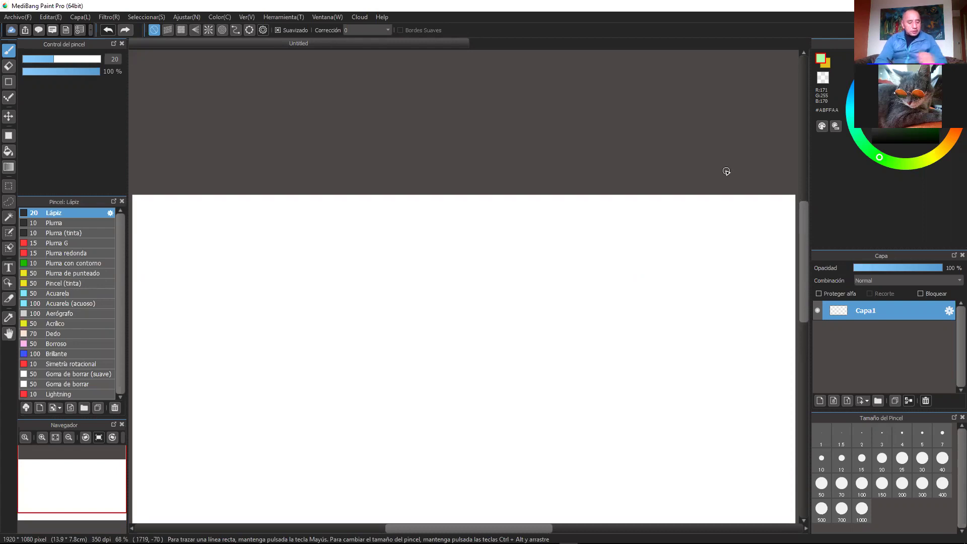
Scribble a light green test stroke on the blank canvas with the Lápiz brush and undo it.
{"action": "key", "text": "ctrl+Up"}
{"action": "left_click_drag", "start_coordinate": [570, 300], "coordinate": [745, 285]}
{"action": "left_click_drag", "start_coordinate": [559, 266], "coordinate": [672, 217]}
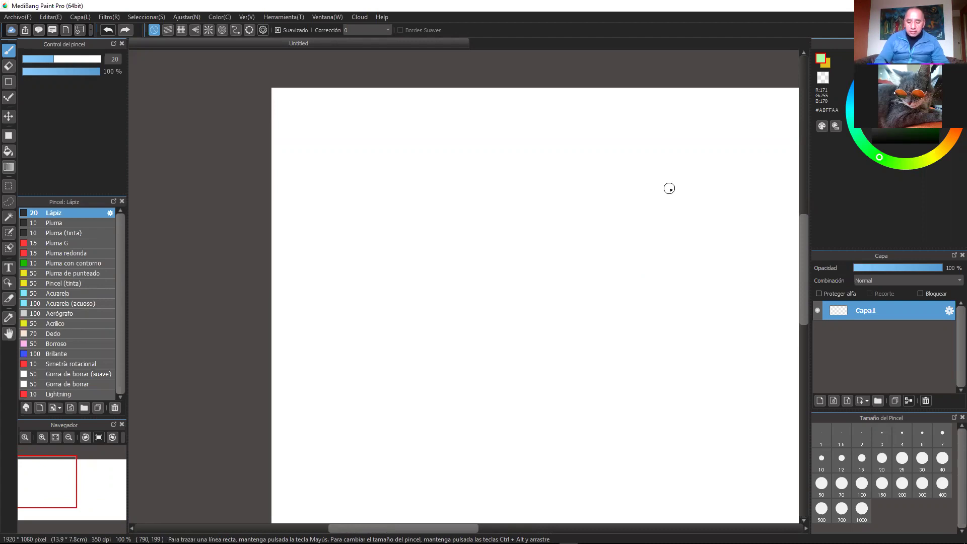
{"action": "left_click_drag", "start_coordinate": [631, 147], "coordinate": [604, 269]}
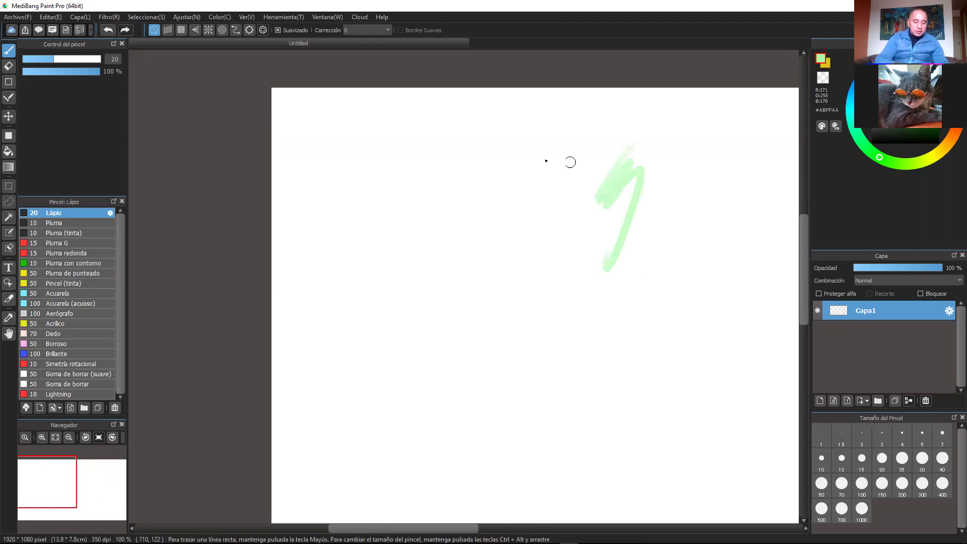
{"action": "left_click", "coordinate": [107, 31]}
Set the Lápiz brush size to 9.3 and its colour to brownish grey #896F6E, testing it with a scribble that is undone.
{"action": "left_click", "coordinate": [34, 60]}
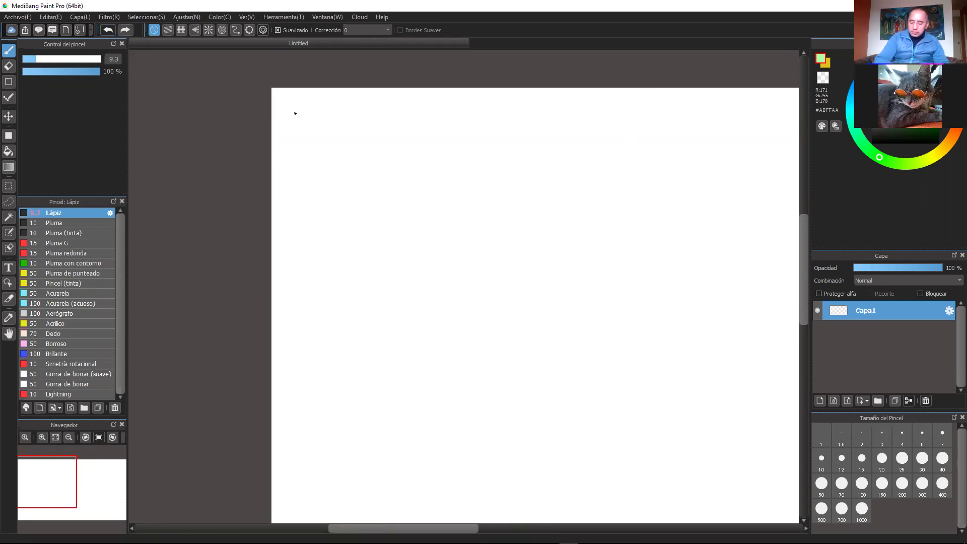
{"action": "left_click", "coordinate": [885, 107]}
{"action": "left_click", "coordinate": [959, 111]}
{"action": "mouse_move", "coordinate": [535, 183]}
{"action": "left_mouse_down"}
{"action": "mouse_move", "coordinate": [530, 220]}
{"action": "mouse_move", "coordinate": [583, 185]}
{"action": "left_mouse_up"}
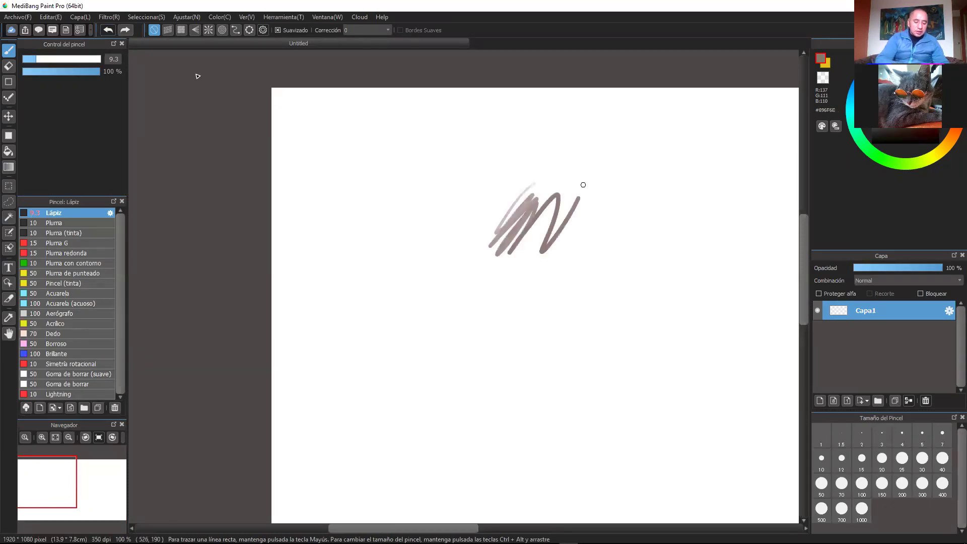
{"action": "left_click", "coordinate": [108, 30]}
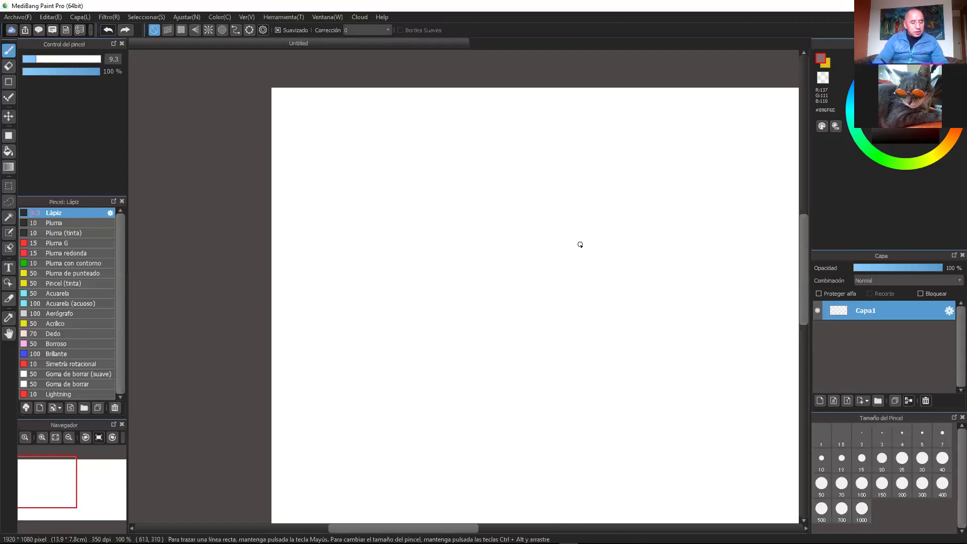
Sketch a rough circle for the cranium in the upper-left part of the canvas.
{"action": "left_click_drag", "start_coordinate": [638, 202], "coordinate": [659, 183]}
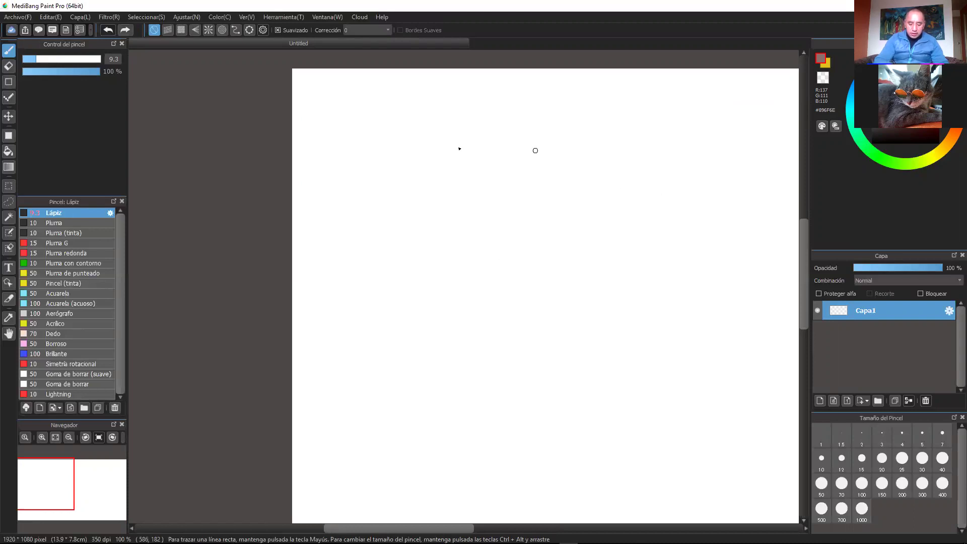
{"action": "mouse_move", "coordinate": [421, 179]}
{"action": "left_mouse_down"}
{"action": "mouse_move", "coordinate": [476, 204]}
{"action": "mouse_move", "coordinate": [435, 145]}
{"action": "mouse_move", "coordinate": [490, 262]}
{"action": "mouse_move", "coordinate": [545, 154]}
{"action": "mouse_move", "coordinate": [440, 140]}
{"action": "mouse_move", "coordinate": [464, 245]}
{"action": "mouse_move", "coordinate": [424, 204]}
{"action": "mouse_move", "coordinate": [570, 161]}
{"action": "mouse_move", "coordinate": [542, 247]}
{"action": "left_mouse_up"}
{"action": "left_click_drag", "start_coordinate": [552, 142], "coordinate": [576, 171]}
{"action": "left_click_drag", "start_coordinate": [421, 169], "coordinate": [429, 233]}
{"action": "mouse_move", "coordinate": [422, 165]}
{"action": "left_mouse_down"}
{"action": "mouse_move", "coordinate": [573, 179]}
{"action": "mouse_move", "coordinate": [542, 247]}
{"action": "left_mouse_up"}
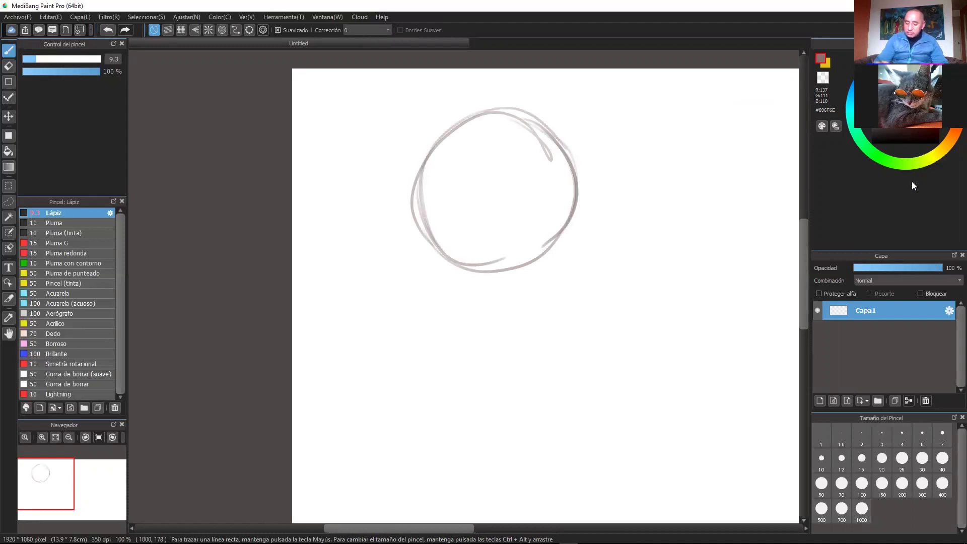
Draw a horizontal and a vertical guideline crossing inside the cranium circle.
{"action": "left_click_drag", "start_coordinate": [408, 197], "coordinate": [534, 194]}
{"action": "left_click_drag", "start_coordinate": [443, 193], "coordinate": [572, 186]}
{"action": "left_click_drag", "start_coordinate": [476, 192], "coordinate": [582, 185]}
{"action": "left_click_drag", "start_coordinate": [491, 136], "coordinate": [492, 184]}
{"action": "left_click_drag", "start_coordinate": [492, 108], "coordinate": [499, 257]}
Sketch the sides of the face and the chin curve below the cranium circle.
{"action": "left_click_drag", "start_coordinate": [415, 191], "coordinate": [429, 317]}
{"action": "left_click_drag", "start_coordinate": [579, 234], "coordinate": [581, 281]}
{"action": "mouse_move", "coordinate": [578, 186]}
{"action": "left_mouse_down"}
{"action": "mouse_move", "coordinate": [581, 290]}
{"action": "mouse_move", "coordinate": [579, 279]}
{"action": "mouse_move", "coordinate": [563, 316]}
{"action": "left_mouse_up"}
{"action": "mouse_move", "coordinate": [432, 327]}
{"action": "left_mouse_down"}
{"action": "mouse_move", "coordinate": [517, 357]}
{"action": "mouse_move", "coordinate": [478, 354]}
{"action": "mouse_move", "coordinate": [556, 348]}
{"action": "left_mouse_up"}
{"action": "mouse_move", "coordinate": [539, 353]}
{"action": "left_mouse_down"}
{"action": "mouse_move", "coordinate": [581, 297]}
{"action": "mouse_move", "coordinate": [553, 348]}
{"action": "left_mouse_up"}
{"action": "mouse_move", "coordinate": [554, 343]}
{"action": "left_mouse_down"}
{"action": "mouse_move", "coordinate": [587, 282]}
{"action": "mouse_move", "coordinate": [592, 225]}
{"action": "left_mouse_up"}
{"action": "key", "text": "ctrl+minus"}
{"action": "key", "text": "ctrl+minus"}
{"action": "key", "text": "ctrl+minus"}
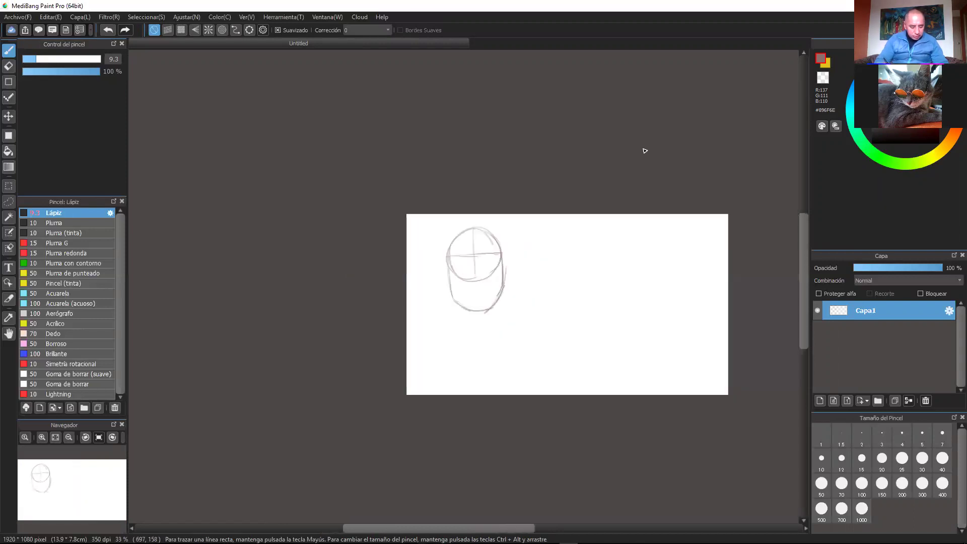
{"action": "key", "text": "ctrl+plus"}
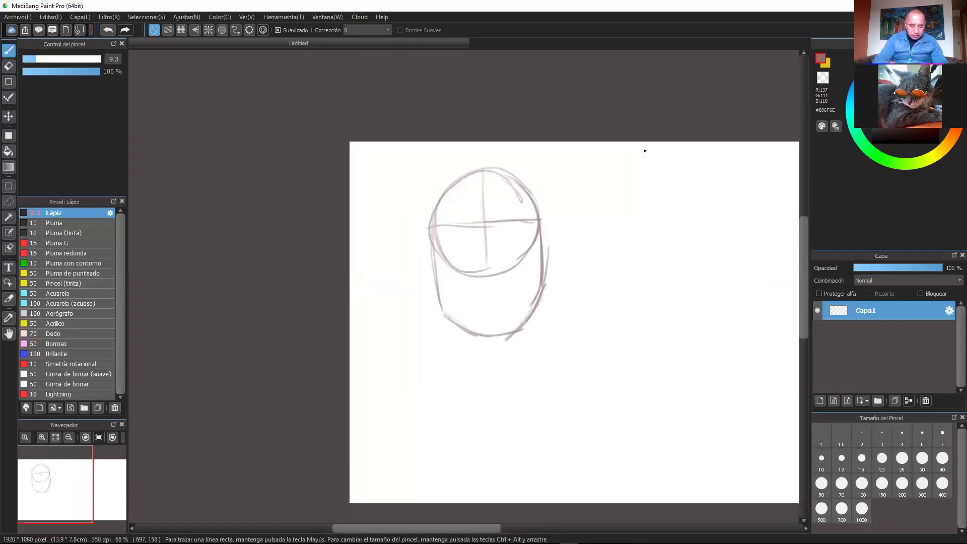
Undo every stroke of the first head sketch, clearing the canvas.
{"action": "left_click", "coordinate": [108, 30]}
{"action": "left_click", "coordinate": [108, 30]}
{"action": "left_click", "coordinate": [108, 30]}
{"action": "left_click", "coordinate": [107, 31]}
{"action": "left_click", "coordinate": [106, 30]}
{"action": "left_click", "coordinate": [106, 30]}
{"action": "left_click", "coordinate": [106, 29]}
{"action": "left_click", "coordinate": [107, 27]}
{"action": "left_click", "coordinate": [108, 29]}
{"action": "left_click", "coordinate": [110, 29]}
{"action": "left_click", "coordinate": [111, 30]}
{"action": "left_click", "coordinate": [111, 30]}
{"action": "left_click", "coordinate": [109, 29]}
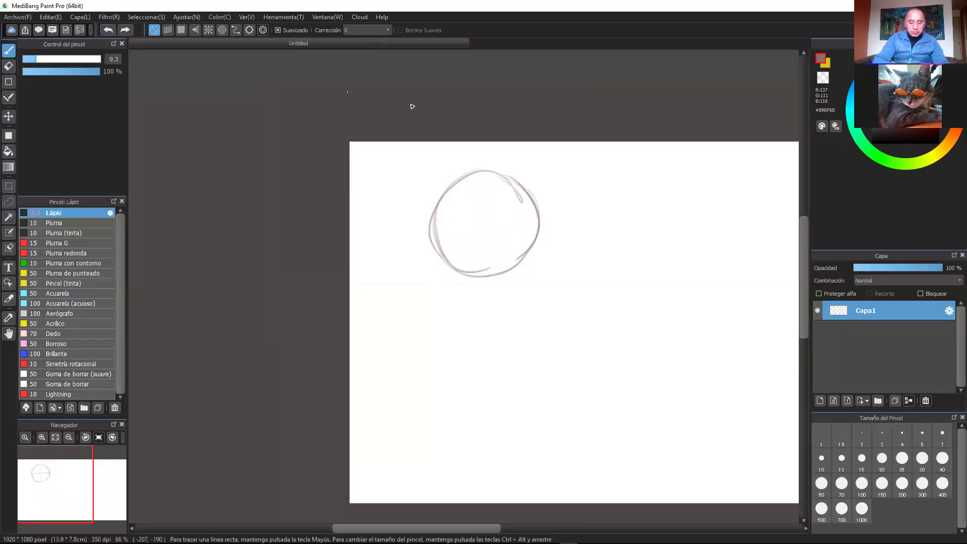
{"action": "left_click", "coordinate": [109, 31]}
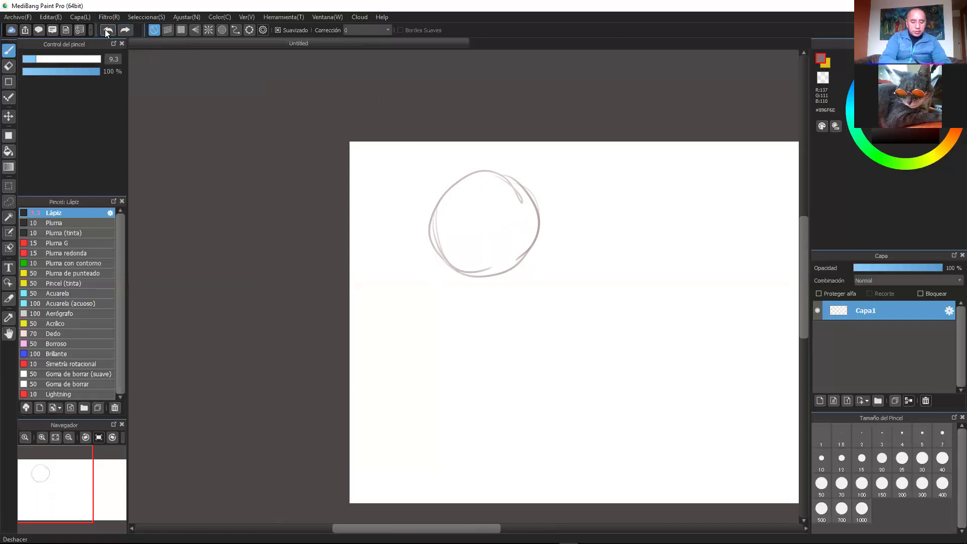
{"action": "left_click", "coordinate": [109, 28]}
{"action": "left_click", "coordinate": [106, 29]}
{"action": "left_click", "coordinate": [108, 27]}
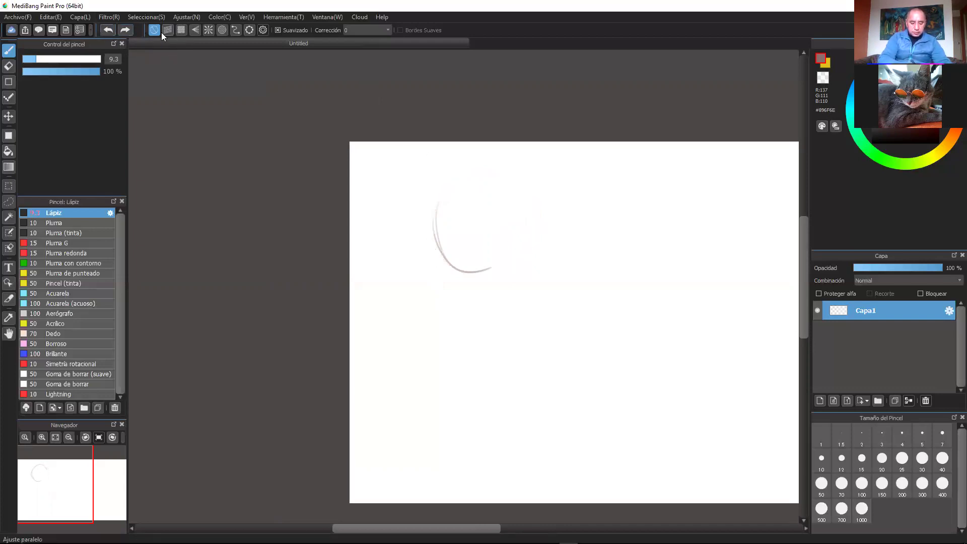
{"action": "key", "text": "ctrl+z"}
{"action": "left_click", "coordinate": [108, 29]}
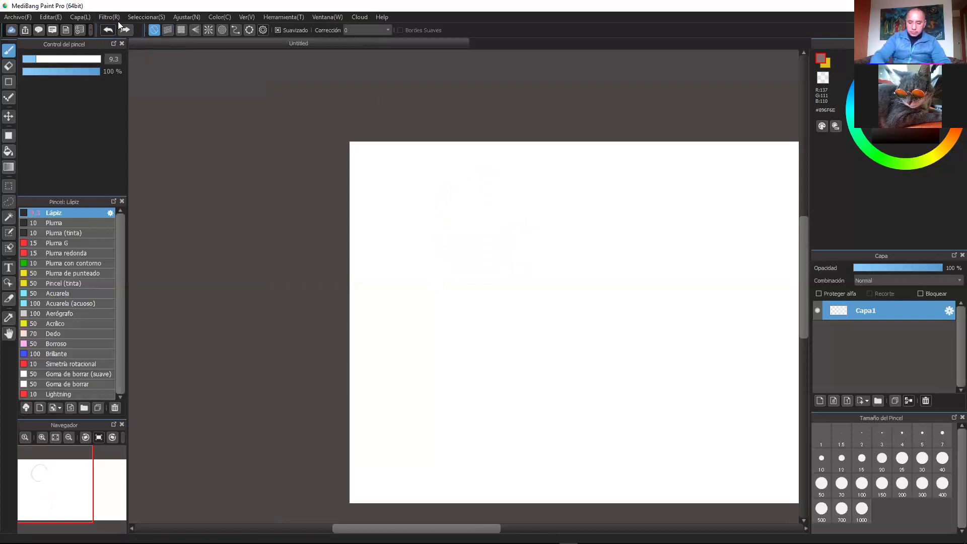
Sketch a larger cranium circle in loose overlapping strokes, leaving room below it for the face and neck.
{"action": "mouse_move", "coordinate": [477, 185]}
{"action": "left_mouse_down"}
{"action": "mouse_move", "coordinate": [437, 231]}
{"action": "mouse_move", "coordinate": [481, 293]}
{"action": "left_mouse_up"}
{"action": "mouse_move", "coordinate": [455, 202]}
{"action": "left_mouse_down"}
{"action": "mouse_move", "coordinate": [549, 301]}
{"action": "mouse_move", "coordinate": [568, 284]}
{"action": "left_mouse_up"}
{"action": "mouse_move", "coordinate": [525, 182]}
{"action": "left_mouse_down"}
{"action": "mouse_move", "coordinate": [555, 191]}
{"action": "mouse_move", "coordinate": [585, 227]}
{"action": "left_mouse_up"}
{"action": "left_click_drag", "start_coordinate": [584, 221], "coordinate": [456, 294]}
{"action": "mouse_move", "coordinate": [533, 172]}
{"action": "left_mouse_down"}
{"action": "mouse_move", "coordinate": [578, 209]}
{"action": "mouse_move", "coordinate": [575, 278]}
{"action": "left_mouse_up"}
{"action": "mouse_move", "coordinate": [578, 241]}
{"action": "left_mouse_down"}
{"action": "mouse_move", "coordinate": [518, 175]}
{"action": "mouse_move", "coordinate": [492, 181]}
{"action": "left_mouse_up"}
Sketch the sides of the face, the jaw and the chin below the cranium circle.
{"action": "left_click_drag", "start_coordinate": [442, 245], "coordinate": [457, 360]}
{"action": "left_click_drag", "start_coordinate": [581, 216], "coordinate": [574, 355]}
{"action": "mouse_move", "coordinate": [453, 370]}
{"action": "left_mouse_down"}
{"action": "mouse_move", "coordinate": [516, 406]}
{"action": "mouse_move", "coordinate": [555, 387]}
{"action": "left_mouse_up"}
{"action": "left_click_drag", "start_coordinate": [587, 330], "coordinate": [531, 409]}
{"action": "mouse_move", "coordinate": [566, 367]}
{"action": "left_mouse_down"}
{"action": "mouse_move", "coordinate": [550, 384]}
{"action": "mouse_move", "coordinate": [585, 254]}
{"action": "left_mouse_up"}
{"action": "left_click_drag", "start_coordinate": [445, 310], "coordinate": [455, 370]}
Draw horizontal brow guidelines and a vertical centre line across the cranium circle.
{"action": "left_click_drag", "start_coordinate": [487, 242], "coordinate": [524, 243]}
{"action": "left_click_drag", "start_coordinate": [447, 238], "coordinate": [587, 235]}
{"action": "left_click_drag", "start_coordinate": [508, 180], "coordinate": [517, 318]}
{"action": "left_click_drag", "start_coordinate": [436, 253], "coordinate": [580, 243]}
{"action": "mouse_move", "coordinate": [486, 250]}
{"action": "left_mouse_down"}
{"action": "mouse_move", "coordinate": [593, 251]}
{"action": "mouse_move", "coordinate": [523, 250]}
{"action": "mouse_move", "coordinate": [573, 254]}
{"action": "left_mouse_up"}
Sketch both ears beside the face and the neck lines flaring outward below the jaw.
{"action": "mouse_move", "coordinate": [429, 252]}
{"action": "left_mouse_down"}
{"action": "mouse_move", "coordinate": [407, 275]}
{"action": "mouse_move", "coordinate": [444, 330]}
{"action": "left_mouse_up"}
{"action": "mouse_move", "coordinate": [587, 263]}
{"action": "left_mouse_down"}
{"action": "mouse_move", "coordinate": [610, 250]}
{"action": "mouse_move", "coordinate": [622, 281]}
{"action": "mouse_move", "coordinate": [600, 296]}
{"action": "mouse_move", "coordinate": [591, 320]}
{"action": "left_mouse_up"}
{"action": "left_click_drag", "start_coordinate": [566, 375], "coordinate": [573, 451]}
{"action": "left_click_drag", "start_coordinate": [462, 375], "coordinate": [473, 443]}
{"action": "left_click_drag", "start_coordinate": [469, 446], "coordinate": [453, 458]}
{"action": "mouse_move", "coordinate": [570, 384]}
{"action": "left_mouse_down"}
{"action": "mouse_move", "coordinate": [570, 423]}
{"action": "mouse_move", "coordinate": [602, 460]}
{"action": "left_mouse_up"}
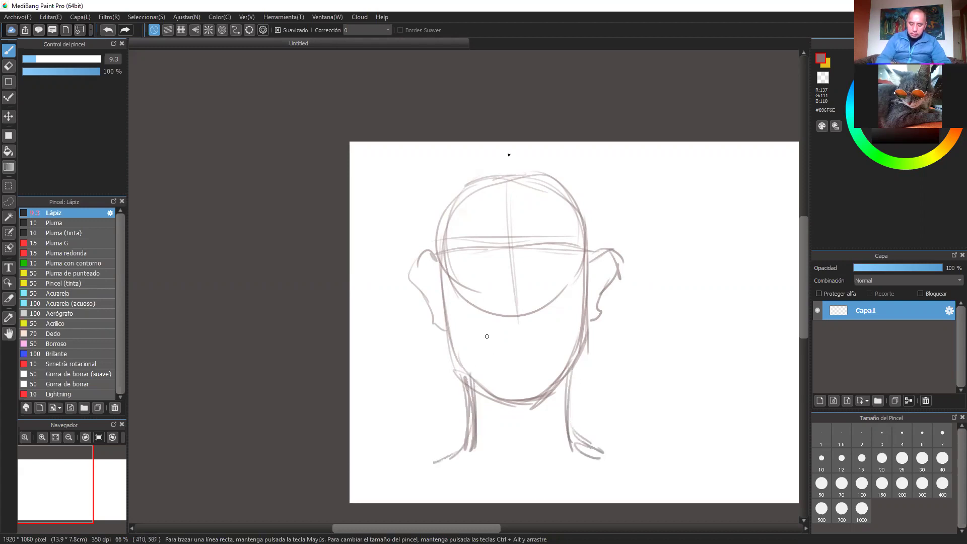
Try a hair outline around the top and side of the head, and undo its strokes.
{"action": "mouse_move", "coordinate": [479, 165]}
{"action": "left_mouse_down"}
{"action": "mouse_move", "coordinate": [560, 165]}
{"action": "mouse_move", "coordinate": [543, 162]}
{"action": "mouse_move", "coordinate": [596, 182]}
{"action": "mouse_move", "coordinate": [593, 210]}
{"action": "mouse_move", "coordinate": [614, 239]}
{"action": "mouse_move", "coordinate": [486, 160]}
{"action": "mouse_move", "coordinate": [418, 198]}
{"action": "left_mouse_up"}
{"action": "left_click_drag", "start_coordinate": [443, 176], "coordinate": [422, 228]}
{"action": "left_click_drag", "start_coordinate": [416, 225], "coordinate": [416, 297]}
{"action": "left_click", "coordinate": [112, 32]}
{"action": "left_click", "coordinate": [112, 31]}
{"action": "left_click", "coordinate": [112, 31]}
{"action": "left_click", "coordinate": [112, 31]}
{"action": "left_click", "coordinate": [113, 30]}
{"action": "left_click", "coordinate": [113, 30]}
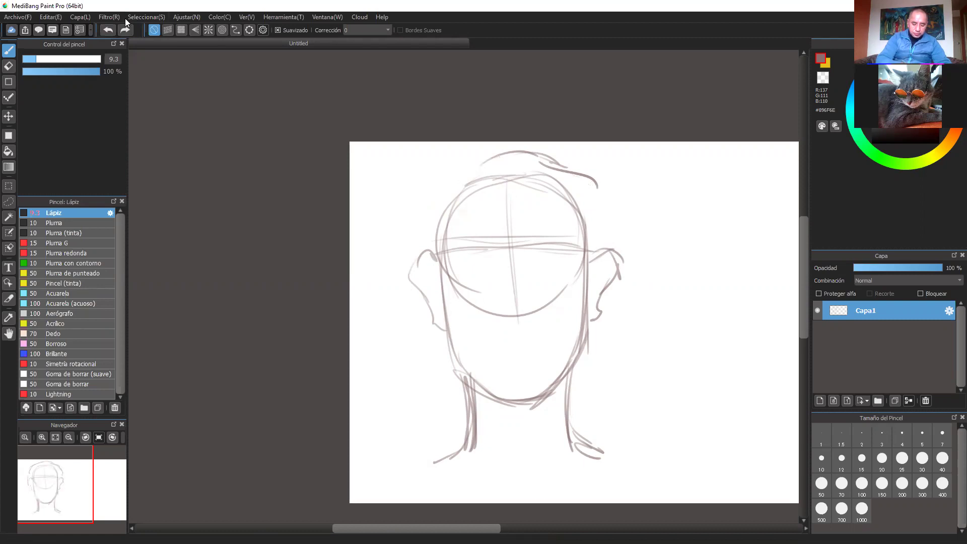
{"action": "left_click", "coordinate": [110, 29]}
{"action": "left_click", "coordinate": [110, 29]}
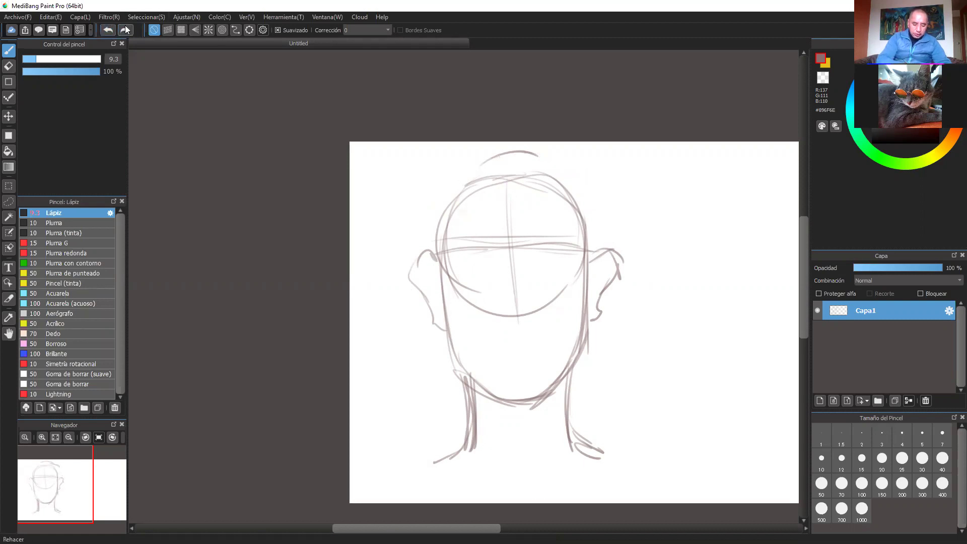
{"action": "left_click", "coordinate": [112, 29]}
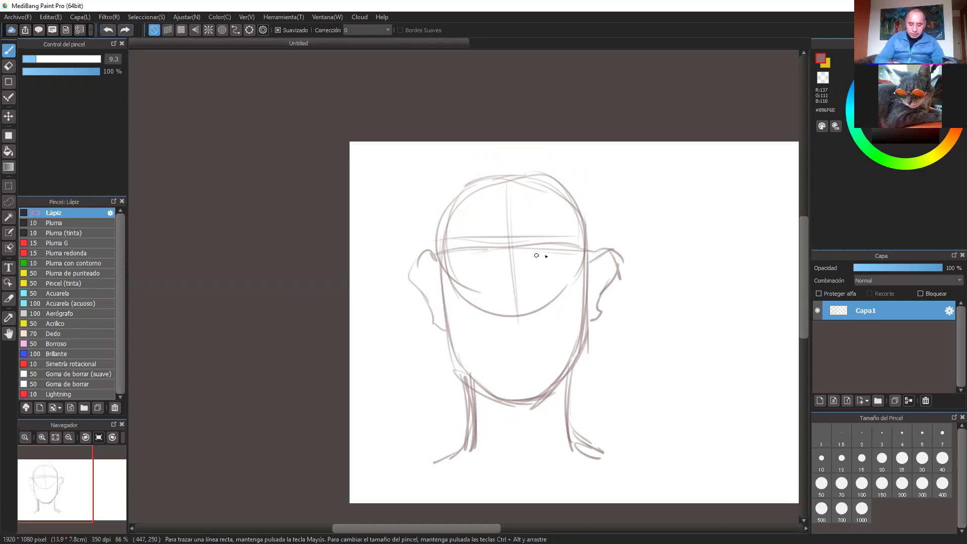
Sketch a round eye socket below the brow guideline, on the left half of the face.
{"action": "key", "text": "ctrl+plus"}
{"action": "key", "text": "ctrl+plus"}
{"action": "left_click_drag", "start_coordinate": [629, 216], "coordinate": [662, 241]}
{"action": "key", "text": "ctrl+plus"}
{"action": "key", "text": "ctrl+plus"}
{"action": "scroll", "coordinate": [581, 196], "scroll_direction": "down", "scroll_amount": 3}
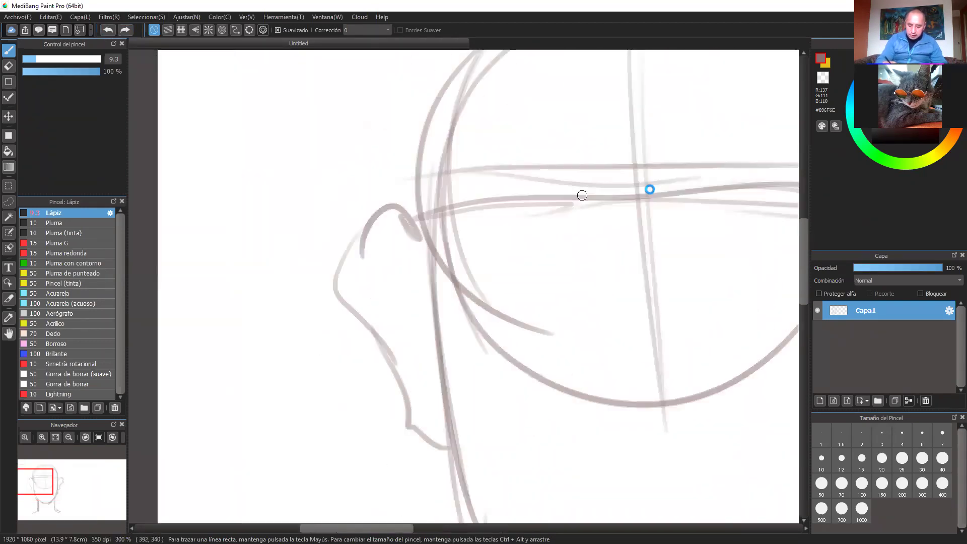
{"action": "mouse_move", "coordinate": [492, 256]}
{"action": "left_mouse_down"}
{"action": "mouse_move", "coordinate": [536, 284]}
{"action": "mouse_move", "coordinate": [488, 246]}
{"action": "mouse_move", "coordinate": [488, 293]}
{"action": "mouse_move", "coordinate": [522, 245]}
{"action": "mouse_move", "coordinate": [528, 295]}
{"action": "mouse_move", "coordinate": [508, 260]}
{"action": "left_mouse_up"}
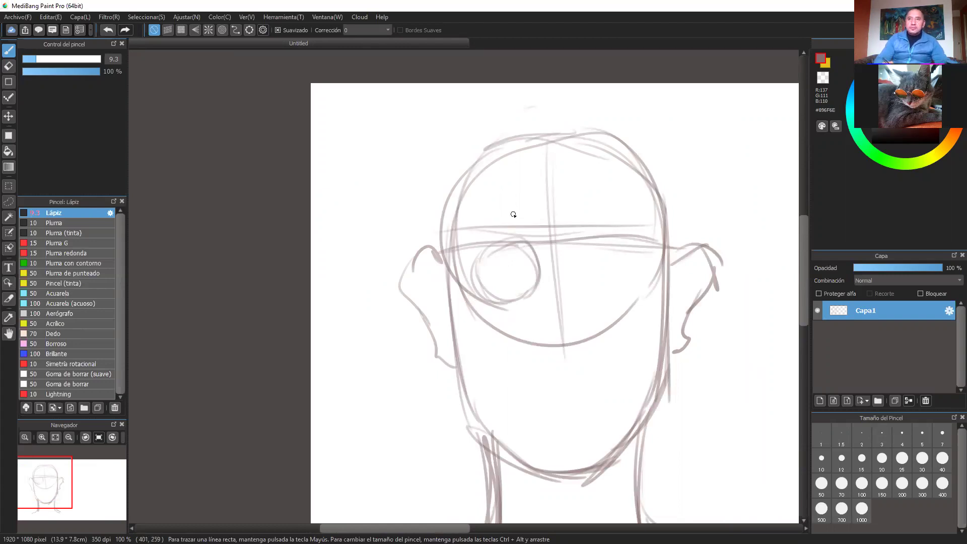
Sketch a matching round eye socket on the right half of the face, reinforcing both circles with extra strokes.
{"action": "mouse_move", "coordinate": [591, 250]}
{"action": "left_mouse_down"}
{"action": "mouse_move", "coordinate": [587, 287]}
{"action": "mouse_move", "coordinate": [621, 229]}
{"action": "mouse_move", "coordinate": [598, 255]}
{"action": "mouse_move", "coordinate": [649, 262]}
{"action": "mouse_move", "coordinate": [509, 267]}
{"action": "mouse_move", "coordinate": [499, 308]}
{"action": "mouse_move", "coordinate": [527, 255]}
{"action": "mouse_move", "coordinate": [513, 302]}
{"action": "left_mouse_up"}
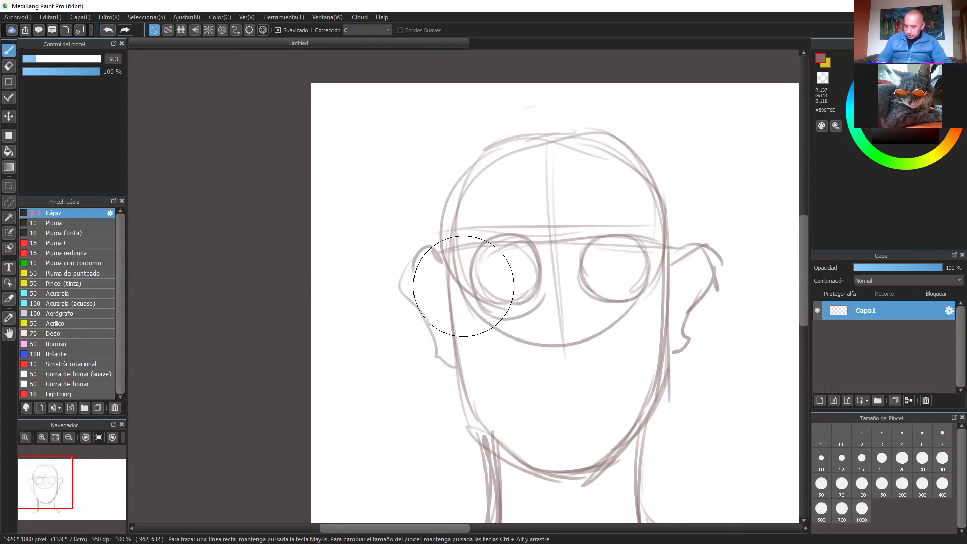
{"action": "left_click_drag", "start_coordinate": [648, 270], "coordinate": [625, 302]}
{"action": "mouse_move", "coordinate": [587, 242]}
{"action": "left_mouse_down"}
{"action": "mouse_move", "coordinate": [572, 264]}
{"action": "mouse_move", "coordinate": [630, 251]}
{"action": "mouse_move", "coordinate": [576, 295]}
{"action": "left_mouse_up"}
{"action": "mouse_move", "coordinate": [587, 244]}
{"action": "left_mouse_down"}
{"action": "mouse_move", "coordinate": [640, 237]}
{"action": "mouse_move", "coordinate": [642, 282]}
{"action": "left_mouse_up"}
{"action": "left_click_drag", "start_coordinate": [644, 248], "coordinate": [608, 301]}
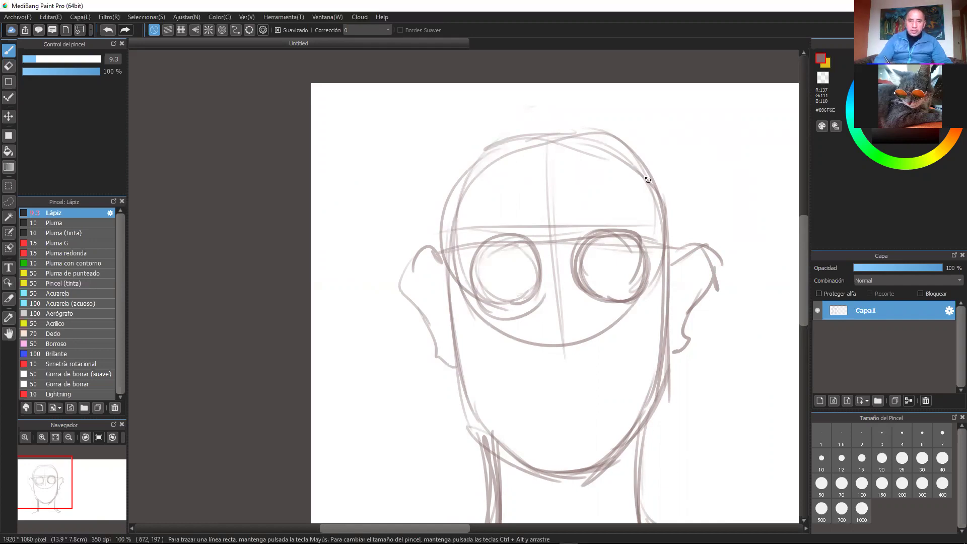
Try a test scribble beside the head and a short mark in the left eye socket, undoing both.
{"action": "mouse_move", "coordinate": [683, 103]}
{"action": "left_mouse_down"}
{"action": "mouse_move", "coordinate": [680, 146]}
{"action": "mouse_move", "coordinate": [705, 167]}
{"action": "left_mouse_up"}
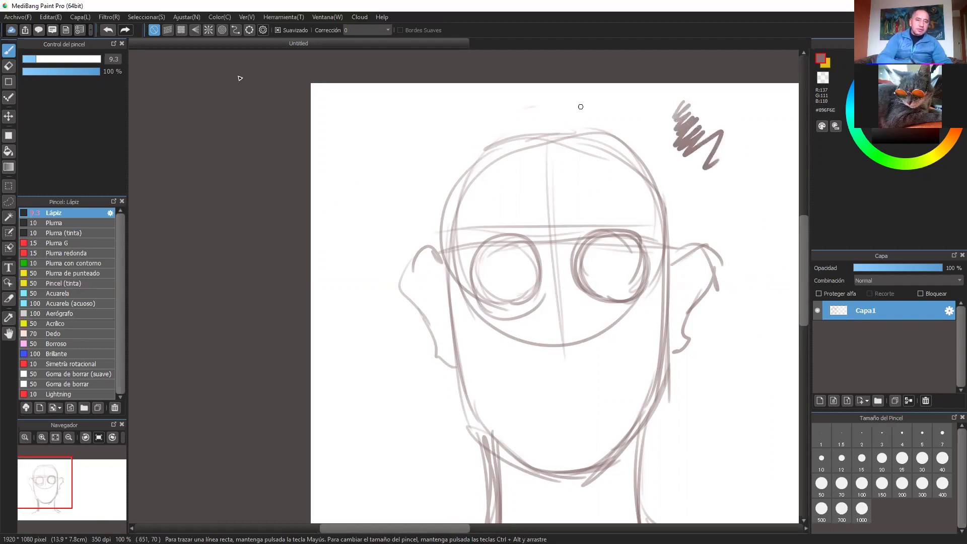
{"action": "left_click", "coordinate": [108, 30]}
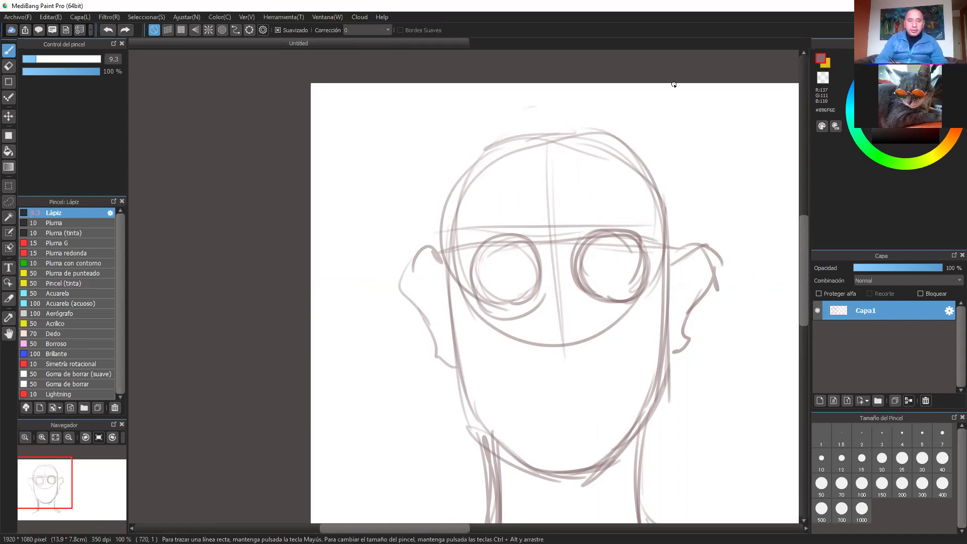
{"action": "key", "text": "ctrl+plus"}
{"action": "mouse_move", "coordinate": [678, 205]}
{"action": "left_mouse_down"}
{"action": "mouse_move", "coordinate": [647, 210]}
{"action": "mouse_move", "coordinate": [654, 192]}
{"action": "left_mouse_up"}
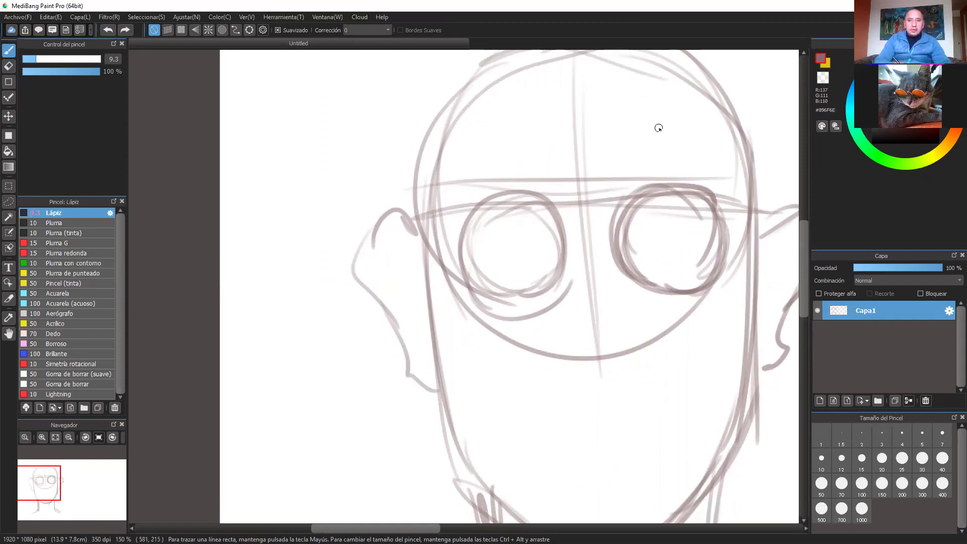
{"action": "left_click_drag", "start_coordinate": [546, 222], "coordinate": [547, 219]}
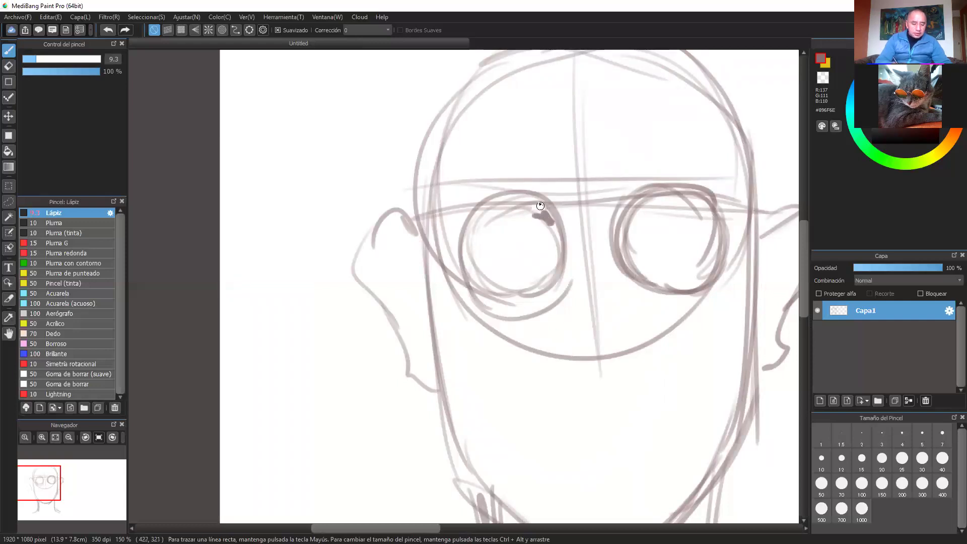
{"action": "left_click", "coordinate": [107, 30]}
{"action": "left_click", "coordinate": [111, 29]}
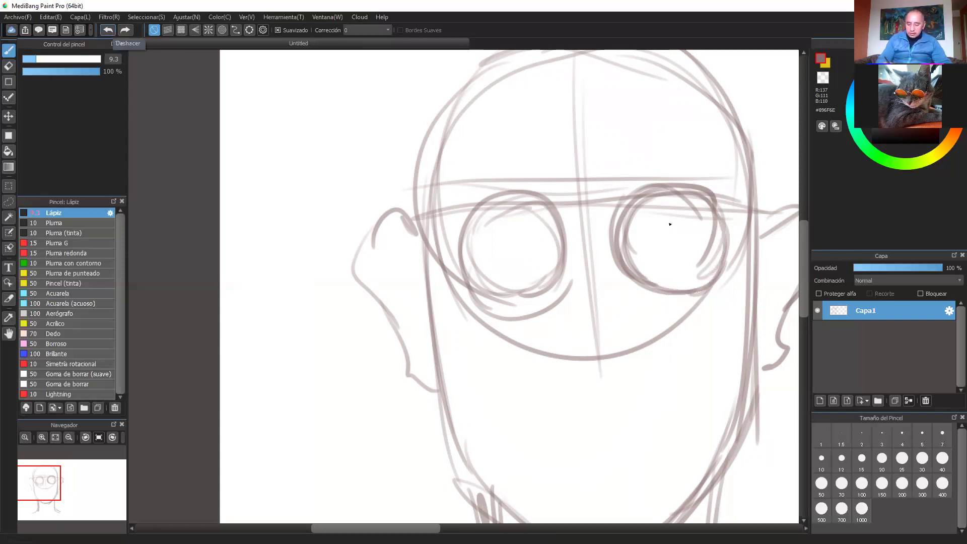
Draw the upper and lower eyelids of both eyes inside the round sockets.
{"action": "left_click_drag", "start_coordinate": [630, 224], "coordinate": [713, 207]}
{"action": "mouse_move", "coordinate": [629, 224]}
{"action": "left_mouse_down"}
{"action": "mouse_move", "coordinate": [668, 213]}
{"action": "mouse_move", "coordinate": [724, 227]}
{"action": "mouse_move", "coordinate": [623, 258]}
{"action": "mouse_move", "coordinate": [644, 219]}
{"action": "mouse_move", "coordinate": [628, 252]}
{"action": "mouse_move", "coordinate": [711, 251]}
{"action": "mouse_move", "coordinate": [705, 218]}
{"action": "mouse_move", "coordinate": [714, 224]}
{"action": "left_mouse_up"}
{"action": "mouse_move", "coordinate": [536, 222]}
{"action": "left_mouse_down"}
{"action": "mouse_move", "coordinate": [546, 228]}
{"action": "mouse_move", "coordinate": [478, 229]}
{"action": "mouse_move", "coordinate": [466, 254]}
{"action": "mouse_move", "coordinate": [529, 256]}
{"action": "left_mouse_up"}
{"action": "mouse_move", "coordinate": [469, 263]}
{"action": "left_mouse_down"}
{"action": "mouse_move", "coordinate": [559, 243]}
{"action": "mouse_move", "coordinate": [503, 271]}
{"action": "mouse_move", "coordinate": [551, 257]}
{"action": "left_mouse_up"}
{"action": "mouse_move", "coordinate": [634, 231]}
{"action": "left_mouse_down"}
{"action": "mouse_move", "coordinate": [675, 254]}
{"action": "mouse_move", "coordinate": [718, 243]}
{"action": "left_mouse_up"}
{"action": "left_click_drag", "start_coordinate": [640, 247], "coordinate": [715, 244]}
Draw the irises and dark pupils in both eyes, tucked under the upper eyelids.
{"action": "mouse_move", "coordinate": [652, 218]}
{"action": "left_mouse_down"}
{"action": "mouse_move", "coordinate": [687, 235]}
{"action": "mouse_move", "coordinate": [649, 224]}
{"action": "left_mouse_up"}
{"action": "mouse_move", "coordinate": [496, 223]}
{"action": "left_mouse_down"}
{"action": "mouse_move", "coordinate": [485, 232]}
{"action": "mouse_move", "coordinate": [523, 236]}
{"action": "mouse_move", "coordinate": [527, 222]}
{"action": "left_mouse_up"}
{"action": "mouse_move", "coordinate": [527, 224]}
{"action": "left_mouse_down"}
{"action": "mouse_move", "coordinate": [504, 250]}
{"action": "mouse_move", "coordinate": [527, 229]}
{"action": "left_mouse_up"}
{"action": "mouse_move", "coordinate": [501, 227]}
{"action": "left_mouse_down"}
{"action": "mouse_move", "coordinate": [507, 236]}
{"action": "mouse_move", "coordinate": [516, 224]}
{"action": "left_mouse_up"}
{"action": "left_click_drag", "start_coordinate": [667, 223], "coordinate": [679, 222]}
Draw a thick eyebrow above each eye along the brow guidelines.
{"action": "mouse_move", "coordinate": [536, 199]}
{"action": "left_mouse_down"}
{"action": "mouse_move", "coordinate": [506, 206]}
{"action": "mouse_move", "coordinate": [551, 201]}
{"action": "left_mouse_up"}
{"action": "mouse_move", "coordinate": [527, 203]}
{"action": "left_mouse_down"}
{"action": "mouse_move", "coordinate": [461, 211]}
{"action": "mouse_move", "coordinate": [436, 240]}
{"action": "mouse_move", "coordinate": [453, 210]}
{"action": "mouse_move", "coordinate": [447, 215]}
{"action": "mouse_move", "coordinate": [495, 193]}
{"action": "mouse_move", "coordinate": [562, 182]}
{"action": "left_mouse_up"}
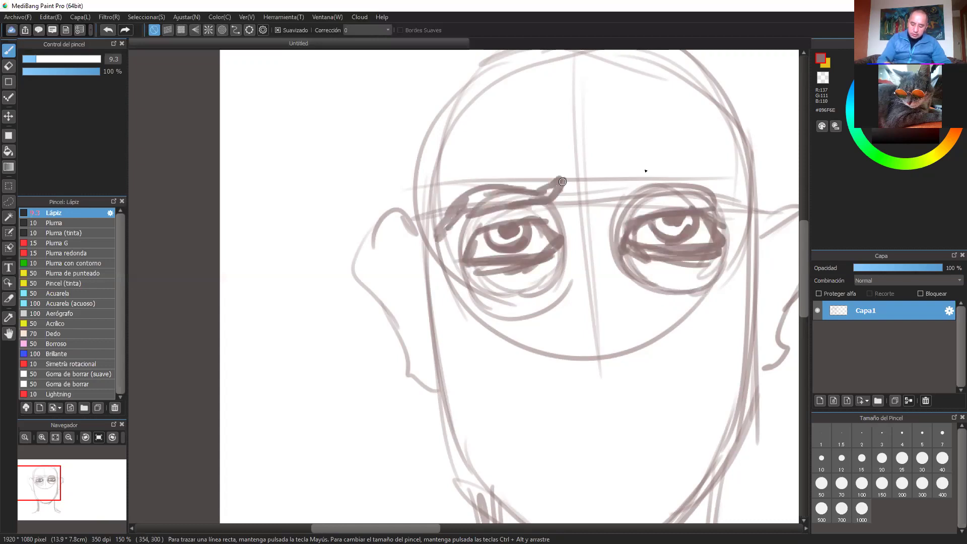
{"action": "mouse_move", "coordinate": [620, 177]}
{"action": "left_mouse_down"}
{"action": "mouse_move", "coordinate": [710, 188]}
{"action": "mouse_move", "coordinate": [731, 202]}
{"action": "mouse_move", "coordinate": [724, 168]}
{"action": "mouse_move", "coordinate": [630, 179]}
{"action": "mouse_move", "coordinate": [614, 170]}
{"action": "left_mouse_up"}
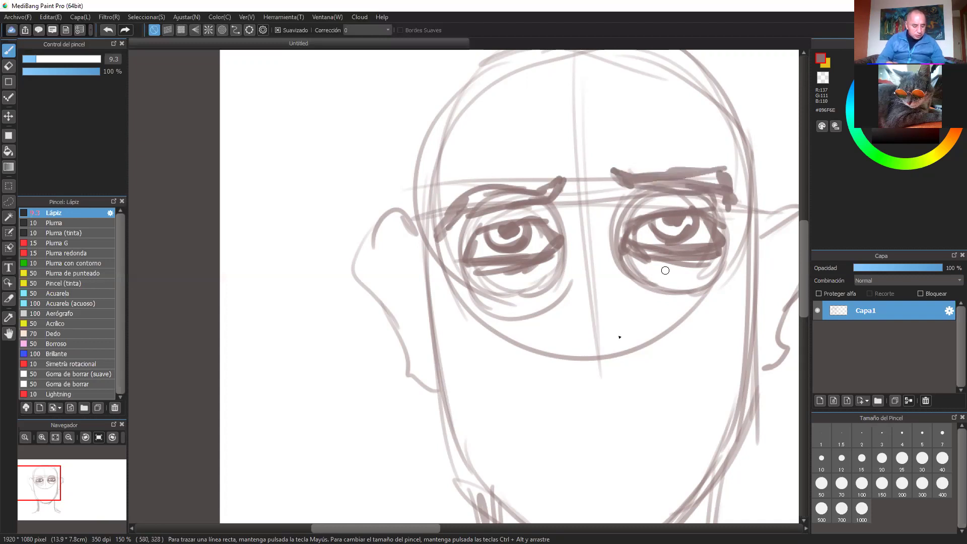
Draw the nose base with both nostril wings at the bottom of the cranium circle, plus a line for the bridge.
{"action": "left_click_drag", "start_coordinate": [614, 346], "coordinate": [633, 313]}
{"action": "mouse_move", "coordinate": [584, 349]}
{"action": "left_mouse_down"}
{"action": "mouse_move", "coordinate": [610, 358]}
{"action": "mouse_move", "coordinate": [651, 347]}
{"action": "left_mouse_up"}
{"action": "left_click_drag", "start_coordinate": [657, 312], "coordinate": [676, 346]}
{"action": "mouse_move", "coordinate": [578, 325]}
{"action": "left_mouse_down"}
{"action": "mouse_move", "coordinate": [566, 352]}
{"action": "mouse_move", "coordinate": [602, 358]}
{"action": "mouse_move", "coordinate": [670, 347]}
{"action": "mouse_move", "coordinate": [659, 313]}
{"action": "left_mouse_up"}
{"action": "left_click_drag", "start_coordinate": [629, 174], "coordinate": [638, 281]}
{"action": "mouse_move", "coordinate": [627, 192]}
{"action": "left_mouse_down"}
{"action": "mouse_move", "coordinate": [636, 272]}
{"action": "mouse_move", "coordinate": [661, 174]}
{"action": "left_mouse_up"}
Try a slanted mouth line below the nose and undo it.
{"action": "left_click_drag", "start_coordinate": [537, 319], "coordinate": [654, 305]}
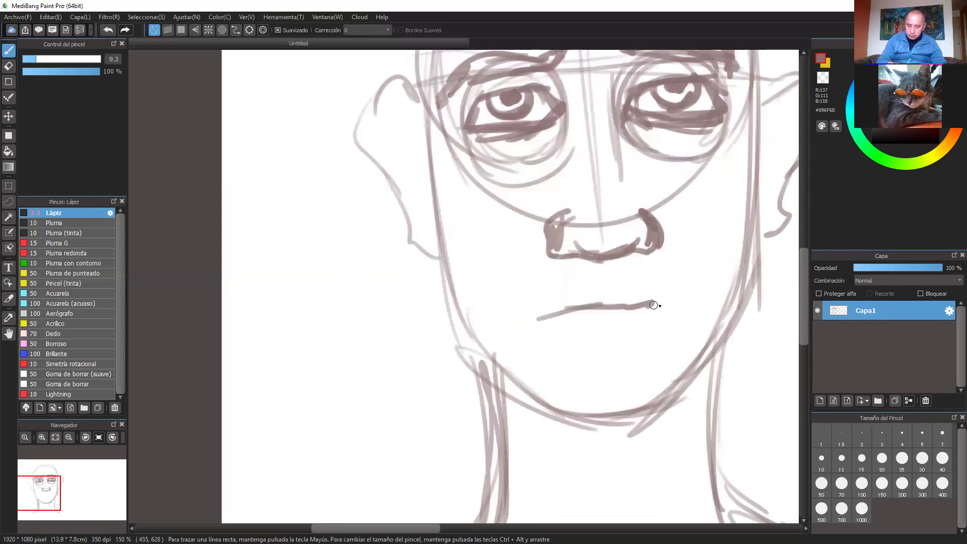
{"action": "key", "text": "ctrl+z"}
{"action": "key", "text": "ctrl+z"}
Draw a wide, nearly horizontal mouth line with corner marks below the nose, and a short lower-lip stroke beneath it.
{"action": "mouse_move", "coordinate": [519, 308]}
{"action": "left_mouse_down"}
{"action": "mouse_move", "coordinate": [668, 300]}
{"action": "mouse_move", "coordinate": [532, 305]}
{"action": "left_mouse_up"}
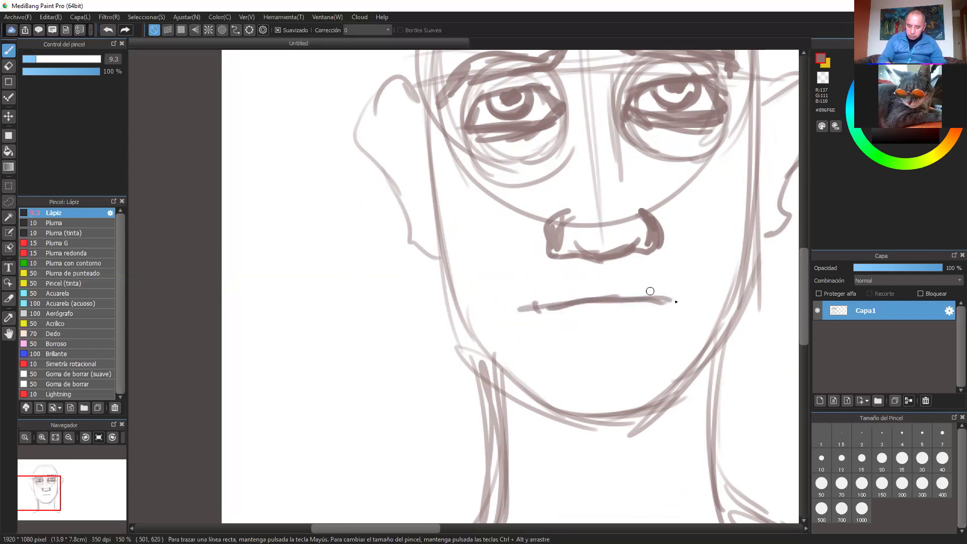
{"action": "left_click_drag", "start_coordinate": [579, 332], "coordinate": [628, 336]}
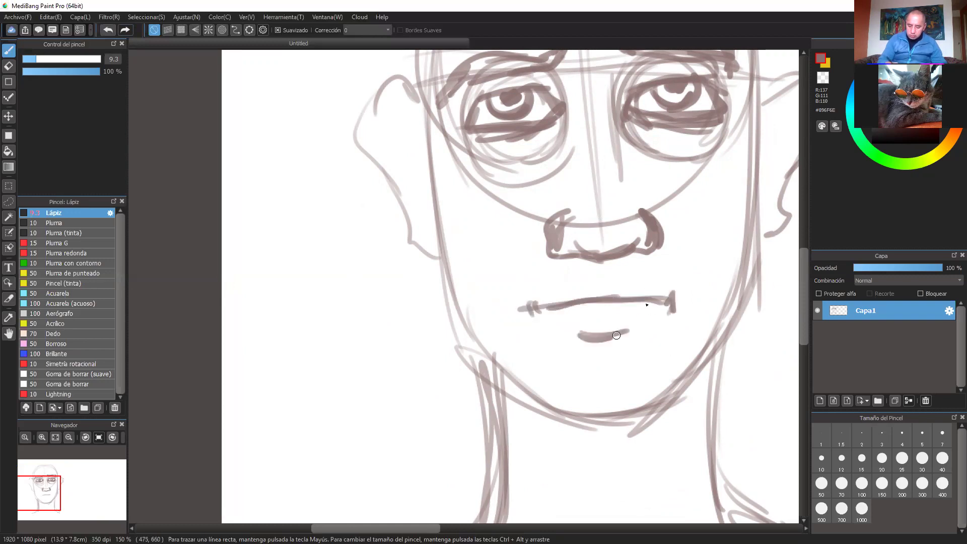
{"action": "scroll", "coordinate": [702, 271], "scroll_direction": "down", "scroll_amount": 2}
{"action": "scroll", "coordinate": [697, 273], "scroll_direction": "up", "scroll_amount": 2}
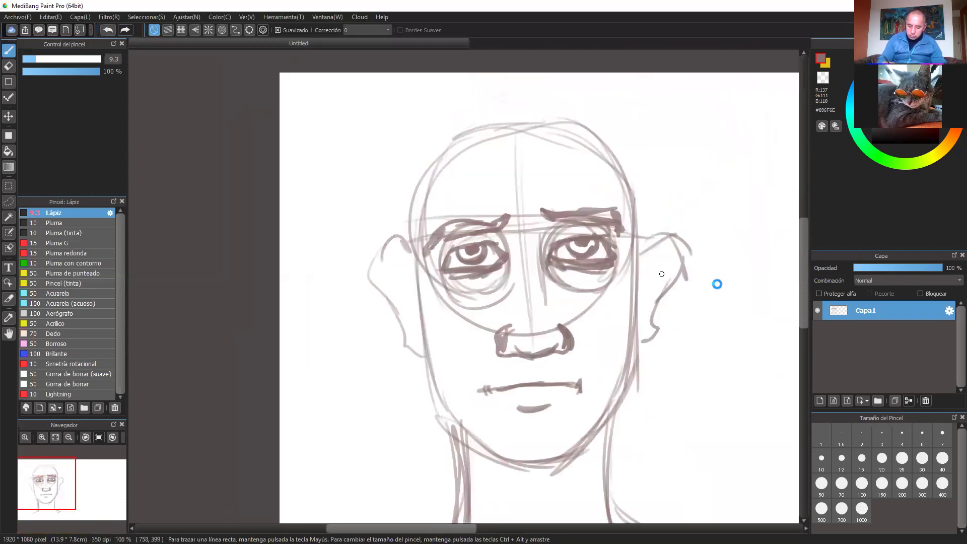
Darken the left ear's outline and draw the inner folds of both ears.
{"action": "scroll", "coordinate": [717, 282], "scroll_direction": "up", "scroll_amount": 1}
{"action": "mouse_move", "coordinate": [618, 278]}
{"action": "left_mouse_down"}
{"action": "mouse_move", "coordinate": [609, 306]}
{"action": "mouse_move", "coordinate": [601, 282]}
{"action": "mouse_move", "coordinate": [612, 262]}
{"action": "mouse_move", "coordinate": [632, 256]}
{"action": "mouse_move", "coordinate": [611, 274]}
{"action": "mouse_move", "coordinate": [621, 305]}
{"action": "left_mouse_up"}
{"action": "mouse_move", "coordinate": [225, 234]}
{"action": "left_mouse_down"}
{"action": "mouse_move", "coordinate": [249, 266]}
{"action": "mouse_move", "coordinate": [253, 323]}
{"action": "left_mouse_up"}
{"action": "mouse_move", "coordinate": [245, 258]}
{"action": "left_mouse_down"}
{"action": "mouse_move", "coordinate": [225, 258]}
{"action": "mouse_move", "coordinate": [249, 324]}
{"action": "left_mouse_up"}
{"action": "mouse_move", "coordinate": [232, 227]}
{"action": "left_mouse_down"}
{"action": "mouse_move", "coordinate": [196, 276]}
{"action": "mouse_move", "coordinate": [190, 263]}
{"action": "mouse_move", "coordinate": [236, 338]}
{"action": "mouse_move", "coordinate": [244, 380]}
{"action": "mouse_move", "coordinate": [261, 386]}
{"action": "left_mouse_up"}
{"action": "left_click_drag", "start_coordinate": [233, 332], "coordinate": [271, 372]}
{"action": "left_click_drag", "start_coordinate": [261, 336], "coordinate": [260, 350]}
{"action": "mouse_move", "coordinate": [632, 199]}
{"action": "left_mouse_down"}
{"action": "mouse_move", "coordinate": [629, 271]}
{"action": "mouse_move", "coordinate": [662, 261]}
{"action": "left_mouse_up"}
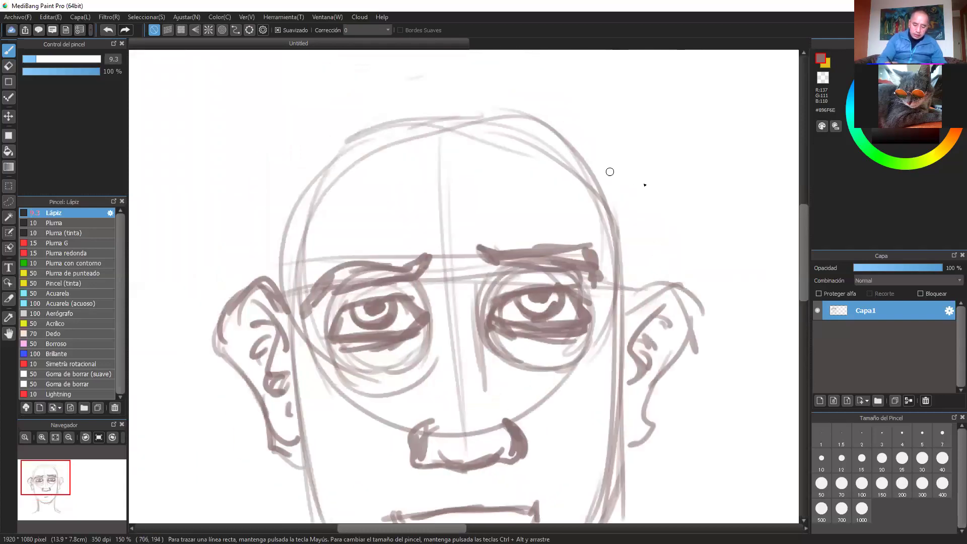
Sketch the tendon and collarbone lines at the base of the neck and extend the shoulder line outward.
{"action": "key", "text": "ctrl+minus"}
{"action": "key", "text": "ctrl+minus"}
{"action": "left_click_drag", "start_coordinate": [609, 317], "coordinate": [619, 200]}
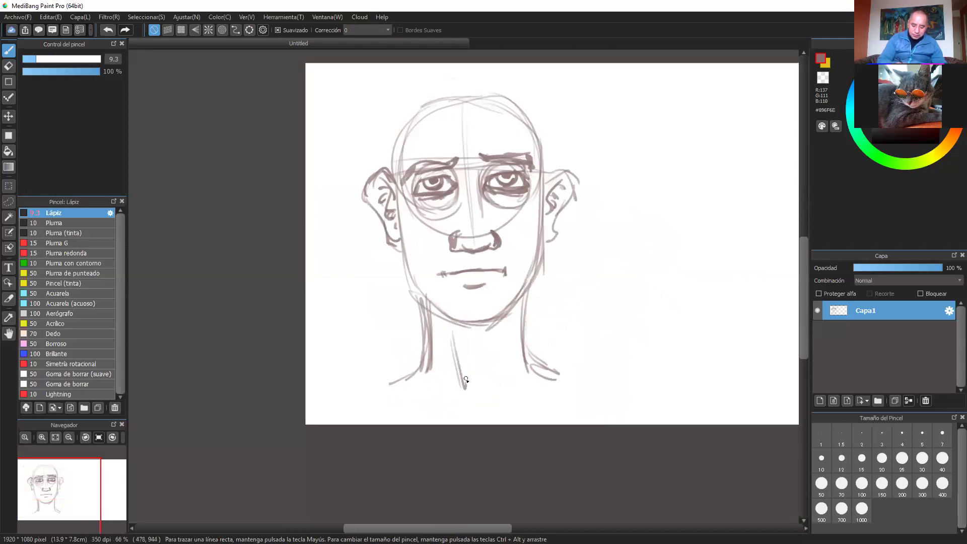
{"action": "left_click_drag", "start_coordinate": [484, 389], "coordinate": [481, 393]}
{"action": "left_click_drag", "start_coordinate": [446, 389], "coordinate": [481, 390]}
{"action": "left_click_drag", "start_coordinate": [421, 367], "coordinate": [359, 392]}
{"action": "key", "text": "ctrl+Up"}
{"action": "key", "text": "ctrl+Up"}
{"action": "left_click_drag", "start_coordinate": [587, 157], "coordinate": [645, 315]}
{"action": "left_click_drag", "start_coordinate": [527, 162], "coordinate": [533, 258]}
{"action": "scroll", "coordinate": [547, 127], "scroll_direction": "down", "scroll_amount": 2}
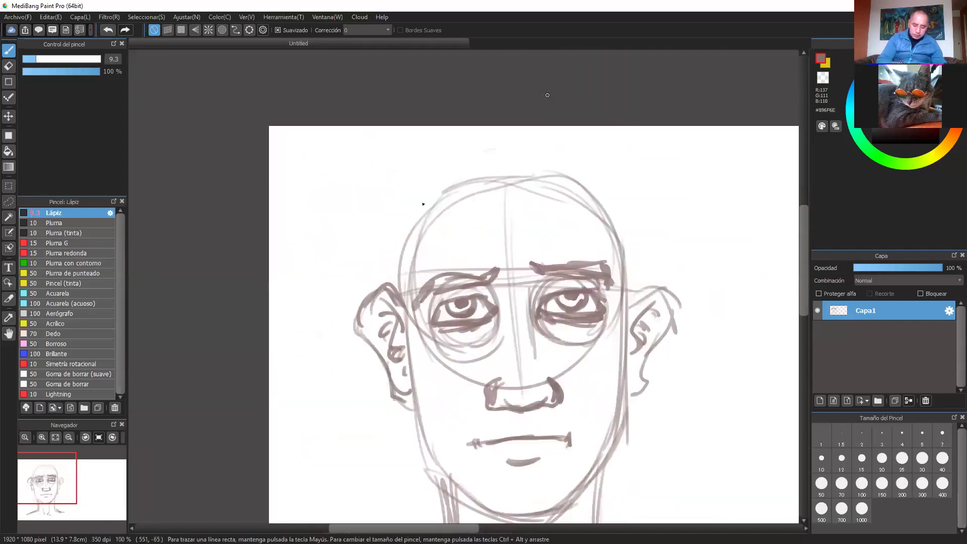
Redraw the crown as a higher arc above the skull and outline wavy hair masses on both sides of the head.
{"action": "mouse_move", "coordinate": [409, 216]}
{"action": "left_mouse_down"}
{"action": "mouse_move", "coordinate": [460, 168]}
{"action": "mouse_move", "coordinate": [595, 182]}
{"action": "mouse_move", "coordinate": [399, 216]}
{"action": "mouse_move", "coordinate": [571, 160]}
{"action": "mouse_move", "coordinate": [598, 187]}
{"action": "left_mouse_up"}
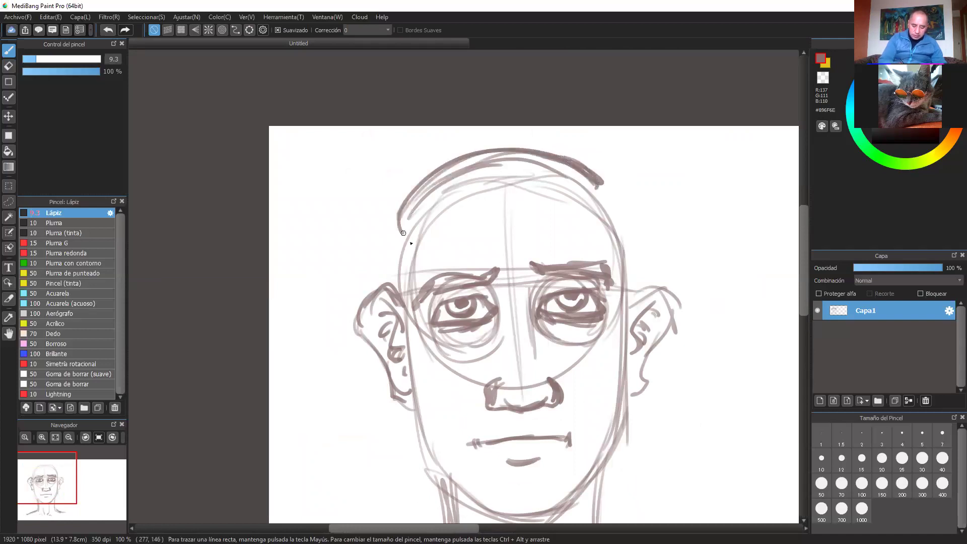
{"action": "mouse_move", "coordinate": [382, 220]}
{"action": "left_mouse_down"}
{"action": "mouse_move", "coordinate": [344, 317]}
{"action": "mouse_move", "coordinate": [334, 308]}
{"action": "mouse_move", "coordinate": [385, 426]}
{"action": "left_mouse_up"}
{"action": "mouse_move", "coordinate": [598, 185]}
{"action": "left_mouse_down"}
{"action": "mouse_move", "coordinate": [615, 204]}
{"action": "mouse_move", "coordinate": [595, 182]}
{"action": "mouse_move", "coordinate": [624, 252]}
{"action": "mouse_move", "coordinate": [626, 234]}
{"action": "mouse_move", "coordinate": [625, 290]}
{"action": "left_mouse_up"}
{"action": "left_click_drag", "start_coordinate": [644, 203], "coordinate": [690, 282]}
{"action": "left_click_drag", "start_coordinate": [675, 264], "coordinate": [691, 307]}
{"action": "left_click_drag", "start_coordinate": [703, 350], "coordinate": [686, 289]}
{"action": "mouse_move", "coordinate": [675, 247]}
{"action": "left_mouse_down"}
{"action": "mouse_move", "coordinate": [684, 269]}
{"action": "mouse_move", "coordinate": [668, 341]}
{"action": "mouse_move", "coordinate": [650, 380]}
{"action": "mouse_move", "coordinate": [613, 400]}
{"action": "left_mouse_up"}
Extend the curly hair outlines down to the neck on both sides and add a cheek crease beside each mouth corner.
{"action": "mouse_move", "coordinate": [337, 304]}
{"action": "left_mouse_down"}
{"action": "mouse_move", "coordinate": [370, 361]}
{"action": "mouse_move", "coordinate": [369, 401]}
{"action": "mouse_move", "coordinate": [401, 436]}
{"action": "left_mouse_up"}
{"action": "mouse_move", "coordinate": [366, 356]}
{"action": "left_mouse_down"}
{"action": "mouse_move", "coordinate": [373, 406]}
{"action": "mouse_move", "coordinate": [425, 451]}
{"action": "left_mouse_up"}
{"action": "mouse_move", "coordinate": [637, 409]}
{"action": "left_mouse_down"}
{"action": "mouse_move", "coordinate": [618, 354]}
{"action": "mouse_move", "coordinate": [603, 347]}
{"action": "mouse_move", "coordinate": [584, 372]}
{"action": "left_mouse_up"}
{"action": "left_click_drag", "start_coordinate": [645, 317], "coordinate": [588, 371]}
{"action": "left_click_drag", "start_coordinate": [565, 297], "coordinate": [560, 338]}
{"action": "left_click_drag", "start_coordinate": [427, 315], "coordinate": [433, 351]}
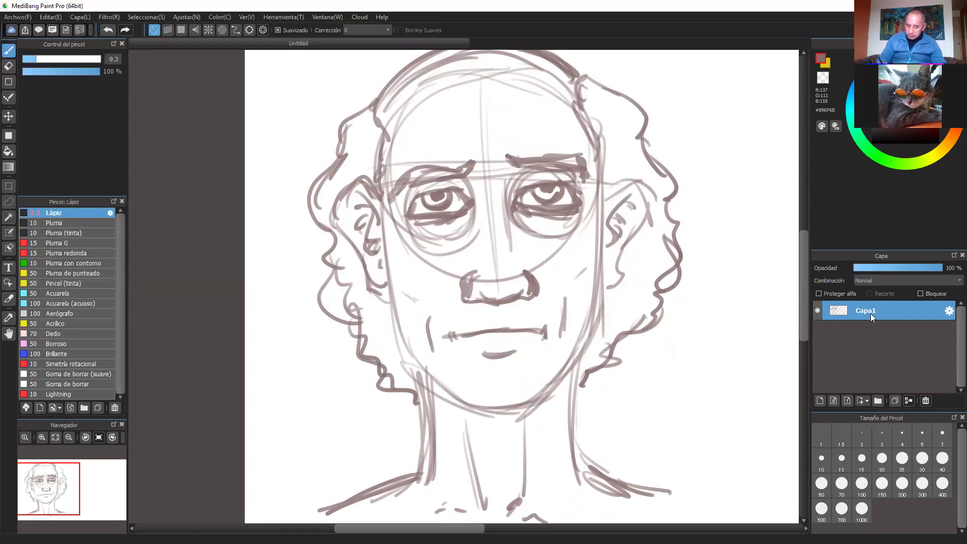
Fade the sketch layer Capa1 by lowering its opacity, add a new layer above it and choose black (#000000).
{"action": "left_click", "coordinate": [890, 267]}
{"action": "left_click", "coordinate": [820, 400]}
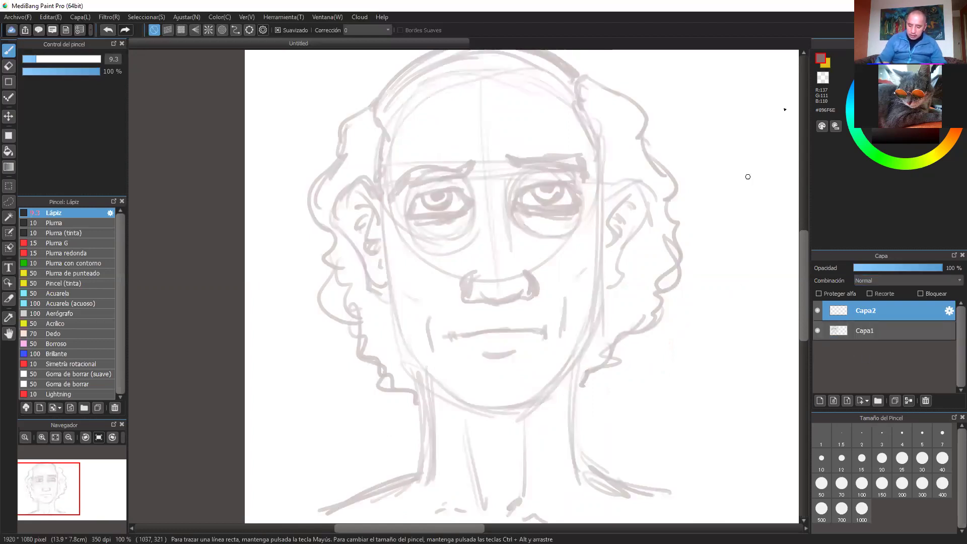
{"action": "left_click", "coordinate": [873, 142]}
Ink both eyebrows in black over the faded sketch, with jagged hair-like contours.
{"action": "key", "text": "ctrl+plus"}
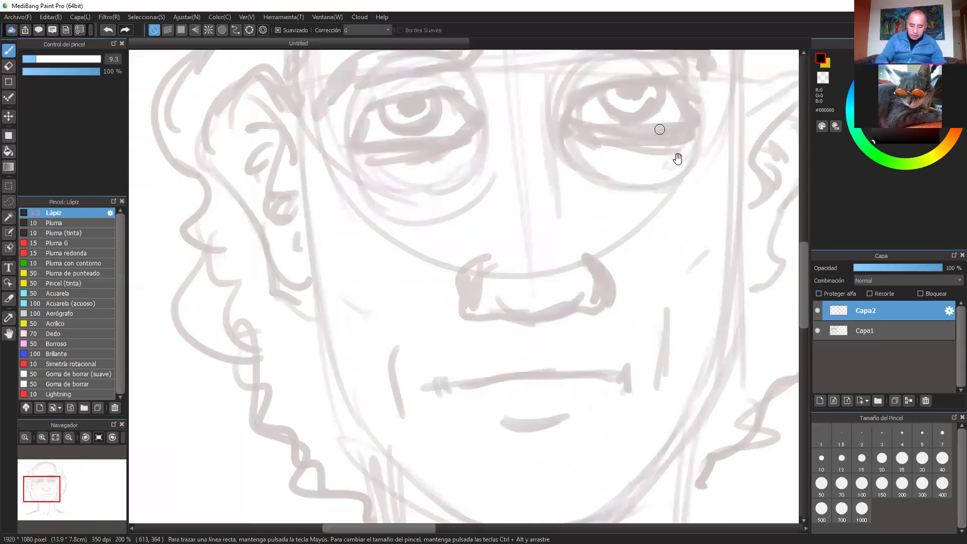
{"action": "left_click_drag", "start_coordinate": [677, 159], "coordinate": [651, 330]}
{"action": "mouse_move", "coordinate": [524, 197]}
{"action": "left_mouse_down"}
{"action": "mouse_move", "coordinate": [551, 221]}
{"action": "mouse_move", "coordinate": [657, 215]}
{"action": "mouse_move", "coordinate": [683, 232]}
{"action": "mouse_move", "coordinate": [673, 198]}
{"action": "mouse_move", "coordinate": [609, 189]}
{"action": "left_mouse_up"}
{"action": "mouse_move", "coordinate": [460, 203]}
{"action": "left_mouse_down"}
{"action": "mouse_move", "coordinate": [422, 242]}
{"action": "mouse_move", "coordinate": [353, 241]}
{"action": "mouse_move", "coordinate": [291, 282]}
{"action": "mouse_move", "coordinate": [353, 217]}
{"action": "mouse_move", "coordinate": [428, 216]}
{"action": "mouse_move", "coordinate": [466, 203]}
{"action": "left_mouse_up"}
{"action": "left_click_drag", "start_coordinate": [594, 203], "coordinate": [644, 288]}
Draw short horizontal wrinkle lines in three rows across the forehead above the eyebrows.
{"action": "left_click_drag", "start_coordinate": [426, 257], "coordinate": [491, 254]}
{"action": "left_click", "coordinate": [506, 258]}
{"action": "left_click_drag", "start_coordinate": [559, 250], "coordinate": [648, 230]}
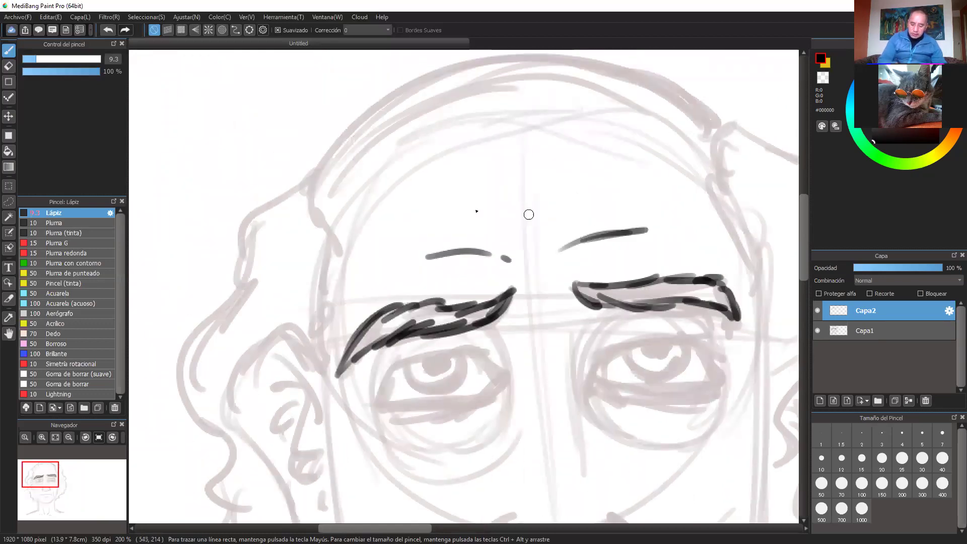
{"action": "left_click_drag", "start_coordinate": [507, 207], "coordinate": [541, 208]}
{"action": "left_click_drag", "start_coordinate": [551, 205], "coordinate": [594, 197]}
{"action": "left_click_drag", "start_coordinate": [497, 166], "coordinate": [544, 158]}
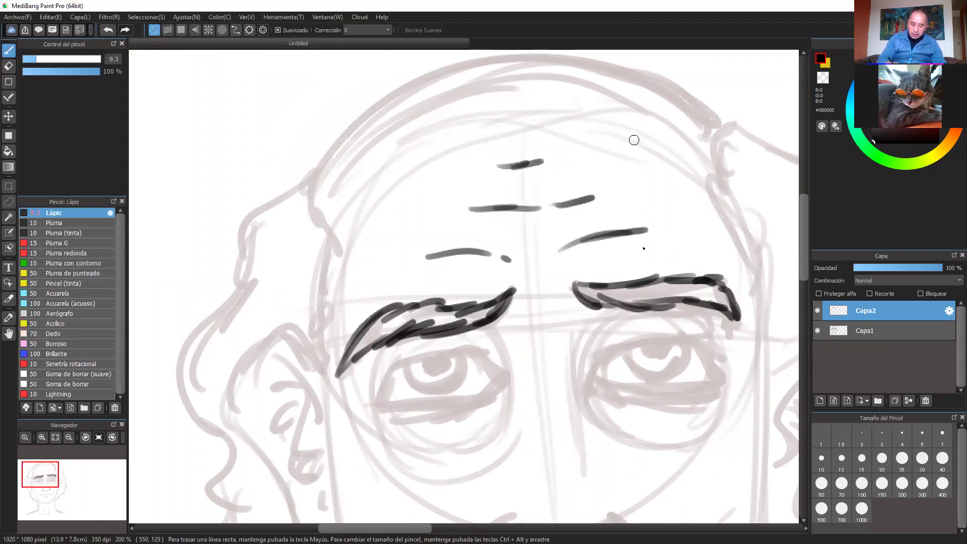
Ink a small mark between the eyebrows, and outline the left eye with its iris and filled pupil.
{"action": "scroll", "coordinate": [654, 222], "scroll_direction": "down", "scroll_amount": 1}
{"action": "scroll", "coordinate": [643, 266], "scroll_direction": "down", "scroll_amount": 4}
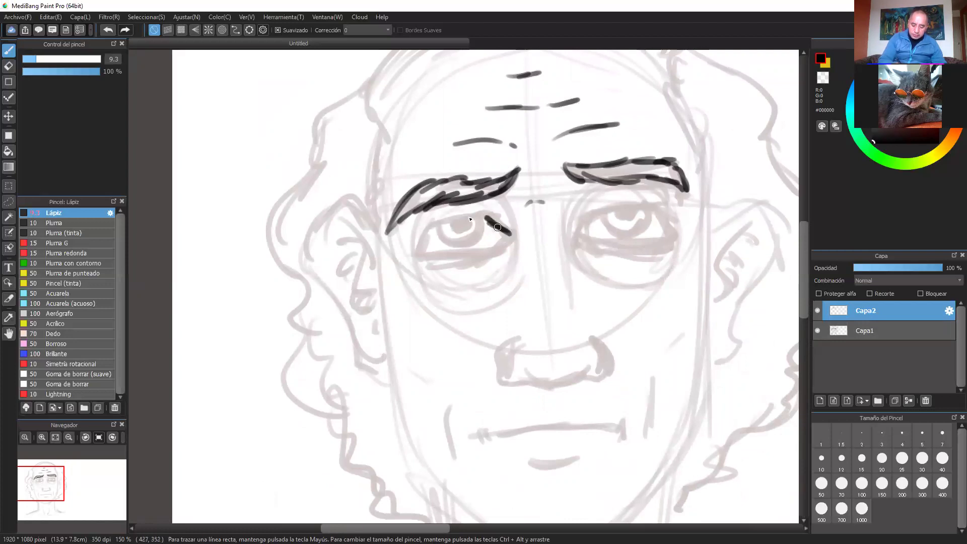
{"action": "key", "text": "ctrl+plus"}
{"action": "left_click_drag", "start_coordinate": [552, 278], "coordinate": [599, 313]}
{"action": "mouse_move", "coordinate": [569, 246]}
{"action": "left_mouse_down"}
{"action": "mouse_move", "coordinate": [492, 230]}
{"action": "mouse_move", "coordinate": [465, 239]}
{"action": "mouse_move", "coordinate": [449, 278]}
{"action": "mouse_move", "coordinate": [521, 278]}
{"action": "mouse_move", "coordinate": [566, 250]}
{"action": "left_mouse_up"}
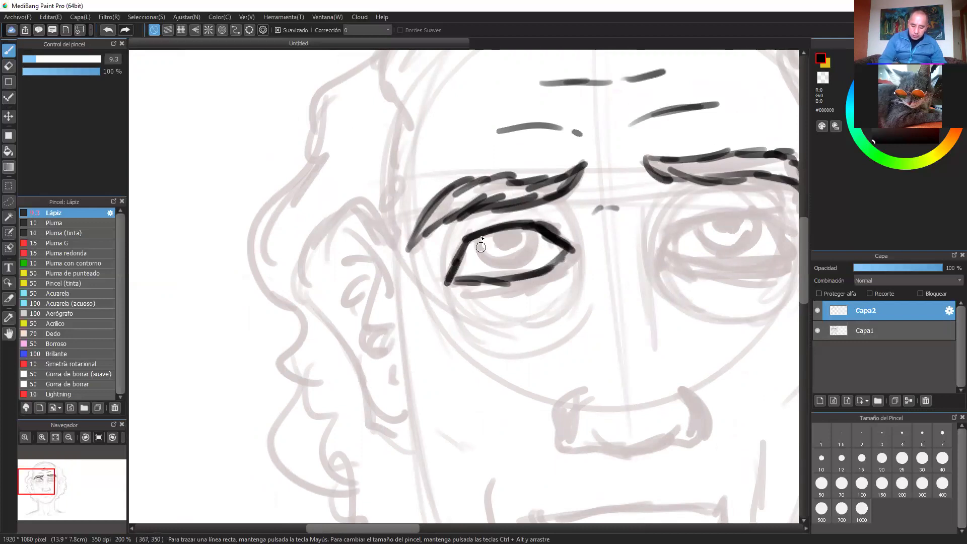
{"action": "left_click_drag", "start_coordinate": [479, 240], "coordinate": [518, 268]}
{"action": "mouse_move", "coordinate": [523, 231]}
{"action": "left_mouse_down"}
{"action": "mouse_move", "coordinate": [532, 257]}
{"action": "mouse_move", "coordinate": [510, 267]}
{"action": "mouse_move", "coordinate": [515, 233]}
{"action": "mouse_move", "coordinate": [497, 247]}
{"action": "left_mouse_up"}
Ink the right eye's lids, iris ring and dark pupil over the sketch.
{"action": "left_click_drag", "start_coordinate": [710, 267], "coordinate": [563, 300]}
{"action": "mouse_move", "coordinate": [526, 275]}
{"action": "left_mouse_down"}
{"action": "mouse_move", "coordinate": [620, 247]}
{"action": "mouse_move", "coordinate": [555, 293]}
{"action": "mouse_move", "coordinate": [640, 295]}
{"action": "left_mouse_up"}
{"action": "left_click_drag", "start_coordinate": [630, 257], "coordinate": [651, 296]}
{"action": "left_click_drag", "start_coordinate": [561, 247], "coordinate": [587, 288]}
Ink the top contour of the bald head from one hairline to the other, thickening its right end.
{"action": "mouse_move", "coordinate": [605, 241]}
{"action": "left_mouse_down"}
{"action": "mouse_move", "coordinate": [614, 285]}
{"action": "mouse_move", "coordinate": [579, 282]}
{"action": "mouse_move", "coordinate": [591, 254]}
{"action": "mouse_move", "coordinate": [607, 364]}
{"action": "left_mouse_up"}
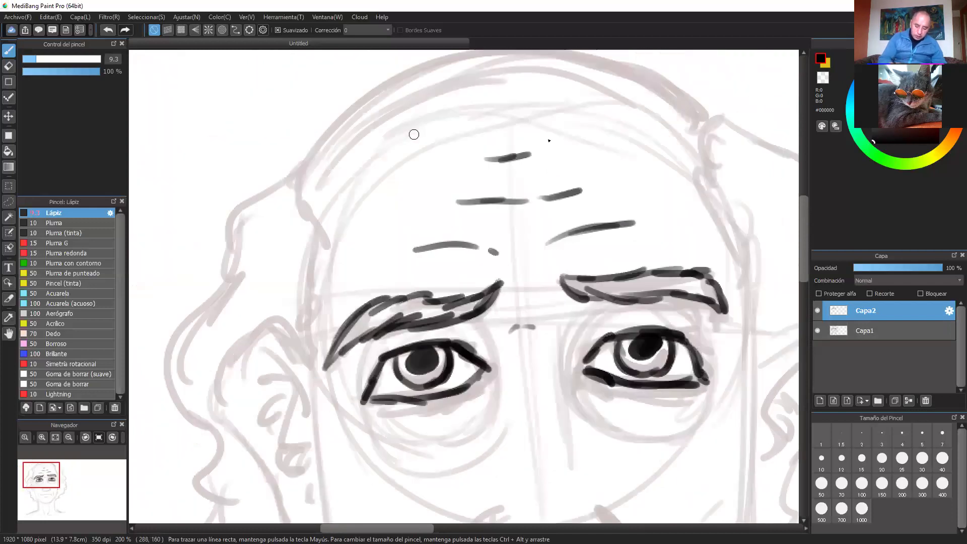
{"action": "key", "text": "ctrl+minus"}
{"action": "left_click_drag", "start_coordinate": [612, 124], "coordinate": [650, 164]}
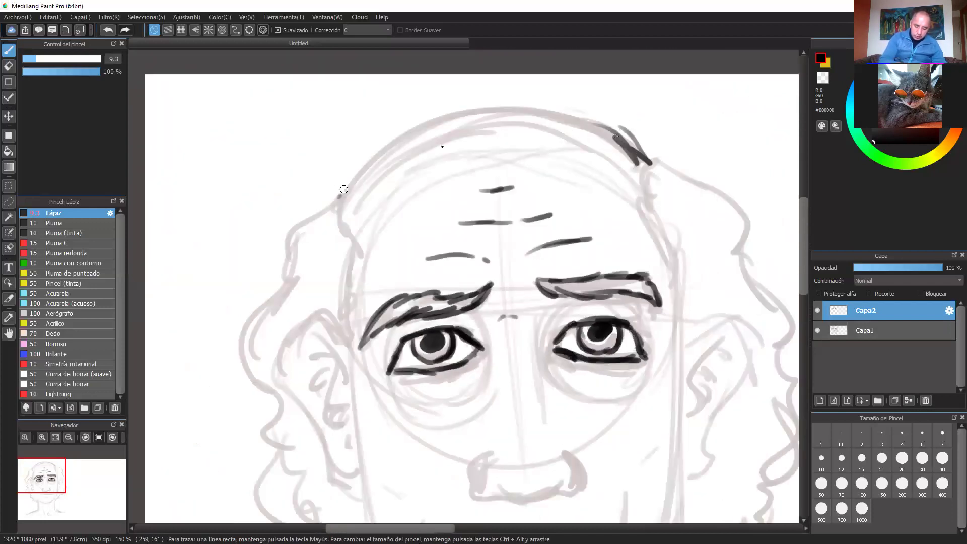
{"action": "left_click_drag", "start_coordinate": [339, 198], "coordinate": [614, 122]}
{"action": "left_click_drag", "start_coordinate": [553, 112], "coordinate": [630, 158]}
{"action": "left_click_drag", "start_coordinate": [609, 128], "coordinate": [657, 187]}
Ink the hairline on both sides of the face and the upper outer contour of the left hair.
{"action": "left_click_drag", "start_coordinate": [351, 225], "coordinate": [361, 405]}
{"action": "left_click_drag", "start_coordinate": [353, 342], "coordinate": [362, 398]}
{"action": "mouse_move", "coordinate": [351, 226]}
{"action": "left_mouse_down"}
{"action": "mouse_move", "coordinate": [309, 248]}
{"action": "mouse_move", "coordinate": [307, 300]}
{"action": "mouse_move", "coordinate": [272, 415]}
{"action": "mouse_move", "coordinate": [288, 434]}
{"action": "left_mouse_up"}
{"action": "left_click_drag", "start_coordinate": [530, 254], "coordinate": [411, 169]}
{"action": "mouse_move", "coordinate": [533, 104]}
{"action": "left_mouse_down"}
{"action": "mouse_move", "coordinate": [565, 194]}
{"action": "mouse_move", "coordinate": [568, 240]}
{"action": "left_mouse_up"}
{"action": "left_click_drag", "start_coordinate": [564, 202], "coordinate": [573, 273]}
Ink the right ear's outline and lobe, and add its inner folds.
{"action": "left_click_drag", "start_coordinate": [589, 333], "coordinate": [587, 272]}
{"action": "left_click_drag", "start_coordinate": [572, 209], "coordinate": [571, 362]}
{"action": "mouse_move", "coordinate": [575, 223]}
{"action": "left_mouse_down"}
{"action": "mouse_move", "coordinate": [645, 237]}
{"action": "mouse_move", "coordinate": [601, 307]}
{"action": "mouse_move", "coordinate": [588, 355]}
{"action": "left_mouse_up"}
{"action": "mouse_move", "coordinate": [583, 307]}
{"action": "left_mouse_down"}
{"action": "mouse_move", "coordinate": [586, 252]}
{"action": "mouse_move", "coordinate": [619, 216]}
{"action": "mouse_move", "coordinate": [605, 280]}
{"action": "left_mouse_up"}
Ink the left ear's outline and draw its inner folds.
{"action": "key", "text": "space"}
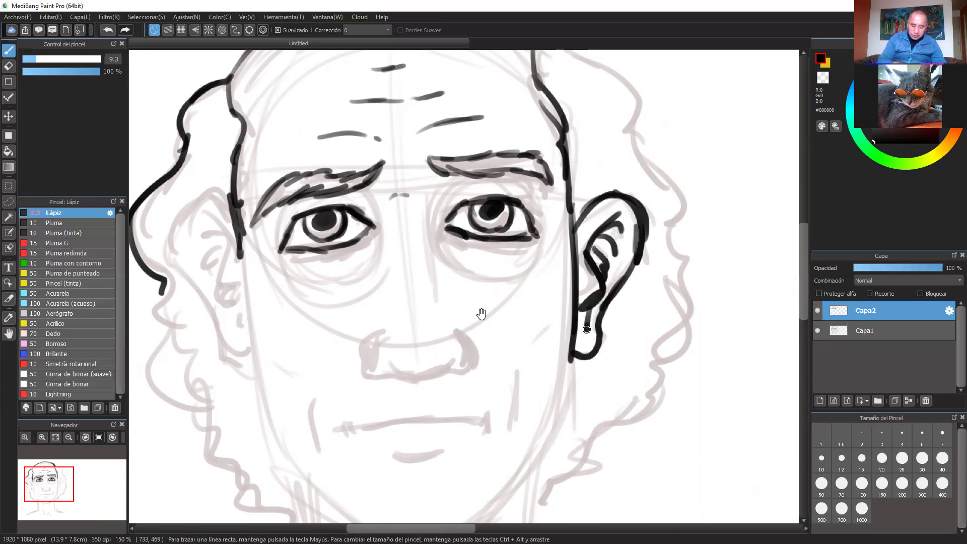
{"action": "left_click_drag", "start_coordinate": [422, 331], "coordinate": [641, 352]}
{"action": "mouse_move", "coordinate": [453, 326]}
{"action": "left_mouse_down"}
{"action": "mouse_move", "coordinate": [427, 234]}
{"action": "mouse_move", "coordinate": [411, 264]}
{"action": "mouse_move", "coordinate": [432, 297]}
{"action": "left_mouse_up"}
{"action": "mouse_move", "coordinate": [441, 213]}
{"action": "left_mouse_down"}
{"action": "mouse_move", "coordinate": [418, 202]}
{"action": "mouse_move", "coordinate": [398, 262]}
{"action": "mouse_move", "coordinate": [428, 322]}
{"action": "mouse_move", "coordinate": [471, 371]}
{"action": "left_mouse_up"}
{"action": "left_click_drag", "start_coordinate": [465, 280], "coordinate": [479, 395]}
Ink the sides of the face below both ears, carrying the left contour down to the jaw.
{"action": "key", "text": "space"}
{"action": "left_click_drag", "start_coordinate": [662, 304], "coordinate": [559, 190]}
{"action": "left_click_drag", "start_coordinate": [685, 242], "coordinate": [675, 309]}
{"action": "mouse_move", "coordinate": [366, 224]}
{"action": "left_mouse_down"}
{"action": "mouse_move", "coordinate": [378, 342]}
{"action": "mouse_move", "coordinate": [413, 393]}
{"action": "left_mouse_up"}
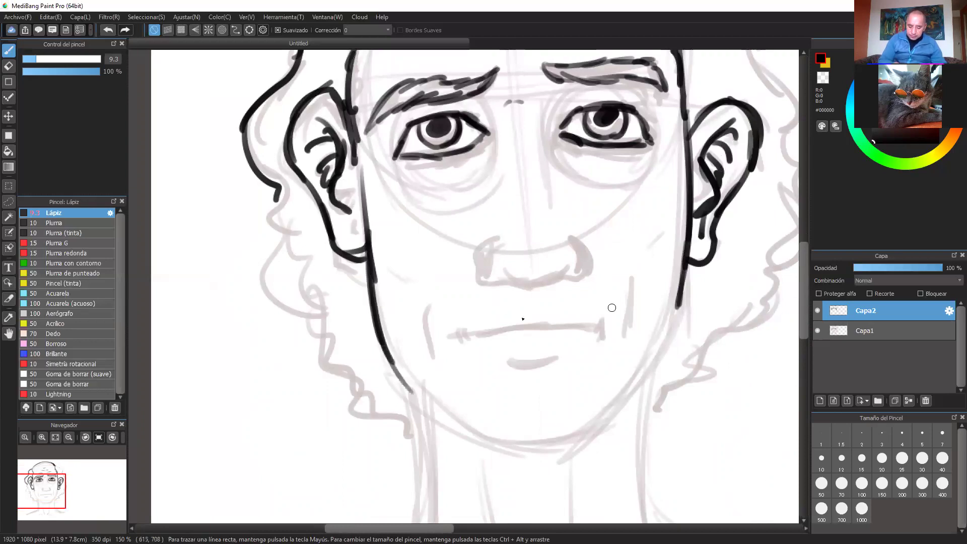
Ink the slightly slanted mouth line with corner marks, and the nose's underside with both nostril wings.
{"action": "left_click_drag", "start_coordinate": [497, 332], "coordinate": [593, 320]}
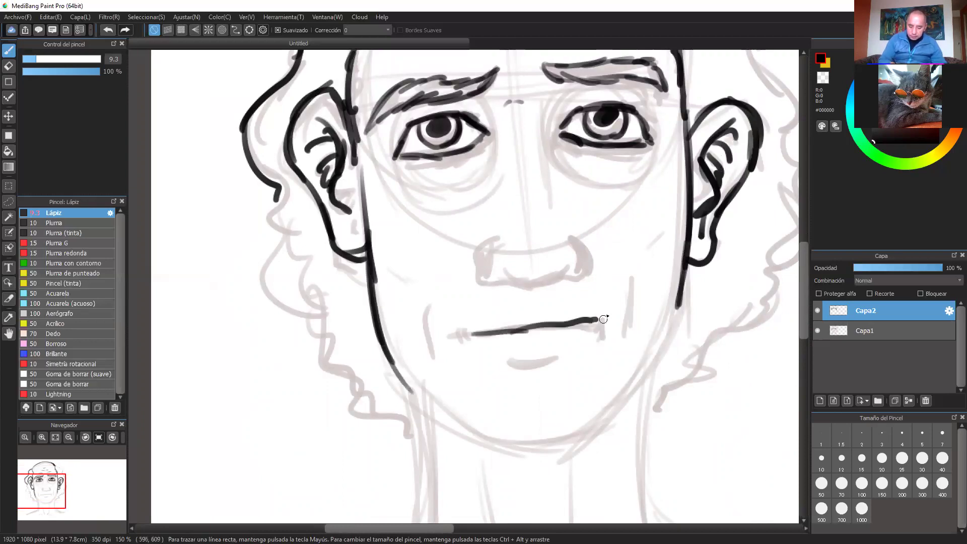
{"action": "mouse_move", "coordinate": [499, 239]}
{"action": "left_mouse_down"}
{"action": "mouse_move", "coordinate": [485, 247]}
{"action": "mouse_move", "coordinate": [500, 277]}
{"action": "mouse_move", "coordinate": [574, 265]}
{"action": "left_mouse_up"}
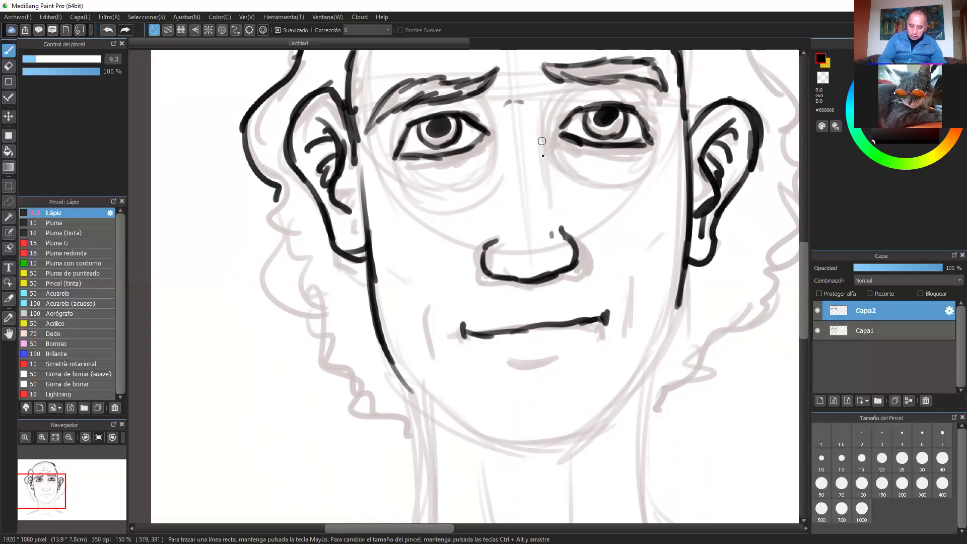
Close the lower face by inking the chin and the jawline up to the contours on both sides.
{"action": "scroll", "coordinate": [657, 317], "scroll_direction": "down", "scroll_amount": 3}
{"action": "left_click_drag", "start_coordinate": [476, 360], "coordinate": [575, 350]}
{"action": "mouse_move", "coordinate": [575, 356]}
{"action": "left_mouse_down"}
{"action": "mouse_move", "coordinate": [640, 285]}
{"action": "mouse_move", "coordinate": [610, 316]}
{"action": "mouse_move", "coordinate": [670, 207]}
{"action": "left_mouse_up"}
{"action": "left_click_drag", "start_coordinate": [373, 270], "coordinate": [478, 361]}
Ink the upper wavy contour of the hair on the right side of the head.
{"action": "key", "text": "space"}
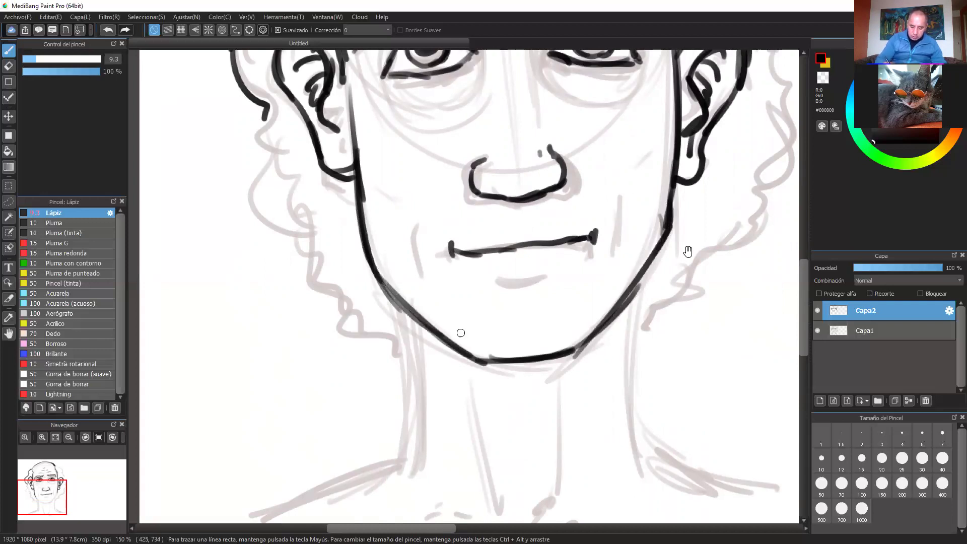
{"action": "left_click_drag", "start_coordinate": [686, 250], "coordinate": [553, 397]}
{"action": "left_click_drag", "start_coordinate": [589, 151], "coordinate": [605, 238]}
{"action": "mouse_move", "coordinate": [511, 120]}
{"action": "left_mouse_down"}
{"action": "mouse_move", "coordinate": [589, 151]}
{"action": "mouse_move", "coordinate": [652, 301]}
{"action": "left_mouse_up"}
{"action": "key", "text": "ctrl+minus"}
{"action": "key", "text": "ctrl+minus"}
{"action": "key", "text": "space"}
{"action": "left_click_drag", "start_coordinate": [581, 332], "coordinate": [650, 272]}
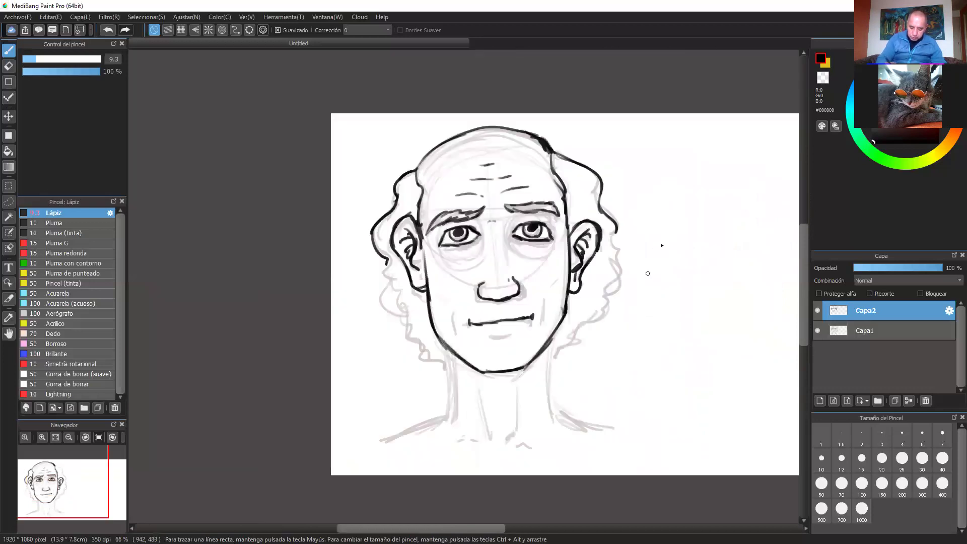
Ink the lower curly hair contours on both sides, from ear level down to the neck.
{"action": "key", "text": "ctrl+plus"}
{"action": "mouse_move", "coordinate": [671, 167]}
{"action": "left_mouse_down"}
{"action": "mouse_move", "coordinate": [697, 259]}
{"action": "mouse_move", "coordinate": [652, 346]}
{"action": "mouse_move", "coordinate": [604, 401]}
{"action": "left_mouse_up"}
{"action": "mouse_move", "coordinate": [342, 231]}
{"action": "left_mouse_down"}
{"action": "mouse_move", "coordinate": [324, 272]}
{"action": "mouse_move", "coordinate": [355, 363]}
{"action": "mouse_move", "coordinate": [409, 410]}
{"action": "left_mouse_up"}
Ink both sides of the neck and the two slanted tendon lines between them.
{"action": "left_click_drag", "start_coordinate": [439, 378], "coordinate": [445, 431]}
{"action": "key", "text": "space"}
{"action": "left_click_drag", "start_coordinate": [510, 410], "coordinate": [506, 342]}
{"action": "left_click_drag", "start_coordinate": [440, 352], "coordinate": [434, 421]}
{"action": "left_click_drag", "start_coordinate": [593, 285], "coordinate": [596, 398]}
{"action": "left_click_drag", "start_coordinate": [475, 346], "coordinate": [499, 423]}
{"action": "mouse_move", "coordinate": [530, 420]}
{"action": "left_mouse_down"}
{"action": "mouse_move", "coordinate": [545, 352]}
{"action": "mouse_move", "coordinate": [529, 426]}
{"action": "left_mouse_up"}
Draw the shirt collar's neckline and left flap around the base of the neck, and add the left shoulder line.
{"action": "left_click_drag", "start_coordinate": [423, 371], "coordinate": [395, 431]}
{"action": "left_click_drag", "start_coordinate": [425, 391], "coordinate": [483, 434]}
{"action": "left_click_drag", "start_coordinate": [440, 400], "coordinate": [505, 445]}
{"action": "key", "text": "space"}
{"action": "left_click_drag", "start_coordinate": [566, 409], "coordinate": [547, 350]}
{"action": "left_click_drag", "start_coordinate": [463, 375], "coordinate": [489, 388]}
{"action": "mouse_move", "coordinate": [443, 422]}
{"action": "left_mouse_down"}
{"action": "mouse_move", "coordinate": [487, 387]}
{"action": "mouse_move", "coordinate": [508, 429]}
{"action": "left_mouse_up"}
{"action": "left_click_drag", "start_coordinate": [370, 364], "coordinate": [425, 440]}
{"action": "left_click_drag", "start_coordinate": [322, 379], "coordinate": [386, 358]}
Draw the right flap of the shirt collar and the right shoulder line.
{"action": "left_click_drag", "start_coordinate": [574, 302], "coordinate": [611, 351]}
{"action": "mouse_move", "coordinate": [582, 321]}
{"action": "left_mouse_down"}
{"action": "mouse_move", "coordinate": [510, 428]}
{"action": "mouse_move", "coordinate": [541, 398]}
{"action": "mouse_move", "coordinate": [590, 436]}
{"action": "left_mouse_up"}
{"action": "left_click_drag", "start_coordinate": [591, 436], "coordinate": [617, 364]}
{"action": "left_click_drag", "start_coordinate": [599, 332], "coordinate": [597, 422]}
{"action": "left_click_drag", "start_coordinate": [619, 359], "coordinate": [680, 371]}
Ink a short cheek crease on each side of the mouth and hide the sketch layer Capa1.
{"action": "key", "text": "ctrl+minus"}
{"action": "left_click_drag", "start_coordinate": [631, 230], "coordinate": [672, 304]}
{"action": "key", "text": "ctrl+plus"}
{"action": "left_click_drag", "start_coordinate": [754, 237], "coordinate": [749, 254]}
{"action": "left_click_drag", "start_coordinate": [616, 306], "coordinate": [614, 320]}
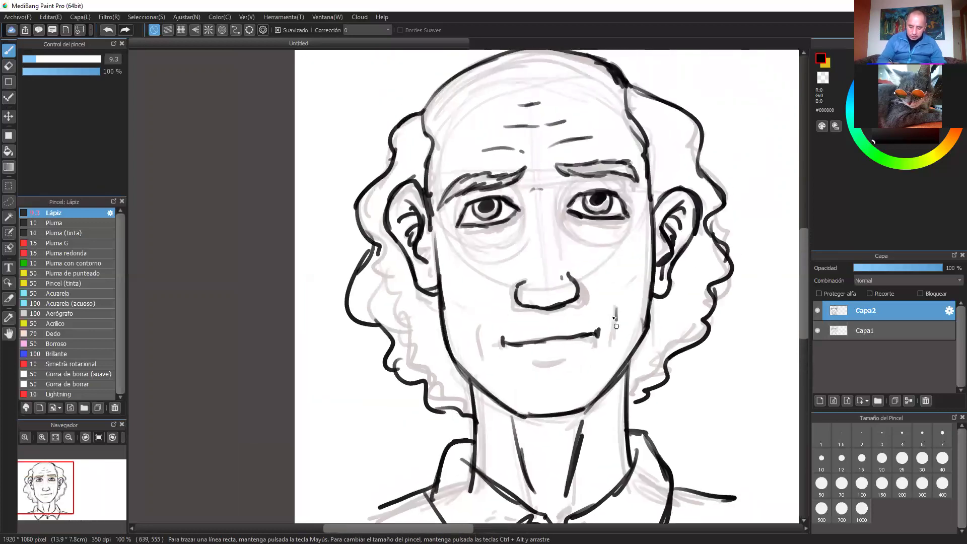
{"action": "left_click_drag", "start_coordinate": [479, 322], "coordinate": [482, 341]}
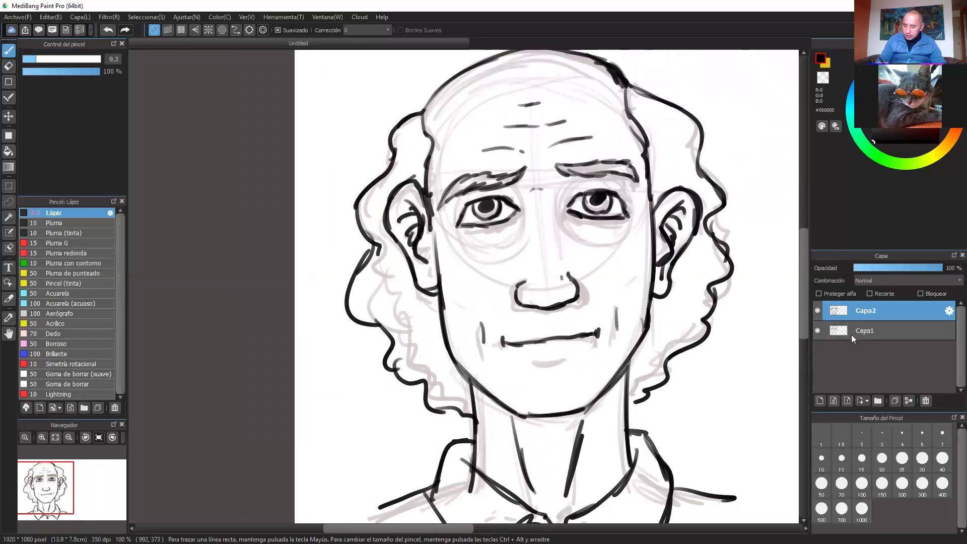
{"action": "left_click", "coordinate": [819, 330]}
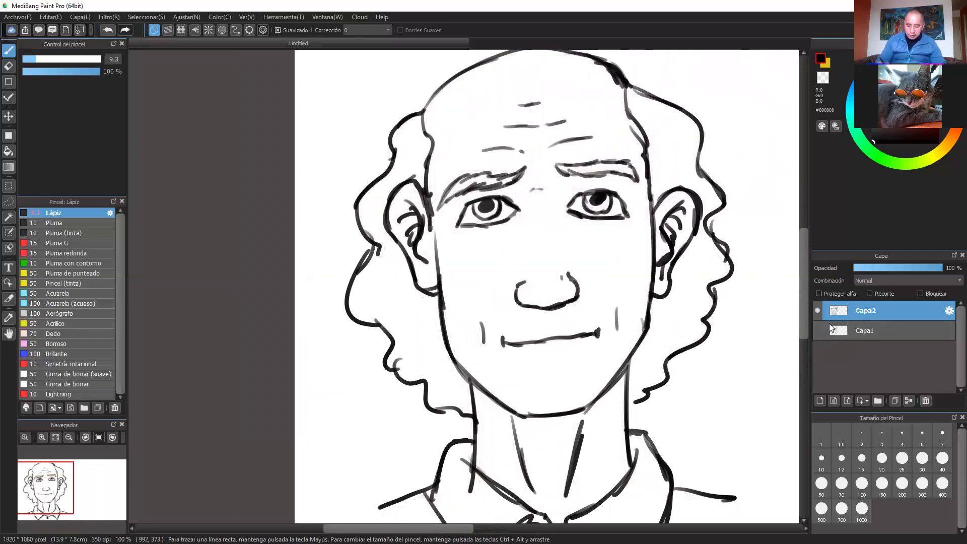
Add eyelid folds above both eyes, bag lines beneath them and small wrinkles at their outer corners.
{"action": "scroll", "coordinate": [649, 214], "scroll_direction": "up", "scroll_amount": 2}
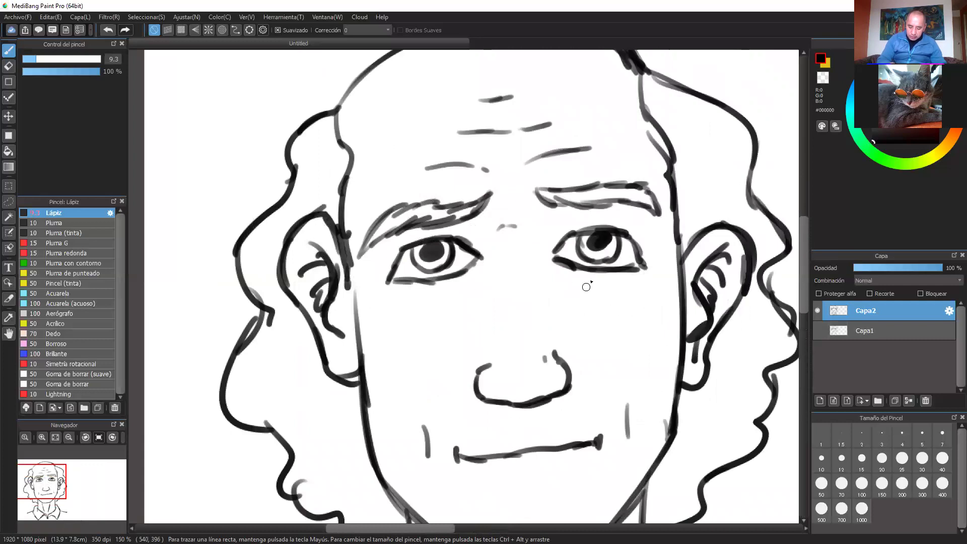
{"action": "left_click_drag", "start_coordinate": [589, 283], "coordinate": [627, 280]}
{"action": "left_click_drag", "start_coordinate": [423, 292], "coordinate": [450, 289]}
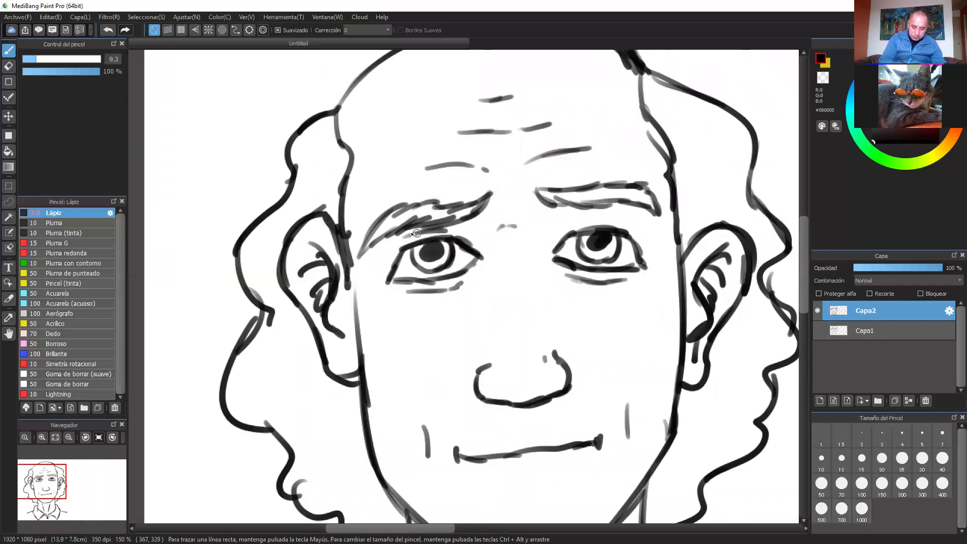
{"action": "mouse_move", "coordinate": [554, 235]}
{"action": "left_mouse_down"}
{"action": "mouse_move", "coordinate": [588, 216]}
{"action": "mouse_move", "coordinate": [570, 225]}
{"action": "mouse_move", "coordinate": [638, 229]}
{"action": "left_mouse_up"}
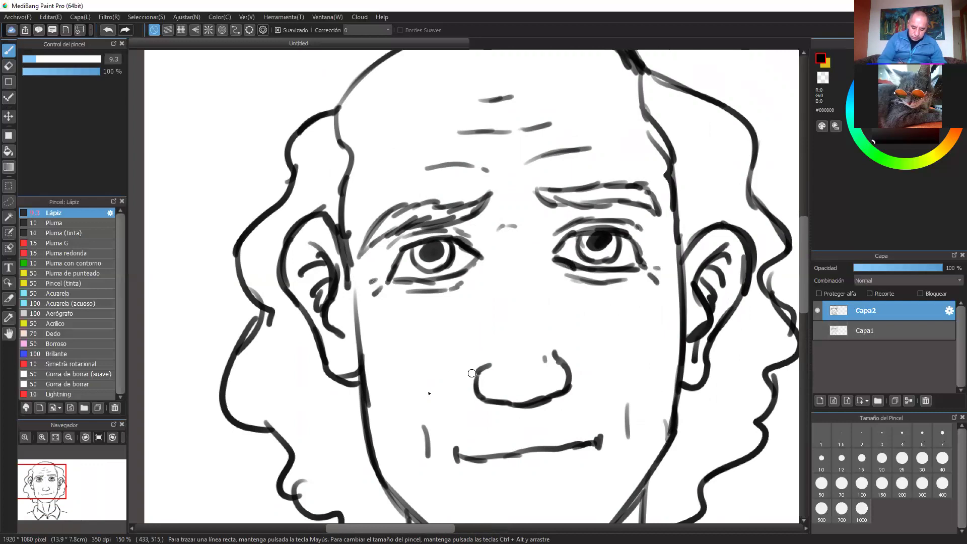
Add a small mark above the left cheek crease and draw inner strand lines in the left hair.
{"action": "scroll", "coordinate": [647, 287], "scroll_direction": "down", "scroll_amount": 4}
{"action": "scroll", "coordinate": [657, 285], "scroll_direction": "up", "scroll_amount": 4}
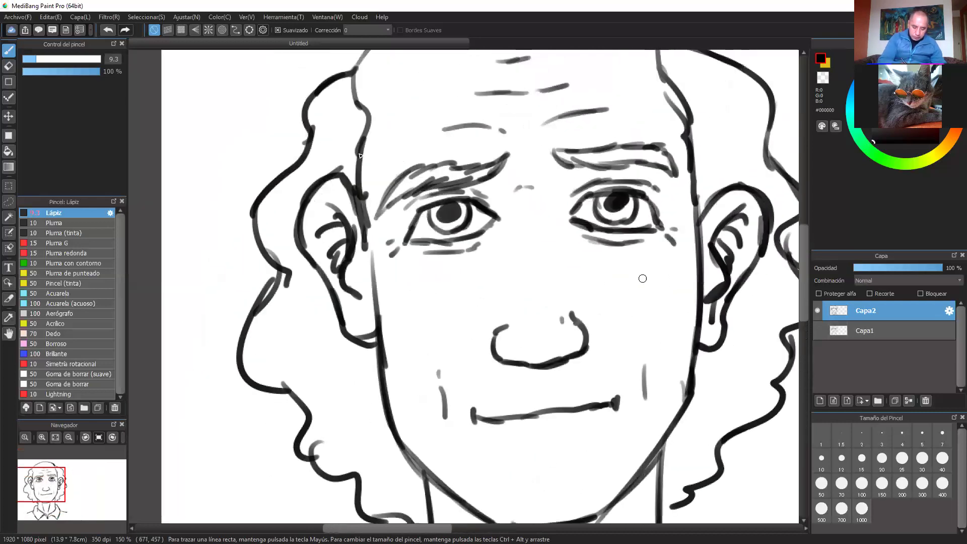
{"action": "mouse_move", "coordinate": [360, 129]}
{"action": "left_mouse_down"}
{"action": "mouse_move", "coordinate": [331, 138]}
{"action": "mouse_move", "coordinate": [310, 193]}
{"action": "left_mouse_up"}
{"action": "left_click_drag", "start_coordinate": [364, 155], "coordinate": [354, 180]}
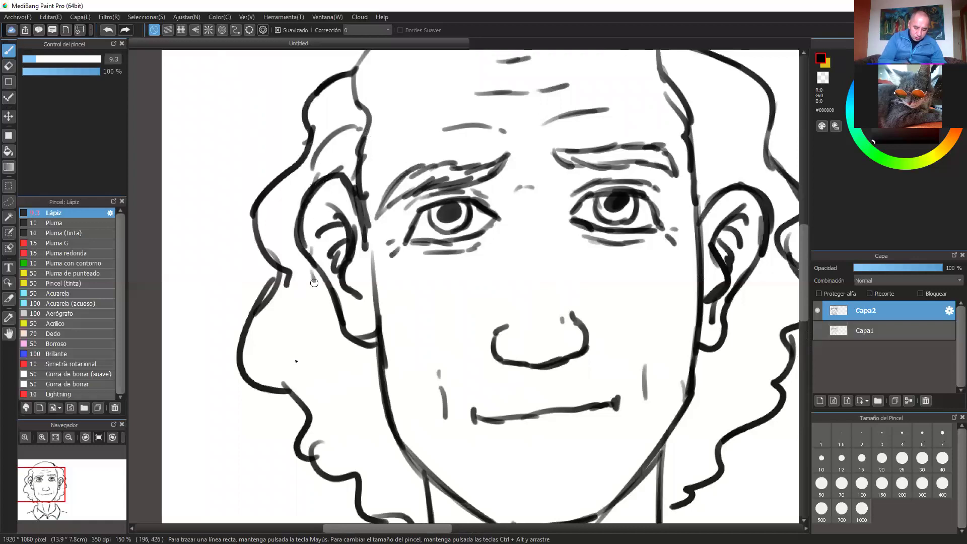
{"action": "left_click_drag", "start_coordinate": [314, 283], "coordinate": [307, 368]}
{"action": "left_click_drag", "start_coordinate": [320, 366], "coordinate": [349, 398]}
{"action": "left_click_drag", "start_coordinate": [360, 364], "coordinate": [364, 437]}
{"action": "left_click_drag", "start_coordinate": [442, 288], "coordinate": [440, 185]}
{"action": "mouse_move", "coordinate": [360, 265]}
{"action": "left_mouse_down"}
{"action": "mouse_move", "coordinate": [376, 354]}
{"action": "mouse_move", "coordinate": [410, 402]}
{"action": "left_mouse_up"}
Draw short inner strand lines throughout the right hair, from the hairline down past the ear.
{"action": "left_click_drag", "start_coordinate": [768, 186], "coordinate": [661, 296]}
{"action": "left_click_drag", "start_coordinate": [577, 110], "coordinate": [611, 136]}
{"action": "mouse_move", "coordinate": [562, 94]}
{"action": "left_mouse_down"}
{"action": "mouse_move", "coordinate": [614, 155]}
{"action": "mouse_move", "coordinate": [604, 185]}
{"action": "left_mouse_up"}
{"action": "left_click_drag", "start_coordinate": [628, 151], "coordinate": [640, 171]}
{"action": "mouse_move", "coordinate": [644, 274]}
{"action": "left_mouse_down"}
{"action": "mouse_move", "coordinate": [653, 297]}
{"action": "mouse_move", "coordinate": [633, 361]}
{"action": "left_mouse_up"}
{"action": "left_click_drag", "start_coordinate": [621, 326], "coordinate": [597, 396]}
{"action": "left_click_drag", "start_coordinate": [682, 305], "coordinate": [718, 225]}
{"action": "left_click_drag", "start_coordinate": [635, 330], "coordinate": [620, 365]}
{"action": "left_click_drag", "start_coordinate": [612, 362], "coordinate": [589, 427]}
Draw a short crease beside each nostril wing, undoing the long right one and redrawing it shorter.
{"action": "key", "text": "ctrl+minus"}
{"action": "key", "text": "ctrl+plus"}
{"action": "left_click_drag", "start_coordinate": [418, 257], "coordinate": [406, 281]}
{"action": "left_click_drag", "start_coordinate": [543, 264], "coordinate": [510, 245]}
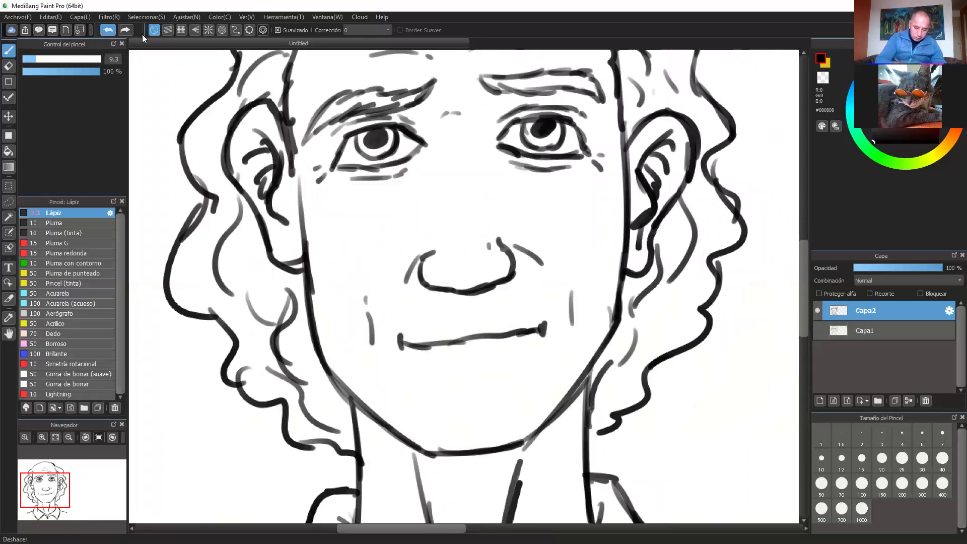
{"action": "key", "text": "ctrl+z"}
{"action": "left_click_drag", "start_coordinate": [518, 251], "coordinate": [528, 266]}
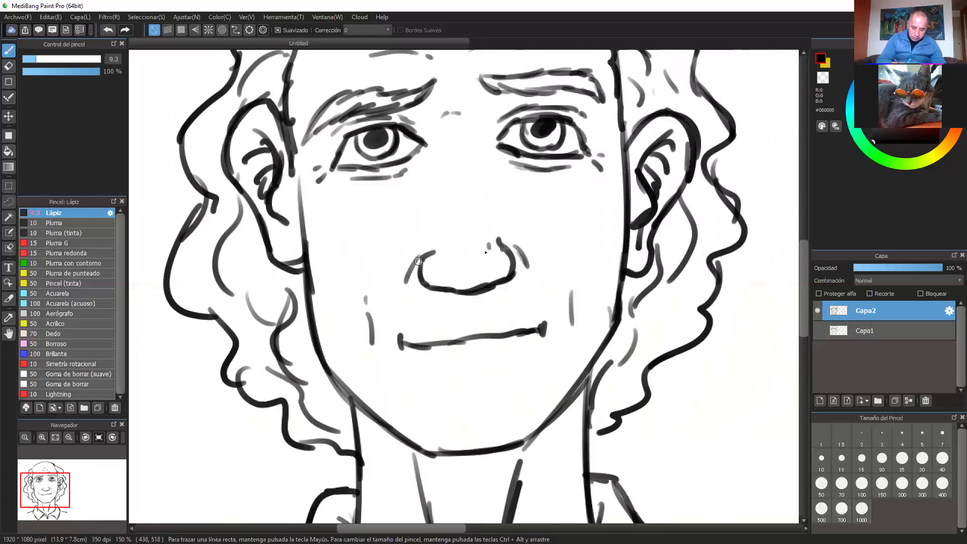
Draw a short lower-lip stroke beneath the mouth line.
{"action": "left_click_drag", "start_coordinate": [447, 365], "coordinate": [504, 362]}
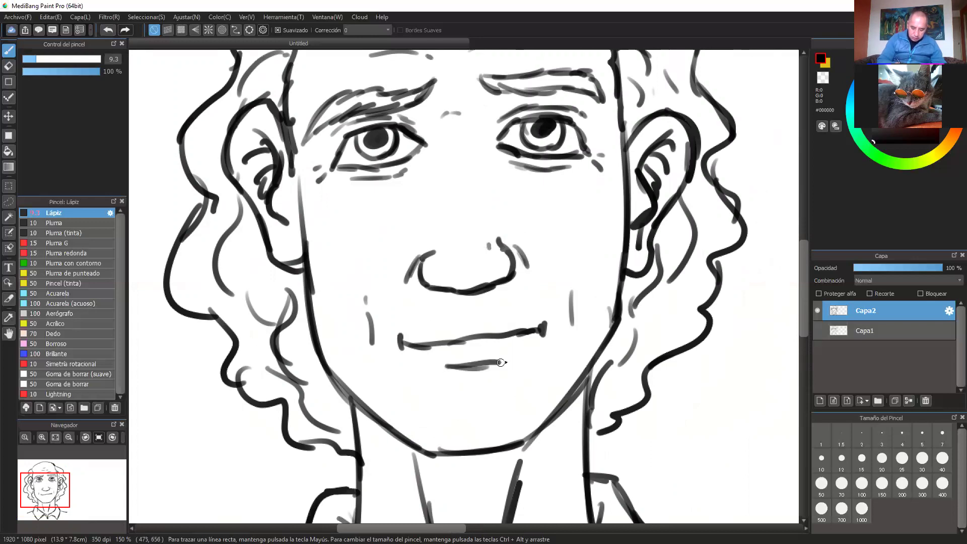
{"action": "left_click_drag", "start_coordinate": [568, 361], "coordinate": [576, 412]}
{"action": "key", "text": "ctrl+minus"}
{"action": "key", "text": "ctrl+minus"}
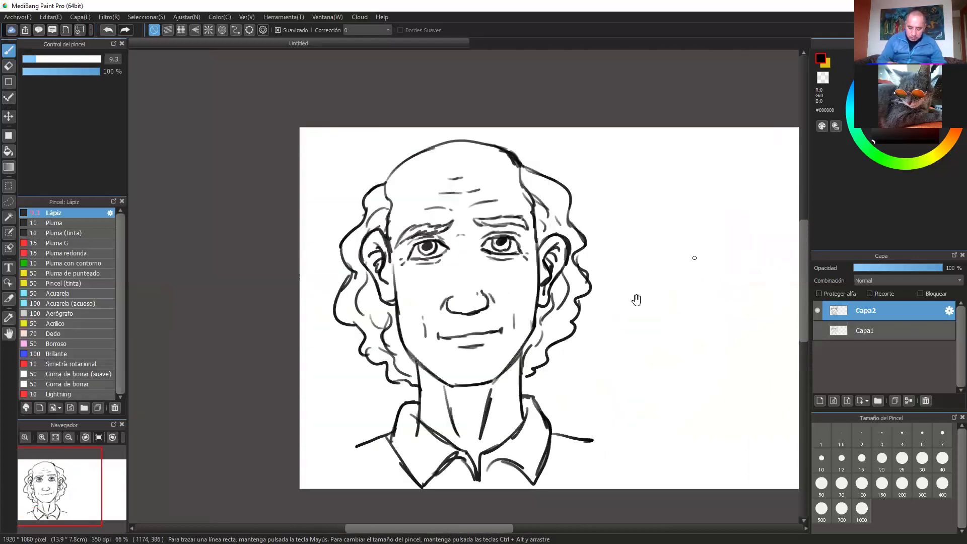
{"action": "left_click_drag", "start_coordinate": [615, 334], "coordinate": [647, 321]}
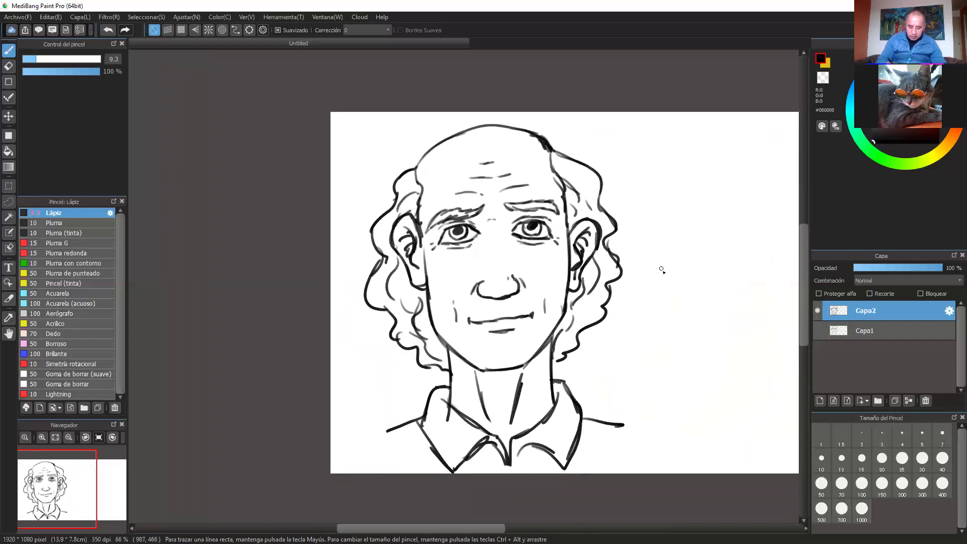
Add a new layer between Capa1 and Capa2 and choose the light peach colour #FFE1C6.
{"action": "scroll", "coordinate": [662, 267], "scroll_direction": "up", "scroll_amount": 3}
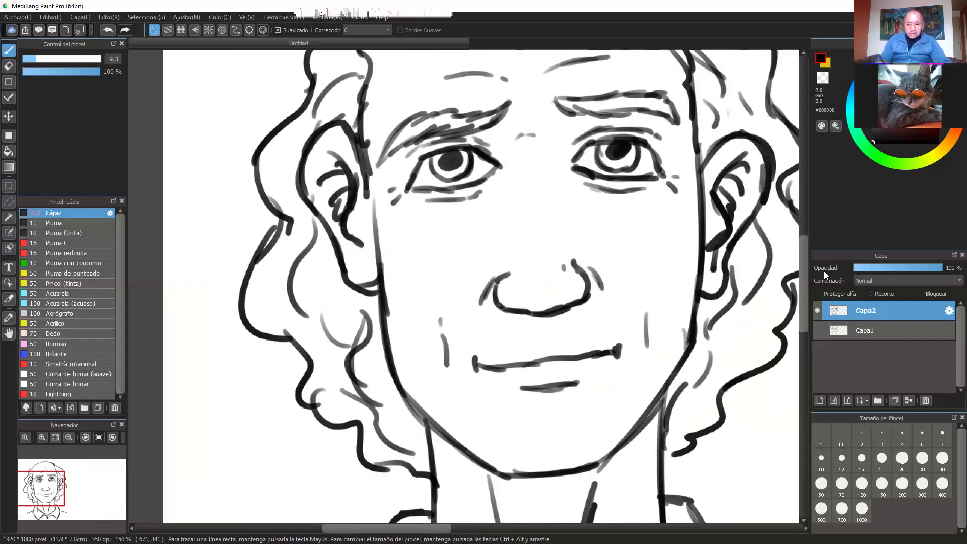
{"action": "left_click", "coordinate": [846, 332]}
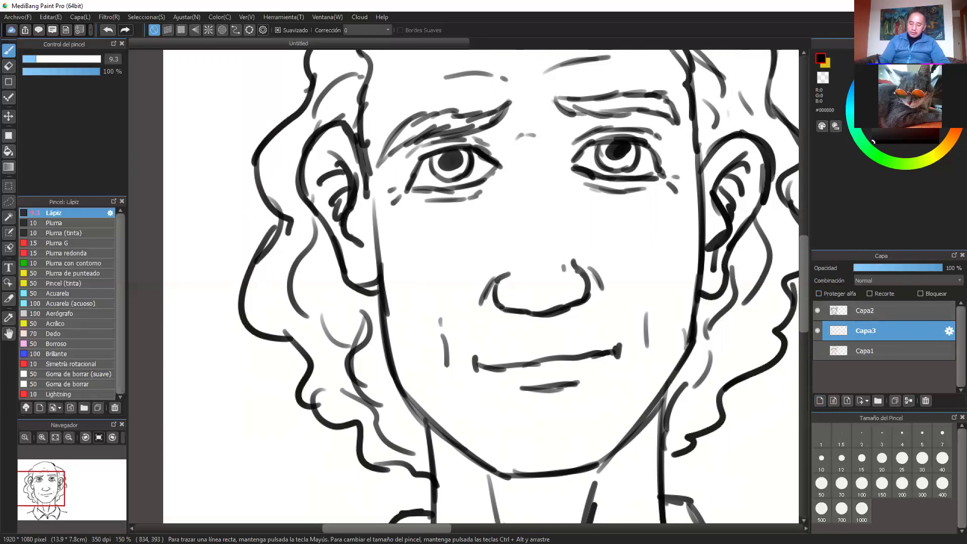
{"action": "left_click", "coordinate": [886, 82]}
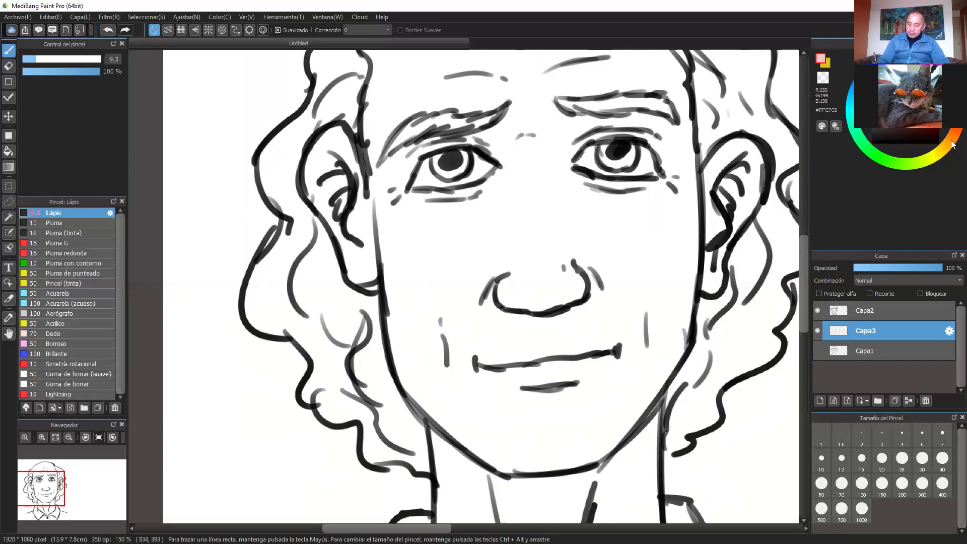
{"action": "left_click_drag", "start_coordinate": [952, 144], "coordinate": [953, 136]}
Undo the pencil test stroke, switch to the Pluma brush at size 24 and paint a peach patch on the right cheek.
{"action": "left_click_drag", "start_coordinate": [597, 214], "coordinate": [608, 252]}
{"action": "left_click", "coordinate": [105, 31]}
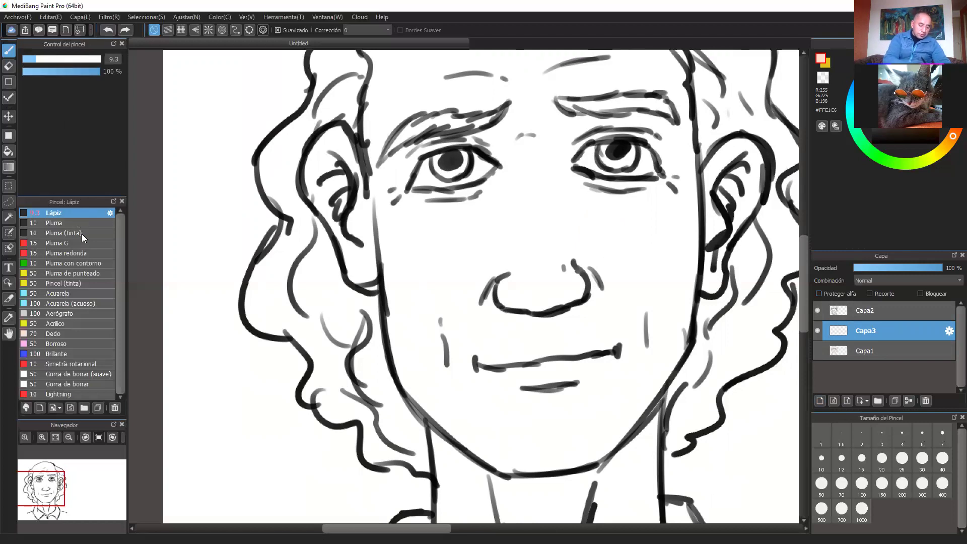
{"action": "left_click", "coordinate": [67, 222]}
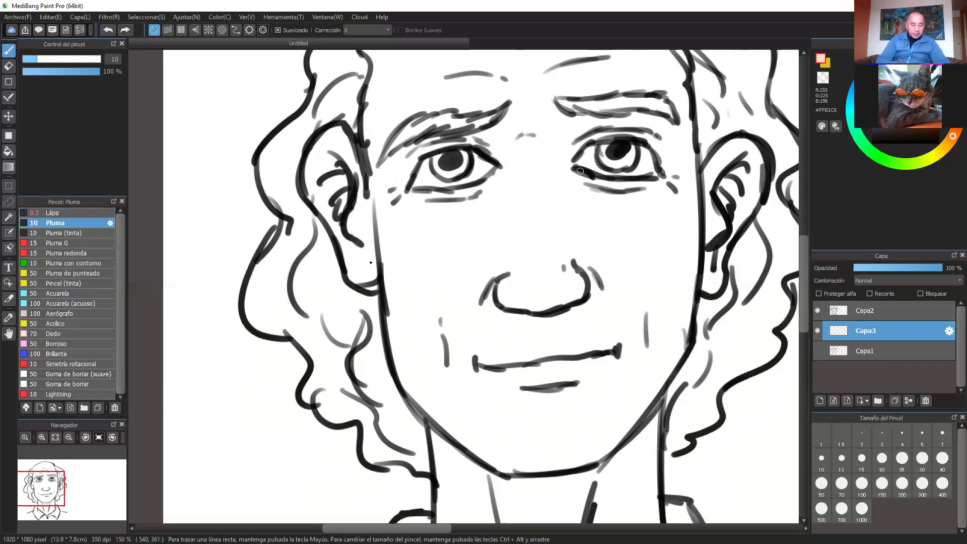
{"action": "left_click_drag", "start_coordinate": [39, 64], "coordinate": [61, 59]}
{"action": "mouse_move", "coordinate": [639, 235]}
{"action": "left_mouse_down"}
{"action": "mouse_move", "coordinate": [619, 248]}
{"action": "mouse_move", "coordinate": [645, 286]}
{"action": "mouse_move", "coordinate": [654, 250]}
{"action": "mouse_move", "coordinate": [626, 250]}
{"action": "mouse_move", "coordinate": [620, 211]}
{"action": "mouse_move", "coordinate": [605, 237]}
{"action": "mouse_move", "coordinate": [647, 240]}
{"action": "left_mouse_up"}
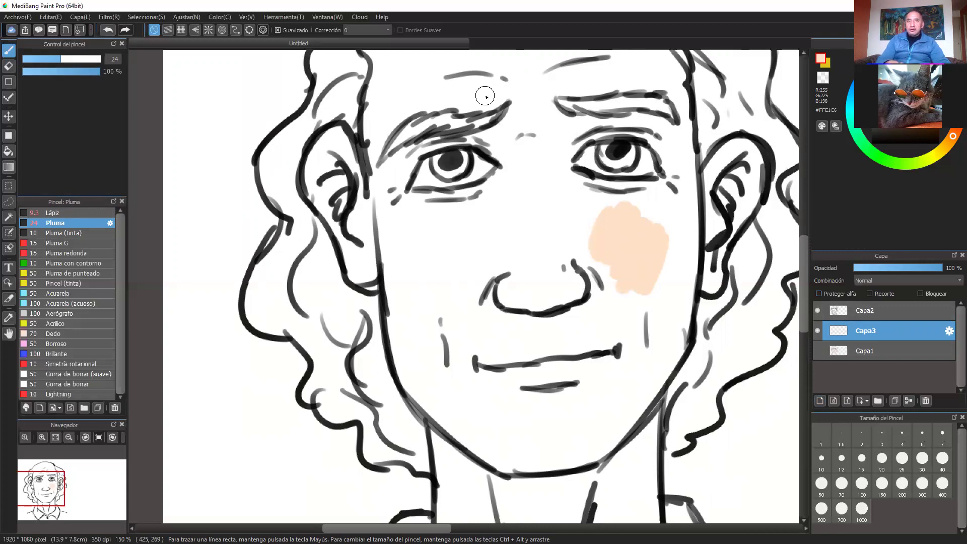
Extend the #FFE1C6 patch beneath the right eye, then paint test swatches in darker skin tones up to #B98658 across the nose.
{"action": "mouse_move", "coordinate": [591, 218]}
{"action": "left_mouse_down"}
{"action": "mouse_move", "coordinate": [622, 264]}
{"action": "mouse_move", "coordinate": [632, 215]}
{"action": "mouse_move", "coordinate": [615, 198]}
{"action": "mouse_move", "coordinate": [609, 228]}
{"action": "mouse_move", "coordinate": [617, 230]}
{"action": "mouse_move", "coordinate": [607, 211]}
{"action": "mouse_move", "coordinate": [596, 211]}
{"action": "mouse_move", "coordinate": [656, 213]}
{"action": "mouse_move", "coordinate": [660, 235]}
{"action": "mouse_move", "coordinate": [670, 180]}
{"action": "mouse_move", "coordinate": [661, 199]}
{"action": "mouse_move", "coordinate": [657, 191]}
{"action": "mouse_move", "coordinate": [620, 203]}
{"action": "mouse_move", "coordinate": [623, 213]}
{"action": "mouse_move", "coordinate": [602, 185]}
{"action": "mouse_move", "coordinate": [582, 211]}
{"action": "mouse_move", "coordinate": [590, 187]}
{"action": "mouse_move", "coordinate": [624, 216]}
{"action": "left_mouse_up"}
{"action": "mouse_move", "coordinate": [660, 177]}
{"action": "left_mouse_down"}
{"action": "mouse_move", "coordinate": [663, 211]}
{"action": "mouse_move", "coordinate": [594, 256]}
{"action": "mouse_move", "coordinate": [604, 257]}
{"action": "mouse_move", "coordinate": [567, 238]}
{"action": "mouse_move", "coordinate": [583, 176]}
{"action": "mouse_move", "coordinate": [578, 197]}
{"action": "mouse_move", "coordinate": [558, 183]}
{"action": "mouse_move", "coordinate": [570, 211]}
{"action": "left_mouse_up"}
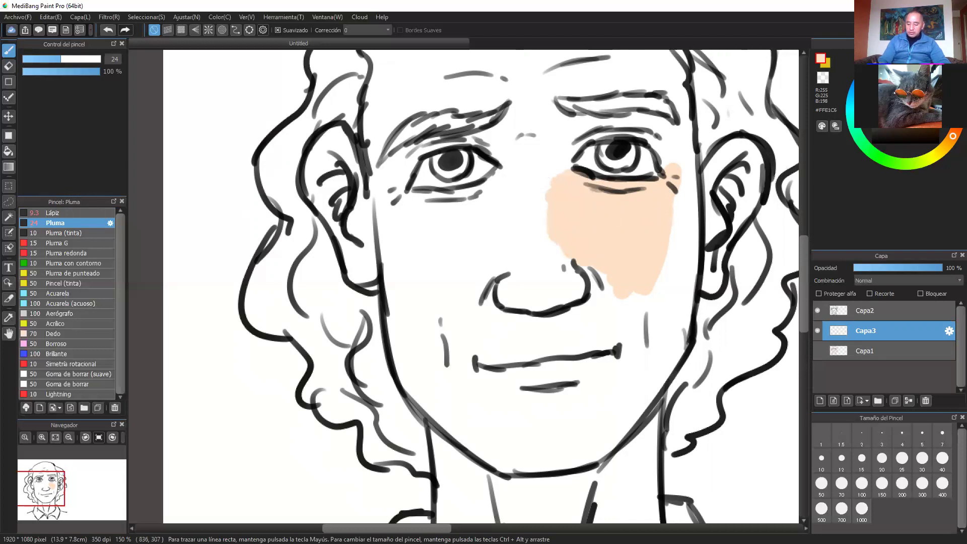
{"action": "left_click", "coordinate": [846, 97]}
{"action": "mouse_move", "coordinate": [530, 196]}
{"action": "left_mouse_down"}
{"action": "mouse_move", "coordinate": [524, 218]}
{"action": "mouse_move", "coordinate": [537, 248]}
{"action": "mouse_move", "coordinate": [558, 232]}
{"action": "mouse_move", "coordinate": [530, 250]}
{"action": "mouse_move", "coordinate": [561, 210]}
{"action": "mouse_move", "coordinate": [576, 225]}
{"action": "left_mouse_up"}
{"action": "left_click", "coordinate": [906, 96]}
{"action": "mouse_move", "coordinate": [488, 213]}
{"action": "left_mouse_down"}
{"action": "mouse_move", "coordinate": [473, 247]}
{"action": "mouse_move", "coordinate": [479, 271]}
{"action": "mouse_move", "coordinate": [490, 216]}
{"action": "mouse_move", "coordinate": [599, 288]}
{"action": "left_mouse_up"}
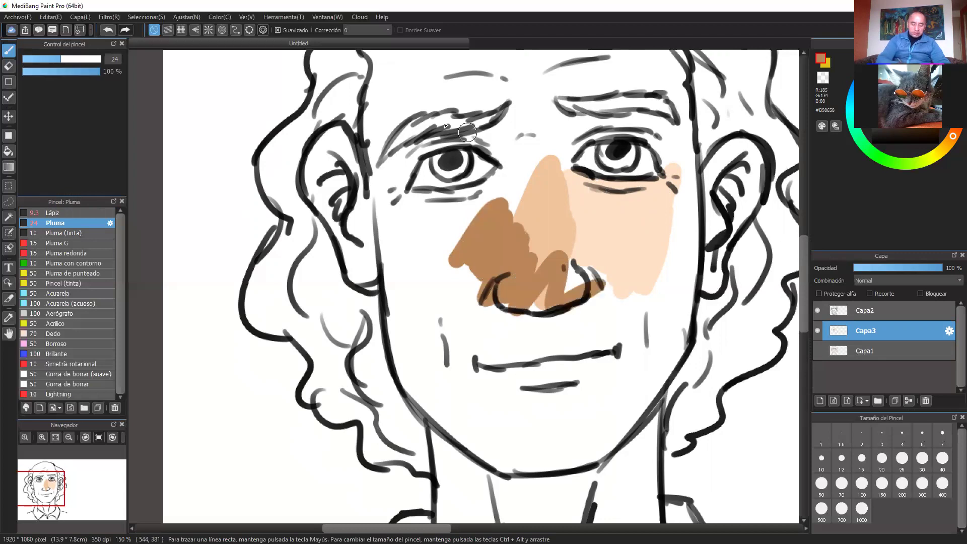
Undo the dark #B98658 strokes over the nose, keeping the mid-peach swatch.
{"action": "left_click", "coordinate": [113, 31]}
{"action": "left_click", "coordinate": [114, 31]}
{"action": "left_click", "coordinate": [114, 31]}
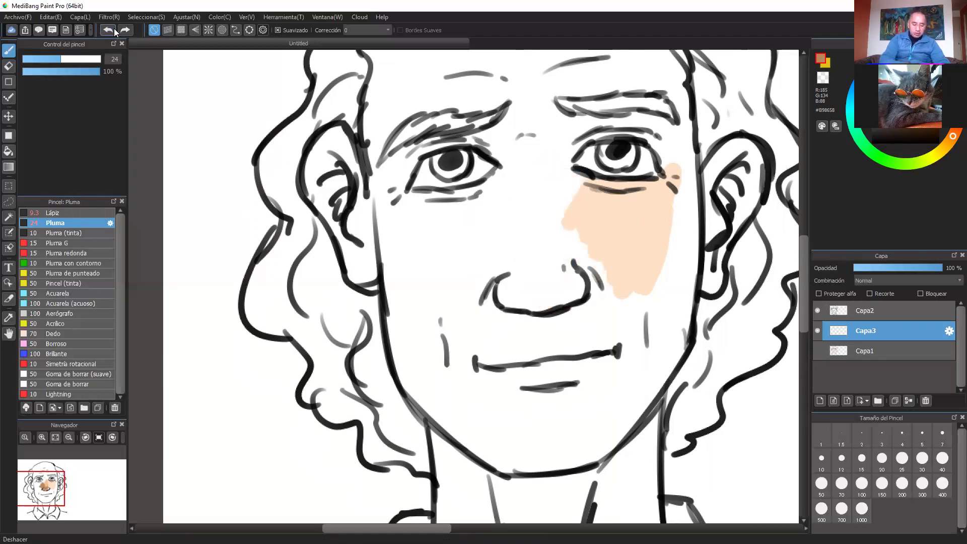
{"action": "left_click", "coordinate": [126, 31]}
{"action": "left_click", "coordinate": [126, 31]}
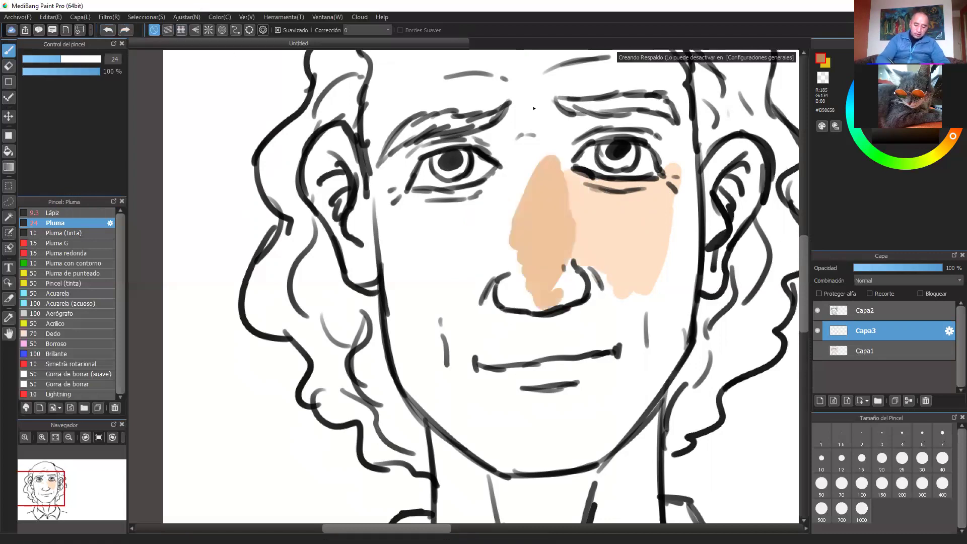
Sample the mid peach #EEC49C from the nose swatch and paint it over the right cheek, nose and temple.
{"action": "left_click", "coordinate": [543, 224], "text": "alt"}
{"action": "mouse_move", "coordinate": [600, 222]}
{"action": "left_mouse_down"}
{"action": "mouse_move", "coordinate": [576, 261]}
{"action": "mouse_move", "coordinate": [584, 234]}
{"action": "left_mouse_up"}
{"action": "key", "text": "ctrl+z"}
{"action": "mouse_move", "coordinate": [559, 200]}
{"action": "left_mouse_down"}
{"action": "mouse_move", "coordinate": [581, 210]}
{"action": "mouse_move", "coordinate": [587, 248]}
{"action": "mouse_move", "coordinate": [564, 184]}
{"action": "mouse_move", "coordinate": [589, 213]}
{"action": "mouse_move", "coordinate": [585, 187]}
{"action": "mouse_move", "coordinate": [668, 182]}
{"action": "mouse_move", "coordinate": [565, 258]}
{"action": "mouse_move", "coordinate": [676, 195]}
{"action": "mouse_move", "coordinate": [599, 316]}
{"action": "left_mouse_up"}
{"action": "mouse_move", "coordinate": [675, 216]}
{"action": "left_mouse_down"}
{"action": "mouse_move", "coordinate": [653, 100]}
{"action": "mouse_move", "coordinate": [683, 190]}
{"action": "left_mouse_up"}
{"action": "scroll", "coordinate": [599, 274], "scroll_direction": "down", "scroll_amount": 2}
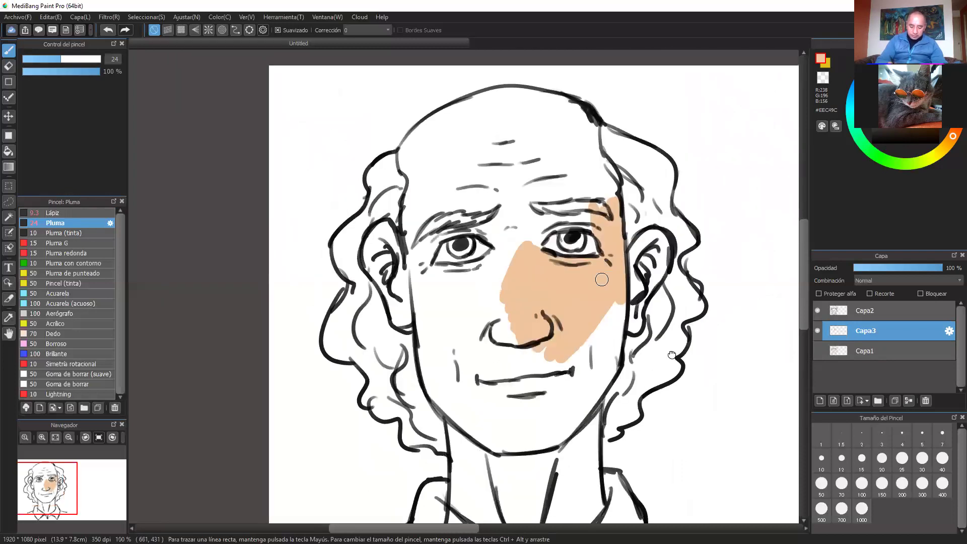
Enlarge the Pluma brush to 124 and fill the centre and right side of the face and the neck with #EEC49C.
{"action": "left_click", "coordinate": [97, 60]}
{"action": "mouse_move", "coordinate": [584, 214]}
{"action": "left_mouse_down"}
{"action": "mouse_move", "coordinate": [534, 256]}
{"action": "mouse_move", "coordinate": [516, 228]}
{"action": "mouse_move", "coordinate": [601, 198]}
{"action": "mouse_move", "coordinate": [569, 277]}
{"action": "mouse_move", "coordinate": [623, 266]}
{"action": "mouse_move", "coordinate": [650, 290]}
{"action": "mouse_move", "coordinate": [532, 352]}
{"action": "mouse_move", "coordinate": [524, 375]}
{"action": "left_mouse_up"}
{"action": "mouse_move", "coordinate": [588, 312]}
{"action": "left_mouse_down"}
{"action": "mouse_move", "coordinate": [554, 185]}
{"action": "mouse_move", "coordinate": [509, 322]}
{"action": "mouse_move", "coordinate": [583, 371]}
{"action": "left_mouse_up"}
{"action": "scroll", "coordinate": [579, 352], "scroll_direction": "down", "scroll_amount": 2}
{"action": "mouse_move", "coordinate": [572, 280]}
{"action": "left_mouse_down"}
{"action": "mouse_move", "coordinate": [570, 384]}
{"action": "mouse_move", "coordinate": [594, 345]}
{"action": "mouse_move", "coordinate": [626, 205]}
{"action": "mouse_move", "coordinate": [647, 168]}
{"action": "left_mouse_up"}
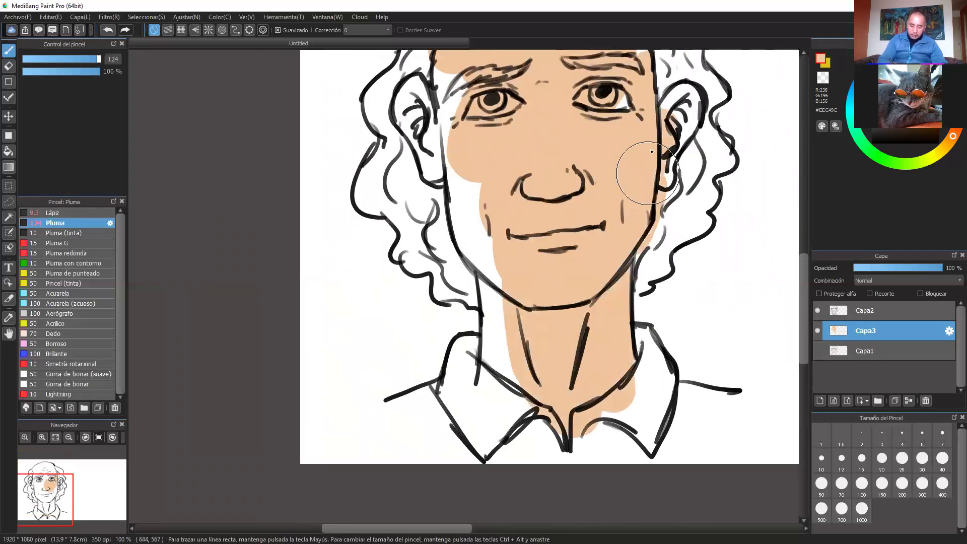
Fill the left cheek and jaw, the forehead, both ears and the remaining neck with the same skin colour.
{"action": "scroll", "coordinate": [469, 186], "scroll_direction": "down", "scroll_amount": 1}
{"action": "mouse_move", "coordinate": [468, 186]}
{"action": "left_mouse_down"}
{"action": "mouse_move", "coordinate": [428, 101]}
{"action": "mouse_move", "coordinate": [474, 332]}
{"action": "mouse_move", "coordinate": [485, 316]}
{"action": "left_mouse_up"}
{"action": "left_click_drag", "start_coordinate": [554, 65], "coordinate": [576, 261]}
{"action": "mouse_move", "coordinate": [471, 238]}
{"action": "left_mouse_down"}
{"action": "mouse_move", "coordinate": [461, 300]}
{"action": "mouse_move", "coordinate": [475, 249]}
{"action": "mouse_move", "coordinate": [452, 193]}
{"action": "mouse_move", "coordinate": [469, 159]}
{"action": "mouse_move", "coordinate": [526, 126]}
{"action": "mouse_move", "coordinate": [465, 149]}
{"action": "mouse_move", "coordinate": [529, 129]}
{"action": "mouse_move", "coordinate": [594, 138]}
{"action": "mouse_move", "coordinate": [542, 119]}
{"action": "mouse_move", "coordinate": [602, 134]}
{"action": "mouse_move", "coordinate": [619, 174]}
{"action": "mouse_move", "coordinate": [641, 194]}
{"action": "mouse_move", "coordinate": [643, 258]}
{"action": "mouse_move", "coordinate": [699, 262]}
{"action": "mouse_move", "coordinate": [629, 346]}
{"action": "left_mouse_up"}
{"action": "mouse_move", "coordinate": [427, 276]}
{"action": "left_mouse_down"}
{"action": "mouse_move", "coordinate": [433, 328]}
{"action": "mouse_move", "coordinate": [487, 306]}
{"action": "left_mouse_up"}
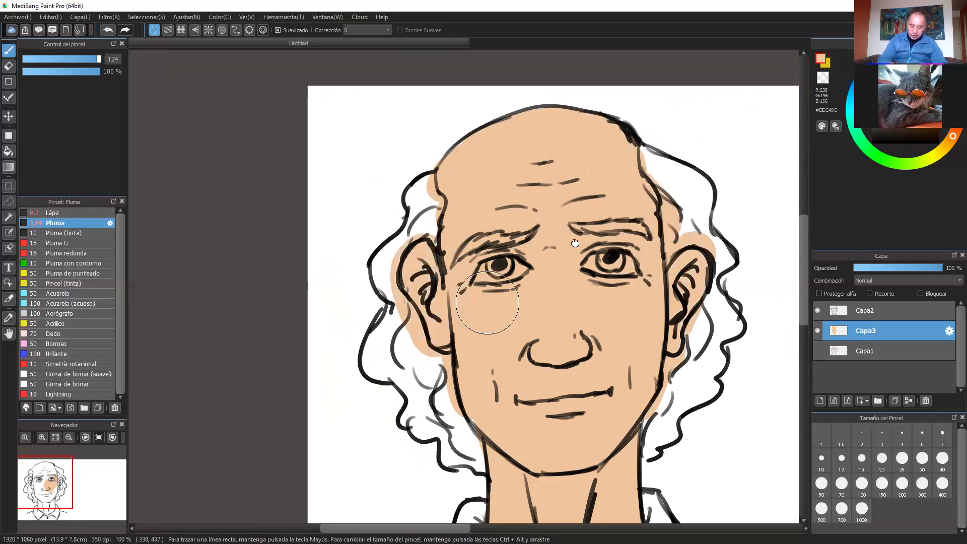
Reduce the brush to size 15 and fill the small unpainted gaps at the left jaw corner and the collar line.
{"action": "left_click_drag", "start_coordinate": [593, 423], "coordinate": [545, 298]}
{"action": "scroll", "coordinate": [449, 285], "scroll_direction": "up", "scroll_amount": 4}
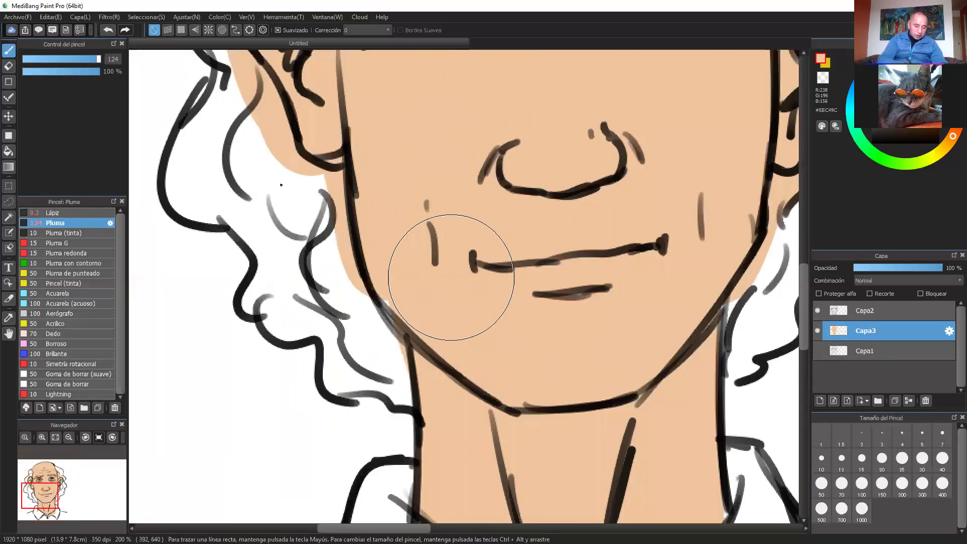
{"action": "left_click", "coordinate": [65, 59]}
{"action": "left_click_drag", "start_coordinate": [373, 322], "coordinate": [389, 346]}
{"action": "left_click", "coordinate": [45, 59]}
{"action": "mouse_move", "coordinate": [331, 291]}
{"action": "left_mouse_down"}
{"action": "mouse_move", "coordinate": [399, 369]}
{"action": "mouse_move", "coordinate": [476, 377]}
{"action": "left_mouse_up"}
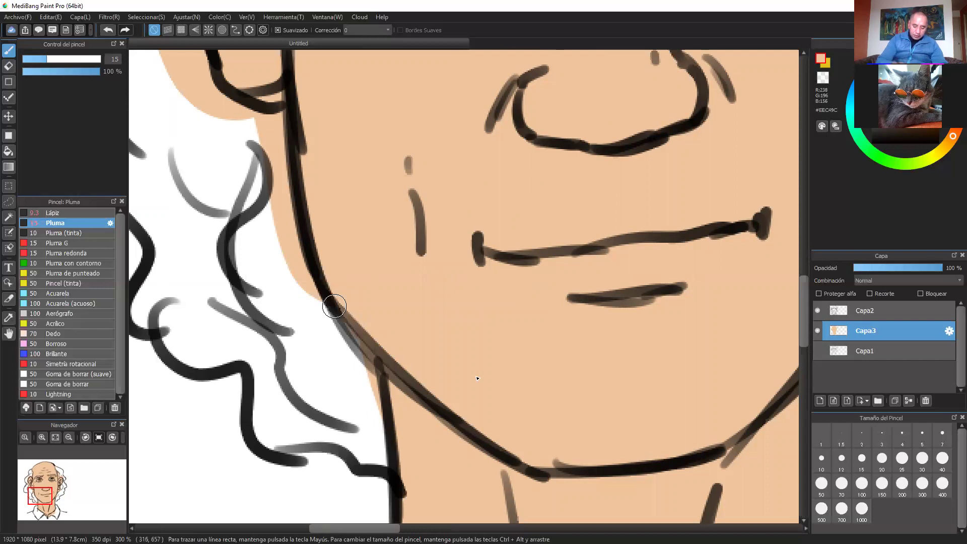
{"action": "key", "text": "ctrl+minus"}
{"action": "left_click_drag", "start_coordinate": [702, 373], "coordinate": [663, 250]}
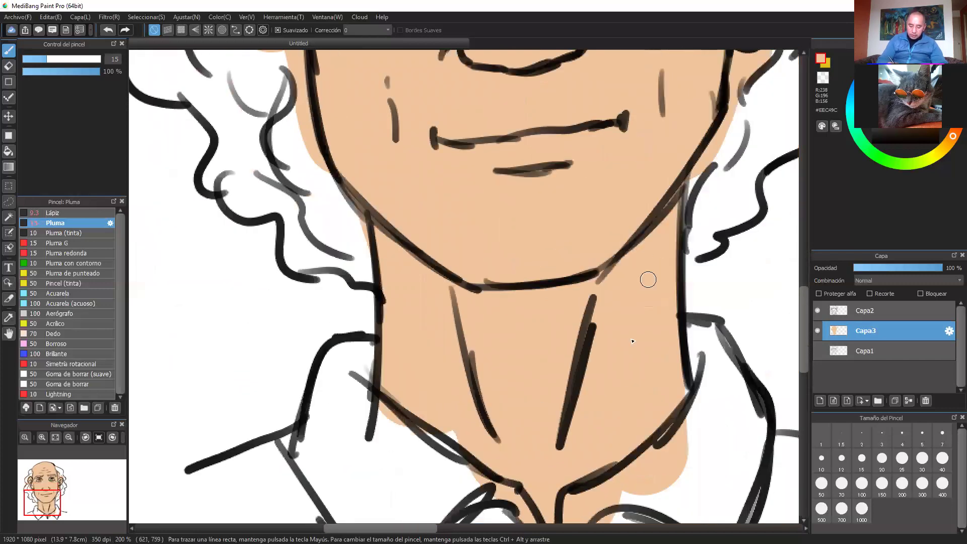
{"action": "left_click_drag", "start_coordinate": [449, 437], "coordinate": [478, 456]}
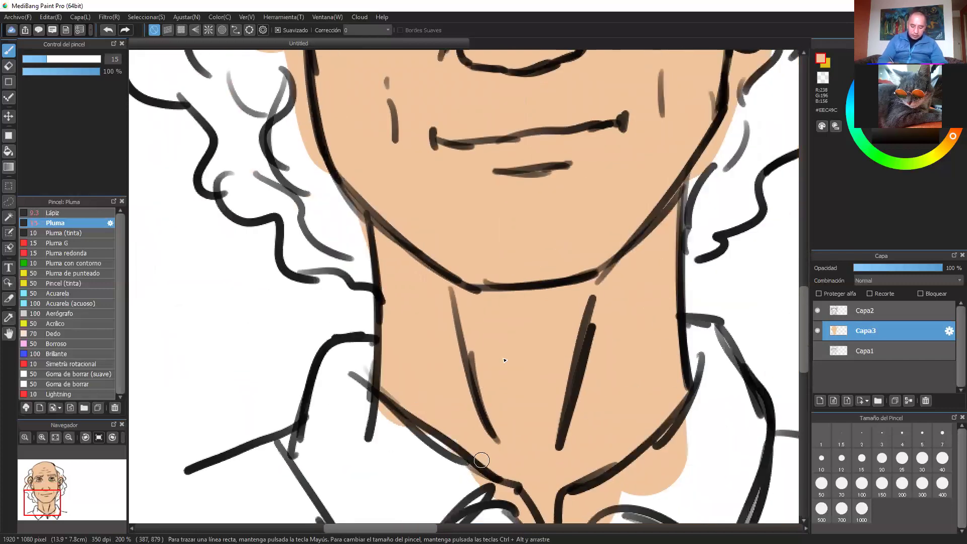
Hide and show the line-art layer Capa2 repeatedly to compare the portrait with and without its lines.
{"action": "key", "text": "ctrl+minus"}
{"action": "scroll", "coordinate": [615, 306], "scroll_direction": "down", "scroll_amount": 3}
{"action": "scroll", "coordinate": [710, 253], "scroll_direction": "up", "scroll_amount": 1}
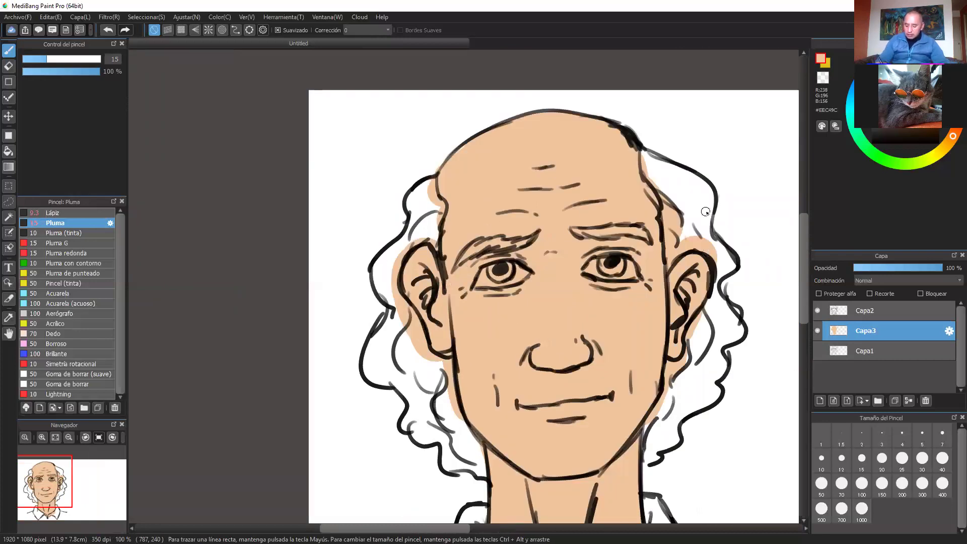
{"action": "left_click", "coordinate": [818, 314]}
{"action": "left_click", "coordinate": [818, 315]}
{"action": "left_click", "coordinate": [818, 314]}
{"action": "left_click", "coordinate": [819, 313]}
{"action": "left_click", "coordinate": [819, 311]}
{"action": "left_click", "coordinate": [819, 308]}
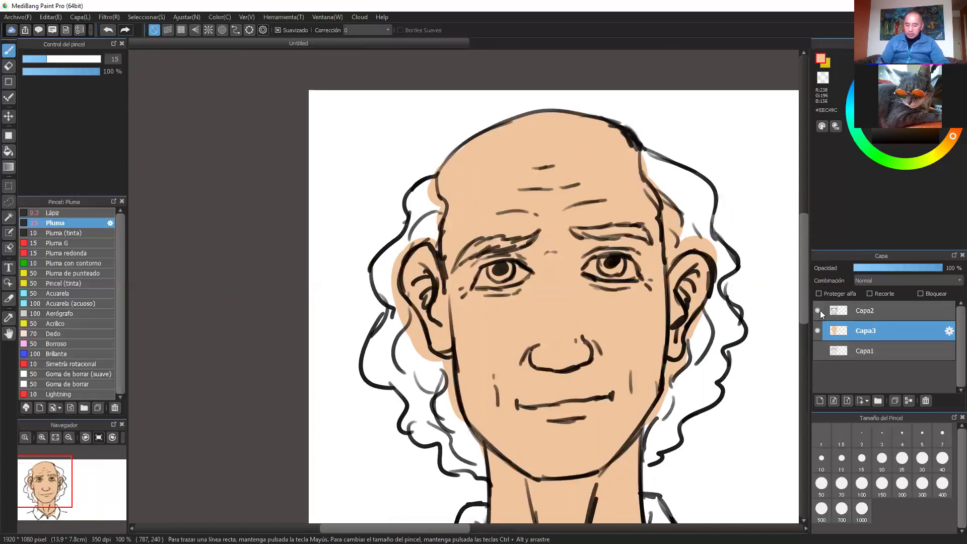
Lower the opacity of Capa2 to fade the line art to grey, and make Capa3 the active layer.
{"action": "left_click", "coordinate": [883, 308]}
{"action": "left_click_drag", "start_coordinate": [889, 266], "coordinate": [875, 268]}
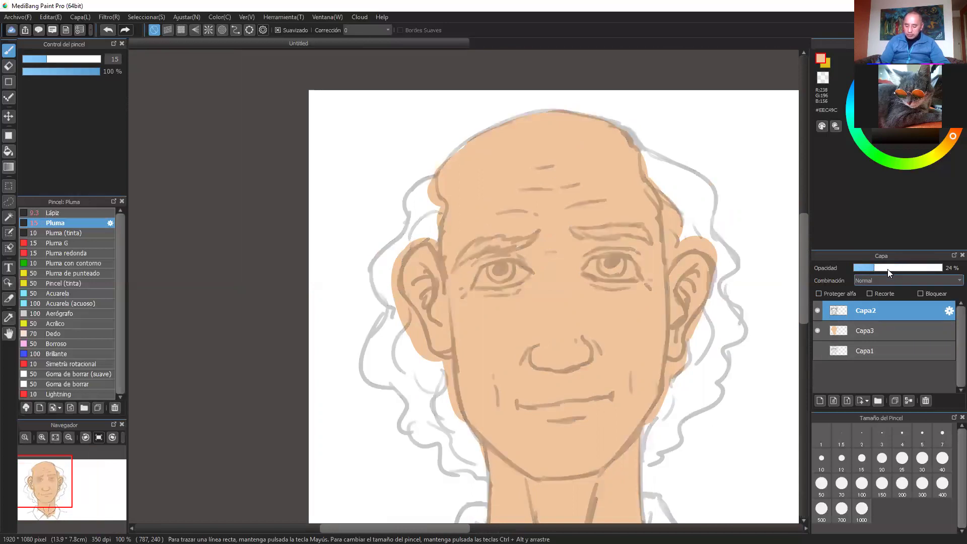
{"action": "left_click", "coordinate": [889, 268]}
{"action": "left_click", "coordinate": [885, 330]}
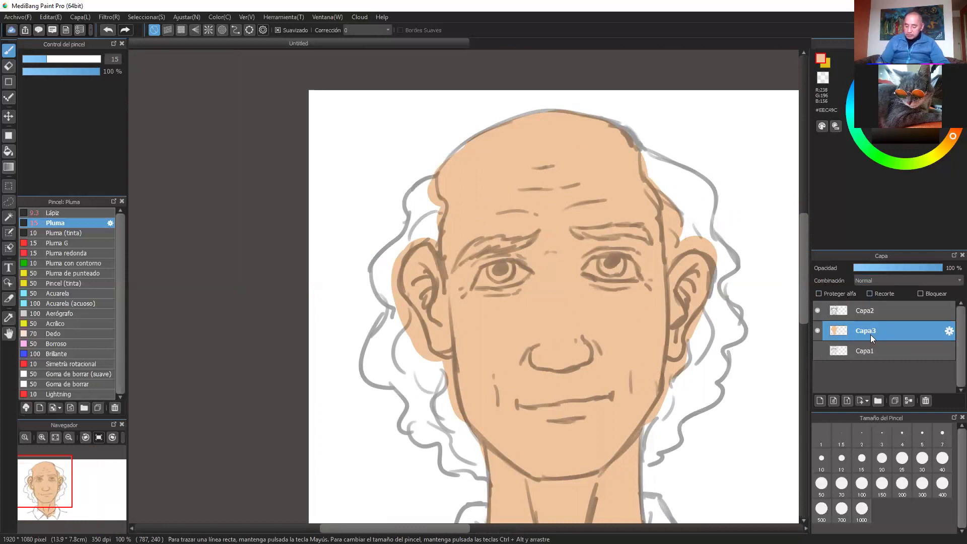
Examine the flat skin fill against the faded lines around the forehead, eyes, ears and jaw.
{"action": "scroll", "coordinate": [682, 278], "scroll_direction": "up", "scroll_amount": 3}
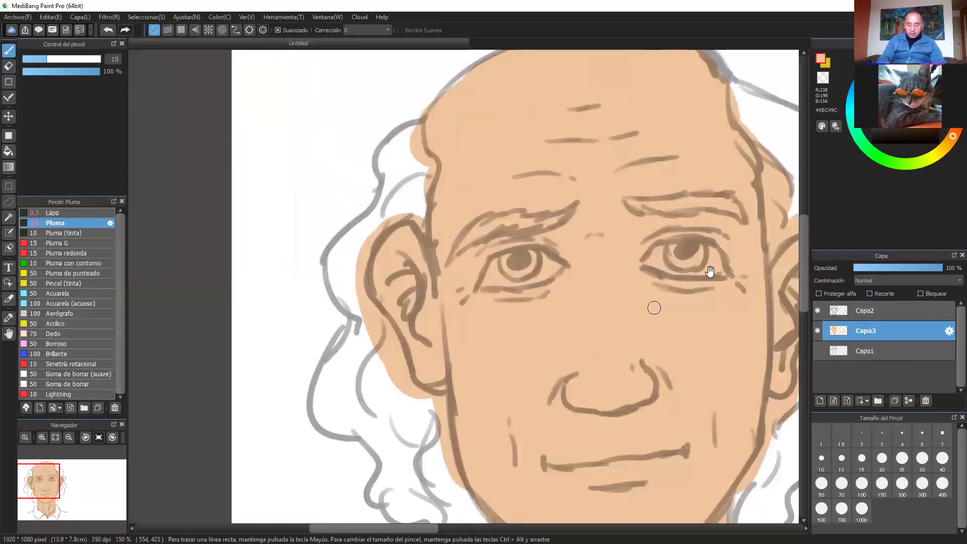
{"action": "left_click_drag", "start_coordinate": [683, 290], "coordinate": [675, 314]}
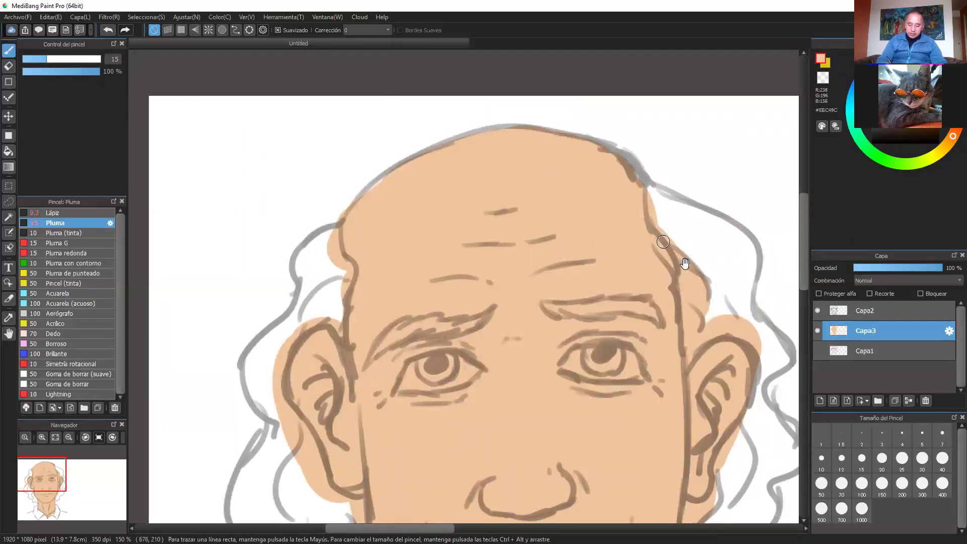
{"action": "left_click_drag", "start_coordinate": [686, 265], "coordinate": [683, 272]}
{"action": "left_click_drag", "start_coordinate": [671, 358], "coordinate": [687, 243]}
{"action": "scroll", "coordinate": [694, 264], "scroll_direction": "down", "scroll_amount": 3}
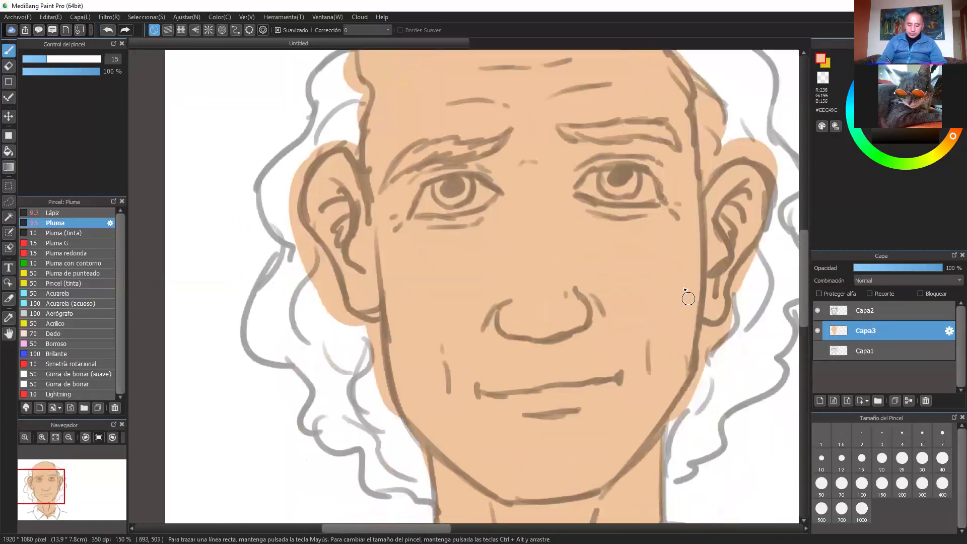
{"action": "scroll", "coordinate": [688, 298], "scroll_direction": "down", "scroll_amount": 1}
{"action": "left_click_drag", "start_coordinate": [678, 305], "coordinate": [700, 260]}
{"action": "scroll", "coordinate": [697, 245], "scroll_direction": "up", "scroll_amount": 1}
{"action": "left_click_drag", "start_coordinate": [700, 215], "coordinate": [643, 282]}
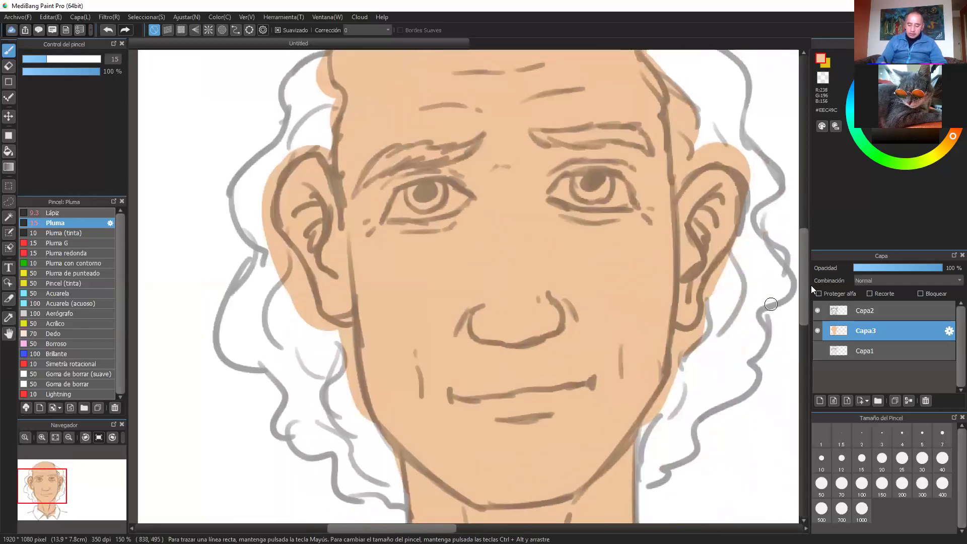
{"action": "left_click_drag", "start_coordinate": [677, 209], "coordinate": [686, 305]}
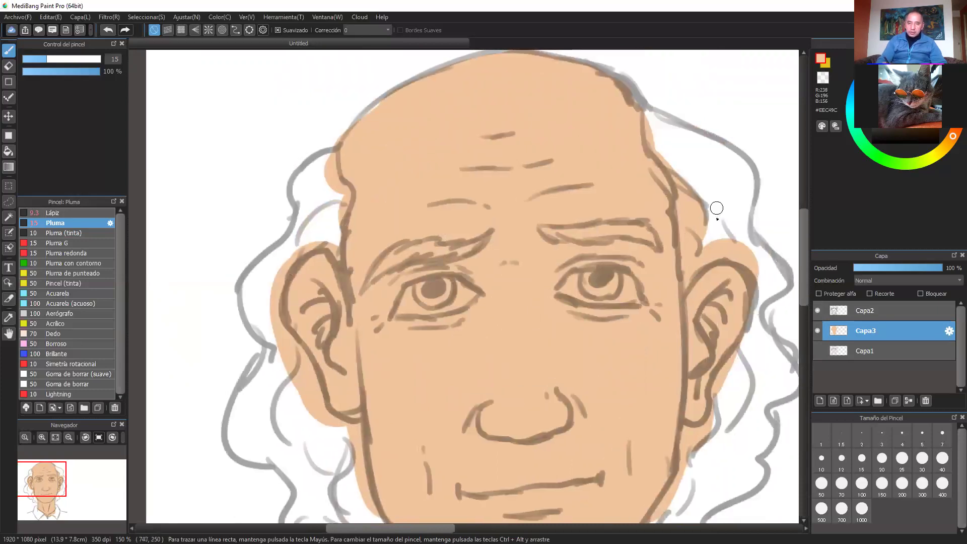
{"action": "scroll", "coordinate": [716, 220], "scroll_direction": "up", "scroll_amount": 1}
{"action": "mouse_move", "coordinate": [698, 202]}
{"action": "left_mouse_down"}
{"action": "mouse_move", "coordinate": [703, 251]}
{"action": "mouse_move", "coordinate": [687, 251]}
{"action": "mouse_move", "coordinate": [689, 184]}
{"action": "mouse_move", "coordinate": [711, 211]}
{"action": "mouse_move", "coordinate": [722, 185]}
{"action": "left_mouse_up"}
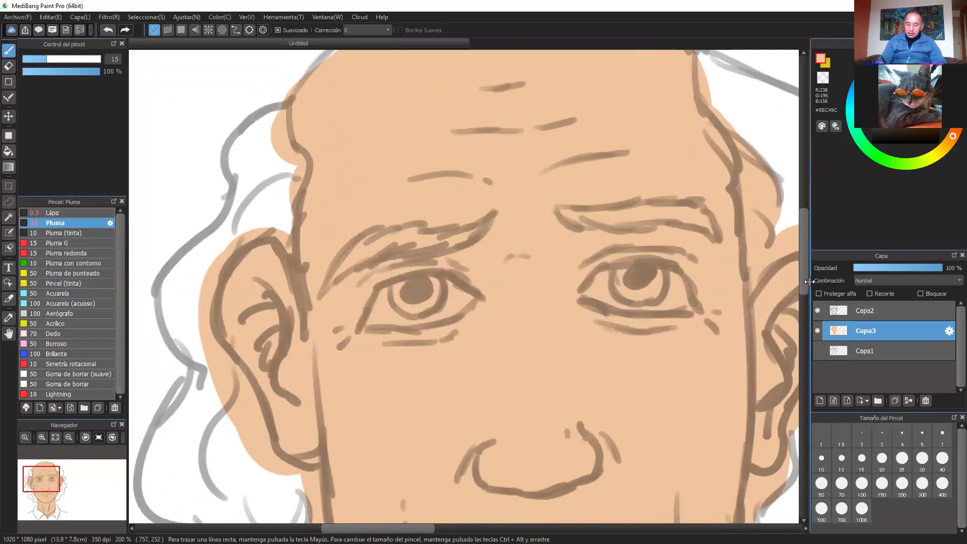
{"action": "scroll", "coordinate": [765, 249], "scroll_direction": "up", "scroll_amount": 3}
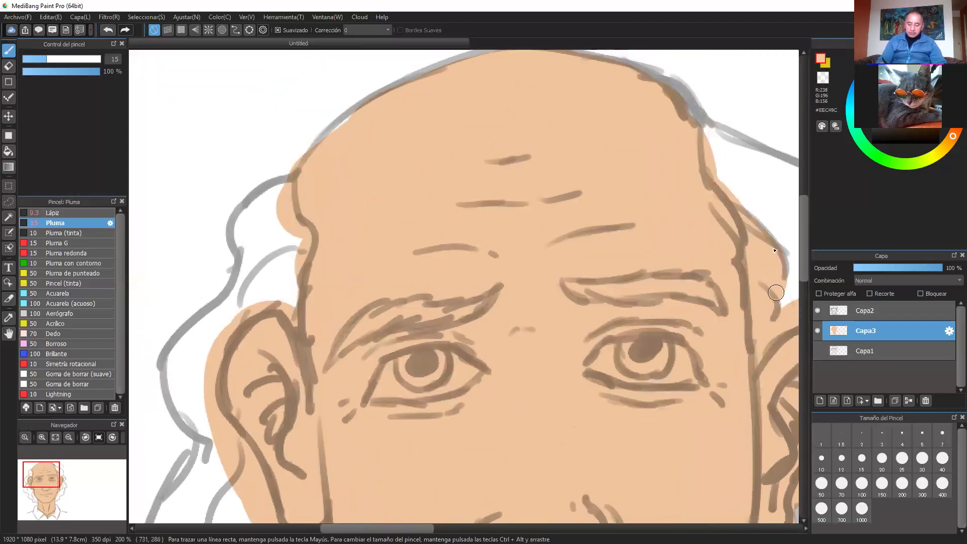
{"action": "scroll", "coordinate": [705, 237], "scroll_direction": "down", "scroll_amount": 1}
{"action": "scroll", "coordinate": [685, 282], "scroll_direction": "down", "scroll_amount": 3}
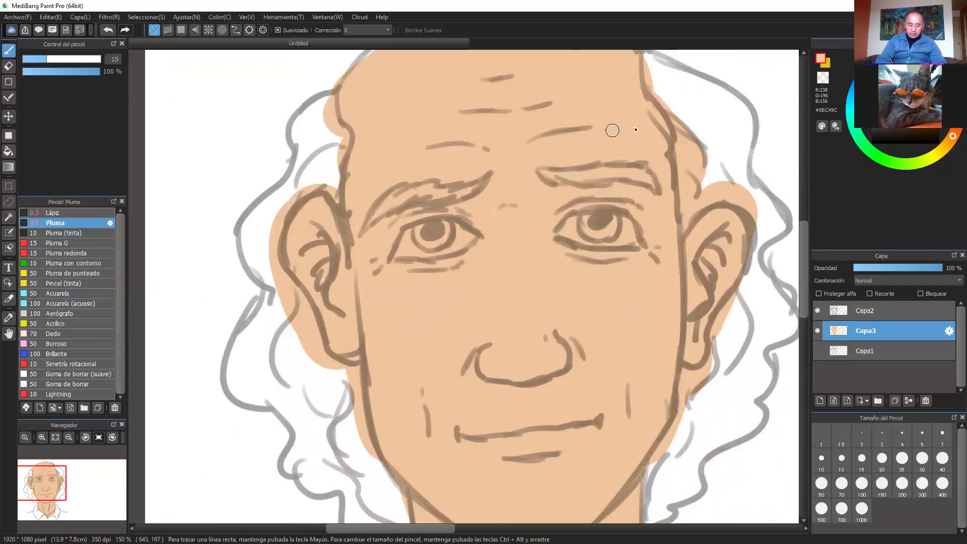
{"action": "left_click_drag", "start_coordinate": [639, 265], "coordinate": [644, 318]}
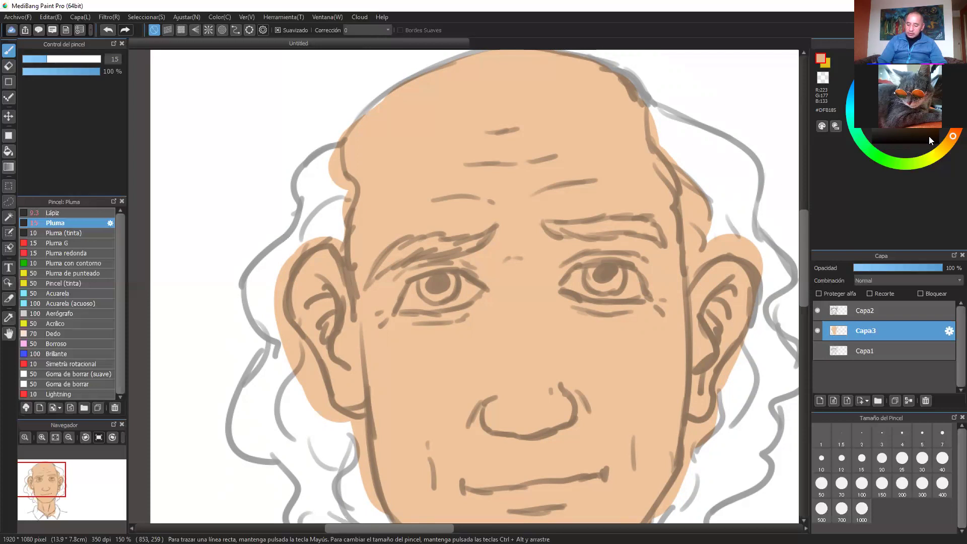
Try the shadow tones #DFB185, #A97B50 and #CE9764 as swatches on the right cheek, undoing each one.
{"action": "mouse_move", "coordinate": [655, 326]}
{"action": "left_mouse_down"}
{"action": "mouse_move", "coordinate": [656, 365]}
{"action": "mouse_move", "coordinate": [666, 371]}
{"action": "mouse_move", "coordinate": [669, 325]}
{"action": "left_mouse_up"}
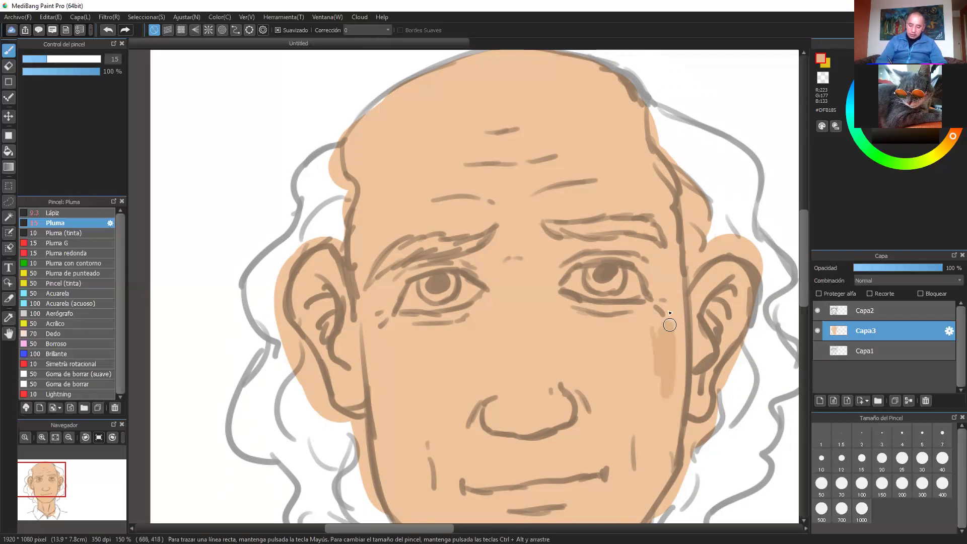
{"action": "left_click", "coordinate": [107, 31]}
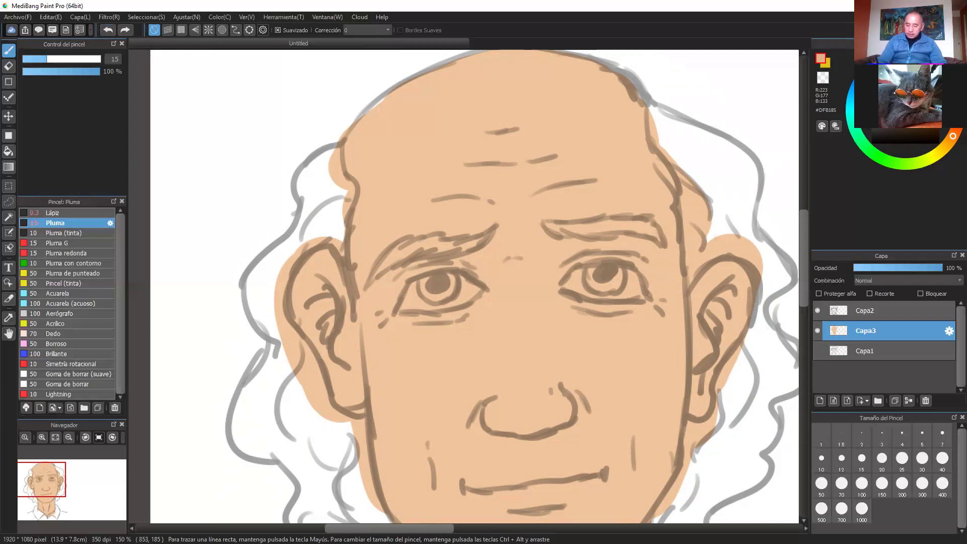
{"action": "mouse_move", "coordinate": [626, 334]}
{"action": "left_mouse_down"}
{"action": "mouse_move", "coordinate": [619, 361]}
{"action": "mouse_move", "coordinate": [651, 338]}
{"action": "mouse_move", "coordinate": [651, 387]}
{"action": "mouse_move", "coordinate": [669, 338]}
{"action": "mouse_move", "coordinate": [665, 398]}
{"action": "left_mouse_up"}
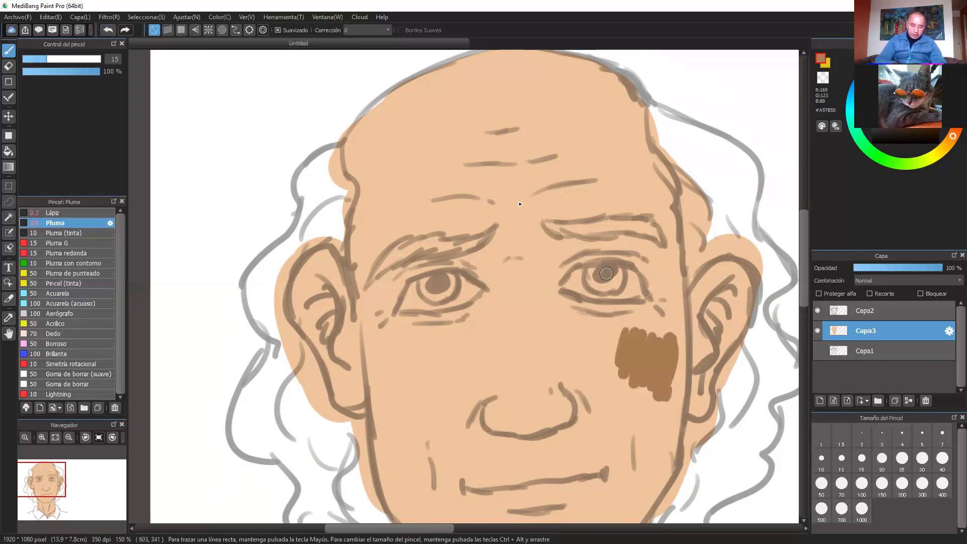
{"action": "key", "text": "ctrl+z"}
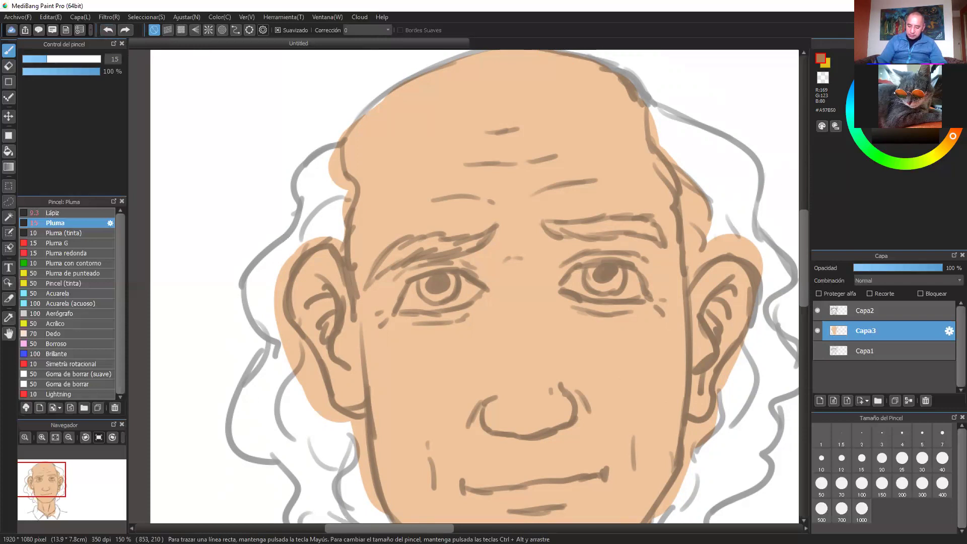
{"action": "mouse_move", "coordinate": [603, 346]}
{"action": "left_mouse_down"}
{"action": "mouse_move", "coordinate": [639, 340]}
{"action": "mouse_move", "coordinate": [647, 371]}
{"action": "left_mouse_up"}
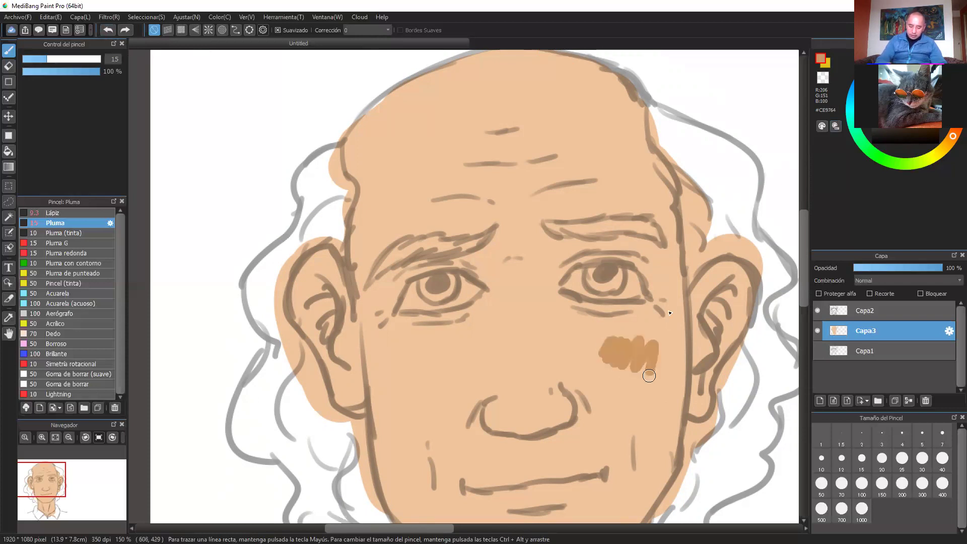
{"action": "left_click", "coordinate": [108, 29]}
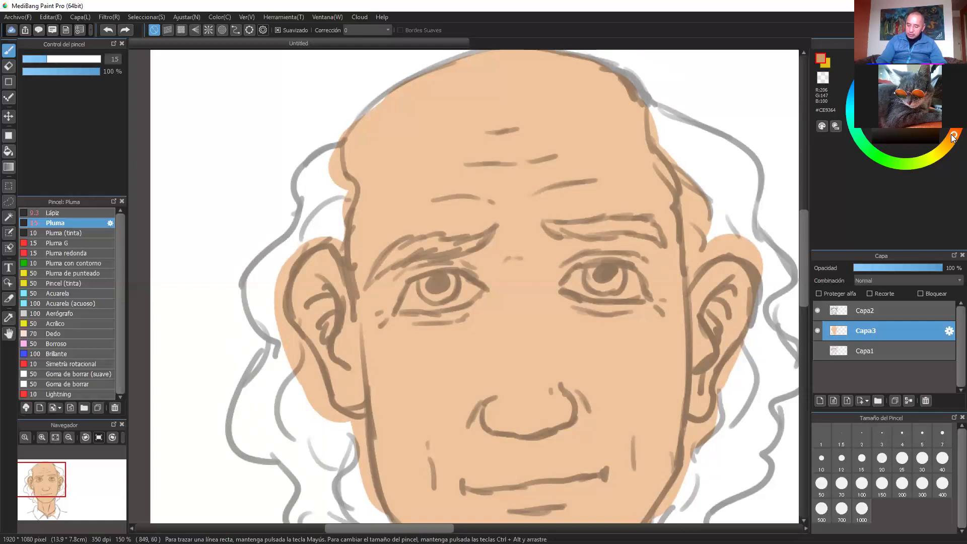
Choose the redder shadow colour #CE8A64 and shade the outer right cheek, the brow and eye socket, the nose's right side and the forehead edge.
{"action": "left_click", "coordinate": [953, 133]}
{"action": "mouse_move", "coordinate": [670, 325]}
{"action": "left_mouse_down"}
{"action": "mouse_move", "coordinate": [661, 395]}
{"action": "mouse_move", "coordinate": [675, 352]}
{"action": "mouse_move", "coordinate": [668, 302]}
{"action": "mouse_move", "coordinate": [675, 373]}
{"action": "mouse_move", "coordinate": [678, 294]}
{"action": "left_mouse_up"}
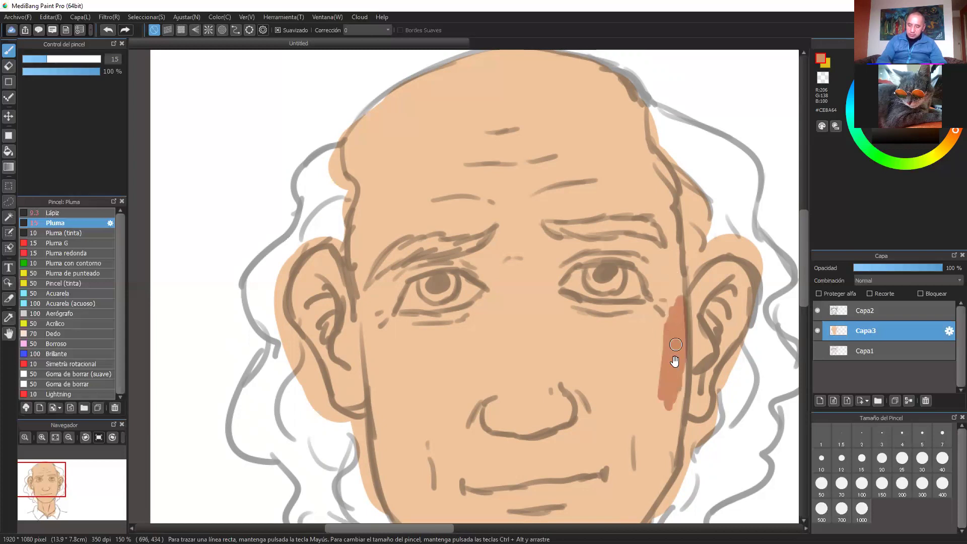
{"action": "scroll", "coordinate": [673, 347], "scroll_direction": "down", "scroll_amount": 3}
{"action": "mouse_move", "coordinate": [543, 175]}
{"action": "left_mouse_down"}
{"action": "mouse_move", "coordinate": [544, 180]}
{"action": "mouse_move", "coordinate": [554, 329]}
{"action": "mouse_move", "coordinate": [536, 204]}
{"action": "mouse_move", "coordinate": [545, 273]}
{"action": "mouse_move", "coordinate": [543, 183]}
{"action": "mouse_move", "coordinate": [547, 312]}
{"action": "mouse_move", "coordinate": [560, 341]}
{"action": "mouse_move", "coordinate": [518, 387]}
{"action": "mouse_move", "coordinate": [546, 328]}
{"action": "mouse_move", "coordinate": [549, 377]}
{"action": "mouse_move", "coordinate": [547, 330]}
{"action": "mouse_move", "coordinate": [579, 358]}
{"action": "mouse_move", "coordinate": [567, 345]}
{"action": "mouse_move", "coordinate": [562, 369]}
{"action": "mouse_move", "coordinate": [532, 382]}
{"action": "mouse_move", "coordinate": [567, 334]}
{"action": "mouse_move", "coordinate": [544, 216]}
{"action": "mouse_move", "coordinate": [560, 316]}
{"action": "mouse_move", "coordinate": [555, 195]}
{"action": "mouse_move", "coordinate": [561, 298]}
{"action": "mouse_move", "coordinate": [561, 194]}
{"action": "mouse_move", "coordinate": [655, 185]}
{"action": "mouse_move", "coordinate": [657, 210]}
{"action": "mouse_move", "coordinate": [569, 209]}
{"action": "mouse_move", "coordinate": [655, 185]}
{"action": "mouse_move", "coordinate": [664, 204]}
{"action": "mouse_move", "coordinate": [609, 212]}
{"action": "mouse_move", "coordinate": [637, 197]}
{"action": "mouse_move", "coordinate": [661, 248]}
{"action": "mouse_move", "coordinate": [675, 217]}
{"action": "mouse_move", "coordinate": [665, 170]}
{"action": "left_mouse_up"}
{"action": "key", "text": "space"}
{"action": "left_click_drag", "start_coordinate": [668, 250], "coordinate": [667, 319]}
{"action": "mouse_move", "coordinate": [532, 69]}
{"action": "left_mouse_down"}
{"action": "mouse_move", "coordinate": [628, 187]}
{"action": "mouse_move", "coordinate": [629, 232]}
{"action": "mouse_move", "coordinate": [648, 231]}
{"action": "mouse_move", "coordinate": [637, 168]}
{"action": "mouse_move", "coordinate": [671, 206]}
{"action": "mouse_move", "coordinate": [641, 149]}
{"action": "mouse_move", "coordinate": [625, 126]}
{"action": "mouse_move", "coordinate": [645, 174]}
{"action": "mouse_move", "coordinate": [647, 160]}
{"action": "mouse_move", "coordinate": [568, 78]}
{"action": "mouse_move", "coordinate": [606, 102]}
{"action": "mouse_move", "coordinate": [606, 94]}
{"action": "mouse_move", "coordinate": [622, 123]}
{"action": "mouse_move", "coordinate": [558, 69]}
{"action": "left_mouse_up"}
{"action": "left_click_drag", "start_coordinate": [618, 146], "coordinate": [617, 209]}
{"action": "key", "text": "ctrl+minus"}
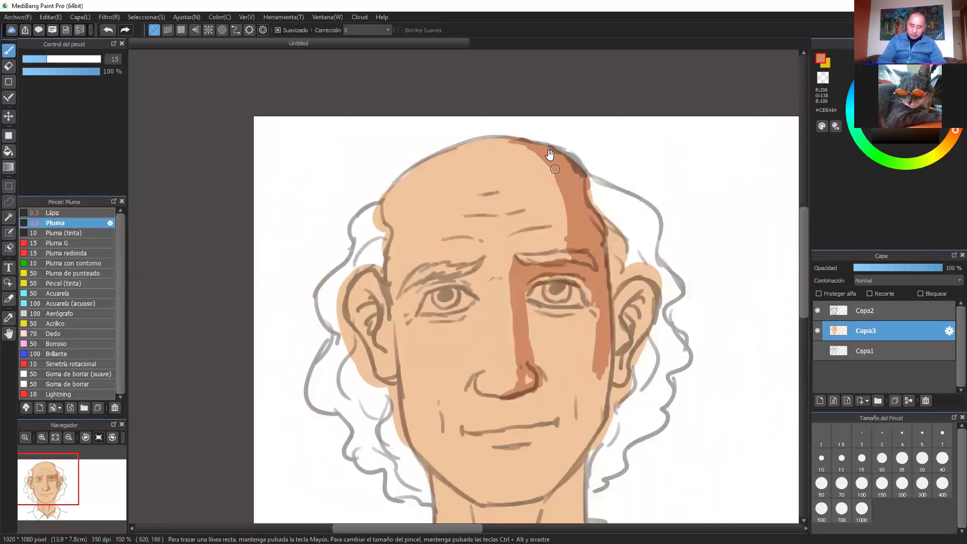
Extend the #CE8A64 shadow from the outer corner of the right eye down the cheek and jaw to the chin.
{"action": "scroll", "coordinate": [549, 154], "scroll_direction": "down", "scroll_amount": 1}
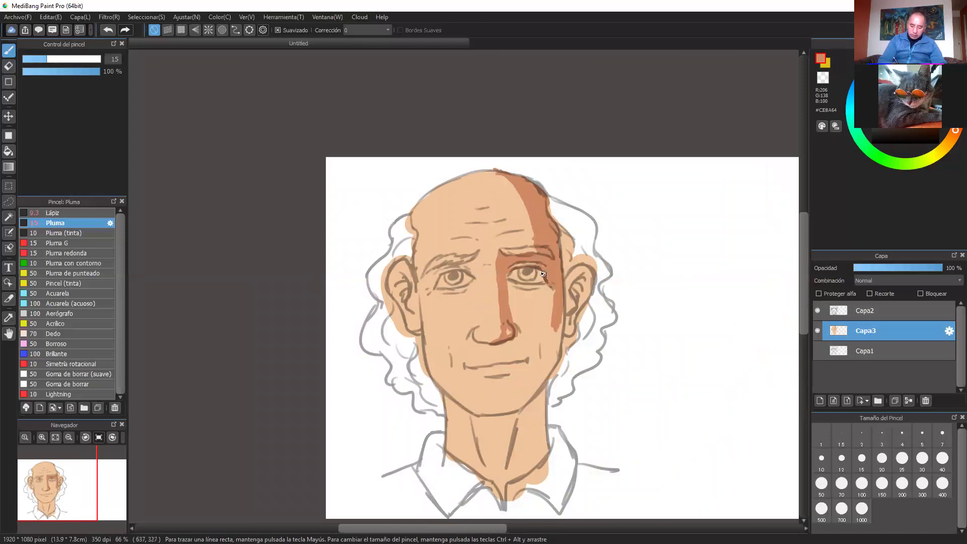
{"action": "left_click_drag", "start_coordinate": [540, 278], "coordinate": [542, 320]}
{"action": "mouse_move", "coordinate": [541, 302]}
{"action": "left_mouse_down"}
{"action": "mouse_move", "coordinate": [535, 373]}
{"action": "mouse_move", "coordinate": [537, 352]}
{"action": "mouse_move", "coordinate": [514, 406]}
{"action": "mouse_move", "coordinate": [532, 384]}
{"action": "mouse_move", "coordinate": [547, 330]}
{"action": "mouse_move", "coordinate": [533, 381]}
{"action": "mouse_move", "coordinate": [511, 409]}
{"action": "left_mouse_up"}
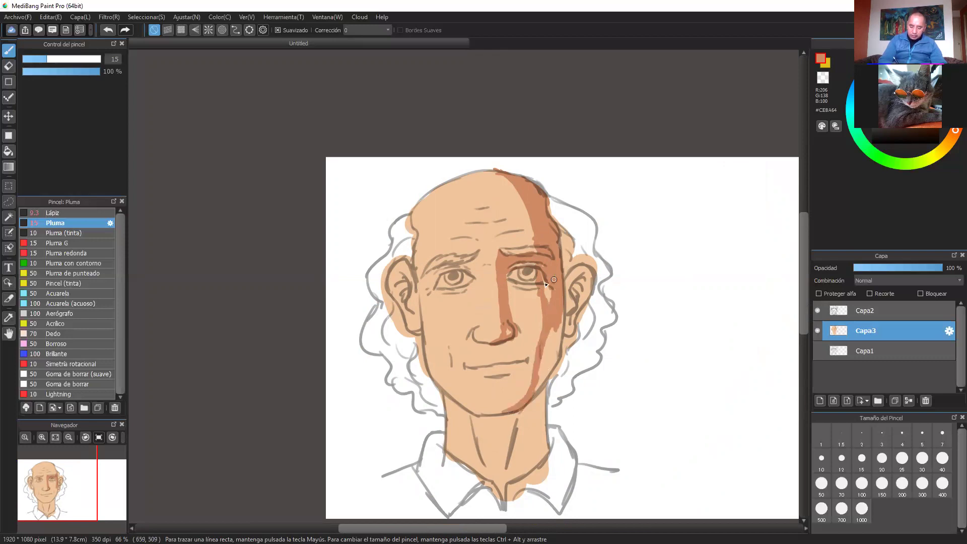
{"action": "left_click_drag", "start_coordinate": [549, 287], "coordinate": [554, 358]}
{"action": "mouse_move", "coordinate": [561, 314]}
{"action": "left_mouse_down"}
{"action": "mouse_move", "coordinate": [539, 384]}
{"action": "mouse_move", "coordinate": [549, 354]}
{"action": "mouse_move", "coordinate": [523, 401]}
{"action": "mouse_move", "coordinate": [539, 382]}
{"action": "mouse_move", "coordinate": [499, 414]}
{"action": "mouse_move", "coordinate": [540, 409]}
{"action": "mouse_move", "coordinate": [537, 336]}
{"action": "left_mouse_up"}
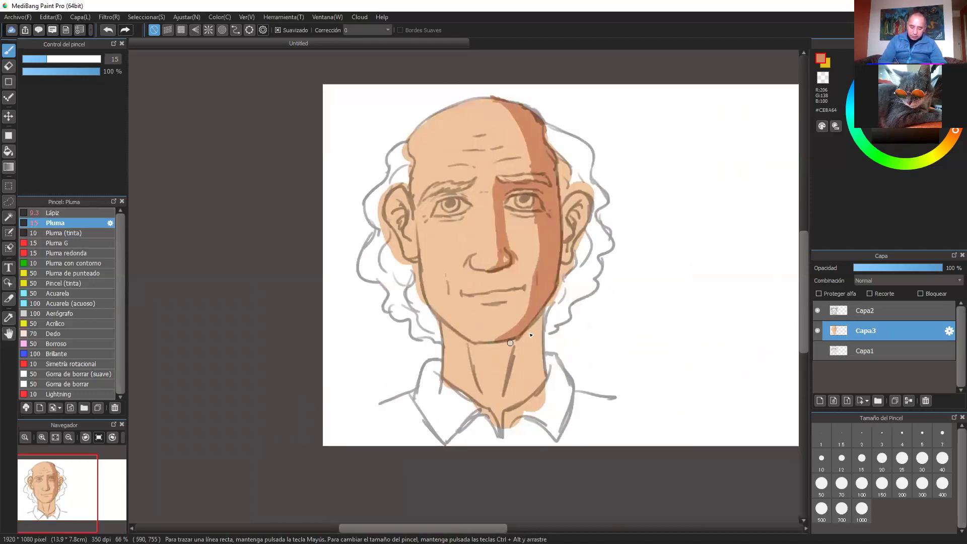
Shade the neck beneath the jaw with the #CE8A64 shadow, extending it down the neck's right side.
{"action": "key", "text": "ctrl+plus"}
{"action": "left_click_drag", "start_coordinate": [549, 386], "coordinate": [541, 306]}
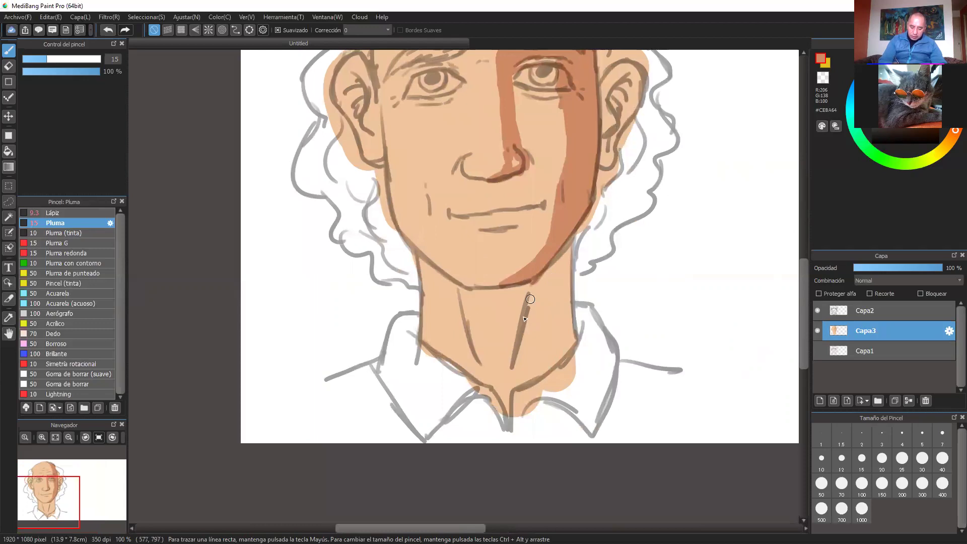
{"action": "left_click_drag", "start_coordinate": [420, 257], "coordinate": [423, 285]}
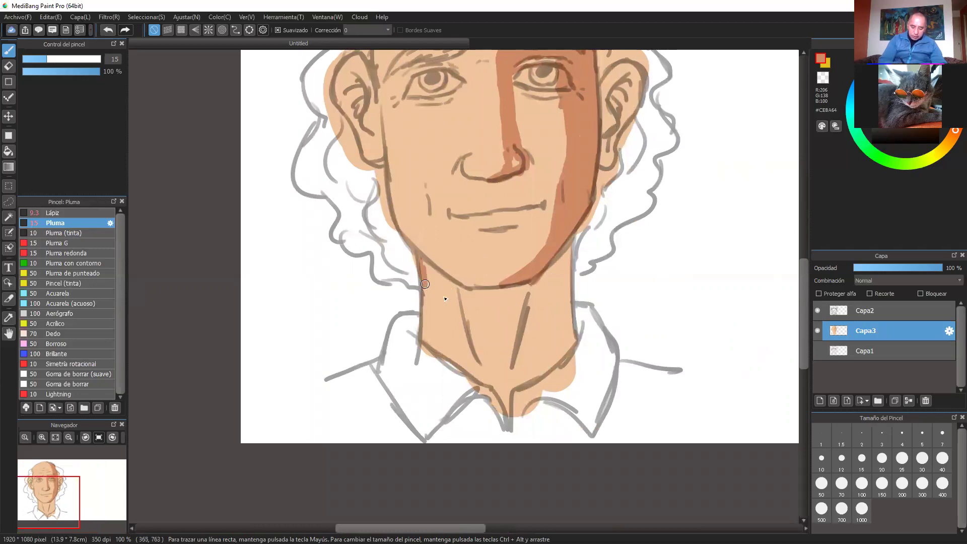
{"action": "left_click", "coordinate": [107, 30]}
{"action": "mouse_move", "coordinate": [426, 287]}
{"action": "left_mouse_down"}
{"action": "mouse_move", "coordinate": [456, 298]}
{"action": "mouse_move", "coordinate": [428, 269]}
{"action": "mouse_move", "coordinate": [459, 295]}
{"action": "mouse_move", "coordinate": [424, 265]}
{"action": "left_mouse_up"}
{"action": "mouse_move", "coordinate": [454, 299]}
{"action": "left_mouse_down"}
{"action": "mouse_move", "coordinate": [463, 313]}
{"action": "mouse_move", "coordinate": [521, 308]}
{"action": "mouse_move", "coordinate": [449, 302]}
{"action": "left_mouse_up"}
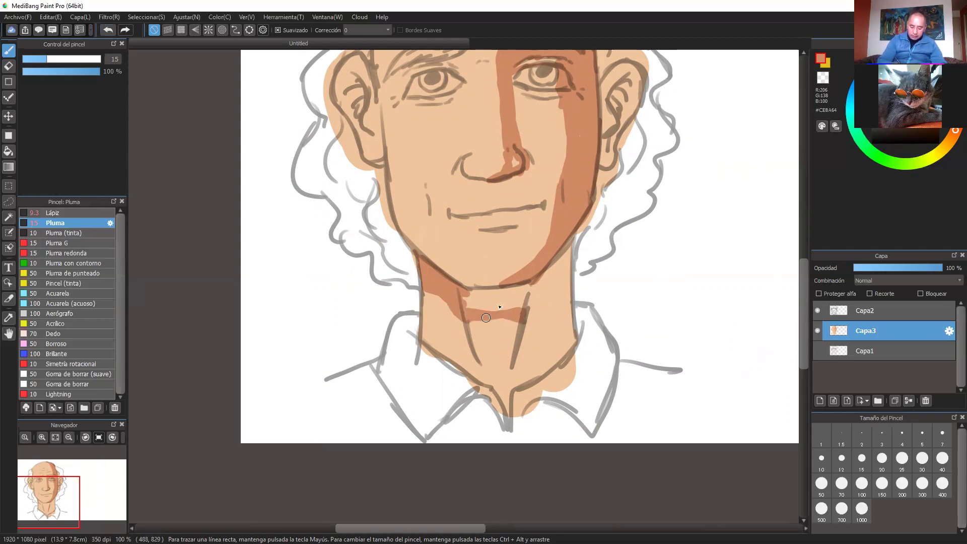
{"action": "mouse_move", "coordinate": [529, 315]}
{"action": "left_mouse_down"}
{"action": "mouse_move", "coordinate": [558, 323]}
{"action": "mouse_move", "coordinate": [565, 245]}
{"action": "mouse_move", "coordinate": [571, 343]}
{"action": "mouse_move", "coordinate": [552, 267]}
{"action": "mouse_move", "coordinate": [540, 311]}
{"action": "mouse_move", "coordinate": [552, 267]}
{"action": "mouse_move", "coordinate": [526, 307]}
{"action": "mouse_move", "coordinate": [522, 286]}
{"action": "mouse_move", "coordinate": [511, 300]}
{"action": "mouse_move", "coordinate": [512, 286]}
{"action": "mouse_move", "coordinate": [483, 308]}
{"action": "mouse_move", "coordinate": [499, 300]}
{"action": "mouse_move", "coordinate": [500, 312]}
{"action": "mouse_move", "coordinate": [500, 293]}
{"action": "mouse_move", "coordinate": [467, 293]}
{"action": "left_mouse_up"}
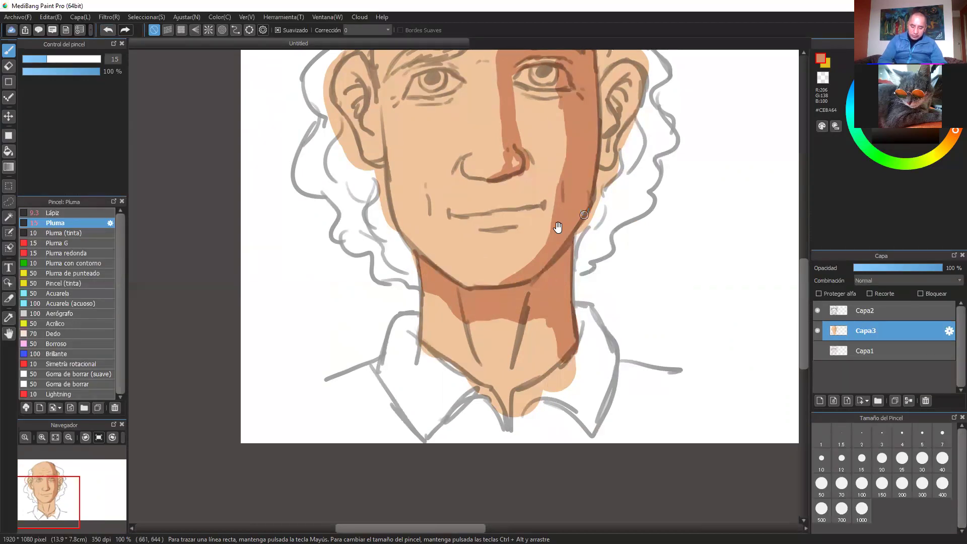
Shade the left eye socket below the brow and the inner lower eyelid with #CE8A64.
{"action": "left_click_drag", "start_coordinate": [557, 227], "coordinate": [589, 319]}
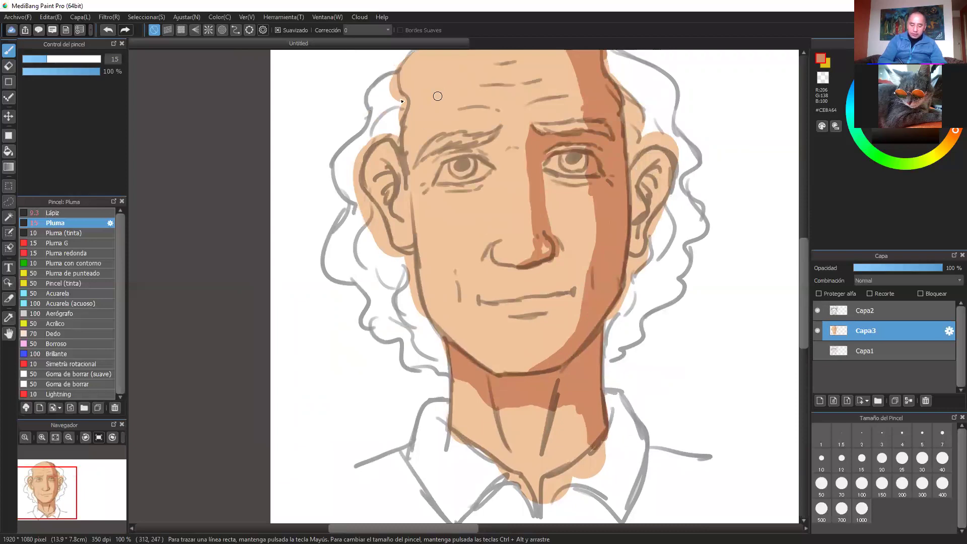
{"action": "left_click_drag", "start_coordinate": [635, 287], "coordinate": [646, 370]}
{"action": "mouse_move", "coordinate": [506, 226]}
{"action": "left_mouse_down"}
{"action": "mouse_move", "coordinate": [512, 221]}
{"action": "mouse_move", "coordinate": [443, 239]}
{"action": "left_mouse_up"}
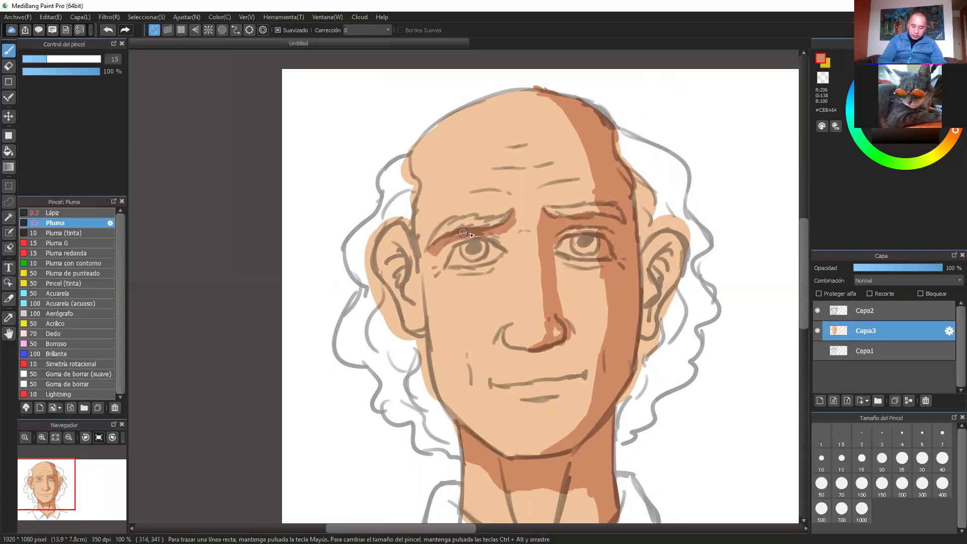
{"action": "left_click_drag", "start_coordinate": [508, 233], "coordinate": [513, 219]}
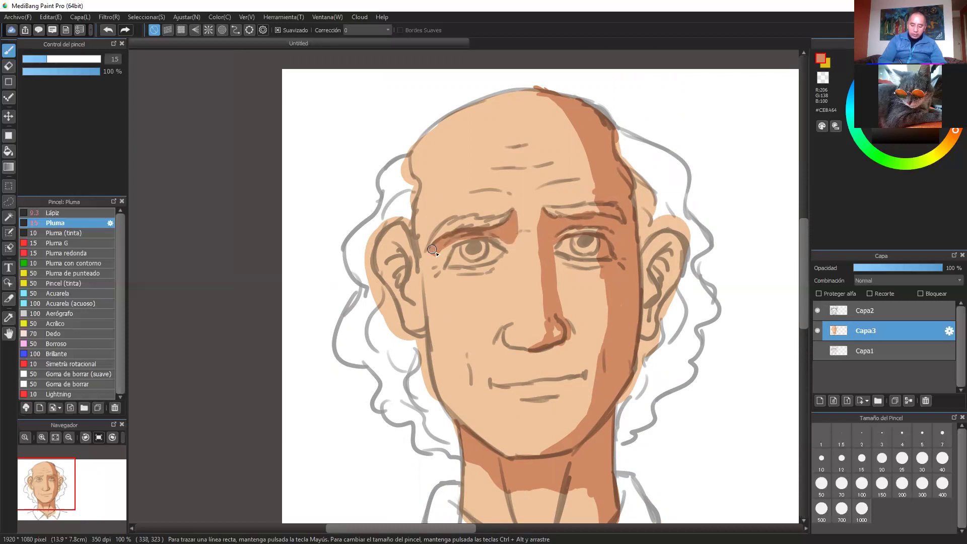
{"action": "left_click_drag", "start_coordinate": [508, 247], "coordinate": [473, 237]}
{"action": "mouse_move", "coordinate": [490, 275]}
{"action": "left_mouse_down"}
{"action": "mouse_move", "coordinate": [461, 275]}
{"action": "mouse_move", "coordinate": [507, 264]}
{"action": "mouse_move", "coordinate": [486, 277]}
{"action": "mouse_move", "coordinate": [504, 264]}
{"action": "left_mouse_up"}
Sample the skin tone #EEC49C and trim the shadow edges along the nose and the left eye's inner socket.
{"action": "scroll", "coordinate": [679, 240], "scroll_direction": "up", "scroll_amount": 1}
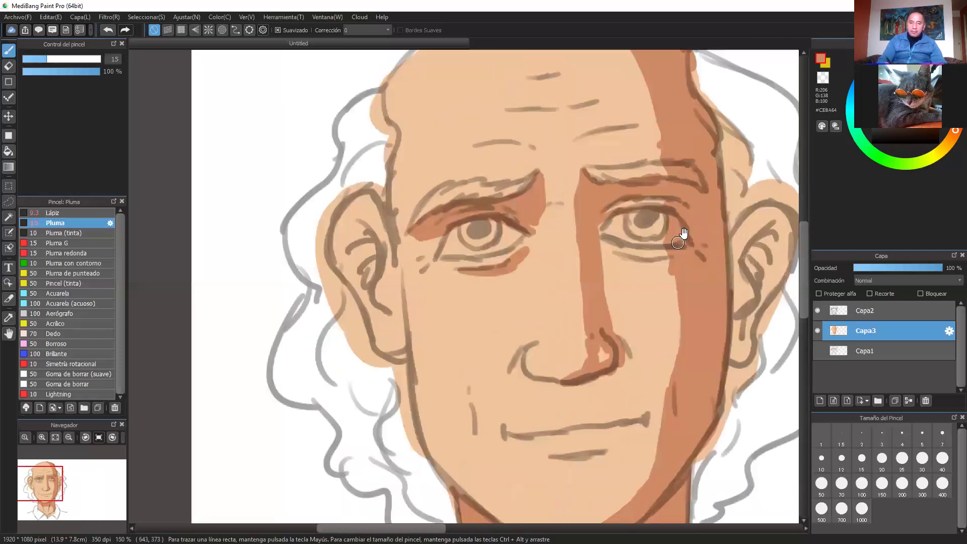
{"action": "scroll", "coordinate": [655, 247], "scroll_direction": "up", "scroll_amount": 1}
{"action": "left_click_drag", "start_coordinate": [626, 291], "coordinate": [628, 330]}
{"action": "left_click_drag", "start_coordinate": [660, 240], "coordinate": [646, 245]}
{"action": "left_click_drag", "start_coordinate": [621, 331], "coordinate": [617, 305]}
{"action": "left_click_drag", "start_coordinate": [594, 232], "coordinate": [601, 272]}
{"action": "right_click", "coordinate": [580, 252]}
{"action": "mouse_move", "coordinate": [582, 228]}
{"action": "left_mouse_down"}
{"action": "mouse_move", "coordinate": [602, 274]}
{"action": "mouse_move", "coordinate": [597, 236]}
{"action": "left_mouse_up"}
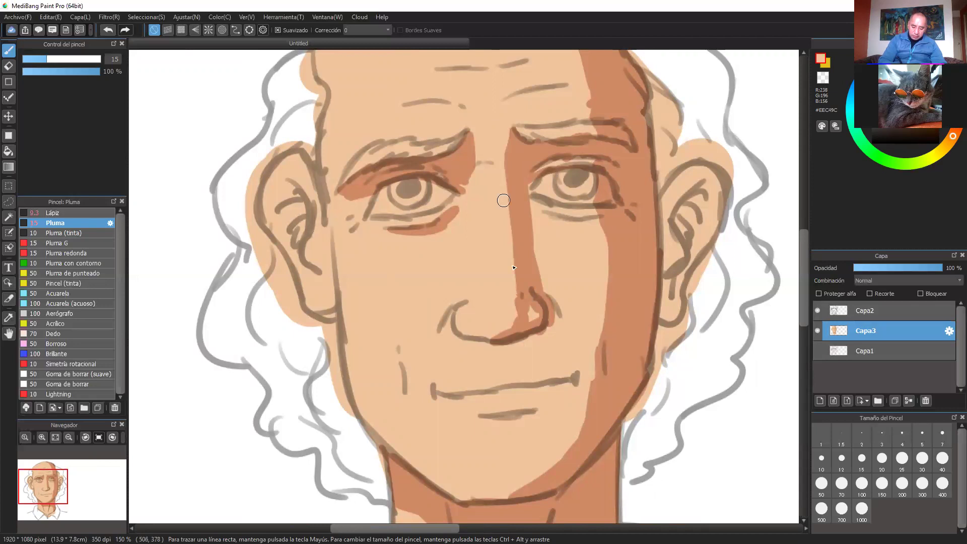
{"action": "mouse_move", "coordinate": [514, 291]}
{"action": "left_mouse_down"}
{"action": "mouse_move", "coordinate": [506, 329]}
{"action": "mouse_move", "coordinate": [498, 323]}
{"action": "mouse_move", "coordinate": [512, 321]}
{"action": "mouse_move", "coordinate": [494, 330]}
{"action": "mouse_move", "coordinate": [517, 318]}
{"action": "mouse_move", "coordinate": [493, 330]}
{"action": "left_mouse_up"}
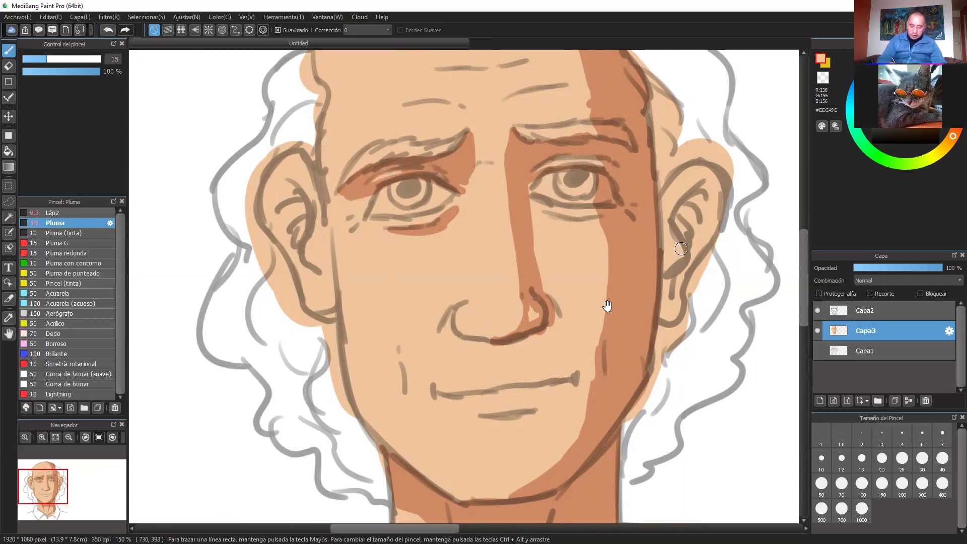
{"action": "scroll", "coordinate": [602, 317], "scroll_direction": "up", "scroll_amount": 2}
{"action": "mouse_move", "coordinate": [478, 170]}
{"action": "left_mouse_down"}
{"action": "mouse_move", "coordinate": [468, 225]}
{"action": "mouse_move", "coordinate": [473, 209]}
{"action": "left_mouse_up"}
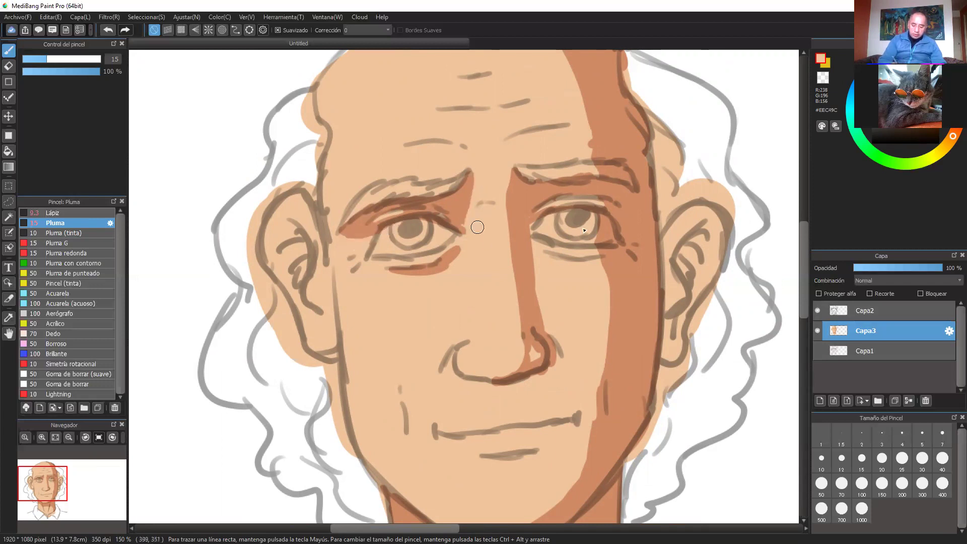
Sample the shadow tone #CE8A64 and shade the right ear, the left ear's inner edge and its lobe.
{"action": "left_click_drag", "start_coordinate": [695, 299], "coordinate": [625, 269]}
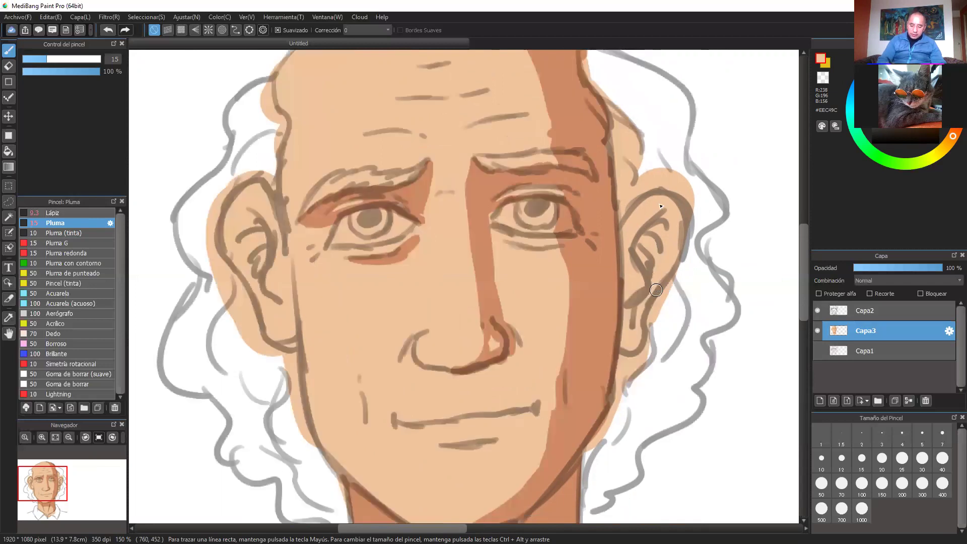
{"action": "left_click", "coordinate": [605, 277], "text": "alt"}
{"action": "mouse_move", "coordinate": [634, 215]}
{"action": "left_mouse_down"}
{"action": "mouse_move", "coordinate": [621, 253]}
{"action": "mouse_move", "coordinate": [642, 218]}
{"action": "mouse_move", "coordinate": [629, 315]}
{"action": "mouse_move", "coordinate": [667, 235]}
{"action": "mouse_move", "coordinate": [654, 280]}
{"action": "mouse_move", "coordinate": [674, 251]}
{"action": "mouse_move", "coordinate": [679, 215]}
{"action": "mouse_move", "coordinate": [661, 207]}
{"action": "mouse_move", "coordinate": [652, 232]}
{"action": "mouse_move", "coordinate": [658, 198]}
{"action": "mouse_move", "coordinate": [642, 212]}
{"action": "mouse_move", "coordinate": [621, 345]}
{"action": "mouse_move", "coordinate": [686, 218]}
{"action": "mouse_move", "coordinate": [653, 195]}
{"action": "mouse_move", "coordinate": [621, 226]}
{"action": "mouse_move", "coordinate": [675, 199]}
{"action": "mouse_move", "coordinate": [667, 193]}
{"action": "mouse_move", "coordinate": [686, 219]}
{"action": "mouse_move", "coordinate": [645, 293]}
{"action": "mouse_move", "coordinate": [646, 321]}
{"action": "mouse_move", "coordinate": [648, 273]}
{"action": "left_mouse_up"}
{"action": "left_click_drag", "start_coordinate": [607, 365], "coordinate": [584, 442]}
{"action": "mouse_move", "coordinate": [621, 329]}
{"action": "left_mouse_down"}
{"action": "mouse_move", "coordinate": [671, 284]}
{"action": "mouse_move", "coordinate": [731, 280]}
{"action": "left_mouse_up"}
{"action": "mouse_move", "coordinate": [349, 224]}
{"action": "left_mouse_down"}
{"action": "mouse_move", "coordinate": [359, 248]}
{"action": "mouse_move", "coordinate": [340, 202]}
{"action": "mouse_move", "coordinate": [362, 274]}
{"action": "left_mouse_up"}
{"action": "mouse_move", "coordinate": [381, 365]}
{"action": "left_mouse_down"}
{"action": "mouse_move", "coordinate": [360, 353]}
{"action": "mouse_move", "coordinate": [376, 333]}
{"action": "mouse_move", "coordinate": [370, 302]}
{"action": "mouse_move", "coordinate": [372, 356]}
{"action": "left_mouse_up"}
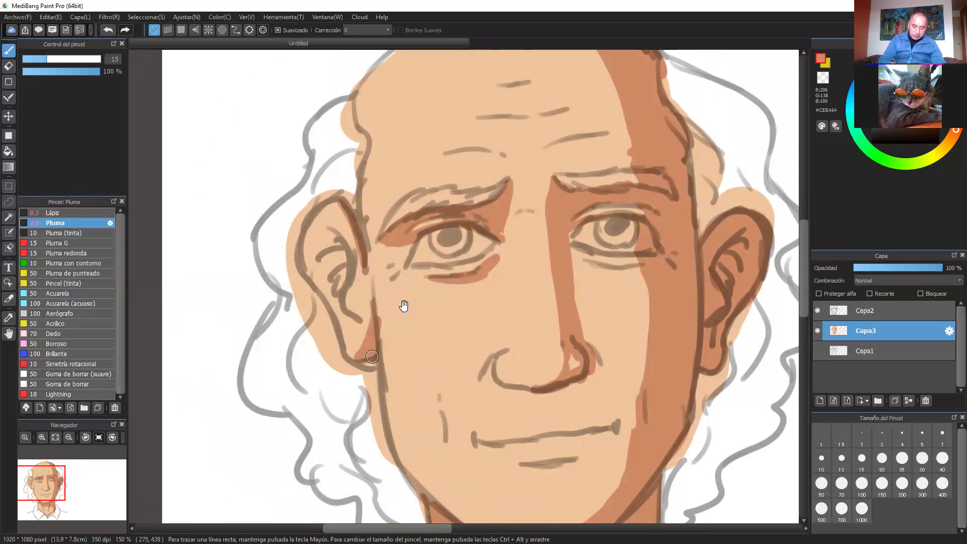
Try the pink tone #EEAD9C on both lips, then undo the last lower-lip strokes.
{"action": "left_click_drag", "start_coordinate": [619, 358], "coordinate": [538, 285]}
{"action": "left_click_drag", "start_coordinate": [577, 363], "coordinate": [632, 301]}
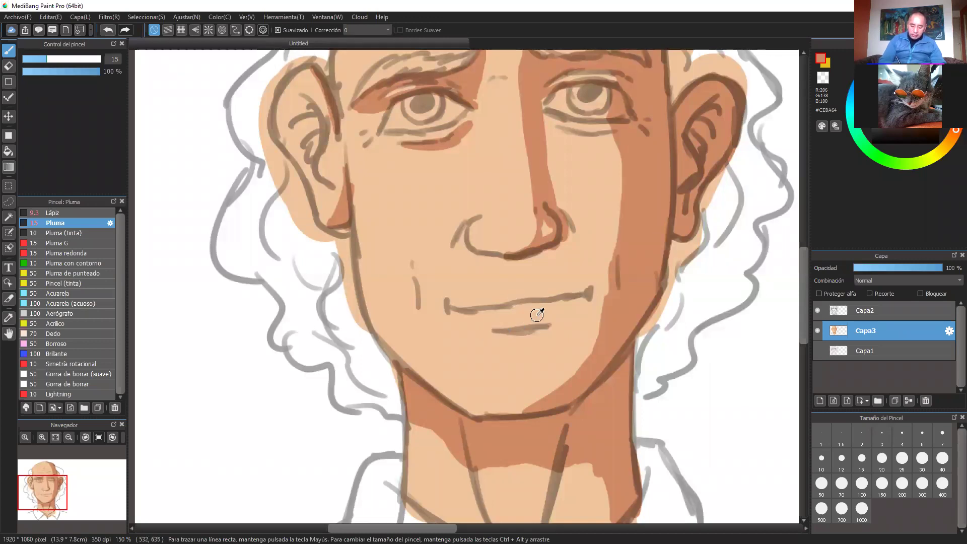
{"action": "left_click", "coordinate": [575, 266], "text": "alt"}
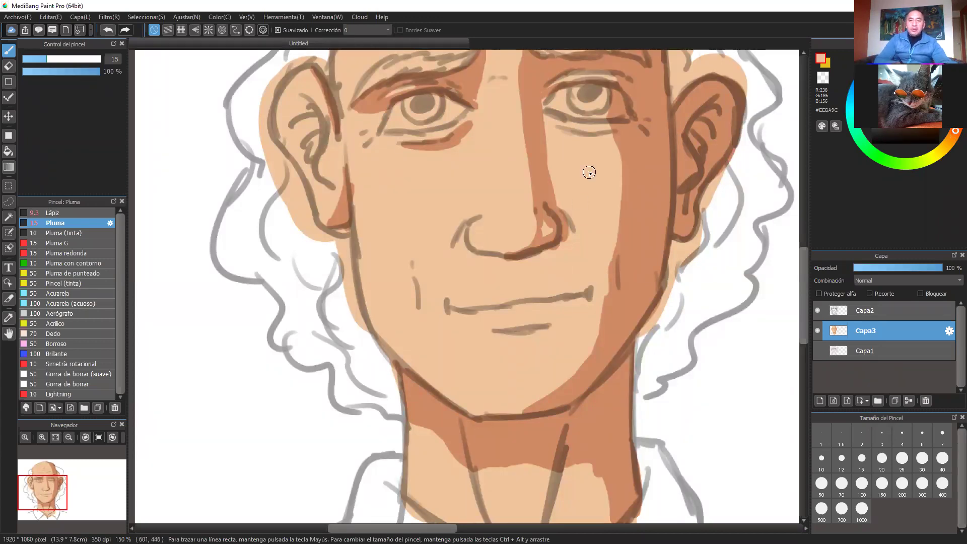
{"action": "left_click", "coordinate": [545, 268], "text": "alt"}
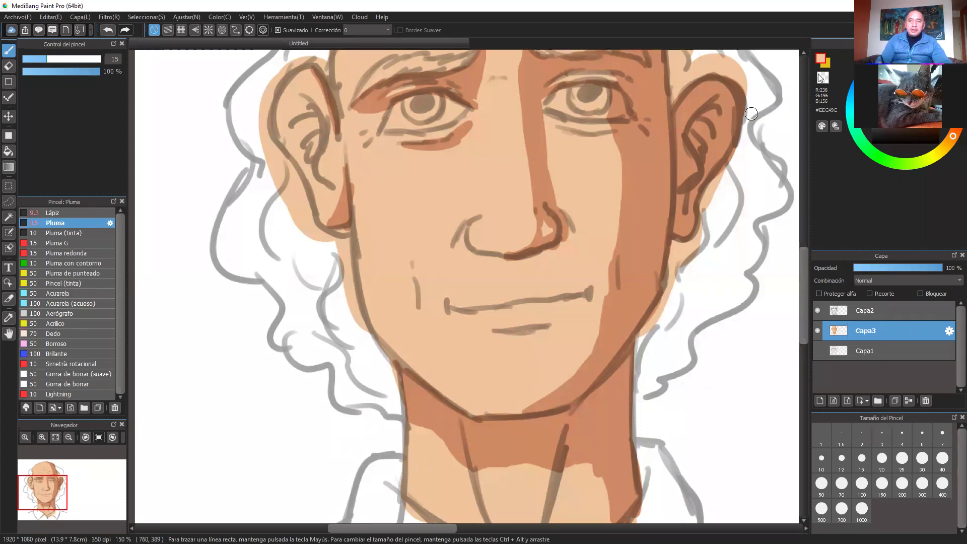
{"action": "left_click", "coordinate": [954, 133]}
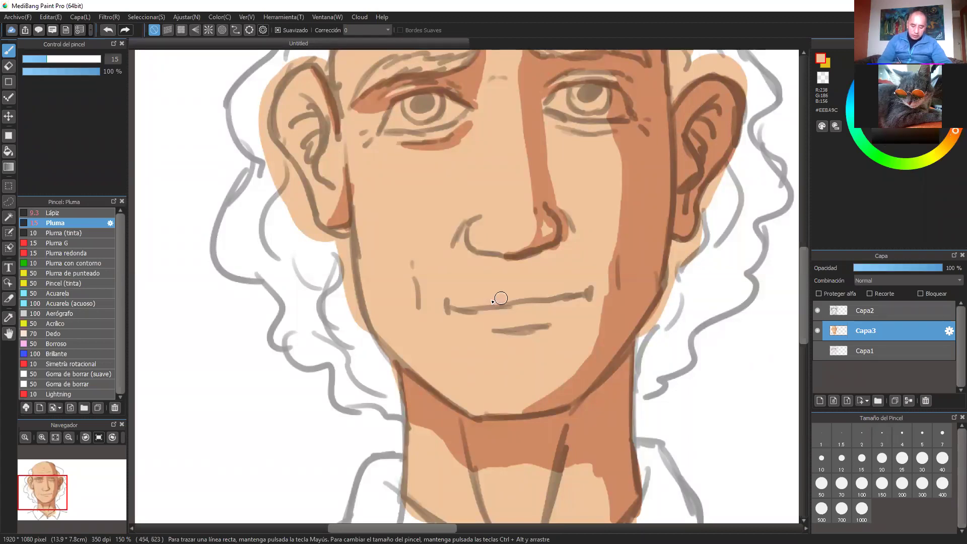
{"action": "left_click", "coordinate": [957, 122]}
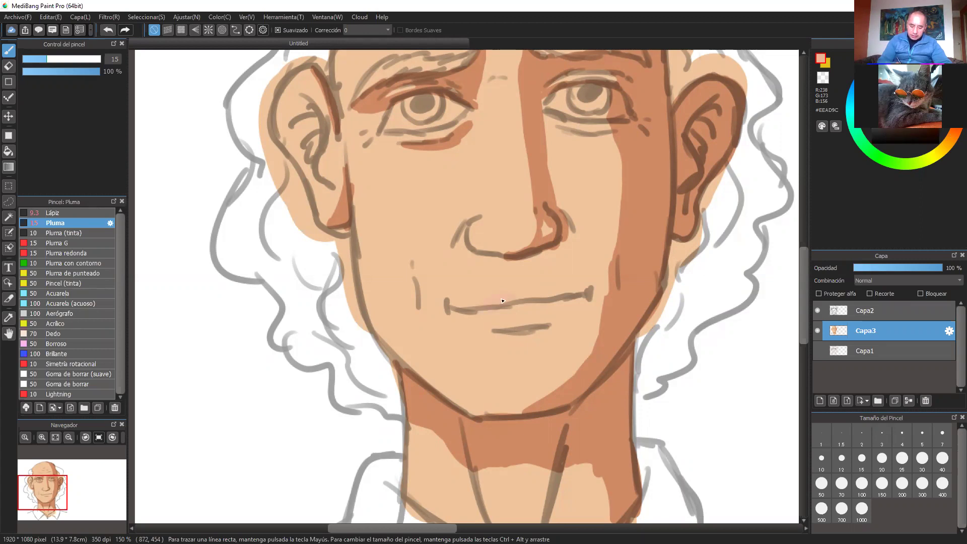
{"action": "mouse_move", "coordinate": [499, 297]}
{"action": "left_mouse_down"}
{"action": "mouse_move", "coordinate": [462, 306]}
{"action": "mouse_move", "coordinate": [579, 288]}
{"action": "mouse_move", "coordinate": [539, 295]}
{"action": "mouse_move", "coordinate": [565, 293]}
{"action": "left_mouse_up"}
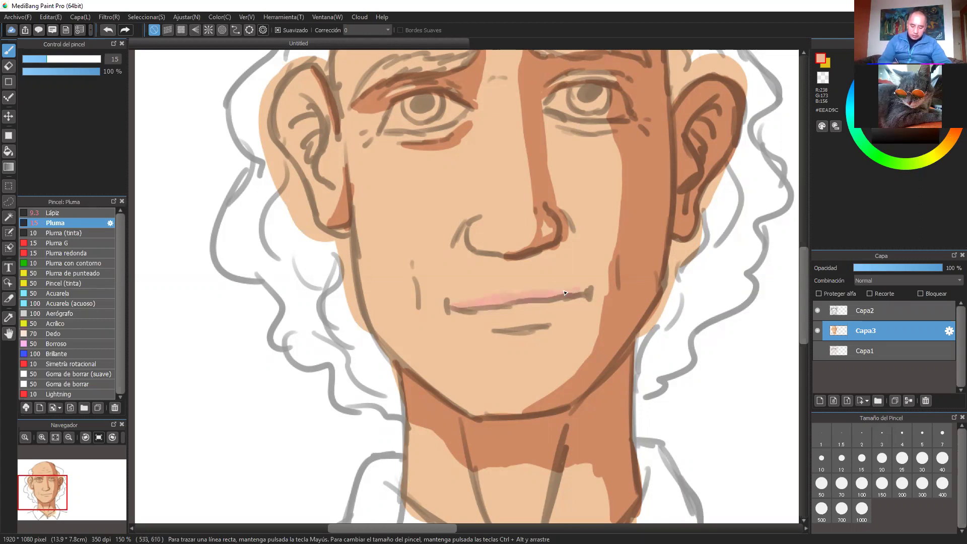
{"action": "mouse_move", "coordinate": [460, 310]}
{"action": "left_mouse_down"}
{"action": "mouse_move", "coordinate": [499, 325]}
{"action": "mouse_move", "coordinate": [545, 321]}
{"action": "mouse_move", "coordinate": [579, 297]}
{"action": "mouse_move", "coordinate": [534, 322]}
{"action": "mouse_move", "coordinate": [530, 303]}
{"action": "mouse_move", "coordinate": [480, 313]}
{"action": "left_mouse_up"}
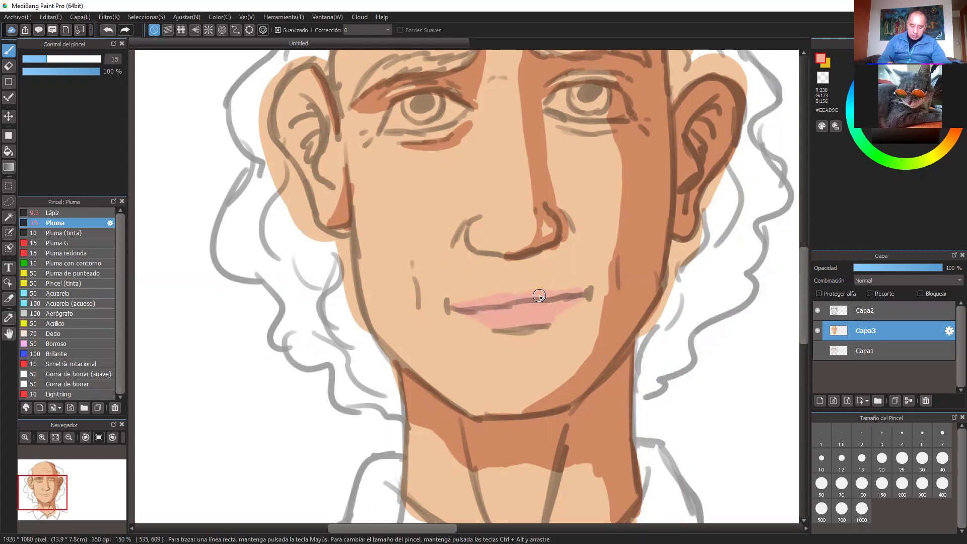
{"action": "left_click", "coordinate": [108, 30]}
{"action": "left_click", "coordinate": [108, 30]}
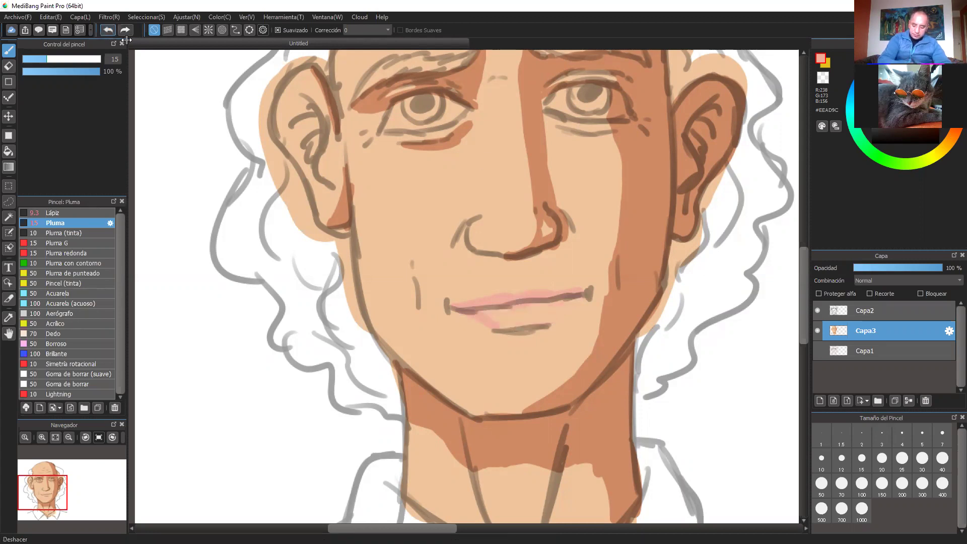
Try the cooler pink #EE9CB2 on the lower lip, then undo the lip strokes.
{"action": "left_click", "coordinate": [957, 113]}
{"action": "mouse_move", "coordinate": [516, 314]}
{"action": "left_mouse_down"}
{"action": "mouse_move", "coordinate": [540, 308]}
{"action": "mouse_move", "coordinate": [495, 314]}
{"action": "mouse_move", "coordinate": [540, 300]}
{"action": "left_mouse_up"}
{"action": "left_click", "coordinate": [957, 95]}
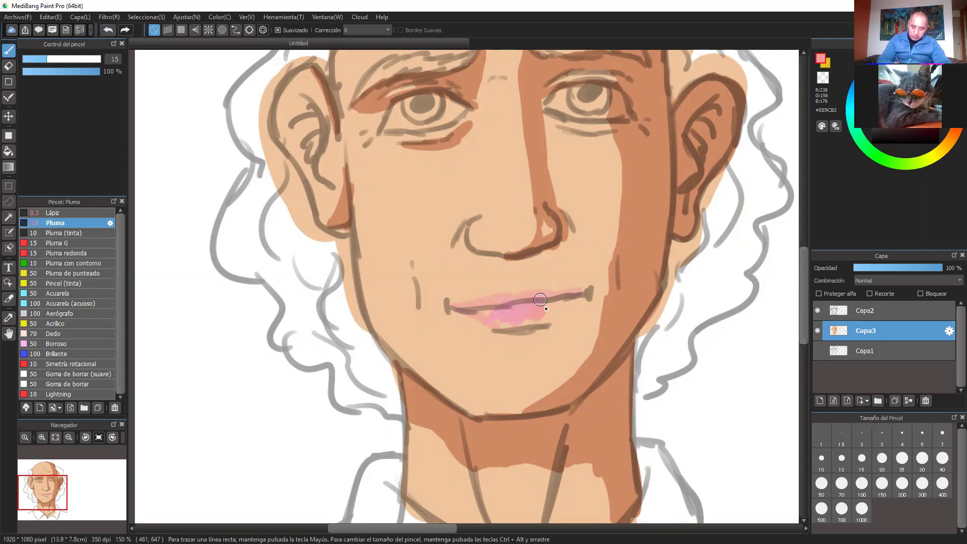
{"action": "left_click", "coordinate": [108, 29]}
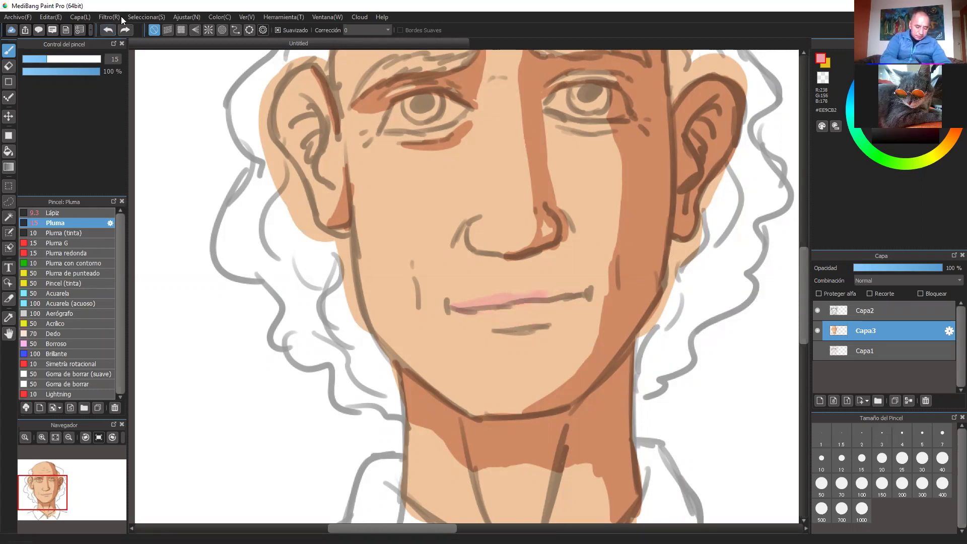
{"action": "left_click", "coordinate": [108, 29]}
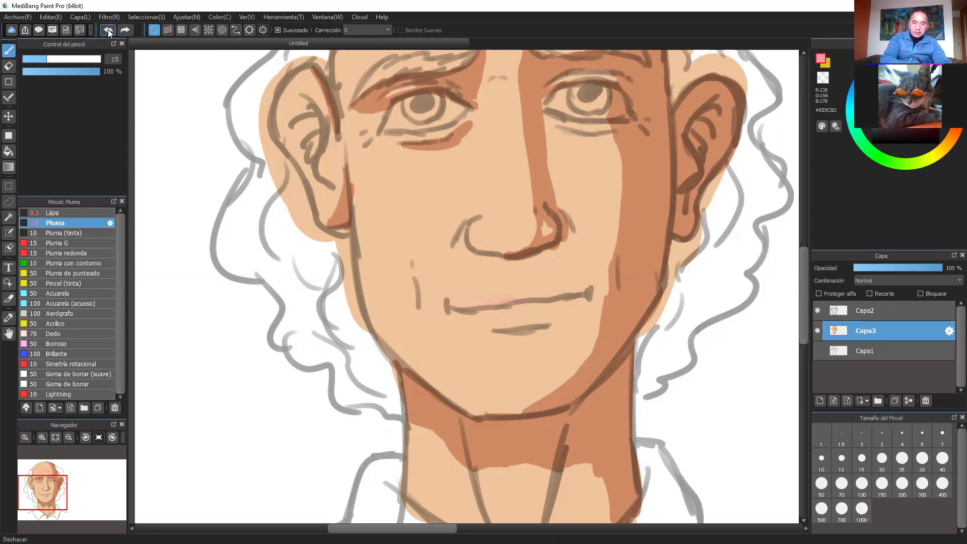
Sample the shadow tone #CE8A64 as a base and test redder variations, including #DD9C91, on the middle of the lower lip.
{"action": "left_click", "coordinate": [648, 179], "text": "alt"}
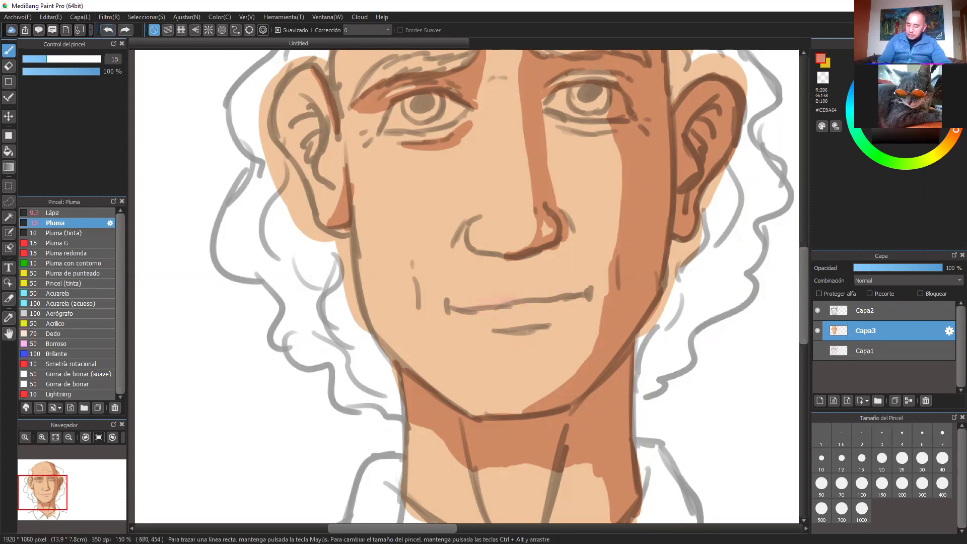
{"action": "left_click", "coordinate": [910, 133]}
{"action": "left_click_drag", "start_coordinate": [512, 305], "coordinate": [549, 306]}
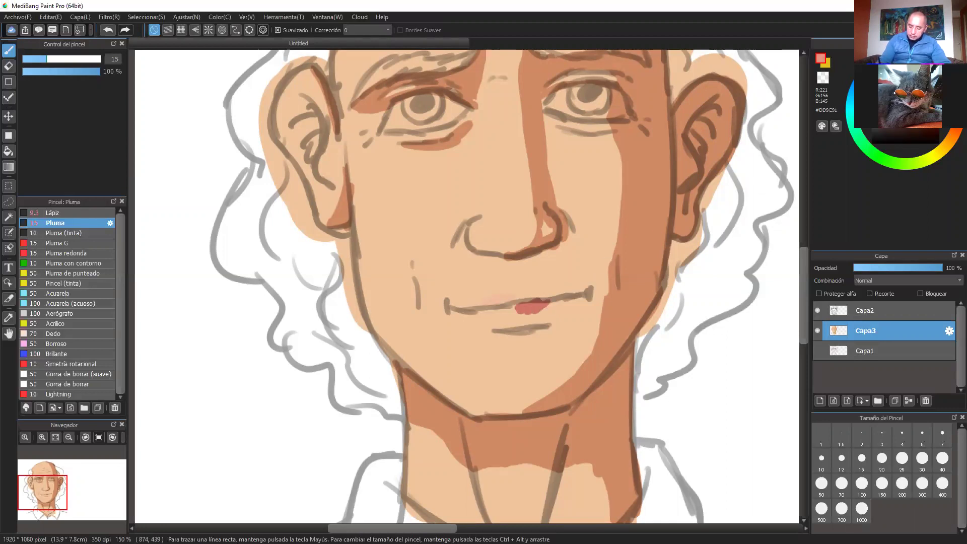
{"action": "left_click_drag", "start_coordinate": [528, 305], "coordinate": [544, 307]}
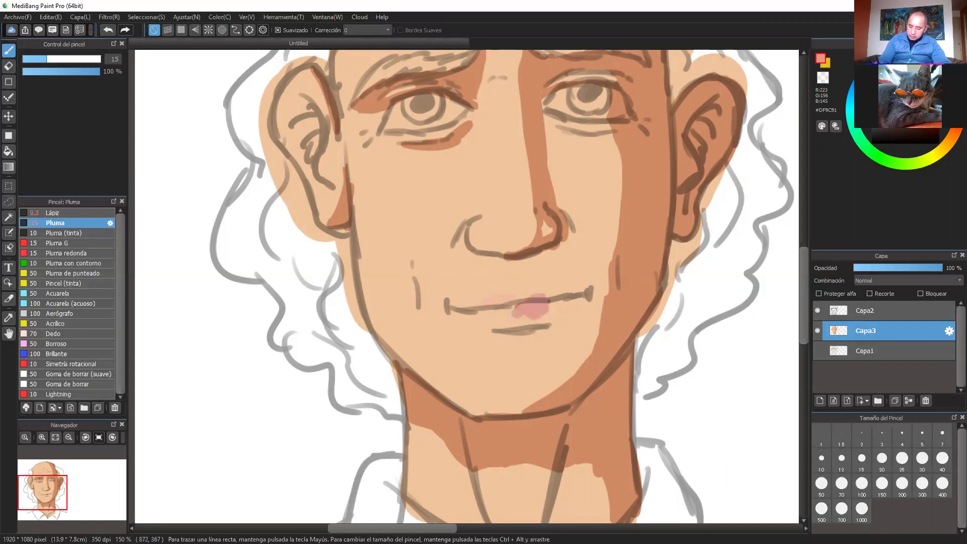
Choose the reddish lip colour #D7796A and fill the lower and upper lips.
{"action": "left_click_drag", "start_coordinate": [903, 89], "coordinate": [906, 87]}
{"action": "mouse_move", "coordinate": [521, 308]}
{"action": "left_mouse_down"}
{"action": "mouse_move", "coordinate": [569, 293]}
{"action": "mouse_move", "coordinate": [543, 315]}
{"action": "mouse_move", "coordinate": [576, 296]}
{"action": "mouse_move", "coordinate": [541, 318]}
{"action": "mouse_move", "coordinate": [585, 294]}
{"action": "mouse_move", "coordinate": [561, 312]}
{"action": "left_mouse_up"}
{"action": "mouse_move", "coordinate": [449, 298]}
{"action": "left_mouse_down"}
{"action": "mouse_move", "coordinate": [452, 310]}
{"action": "mouse_move", "coordinate": [503, 315]}
{"action": "mouse_move", "coordinate": [486, 310]}
{"action": "mouse_move", "coordinate": [565, 290]}
{"action": "mouse_move", "coordinate": [470, 306]}
{"action": "mouse_move", "coordinate": [578, 290]}
{"action": "left_mouse_up"}
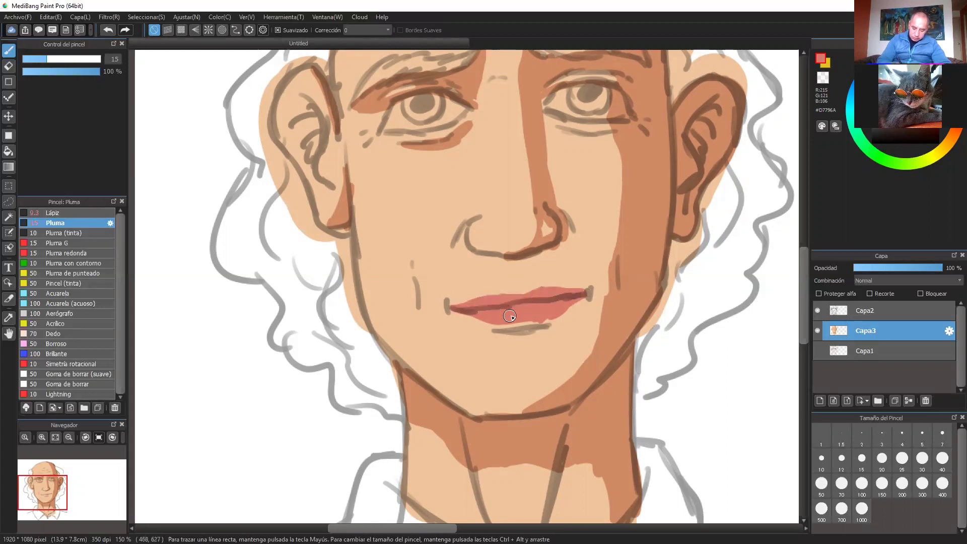
Try a pale #E7D1BC highlight on the middle of the lower lip, then undo it.
{"action": "left_click", "coordinate": [567, 324], "text": "alt"}
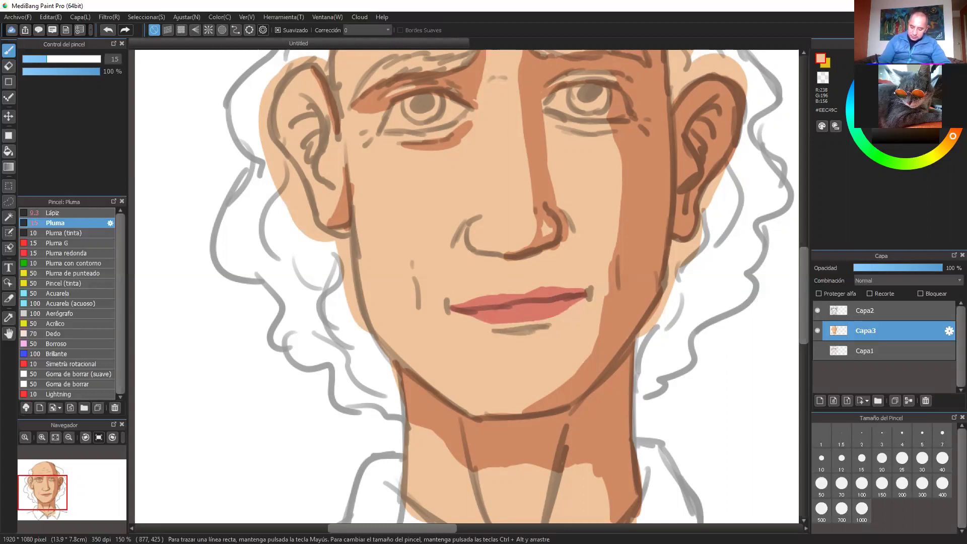
{"action": "left_click", "coordinate": [884, 82]}
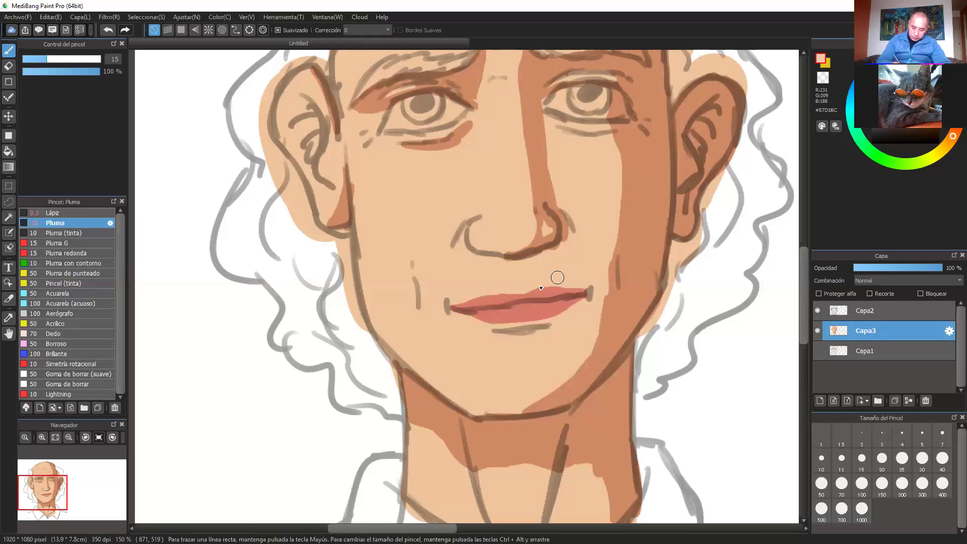
{"action": "left_click_drag", "start_coordinate": [527, 312], "coordinate": [549, 300]}
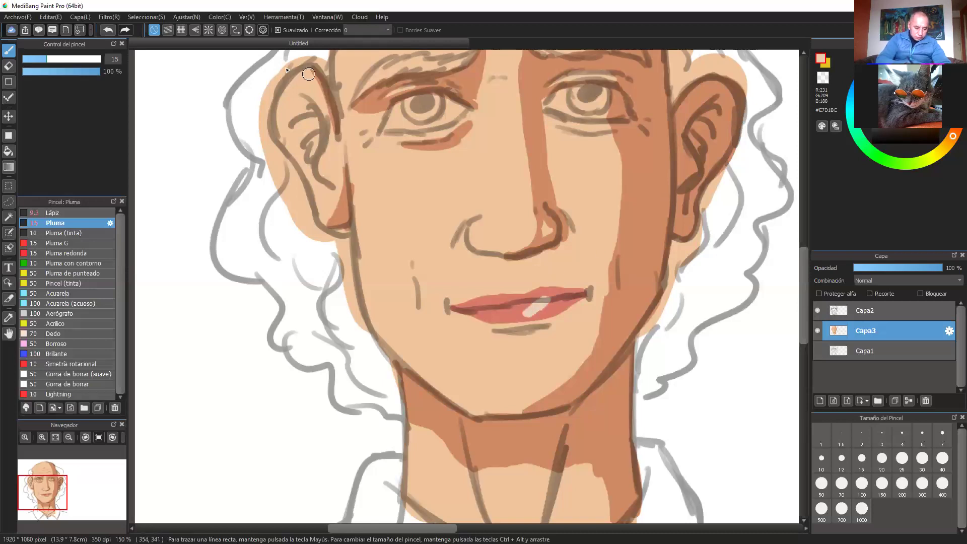
{"action": "left_click", "coordinate": [107, 30]}
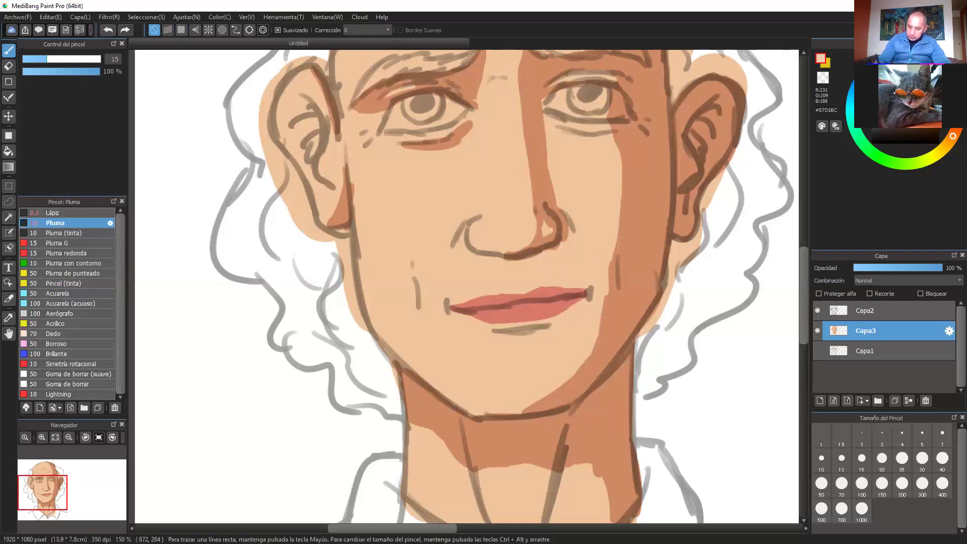
Try a softer #E3A79D highlight across the right half of the lips, then undo it.
{"action": "left_click", "coordinate": [540, 307], "text": "alt"}
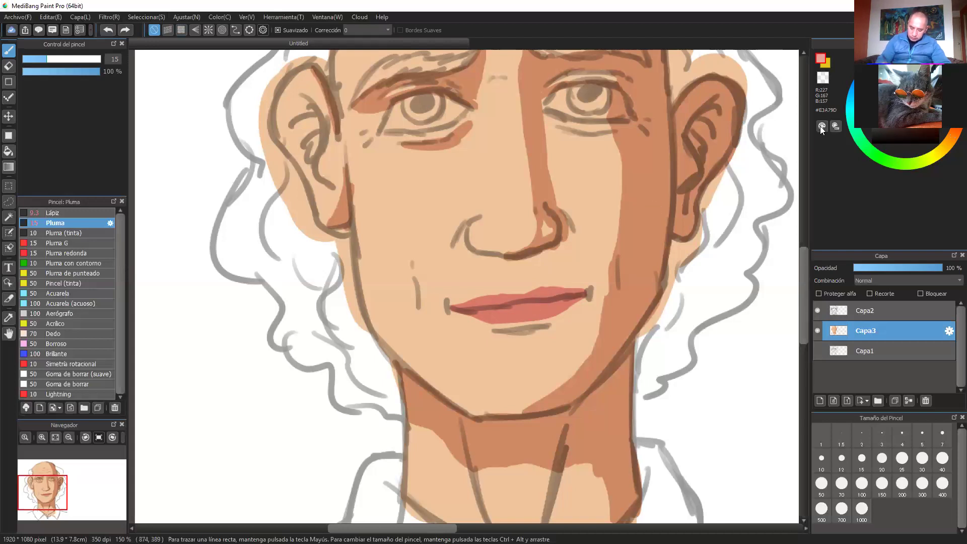
{"action": "mouse_move", "coordinate": [525, 311]}
{"action": "left_mouse_down"}
{"action": "mouse_move", "coordinate": [564, 292]}
{"action": "mouse_move", "coordinate": [518, 311]}
{"action": "mouse_move", "coordinate": [582, 290]}
{"action": "left_mouse_up"}
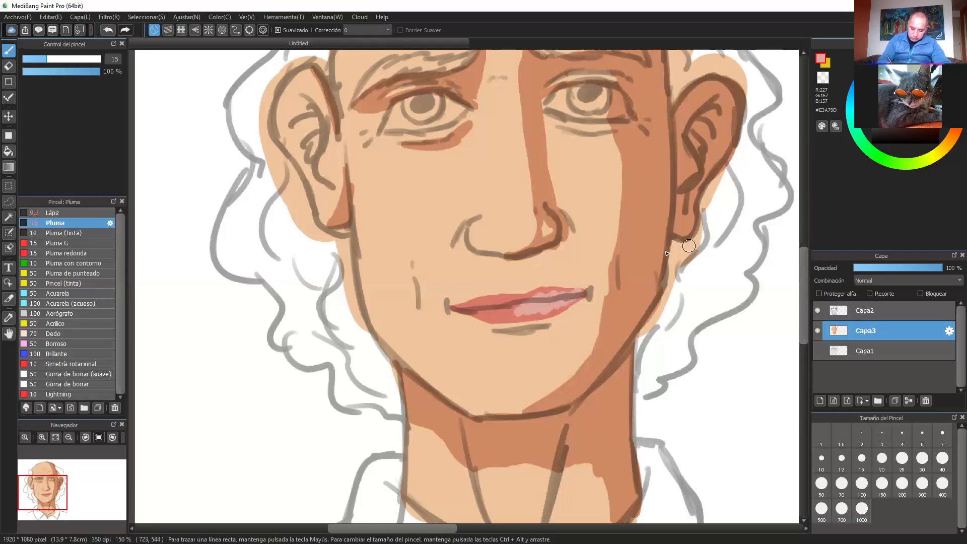
{"action": "left_click", "coordinate": [109, 30]}
{"action": "key", "text": "ctrl+z"}
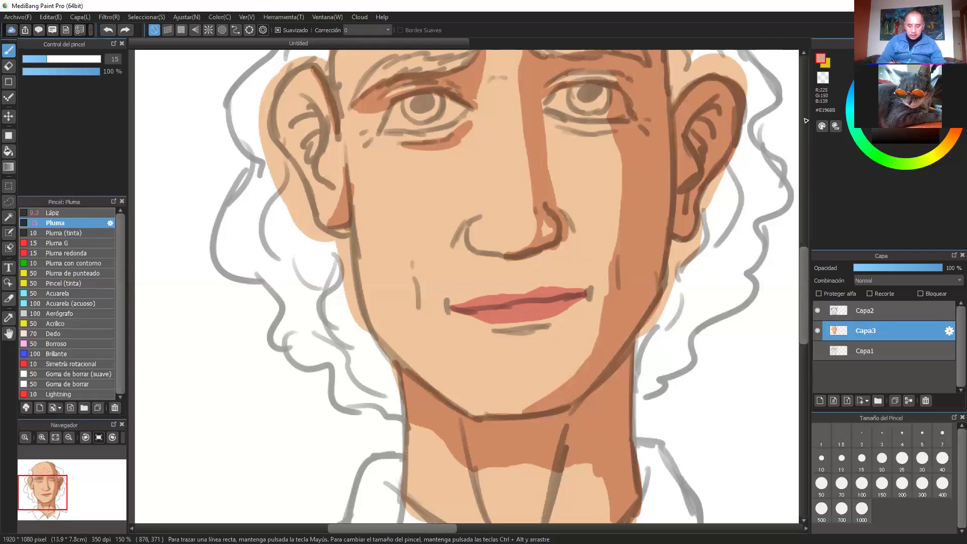
Repaint the upper and lower lips with the softer pink #E1968B, covering the darker red.
{"action": "scroll", "coordinate": [704, 231], "scroll_direction": "up", "scroll_amount": 4}
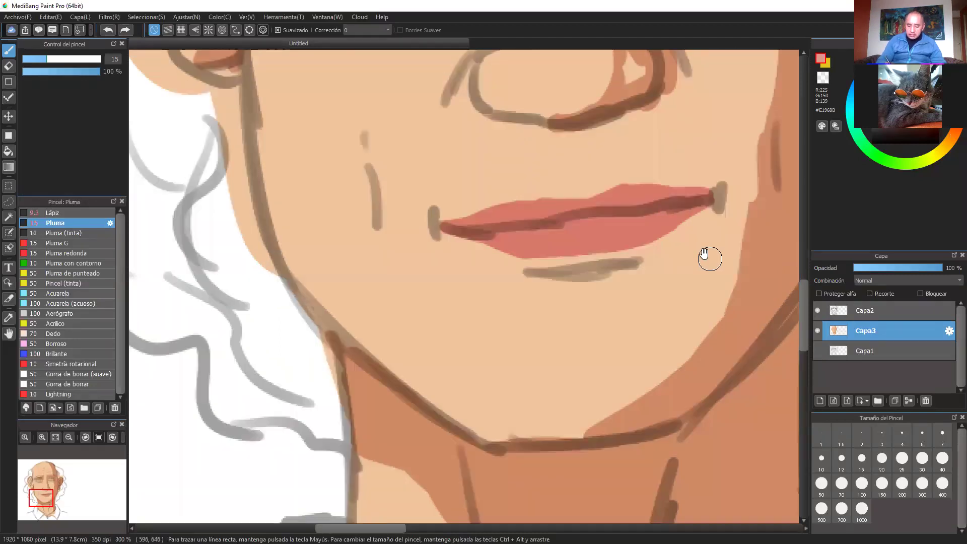
{"action": "left_click_drag", "start_coordinate": [703, 254], "coordinate": [700, 274]}
{"action": "mouse_move", "coordinate": [584, 250]}
{"action": "left_mouse_down"}
{"action": "mouse_move", "coordinate": [630, 221]}
{"action": "mouse_move", "coordinate": [657, 226]}
{"action": "mouse_move", "coordinate": [569, 243]}
{"action": "left_mouse_up"}
{"action": "scroll", "coordinate": [720, 221], "scroll_direction": "up", "scroll_amount": 3}
{"action": "left_click_drag", "start_coordinate": [720, 236], "coordinate": [491, 288]}
{"action": "scroll", "coordinate": [490, 292], "scroll_direction": "down", "scroll_amount": 1}
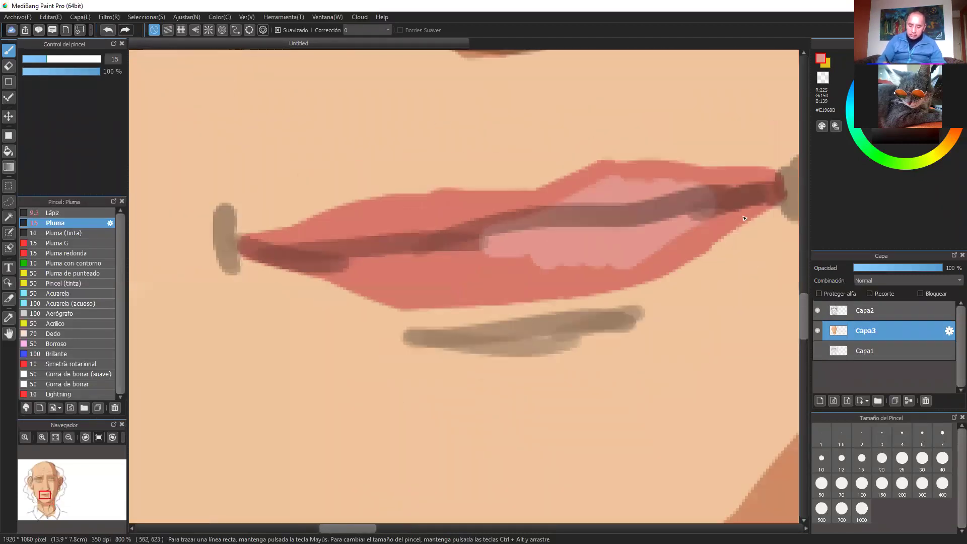
{"action": "scroll", "coordinate": [744, 218], "scroll_direction": "down", "scroll_amount": 3}
{"action": "mouse_move", "coordinate": [654, 244]}
{"action": "left_mouse_down"}
{"action": "mouse_move", "coordinate": [624, 221]}
{"action": "mouse_move", "coordinate": [553, 217]}
{"action": "mouse_move", "coordinate": [480, 250]}
{"action": "mouse_move", "coordinate": [517, 252]}
{"action": "mouse_move", "coordinate": [447, 238]}
{"action": "mouse_move", "coordinate": [499, 241]}
{"action": "mouse_move", "coordinate": [417, 243]}
{"action": "mouse_move", "coordinate": [500, 238]}
{"action": "mouse_move", "coordinate": [375, 251]}
{"action": "mouse_move", "coordinate": [392, 251]}
{"action": "mouse_move", "coordinate": [382, 243]}
{"action": "mouse_move", "coordinate": [319, 260]}
{"action": "mouse_move", "coordinate": [386, 253]}
{"action": "mouse_move", "coordinate": [329, 256]}
{"action": "mouse_move", "coordinate": [454, 219]}
{"action": "mouse_move", "coordinate": [410, 232]}
{"action": "mouse_move", "coordinate": [436, 225]}
{"action": "mouse_move", "coordinate": [471, 233]}
{"action": "mouse_move", "coordinate": [457, 224]}
{"action": "mouse_move", "coordinate": [508, 233]}
{"action": "mouse_move", "coordinate": [555, 214]}
{"action": "mouse_move", "coordinate": [312, 257]}
{"action": "mouse_move", "coordinate": [437, 292]}
{"action": "mouse_move", "coordinate": [365, 264]}
{"action": "mouse_move", "coordinate": [458, 285]}
{"action": "mouse_move", "coordinate": [445, 264]}
{"action": "mouse_move", "coordinate": [420, 255]}
{"action": "mouse_move", "coordinate": [490, 263]}
{"action": "mouse_move", "coordinate": [389, 261]}
{"action": "mouse_move", "coordinate": [502, 277]}
{"action": "mouse_move", "coordinate": [596, 242]}
{"action": "mouse_move", "coordinate": [539, 256]}
{"action": "mouse_move", "coordinate": [566, 210]}
{"action": "mouse_move", "coordinate": [547, 213]}
{"action": "mouse_move", "coordinate": [640, 225]}
{"action": "mouse_move", "coordinate": [567, 207]}
{"action": "mouse_move", "coordinate": [673, 215]}
{"action": "mouse_move", "coordinate": [568, 271]}
{"action": "mouse_move", "coordinate": [437, 278]}
{"action": "mouse_move", "coordinate": [460, 287]}
{"action": "mouse_move", "coordinate": [454, 274]}
{"action": "mouse_move", "coordinate": [433, 290]}
{"action": "mouse_move", "coordinate": [574, 272]}
{"action": "mouse_move", "coordinate": [674, 221]}
{"action": "left_mouse_up"}
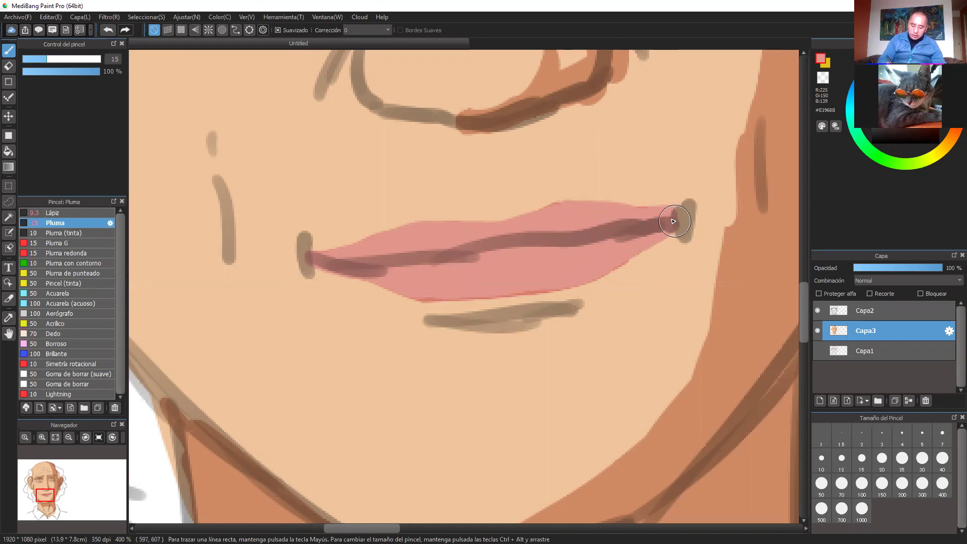
{"action": "scroll", "coordinate": [664, 217], "scroll_direction": "down", "scroll_amount": 7}
{"action": "scroll", "coordinate": [642, 224], "scroll_direction": "up", "scroll_amount": 4}
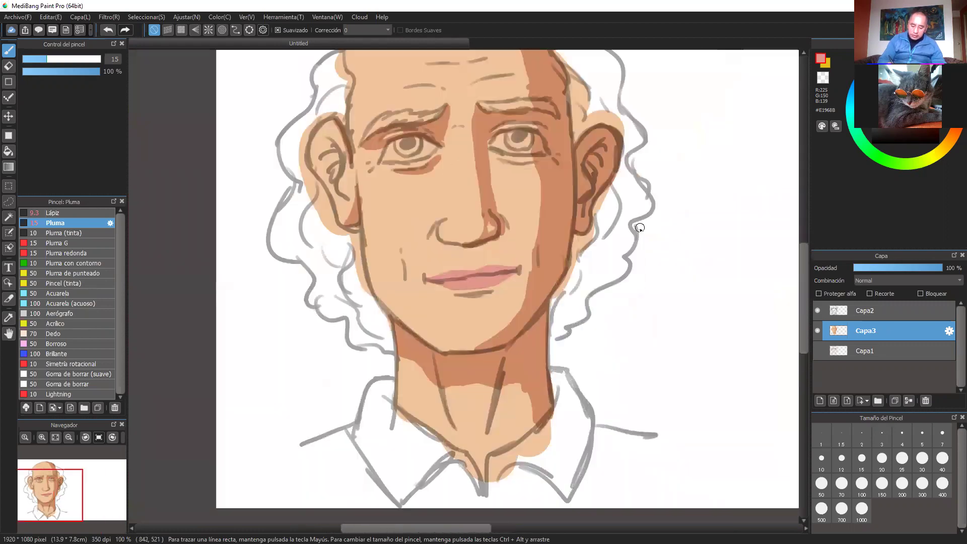
Sample the skin tone #EEC49C and trim the bottom edge of the lower lip.
{"action": "scroll", "coordinate": [612, 233], "scroll_direction": "up", "scroll_amount": 2}
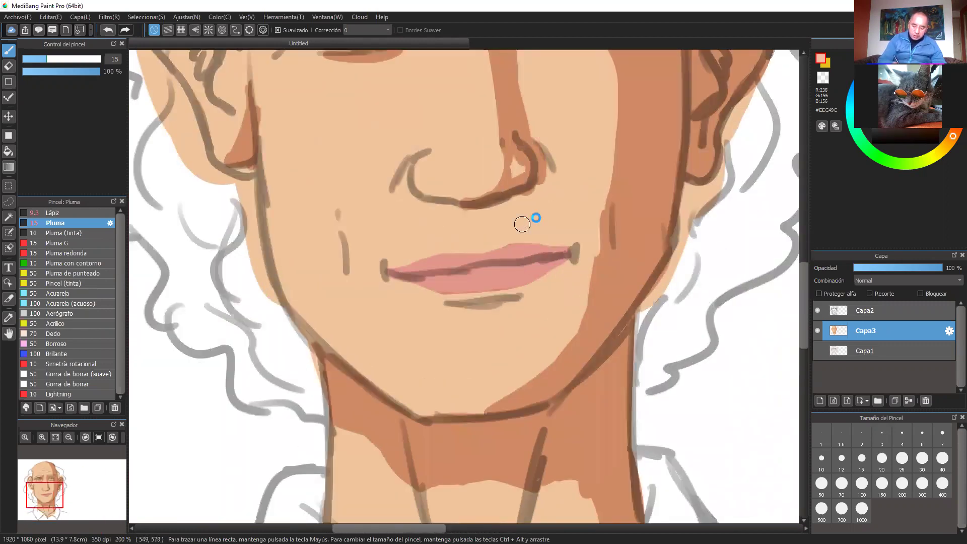
{"action": "scroll", "coordinate": [534, 222], "scroll_direction": "up", "scroll_amount": 2}
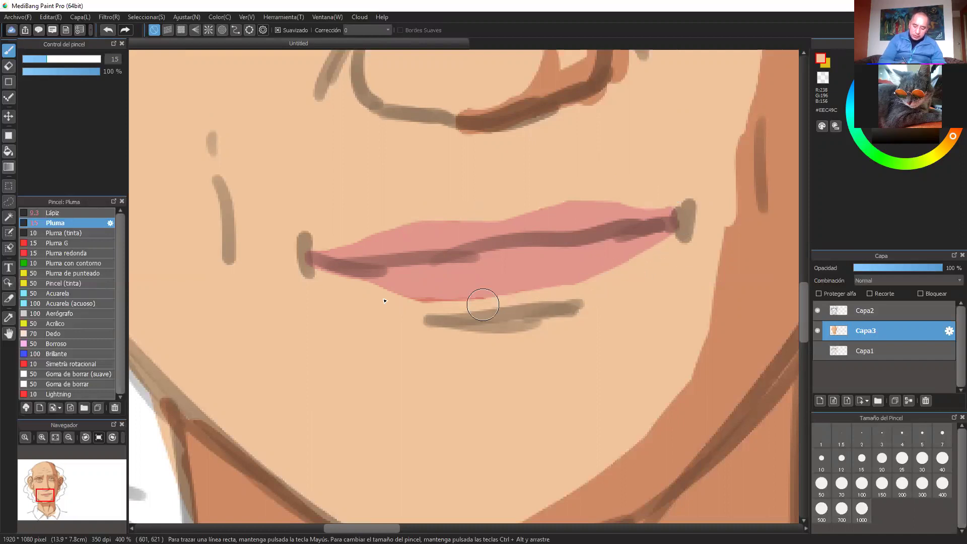
{"action": "left_click_drag", "start_coordinate": [365, 296], "coordinate": [515, 302]}
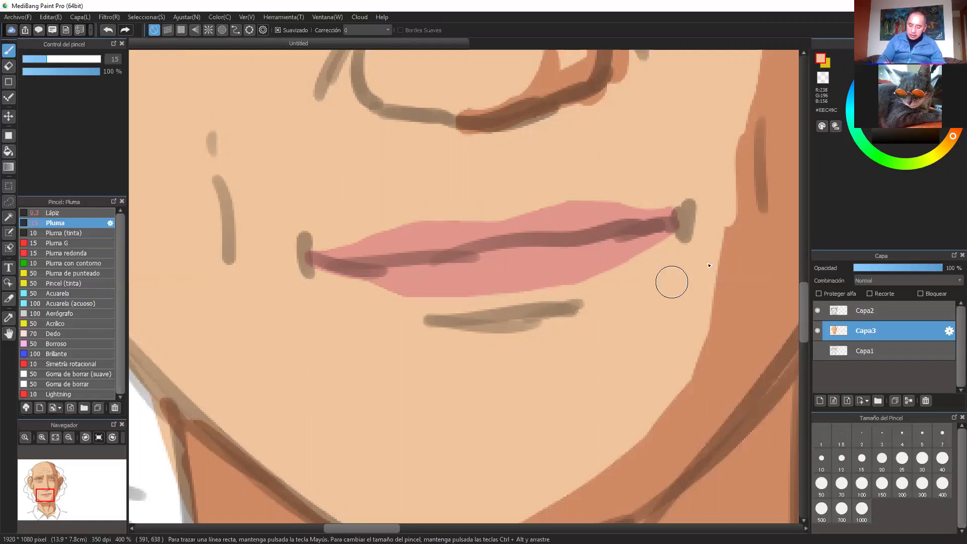
{"action": "key", "text": "ctrl+minus"}
{"action": "key", "text": "ctrl+minus"}
{"action": "left_click_drag", "start_coordinate": [610, 282], "coordinate": [622, 389]}
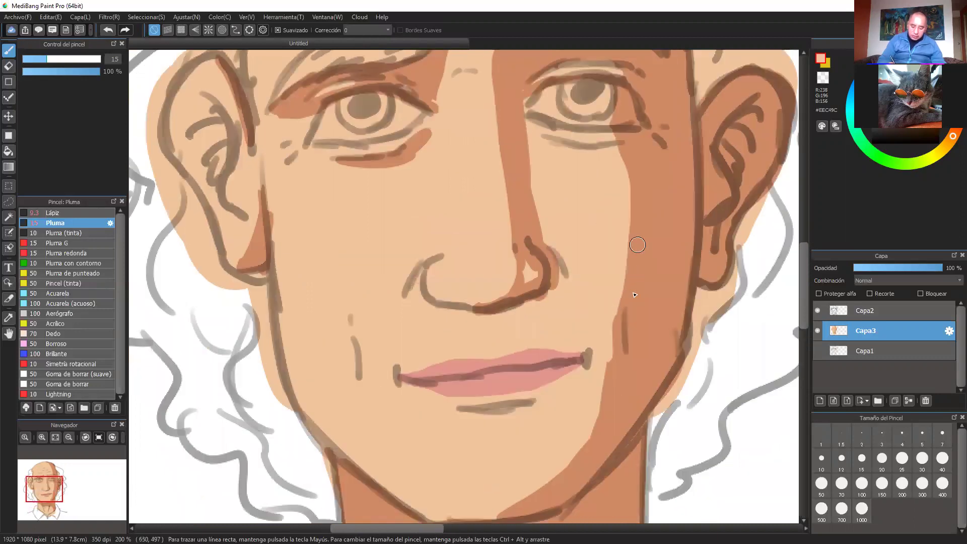
Refine and round the lower lip's contour with skin tone #EEC49C and the lip pink #E1968B.
{"action": "key", "text": "ctrl+plus"}
{"action": "scroll", "coordinate": [637, 286], "scroll_direction": "down", "scroll_amount": 3}
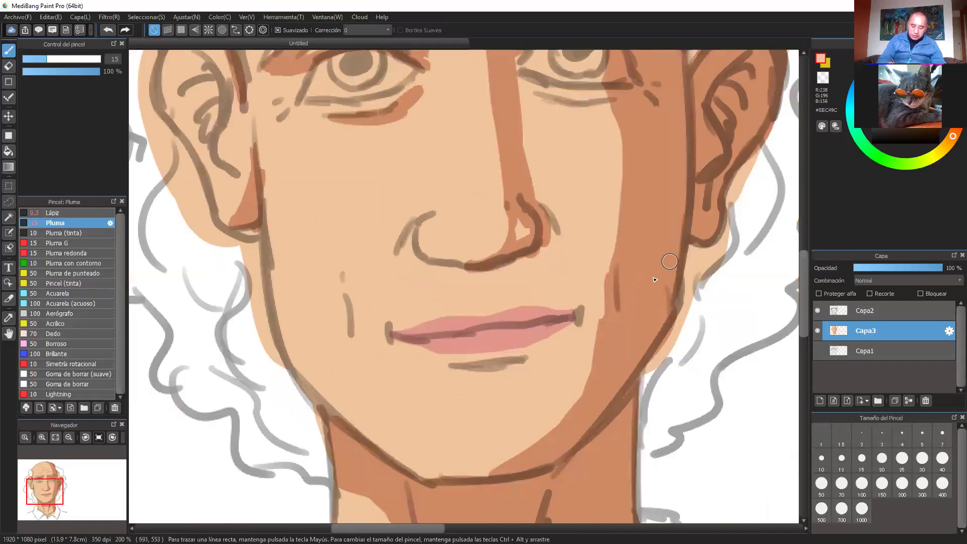
{"action": "scroll", "coordinate": [649, 283], "scroll_direction": "up", "scroll_amount": 2}
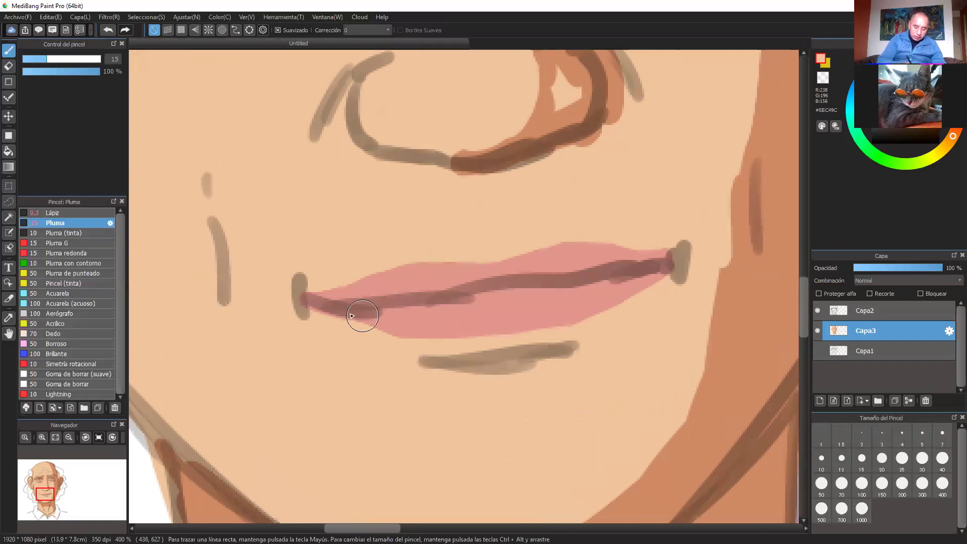
{"action": "mouse_move", "coordinate": [341, 313]}
{"action": "left_mouse_down"}
{"action": "mouse_move", "coordinate": [381, 264]}
{"action": "mouse_move", "coordinate": [433, 315]}
{"action": "mouse_move", "coordinate": [324, 304]}
{"action": "mouse_move", "coordinate": [433, 335]}
{"action": "mouse_move", "coordinate": [385, 329]}
{"action": "mouse_move", "coordinate": [509, 330]}
{"action": "mouse_move", "coordinate": [397, 328]}
{"action": "mouse_move", "coordinate": [534, 314]}
{"action": "mouse_move", "coordinate": [542, 325]}
{"action": "mouse_move", "coordinate": [664, 290]}
{"action": "mouse_move", "coordinate": [583, 310]}
{"action": "left_mouse_up"}
{"action": "right_click", "coordinate": [434, 317]}
{"action": "key", "text": "ctrl+minus"}
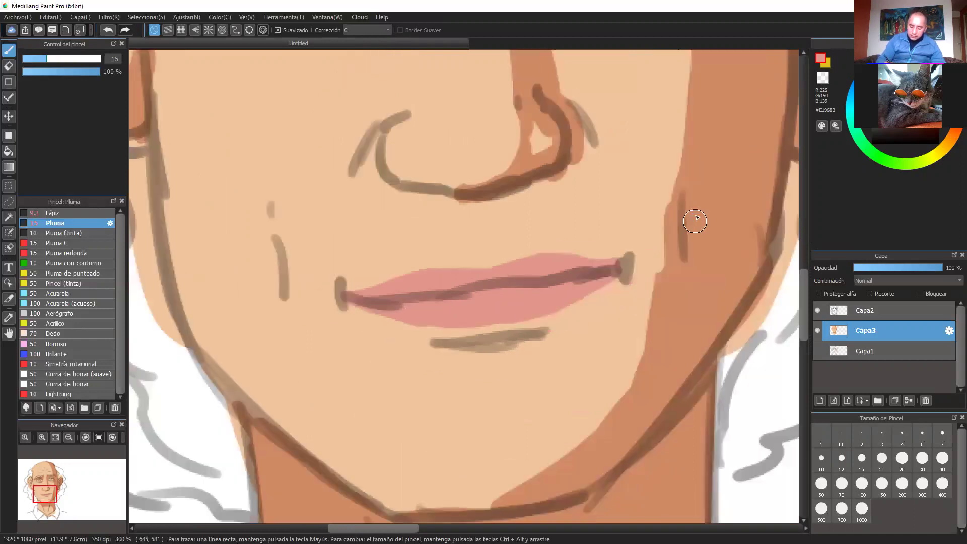
{"action": "key", "text": "ctrl+plus"}
{"action": "key", "text": "ctrl+plus"}
{"action": "key", "text": "ctrl+plus"}
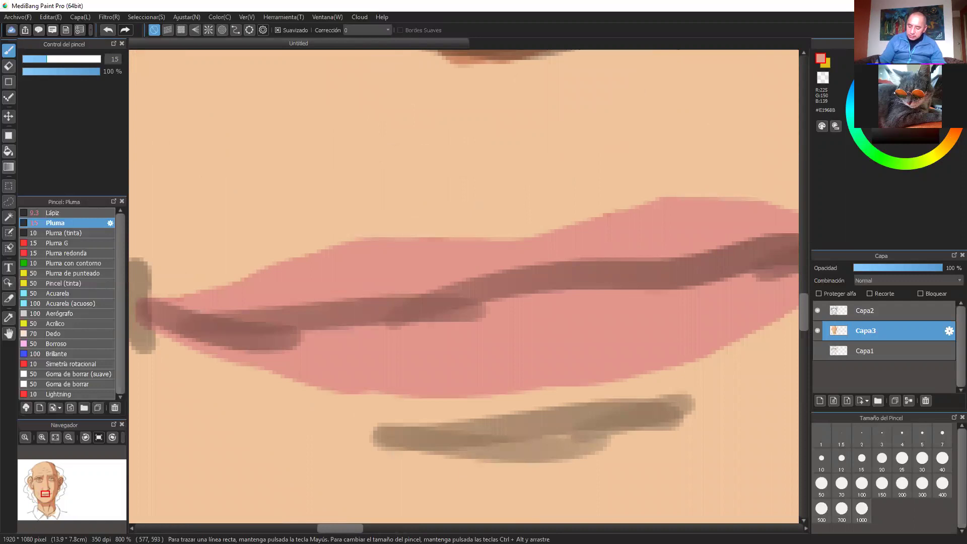
{"action": "left_click_drag", "start_coordinate": [554, 324], "coordinate": [579, 322]}
{"action": "scroll", "coordinate": [708, 237], "scroll_direction": "down", "scroll_amount": 1}
{"action": "scroll", "coordinate": [708, 236], "scroll_direction": "down", "scroll_amount": 3}
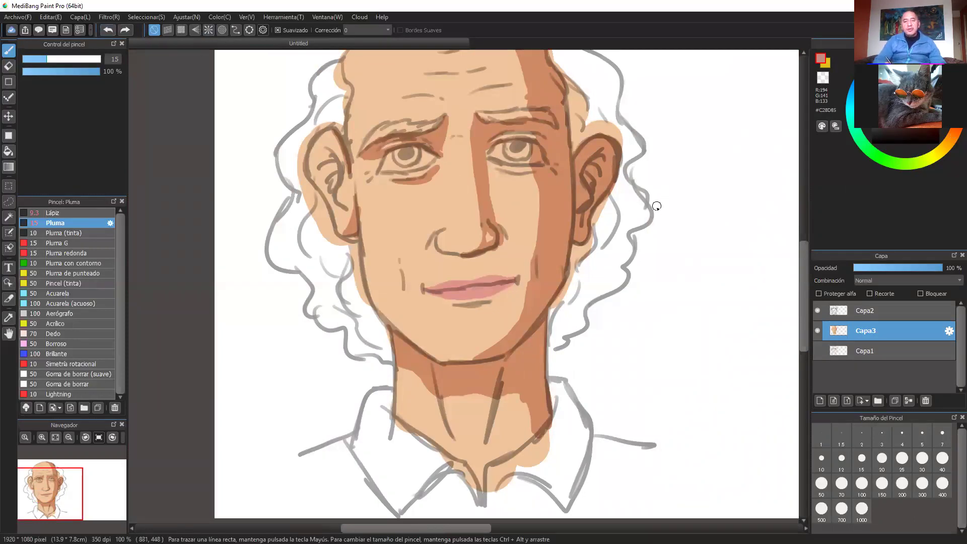
Sample the shadow tone from the side of the nose and paint a shadow beneath the nose and around its shaded wing.
{"action": "scroll", "coordinate": [659, 201], "scroll_direction": "up", "scroll_amount": 1}
{"action": "mouse_move", "coordinate": [649, 232]}
{"action": "left_mouse_down"}
{"action": "mouse_move", "coordinate": [656, 268]}
{"action": "mouse_move", "coordinate": [684, 273]}
{"action": "left_mouse_up"}
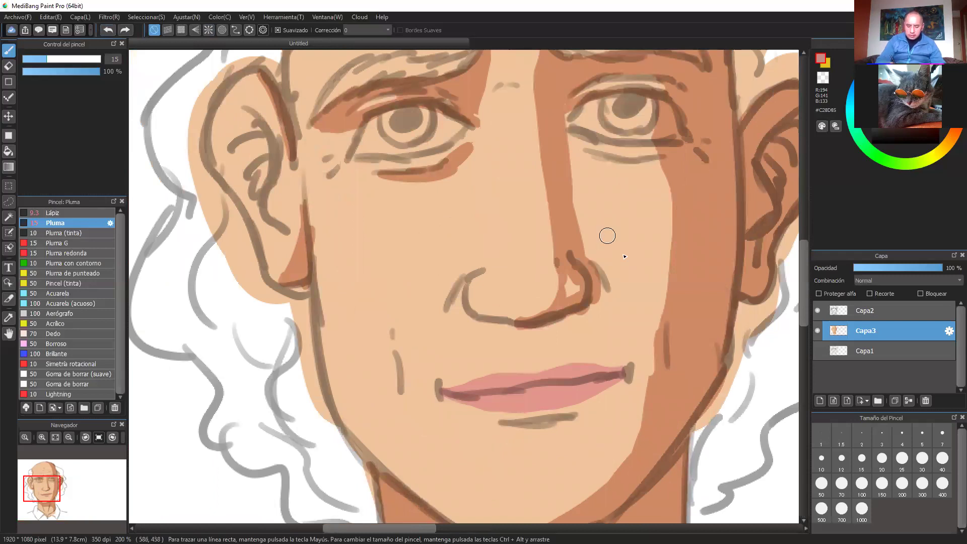
{"action": "left_click", "coordinate": [567, 232], "text": "alt"}
{"action": "mouse_move", "coordinate": [580, 248]}
{"action": "left_mouse_down"}
{"action": "mouse_move", "coordinate": [601, 283]}
{"action": "mouse_move", "coordinate": [595, 304]}
{"action": "left_mouse_up"}
{"action": "mouse_move", "coordinate": [479, 322]}
{"action": "left_mouse_down"}
{"action": "mouse_move", "coordinate": [548, 341]}
{"action": "mouse_move", "coordinate": [559, 334]}
{"action": "mouse_move", "coordinate": [532, 343]}
{"action": "mouse_move", "coordinate": [601, 299]}
{"action": "mouse_move", "coordinate": [556, 333]}
{"action": "mouse_move", "coordinate": [569, 314]}
{"action": "mouse_move", "coordinate": [537, 336]}
{"action": "mouse_move", "coordinate": [514, 324]}
{"action": "left_mouse_up"}
{"action": "mouse_move", "coordinate": [460, 297]}
{"action": "left_mouse_down"}
{"action": "mouse_move", "coordinate": [514, 334]}
{"action": "mouse_move", "coordinate": [491, 324]}
{"action": "mouse_move", "coordinate": [568, 335]}
{"action": "mouse_move", "coordinate": [594, 297]}
{"action": "left_mouse_up"}
{"action": "right_click", "coordinate": [473, 334]}
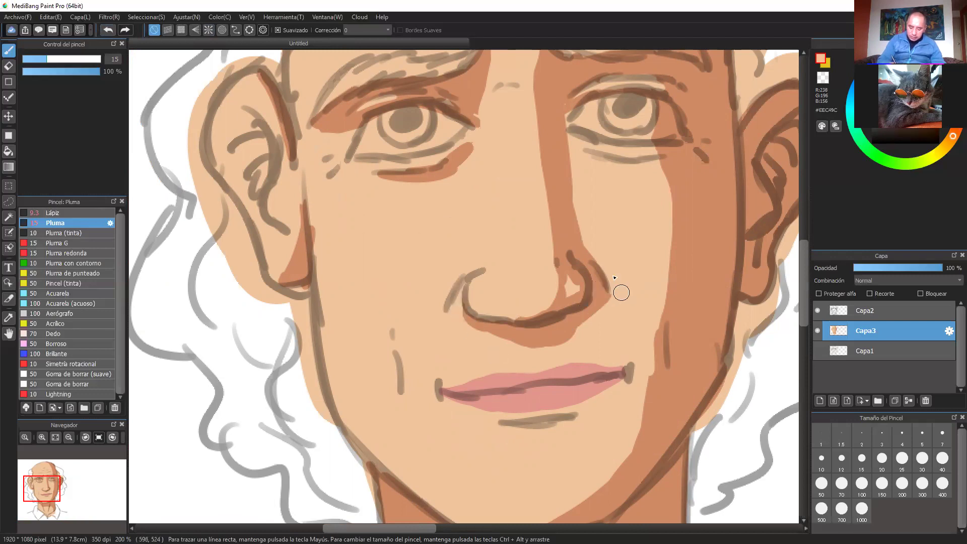
Choose the mid tone #DFA682 and paint along the forehead wrinkles and the crease between the eyebrows.
{"action": "scroll", "coordinate": [614, 282], "scroll_direction": "down", "scroll_amount": 2}
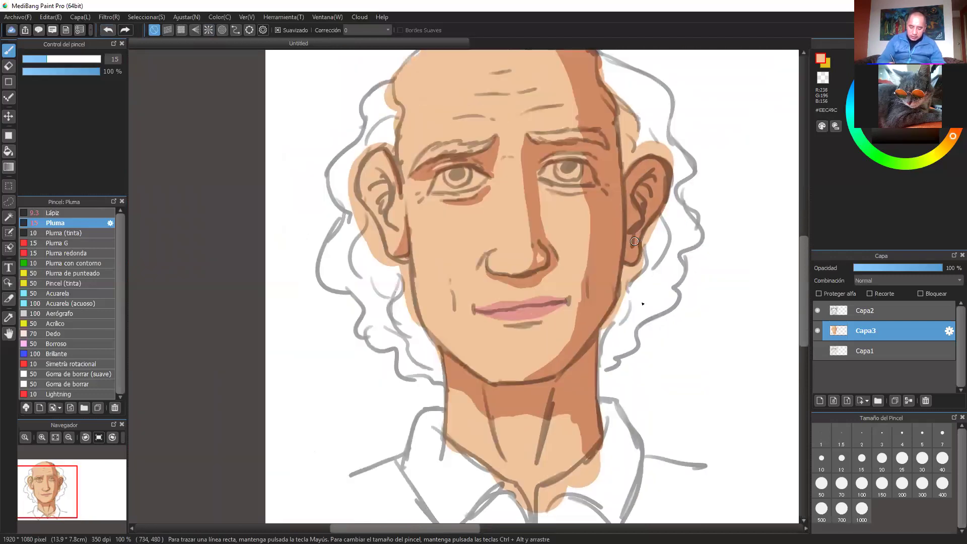
{"action": "scroll", "coordinate": [638, 292], "scroll_direction": "up", "scroll_amount": 1}
{"action": "scroll", "coordinate": [634, 291], "scroll_direction": "up", "scroll_amount": 3}
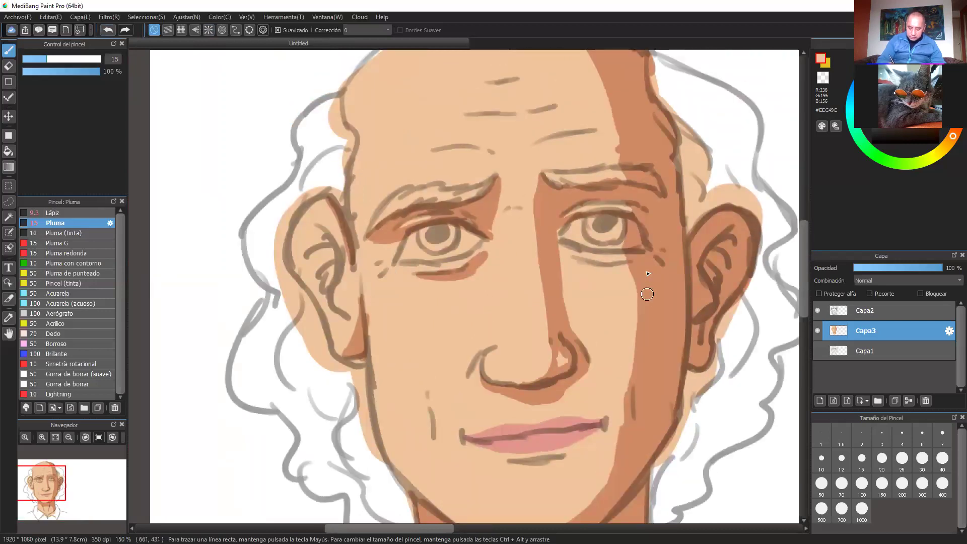
{"action": "key", "text": "ctrl+plus"}
{"action": "left_click_drag", "start_coordinate": [680, 288], "coordinate": [615, 360]}
{"action": "mouse_move", "coordinate": [641, 306]}
{"action": "left_mouse_down"}
{"action": "mouse_move", "coordinate": [664, 369]}
{"action": "mouse_move", "coordinate": [637, 303]}
{"action": "left_mouse_up"}
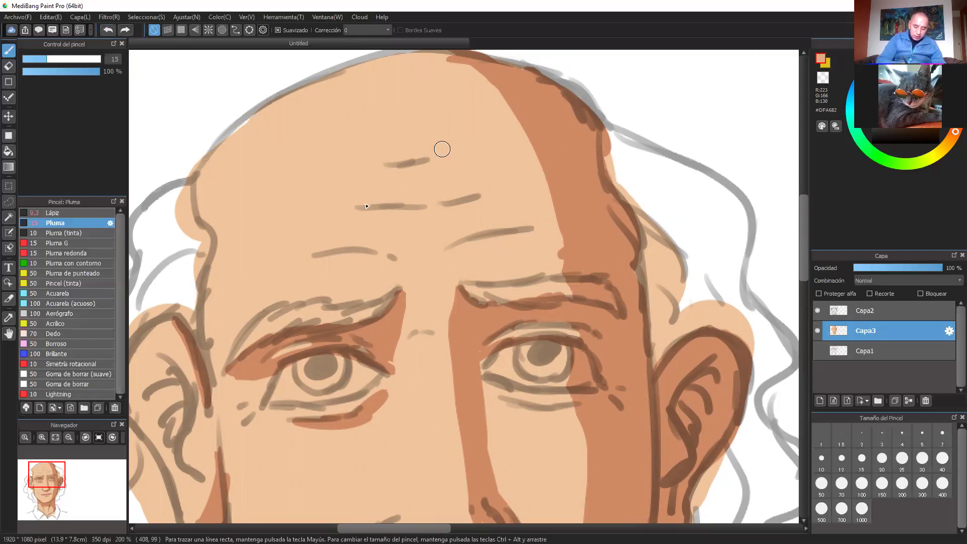
{"action": "mouse_move", "coordinate": [367, 204]}
{"action": "left_mouse_down"}
{"action": "mouse_move", "coordinate": [352, 205]}
{"action": "mouse_move", "coordinate": [520, 184]}
{"action": "left_mouse_up"}
{"action": "left_click_drag", "start_coordinate": [433, 152], "coordinate": [508, 147]}
{"action": "left_click_drag", "start_coordinate": [474, 231], "coordinate": [550, 224]}
{"action": "left_click_drag", "start_coordinate": [455, 267], "coordinate": [451, 320]}
{"action": "mouse_move", "coordinate": [413, 333]}
{"action": "left_mouse_down"}
{"action": "mouse_move", "coordinate": [444, 328]}
{"action": "mouse_move", "coordinate": [453, 297]}
{"action": "left_mouse_up"}
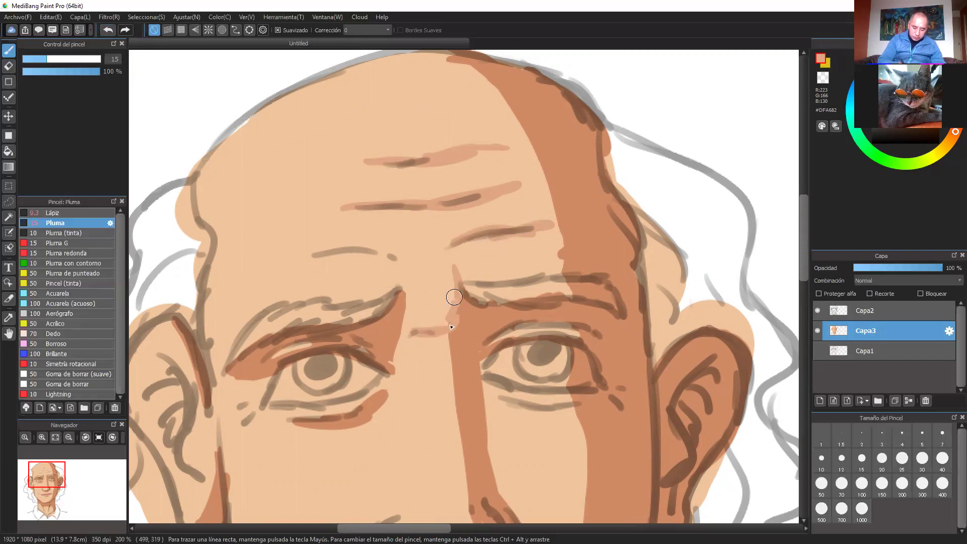
{"action": "left_click_drag", "start_coordinate": [298, 254], "coordinate": [399, 258]}
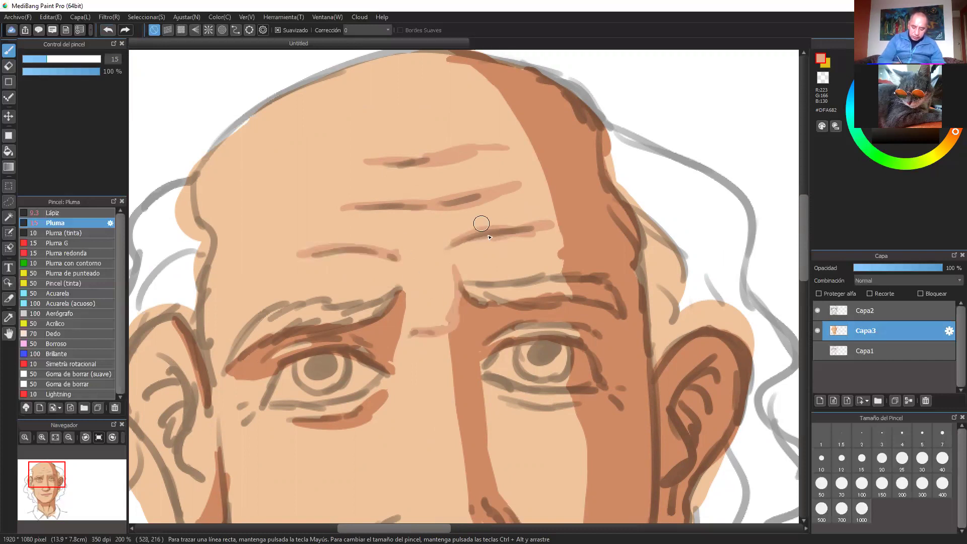
Soften the edge of the forehead shadow with a band of mid tone #DFA682 from the crown down to the eyebrow.
{"action": "left_click_drag", "start_coordinate": [518, 142], "coordinate": [524, 142]}
{"action": "left_click_drag", "start_coordinate": [542, 177], "coordinate": [560, 249]}
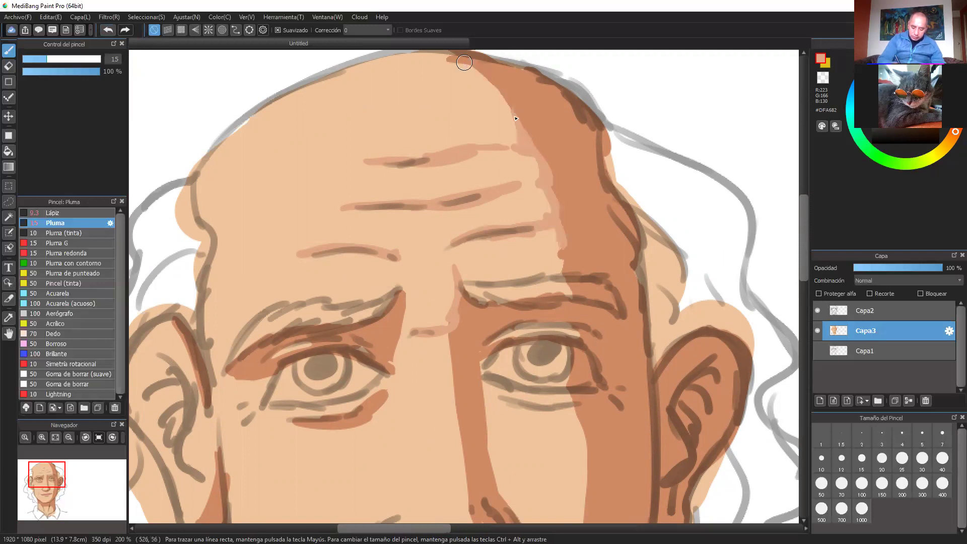
{"action": "mouse_move", "coordinate": [443, 55]}
{"action": "left_mouse_down"}
{"action": "mouse_move", "coordinate": [510, 132]}
{"action": "mouse_move", "coordinate": [554, 256]}
{"action": "left_mouse_up"}
{"action": "mouse_move", "coordinate": [548, 177]}
{"action": "left_mouse_down"}
{"action": "mouse_move", "coordinate": [551, 247]}
{"action": "mouse_move", "coordinate": [559, 237]}
{"action": "mouse_move", "coordinate": [555, 267]}
{"action": "left_mouse_up"}
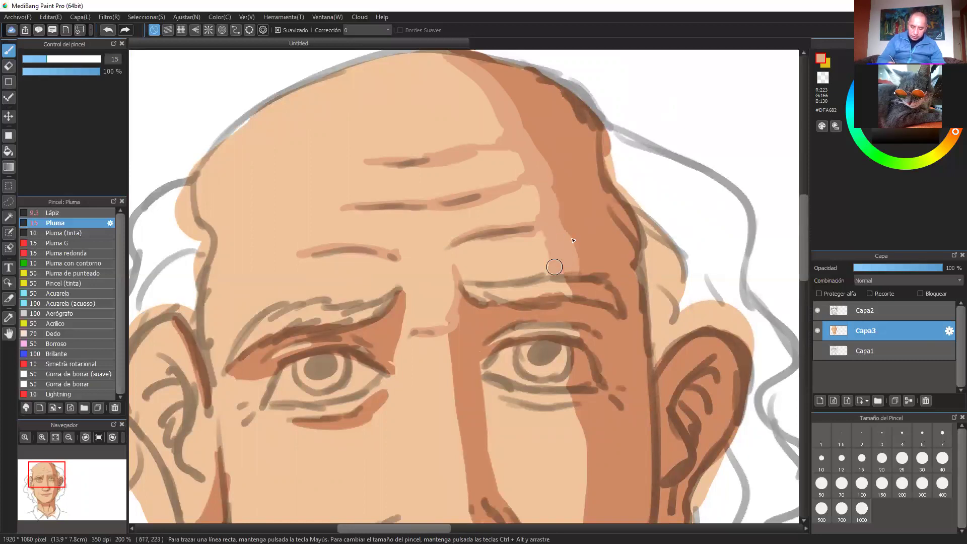
{"action": "scroll", "coordinate": [554, 267], "scroll_direction": "down", "scroll_amount": 3}
{"action": "scroll", "coordinate": [591, 317], "scroll_direction": "up", "scroll_amount": 2}
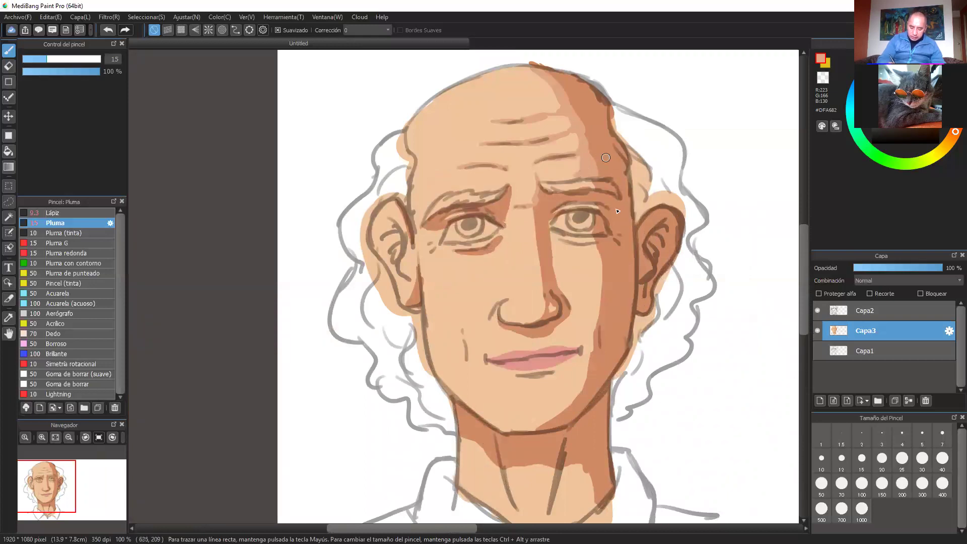
{"action": "scroll", "coordinate": [618, 209], "scroll_direction": "up", "scroll_amount": 1}
{"action": "left_click_drag", "start_coordinate": [600, 169], "coordinate": [640, 159]}
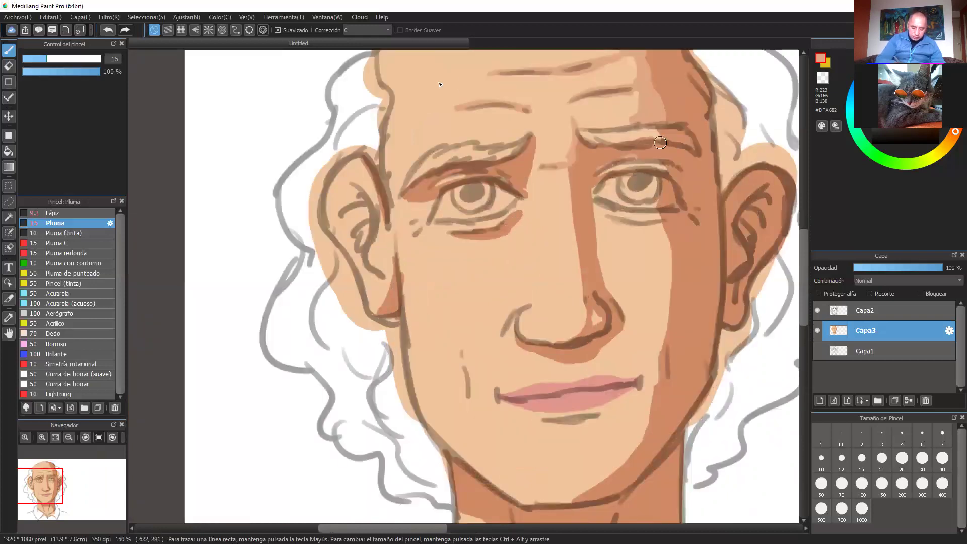
Try mid-tone strokes along the shadow edge of the nose bridge, then undo them.
{"action": "left_click", "coordinate": [109, 31]}
{"action": "scroll", "coordinate": [629, 91], "scroll_direction": "up", "scroll_amount": 1}
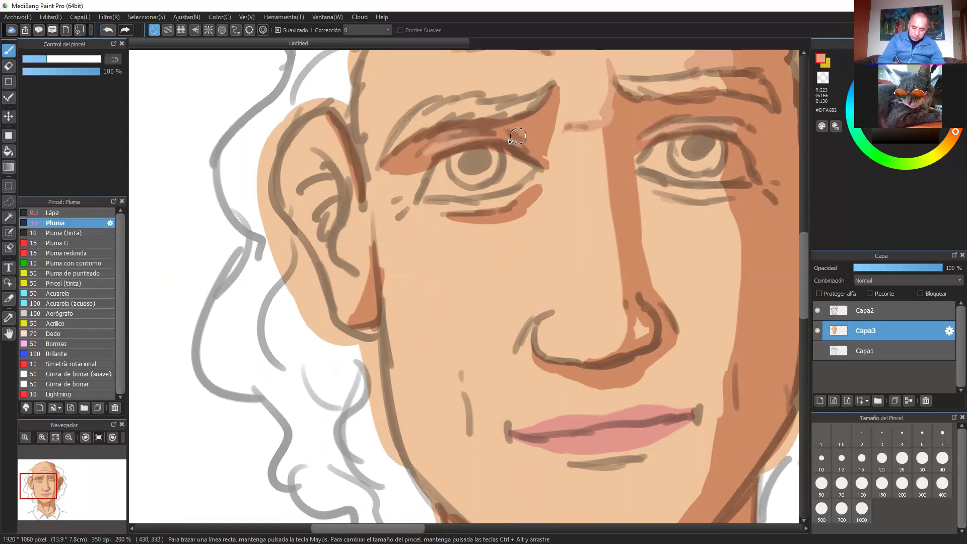
{"action": "left_click_drag", "start_coordinate": [608, 109], "coordinate": [606, 162]}
{"action": "left_click_drag", "start_coordinate": [604, 126], "coordinate": [615, 239]}
{"action": "left_click_drag", "start_coordinate": [608, 166], "coordinate": [613, 349]}
{"action": "left_click", "coordinate": [107, 30]}
{"action": "left_click", "coordinate": [107, 31]}
{"action": "left_click", "coordinate": [107, 32]}
{"action": "left_click", "coordinate": [108, 31]}
{"action": "left_click", "coordinate": [106, 30]}
Paint a narrow mid-tone #DFA682 band along the nose bridge's shadow edge down to the light patch on the shaded wing.
{"action": "mouse_move", "coordinate": [606, 126]}
{"action": "left_mouse_down"}
{"action": "mouse_move", "coordinate": [625, 334]}
{"action": "mouse_move", "coordinate": [590, 363]}
{"action": "mouse_move", "coordinate": [642, 331]}
{"action": "mouse_move", "coordinate": [672, 288]}
{"action": "mouse_move", "coordinate": [665, 324]}
{"action": "mouse_move", "coordinate": [637, 318]}
{"action": "mouse_move", "coordinate": [644, 336]}
{"action": "left_mouse_up"}
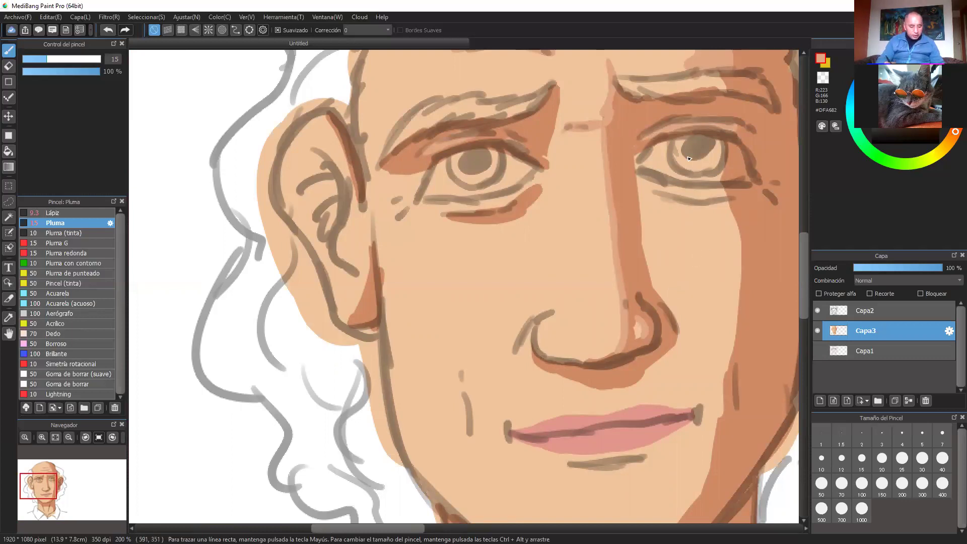
{"action": "mouse_move", "coordinate": [726, 308]}
{"action": "left_mouse_down"}
{"action": "mouse_move", "coordinate": [649, 296]}
{"action": "mouse_move", "coordinate": [652, 305]}
{"action": "left_mouse_up"}
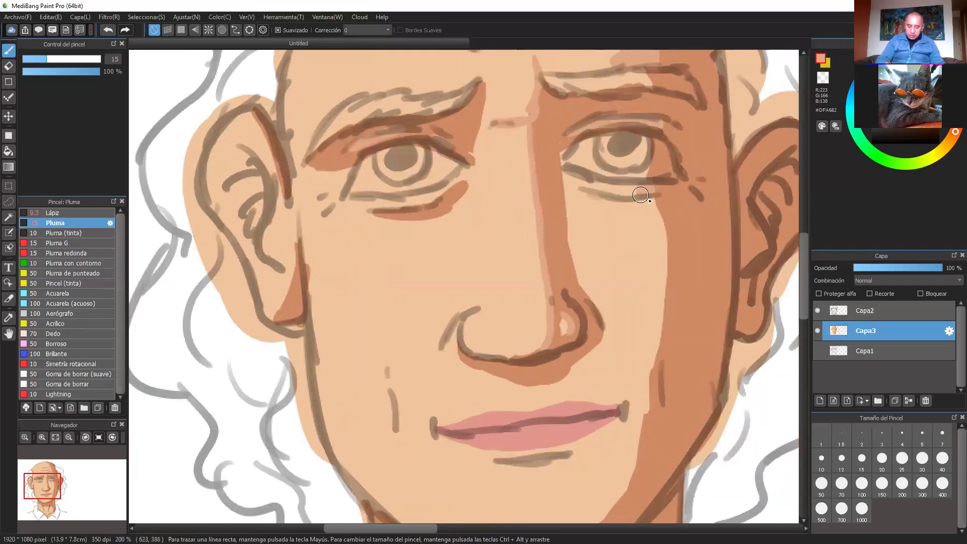
{"action": "scroll", "coordinate": [686, 239], "scroll_direction": "down", "scroll_amount": 1}
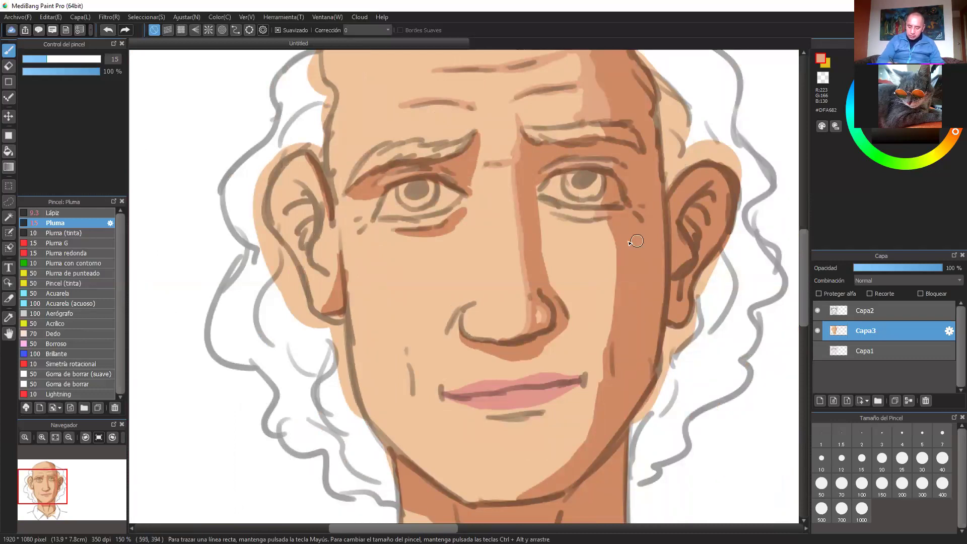
Soften the face-side shadow edge with mid tone #DFA682 from below the eye to the chin, adding patches within the cheek shadow.
{"action": "left_click_drag", "start_coordinate": [611, 233], "coordinate": [602, 359]}
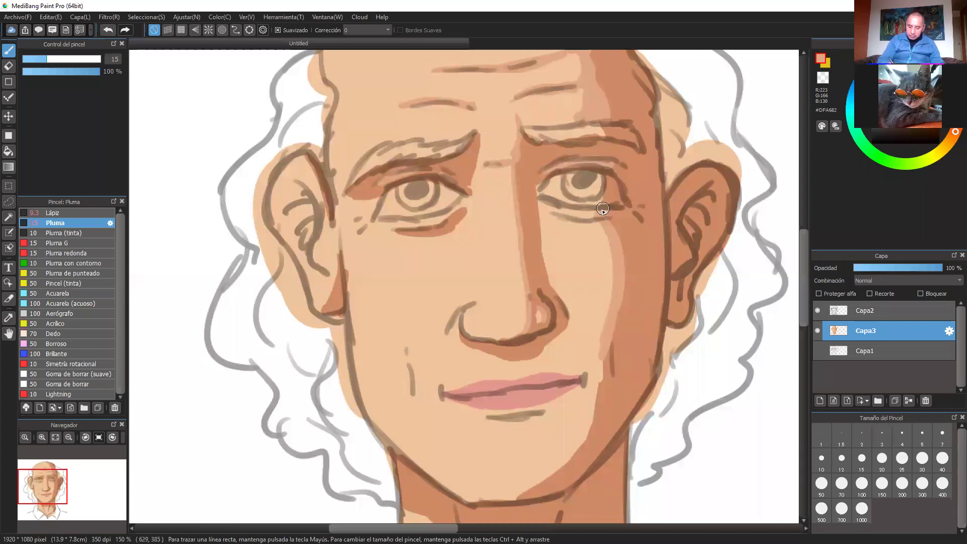
{"action": "left_click_drag", "start_coordinate": [610, 218], "coordinate": [614, 295]}
{"action": "mouse_move", "coordinate": [622, 233]}
{"action": "left_mouse_down"}
{"action": "mouse_move", "coordinate": [625, 281]}
{"action": "mouse_move", "coordinate": [606, 361]}
{"action": "mouse_move", "coordinate": [621, 323]}
{"action": "left_mouse_up"}
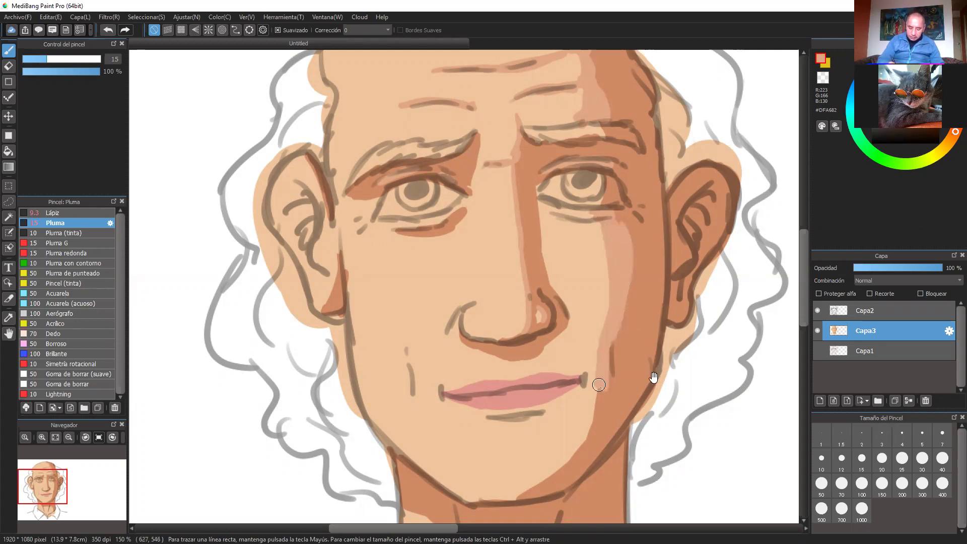
{"action": "scroll", "coordinate": [611, 323], "scroll_direction": "down", "scroll_amount": 3}
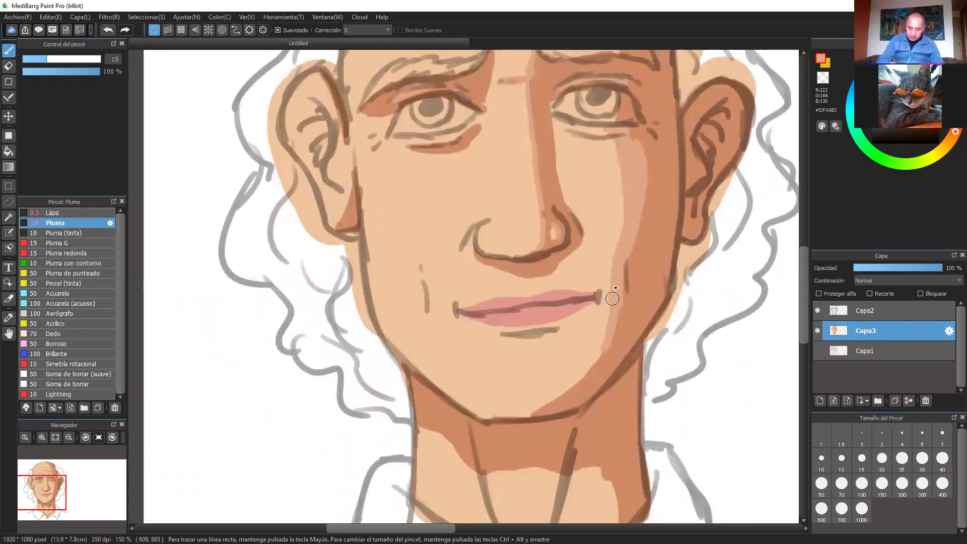
{"action": "mouse_move", "coordinate": [501, 418]}
{"action": "left_mouse_down"}
{"action": "mouse_move", "coordinate": [573, 402]}
{"action": "mouse_move", "coordinate": [556, 402]}
{"action": "mouse_move", "coordinate": [585, 373]}
{"action": "mouse_move", "coordinate": [574, 398]}
{"action": "left_mouse_up"}
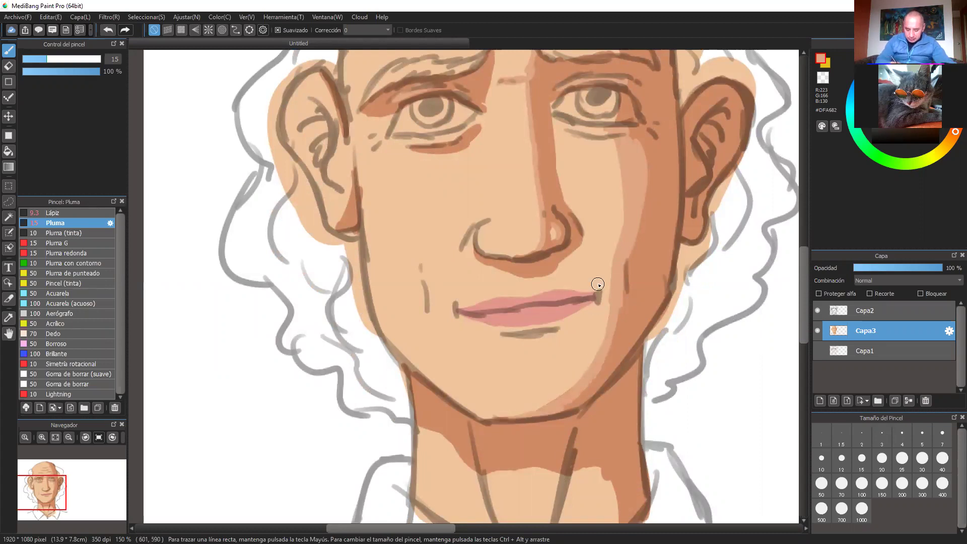
{"action": "mouse_move", "coordinate": [639, 271]}
{"action": "left_mouse_down"}
{"action": "mouse_move", "coordinate": [649, 247]}
{"action": "mouse_move", "coordinate": [642, 277]}
{"action": "left_mouse_up"}
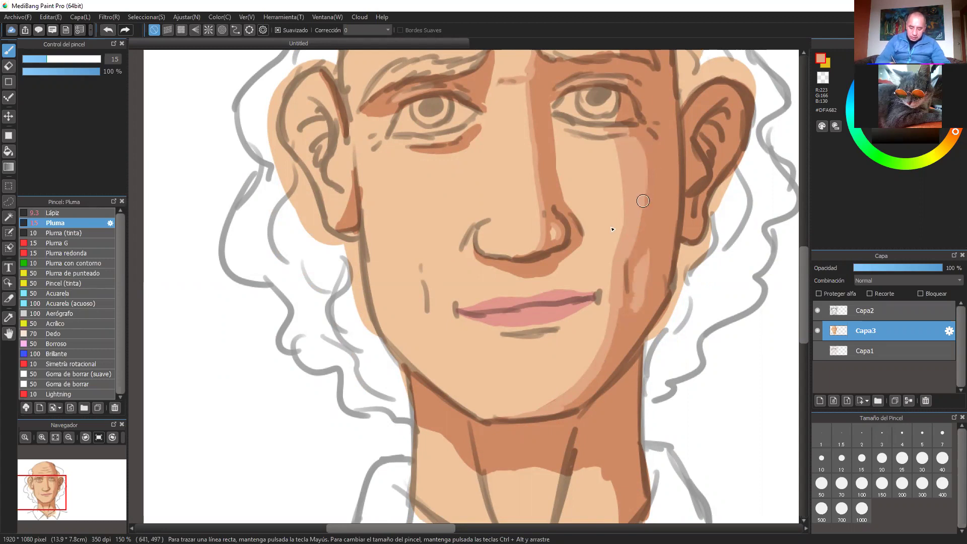
Paint a small shadow beneath the lower lip with the shadow tone #CE8A64.
{"action": "mouse_move", "coordinate": [503, 337]}
{"action": "left_mouse_down"}
{"action": "mouse_move", "coordinate": [552, 332]}
{"action": "mouse_move", "coordinate": [494, 334]}
{"action": "mouse_move", "coordinate": [559, 327]}
{"action": "left_mouse_up"}
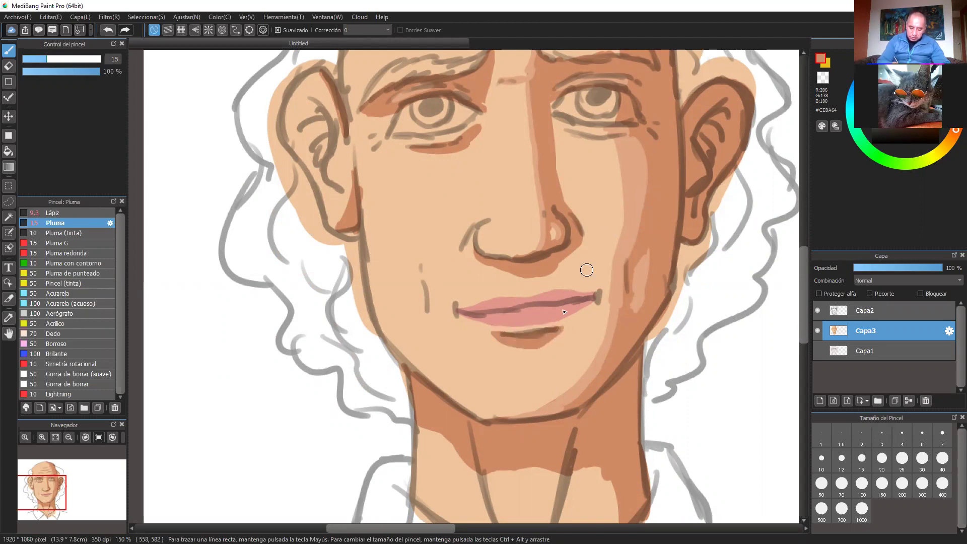
{"action": "mouse_move", "coordinate": [655, 201]}
{"action": "left_mouse_down"}
{"action": "mouse_move", "coordinate": [672, 265]}
{"action": "mouse_move", "coordinate": [699, 311]}
{"action": "left_mouse_up"}
{"action": "key", "text": "ctrl+plus"}
{"action": "key", "text": "ctrl+plus"}
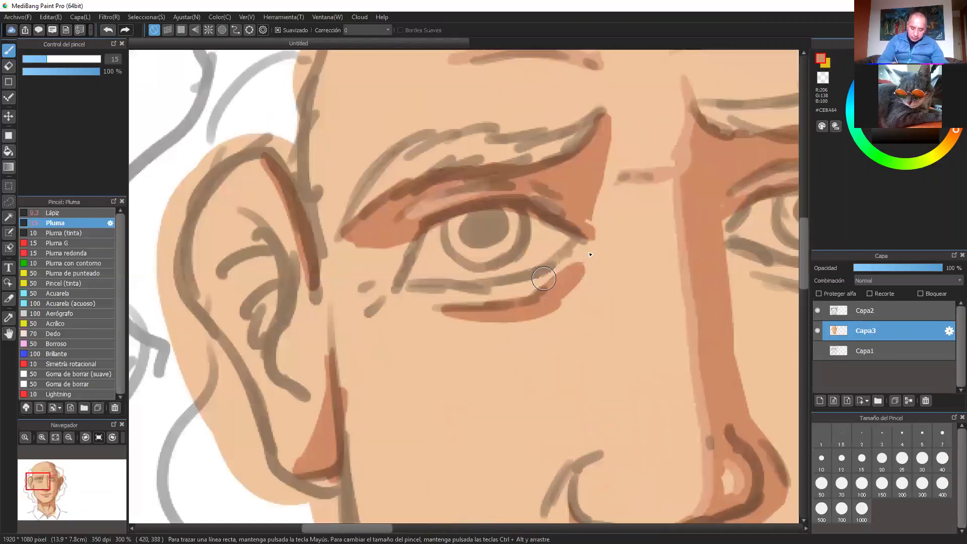
Trim the shadow beneath the unshaded-side eye with skin tone #EEC49C, and soften its edge with mid tone #DFA682.
{"action": "left_click", "coordinate": [588, 288], "text": "alt"}
{"action": "mouse_move", "coordinate": [588, 272]}
{"action": "left_mouse_down"}
{"action": "mouse_move", "coordinate": [533, 324]}
{"action": "mouse_move", "coordinate": [503, 332]}
{"action": "left_mouse_up"}
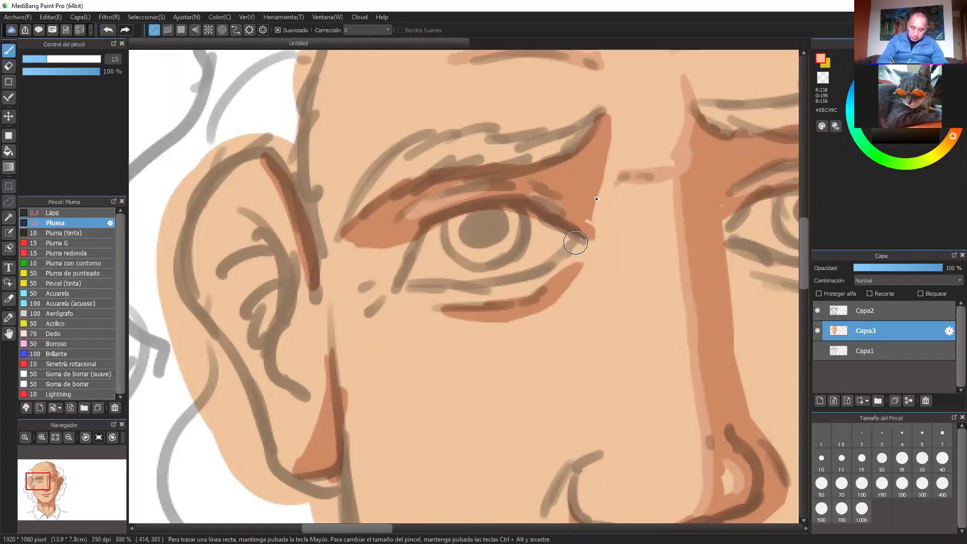
{"action": "left_click", "coordinate": [429, 205], "text": "alt"}
{"action": "left_click_drag", "start_coordinate": [436, 304], "coordinate": [516, 300]}
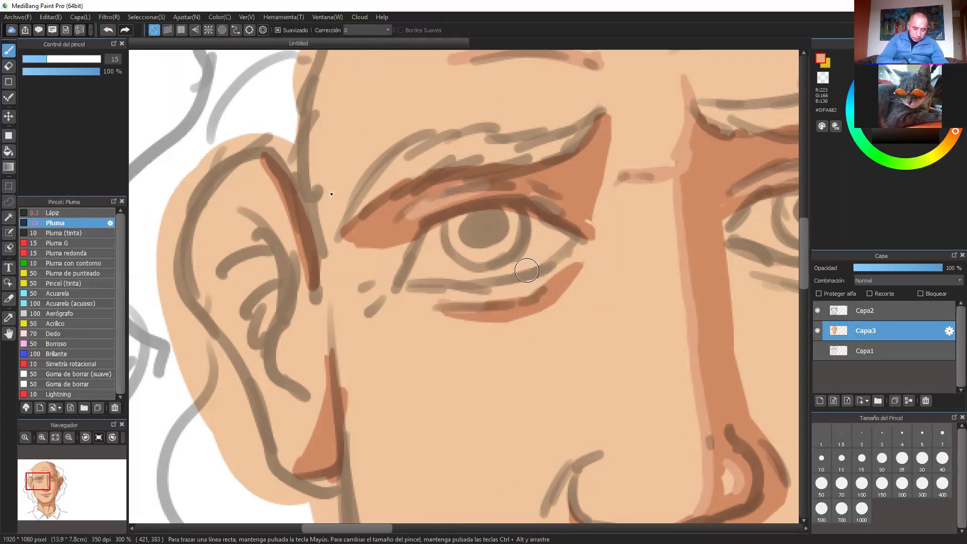
{"action": "left_click", "coordinate": [108, 30]}
{"action": "mouse_move", "coordinate": [436, 301]}
{"action": "left_mouse_down"}
{"action": "mouse_move", "coordinate": [549, 284]}
{"action": "mouse_move", "coordinate": [533, 293]}
{"action": "mouse_move", "coordinate": [574, 266]}
{"action": "left_mouse_up"}
{"action": "scroll", "coordinate": [625, 232], "scroll_direction": "down", "scroll_amount": 3}
{"action": "scroll", "coordinate": [626, 231], "scroll_direction": "down", "scroll_amount": 1}
{"action": "scroll", "coordinate": [552, 263], "scroll_direction": "up", "scroll_amount": 1}
{"action": "scroll", "coordinate": [552, 264], "scroll_direction": "up", "scroll_amount": 3}
Paint mid tone #DFA682 along the lit-side ear's shadow edge down to the lobe and on its inner folds.
{"action": "mouse_move", "coordinate": [244, 161]}
{"action": "left_mouse_down"}
{"action": "mouse_move", "coordinate": [296, 254]}
{"action": "mouse_move", "coordinate": [289, 224]}
{"action": "mouse_move", "coordinate": [324, 355]}
{"action": "mouse_move", "coordinate": [313, 284]}
{"action": "mouse_move", "coordinate": [321, 395]}
{"action": "mouse_move", "coordinate": [319, 305]}
{"action": "mouse_move", "coordinate": [292, 458]}
{"action": "mouse_move", "coordinate": [320, 414]}
{"action": "left_mouse_up"}
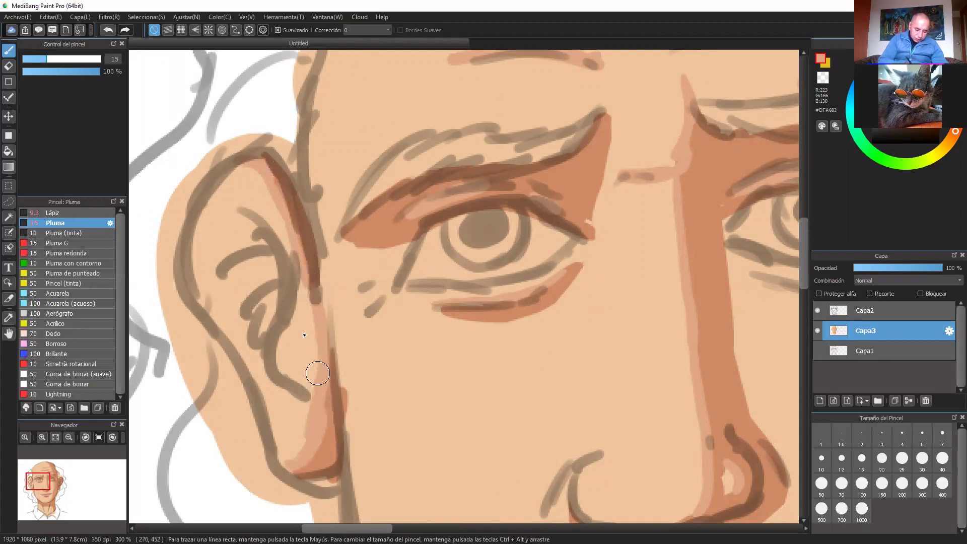
{"action": "mouse_move", "coordinate": [267, 257]}
{"action": "left_mouse_down"}
{"action": "mouse_move", "coordinate": [236, 258]}
{"action": "mouse_move", "coordinate": [221, 270]}
{"action": "mouse_move", "coordinate": [267, 249]}
{"action": "mouse_move", "coordinate": [278, 254]}
{"action": "left_mouse_up"}
{"action": "mouse_move", "coordinate": [231, 207]}
{"action": "left_mouse_down"}
{"action": "mouse_move", "coordinate": [270, 249]}
{"action": "mouse_move", "coordinate": [270, 276]}
{"action": "left_mouse_up"}
{"action": "left_click_drag", "start_coordinate": [240, 308], "coordinate": [268, 286]}
{"action": "left_click_drag", "start_coordinate": [262, 323], "coordinate": [274, 310]}
{"action": "left_click_drag", "start_coordinate": [266, 253], "coordinate": [263, 333]}
Hide and reshow the line layer Capa2 to examine the flat colour shapes of the whole portrait.
{"action": "key", "text": "ctrl+minus"}
{"action": "key", "text": "ctrl+minus"}
{"action": "scroll", "coordinate": [659, 228], "scroll_direction": "down", "scroll_amount": 2}
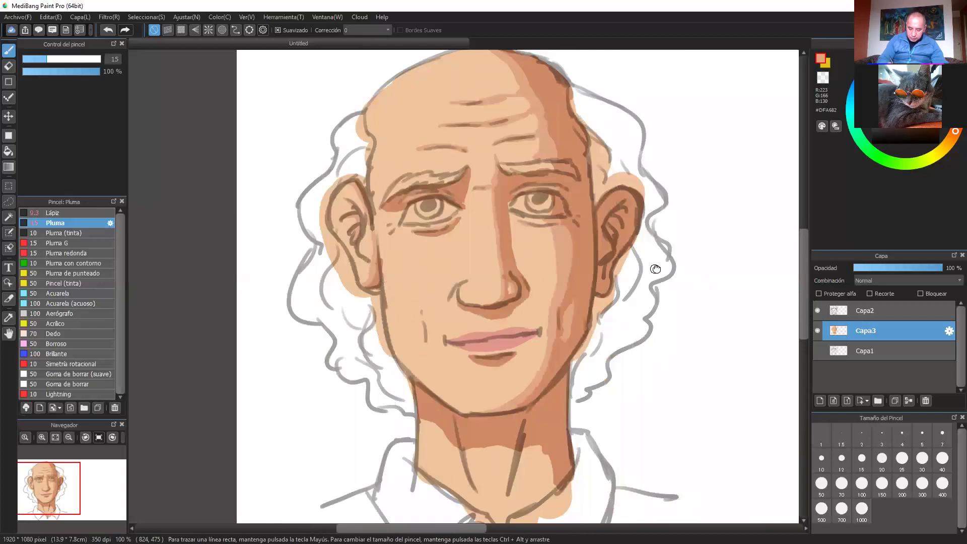
{"action": "left_click", "coordinate": [817, 310]}
{"action": "left_click", "coordinate": [821, 312]}
{"action": "left_click", "coordinate": [820, 311]}
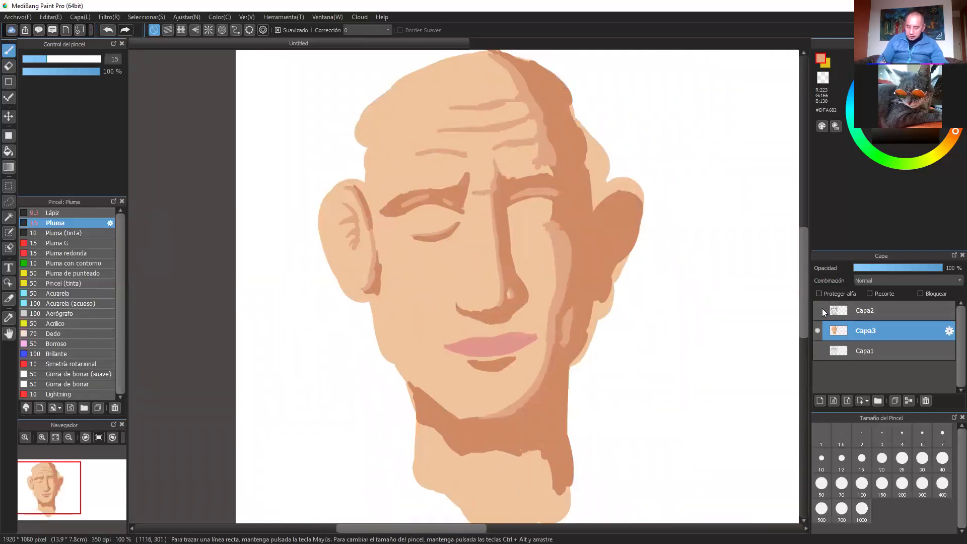
{"action": "left_click", "coordinate": [819, 310]}
{"action": "left_click", "coordinate": [819, 309]}
{"action": "left_click", "coordinate": [819, 309]}
Paint mid-tone #DFA682 patches inside the shaded ear, along its upper rim and around the inner folds.
{"action": "scroll", "coordinate": [749, 293], "scroll_direction": "up", "scroll_amount": 2}
{"action": "left_click_drag", "start_coordinate": [742, 279], "coordinate": [652, 348]}
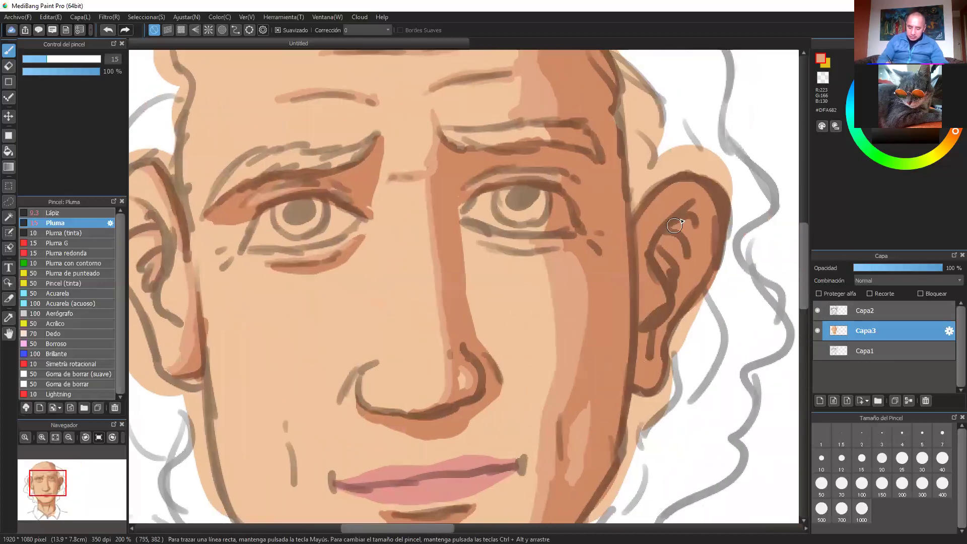
{"action": "left_click_drag", "start_coordinate": [645, 224], "coordinate": [687, 183]}
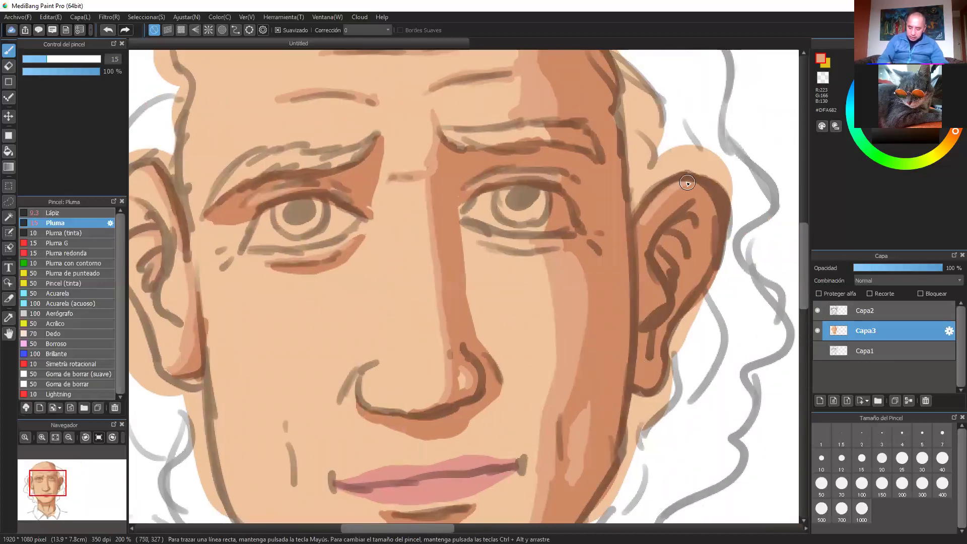
{"action": "mouse_move", "coordinate": [650, 271]}
{"action": "left_mouse_down"}
{"action": "mouse_move", "coordinate": [647, 300]}
{"action": "mouse_move", "coordinate": [660, 282]}
{"action": "left_mouse_up"}
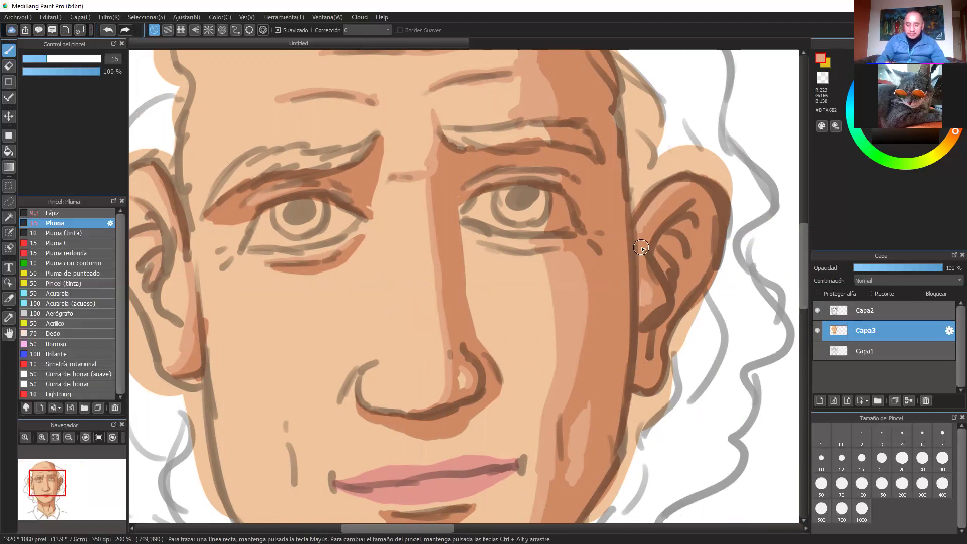
{"action": "left_click_drag", "start_coordinate": [687, 272], "coordinate": [687, 267]}
Extend the mid tone #DFA682 along the forehead's shadow edge up towards the crown.
{"action": "left_click_drag", "start_coordinate": [612, 283], "coordinate": [685, 348]}
{"action": "left_click_drag", "start_coordinate": [660, 223], "coordinate": [695, 357]}
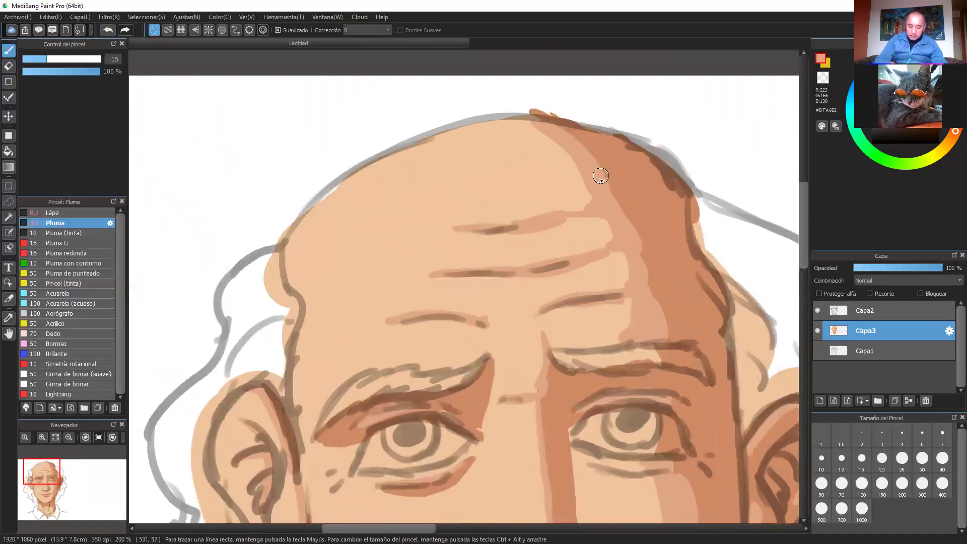
{"action": "mouse_move", "coordinate": [548, 130]}
{"action": "left_mouse_down"}
{"action": "mouse_move", "coordinate": [585, 183]}
{"action": "mouse_move", "coordinate": [582, 206]}
{"action": "left_mouse_up"}
{"action": "mouse_move", "coordinate": [585, 141]}
{"action": "left_mouse_down"}
{"action": "mouse_move", "coordinate": [628, 219]}
{"action": "mouse_move", "coordinate": [635, 253]}
{"action": "mouse_move", "coordinate": [600, 216]}
{"action": "mouse_move", "coordinate": [608, 240]}
{"action": "mouse_move", "coordinate": [637, 256]}
{"action": "mouse_move", "coordinate": [674, 330]}
{"action": "left_mouse_up"}
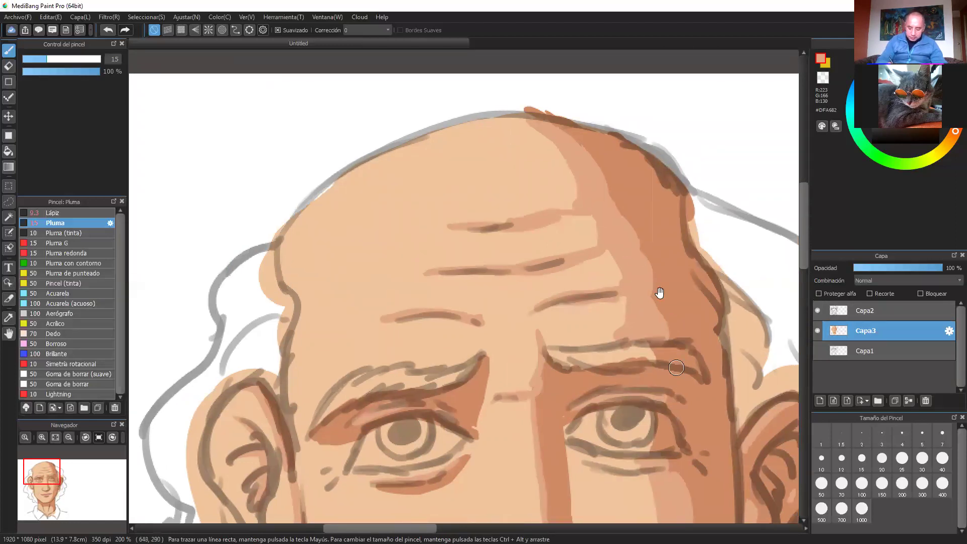
Try mid-tone strokes along the neck tendon and the lower edge of the chin's cast shadow, then undo them.
{"action": "left_click_drag", "start_coordinate": [658, 293], "coordinate": [621, 179]}
{"action": "key", "text": "ctrl+minus"}
{"action": "scroll", "coordinate": [633, 211], "scroll_direction": "down", "scroll_amount": 4}
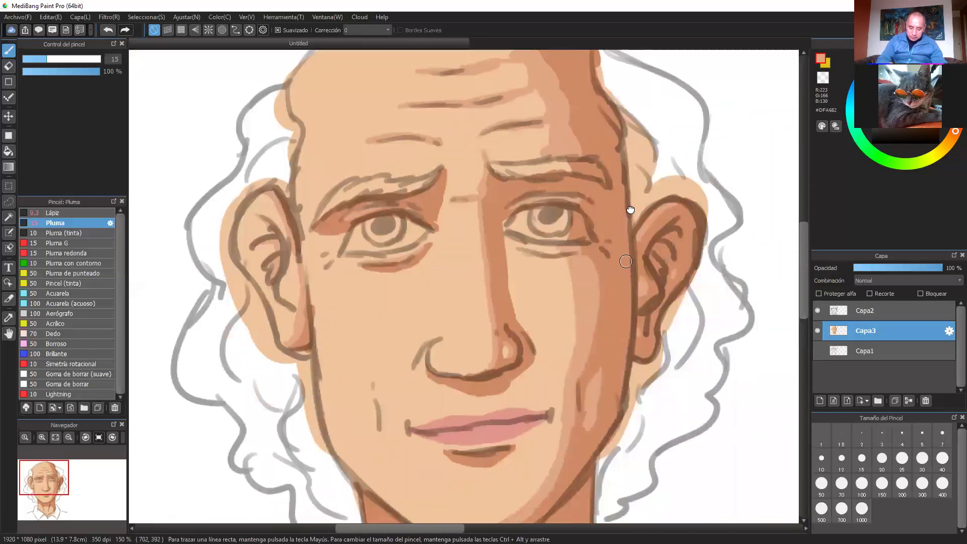
{"action": "scroll", "coordinate": [640, 245], "scroll_direction": "down", "scroll_amount": 2}
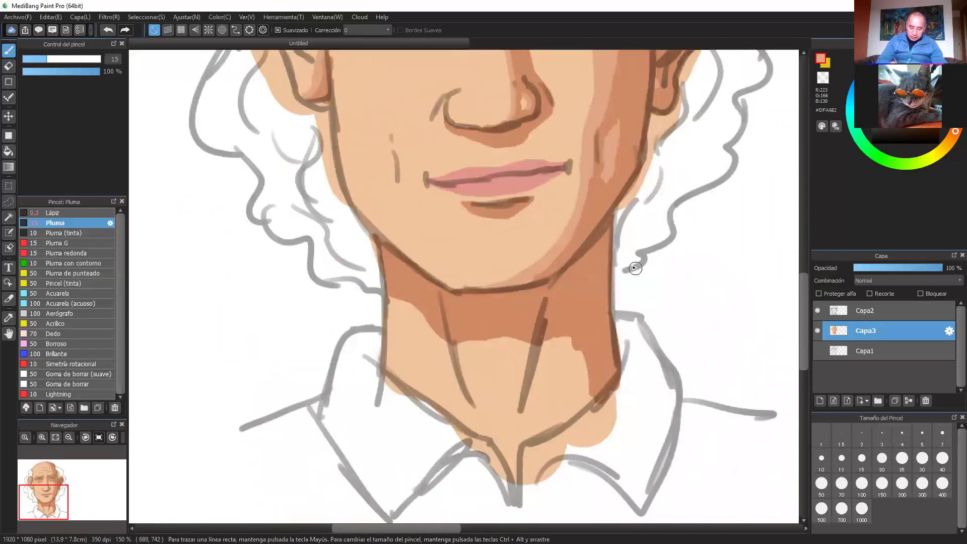
{"action": "left_click_drag", "start_coordinate": [531, 337], "coordinate": [517, 407]}
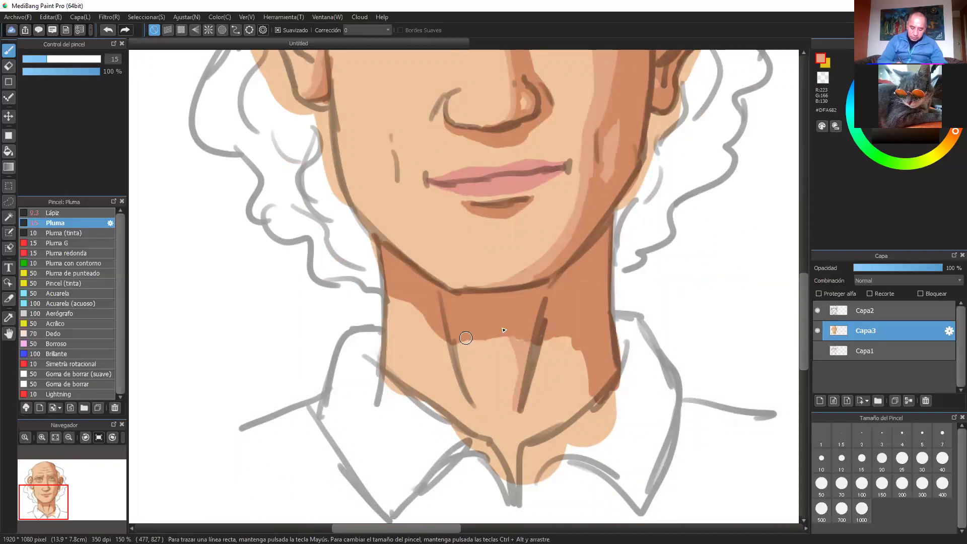
{"action": "left_click_drag", "start_coordinate": [482, 338], "coordinate": [520, 345]}
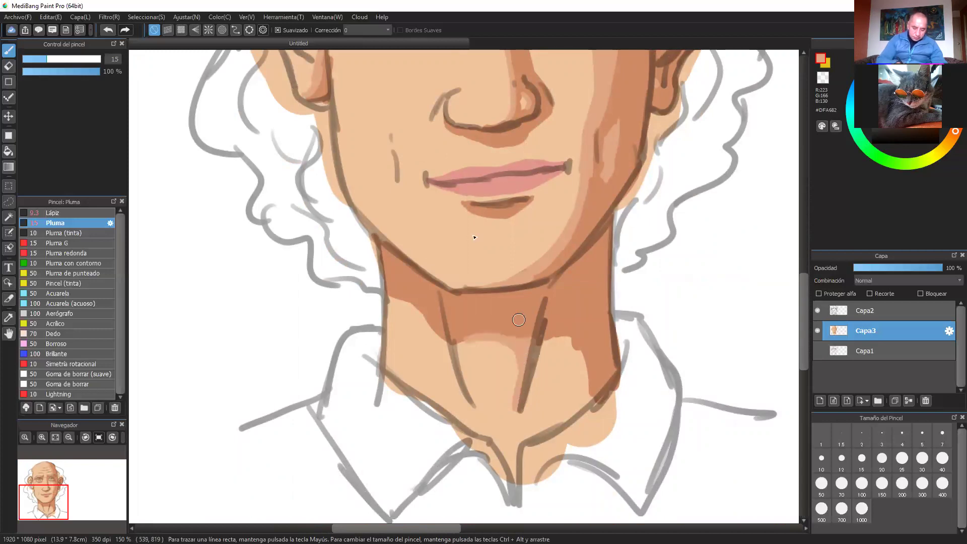
{"action": "left_click", "coordinate": [108, 29]}
{"action": "left_click", "coordinate": [108, 30]}
Paint mid tone #DFA682 along the shaded side of the neck and across its base above the collar opening.
{"action": "mouse_move", "coordinate": [520, 363]}
{"action": "left_mouse_down"}
{"action": "mouse_move", "coordinate": [528, 344]}
{"action": "mouse_move", "coordinate": [579, 382]}
{"action": "mouse_move", "coordinate": [574, 345]}
{"action": "mouse_move", "coordinate": [577, 407]}
{"action": "mouse_move", "coordinate": [546, 427]}
{"action": "mouse_move", "coordinate": [553, 421]}
{"action": "left_mouse_up"}
{"action": "left_click_drag", "start_coordinate": [444, 340], "coordinate": [489, 440]}
{"action": "mouse_move", "coordinate": [415, 388]}
{"action": "left_mouse_down"}
{"action": "mouse_move", "coordinate": [461, 420]}
{"action": "mouse_move", "coordinate": [492, 427]}
{"action": "mouse_move", "coordinate": [572, 418]}
{"action": "left_mouse_up"}
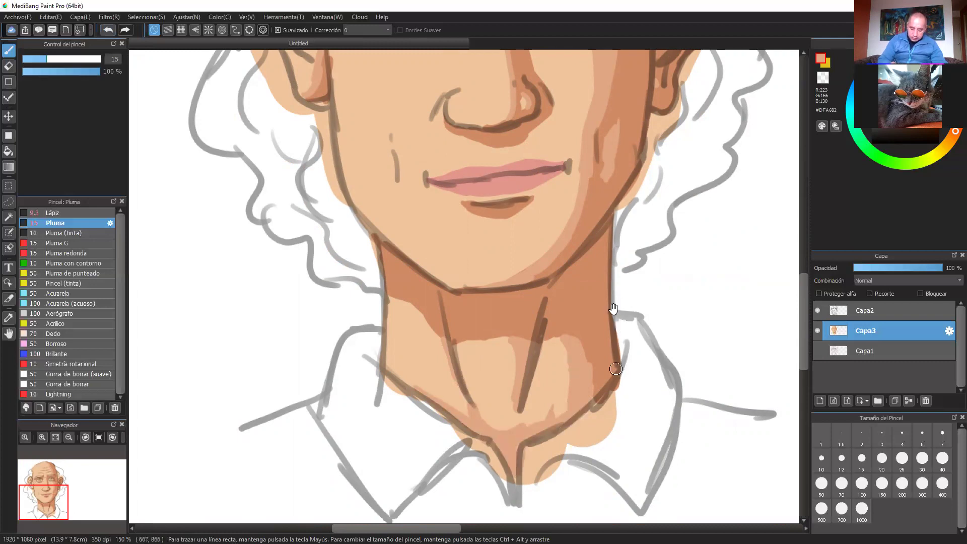
{"action": "scroll", "coordinate": [533, 364], "scroll_direction": "down", "scroll_amount": 3}
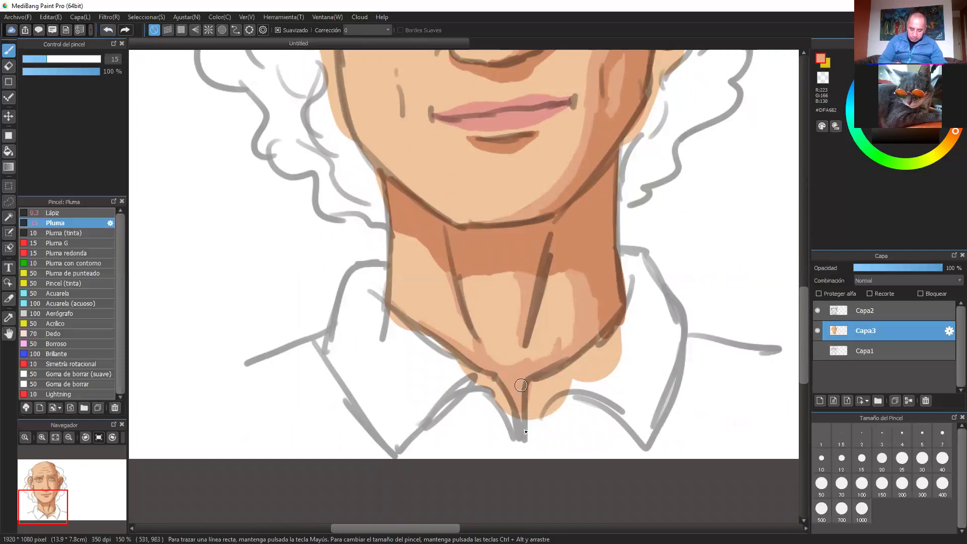
{"action": "left_click_drag", "start_coordinate": [566, 326], "coordinate": [567, 334]}
Recolour the upper and lower lips with a bucket fill of #E1A78B.
{"action": "left_click_drag", "start_coordinate": [684, 66], "coordinate": [656, 206]}
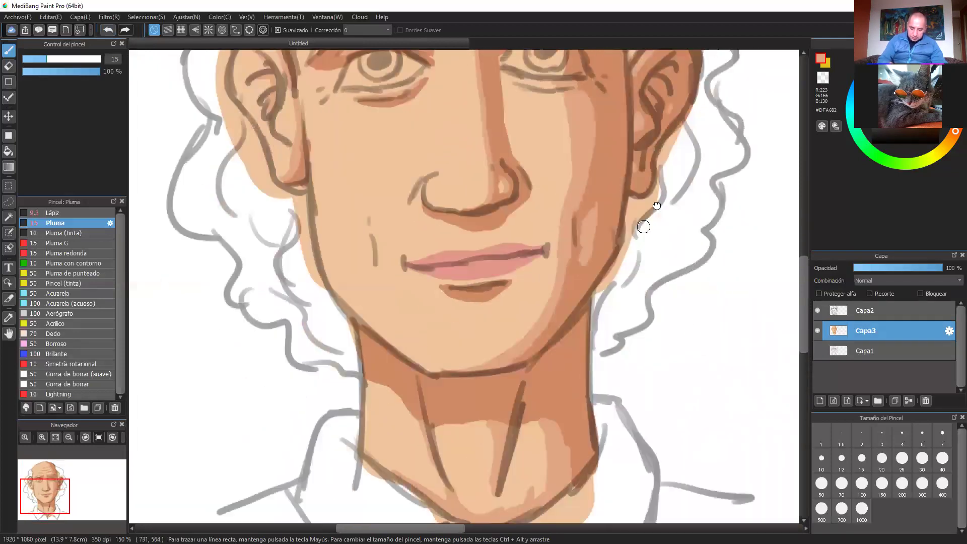
{"action": "scroll", "coordinate": [669, 230], "scroll_direction": "down", "scroll_amount": 4}
{"action": "scroll", "coordinate": [669, 229], "scroll_direction": "up", "scroll_amount": 2}
{"action": "scroll", "coordinate": [668, 231], "scroll_direction": "up", "scroll_amount": 4}
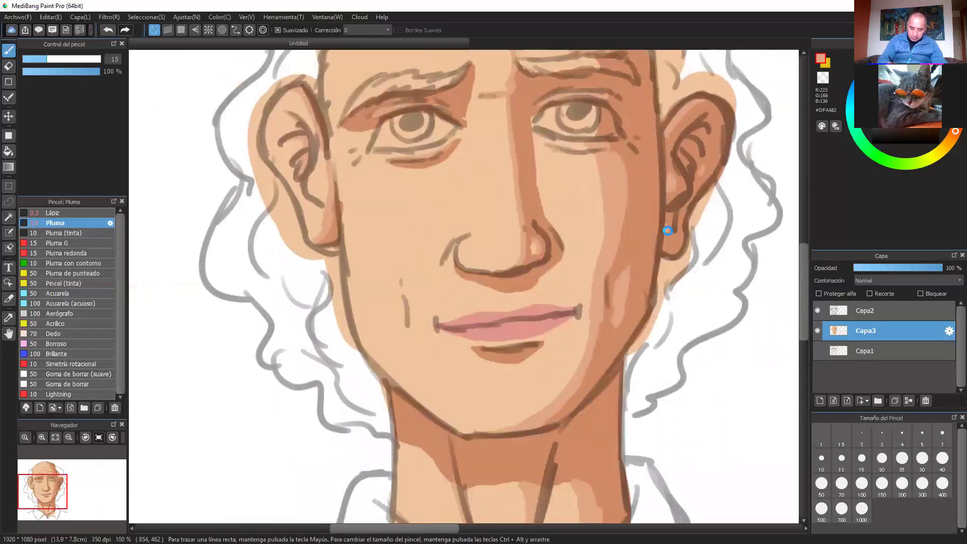
{"action": "scroll", "coordinate": [660, 216], "scroll_direction": "down", "scroll_amount": 2}
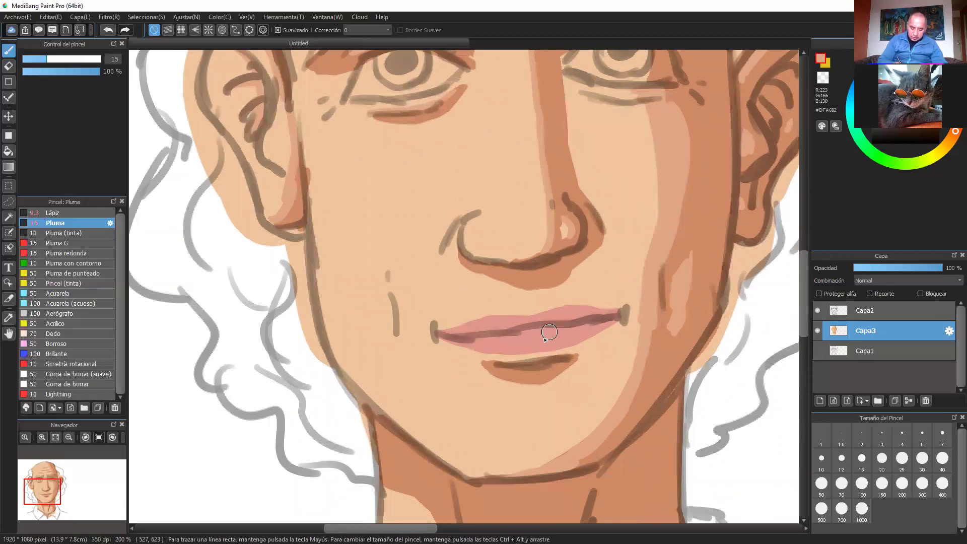
{"action": "scroll", "coordinate": [539, 334], "scroll_direction": "up", "scroll_amount": 5}
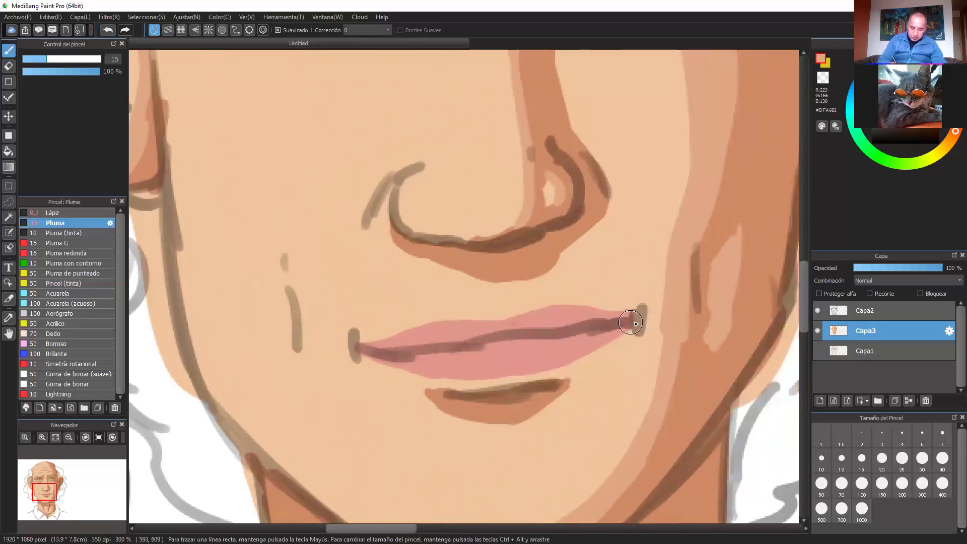
{"action": "scroll", "coordinate": [705, 275], "scroll_direction": "down", "scroll_amount": 2}
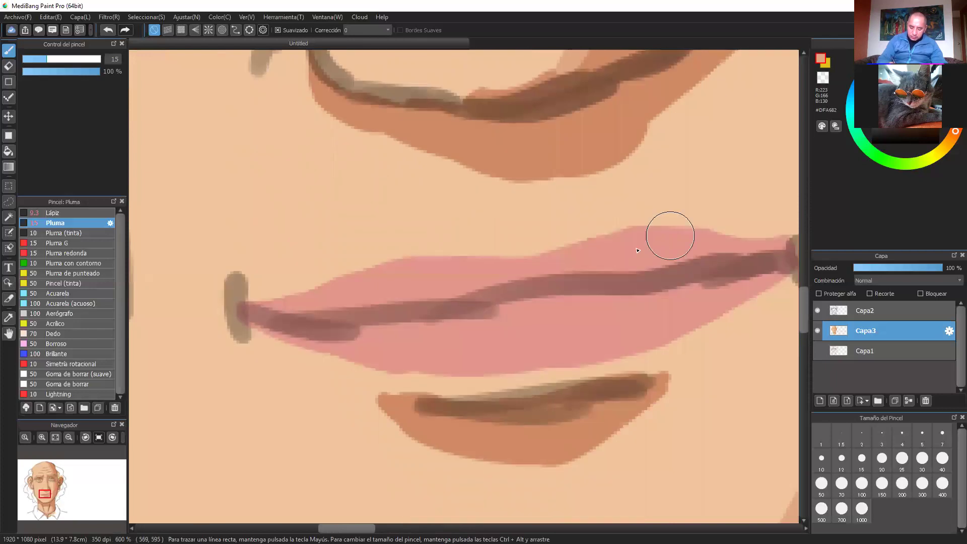
{"action": "left_click", "coordinate": [650, 254], "text": "alt"}
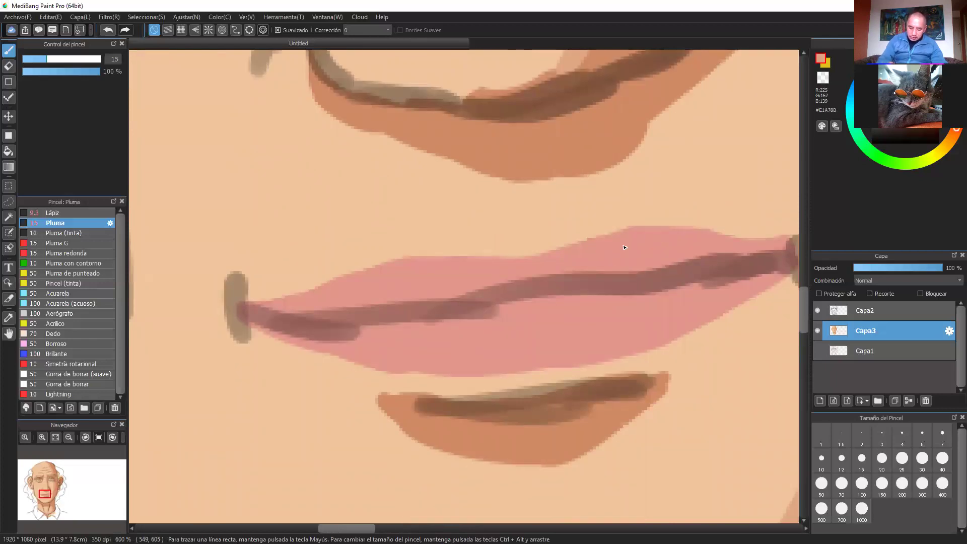
{"action": "left_click", "coordinate": [9, 152]}
{"action": "left_click", "coordinate": [522, 271]}
{"action": "left_click", "coordinate": [579, 331]}
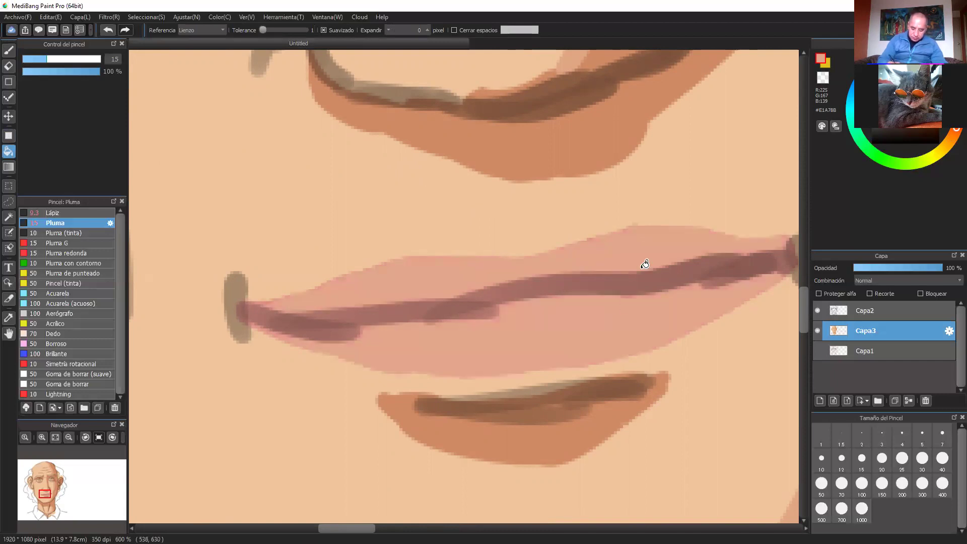
Hide the line layer Capa2, fill the remaining pink area of the lips with #E1A78B, and show the layer again.
{"action": "scroll", "coordinate": [655, 254], "scroll_direction": "down", "scroll_amount": 2}
{"action": "scroll", "coordinate": [657, 252], "scroll_direction": "down", "scroll_amount": 3}
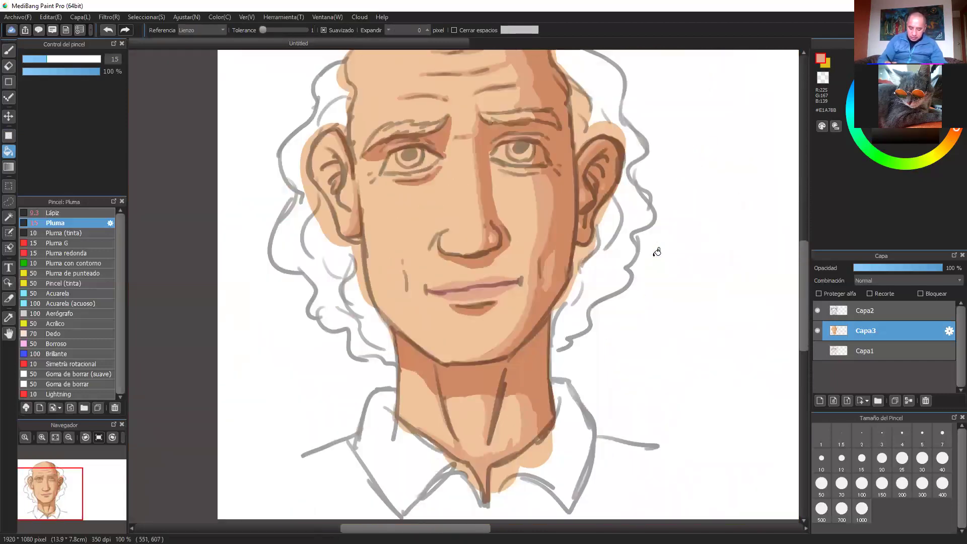
{"action": "mouse_move", "coordinate": [670, 223]}
{"action": "left_mouse_down"}
{"action": "mouse_move", "coordinate": [690, 265]}
{"action": "mouse_move", "coordinate": [705, 264]}
{"action": "mouse_move", "coordinate": [707, 233]}
{"action": "left_mouse_up"}
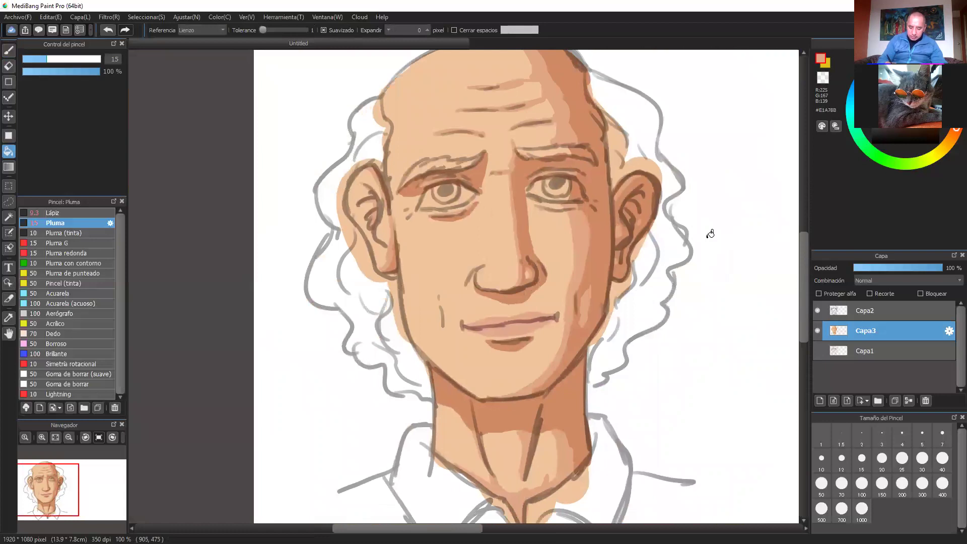
{"action": "scroll", "coordinate": [767, 244], "scroll_direction": "up", "scroll_amount": 1}
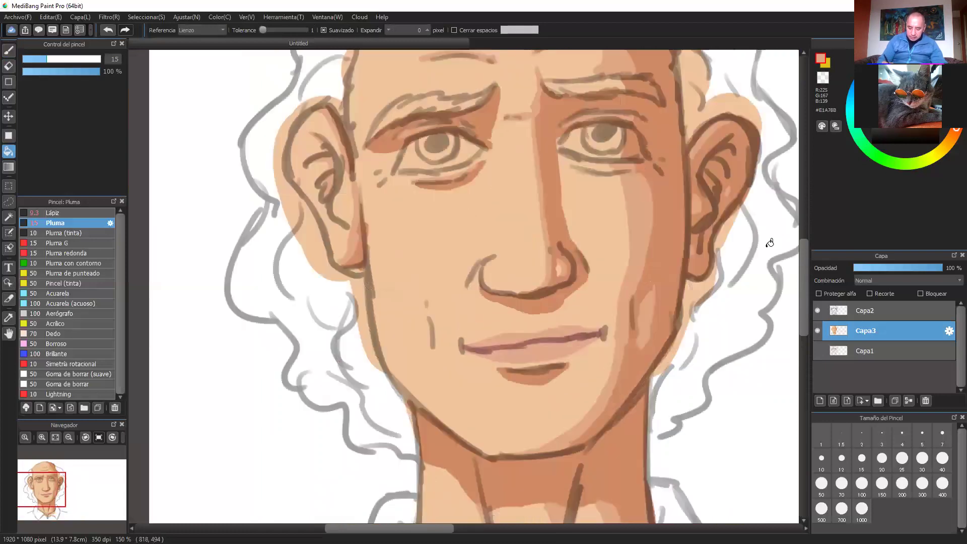
{"action": "left_click", "coordinate": [817, 311]}
{"action": "scroll", "coordinate": [766, 306], "scroll_direction": "down", "scroll_amount": 1}
{"action": "scroll", "coordinate": [766, 306], "scroll_direction": "up", "scroll_amount": 1}
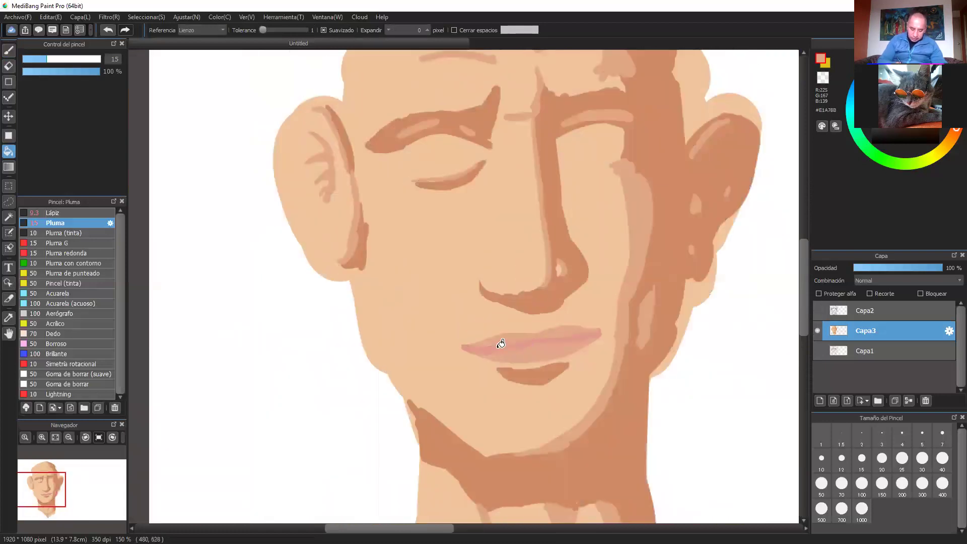
{"action": "left_click", "coordinate": [501, 351]}
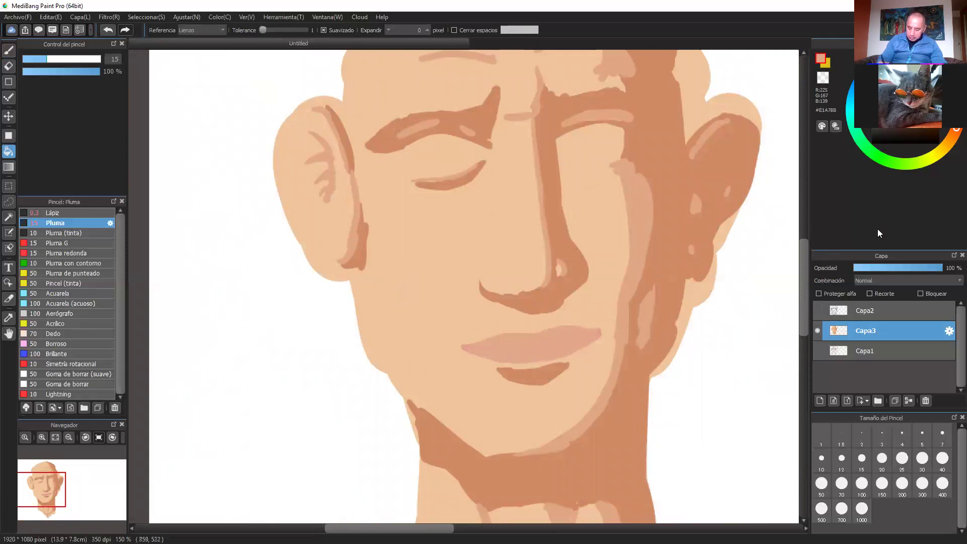
{"action": "left_click", "coordinate": [818, 310]}
Select the line layer Capa2 and lower its opacity to 16%, with the Pluma brush set to #D18971 and size 5.6.
{"action": "scroll", "coordinate": [709, 347], "scroll_direction": "up", "scroll_amount": 2}
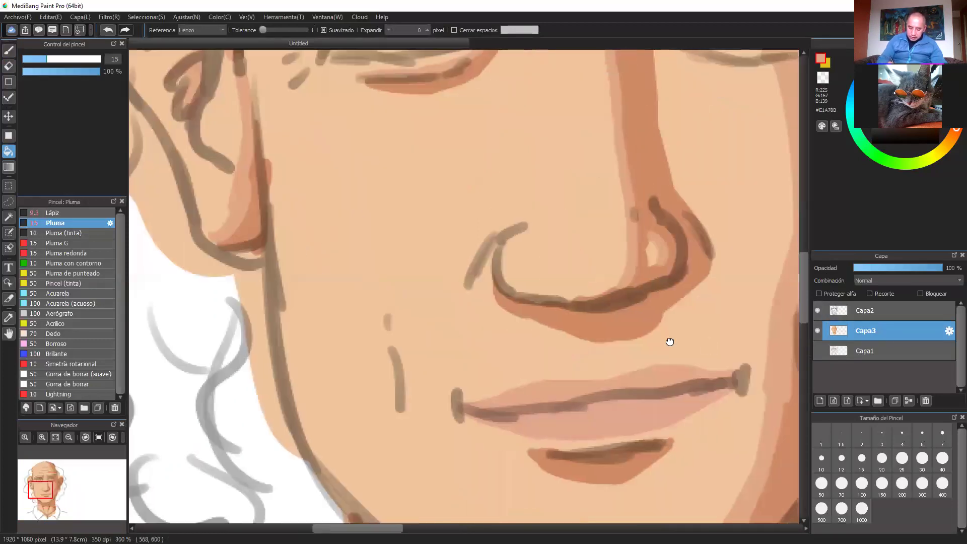
{"action": "left_click_drag", "start_coordinate": [670, 342], "coordinate": [613, 201]}
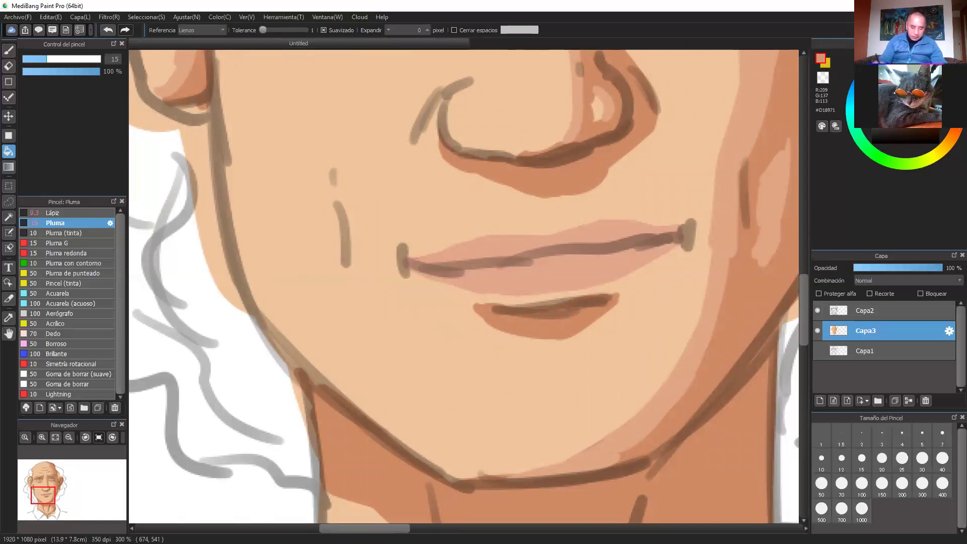
{"action": "key", "text": "b"}
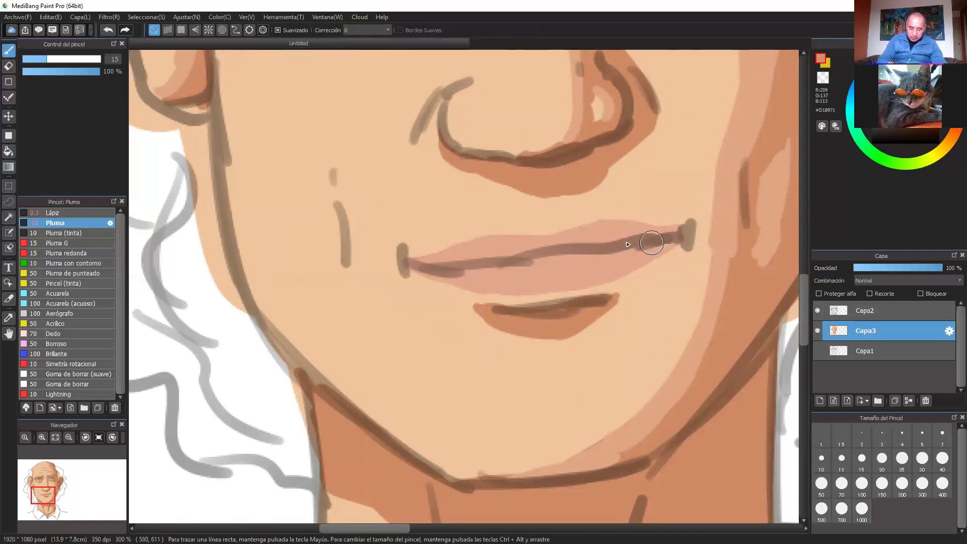
{"action": "left_click", "coordinate": [862, 310]}
{"action": "left_click", "coordinate": [867, 267]}
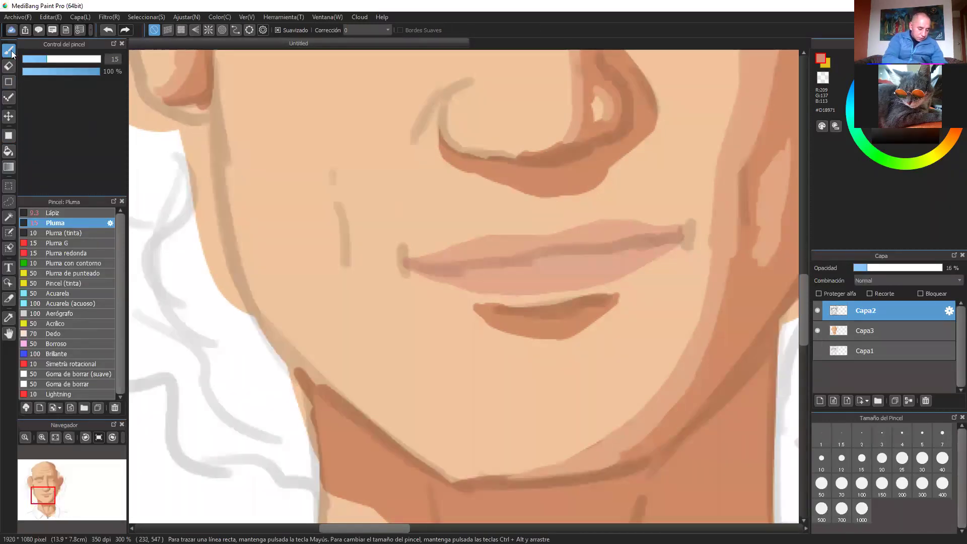
{"action": "left_click", "coordinate": [29, 59]}
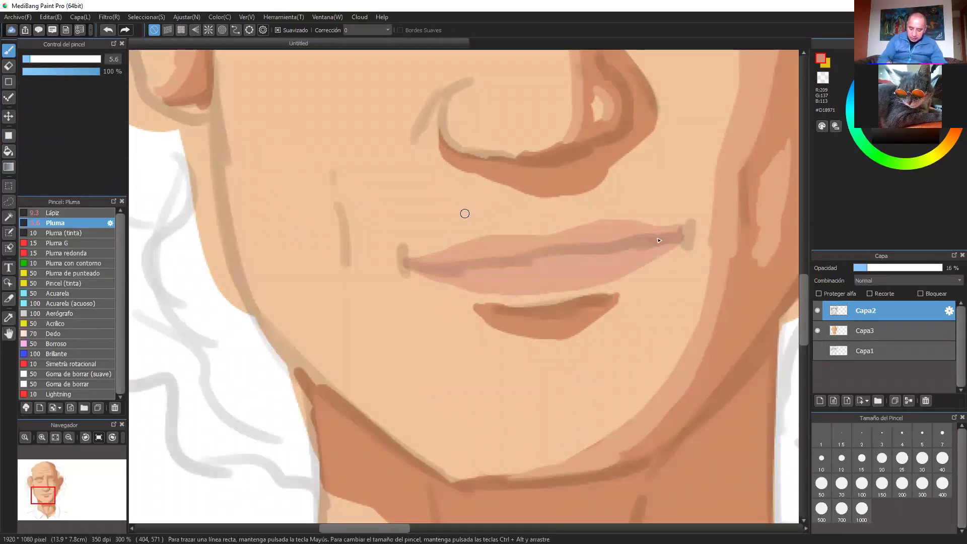
Try a #D18971 line along the parting of the lips from corner to corner, then undo it.
{"action": "key", "text": "ctrl+plus"}
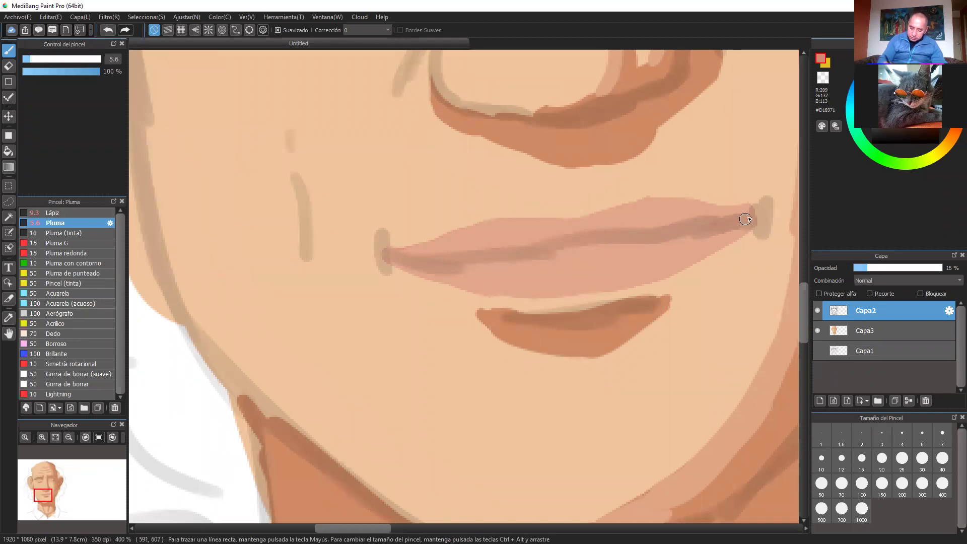
{"action": "mouse_move", "coordinate": [750, 217]}
{"action": "left_mouse_down"}
{"action": "mouse_move", "coordinate": [489, 256]}
{"action": "mouse_move", "coordinate": [388, 254]}
{"action": "left_mouse_up"}
{"action": "key", "text": "ctrl+z"}
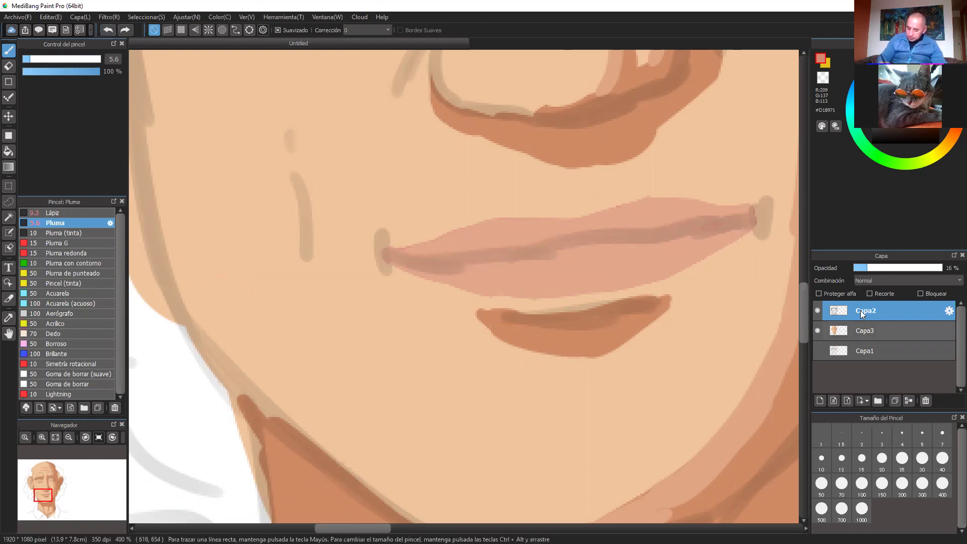
Select the colour layer Capa3 and try a #D3826B line along the parting of the lips, then undo it.
{"action": "left_click", "coordinate": [862, 331]}
{"action": "left_click", "coordinate": [606, 265], "text": "alt"}
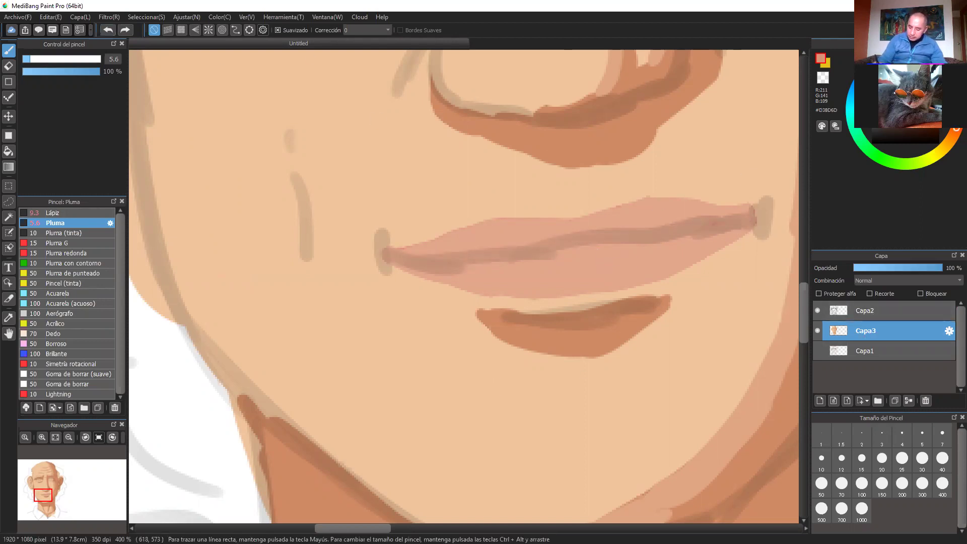
{"action": "mouse_move", "coordinate": [747, 207]}
{"action": "left_mouse_down"}
{"action": "mouse_move", "coordinate": [723, 221]}
{"action": "mouse_move", "coordinate": [752, 217]}
{"action": "mouse_move", "coordinate": [708, 222]}
{"action": "mouse_move", "coordinate": [753, 219]}
{"action": "mouse_move", "coordinate": [669, 234]}
{"action": "mouse_move", "coordinate": [386, 251]}
{"action": "left_mouse_up"}
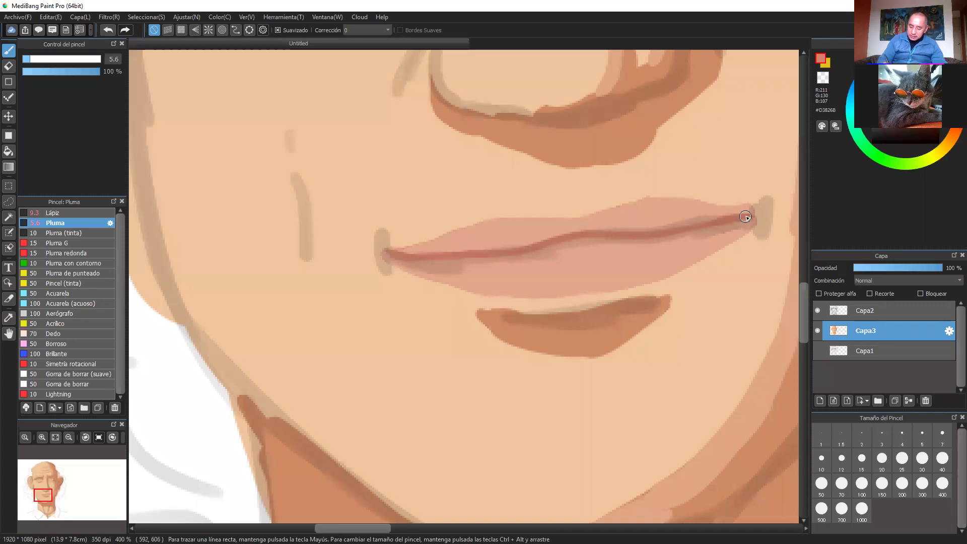
{"action": "left_click", "coordinate": [109, 29]}
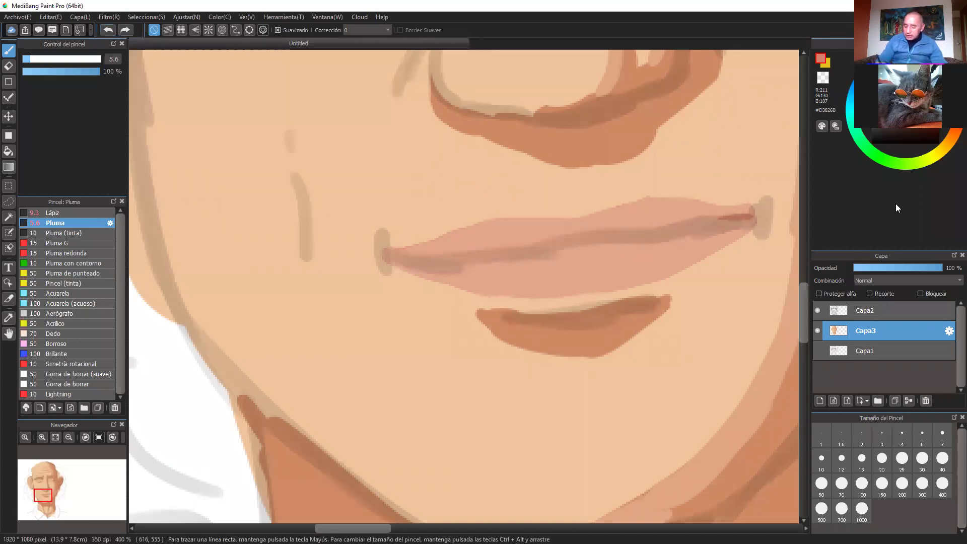
Sample #D58A71, try strokes along the parting from the left mouth corner to the middle, and undo them.
{"action": "left_click", "coordinate": [662, 258], "text": "alt"}
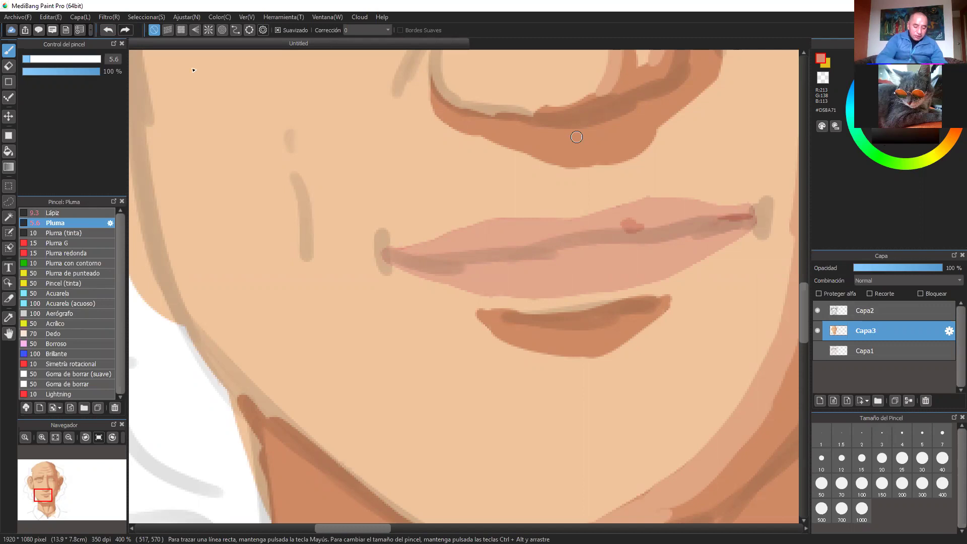
{"action": "left_click_drag", "start_coordinate": [394, 255], "coordinate": [536, 252]}
{"action": "left_click_drag", "start_coordinate": [413, 257], "coordinate": [610, 242]}
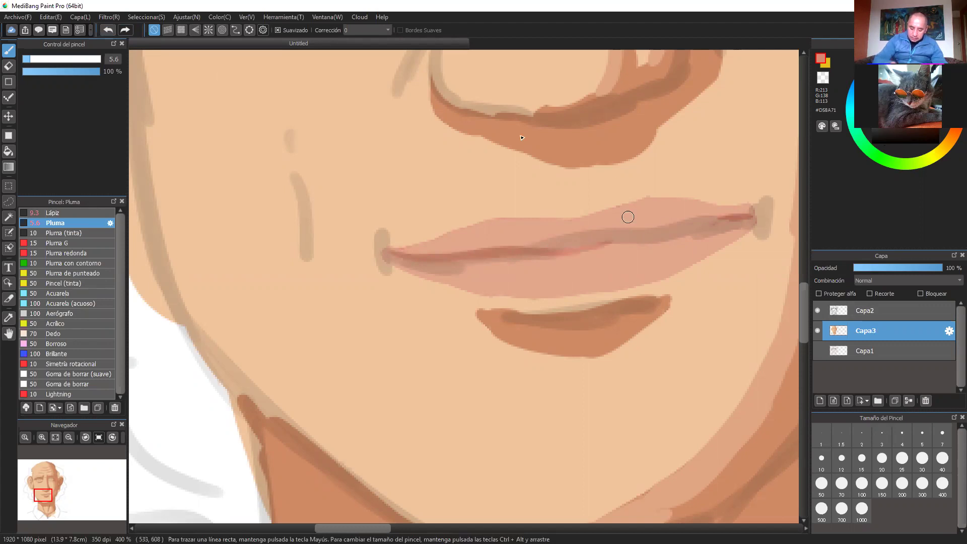
{"action": "left_click", "coordinate": [109, 30]}
{"action": "left_click", "coordinate": [109, 30]}
{"action": "left_click", "coordinate": [109, 29]}
{"action": "left_click", "coordinate": [109, 30]}
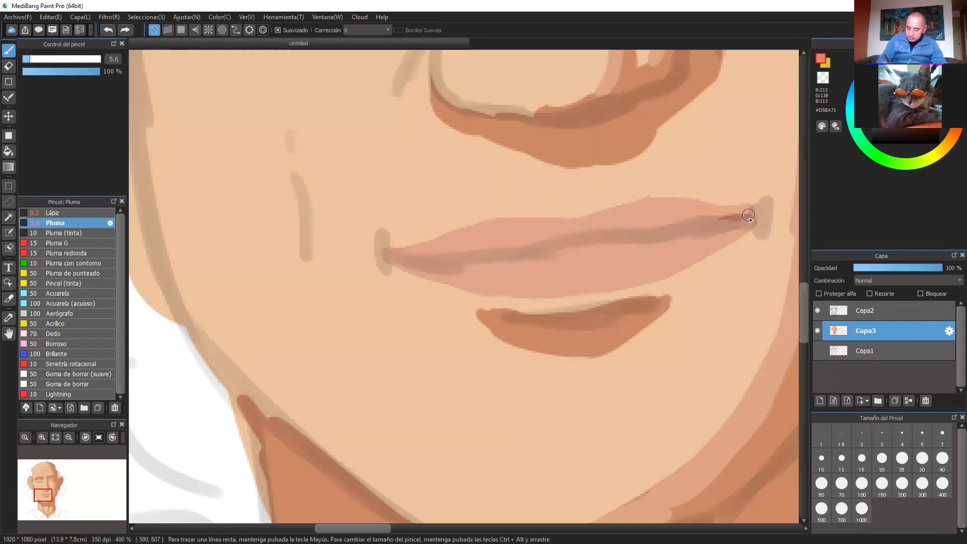
Draw the parting of the lips from corner to corner and shade the lower lip's bottom edge with #D58A71.
{"action": "left_click_drag", "start_coordinate": [556, 250], "coordinate": [748, 220]}
{"action": "mouse_move", "coordinate": [562, 250]}
{"action": "left_mouse_down"}
{"action": "mouse_move", "coordinate": [395, 257]}
{"action": "mouse_move", "coordinate": [419, 261]}
{"action": "left_mouse_up"}
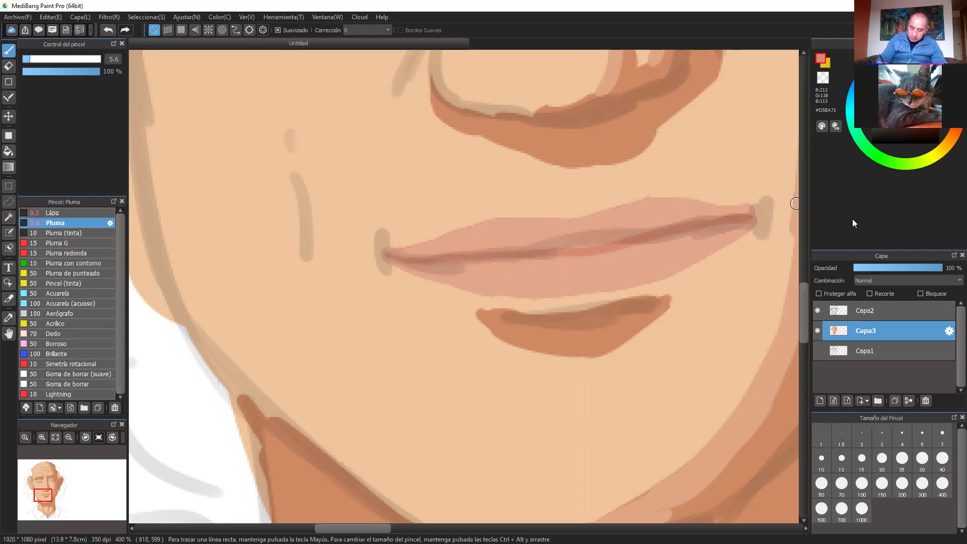
{"action": "mouse_move", "coordinate": [464, 291]}
{"action": "left_mouse_down"}
{"action": "mouse_move", "coordinate": [571, 290]}
{"action": "mouse_move", "coordinate": [504, 285]}
{"action": "mouse_move", "coordinate": [670, 276]}
{"action": "mouse_move", "coordinate": [459, 284]}
{"action": "mouse_move", "coordinate": [502, 296]}
{"action": "mouse_move", "coordinate": [482, 291]}
{"action": "mouse_move", "coordinate": [662, 275]}
{"action": "mouse_move", "coordinate": [598, 289]}
{"action": "mouse_move", "coordinate": [727, 249]}
{"action": "left_mouse_up"}
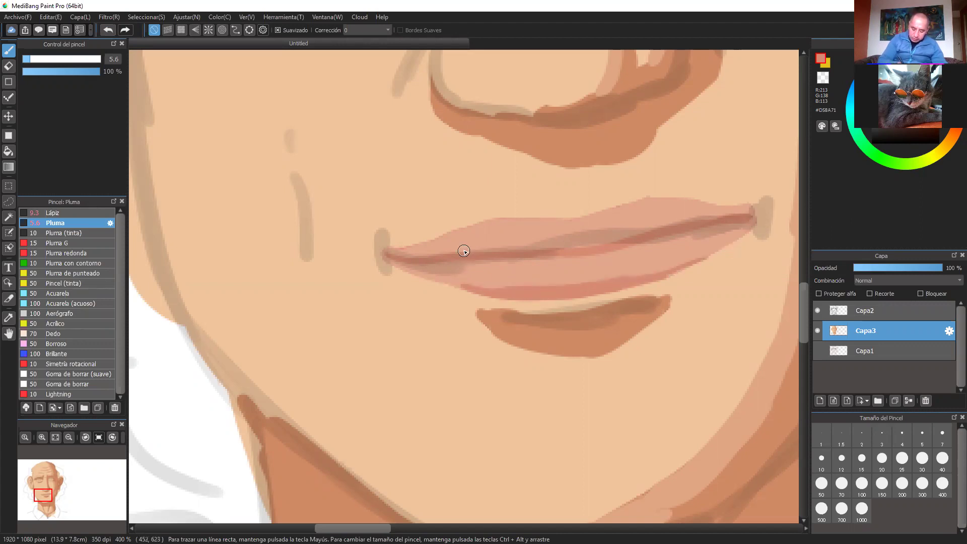
Hide the line layer Capa2 and add short #D58A71 crease strokes rising from the lip parting and the lower lip's bottom edge.
{"action": "left_click", "coordinate": [818, 310]}
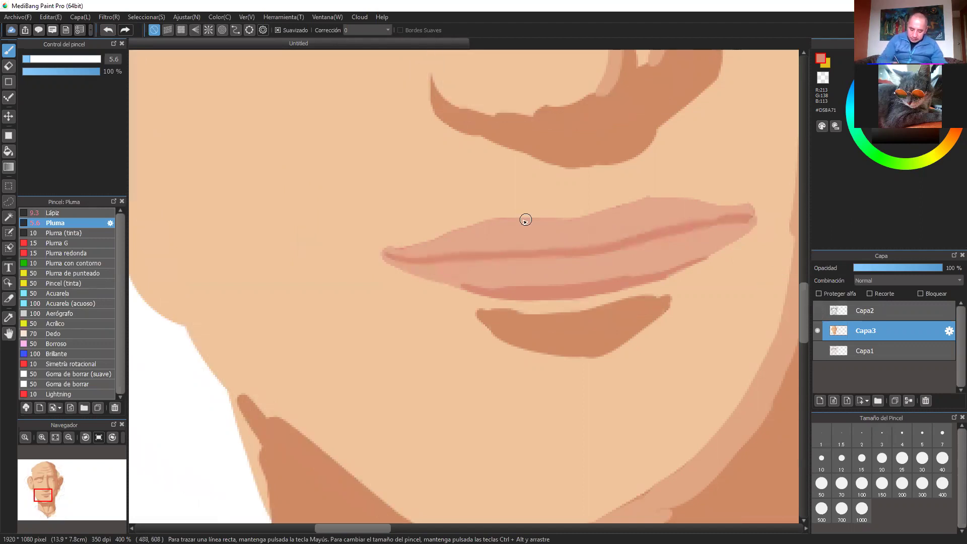
{"action": "mouse_move", "coordinate": [530, 237]}
{"action": "left_mouse_down"}
{"action": "mouse_move", "coordinate": [548, 250]}
{"action": "mouse_move", "coordinate": [500, 251]}
{"action": "mouse_move", "coordinate": [519, 249]}
{"action": "left_mouse_up"}
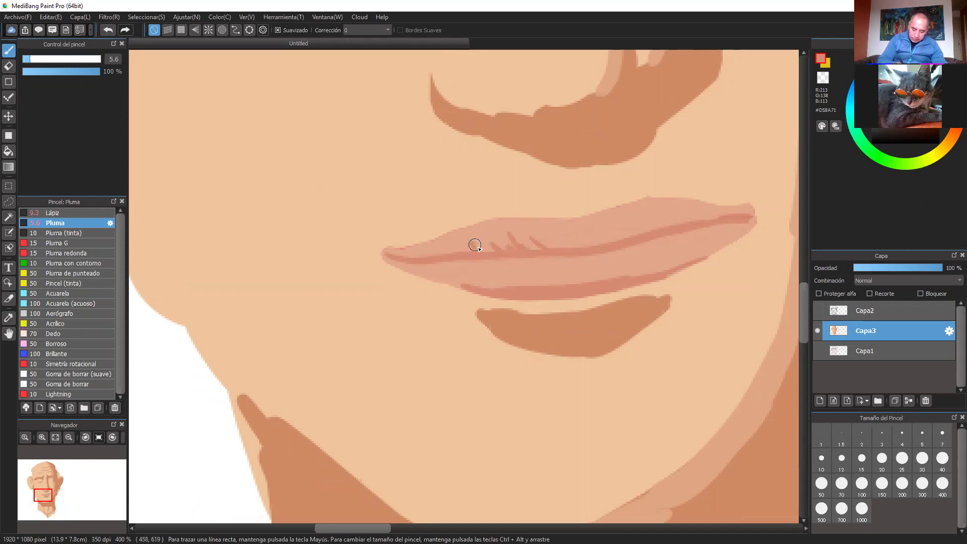
{"action": "left_click_drag", "start_coordinate": [584, 249], "coordinate": [594, 236]}
{"action": "mouse_move", "coordinate": [614, 240]}
{"action": "left_mouse_down"}
{"action": "mouse_move", "coordinate": [663, 226]}
{"action": "mouse_move", "coordinate": [641, 236]}
{"action": "mouse_move", "coordinate": [660, 216]}
{"action": "mouse_move", "coordinate": [629, 240]}
{"action": "mouse_move", "coordinate": [694, 197]}
{"action": "mouse_move", "coordinate": [685, 223]}
{"action": "mouse_move", "coordinate": [722, 214]}
{"action": "left_mouse_up"}
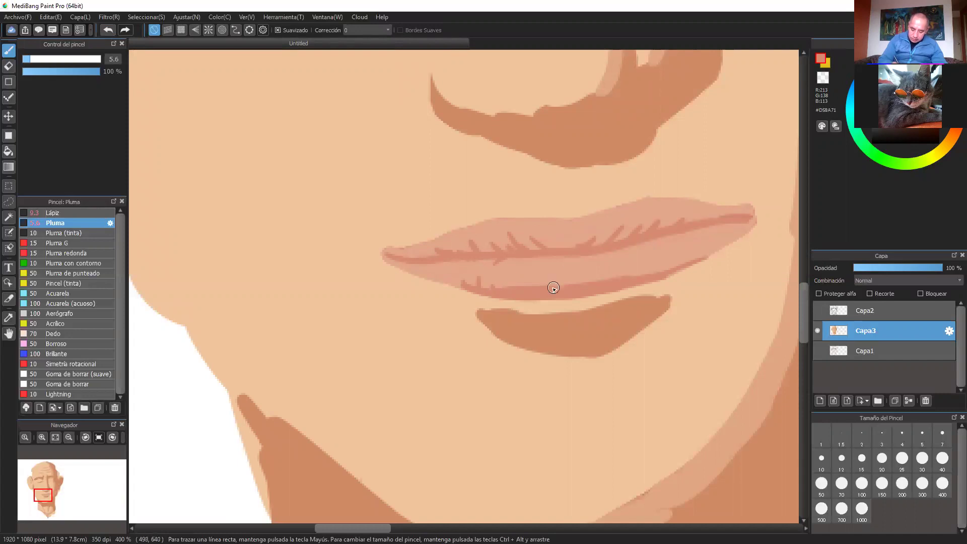
{"action": "left_click_drag", "start_coordinate": [553, 290], "coordinate": [554, 281]}
{"action": "left_click_drag", "start_coordinate": [568, 284], "coordinate": [594, 270]}
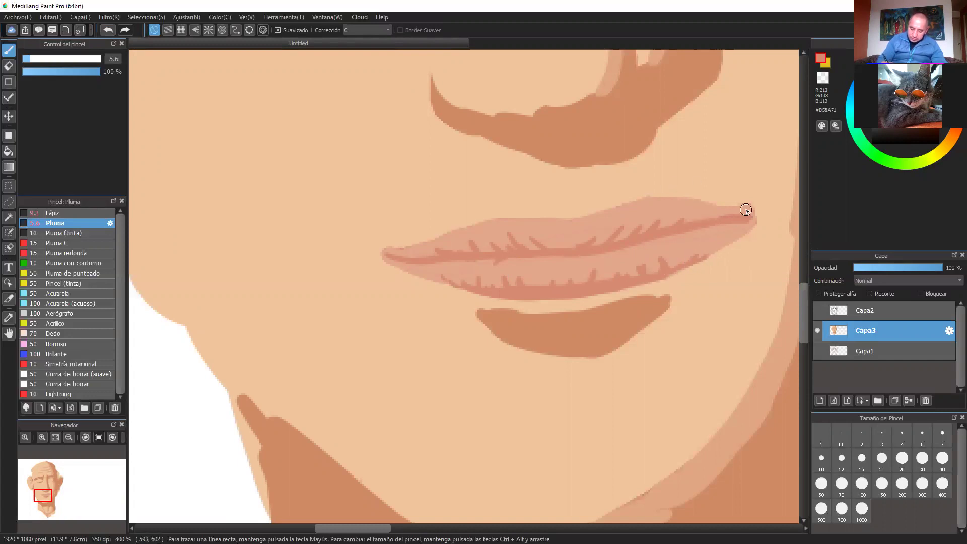
Examine the whole coloured head, from chin to scalp, with the line layer hidden.
{"action": "scroll", "coordinate": [738, 212], "scroll_direction": "down", "scroll_amount": 3}
{"action": "scroll", "coordinate": [703, 233], "scroll_direction": "down", "scroll_amount": 1}
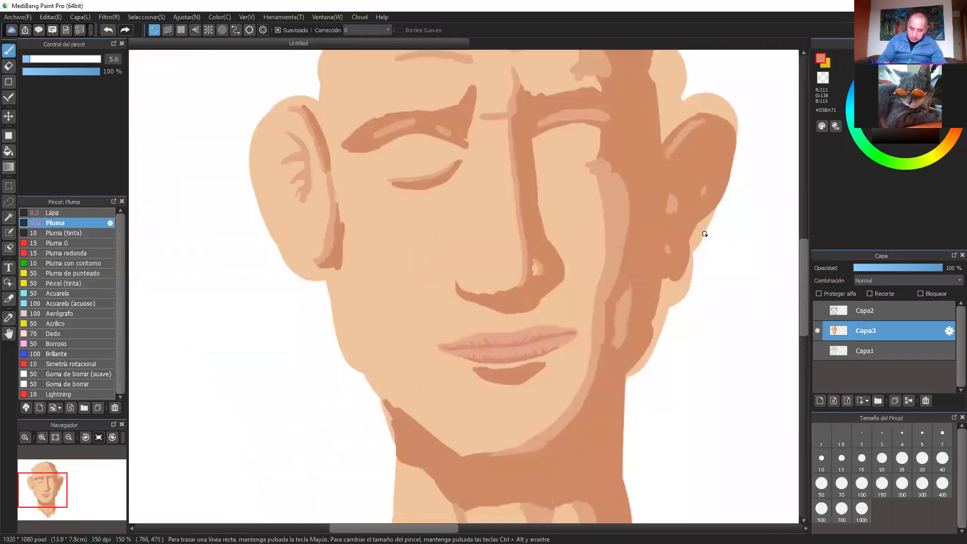
{"action": "scroll", "coordinate": [704, 233], "scroll_direction": "down", "scroll_amount": 1}
{"action": "scroll", "coordinate": [699, 233], "scroll_direction": "up", "scroll_amount": 1}
{"action": "left_click_drag", "start_coordinate": [686, 191], "coordinate": [703, 263]}
{"action": "left_click_drag", "start_coordinate": [733, 168], "coordinate": [765, 214]}
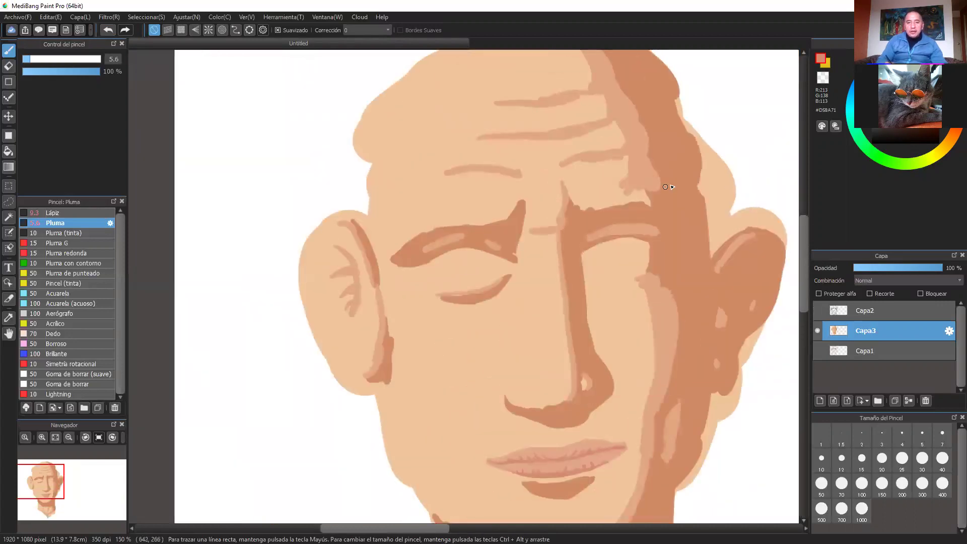
{"action": "scroll", "coordinate": [669, 193], "scroll_direction": "down", "scroll_amount": 2}
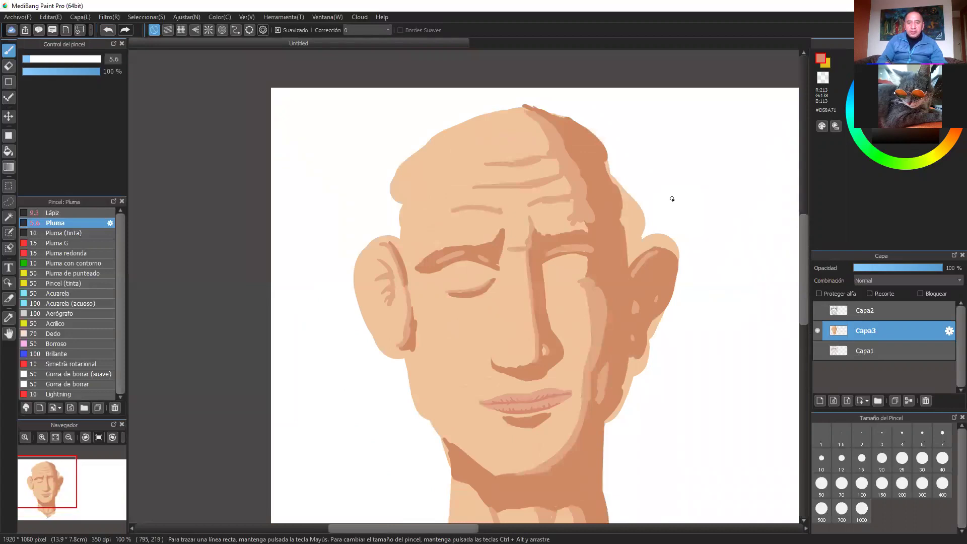
{"action": "scroll", "coordinate": [672, 198], "scroll_direction": "up", "scroll_amount": 1}
Show the line layer Capa2 again and set the Pluma brush to the light skin tone #F6DBC2 at size 36.
{"action": "left_click", "coordinate": [818, 310]}
{"action": "left_click_drag", "start_coordinate": [535, 257], "coordinate": [628, 189]}
{"action": "left_click_drag", "start_coordinate": [731, 187], "coordinate": [677, 283]}
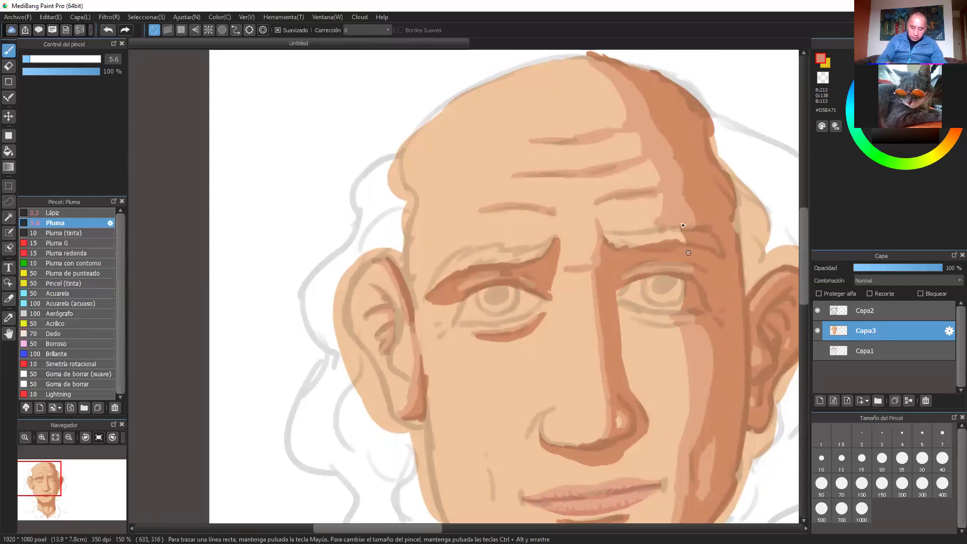
{"action": "left_click", "coordinate": [556, 111], "text": "alt"}
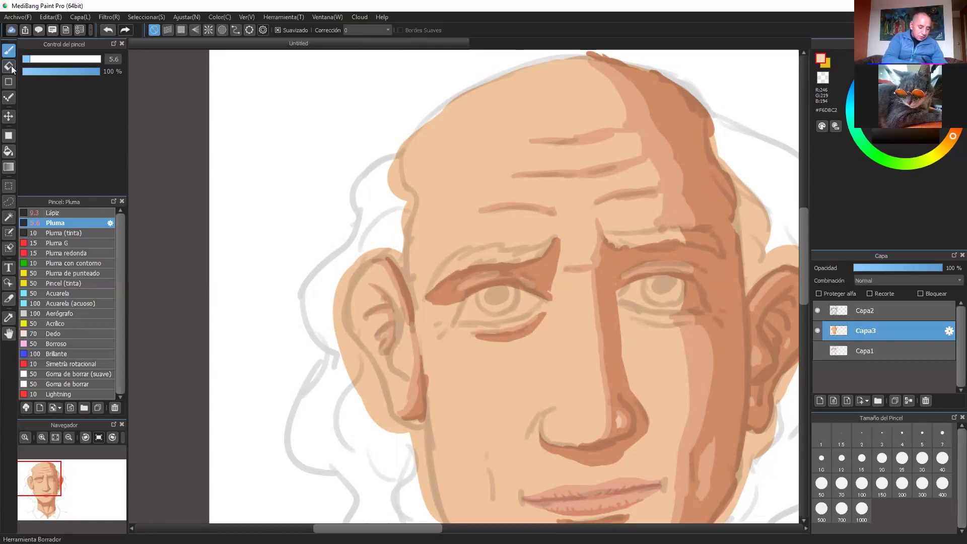
{"action": "key", "text": "e"}
{"action": "key", "text": "b"}
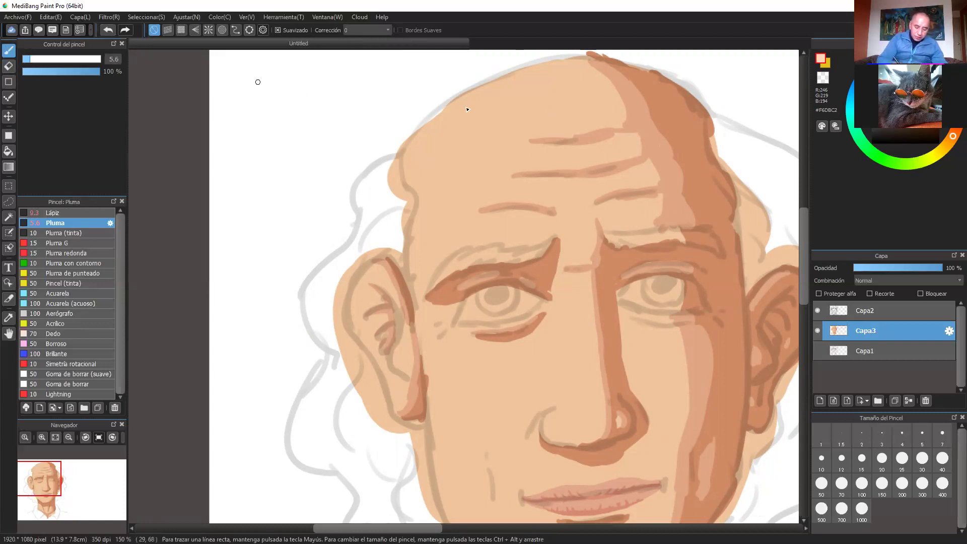
{"action": "left_click", "coordinate": [71, 59]}
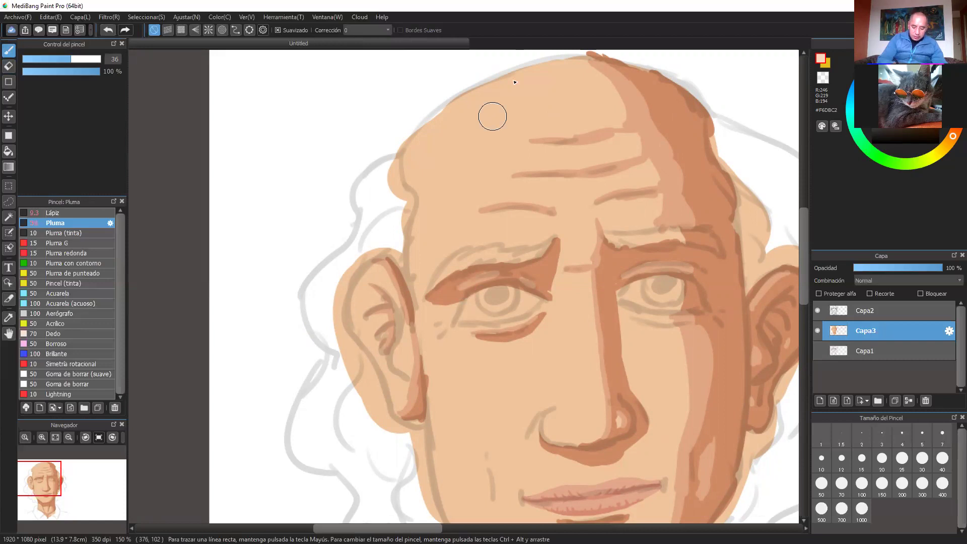
Turn on Proteger alfa for Capa3 and paint a #F6DBC2 highlight down the left side of the forehead and temple.
{"action": "left_click_drag", "start_coordinate": [516, 79], "coordinate": [422, 176]}
{"action": "mouse_move", "coordinate": [458, 125]}
{"action": "left_mouse_down"}
{"action": "mouse_move", "coordinate": [422, 139]}
{"action": "mouse_move", "coordinate": [428, 124]}
{"action": "mouse_move", "coordinate": [397, 184]}
{"action": "mouse_move", "coordinate": [420, 166]}
{"action": "mouse_move", "coordinate": [431, 133]}
{"action": "left_mouse_up"}
{"action": "left_click", "coordinate": [819, 293]}
{"action": "mouse_move", "coordinate": [531, 66]}
{"action": "left_mouse_down"}
{"action": "mouse_move", "coordinate": [491, 121]}
{"action": "mouse_move", "coordinate": [495, 103]}
{"action": "mouse_move", "coordinate": [456, 215]}
{"action": "mouse_move", "coordinate": [440, 205]}
{"action": "mouse_move", "coordinate": [434, 216]}
{"action": "mouse_move", "coordinate": [424, 179]}
{"action": "mouse_move", "coordinate": [407, 172]}
{"action": "mouse_move", "coordinate": [419, 245]}
{"action": "mouse_move", "coordinate": [485, 111]}
{"action": "mouse_move", "coordinate": [455, 211]}
{"action": "mouse_move", "coordinate": [489, 107]}
{"action": "mouse_move", "coordinate": [455, 243]}
{"action": "mouse_move", "coordinate": [424, 270]}
{"action": "mouse_move", "coordinate": [407, 250]}
{"action": "mouse_move", "coordinate": [422, 280]}
{"action": "mouse_move", "coordinate": [461, 246]}
{"action": "mouse_move", "coordinate": [457, 257]}
{"action": "mouse_move", "coordinate": [467, 253]}
{"action": "mouse_move", "coordinate": [436, 274]}
{"action": "mouse_move", "coordinate": [422, 338]}
{"action": "left_mouse_up"}
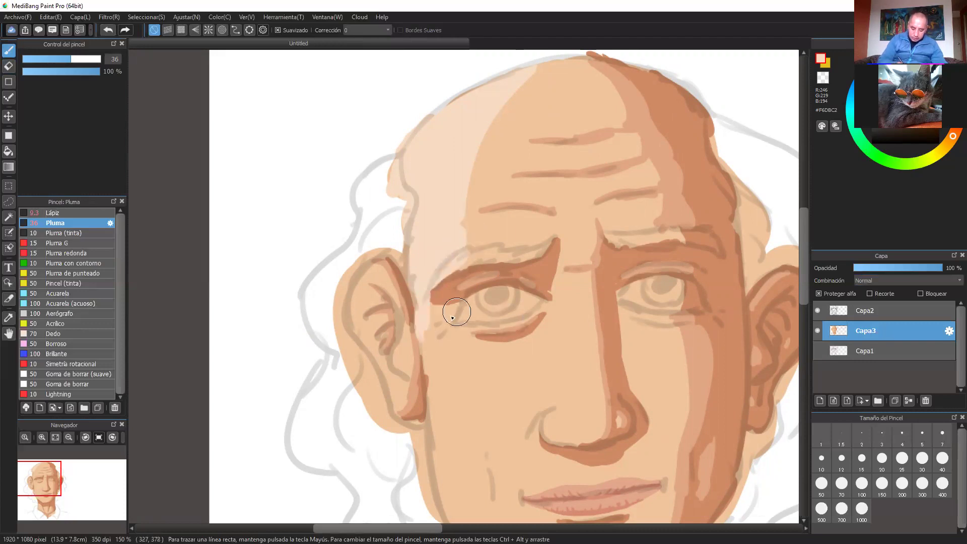
Extend the #F6DBC2 highlight from the left temple down the cheek and along the jaw to the chin.
{"action": "mouse_move", "coordinate": [444, 304]}
{"action": "left_mouse_down"}
{"action": "mouse_move", "coordinate": [425, 310]}
{"action": "mouse_move", "coordinate": [440, 311]}
{"action": "mouse_move", "coordinate": [424, 332]}
{"action": "mouse_move", "coordinate": [435, 387]}
{"action": "left_mouse_up"}
{"action": "left_click_drag", "start_coordinate": [571, 351], "coordinate": [556, 256]}
{"action": "mouse_move", "coordinate": [452, 257]}
{"action": "left_mouse_down"}
{"action": "mouse_move", "coordinate": [460, 348]}
{"action": "mouse_move", "coordinate": [479, 375]}
{"action": "left_mouse_up"}
{"action": "mouse_move", "coordinate": [481, 433]}
{"action": "left_mouse_down"}
{"action": "mouse_move", "coordinate": [475, 391]}
{"action": "mouse_move", "coordinate": [507, 428]}
{"action": "left_mouse_up"}
{"action": "key", "text": "ctrl+minus"}
{"action": "left_click_drag", "start_coordinate": [476, 367], "coordinate": [514, 435]}
{"action": "left_click_drag", "start_coordinate": [462, 349], "coordinate": [474, 407]}
{"action": "mouse_move", "coordinate": [452, 310]}
{"action": "left_mouse_down"}
{"action": "mouse_move", "coordinate": [465, 367]}
{"action": "mouse_move", "coordinate": [433, 264]}
{"action": "mouse_move", "coordinate": [435, 285]}
{"action": "mouse_move", "coordinate": [436, 251]}
{"action": "left_mouse_up"}
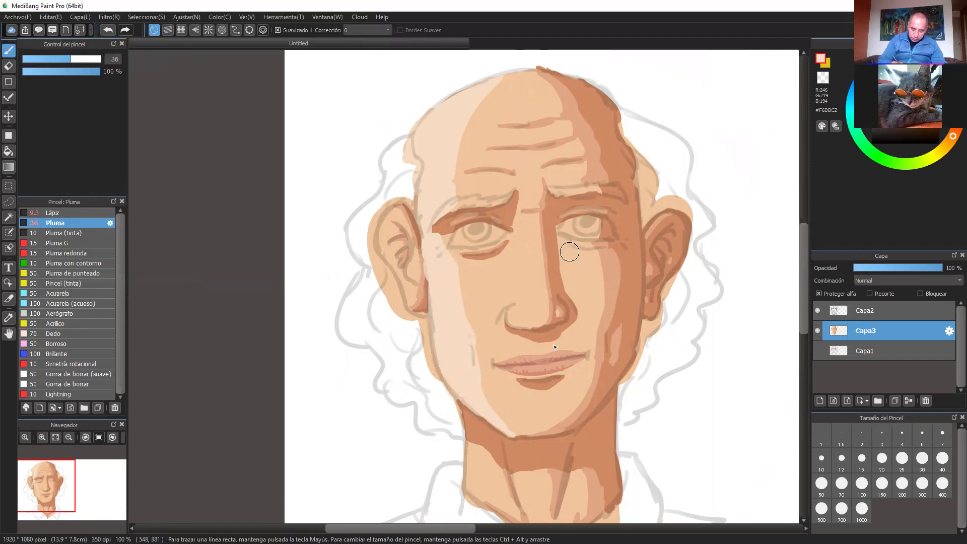
Paint #F6DBC2 highlights along the nose bridge, on the nose tip and along the fold beside the left nostril.
{"action": "left_click_drag", "start_coordinate": [534, 238], "coordinate": [530, 137]}
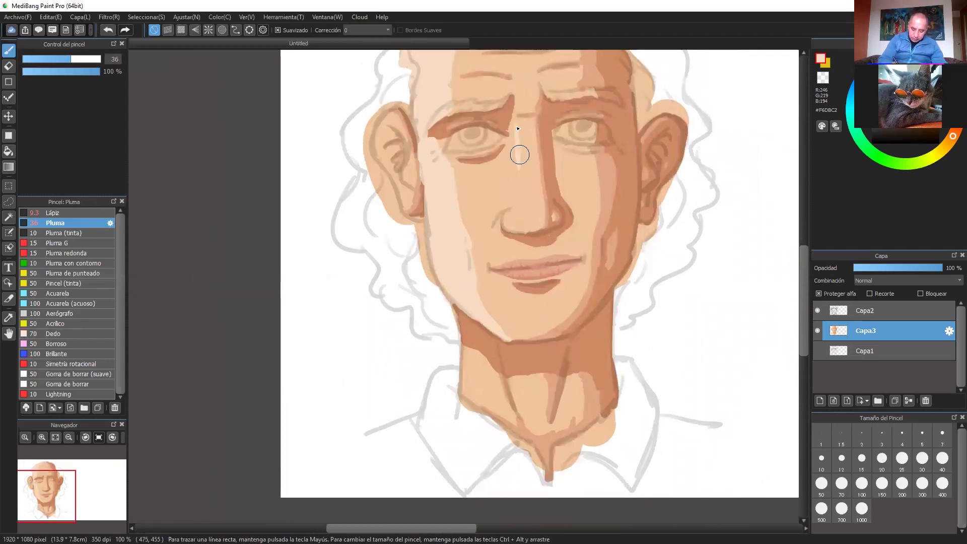
{"action": "mouse_move", "coordinate": [521, 172]}
{"action": "left_mouse_down"}
{"action": "mouse_move", "coordinate": [514, 103]}
{"action": "mouse_move", "coordinate": [514, 128]}
{"action": "left_mouse_up"}
{"action": "mouse_move", "coordinate": [517, 165]}
{"action": "left_mouse_down"}
{"action": "mouse_move", "coordinate": [514, 224]}
{"action": "mouse_move", "coordinate": [516, 206]}
{"action": "mouse_move", "coordinate": [530, 198]}
{"action": "mouse_move", "coordinate": [524, 223]}
{"action": "mouse_move", "coordinate": [511, 203]}
{"action": "left_mouse_up"}
{"action": "mouse_move", "coordinate": [484, 249]}
{"action": "left_mouse_down"}
{"action": "mouse_move", "coordinate": [495, 222]}
{"action": "mouse_move", "coordinate": [495, 250]}
{"action": "left_mouse_up"}
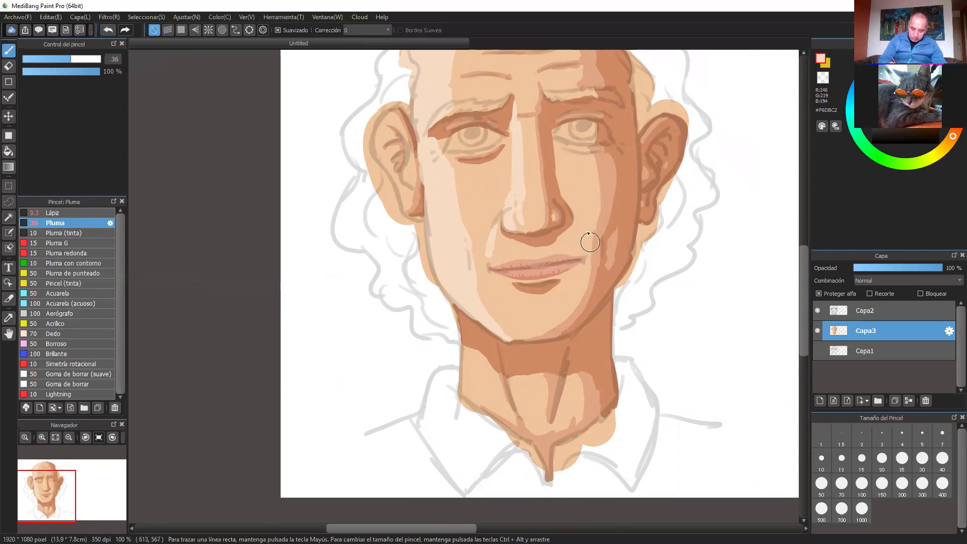
Widen the highlight around the left cheek crease and paint the crease's hollow with skin tone #EEC49C.
{"action": "left_click_drag", "start_coordinate": [469, 235], "coordinate": [474, 291]}
{"action": "right_click", "coordinate": [484, 198]}
{"action": "left_click_drag", "start_coordinate": [457, 238], "coordinate": [461, 263]}
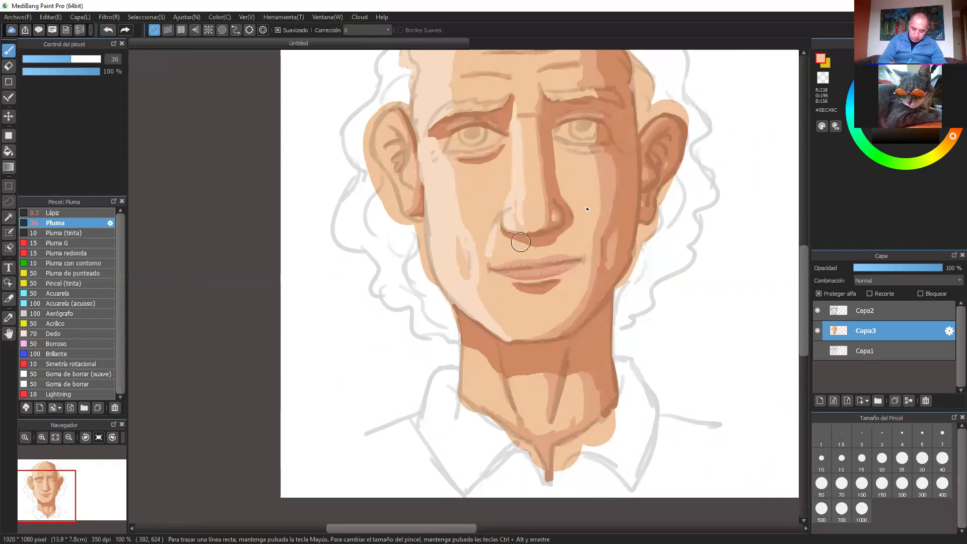
Sample the highlight tone #F6DBC2 again and paint two small highlights between the nose and the upper lip.
{"action": "left_click", "coordinate": [517, 221], "text": "alt"}
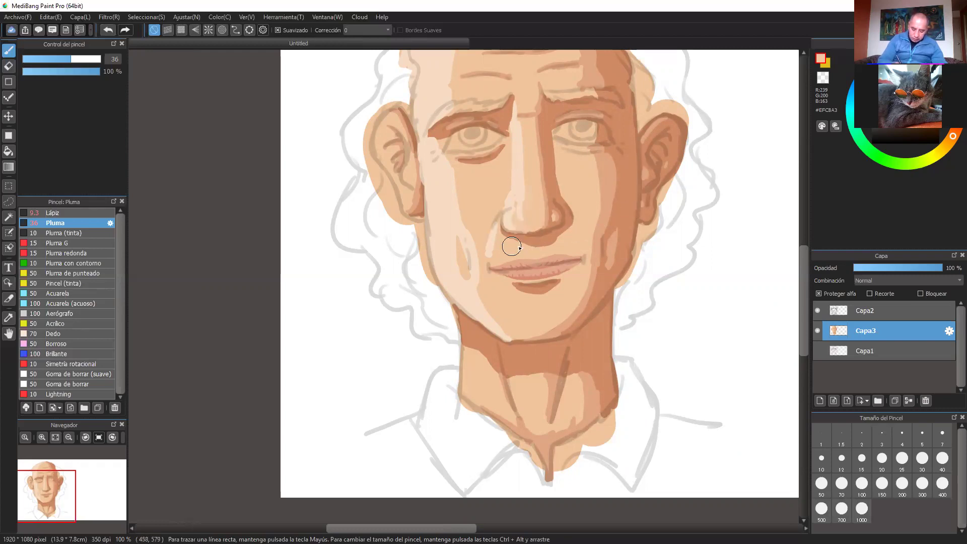
{"action": "right_click", "coordinate": [447, 231]}
{"action": "left_click_drag", "start_coordinate": [518, 244], "coordinate": [518, 254]}
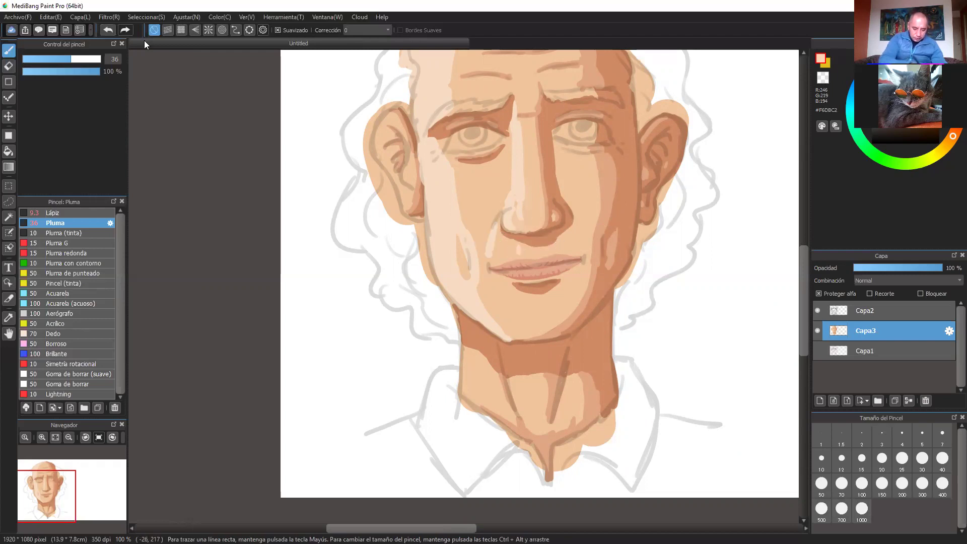
{"action": "scroll", "coordinate": [604, 221], "scroll_direction": "up", "scroll_amount": 2}
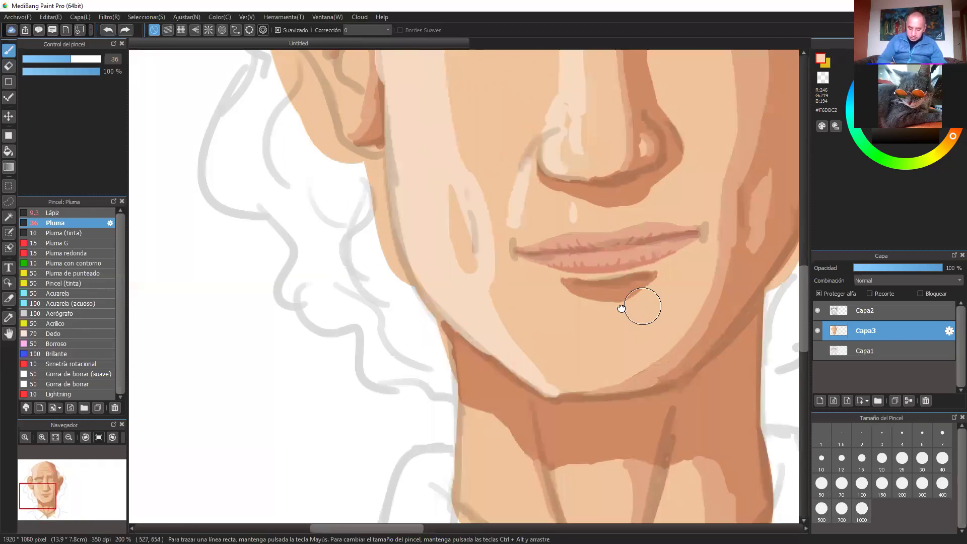
{"action": "left_click_drag", "start_coordinate": [621, 307], "coordinate": [604, 301]}
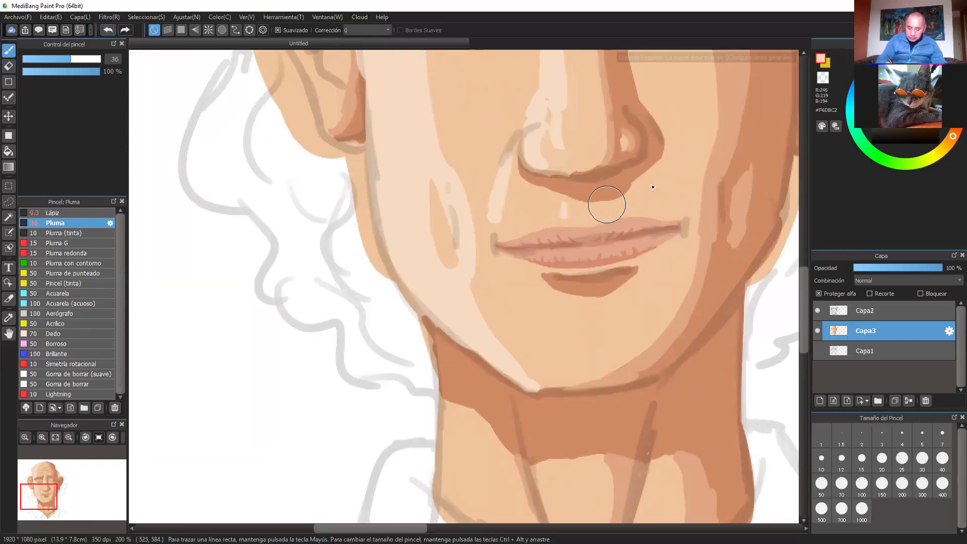
{"action": "key", "text": "ctrl+minus"}
{"action": "key", "text": "ctrl+plus"}
{"action": "key", "text": "ctrl+plus"}
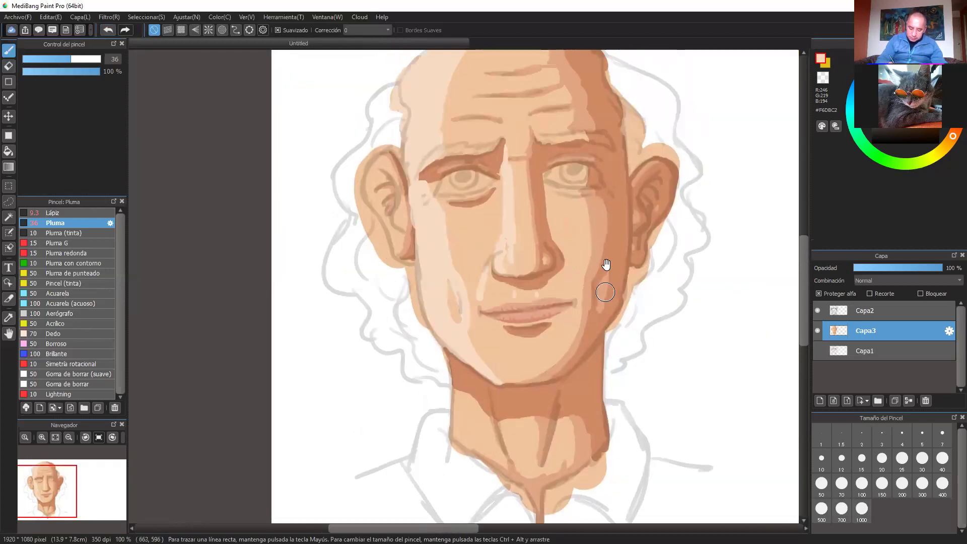
{"action": "mouse_move", "coordinate": [640, 217]}
{"action": "left_mouse_down"}
{"action": "mouse_move", "coordinate": [607, 216]}
{"action": "mouse_move", "coordinate": [635, 268]}
{"action": "left_mouse_up"}
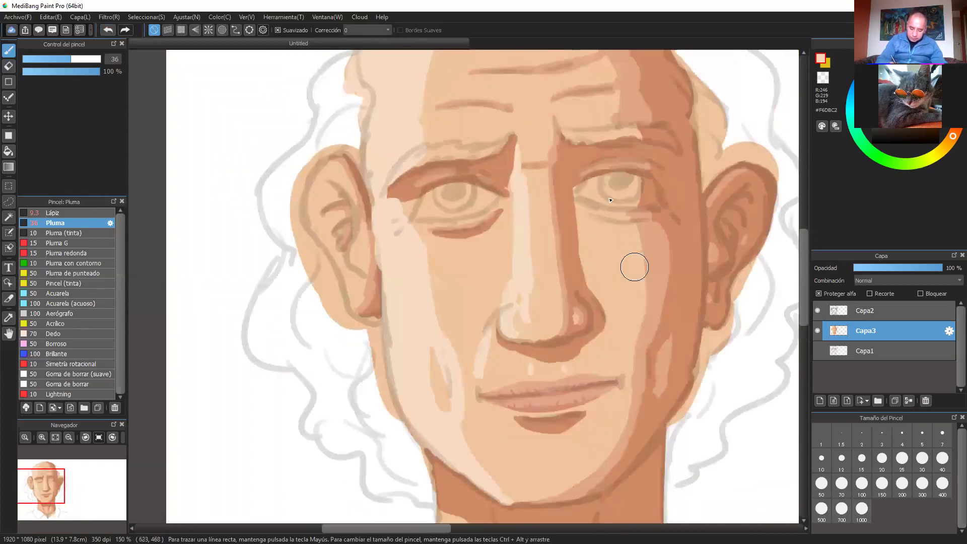
Sample skin tone #EEC49C and touch up the outer and inner corners of the left eye.
{"action": "left_click", "coordinate": [401, 207], "text": "alt"}
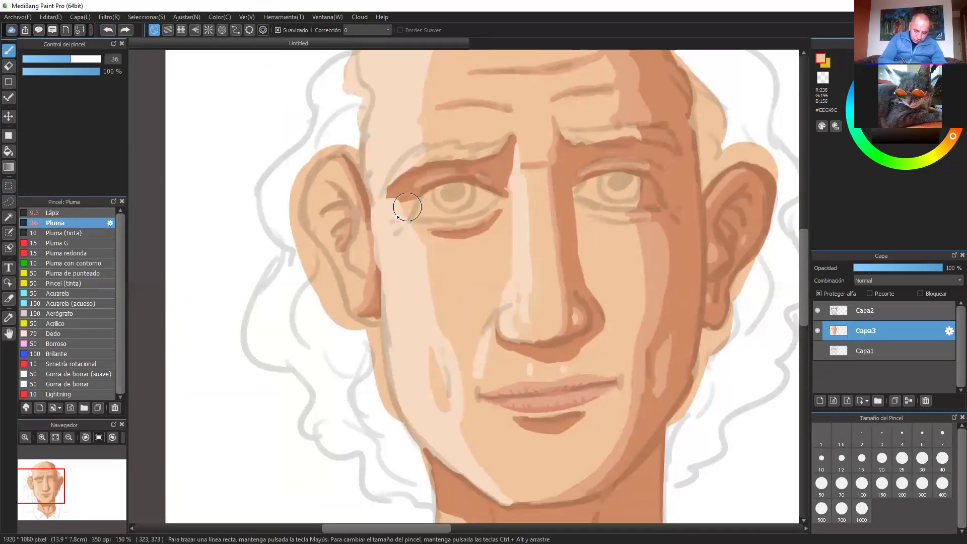
{"action": "mouse_move", "coordinate": [402, 226]}
{"action": "left_mouse_down"}
{"action": "mouse_move", "coordinate": [399, 185]}
{"action": "mouse_move", "coordinate": [388, 194]}
{"action": "mouse_move", "coordinate": [397, 199]}
{"action": "left_mouse_up"}
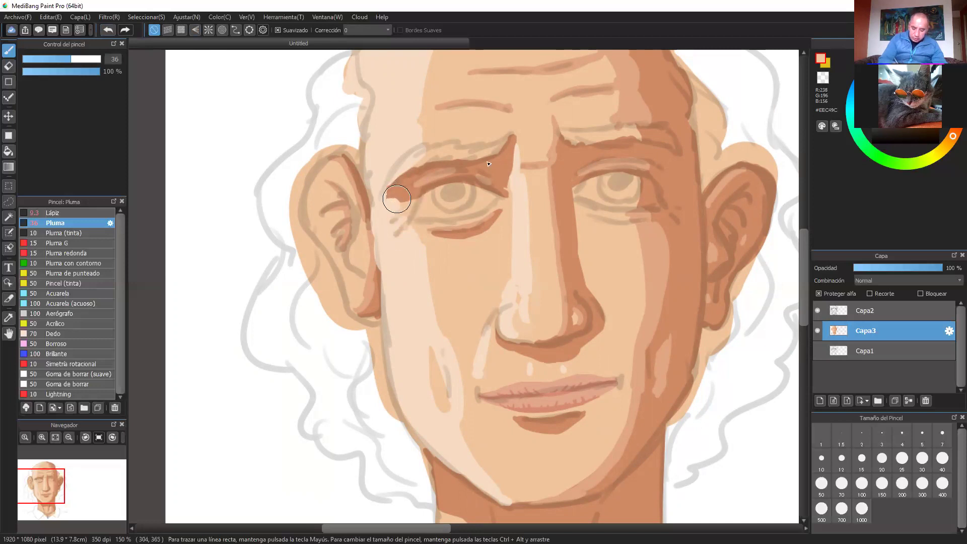
{"action": "mouse_move", "coordinate": [510, 186]}
{"action": "left_mouse_down"}
{"action": "mouse_move", "coordinate": [515, 258]}
{"action": "mouse_move", "coordinate": [500, 213]}
{"action": "left_mouse_up"}
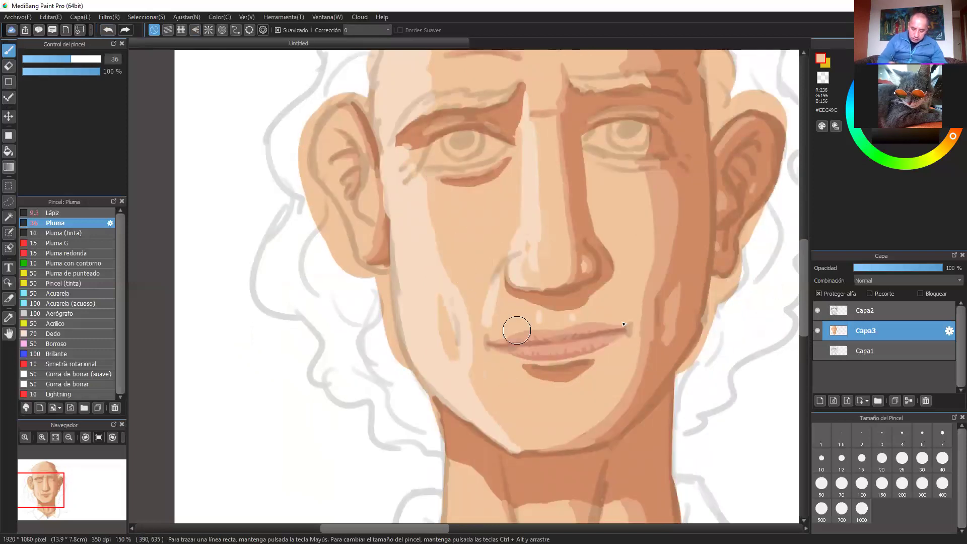
Sample highlight tone #F6DBC2 and paint a curved highlight with small dots on the chin, beneath the lower-lip shadow.
{"action": "left_click_drag", "start_coordinate": [615, 289], "coordinate": [591, 239]}
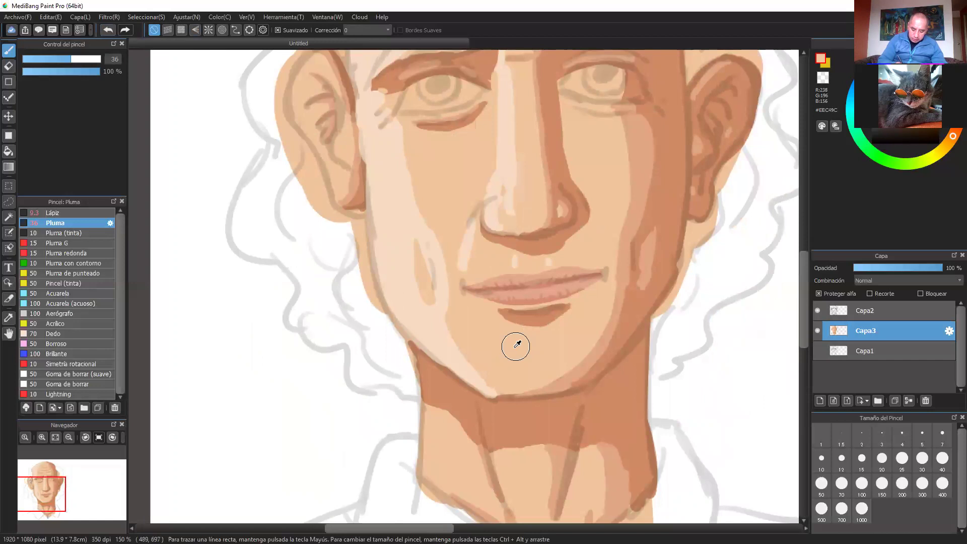
{"action": "left_click", "coordinate": [446, 342], "text": "alt"}
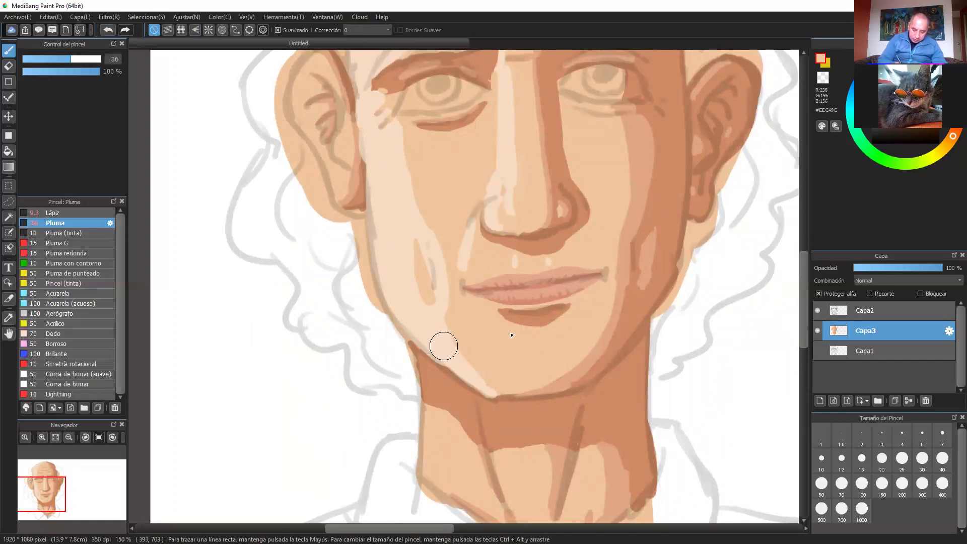
{"action": "mouse_move", "coordinate": [499, 348]}
{"action": "left_mouse_down"}
{"action": "mouse_move", "coordinate": [543, 330]}
{"action": "mouse_move", "coordinate": [503, 335]}
{"action": "mouse_move", "coordinate": [485, 351]}
{"action": "left_mouse_up"}
{"action": "left_click", "coordinate": [498, 372]}
{"action": "left_click_drag", "start_coordinate": [547, 327], "coordinate": [559, 326]}
{"action": "left_click", "coordinate": [573, 337]}
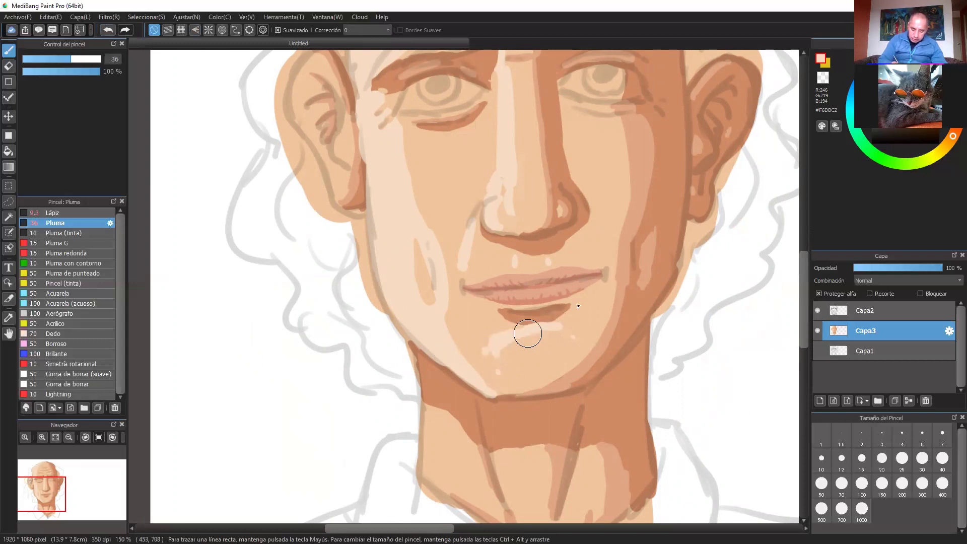
Extend the #F6DBC2 cheek highlight inward beneath the left eye's lower shadow and undo the surplus stroke.
{"action": "key", "text": "space"}
{"action": "left_click_drag", "start_coordinate": [623, 139], "coordinate": [605, 250]}
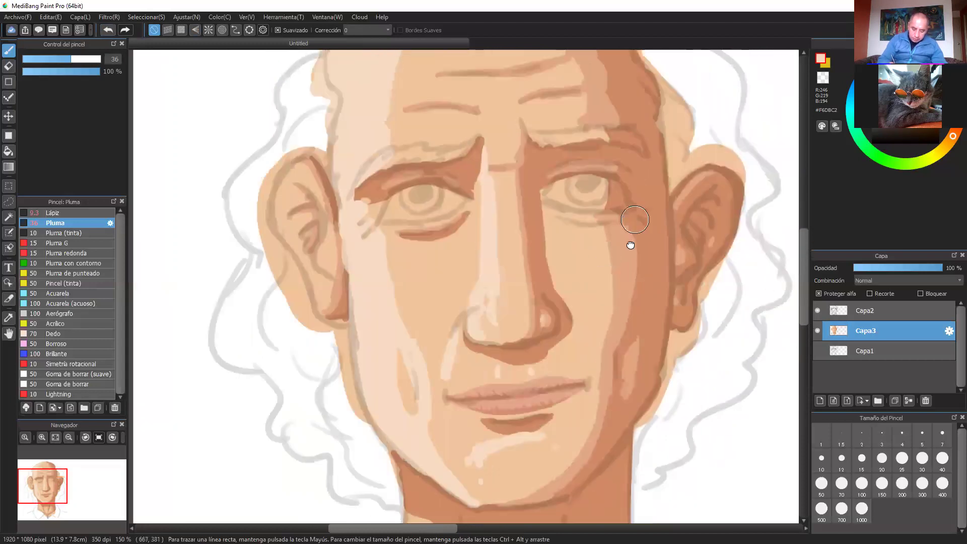
{"action": "left_click_drag", "start_coordinate": [609, 201], "coordinate": [613, 227]}
{"action": "mouse_move", "coordinate": [420, 283]}
{"action": "left_mouse_down"}
{"action": "mouse_move", "coordinate": [403, 283]}
{"action": "mouse_move", "coordinate": [399, 309]}
{"action": "mouse_move", "coordinate": [395, 279]}
{"action": "mouse_move", "coordinate": [427, 274]}
{"action": "mouse_move", "coordinate": [393, 277]}
{"action": "mouse_move", "coordinate": [394, 309]}
{"action": "mouse_move", "coordinate": [437, 276]}
{"action": "mouse_move", "coordinate": [395, 333]}
{"action": "mouse_move", "coordinate": [427, 246]}
{"action": "mouse_move", "coordinate": [406, 249]}
{"action": "mouse_move", "coordinate": [449, 249]}
{"action": "left_mouse_up"}
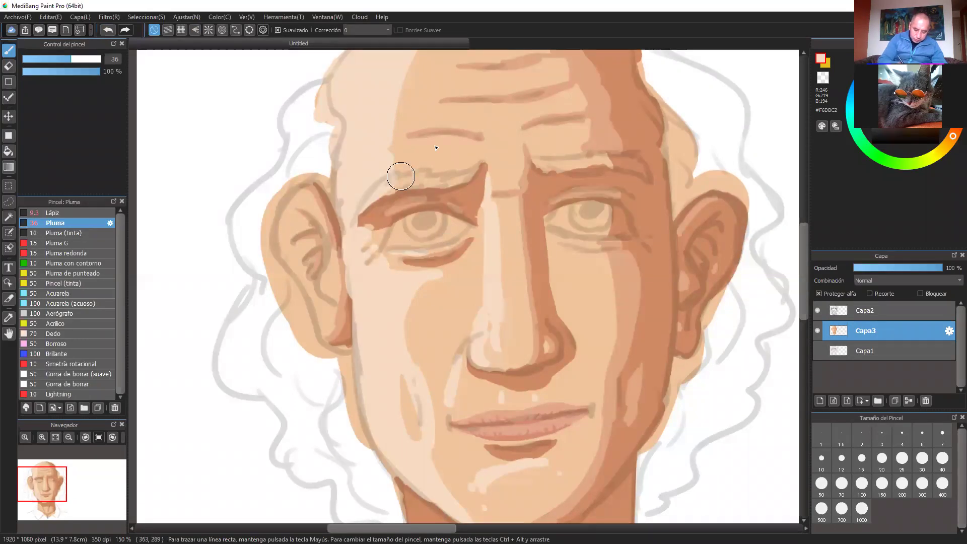
{"action": "left_click", "coordinate": [109, 30]}
Reduce the brush size to 13.2 and paint #F6DBC2 highlights beneath the forehead wrinkles.
{"action": "left_click", "coordinate": [44, 59]}
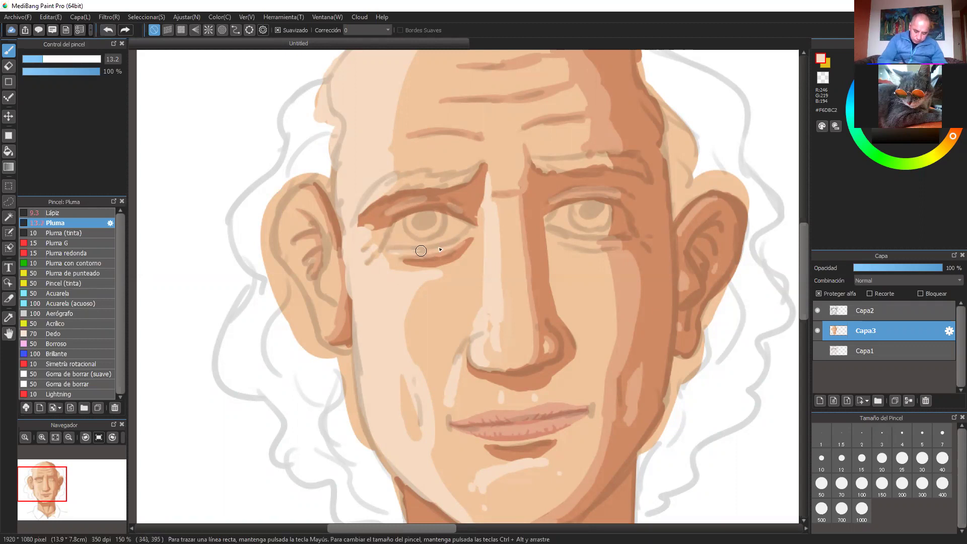
{"action": "left_click_drag", "start_coordinate": [619, 285], "coordinate": [605, 256]}
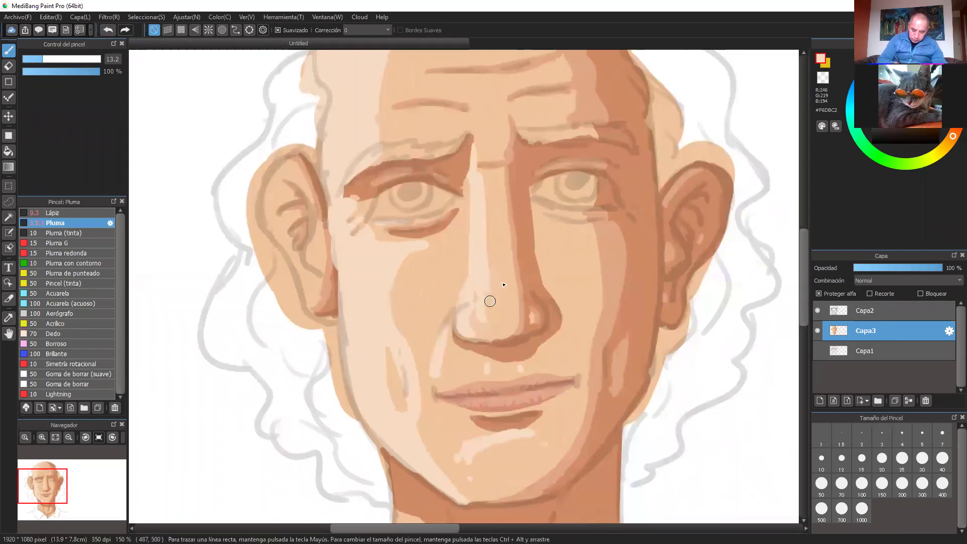
{"action": "scroll", "coordinate": [509, 188], "scroll_direction": "up", "scroll_amount": 4}
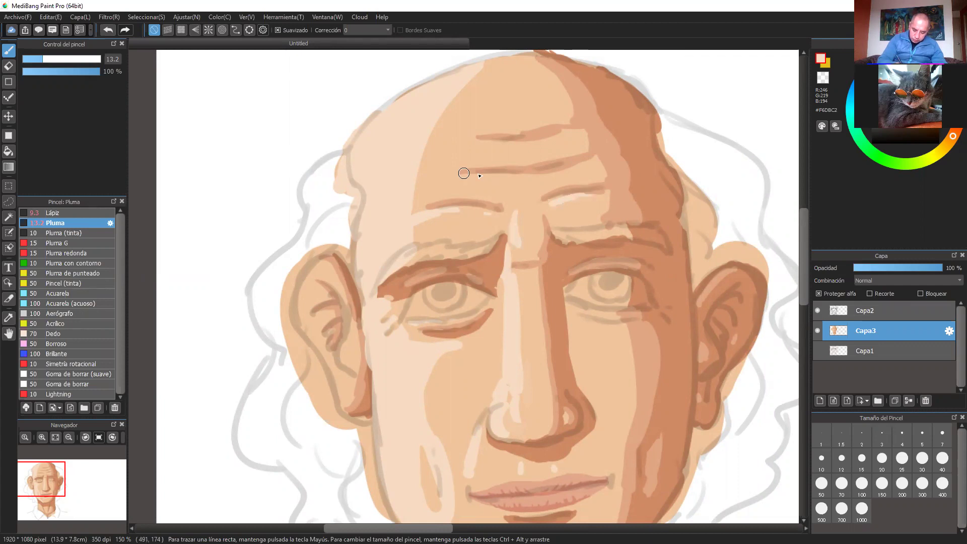
{"action": "left_click_drag", "start_coordinate": [444, 181], "coordinate": [524, 175]}
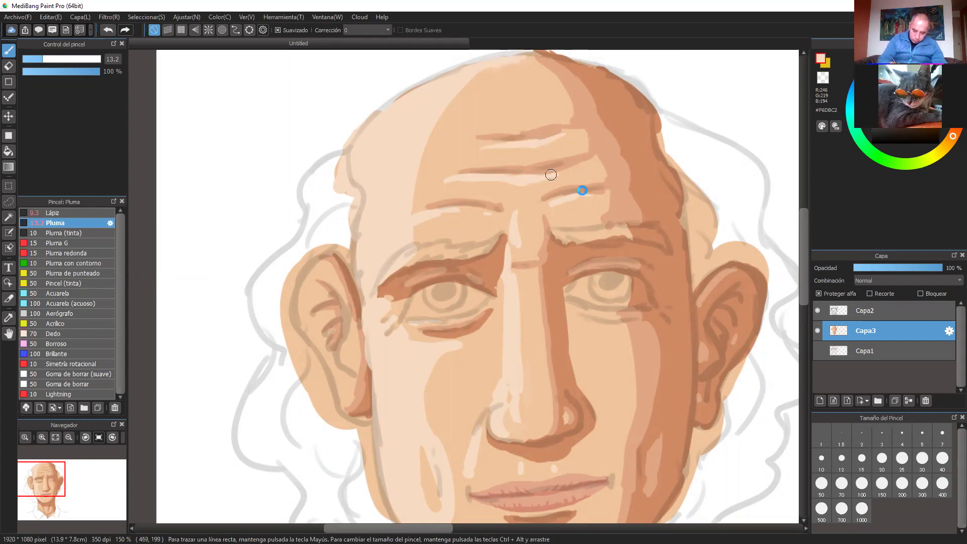
Thin the shadow beneath the left eye by painting over its edge with skin tone #EEC49C.
{"action": "scroll", "coordinate": [567, 302], "scroll_direction": "down", "scroll_amount": 2}
{"action": "left_click_drag", "start_coordinate": [567, 307], "coordinate": [569, 225]}
{"action": "scroll", "coordinate": [542, 227], "scroll_direction": "up", "scroll_amount": 1}
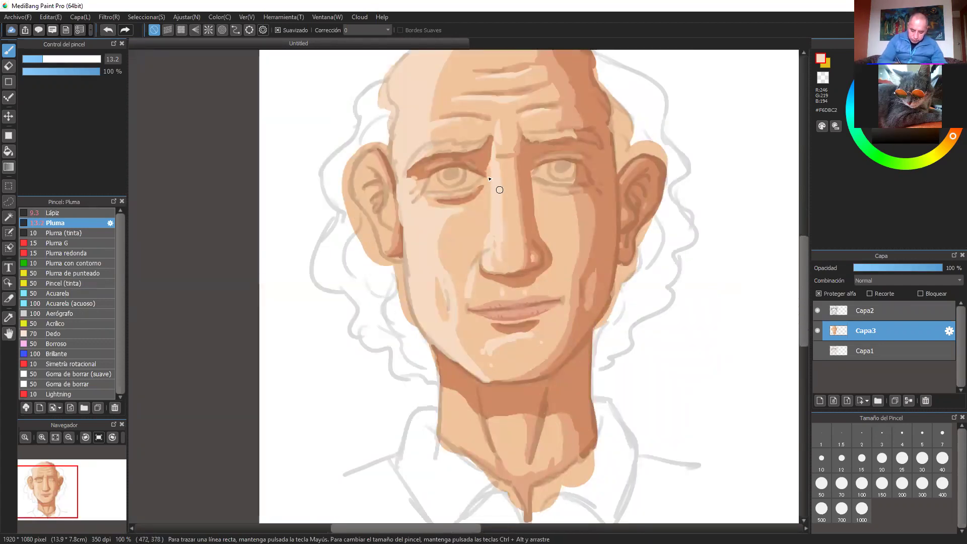
{"action": "scroll", "coordinate": [489, 176], "scroll_direction": "up", "scroll_amount": 1}
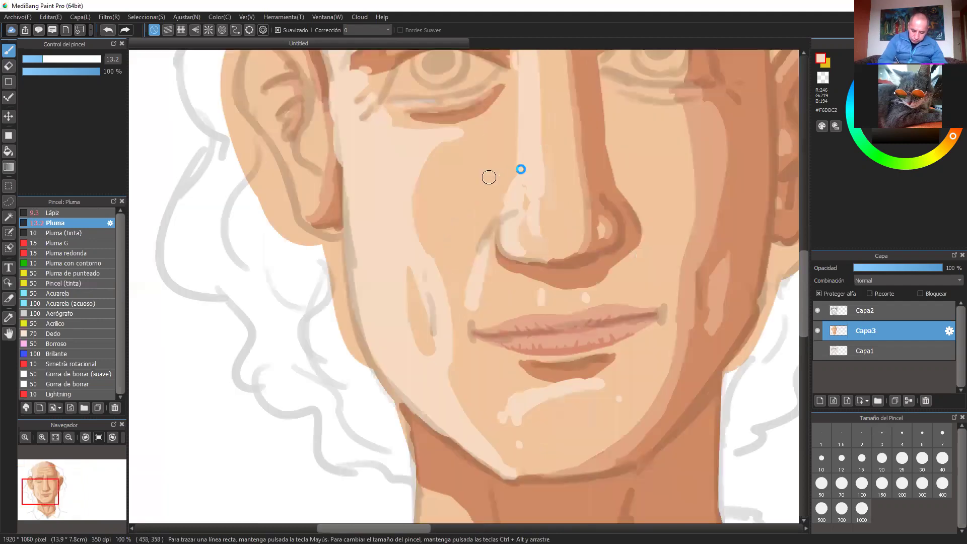
{"action": "scroll", "coordinate": [521, 169], "scroll_direction": "up", "scroll_amount": 1}
{"action": "left_click_drag", "start_coordinate": [500, 226], "coordinate": [510, 216]}
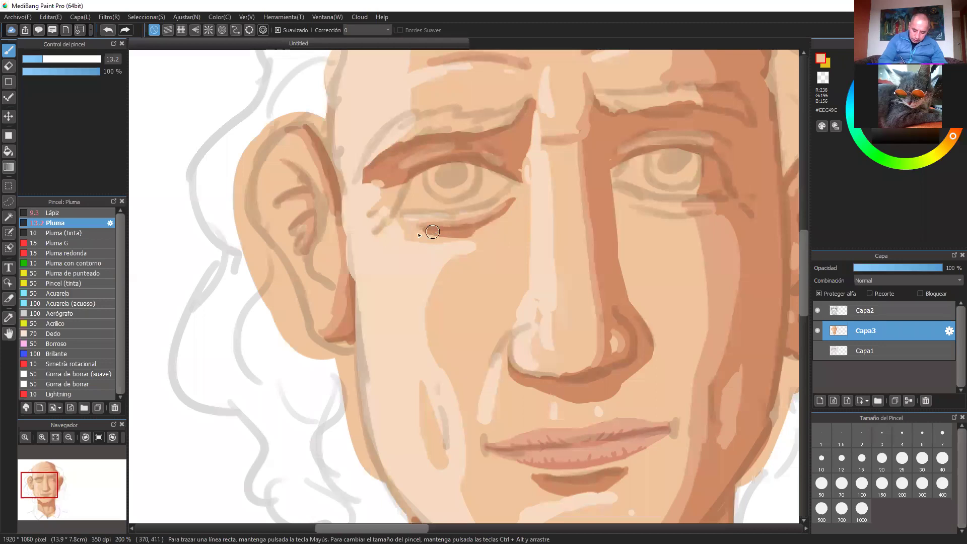
{"action": "left_click_drag", "start_coordinate": [444, 230], "coordinate": [475, 231]}
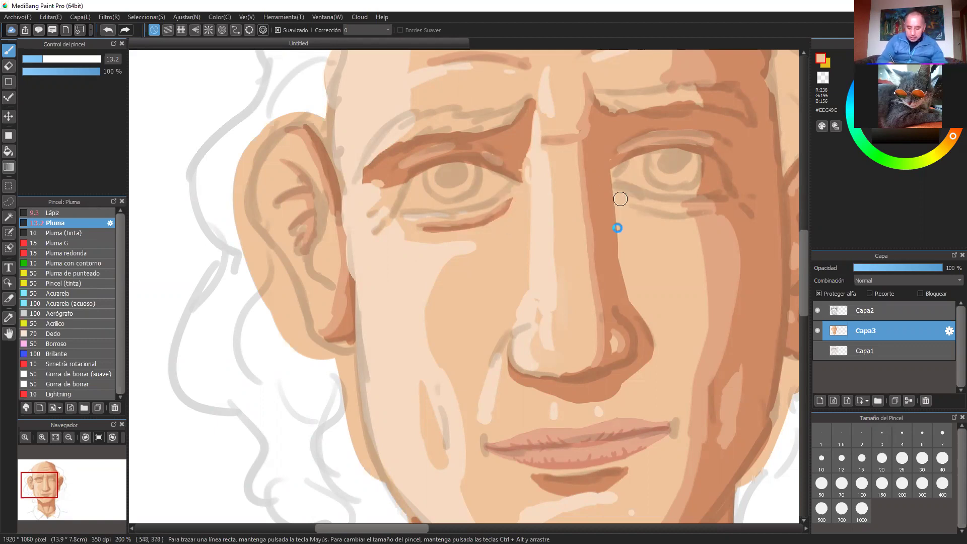
Mix the lighter lip tone #ECBBA5 and paint highlights between the creases of the lower and upper lips.
{"action": "left_click_drag", "start_coordinate": [641, 253], "coordinate": [579, 257]}
{"action": "right_click", "coordinate": [610, 212]}
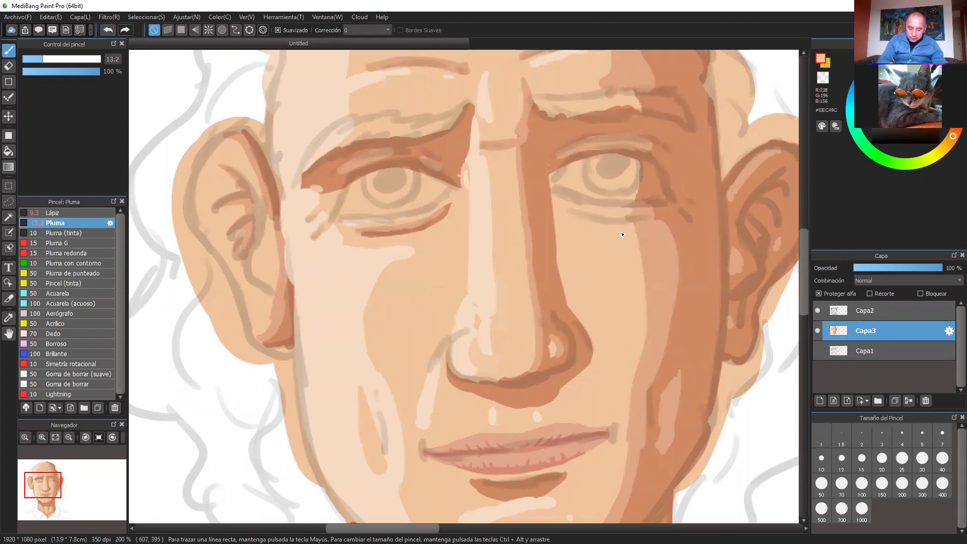
{"action": "scroll", "coordinate": [581, 263], "scroll_direction": "down", "scroll_amount": 2}
{"action": "scroll", "coordinate": [575, 262], "scroll_direction": "up", "scroll_amount": 4}
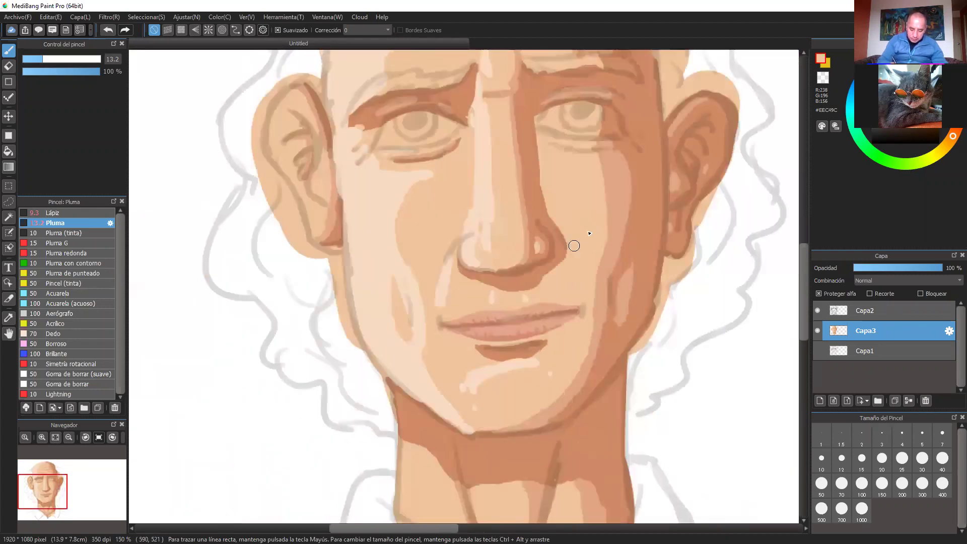
{"action": "scroll", "coordinate": [676, 196], "scroll_direction": "up", "scroll_amount": 1}
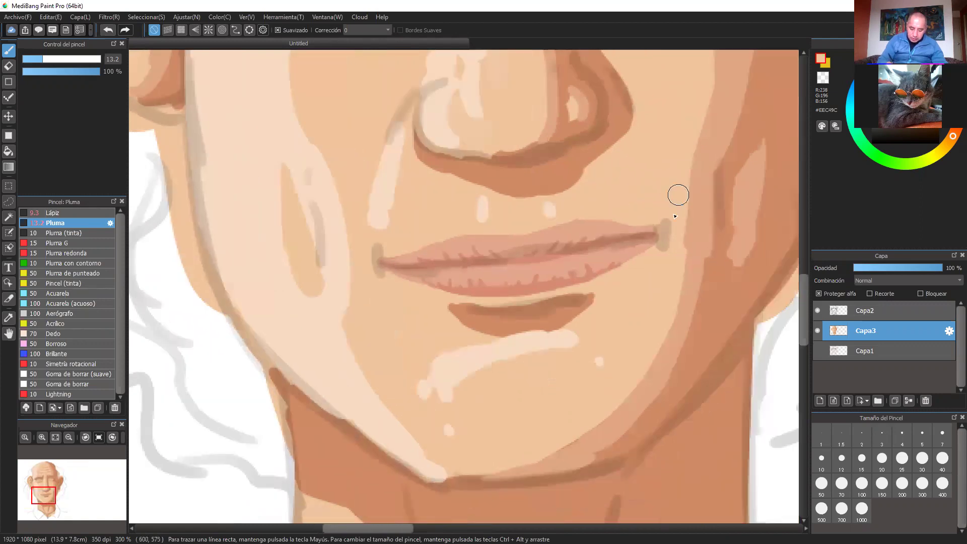
{"action": "left_click", "coordinate": [542, 269], "text": "alt"}
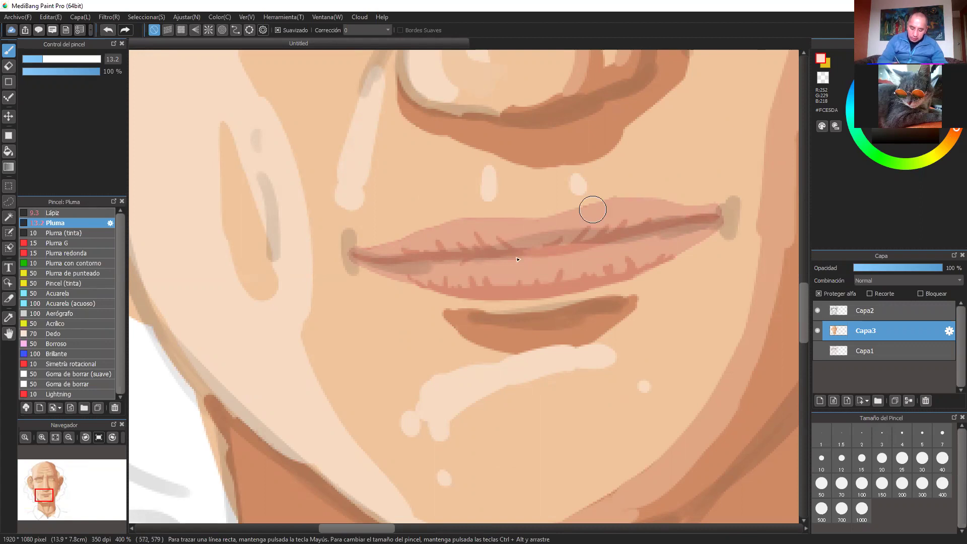
{"action": "left_click", "coordinate": [569, 259], "text": "alt"}
{"action": "left_click", "coordinate": [892, 82]}
{"action": "mouse_move", "coordinate": [436, 268]}
{"action": "left_mouse_down"}
{"action": "mouse_move", "coordinate": [546, 258]}
{"action": "mouse_move", "coordinate": [529, 271]}
{"action": "mouse_move", "coordinate": [632, 243]}
{"action": "mouse_move", "coordinate": [599, 255]}
{"action": "mouse_move", "coordinate": [636, 247]}
{"action": "left_mouse_up"}
{"action": "left_click_drag", "start_coordinate": [578, 219], "coordinate": [664, 206]}
{"action": "mouse_move", "coordinate": [521, 228]}
{"action": "left_mouse_down"}
{"action": "mouse_move", "coordinate": [462, 221]}
{"action": "mouse_move", "coordinate": [472, 227]}
{"action": "mouse_move", "coordinate": [416, 244]}
{"action": "left_mouse_up"}
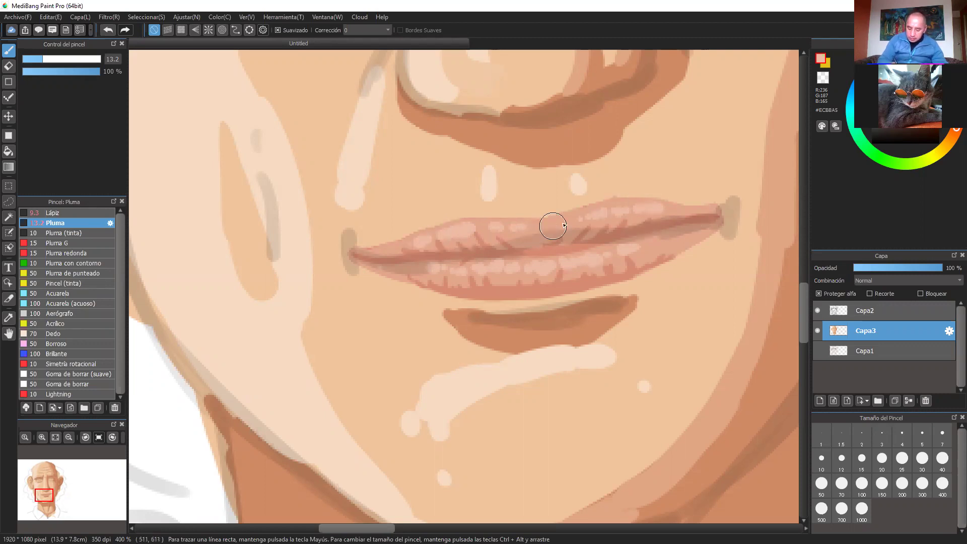
{"action": "mouse_move", "coordinate": [598, 213]}
{"action": "left_mouse_down"}
{"action": "mouse_move", "coordinate": [643, 209]}
{"action": "mouse_move", "coordinate": [647, 237]}
{"action": "mouse_move", "coordinate": [706, 229]}
{"action": "left_mouse_up"}
Hide layer Capa2 to show the colouring without the line sketch.
{"action": "left_click", "coordinate": [817, 310]}
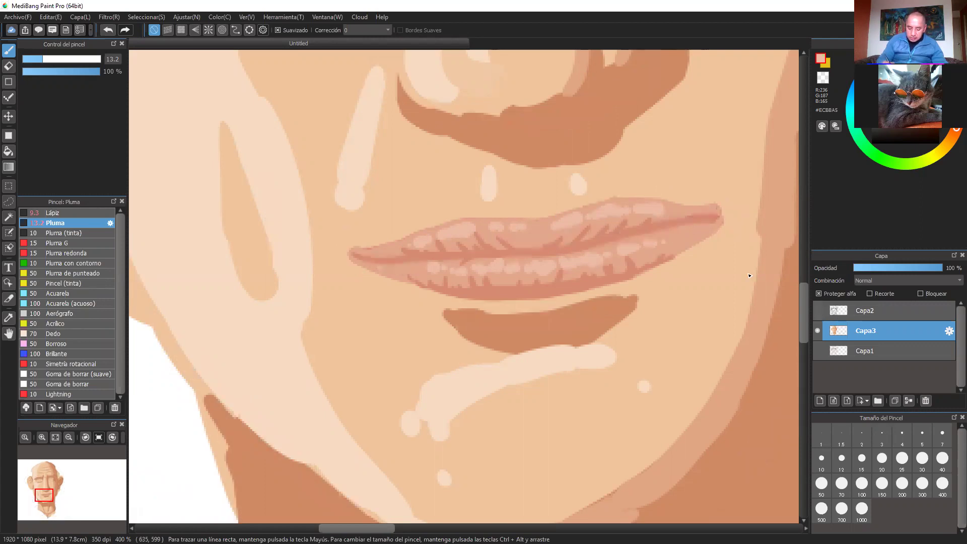
{"action": "scroll", "coordinate": [749, 273], "scroll_direction": "down", "scroll_amount": 5}
{"action": "scroll", "coordinate": [609, 279], "scroll_direction": "up", "scroll_amount": 7}
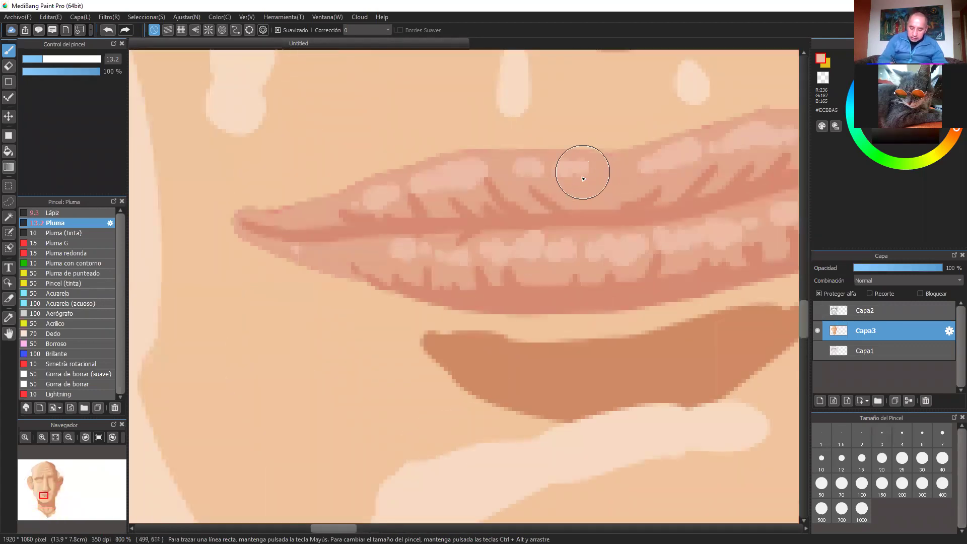
Fill the upper lip's highlight gap with #ECBBA5, then dot bright #F6E2D9 highlights along that lip at brush size 7.4.
{"action": "mouse_move", "coordinate": [582, 173]}
{"action": "left_mouse_down"}
{"action": "mouse_move", "coordinate": [568, 175]}
{"action": "mouse_move", "coordinate": [624, 166]}
{"action": "left_mouse_up"}
{"action": "left_click_drag", "start_coordinate": [639, 162], "coordinate": [650, 160]}
{"action": "left_click_drag", "start_coordinate": [879, 81], "coordinate": [879, 78]}
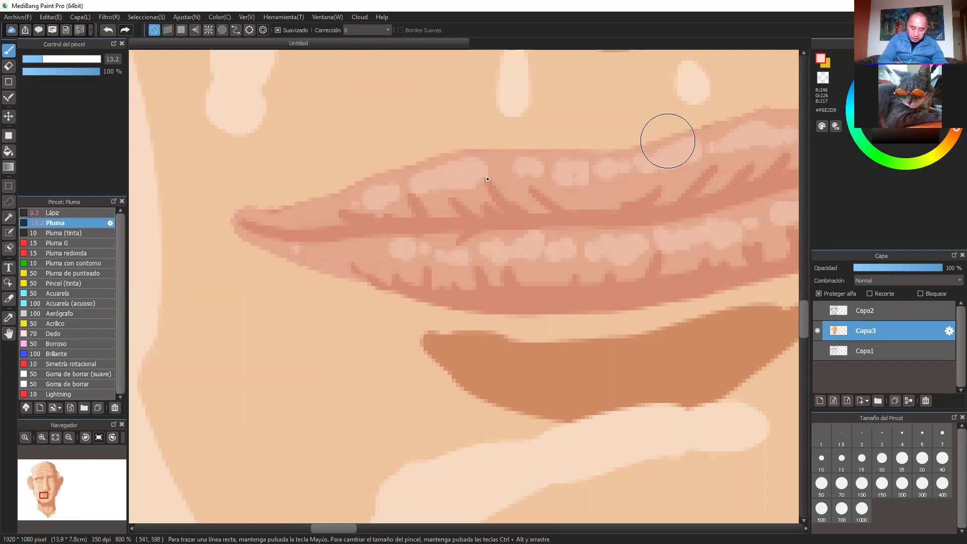
{"action": "left_click", "coordinate": [32, 59]}
{"action": "mouse_move", "coordinate": [437, 179]}
{"action": "left_mouse_down"}
{"action": "mouse_move", "coordinate": [447, 168]}
{"action": "mouse_move", "coordinate": [479, 170]}
{"action": "left_mouse_up"}
{"action": "left_click", "coordinate": [380, 194]}
{"action": "left_click", "coordinate": [525, 167]}
{"action": "left_click", "coordinate": [569, 172]}
{"action": "left_click", "coordinate": [609, 168]}
{"action": "left_click", "coordinate": [659, 158]}
{"action": "left_click", "coordinate": [680, 151]}
{"action": "left_click", "coordinate": [748, 136]}
{"action": "left_click", "coordinate": [770, 135]}
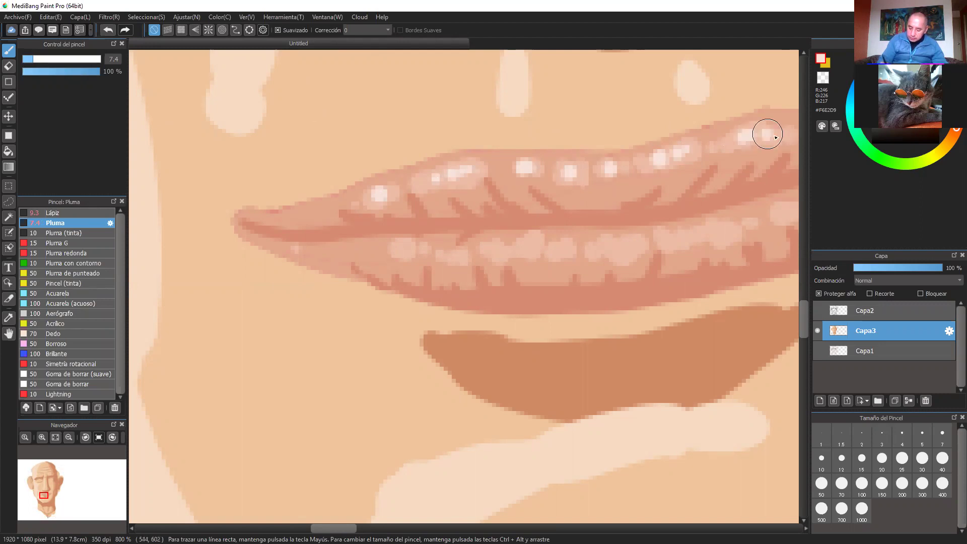
Dot bright #F6E2D9 highlights along the lower lip.
{"action": "mouse_move", "coordinate": [672, 260]}
{"action": "left_mouse_down"}
{"action": "mouse_move", "coordinate": [596, 270]}
{"action": "mouse_move", "coordinate": [657, 259]}
{"action": "mouse_move", "coordinate": [608, 292]}
{"action": "left_mouse_up"}
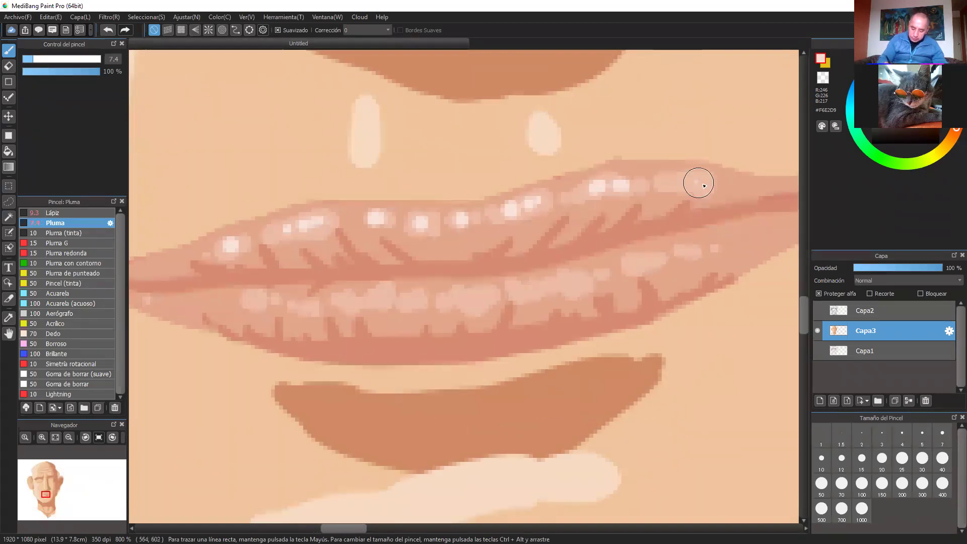
{"action": "left_click", "coordinate": [455, 297]}
{"action": "left_click", "coordinate": [476, 298]}
{"action": "left_click", "coordinate": [534, 285]}
{"action": "left_click", "coordinate": [577, 280]}
{"action": "left_click", "coordinate": [640, 262]}
{"action": "left_click", "coordinate": [409, 301]}
{"action": "left_click", "coordinate": [373, 300]}
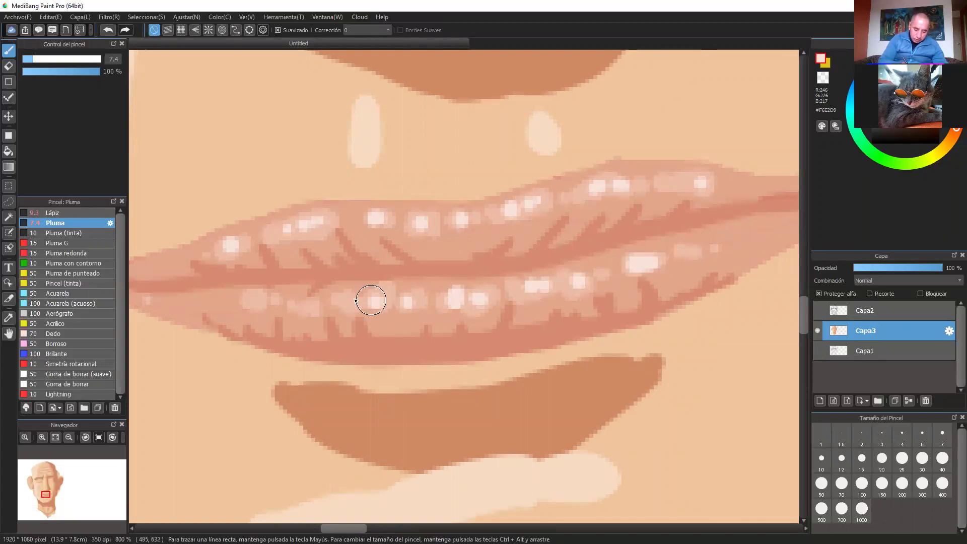
{"action": "left_click", "coordinate": [340, 303]}
Examine how the lip highlights read in the whole portrait and up close.
{"action": "key", "text": "ctrl+minus"}
{"action": "key", "text": "ctrl+minus"}
{"action": "key", "text": "ctrl+minus"}
{"action": "key", "text": "ctrl+minus"}
{"action": "key", "text": "ctrl+minus"}
{"action": "key", "text": "ctrl+minus"}
{"action": "key", "text": "ctrl+minus"}
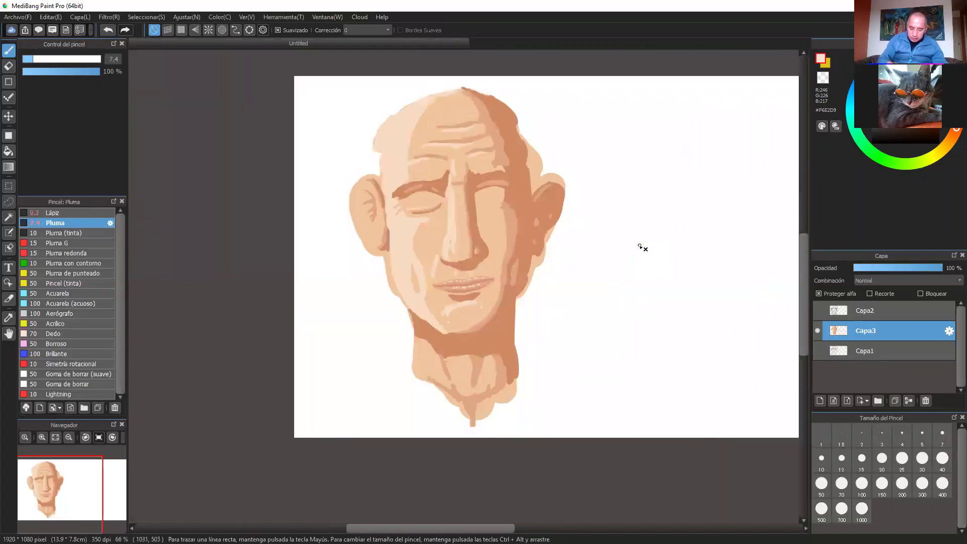
{"action": "key", "text": "ctrl+plus"}
{"action": "key", "text": "ctrl+plus"}
{"action": "key", "text": "ctrl+plus"}
{"action": "key", "text": "ctrl+plus"}
{"action": "key", "text": "ctrl+plus"}
{"action": "key", "text": "ctrl+plus"}
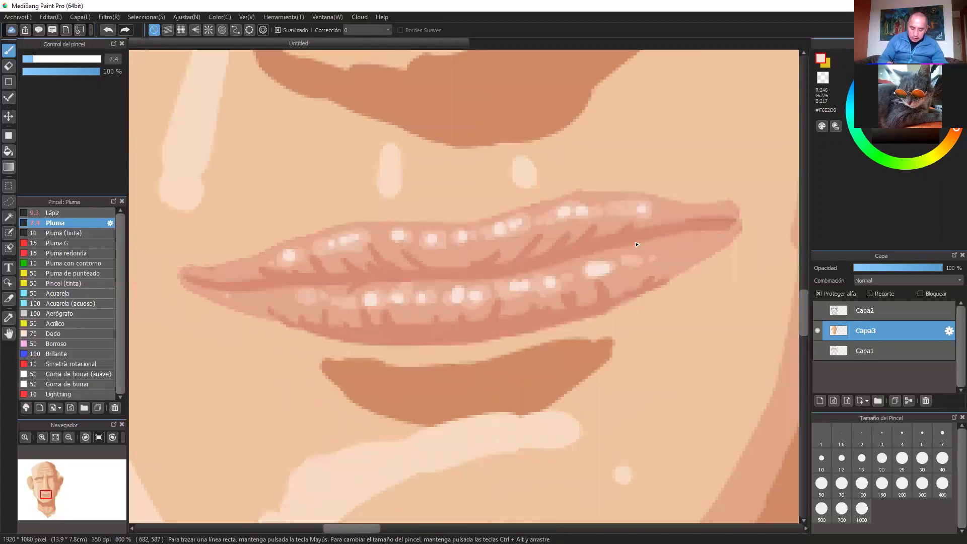
Undo the bright lip dots, the upper lip's highlights and most of the lower lip's highlight strokes.
{"action": "left_click", "coordinate": [108, 31]}
{"action": "left_click", "coordinate": [108, 31]}
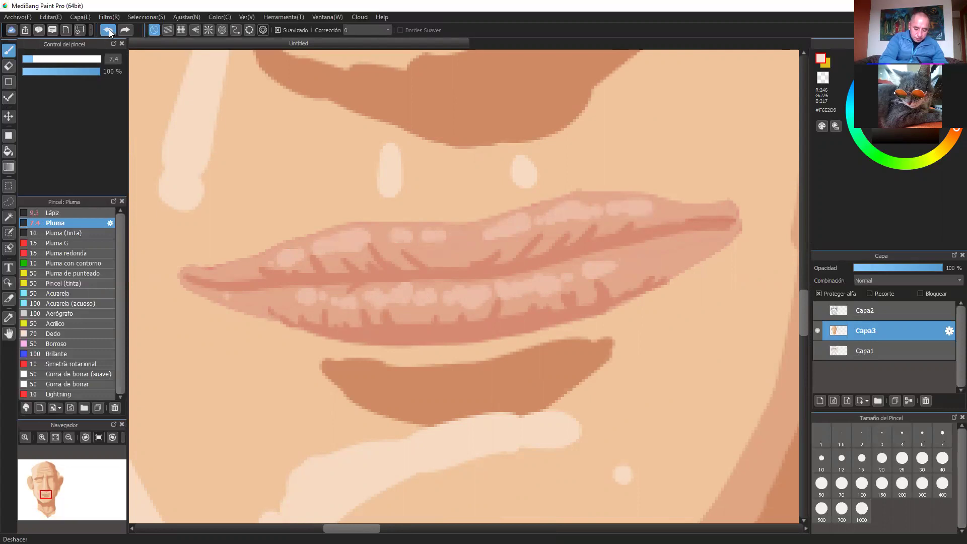
{"action": "left_click", "coordinate": [109, 29]}
{"action": "left_click", "coordinate": [109, 29]}
{"action": "left_click", "coordinate": [109, 30]}
{"action": "left_click", "coordinate": [108, 29]}
{"action": "left_click", "coordinate": [109, 29]}
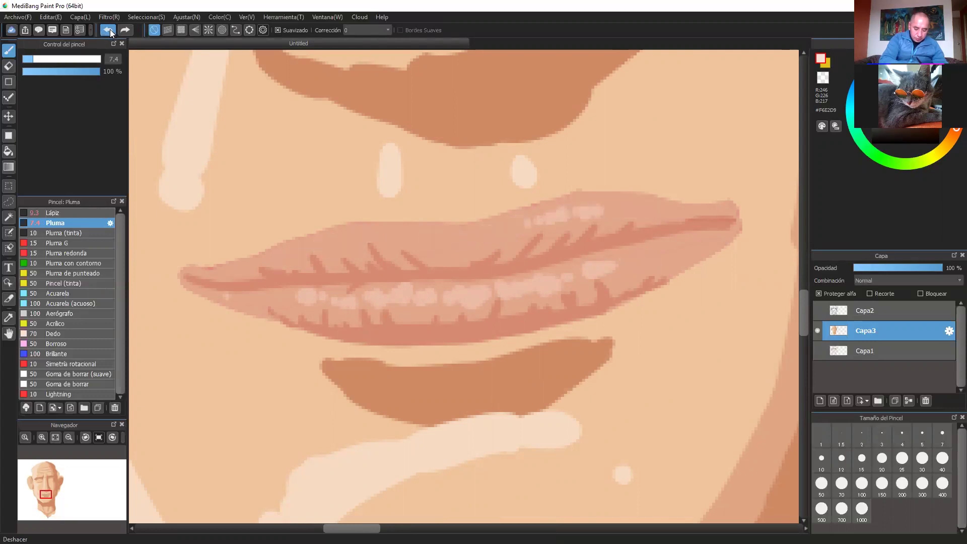
{"action": "left_click", "coordinate": [110, 29]}
{"action": "left_click", "coordinate": [109, 29]}
{"action": "left_click", "coordinate": [110, 30]}
{"action": "left_click", "coordinate": [110, 31]}
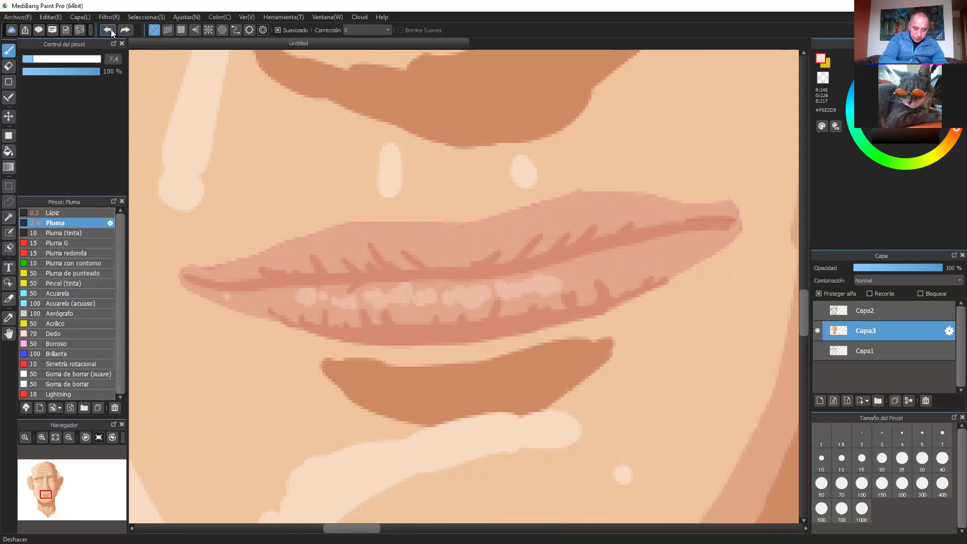
{"action": "left_click", "coordinate": [111, 29]}
{"action": "left_click", "coordinate": [111, 29]}
{"action": "left_click", "coordinate": [111, 29]}
{"action": "left_click", "coordinate": [111, 29]}
{"action": "left_click", "coordinate": [111, 29]}
{"action": "left_click", "coordinate": [111, 29]}
{"action": "left_click", "coordinate": [111, 29]}
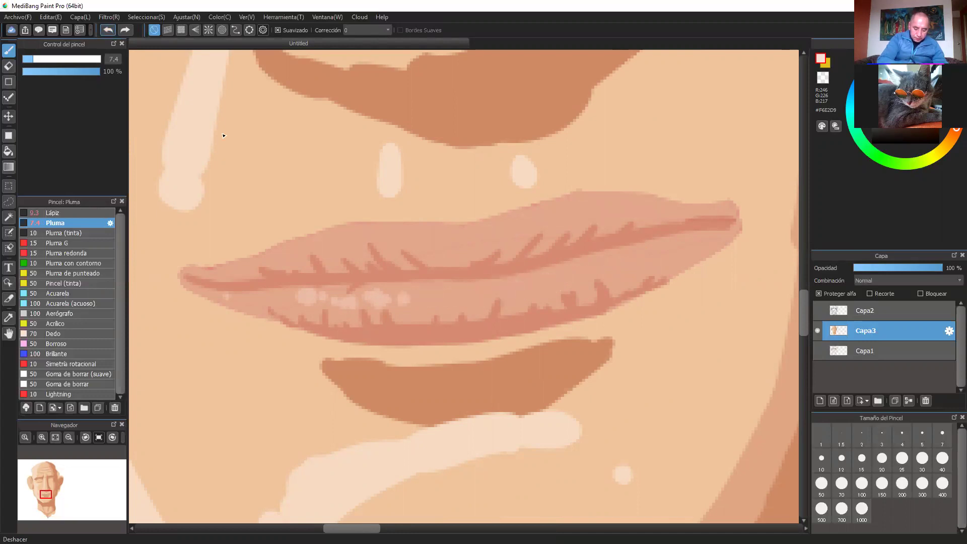
Sample the lip highlight tone #ECBBA5 and undo the remaining highlight strokes on the lower lip.
{"action": "left_click", "coordinate": [372, 291], "text": "alt"}
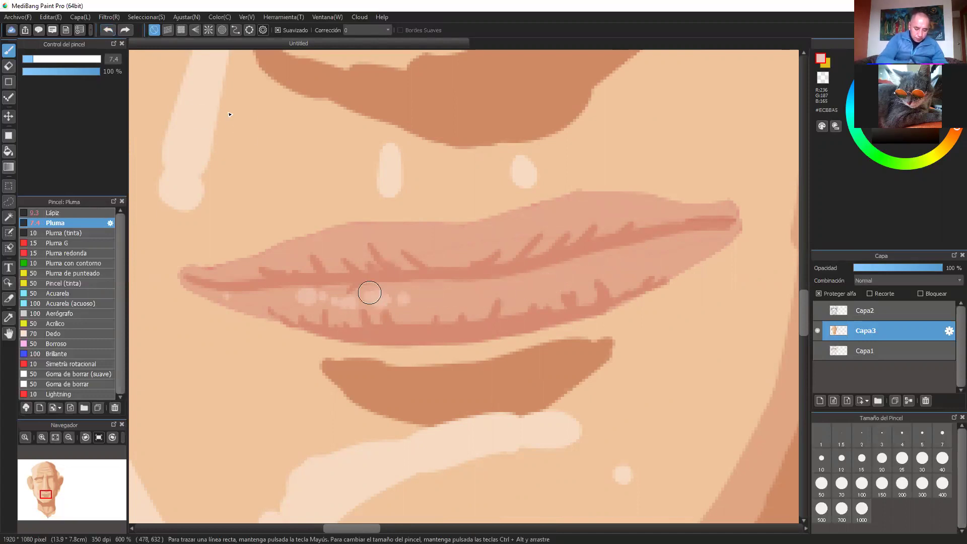
{"action": "left_click", "coordinate": [110, 30]}
{"action": "left_click", "coordinate": [111, 29]}
{"action": "left_click", "coordinate": [110, 28]}
{"action": "left_click", "coordinate": [111, 29]}
{"action": "left_click", "coordinate": [112, 30]}
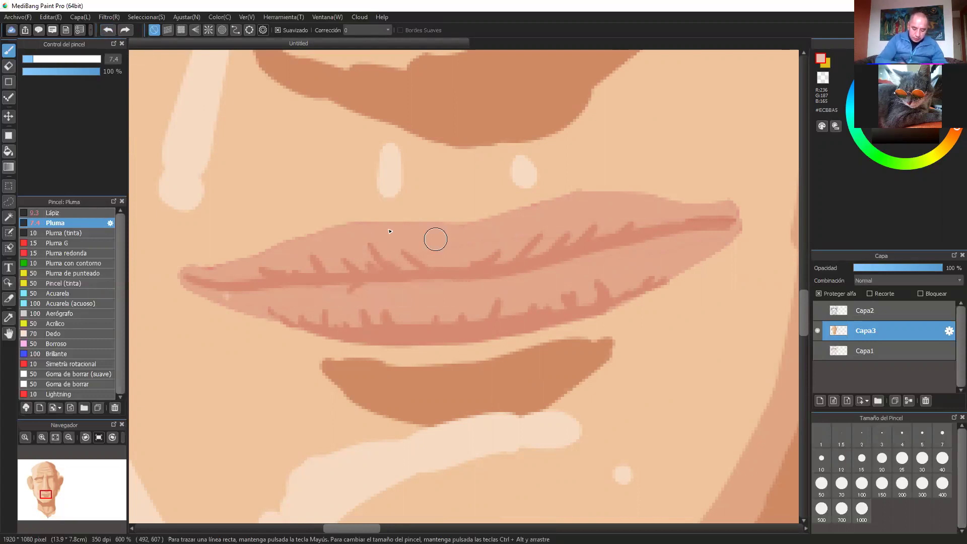
{"action": "mouse_move", "coordinate": [391, 234]}
{"action": "left_mouse_down"}
{"action": "mouse_move", "coordinate": [483, 246]}
{"action": "mouse_move", "coordinate": [559, 211]}
{"action": "mouse_move", "coordinate": [606, 206]}
{"action": "left_mouse_up"}
{"action": "left_click_drag", "start_coordinate": [339, 298], "coordinate": [417, 296]}
{"action": "left_click", "coordinate": [108, 30]}
{"action": "left_click", "coordinate": [107, 29]}
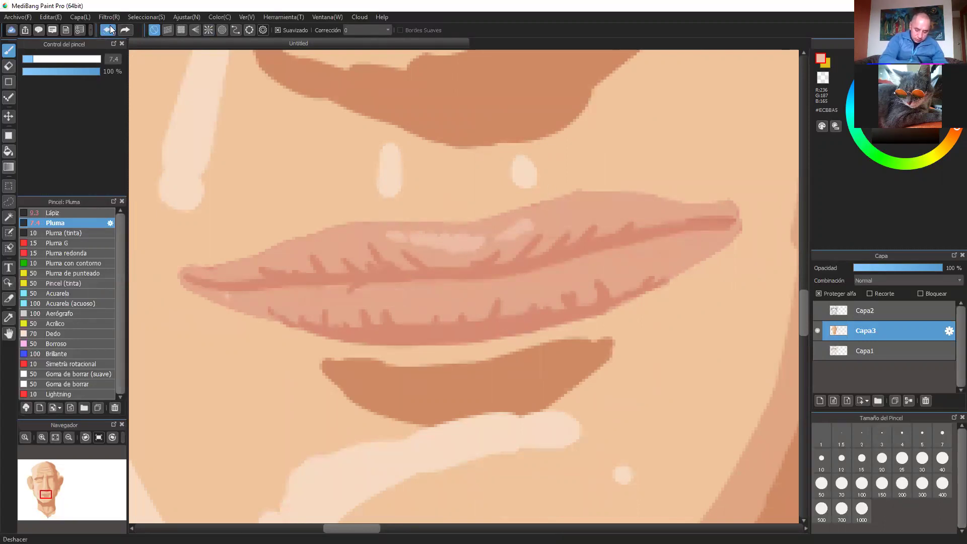
{"action": "left_click", "coordinate": [108, 30]}
{"action": "left_click", "coordinate": [108, 29]}
Paint soft #ECBBA5 highlight strokes along both peaks of the upper lip and across the middle of the lower lip.
{"action": "left_click_drag", "start_coordinate": [346, 238], "coordinate": [415, 242]}
{"action": "left_click_drag", "start_coordinate": [480, 241], "coordinate": [567, 218]}
{"action": "left_click_drag", "start_coordinate": [431, 239], "coordinate": [471, 231]}
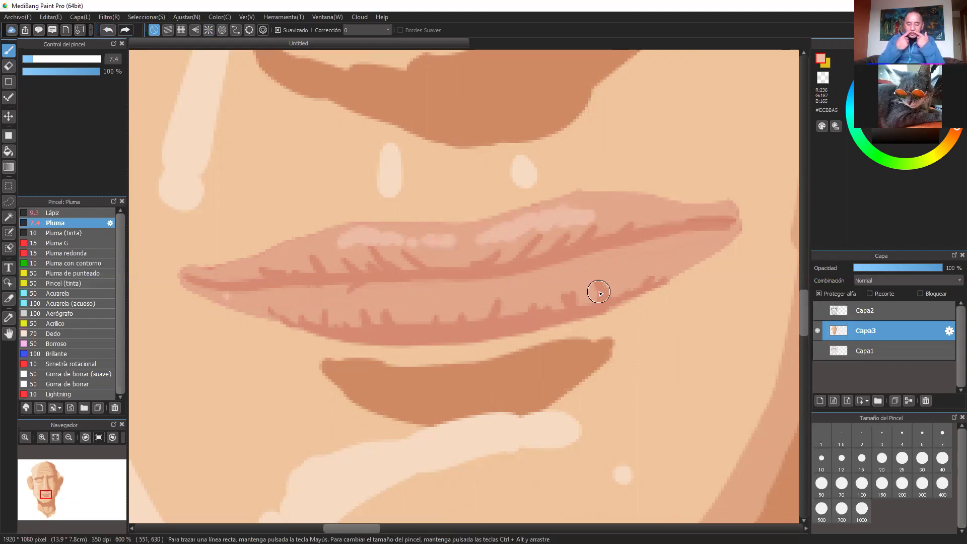
{"action": "mouse_move", "coordinate": [393, 301]}
{"action": "left_mouse_down"}
{"action": "mouse_move", "coordinate": [419, 292]}
{"action": "mouse_move", "coordinate": [435, 301]}
{"action": "mouse_move", "coordinate": [499, 298]}
{"action": "mouse_move", "coordinate": [579, 277]}
{"action": "left_mouse_up"}
{"action": "left_click", "coordinate": [599, 270]}
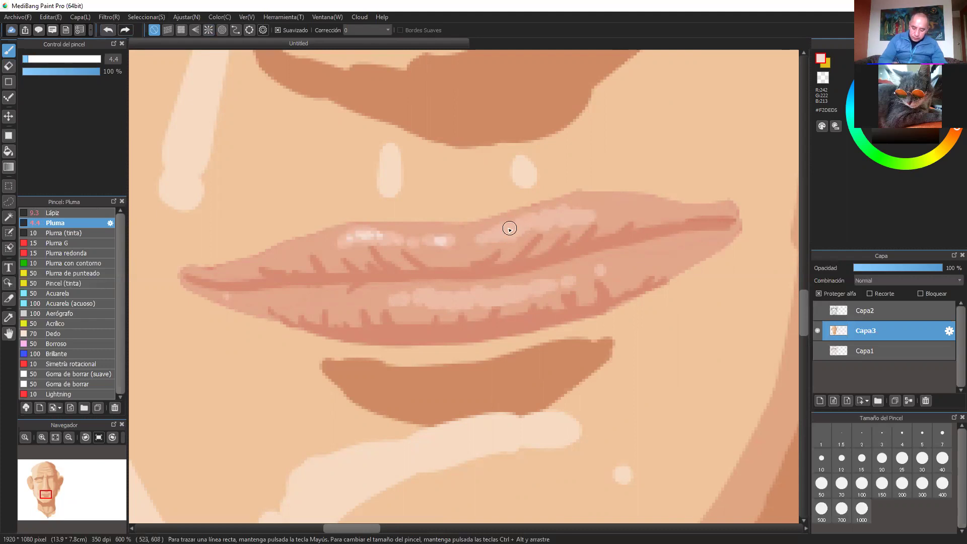
Dot small bright #F2DED5 highlights at size 4.4 over the soft highlights on the upper and lower lip.
{"action": "left_click_drag", "start_coordinate": [574, 219], "coordinate": [585, 221]}
{"action": "left_click", "coordinate": [606, 219]}
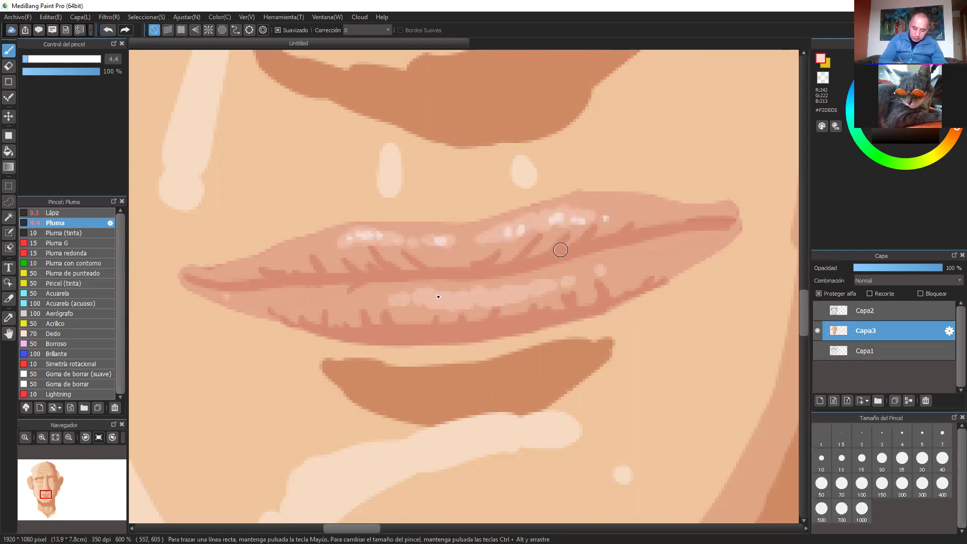
{"action": "left_click", "coordinate": [430, 299]}
{"action": "left_click_drag", "start_coordinate": [449, 301], "coordinate": [482, 300]}
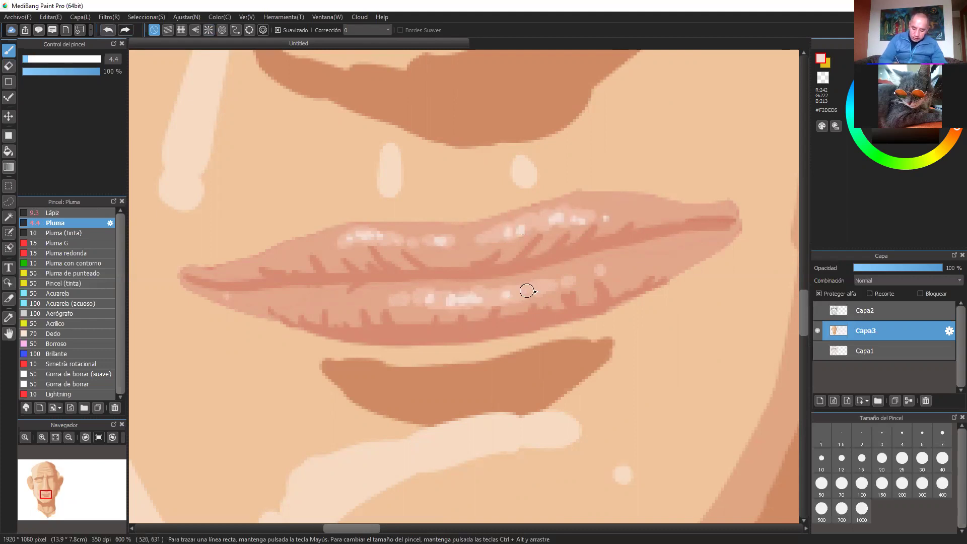
Examine how the lip highlights read within the whole face and up close.
{"action": "key", "text": "ctrl+alt+0"}
{"action": "key", "text": "ctrl+plus"}
{"action": "key", "text": "ctrl+plus"}
{"action": "key", "text": "ctrl+plus"}
{"action": "key", "text": "ctrl+plus"}
{"action": "key", "text": "ctrl+plus"}
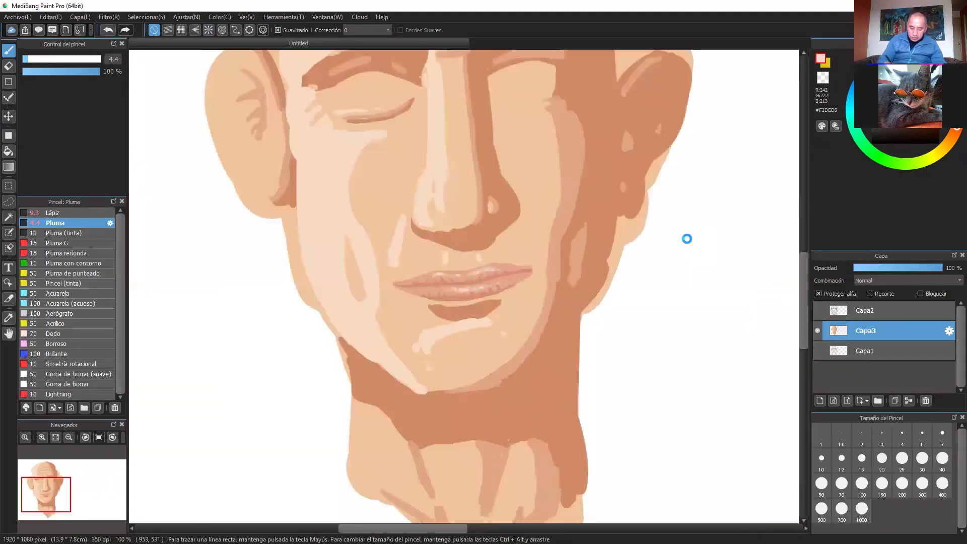
{"action": "scroll", "coordinate": [707, 193], "scroll_direction": "down", "scroll_amount": 4}
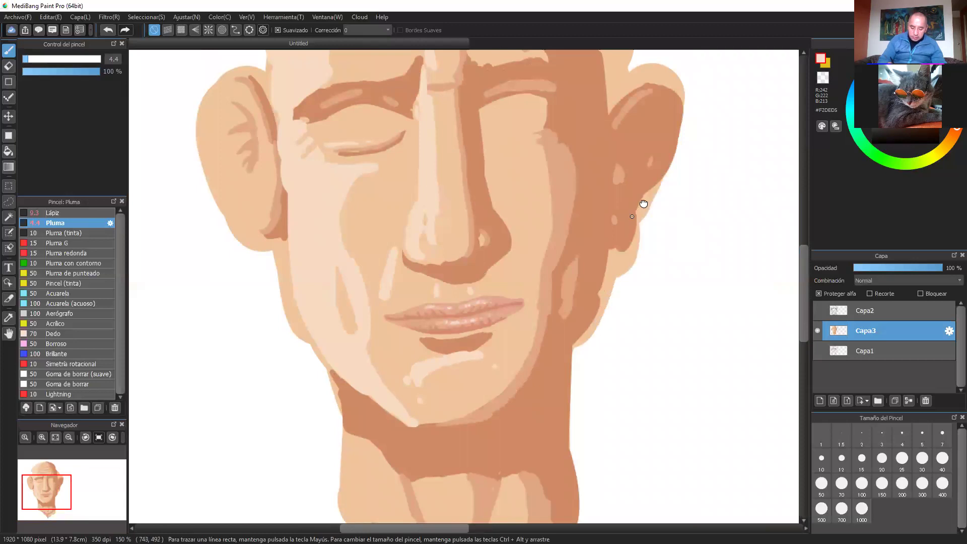
{"action": "left_click_drag", "start_coordinate": [639, 169], "coordinate": [690, 254]}
{"action": "mouse_move", "coordinate": [657, 205]}
{"action": "left_mouse_down"}
{"action": "mouse_move", "coordinate": [673, 267]}
{"action": "mouse_move", "coordinate": [666, 181]}
{"action": "left_mouse_up"}
{"action": "left_click_drag", "start_coordinate": [673, 294], "coordinate": [670, 262]}
{"action": "scroll", "coordinate": [597, 360], "scroll_direction": "up", "scroll_amount": 3}
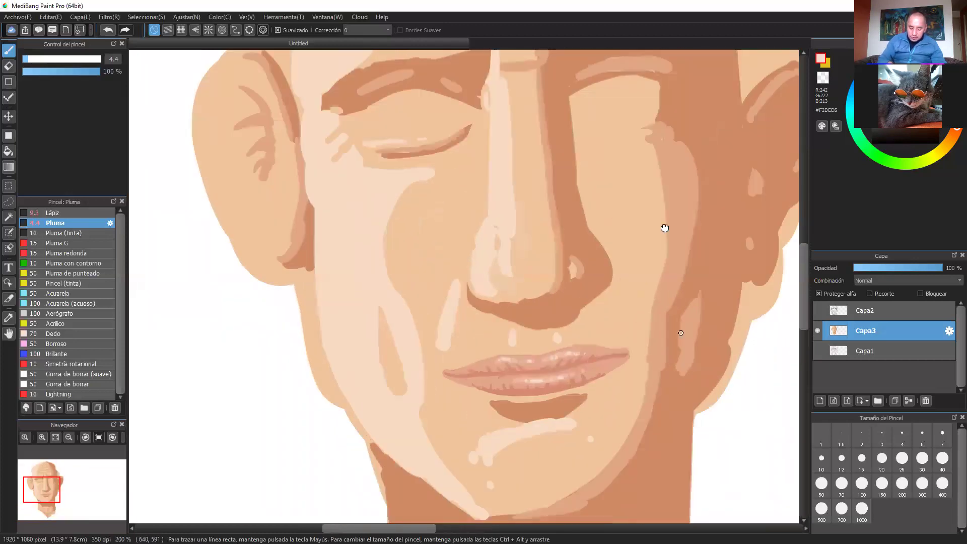
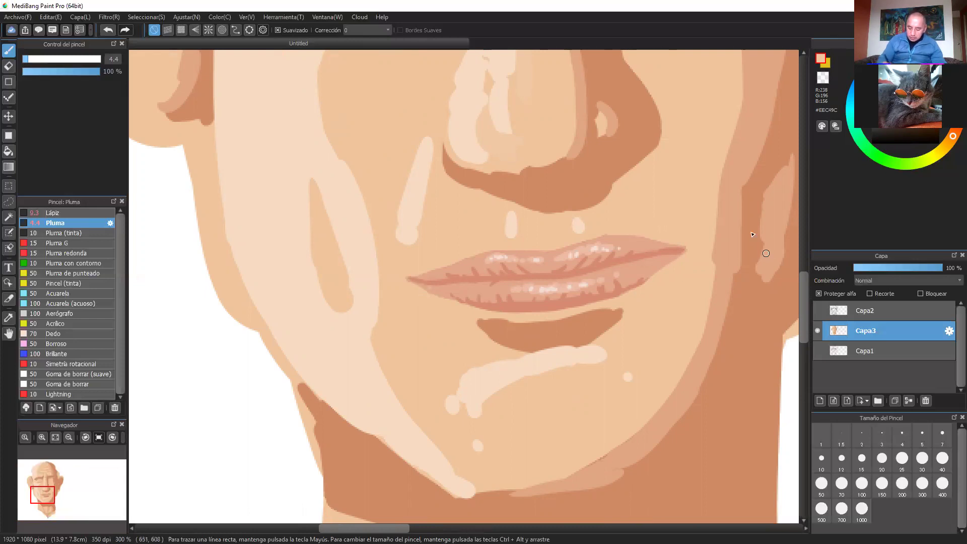
Pick the dark red #AF5B50 and paint a thin shadow line along the middle of the parting between the lips.
{"action": "scroll", "coordinate": [669, 302], "scroll_direction": "up", "scroll_amount": 1}
{"action": "scroll", "coordinate": [674, 263], "scroll_direction": "up", "scroll_amount": 2}
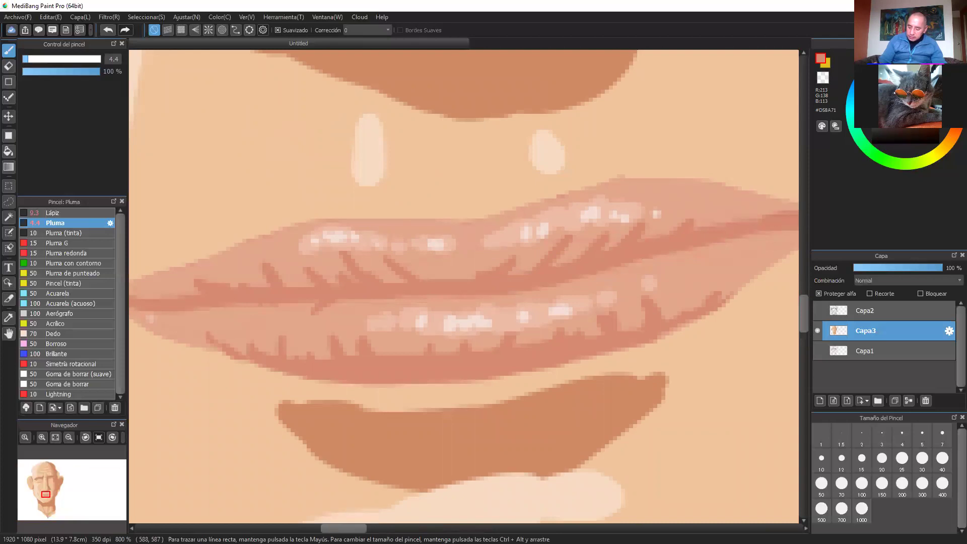
{"action": "left_click", "coordinate": [959, 117]}
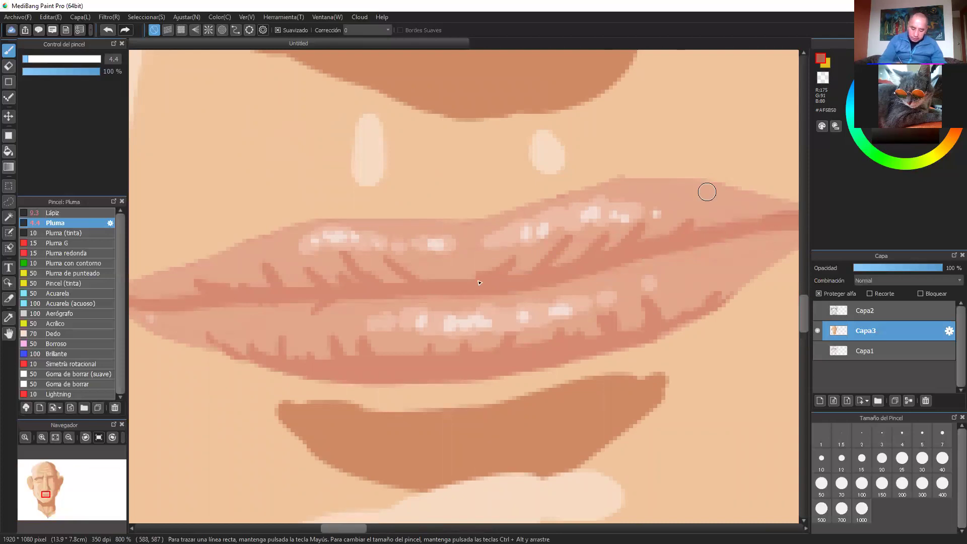
{"action": "mouse_move", "coordinate": [422, 290]}
{"action": "left_mouse_down"}
{"action": "mouse_move", "coordinate": [458, 294]}
{"action": "mouse_move", "coordinate": [500, 278]}
{"action": "mouse_move", "coordinate": [491, 289]}
{"action": "mouse_move", "coordinate": [513, 288]}
{"action": "mouse_move", "coordinate": [715, 244]}
{"action": "left_mouse_up"}
{"action": "left_click_drag", "start_coordinate": [521, 286], "coordinate": [588, 279]}
{"action": "left_click_drag", "start_coordinate": [367, 291], "coordinate": [453, 292]}
{"action": "left_click_drag", "start_coordinate": [305, 297], "coordinate": [329, 297]}
{"action": "mouse_move", "coordinate": [340, 297]}
{"action": "left_mouse_down"}
{"action": "mouse_move", "coordinate": [397, 294]}
{"action": "mouse_move", "coordinate": [358, 294]}
{"action": "mouse_move", "coordinate": [367, 285]}
{"action": "mouse_move", "coordinate": [403, 297]}
{"action": "left_mouse_up"}
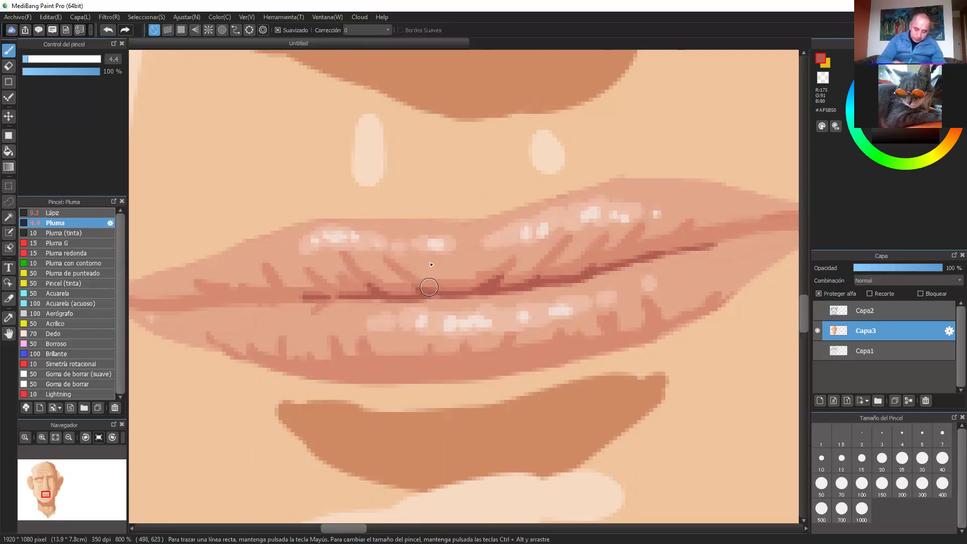
Extend the dark #AF5B50 parting line towards both corners of the mouth.
{"action": "scroll", "coordinate": [507, 207], "scroll_direction": "down", "scroll_amount": 5}
{"action": "scroll", "coordinate": [463, 286], "scroll_direction": "up", "scroll_amount": 3}
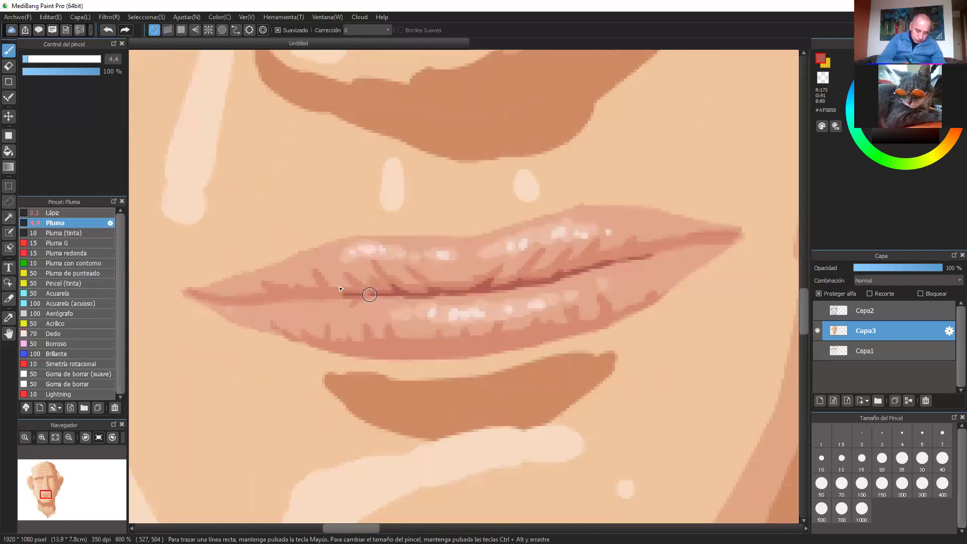
{"action": "scroll", "coordinate": [259, 296], "scroll_direction": "up", "scroll_amount": 2}
{"action": "left_click_drag", "start_coordinate": [218, 301], "coordinate": [290, 296]}
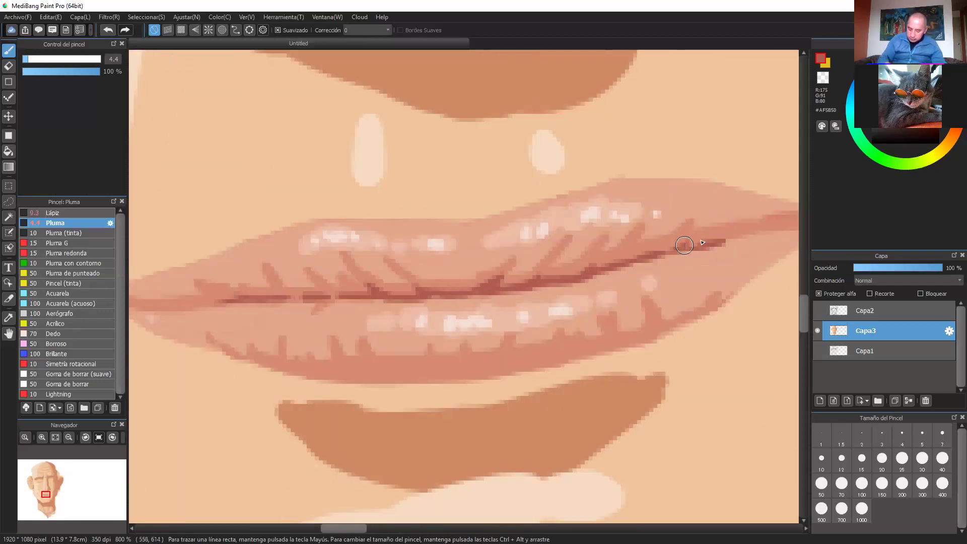
Examine the darkened mouth within the portrait, then the nose, eyes and forehead shading.
{"action": "scroll", "coordinate": [695, 245], "scroll_direction": "down", "scroll_amount": 5}
{"action": "left_click_drag", "start_coordinate": [609, 344], "coordinate": [635, 434]}
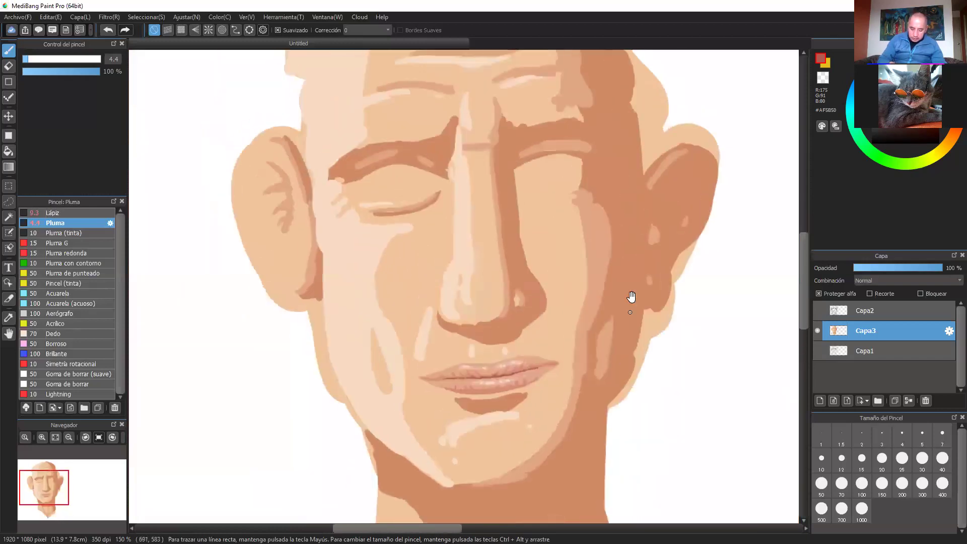
{"action": "scroll", "coordinate": [632, 249], "scroll_direction": "up", "scroll_amount": 2}
{"action": "left_click_drag", "start_coordinate": [627, 317], "coordinate": [639, 181]}
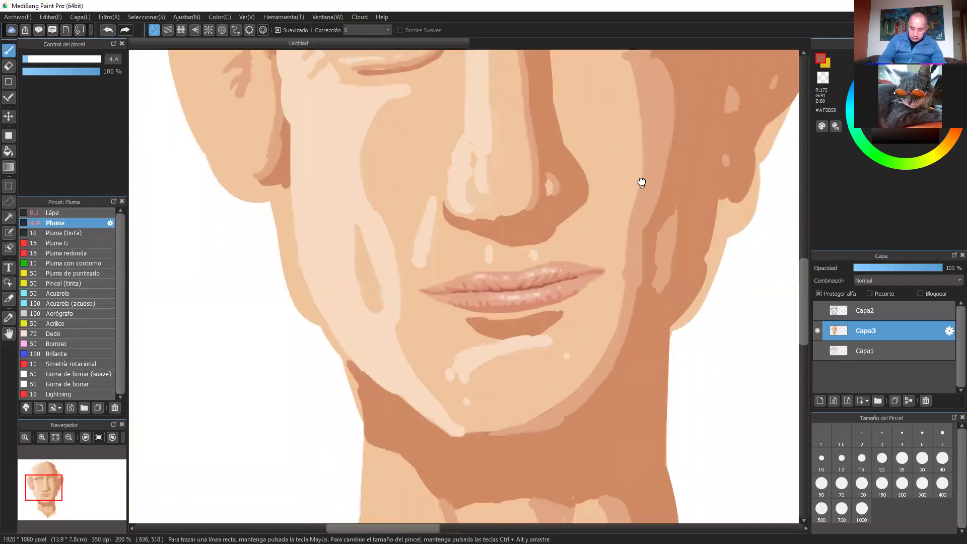
{"action": "left_click_drag", "start_coordinate": [627, 254], "coordinate": [631, 193]}
{"action": "left_click_drag", "start_coordinate": [625, 320], "coordinate": [636, 330]}
{"action": "left_click_drag", "start_coordinate": [640, 257], "coordinate": [628, 376]}
{"action": "left_click_drag", "start_coordinate": [636, 220], "coordinate": [637, 370]}
{"action": "left_click_drag", "start_coordinate": [639, 221], "coordinate": [648, 258]}
{"action": "left_click_drag", "start_coordinate": [720, 269], "coordinate": [702, 330]}
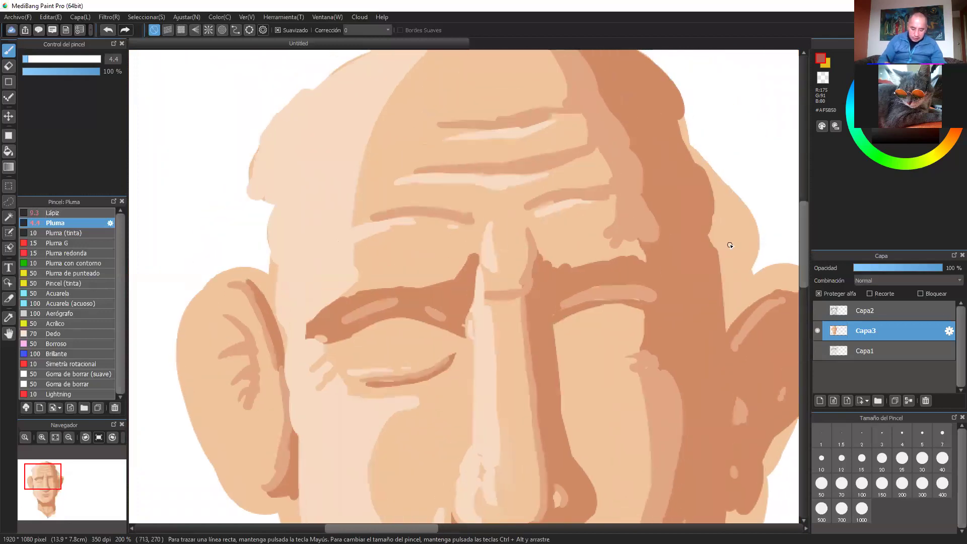
{"action": "key", "text": "ctrl+minus"}
{"action": "key", "text": "ctrl+minus"}
{"action": "scroll", "coordinate": [731, 248], "scroll_direction": "up", "scroll_amount": 3}
{"action": "mouse_move", "coordinate": [701, 244]}
{"action": "left_mouse_down"}
{"action": "mouse_move", "coordinate": [715, 263]}
{"action": "mouse_move", "coordinate": [773, 247]}
{"action": "left_mouse_up"}
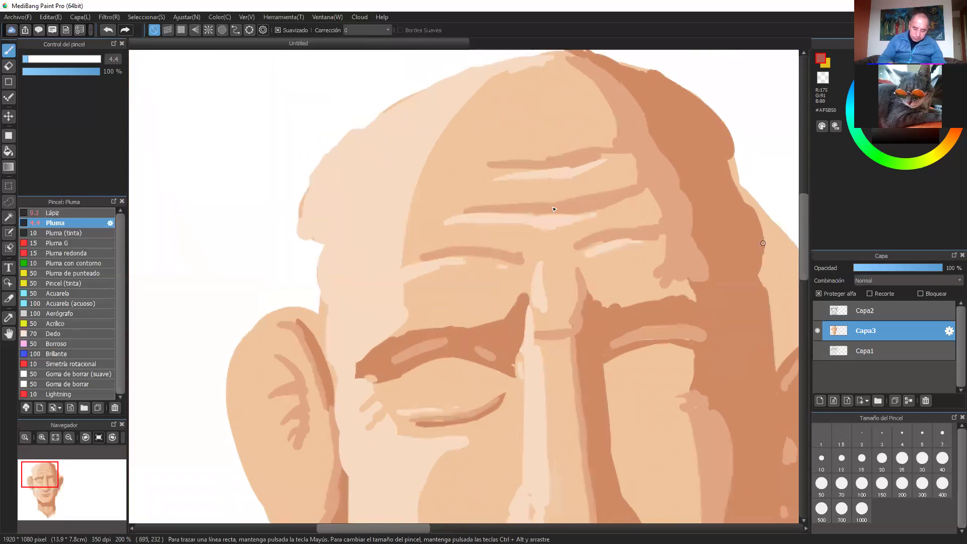
Sample the skin tones and paint thin #F6DBC2 highlights from the lit side of the forehead into its upper wrinkles.
{"action": "left_click", "coordinate": [415, 229], "text": "alt"}
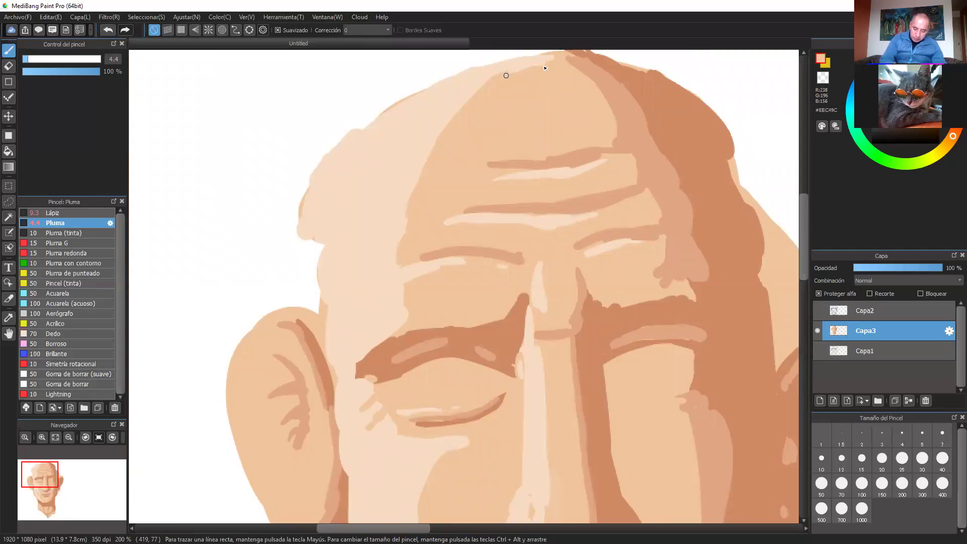
{"action": "left_click", "coordinate": [408, 176], "text": "alt"}
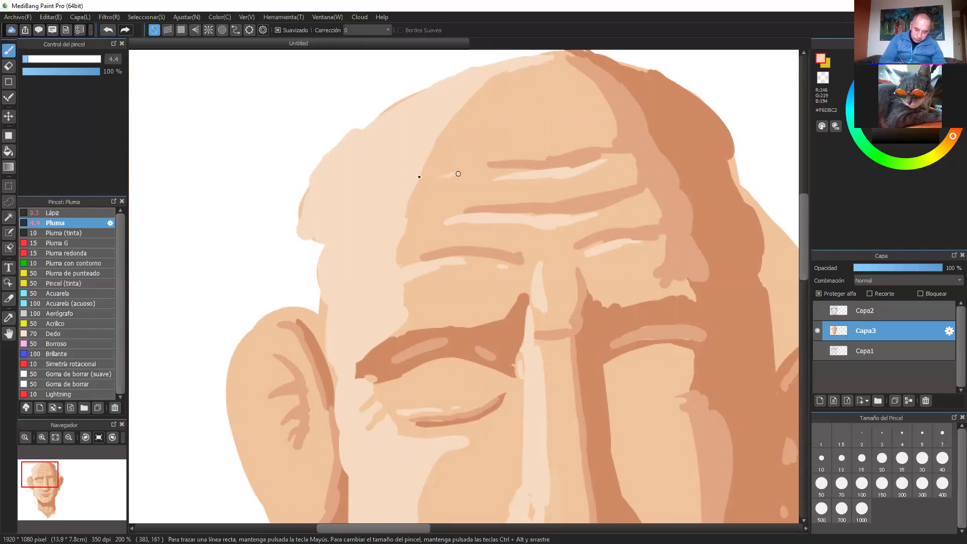
{"action": "left_click_drag", "start_coordinate": [449, 177], "coordinate": [476, 173]}
{"action": "scroll", "coordinate": [481, 188], "scroll_direction": "down", "scroll_amount": 4}
{"action": "scroll", "coordinate": [483, 187], "scroll_direction": "up", "scroll_amount": 3}
{"action": "scroll", "coordinate": [484, 188], "scroll_direction": "down", "scroll_amount": 3}
{"action": "scroll", "coordinate": [484, 188], "scroll_direction": "up", "scroll_amount": 3}
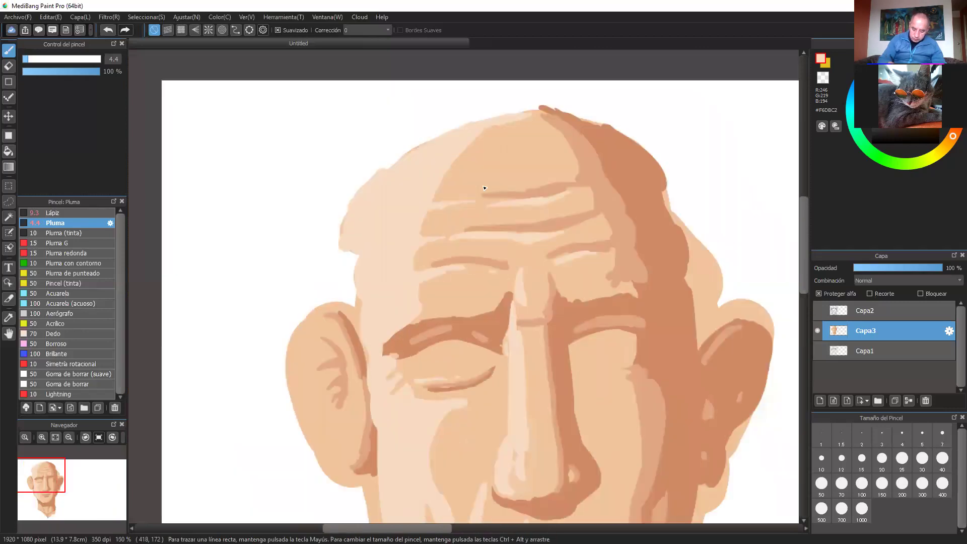
Sample the base skin tone #EEC49C and touch up the shaded-side ends of the forehead wrinkles.
{"action": "left_click", "coordinate": [604, 223], "text": "alt"}
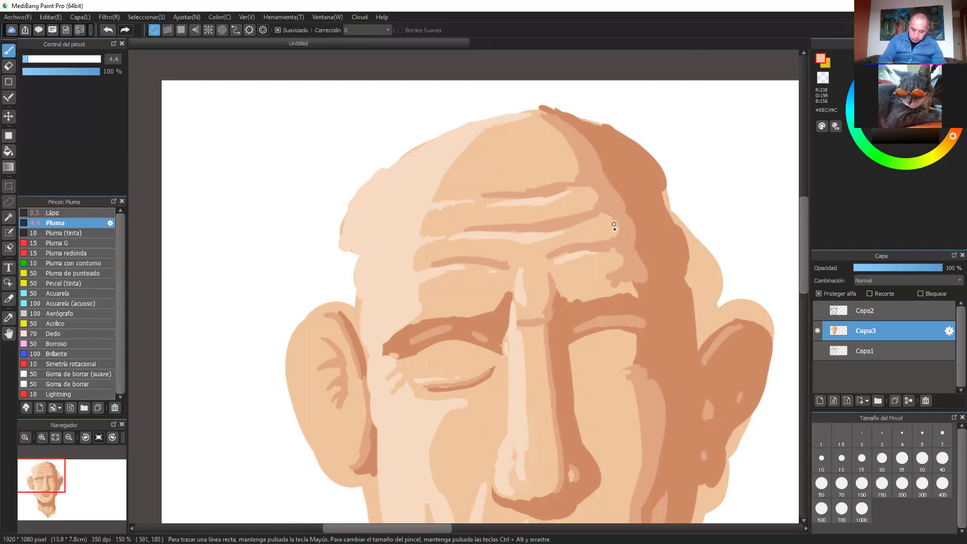
{"action": "scroll", "coordinate": [613, 226], "scroll_direction": "down", "scroll_amount": 3}
{"action": "scroll", "coordinate": [645, 319], "scroll_direction": "up", "scroll_amount": 2}
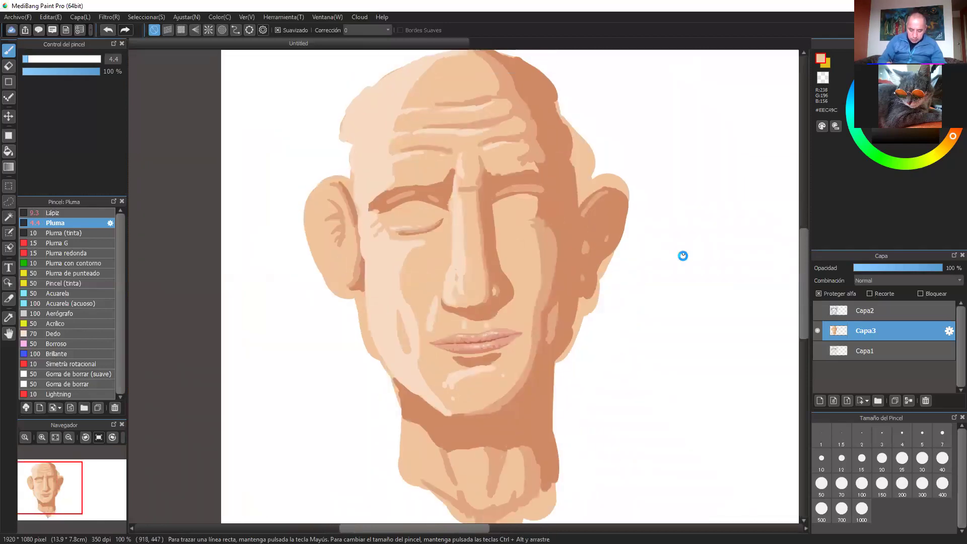
{"action": "scroll", "coordinate": [683, 255], "scroll_direction": "up", "scroll_amount": 2}
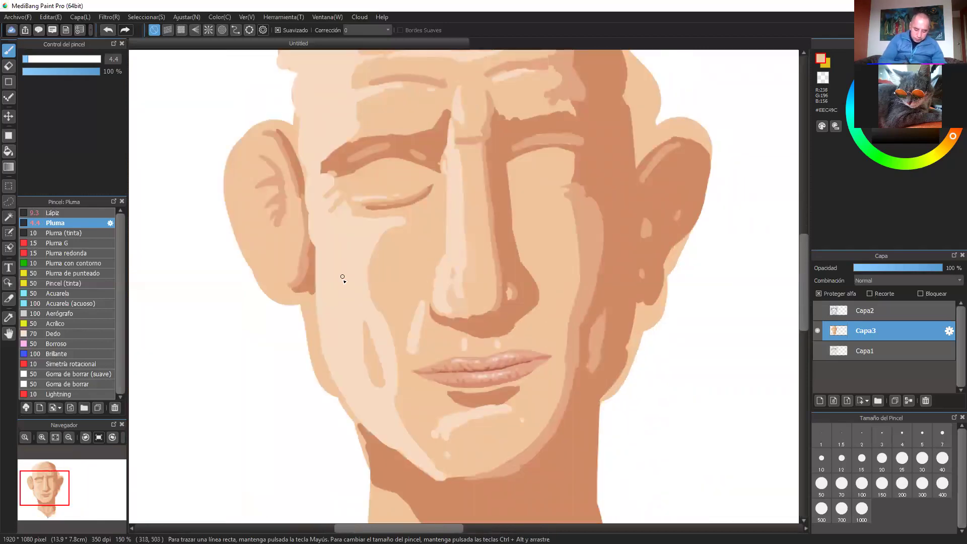
Show the Capa2 sketch and highlight the inner fold of the ear on the lit side in #F6DBC2 at brush size 12.
{"action": "left_click", "coordinate": [816, 310]}
{"action": "scroll", "coordinate": [534, 263], "scroll_direction": "up", "scroll_amount": 1}
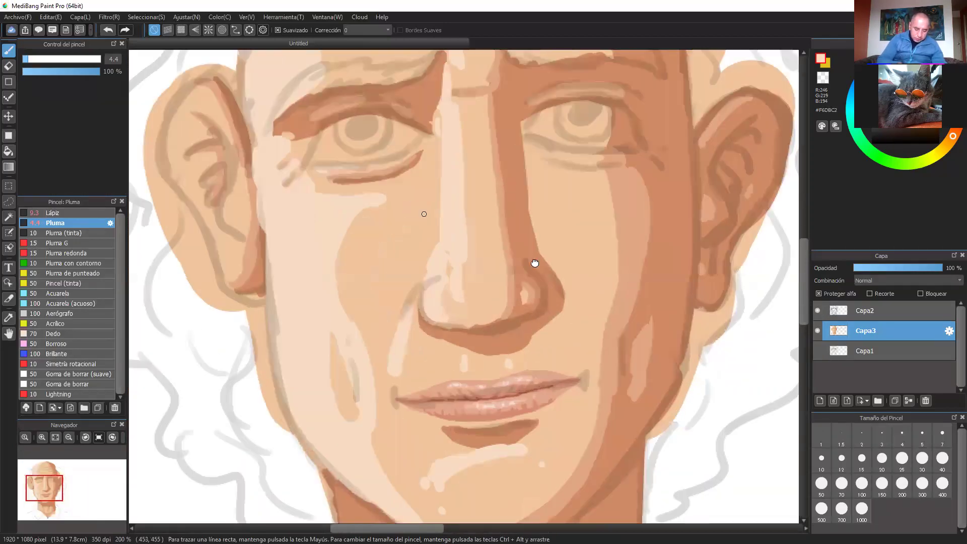
{"action": "left_click_drag", "start_coordinate": [424, 214], "coordinate": [578, 283]}
{"action": "left_click_drag", "start_coordinate": [403, 194], "coordinate": [432, 238]}
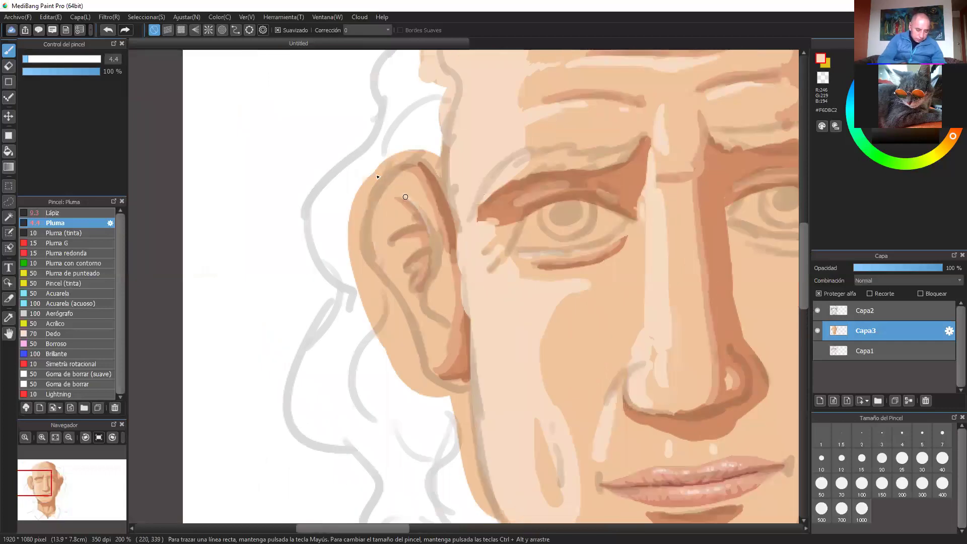
{"action": "left_click", "coordinate": [40, 59]}
{"action": "left_click_drag", "start_coordinate": [414, 195], "coordinate": [444, 311]}
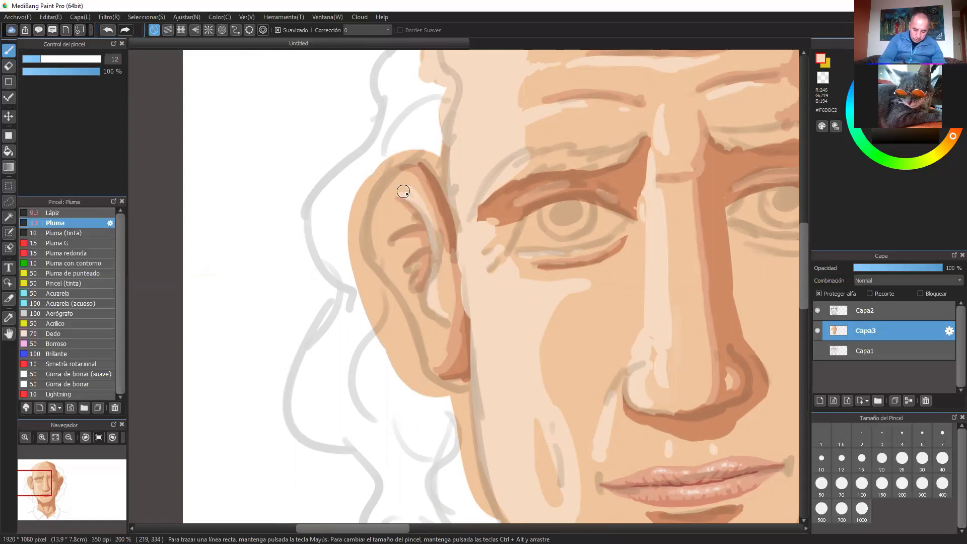
Paint #F6DBC2 highlights along the same ear's rim, towards the lobe and between its inner creases.
{"action": "mouse_move", "coordinate": [403, 192]}
{"action": "left_mouse_down"}
{"action": "mouse_move", "coordinate": [375, 209]}
{"action": "mouse_move", "coordinate": [383, 246]}
{"action": "mouse_move", "coordinate": [377, 227]}
{"action": "left_mouse_up"}
{"action": "left_click_drag", "start_coordinate": [417, 307], "coordinate": [428, 345]}
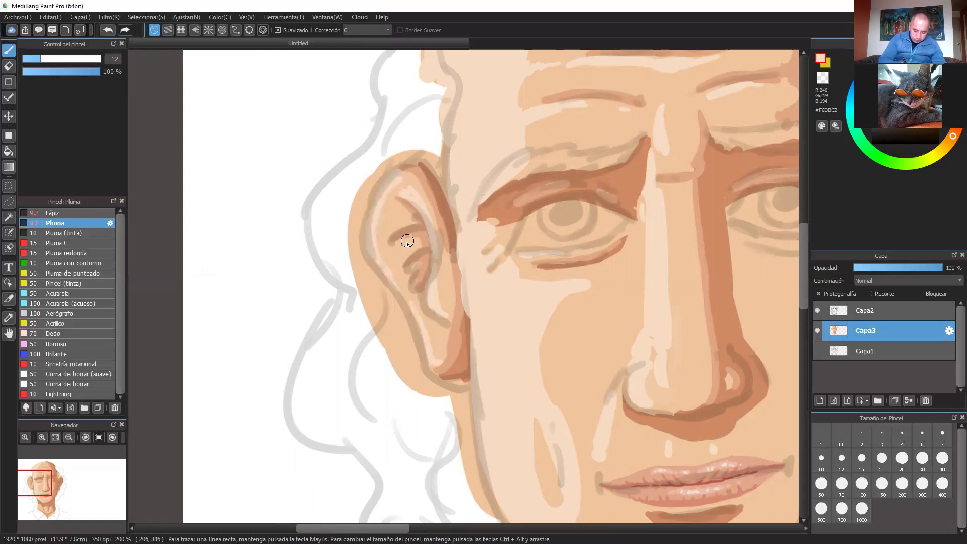
{"action": "left_click_drag", "start_coordinate": [409, 242], "coordinate": [397, 249]}
{"action": "mouse_move", "coordinate": [396, 208]}
{"action": "left_mouse_down"}
{"action": "mouse_move", "coordinate": [403, 213]}
{"action": "mouse_move", "coordinate": [395, 205]}
{"action": "left_mouse_up"}
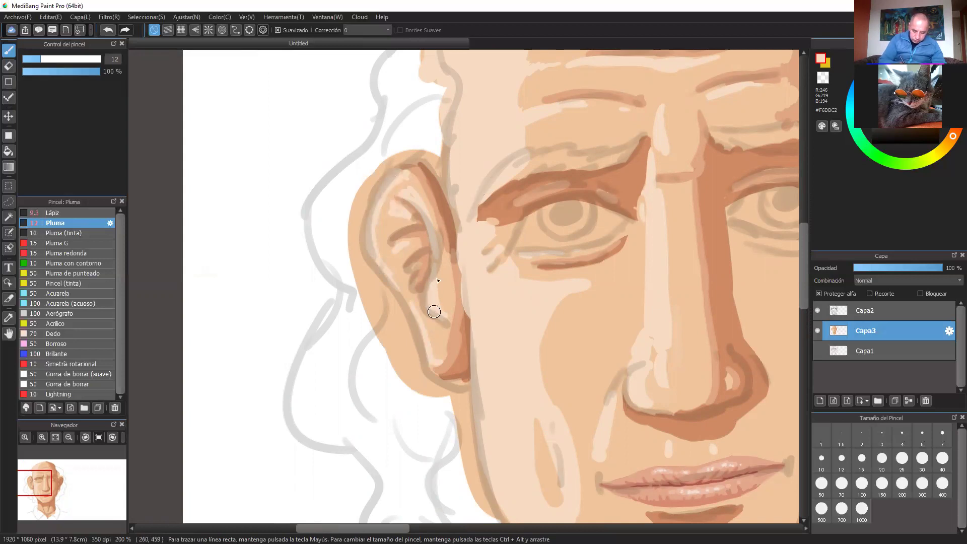
Hide the Capa2 sketch and examine the highlighted ear against the rest of the face.
{"action": "left_click", "coordinate": [817, 309]}
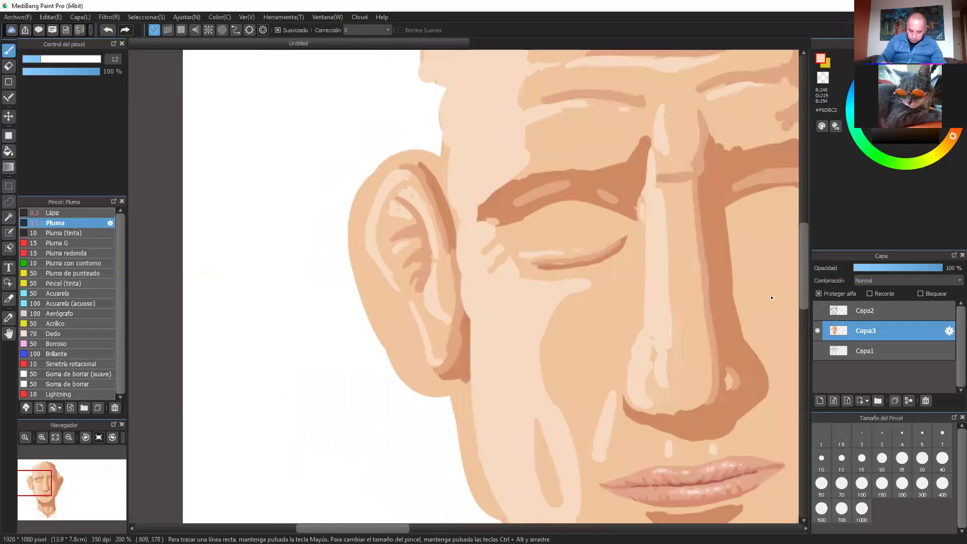
{"action": "scroll", "coordinate": [741, 295], "scroll_direction": "down", "scroll_amount": 4}
{"action": "scroll", "coordinate": [740, 295], "scroll_direction": "up", "scroll_amount": 3}
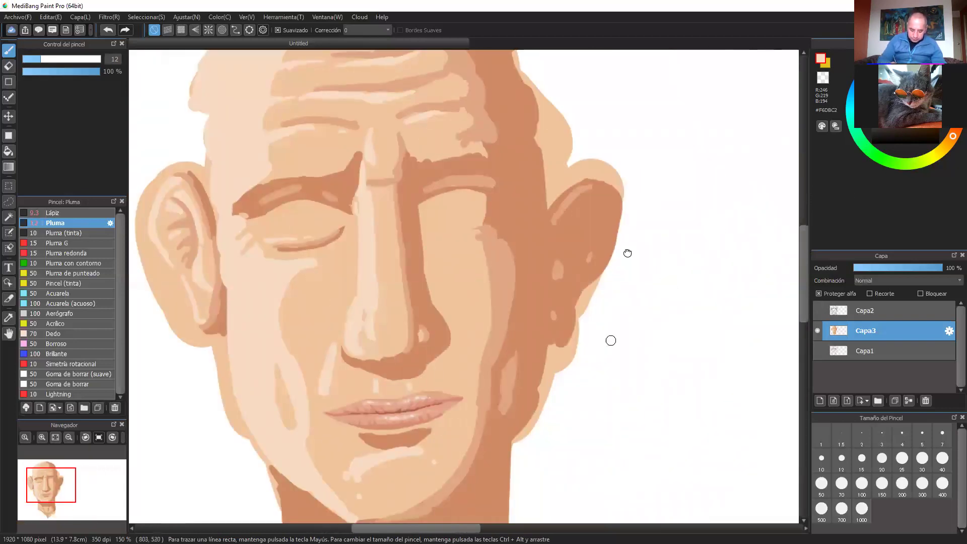
{"action": "left_click_drag", "start_coordinate": [605, 354], "coordinate": [628, 254]}
{"action": "left_click_drag", "start_coordinate": [609, 321], "coordinate": [624, 353]}
{"action": "scroll", "coordinate": [624, 315], "scroll_direction": "down", "scroll_amount": 3}
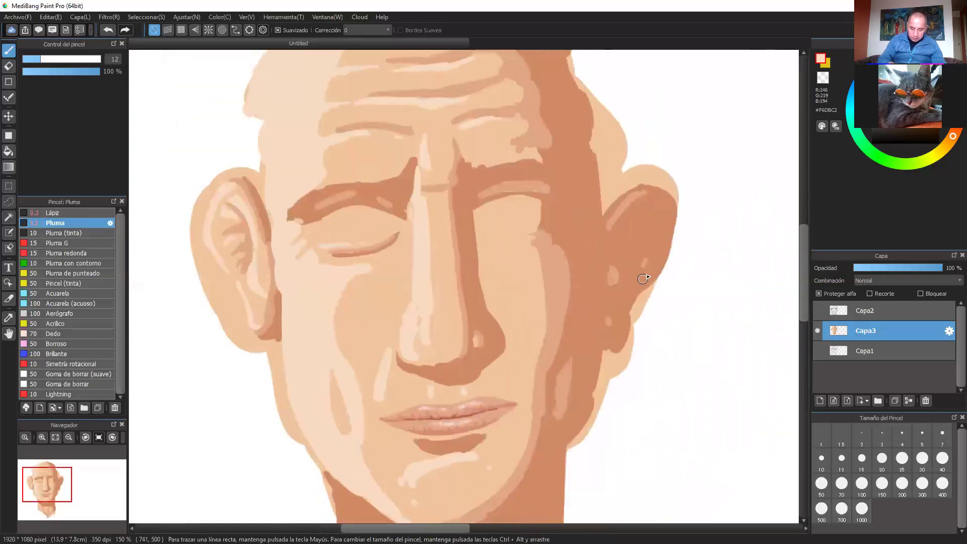
{"action": "scroll", "coordinate": [630, 271], "scroll_direction": "up", "scroll_amount": 4}
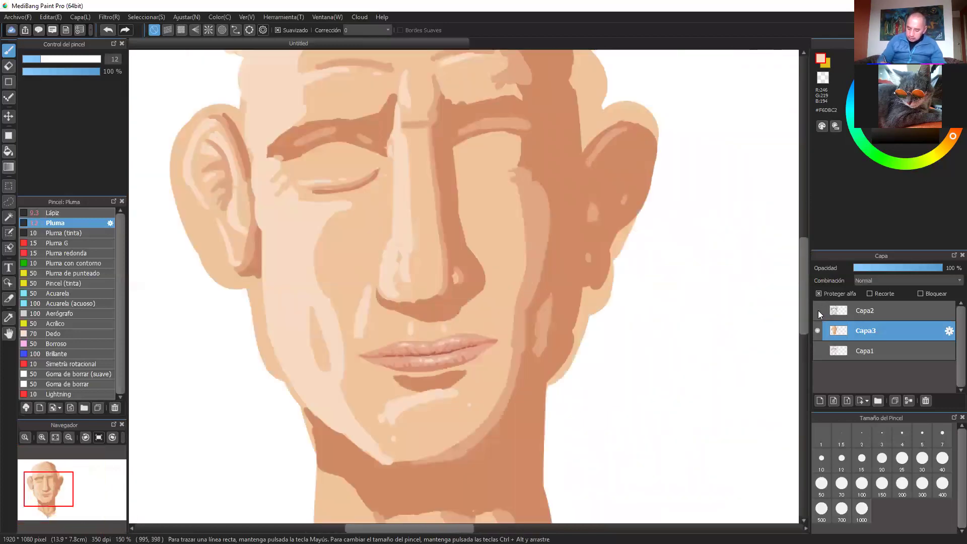
Show the Capa2 sketch, sample the shadow tone #CE8A64 and paint the crease at the outer corner of the shaded-side eye.
{"action": "left_click", "coordinate": [817, 310]}
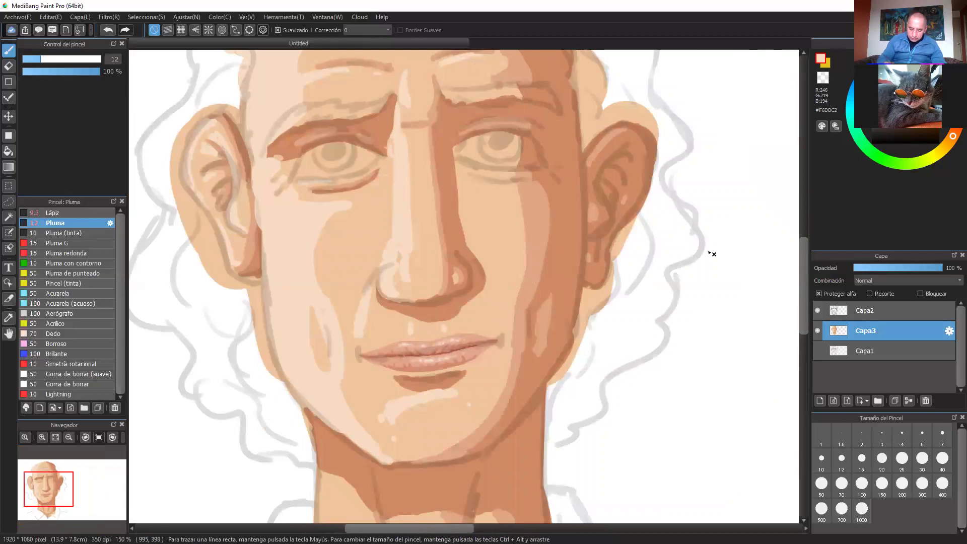
{"action": "scroll", "coordinate": [559, 149], "scroll_direction": "up", "scroll_amount": 1}
{"action": "left_click", "coordinate": [564, 143], "text": "alt"}
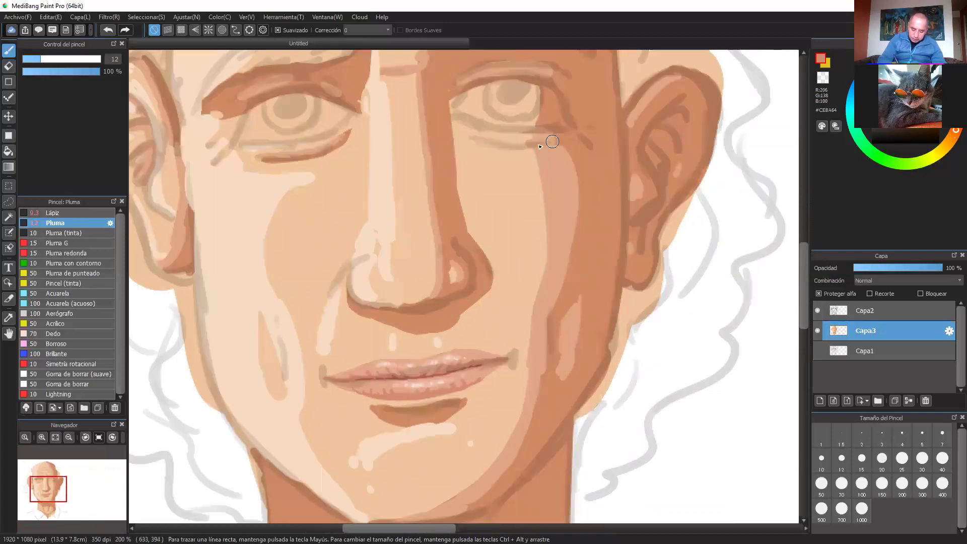
{"action": "left_click_drag", "start_coordinate": [537, 145], "coordinate": [563, 134]}
Hide the Capa2 sketch, sample the base skin tone #EEC49C and touch up the shaded-side eye's outer crease.
{"action": "left_click", "coordinate": [817, 310]}
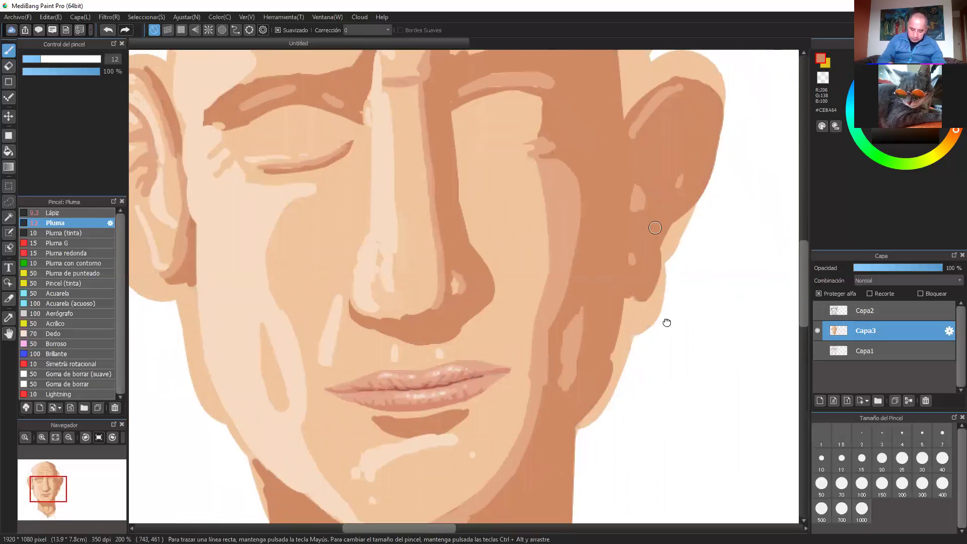
{"action": "scroll", "coordinate": [665, 324], "scroll_direction": "up", "scroll_amount": 3}
{"action": "left_click", "coordinate": [544, 242], "text": "alt"}
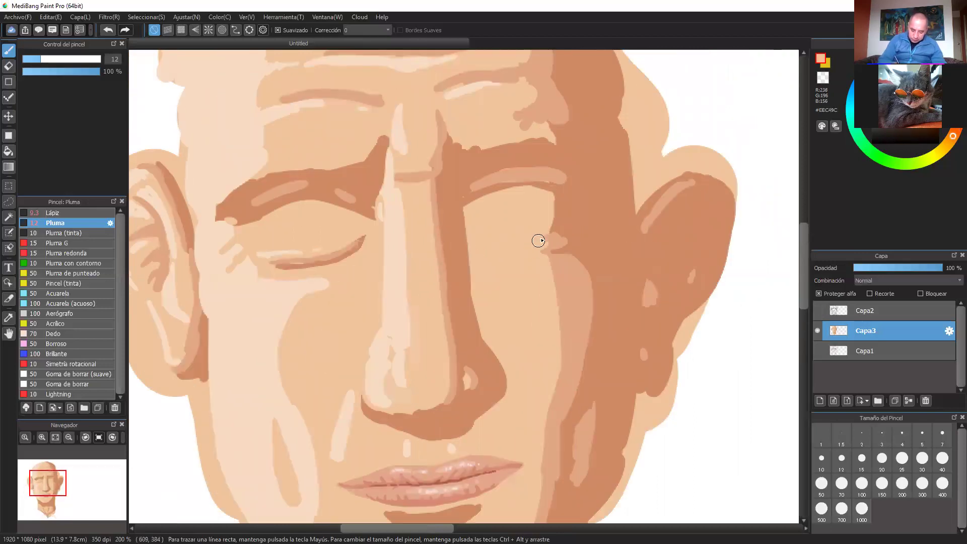
{"action": "key", "text": "ctrl+minus"}
{"action": "key", "text": "ctrl+plus"}
{"action": "left_click_drag", "start_coordinate": [554, 257], "coordinate": [607, 248]}
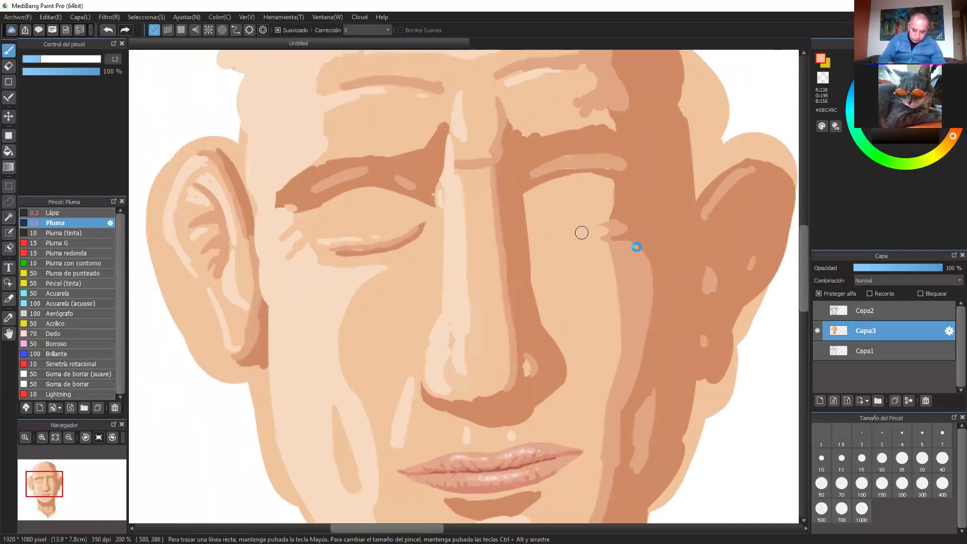
{"action": "key", "text": "ctrl+minus"}
{"action": "key", "text": "ctrl+minus"}
{"action": "left_click_drag", "start_coordinate": [605, 322], "coordinate": [609, 273]}
{"action": "key", "text": "ctrl+plus"}
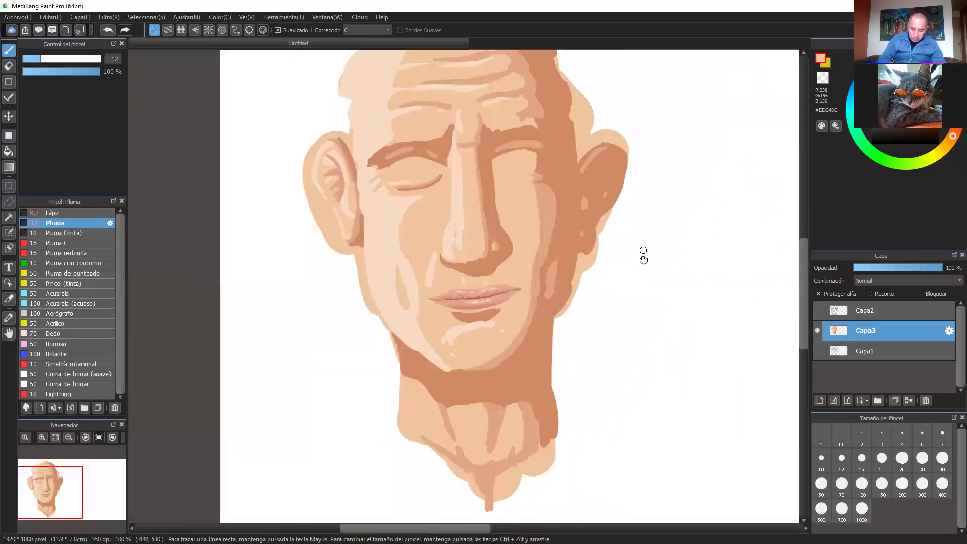
{"action": "scroll", "coordinate": [668, 265], "scroll_direction": "left", "scroll_amount": 1}
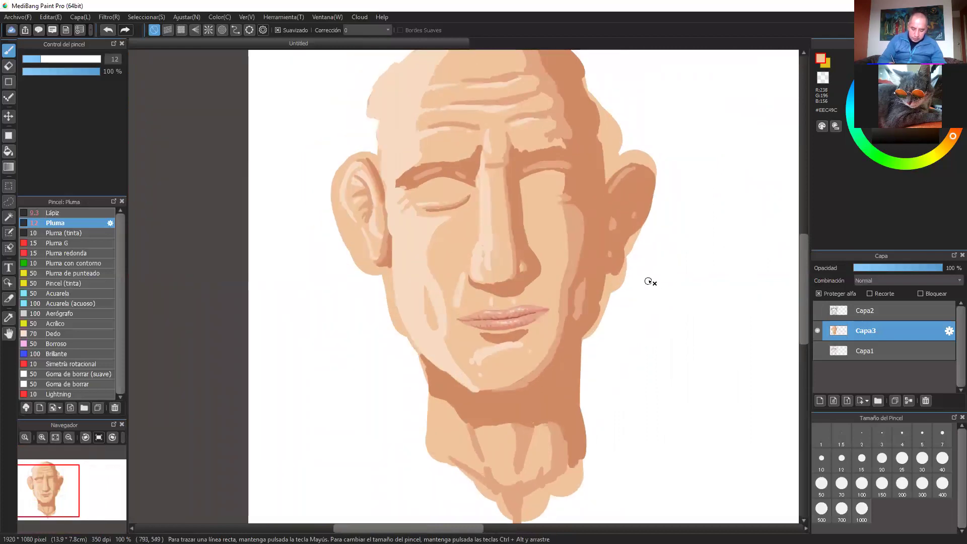
Darken the sampled shadow tone #CE8A64 to #B5624B and try a short stroke between the face and the shaded-side ear.
{"action": "key", "text": "ctrl+plus"}
{"action": "left_click_drag", "start_coordinate": [747, 215], "coordinate": [662, 285]}
{"action": "left_click", "coordinate": [567, 197], "text": "alt"}
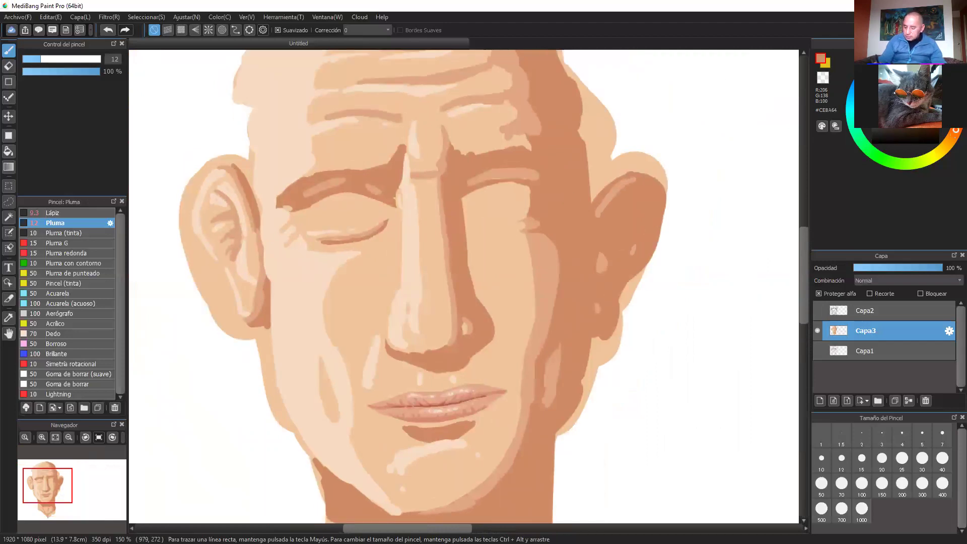
{"action": "left_click", "coordinate": [910, 96]}
{"action": "left_click", "coordinate": [958, 123]}
{"action": "left_click_drag", "start_coordinate": [586, 218], "coordinate": [584, 250]}
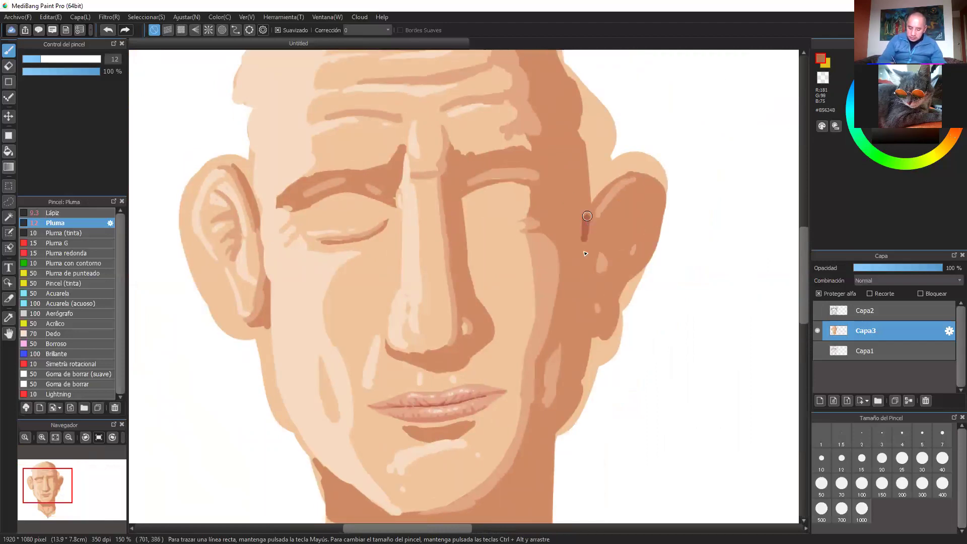
{"action": "key", "text": "ctrl+z"}
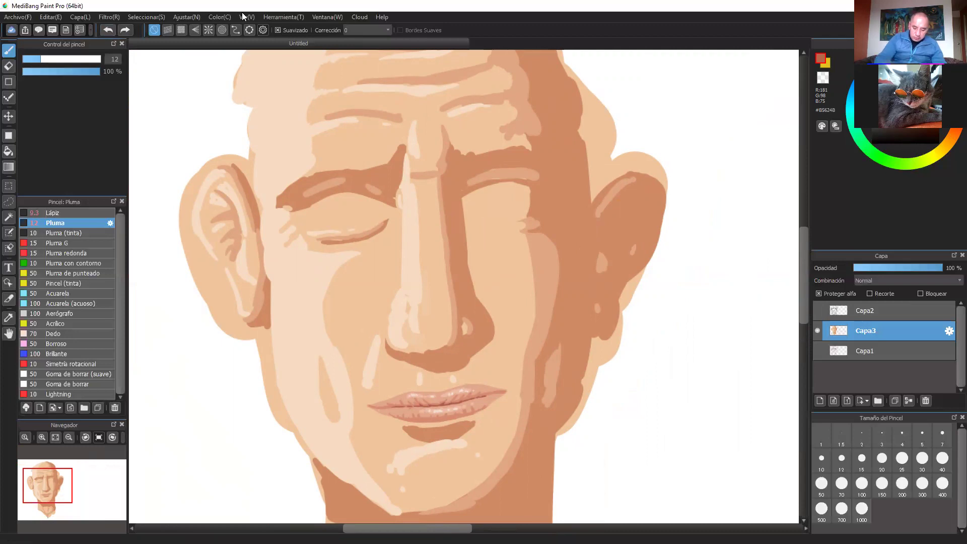
Show the Capa2 sketch and paint #B5624B deep shadows along the rim and inner folds of the shaded-side ear.
{"action": "left_click", "coordinate": [817, 310]}
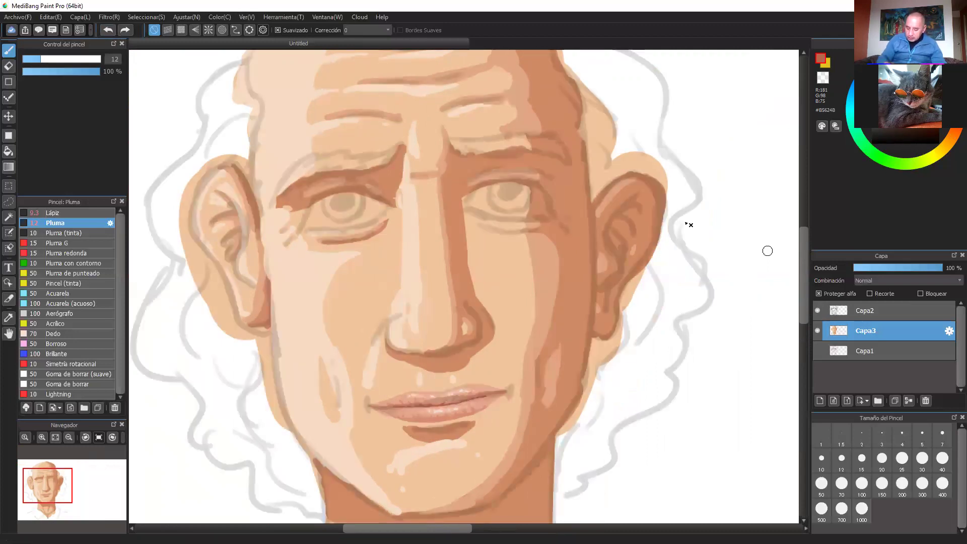
{"action": "scroll", "coordinate": [692, 177], "scroll_direction": "up", "scroll_amount": 1}
{"action": "mouse_move", "coordinate": [691, 170]}
{"action": "left_mouse_down"}
{"action": "mouse_move", "coordinate": [658, 217]}
{"action": "mouse_move", "coordinate": [660, 232]}
{"action": "mouse_move", "coordinate": [659, 223]}
{"action": "left_mouse_up"}
{"action": "mouse_move", "coordinate": [653, 304]}
{"action": "left_mouse_down"}
{"action": "mouse_move", "coordinate": [672, 274]}
{"action": "mouse_move", "coordinate": [654, 295]}
{"action": "mouse_move", "coordinate": [675, 238]}
{"action": "mouse_move", "coordinate": [665, 202]}
{"action": "mouse_move", "coordinate": [677, 227]}
{"action": "left_mouse_up"}
{"action": "mouse_move", "coordinate": [676, 182]}
{"action": "left_mouse_down"}
{"action": "mouse_move", "coordinate": [692, 220]}
{"action": "mouse_move", "coordinate": [695, 181]}
{"action": "mouse_move", "coordinate": [709, 197]}
{"action": "left_mouse_up"}
{"action": "mouse_move", "coordinate": [697, 143]}
{"action": "left_mouse_down"}
{"action": "mouse_move", "coordinate": [720, 190]}
{"action": "mouse_move", "coordinate": [724, 183]}
{"action": "mouse_move", "coordinate": [714, 222]}
{"action": "mouse_move", "coordinate": [720, 189]}
{"action": "mouse_move", "coordinate": [666, 314]}
{"action": "mouse_move", "coordinate": [646, 346]}
{"action": "left_mouse_up"}
Paint a #B5624B deep shadow along the face's shaded edge, from beside the ear down to the jaw.
{"action": "left_click_drag", "start_coordinate": [625, 151], "coordinate": [636, 302]}
{"action": "mouse_move", "coordinate": [627, 174]}
{"action": "left_mouse_down"}
{"action": "mouse_move", "coordinate": [627, 345]}
{"action": "mouse_move", "coordinate": [618, 382]}
{"action": "left_mouse_up"}
{"action": "left_click_drag", "start_coordinate": [630, 342], "coordinate": [612, 414]}
{"action": "scroll", "coordinate": [643, 307], "scroll_direction": "down", "scroll_amount": 3}
{"action": "mouse_move", "coordinate": [618, 316]}
{"action": "left_mouse_down"}
{"action": "mouse_move", "coordinate": [616, 325]}
{"action": "mouse_move", "coordinate": [680, 260]}
{"action": "left_mouse_up"}
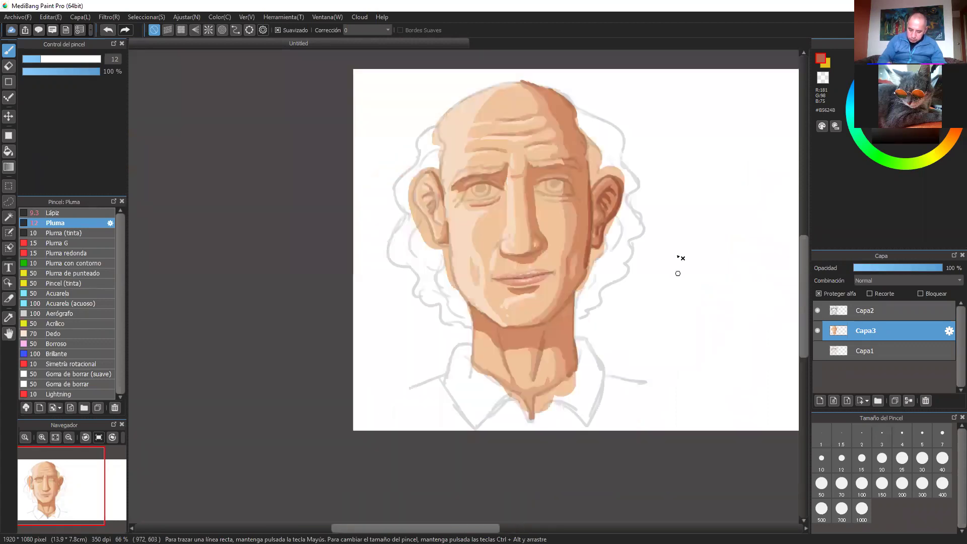
Paint #B5624B deep shadow across the neck beneath the jawline and up its shaded side.
{"action": "key", "text": "ctrl+plus"}
{"action": "key", "text": "ctrl+plus"}
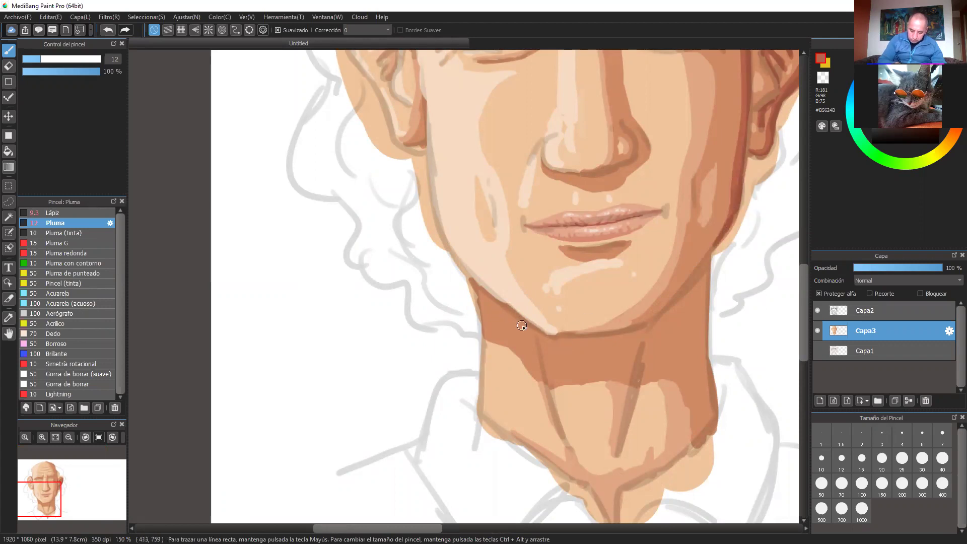
{"action": "mouse_move", "coordinate": [502, 307]}
{"action": "left_mouse_down"}
{"action": "mouse_move", "coordinate": [567, 347]}
{"action": "mouse_move", "coordinate": [674, 325]}
{"action": "mouse_move", "coordinate": [705, 266]}
{"action": "mouse_move", "coordinate": [506, 311]}
{"action": "mouse_move", "coordinate": [544, 346]}
{"action": "mouse_move", "coordinate": [700, 352]}
{"action": "mouse_move", "coordinate": [704, 413]}
{"action": "mouse_move", "coordinate": [703, 269]}
{"action": "mouse_move", "coordinate": [683, 341]}
{"action": "mouse_move", "coordinate": [665, 322]}
{"action": "mouse_move", "coordinate": [644, 333]}
{"action": "left_mouse_up"}
{"action": "left_click_drag", "start_coordinate": [527, 323], "coordinate": [539, 342]}
{"action": "mouse_move", "coordinate": [698, 341]}
{"action": "left_mouse_down"}
{"action": "mouse_move", "coordinate": [728, 207]}
{"action": "mouse_move", "coordinate": [718, 155]}
{"action": "mouse_move", "coordinate": [697, 217]}
{"action": "mouse_move", "coordinate": [714, 140]}
{"action": "left_mouse_up"}
Paint #B5624B creases on the shaded cheek and at the outer corner of the shaded-side eye.
{"action": "left_click_drag", "start_coordinate": [724, 100], "coordinate": [675, 263]}
{"action": "mouse_move", "coordinate": [663, 197]}
{"action": "left_mouse_down"}
{"action": "mouse_move", "coordinate": [678, 221]}
{"action": "mouse_move", "coordinate": [675, 212]}
{"action": "left_mouse_up"}
{"action": "left_click_drag", "start_coordinate": [656, 161], "coordinate": [672, 179]}
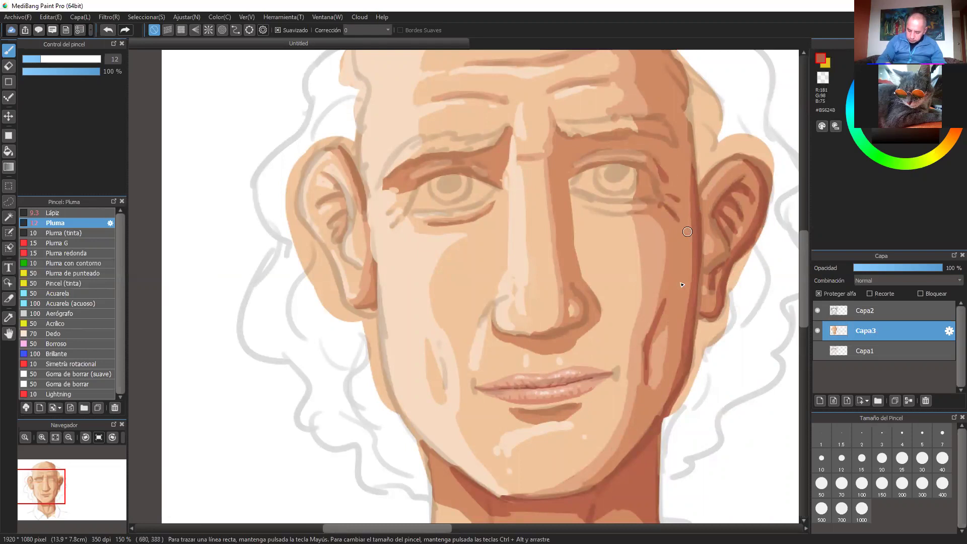
Widen the #B5624B deep shadow along the shaded side of the face from the jaw up past the temple.
{"action": "left_click_drag", "start_coordinate": [684, 216], "coordinate": [690, 313]}
{"action": "mouse_move", "coordinate": [686, 234]}
{"action": "left_mouse_down"}
{"action": "mouse_move", "coordinate": [692, 305]}
{"action": "mouse_move", "coordinate": [672, 400]}
{"action": "mouse_move", "coordinate": [658, 417]}
{"action": "left_mouse_up"}
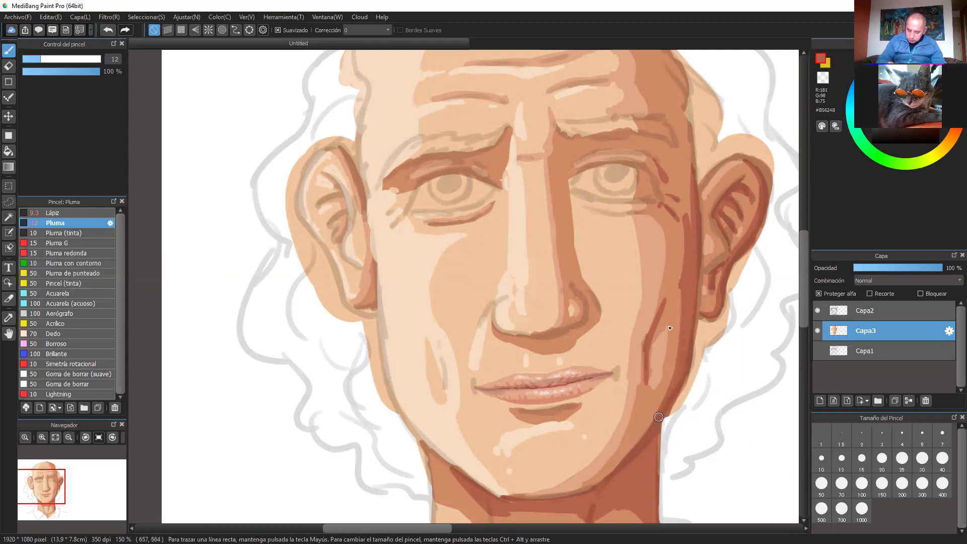
{"action": "mouse_move", "coordinate": [687, 200]}
{"action": "left_mouse_down"}
{"action": "mouse_move", "coordinate": [677, 120]}
{"action": "mouse_move", "coordinate": [686, 202]}
{"action": "left_mouse_up"}
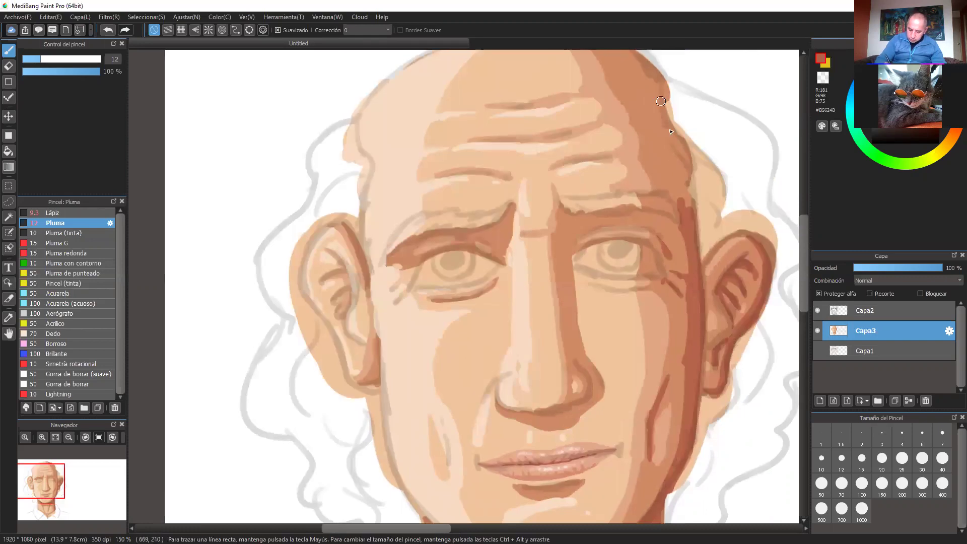
{"action": "left_click_drag", "start_coordinate": [647, 65], "coordinate": [676, 181]}
{"action": "left_click_drag", "start_coordinate": [674, 130], "coordinate": [690, 200]}
{"action": "left_click_drag", "start_coordinate": [688, 152], "coordinate": [680, 133]}
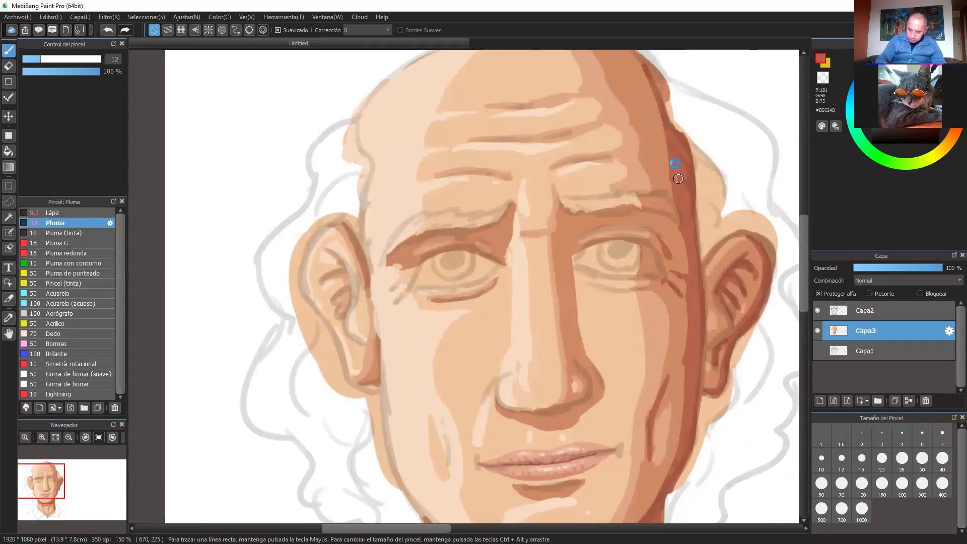
Extend the #B5624B deep shadow along the shaded edge of the bald scalp towards the crown.
{"action": "key", "text": "ctrl+minus"}
{"action": "key", "text": "ctrl+minus"}
{"action": "left_click_drag", "start_coordinate": [631, 184], "coordinate": [636, 225]}
{"action": "scroll", "coordinate": [540, 212], "scroll_direction": "up", "scroll_amount": 3}
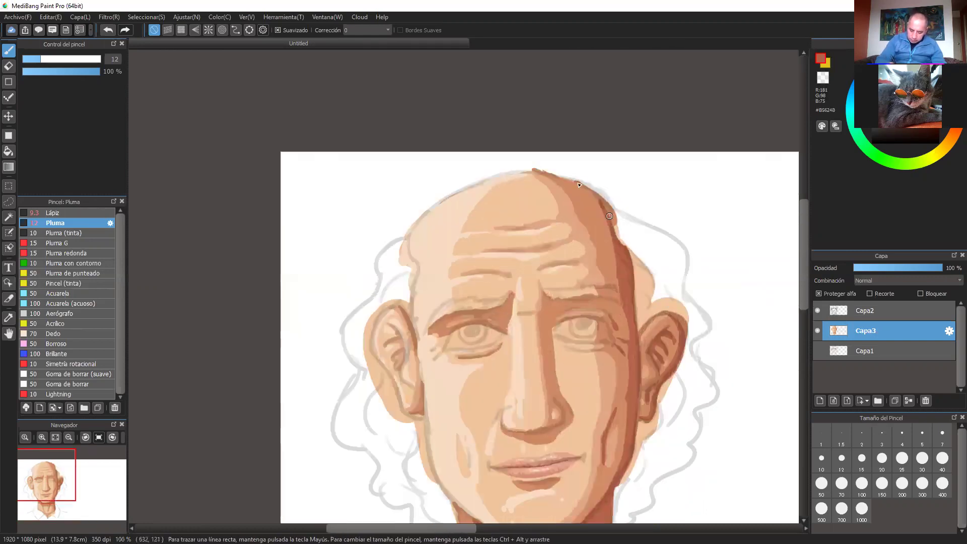
{"action": "left_click_drag", "start_coordinate": [572, 183], "coordinate": [622, 237]}
{"action": "left_click_drag", "start_coordinate": [572, 183], "coordinate": [609, 214]}
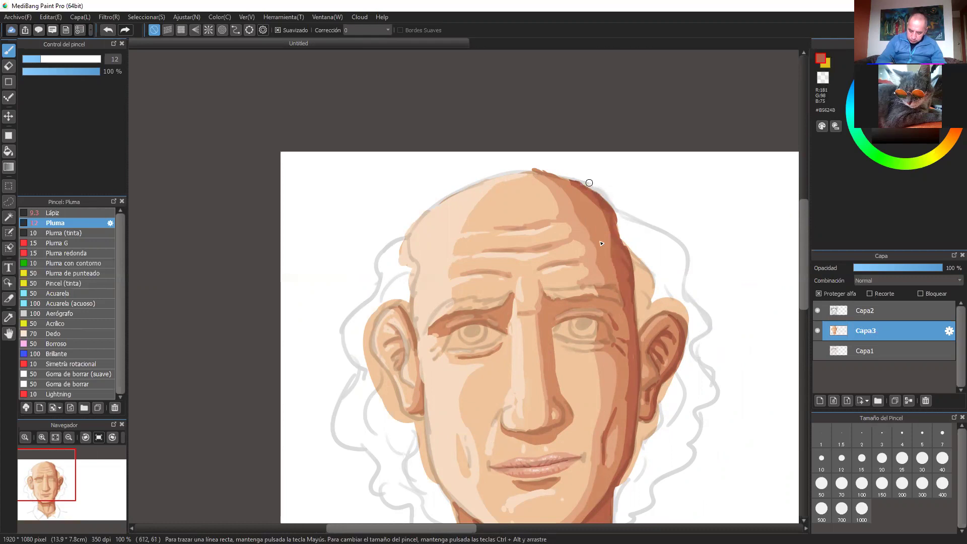
Sample the mid tone #DFA682 and touch up the shading on the forehead above the brows.
{"action": "right_click", "coordinate": [580, 232]}
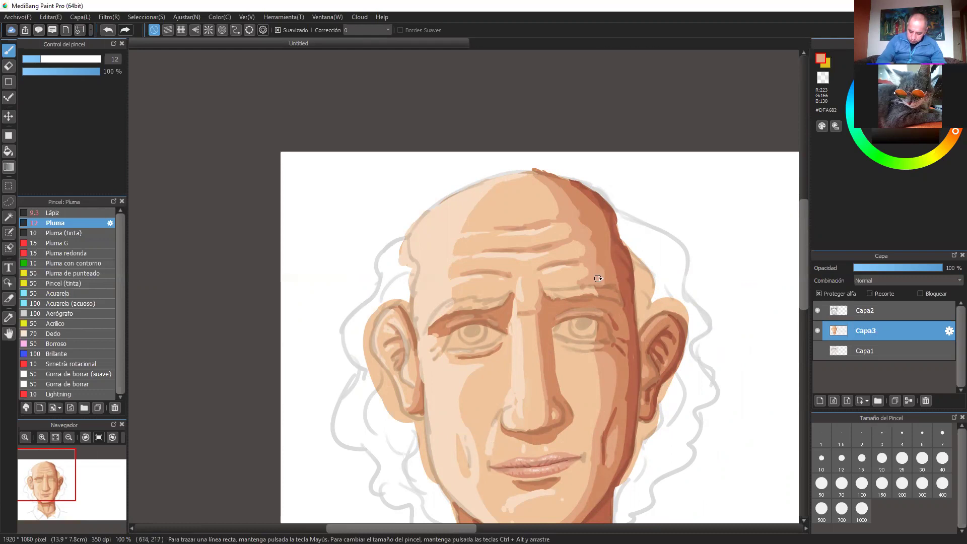
{"action": "scroll", "coordinate": [635, 298], "scroll_direction": "down", "scroll_amount": 1}
{"action": "left_click_drag", "start_coordinate": [629, 326], "coordinate": [664, 293]}
{"action": "scroll", "coordinate": [664, 292], "scroll_direction": "up", "scroll_amount": 2}
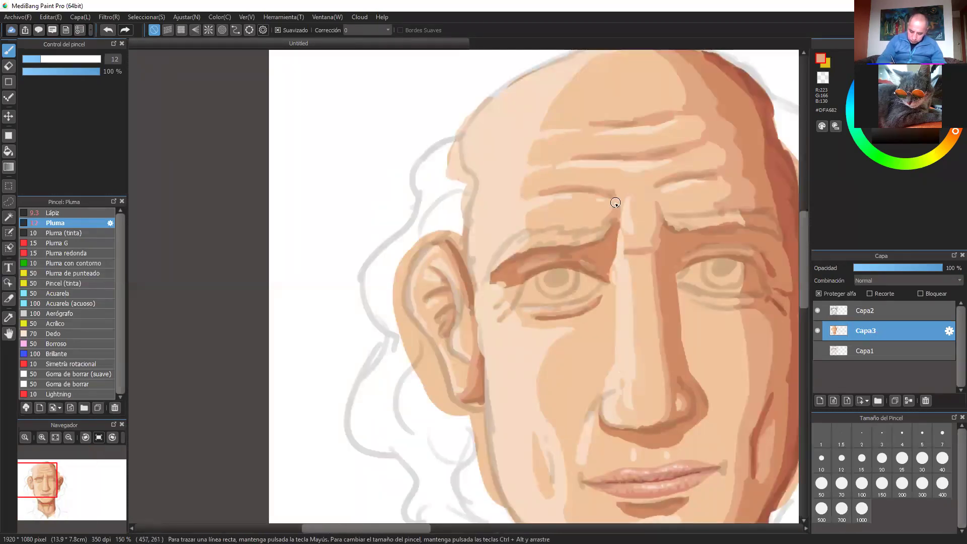
{"action": "left_click_drag", "start_coordinate": [562, 229], "coordinate": [528, 233]}
{"action": "left_click_drag", "start_coordinate": [726, 349], "coordinate": [607, 246]}
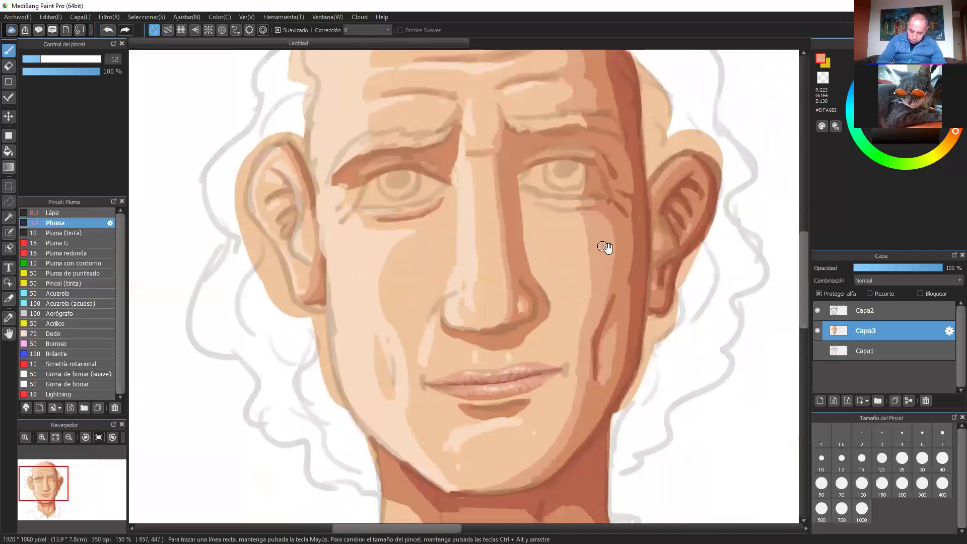
Return to #B5624B and paint deep shadows around the shaded nostril wing and beneath the nose.
{"action": "scroll", "coordinate": [565, 274], "scroll_direction": "down", "scroll_amount": 2}
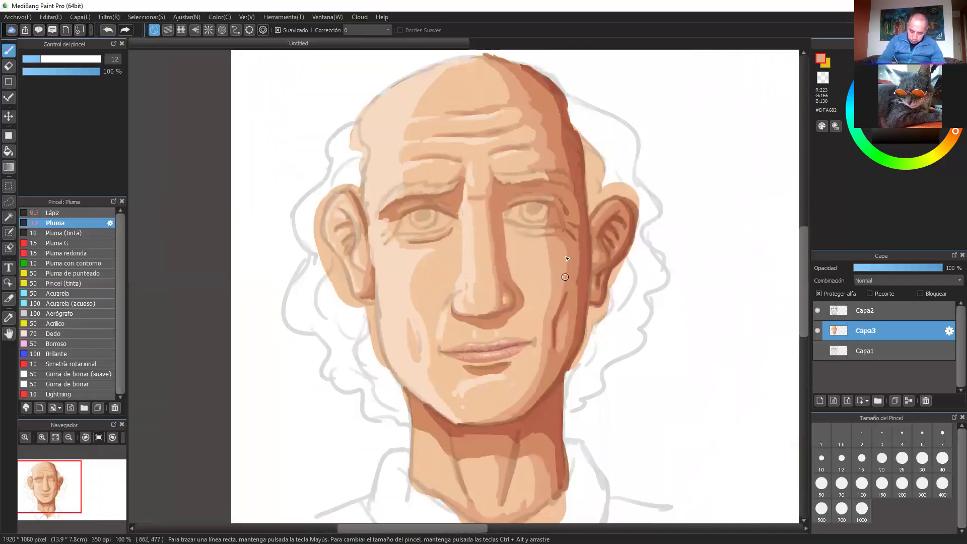
{"action": "scroll", "coordinate": [584, 243], "scroll_direction": "up", "scroll_amount": 2}
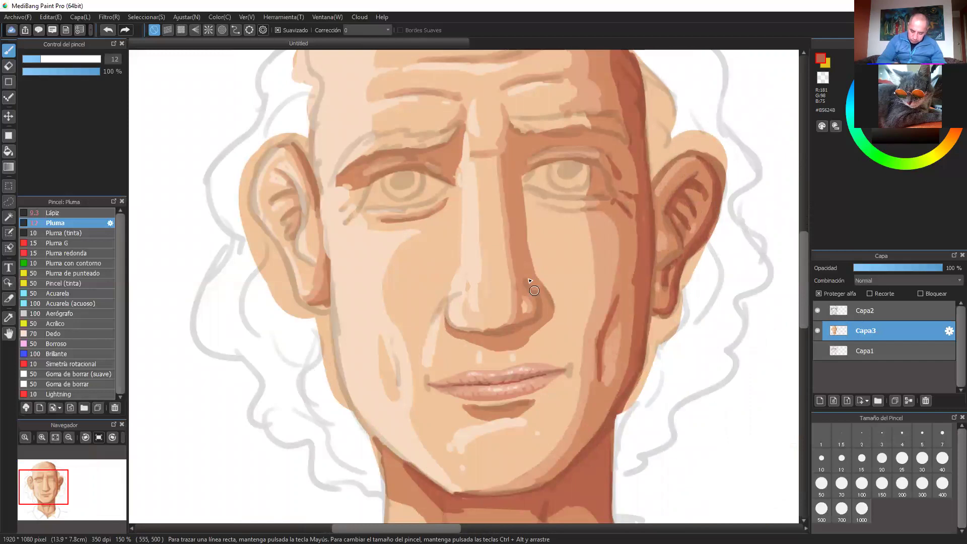
{"action": "mouse_move", "coordinate": [537, 290]}
{"action": "left_mouse_down"}
{"action": "mouse_move", "coordinate": [536, 323]}
{"action": "mouse_move", "coordinate": [536, 293]}
{"action": "mouse_move", "coordinate": [521, 322]}
{"action": "mouse_move", "coordinate": [467, 333]}
{"action": "mouse_move", "coordinate": [498, 340]}
{"action": "mouse_move", "coordinate": [486, 339]}
{"action": "mouse_move", "coordinate": [513, 328]}
{"action": "mouse_move", "coordinate": [483, 334]}
{"action": "mouse_move", "coordinate": [520, 324]}
{"action": "mouse_move", "coordinate": [485, 336]}
{"action": "mouse_move", "coordinate": [518, 334]}
{"action": "mouse_move", "coordinate": [511, 339]}
{"action": "mouse_move", "coordinate": [489, 338]}
{"action": "mouse_move", "coordinate": [532, 314]}
{"action": "mouse_move", "coordinate": [529, 324]}
{"action": "mouse_move", "coordinate": [518, 333]}
{"action": "mouse_move", "coordinate": [541, 303]}
{"action": "mouse_move", "coordinate": [525, 275]}
{"action": "left_mouse_up"}
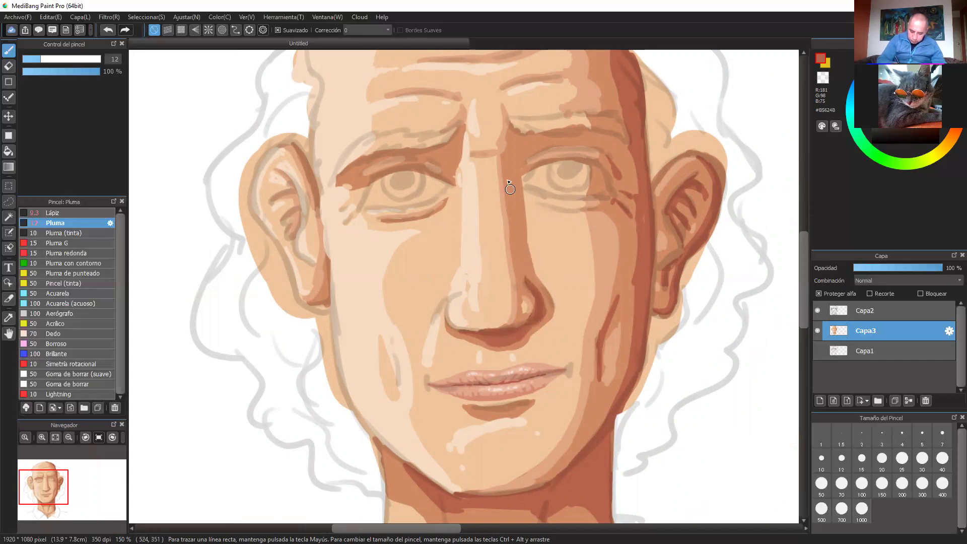
Paint #B5624B deep shadow from the nose bridge over the eyelid fold of the shaded-side eye.
{"action": "mouse_move", "coordinate": [505, 196]}
{"action": "left_mouse_down"}
{"action": "mouse_move", "coordinate": [517, 212]}
{"action": "mouse_move", "coordinate": [523, 161]}
{"action": "left_mouse_up"}
{"action": "mouse_move", "coordinate": [538, 147]}
{"action": "left_mouse_down"}
{"action": "mouse_move", "coordinate": [607, 152]}
{"action": "mouse_move", "coordinate": [575, 133]}
{"action": "mouse_move", "coordinate": [592, 131]}
{"action": "mouse_move", "coordinate": [628, 153]}
{"action": "mouse_move", "coordinate": [637, 181]}
{"action": "mouse_move", "coordinate": [625, 177]}
{"action": "mouse_move", "coordinate": [628, 192]}
{"action": "left_mouse_up"}
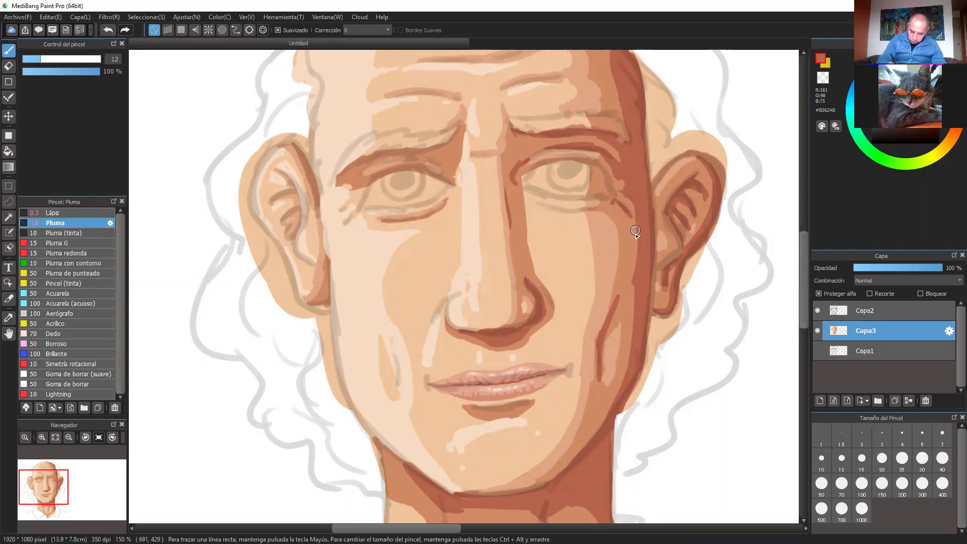
{"action": "key", "text": "ctrl+minus"}
{"action": "key", "text": "ctrl+plus"}
Fill the shaded side of the nose with #B5624B from the inner eye corner down to the nostril wing.
{"action": "left_click_drag", "start_coordinate": [512, 235], "coordinate": [523, 281]}
{"action": "left_click_drag", "start_coordinate": [525, 280], "coordinate": [520, 243]}
{"action": "mouse_move", "coordinate": [518, 173]}
{"action": "left_mouse_down"}
{"action": "mouse_move", "coordinate": [524, 268]}
{"action": "mouse_move", "coordinate": [510, 221]}
{"action": "mouse_move", "coordinate": [512, 242]}
{"action": "left_mouse_up"}
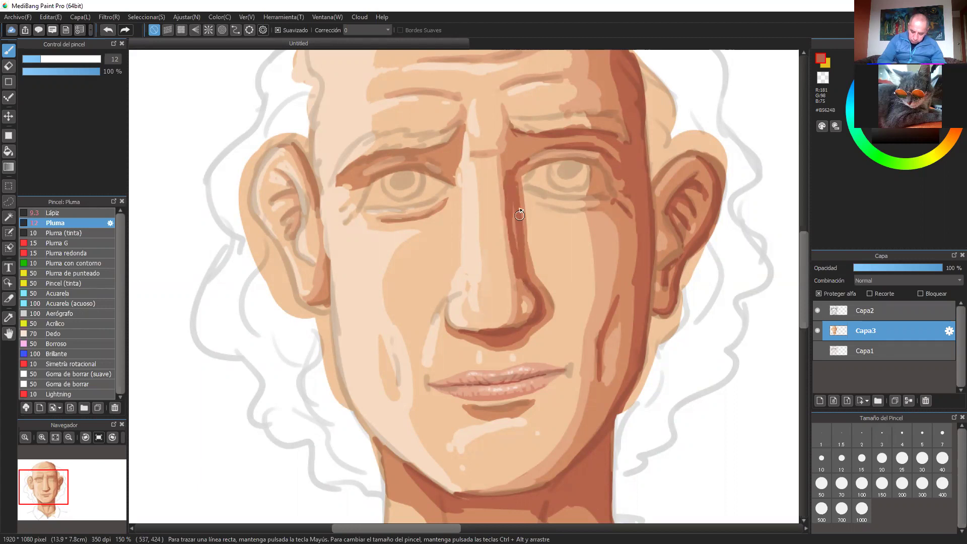
Deepen the #B5624B shadow at the inner and outer corners of the shaded-side eye socket.
{"action": "mouse_move", "coordinate": [511, 168]}
{"action": "left_mouse_down"}
{"action": "mouse_move", "coordinate": [483, 112]}
{"action": "mouse_move", "coordinate": [529, 115]}
{"action": "mouse_move", "coordinate": [528, 102]}
{"action": "mouse_move", "coordinate": [516, 166]}
{"action": "mouse_move", "coordinate": [506, 157]}
{"action": "mouse_move", "coordinate": [517, 135]}
{"action": "mouse_move", "coordinate": [525, 155]}
{"action": "mouse_move", "coordinate": [540, 136]}
{"action": "mouse_move", "coordinate": [590, 130]}
{"action": "mouse_move", "coordinate": [535, 164]}
{"action": "left_mouse_up"}
{"action": "left_click_drag", "start_coordinate": [617, 162], "coordinate": [621, 181]}
{"action": "key", "text": "ctrl+minus"}
{"action": "key", "text": "ctrl+minus"}
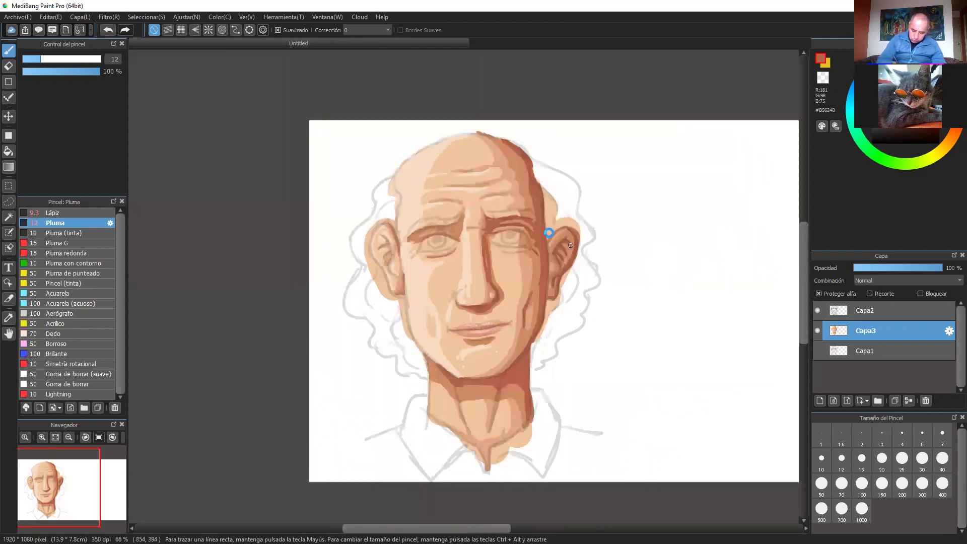
Paint #B5624B shadows beneath the lit-side brow and at the inner corner of that eye.
{"action": "key", "text": "ctrl+plus"}
{"action": "key", "text": "ctrl+plus"}
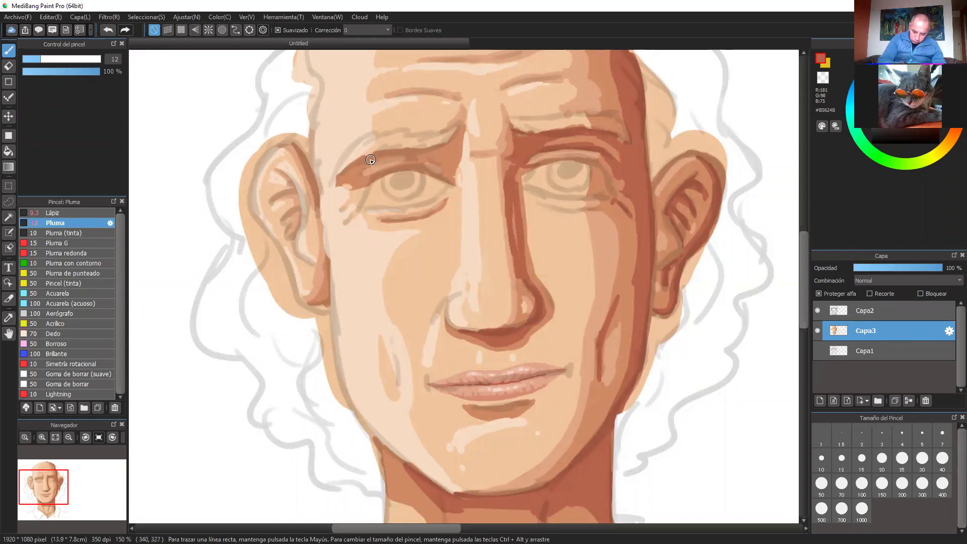
{"action": "mouse_move", "coordinate": [369, 161]}
{"action": "left_mouse_down"}
{"action": "mouse_move", "coordinate": [423, 153]}
{"action": "mouse_move", "coordinate": [438, 161]}
{"action": "mouse_move", "coordinate": [444, 156]}
{"action": "mouse_move", "coordinate": [431, 150]}
{"action": "mouse_move", "coordinate": [442, 147]}
{"action": "mouse_move", "coordinate": [439, 158]}
{"action": "mouse_move", "coordinate": [467, 125]}
{"action": "left_mouse_up"}
{"action": "left_click_drag", "start_coordinate": [422, 165], "coordinate": [453, 182]}
Add #B5624B shadows to the neck's shaded side, its tendon and the hollow at the base of the throat.
{"action": "key", "text": "ctrl+minus"}
{"action": "key", "text": "ctrl+minus"}
{"action": "left_click_drag", "start_coordinate": [633, 310], "coordinate": [632, 247]}
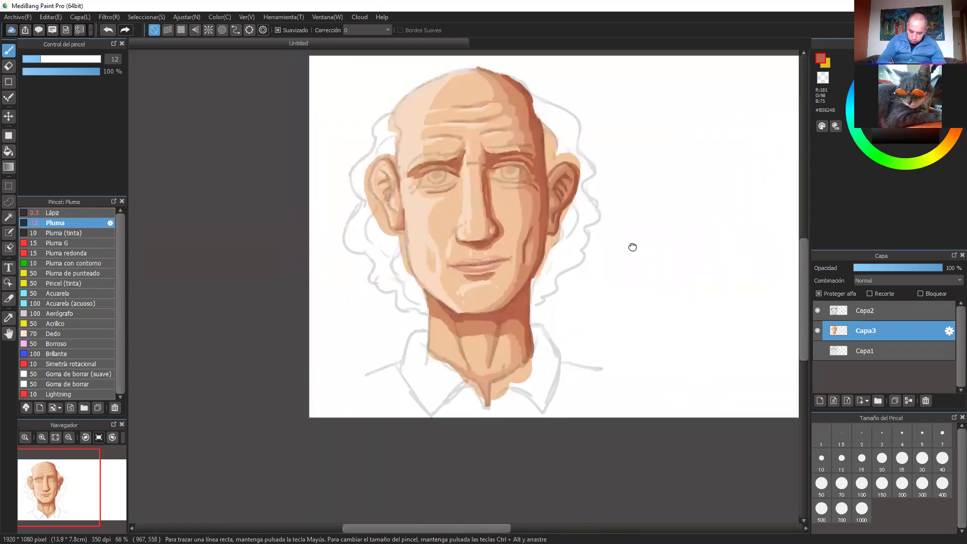
{"action": "scroll", "coordinate": [521, 282], "scroll_direction": "up", "scroll_amount": 2}
{"action": "mouse_move", "coordinate": [533, 297]}
{"action": "left_mouse_down"}
{"action": "mouse_move", "coordinate": [575, 218]}
{"action": "mouse_move", "coordinate": [552, 275]}
{"action": "mouse_move", "coordinate": [571, 180]}
{"action": "left_mouse_up"}
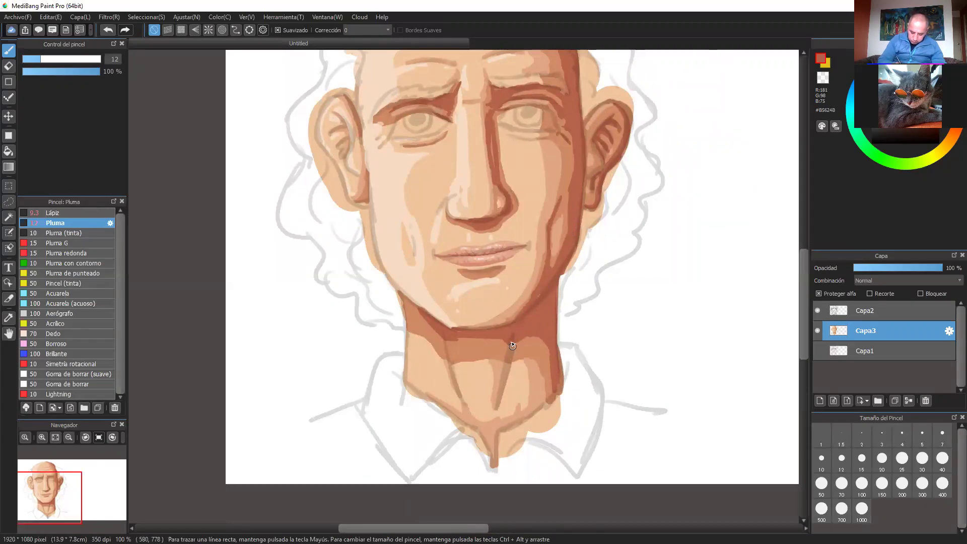
{"action": "mouse_move", "coordinate": [510, 342]}
{"action": "left_mouse_down"}
{"action": "mouse_move", "coordinate": [547, 388]}
{"action": "mouse_move", "coordinate": [545, 335]}
{"action": "mouse_move", "coordinate": [550, 385]}
{"action": "left_mouse_up"}
{"action": "left_click_drag", "start_coordinate": [493, 466], "coordinate": [500, 419]}
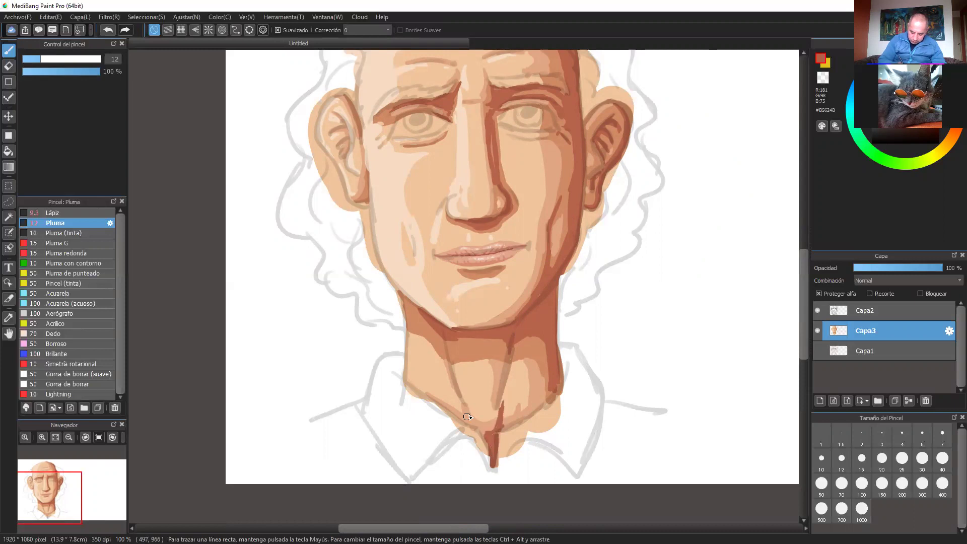
Hide the Capa2 sketch and examine the deep shadows across the face and neck.
{"action": "left_click_drag", "start_coordinate": [606, 196], "coordinate": [636, 302]}
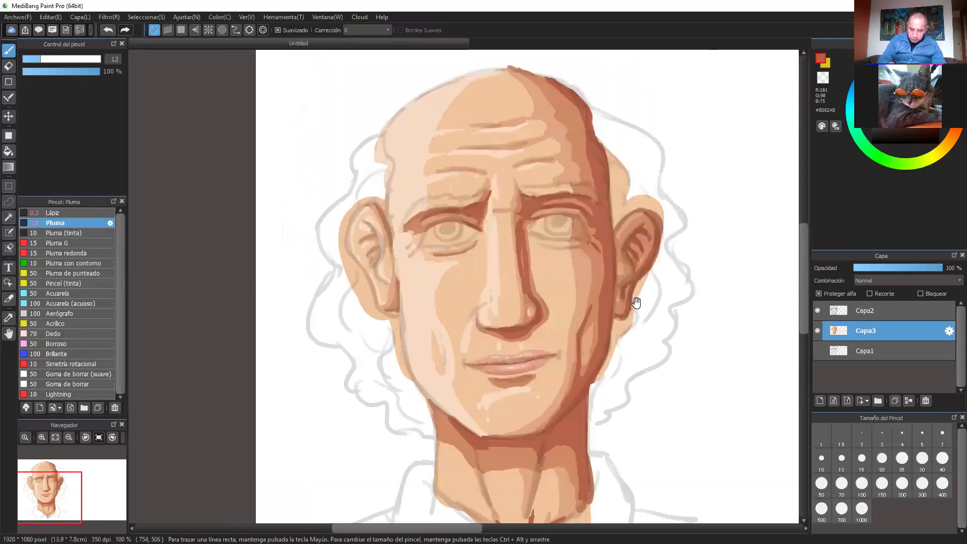
{"action": "left_click", "coordinate": [818, 310]}
{"action": "left_click_drag", "start_coordinate": [681, 351], "coordinate": [785, 271]}
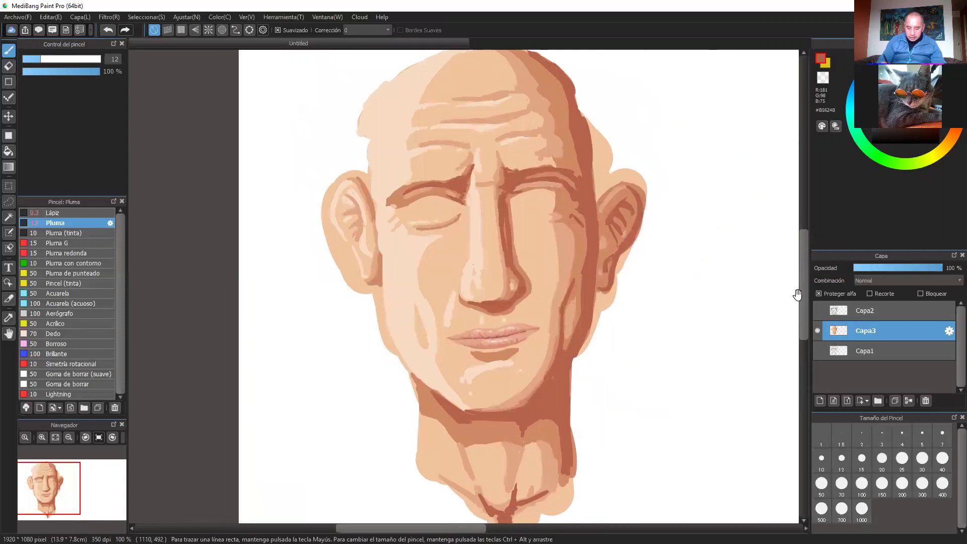
{"action": "key", "text": "ctrl+plus"}
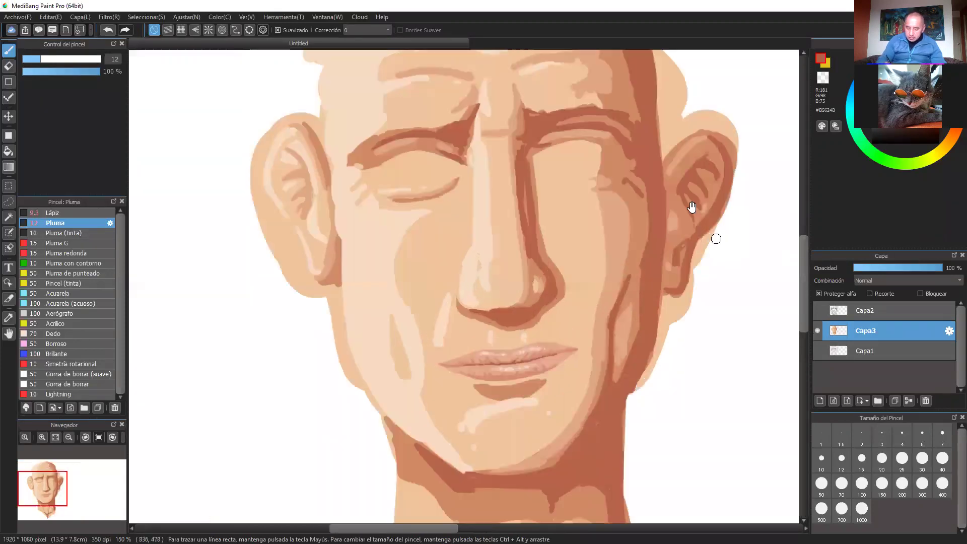
Examine the shaded side of the face and show the Capa2 sketch over the colours again.
{"action": "left_click_drag", "start_coordinate": [704, 186], "coordinate": [685, 258]}
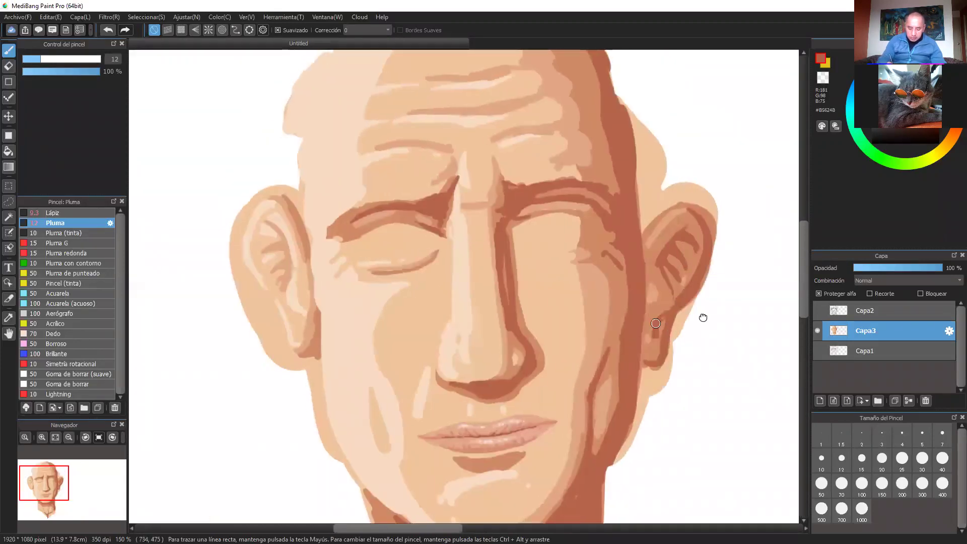
{"action": "left_click_drag", "start_coordinate": [703, 319], "coordinate": [793, 297]}
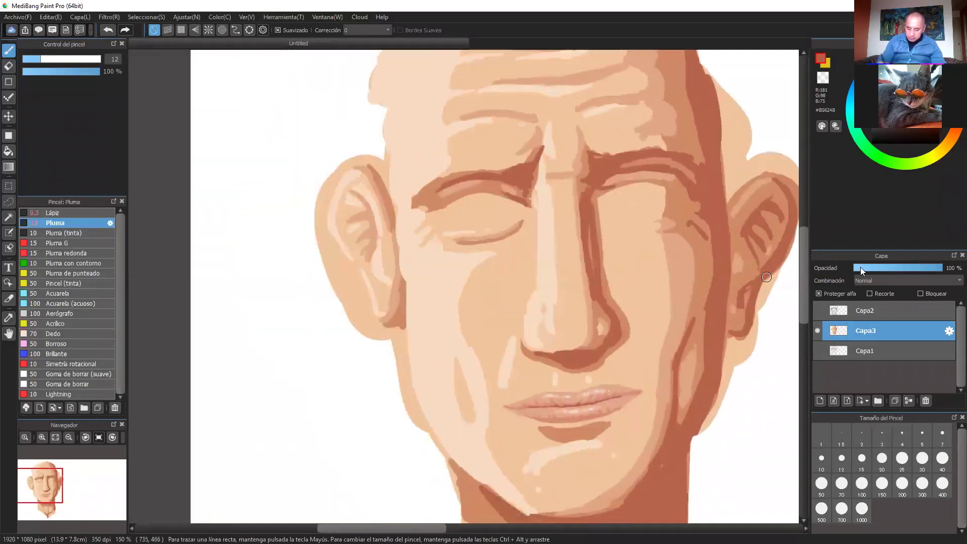
{"action": "left_click", "coordinate": [818, 310]}
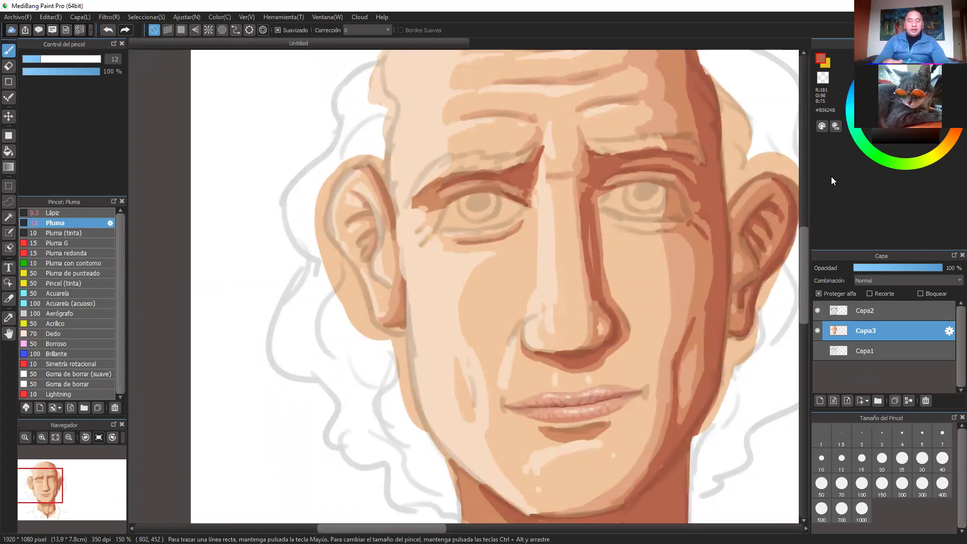
Sample the light skin tone, lighten it to #FEEFE2 and paint highlights along the forehead wrinkles on the lit side.
{"action": "mouse_move", "coordinate": [629, 187]}
{"action": "left_mouse_down"}
{"action": "mouse_move", "coordinate": [614, 217]}
{"action": "mouse_move", "coordinate": [666, 173]}
{"action": "mouse_move", "coordinate": [671, 183]}
{"action": "left_mouse_up"}
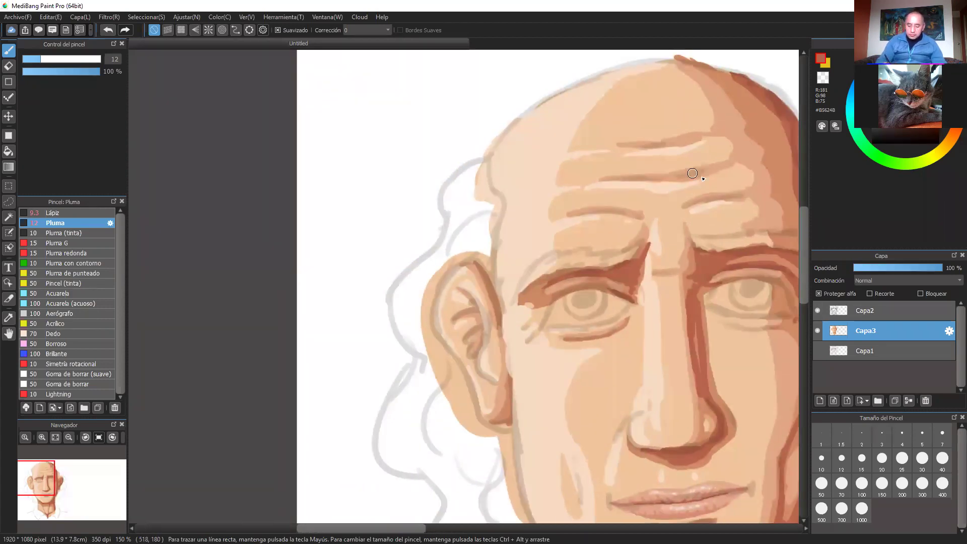
{"action": "left_click", "coordinate": [556, 121], "text": "alt"}
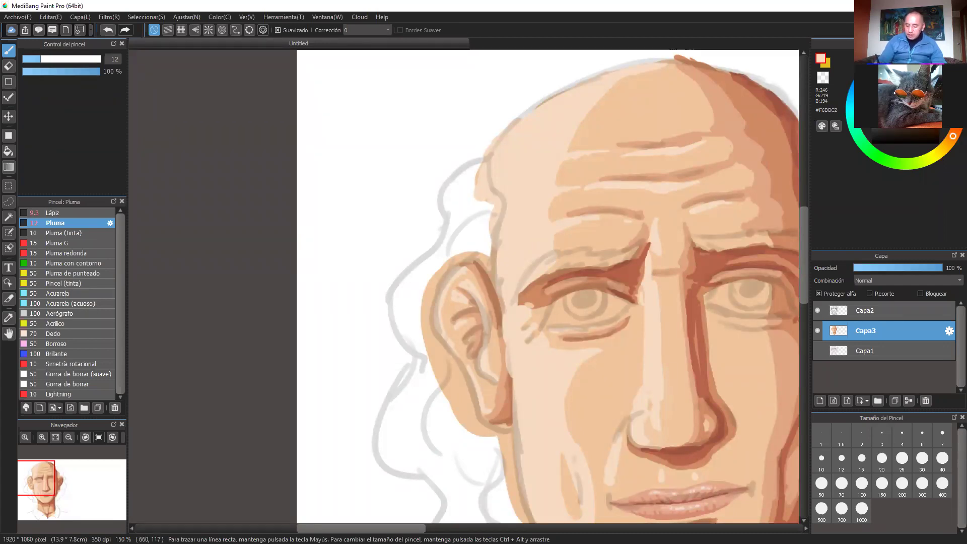
{"action": "left_click_drag", "start_coordinate": [880, 77], "coordinate": [879, 77]}
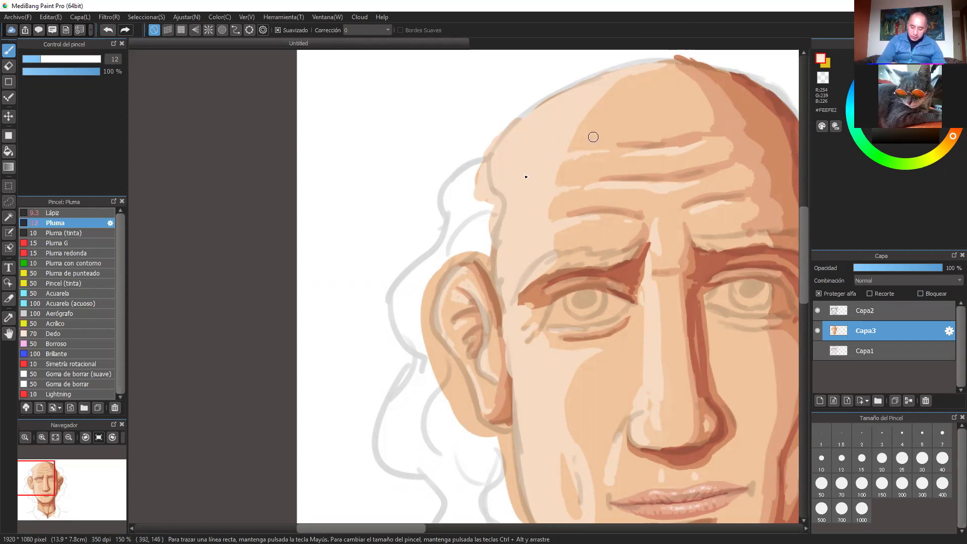
{"action": "left_click_drag", "start_coordinate": [579, 159], "coordinate": [543, 170]}
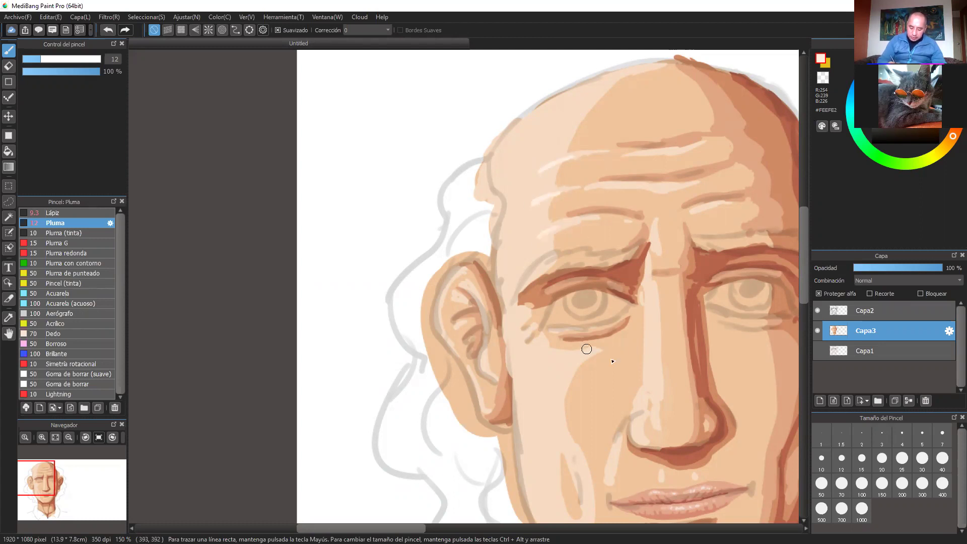
Try #FEEFE2 highlights down the lit-side cheek, check them against the whole portrait and undo the latest strokes.
{"action": "scroll", "coordinate": [607, 372], "scroll_direction": "down", "scroll_amount": 2}
{"action": "mouse_move", "coordinate": [556, 280]}
{"action": "left_mouse_down"}
{"action": "mouse_move", "coordinate": [548, 307]}
{"action": "mouse_move", "coordinate": [558, 284]}
{"action": "mouse_move", "coordinate": [547, 309]}
{"action": "mouse_move", "coordinate": [562, 273]}
{"action": "mouse_move", "coordinate": [561, 341]}
{"action": "left_mouse_up"}
{"action": "left_click_drag", "start_coordinate": [517, 296], "coordinate": [531, 397]}
{"action": "key", "text": "ctrl+minus"}
{"action": "key", "text": "ctrl+minus"}
{"action": "key", "text": "ctrl+minus"}
{"action": "key", "text": "ctrl+plus"}
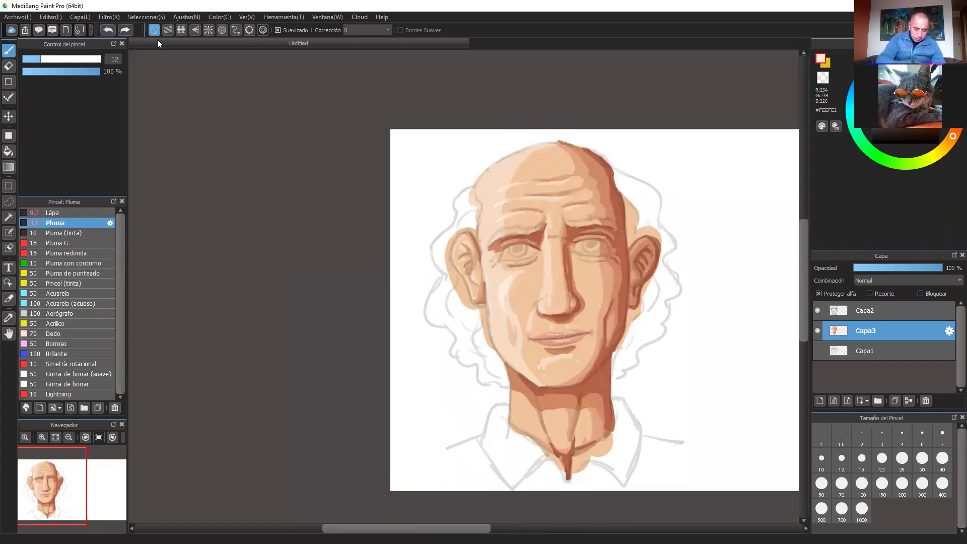
{"action": "left_click", "coordinate": [117, 28]}
{"action": "left_click", "coordinate": [118, 30]}
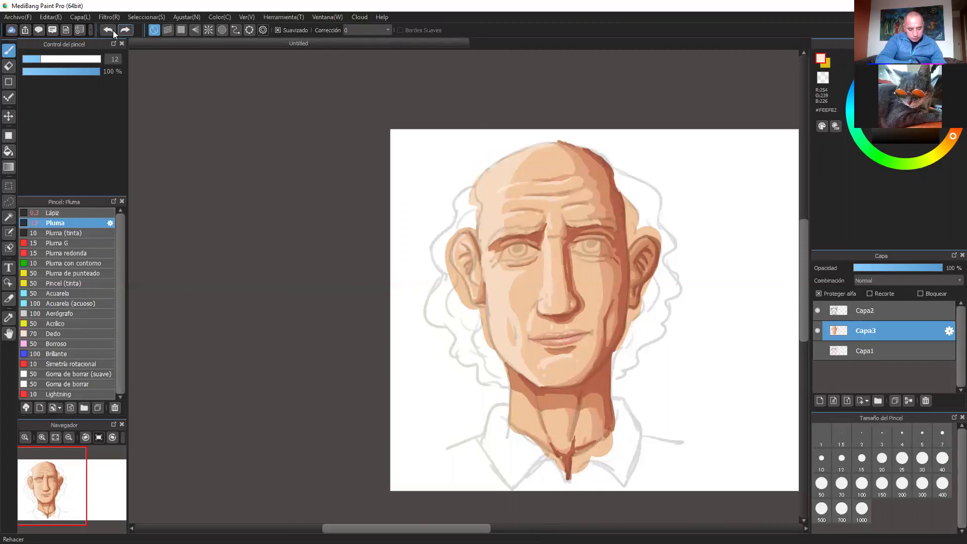
Hide the Capa2 sketch layer and paint a #FEEFE2 highlight down the lit side of the forehead on Capa3.
{"action": "left_click", "coordinate": [818, 310]}
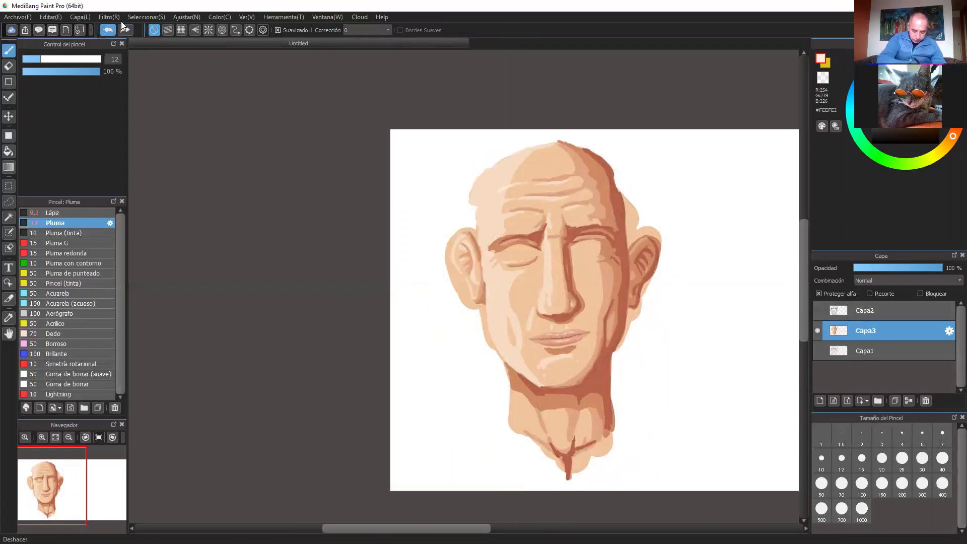
{"action": "key", "text": "ctrl+plus"}
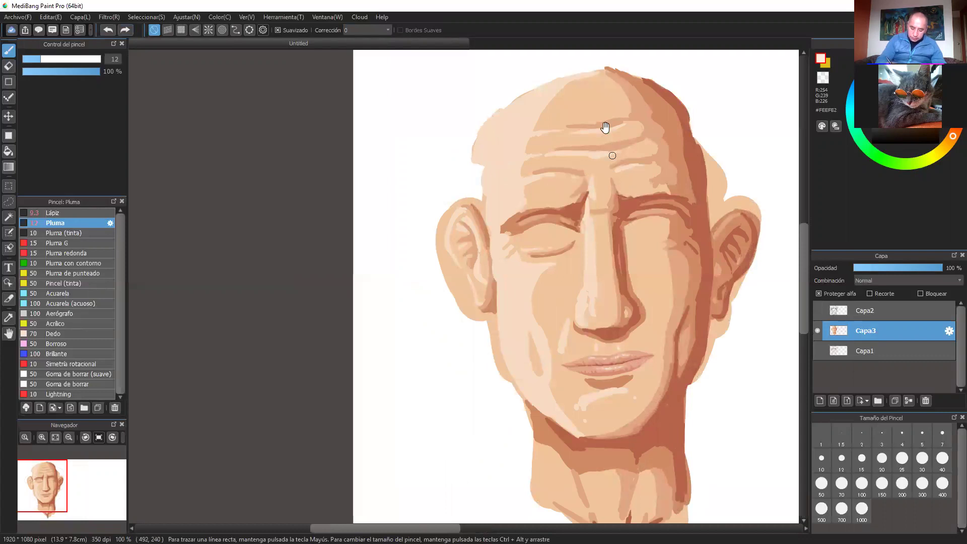
{"action": "mouse_move", "coordinate": [523, 113]}
{"action": "left_mouse_down"}
{"action": "mouse_move", "coordinate": [497, 177]}
{"action": "mouse_move", "coordinate": [488, 166]}
{"action": "mouse_move", "coordinate": [505, 145]}
{"action": "mouse_move", "coordinate": [498, 199]}
{"action": "left_mouse_up"}
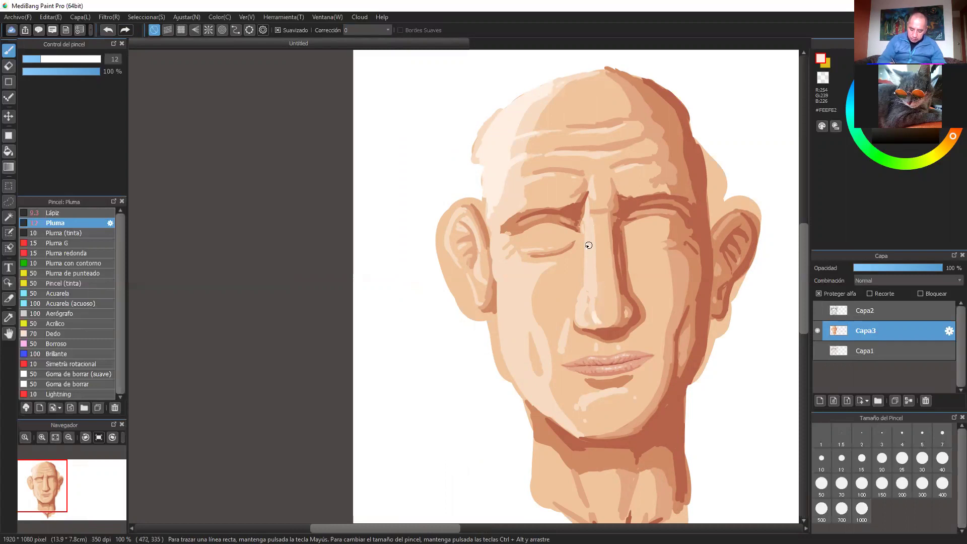
Paint #FEEFE2 highlights on the nose and along the lit cheek, jawline and temple of the man's face.
{"action": "left_click_drag", "start_coordinate": [591, 244], "coordinate": [591, 278]}
{"action": "left_click_drag", "start_coordinate": [580, 310], "coordinate": [578, 317]}
{"action": "left_click_drag", "start_coordinate": [503, 301], "coordinate": [502, 316]}
{"action": "left_click_drag", "start_coordinate": [513, 275], "coordinate": [503, 325]}
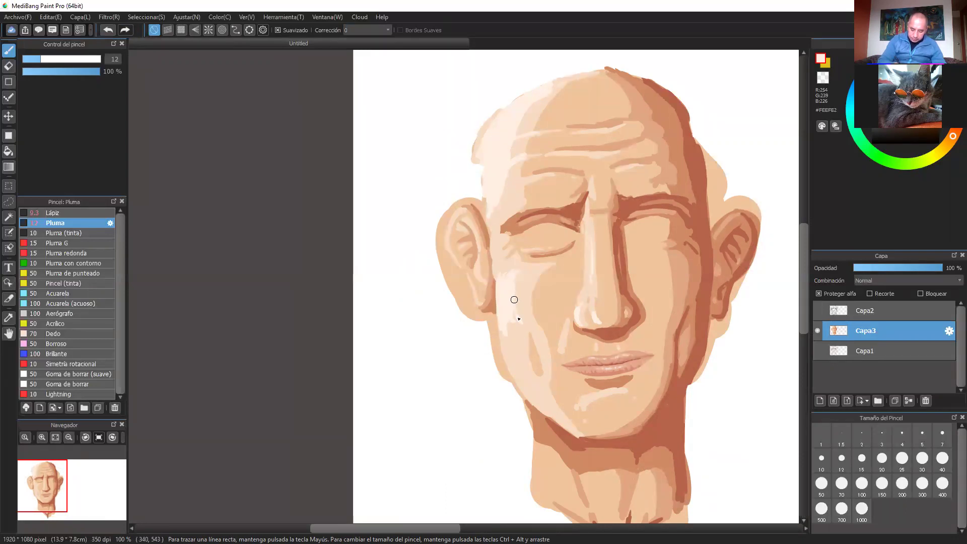
{"action": "mouse_move", "coordinate": [509, 306]}
{"action": "left_mouse_down"}
{"action": "mouse_move", "coordinate": [512, 372]}
{"action": "mouse_move", "coordinate": [509, 311]}
{"action": "mouse_move", "coordinate": [533, 398]}
{"action": "mouse_move", "coordinate": [569, 428]}
{"action": "left_mouse_up"}
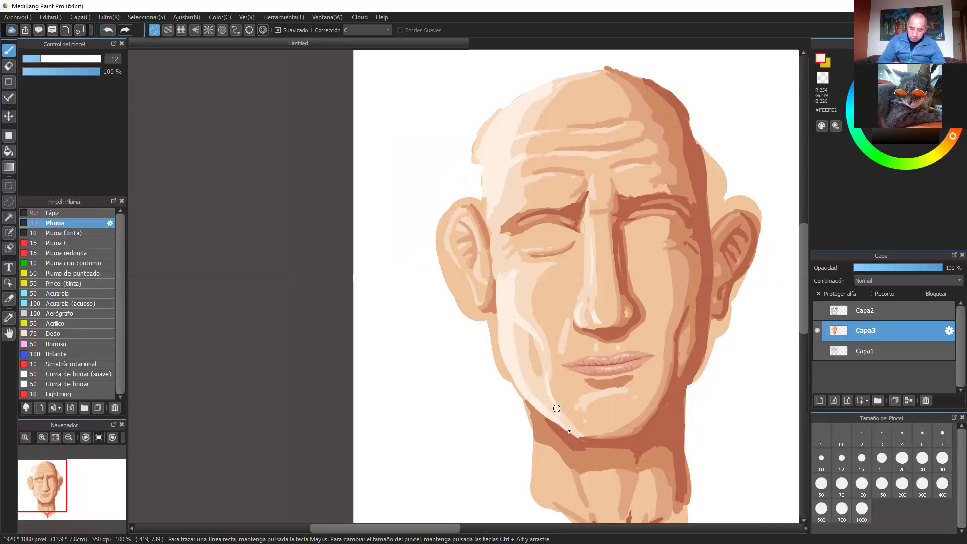
{"action": "mouse_move", "coordinate": [503, 272]}
{"action": "left_mouse_down"}
{"action": "mouse_move", "coordinate": [497, 253]}
{"action": "mouse_move", "coordinate": [498, 278]}
{"action": "mouse_move", "coordinate": [497, 228]}
{"action": "left_mouse_up"}
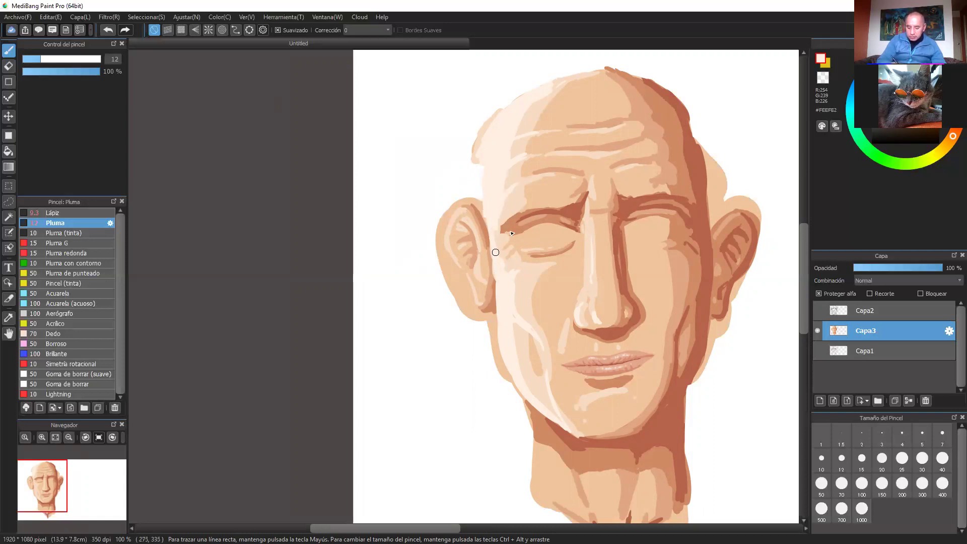
Add #FEEFE2 highlight strokes along the outer rim and inner fold of the ear on the lit side.
{"action": "key", "text": "ctrl+plus"}
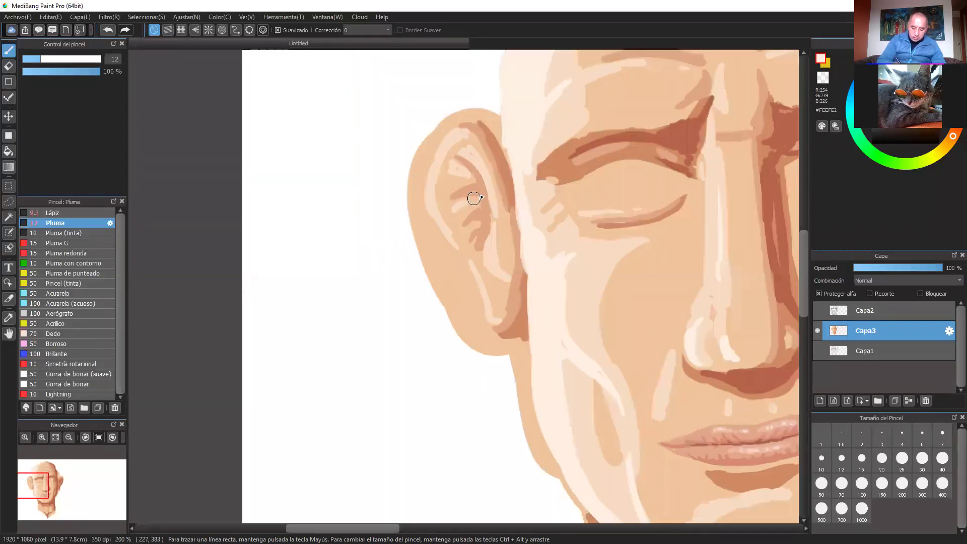
{"action": "left_click_drag", "start_coordinate": [443, 142], "coordinate": [429, 195]}
{"action": "left_click_drag", "start_coordinate": [488, 195], "coordinate": [494, 272]}
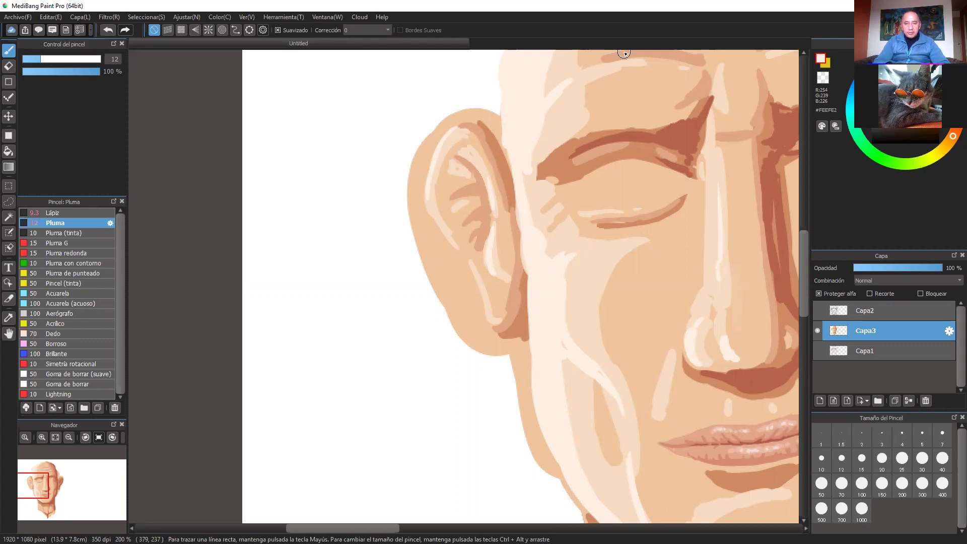
Paint light highlights around the eye beside the lit ear, and sample the cheek's skin tone #EEC49C.
{"action": "mouse_move", "coordinate": [641, 238]}
{"action": "left_mouse_down"}
{"action": "mouse_move", "coordinate": [615, 233]}
{"action": "mouse_move", "coordinate": [589, 265]}
{"action": "left_mouse_up"}
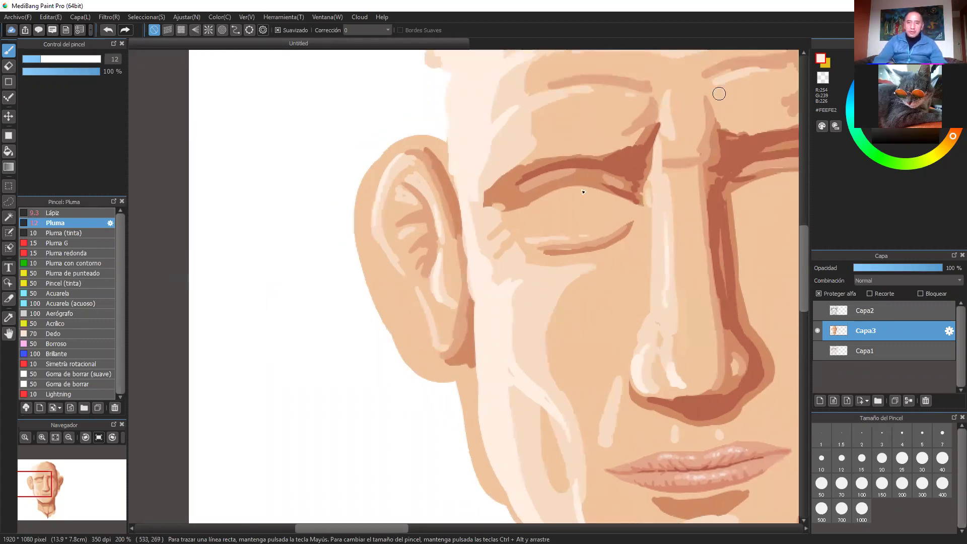
{"action": "mouse_move", "coordinate": [688, 262]}
{"action": "left_mouse_down"}
{"action": "mouse_move", "coordinate": [671, 209]}
{"action": "mouse_move", "coordinate": [681, 183]}
{"action": "mouse_move", "coordinate": [677, 224]}
{"action": "mouse_move", "coordinate": [652, 241]}
{"action": "mouse_move", "coordinate": [682, 270]}
{"action": "left_mouse_up"}
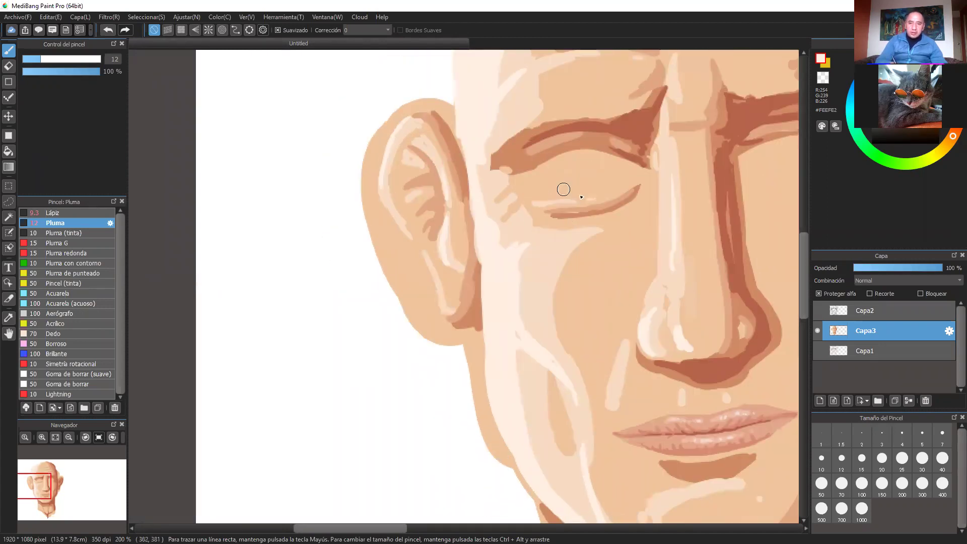
{"action": "left_click", "coordinate": [608, 263], "text": "alt"}
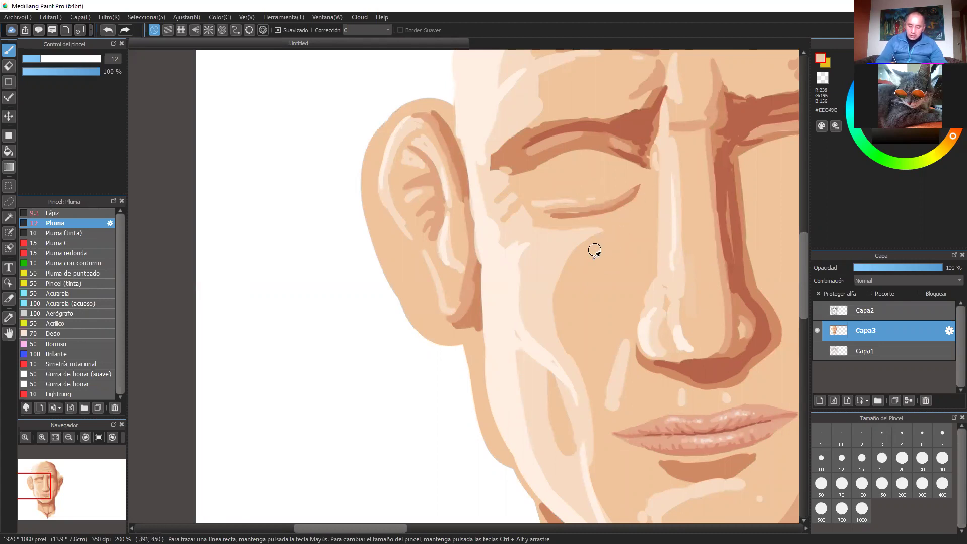
{"action": "mouse_move", "coordinate": [611, 275]}
{"action": "left_mouse_down"}
{"action": "mouse_move", "coordinate": [610, 196]}
{"action": "mouse_move", "coordinate": [634, 292]}
{"action": "left_mouse_up"}
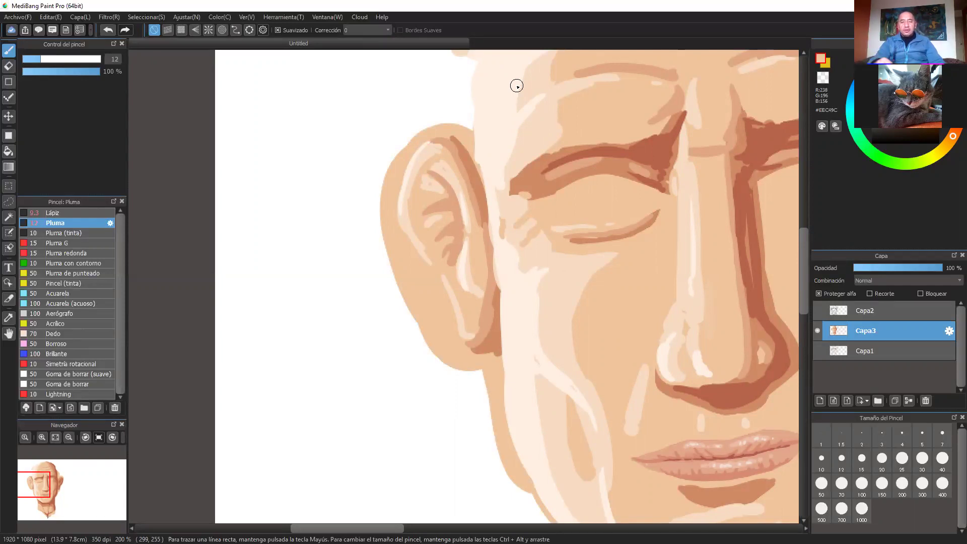
Open the photo of the smiling woman with pink flowers in her hair from the Escritorio folder.
{"action": "left_click", "coordinate": [18, 16]}
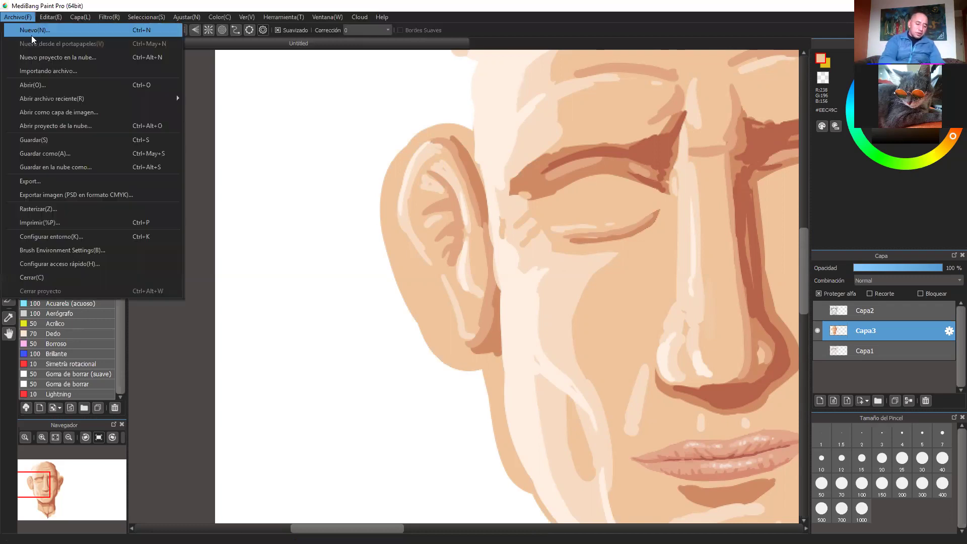
{"action": "left_click", "coordinate": [87, 85]}
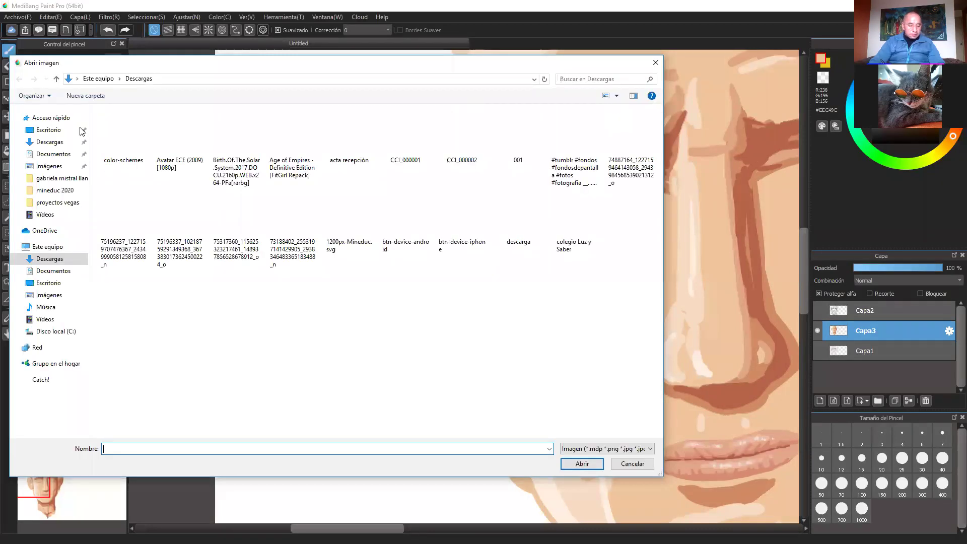
{"action": "left_click", "coordinate": [81, 130]}
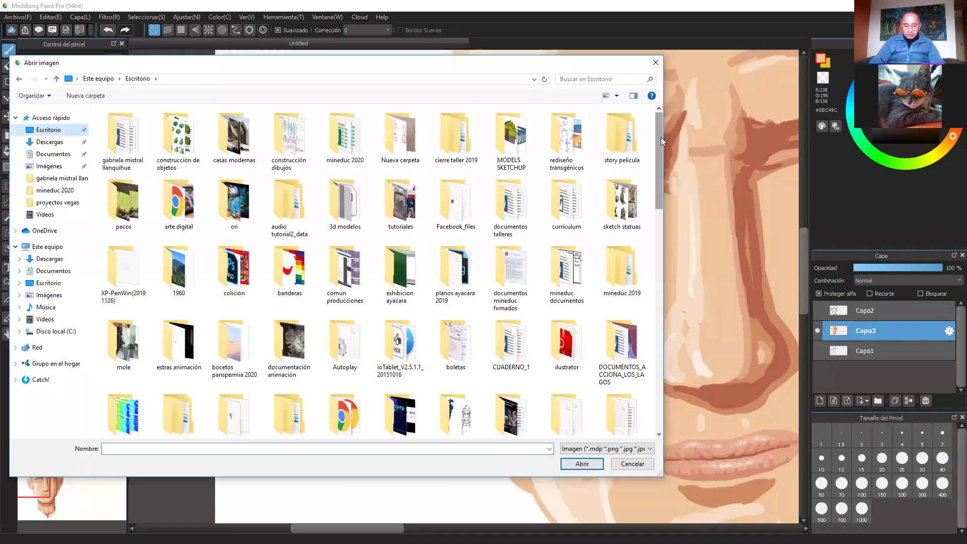
{"action": "scroll", "coordinate": [655, 183], "scroll_direction": "down", "scroll_amount": 5}
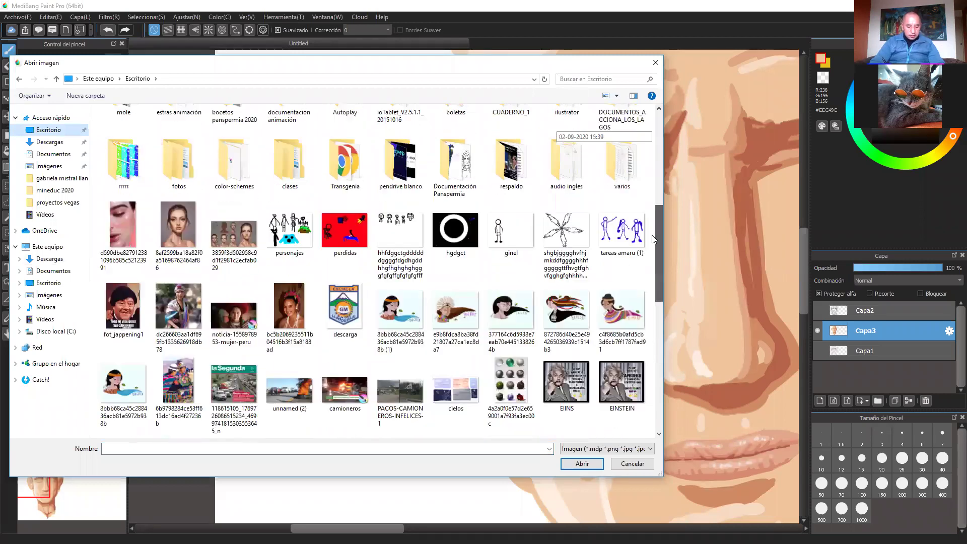
{"action": "scroll", "coordinate": [652, 252], "scroll_direction": "down", "scroll_amount": 5}
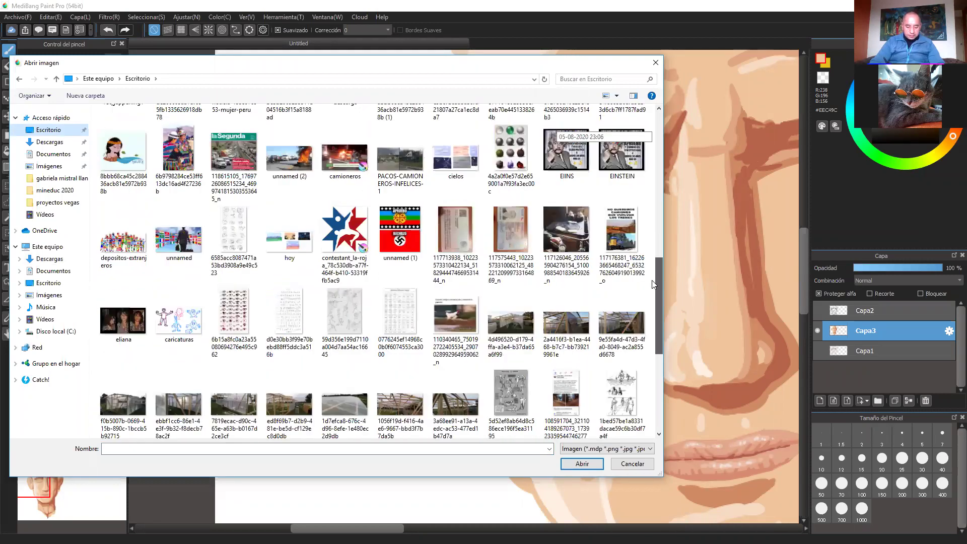
{"action": "scroll", "coordinate": [653, 288], "scroll_direction": "down", "scroll_amount": 3}
{"action": "scroll", "coordinate": [652, 325], "scroll_direction": "up", "scroll_amount": 3}
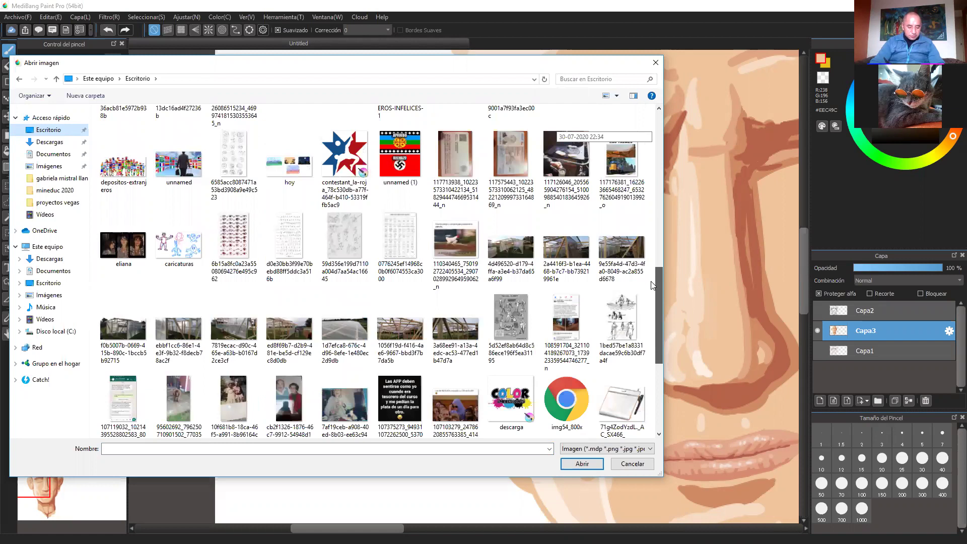
{"action": "left_click_drag", "start_coordinate": [652, 278], "coordinate": [655, 258]}
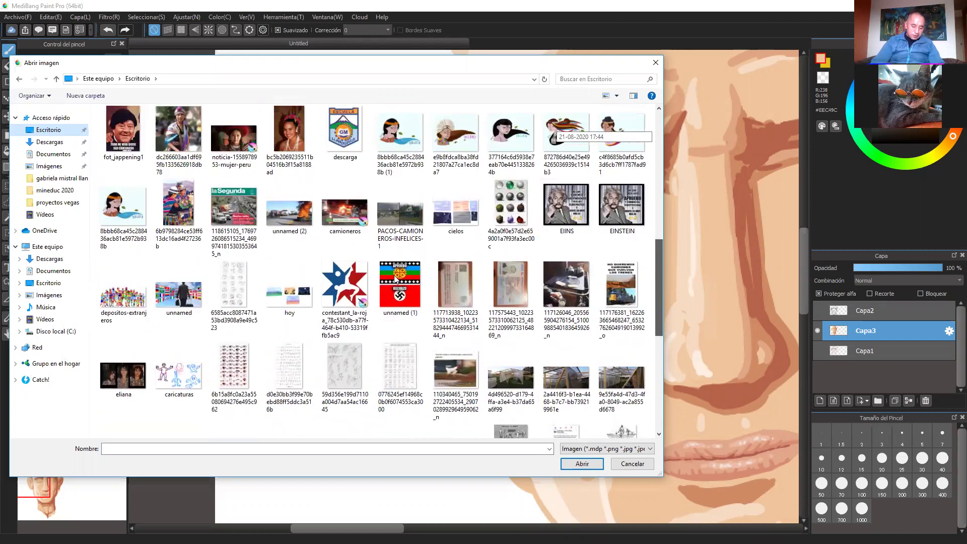
{"action": "scroll", "coordinate": [394, 275], "scroll_direction": "up", "scroll_amount": 3}
{"action": "scroll", "coordinate": [305, 308], "scroll_direction": "up", "scroll_amount": 1}
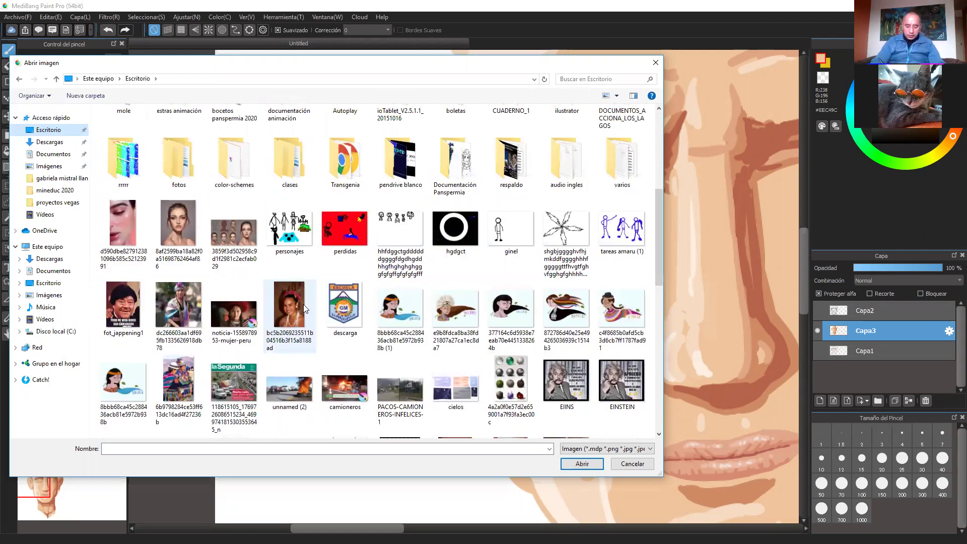
{"action": "double_click", "coordinate": [292, 308]}
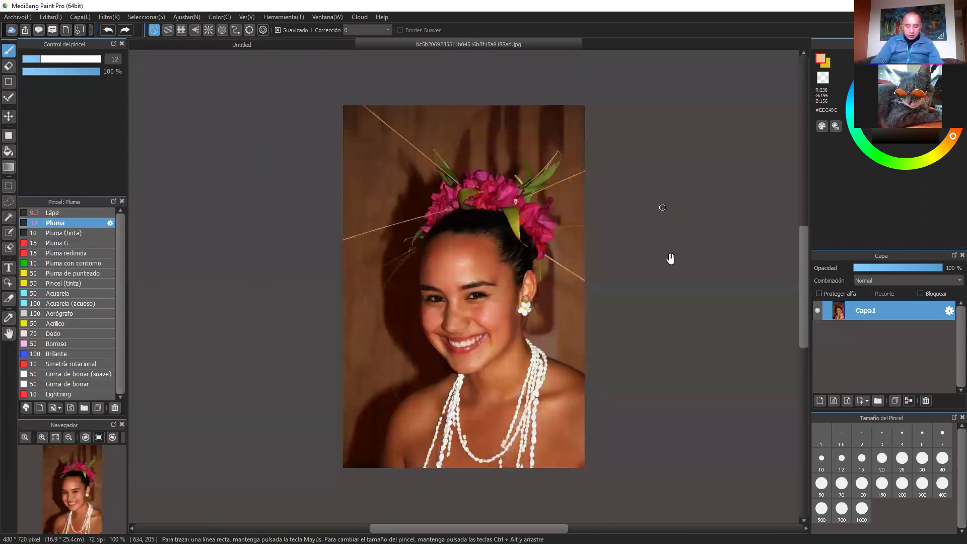
Add a new color layer above the photo, with the woman's face enlarged in view.
{"action": "scroll", "coordinate": [671, 258], "scroll_direction": "up", "scroll_amount": 3}
{"action": "left_click_drag", "start_coordinate": [670, 258], "coordinate": [700, 189]}
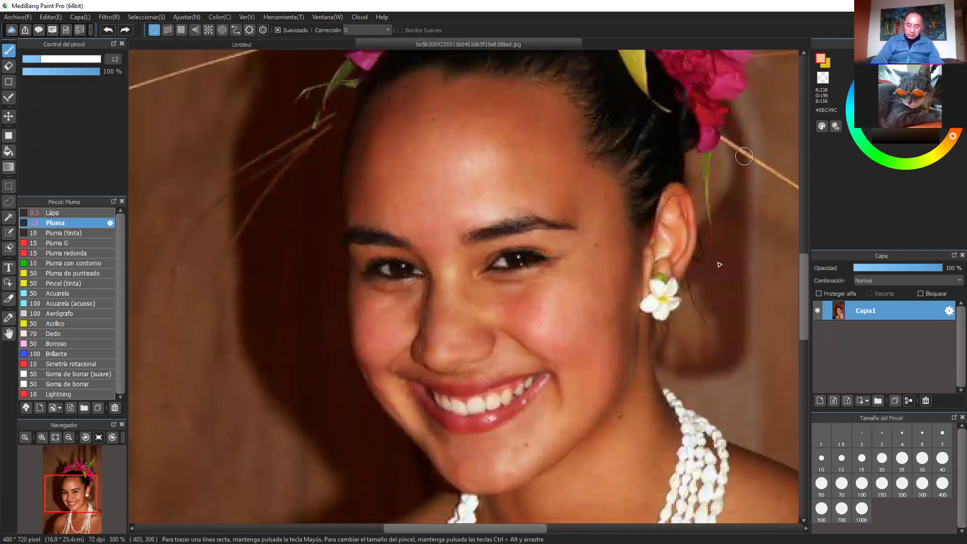
{"action": "left_click", "coordinate": [819, 401]}
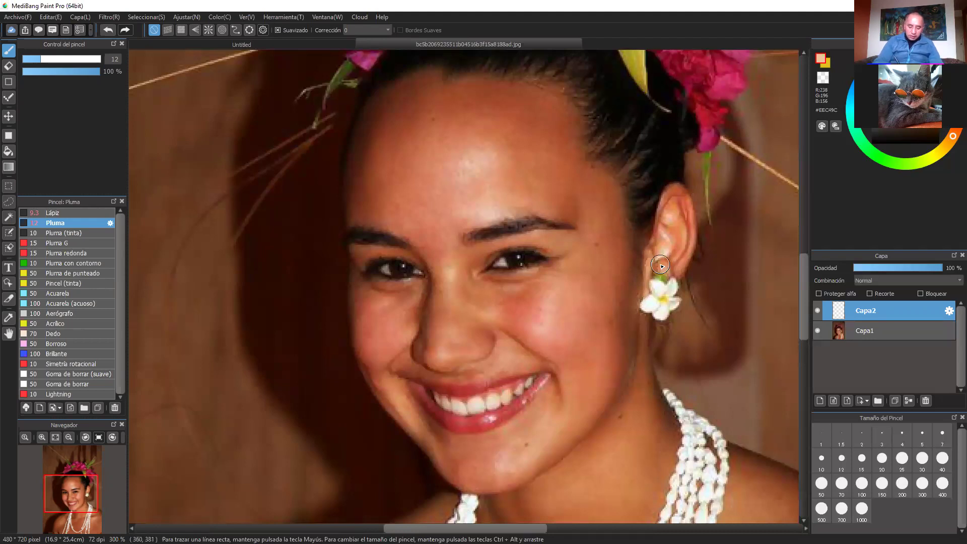
Sample skin tones #DD9C7C and #DE785F from the photo and paint them as stacked round swatches beside the face.
{"action": "left_click", "coordinate": [505, 356], "text": "alt"}
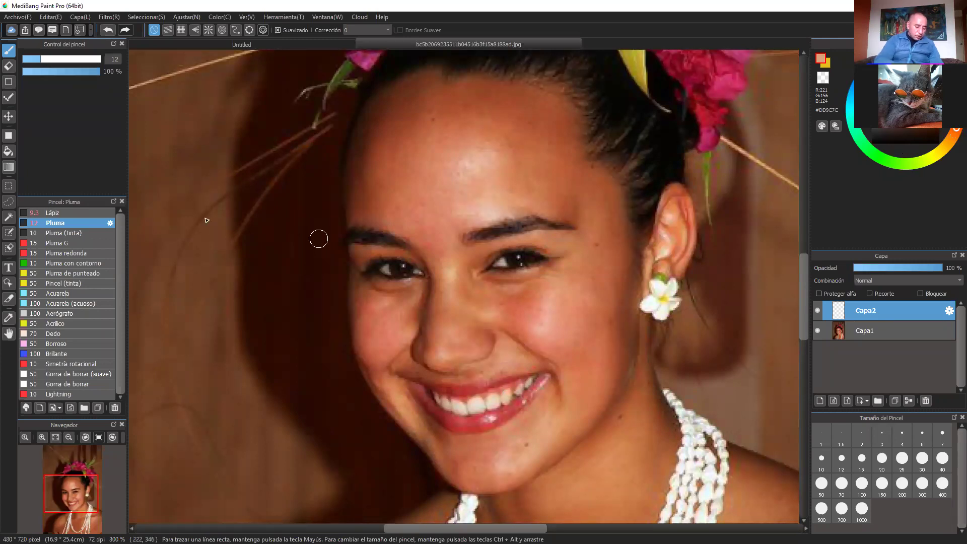
{"action": "mouse_move", "coordinate": [176, 153]}
{"action": "left_mouse_down"}
{"action": "mouse_move", "coordinate": [189, 127]}
{"action": "mouse_move", "coordinate": [175, 137]}
{"action": "mouse_move", "coordinate": [176, 157]}
{"action": "mouse_move", "coordinate": [195, 132]}
{"action": "mouse_move", "coordinate": [173, 165]}
{"action": "mouse_move", "coordinate": [183, 147]}
{"action": "left_mouse_up"}
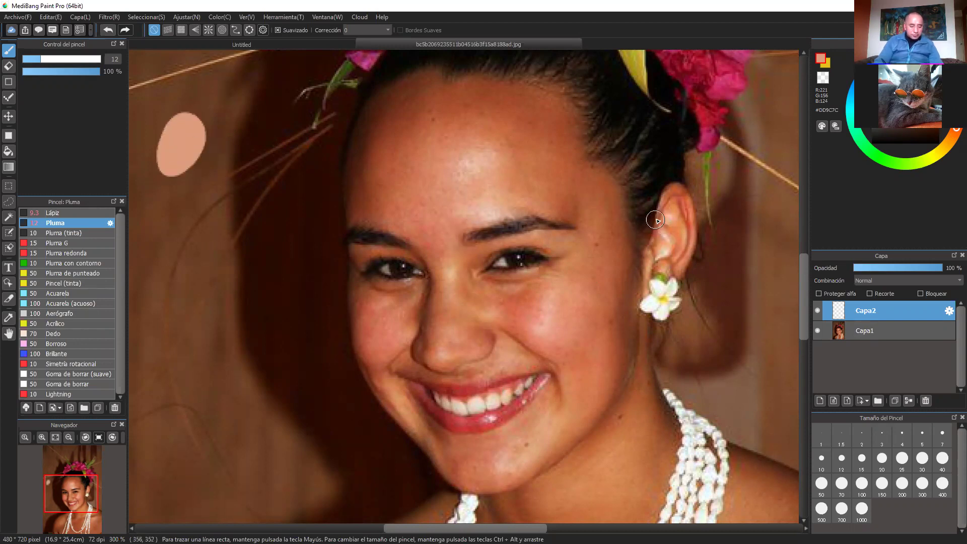
{"action": "key", "text": "ctrl+z"}
{"action": "mouse_move", "coordinate": [199, 197]}
{"action": "left_mouse_down"}
{"action": "mouse_move", "coordinate": [209, 213]}
{"action": "mouse_move", "coordinate": [181, 262]}
{"action": "mouse_move", "coordinate": [211, 242]}
{"action": "mouse_move", "coordinate": [196, 237]}
{"action": "mouse_move", "coordinate": [216, 245]}
{"action": "mouse_move", "coordinate": [202, 232]}
{"action": "left_mouse_up"}
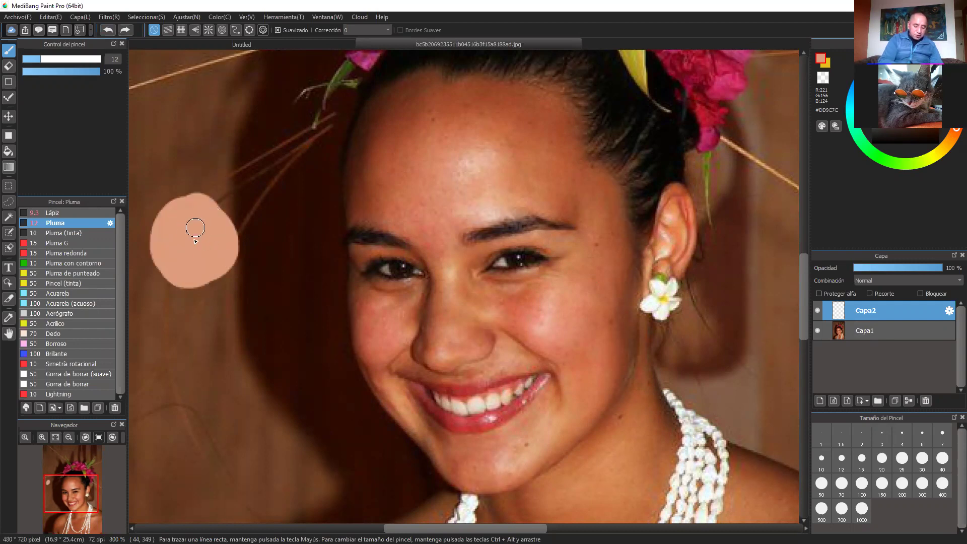
{"action": "right_click", "coordinate": [521, 320]}
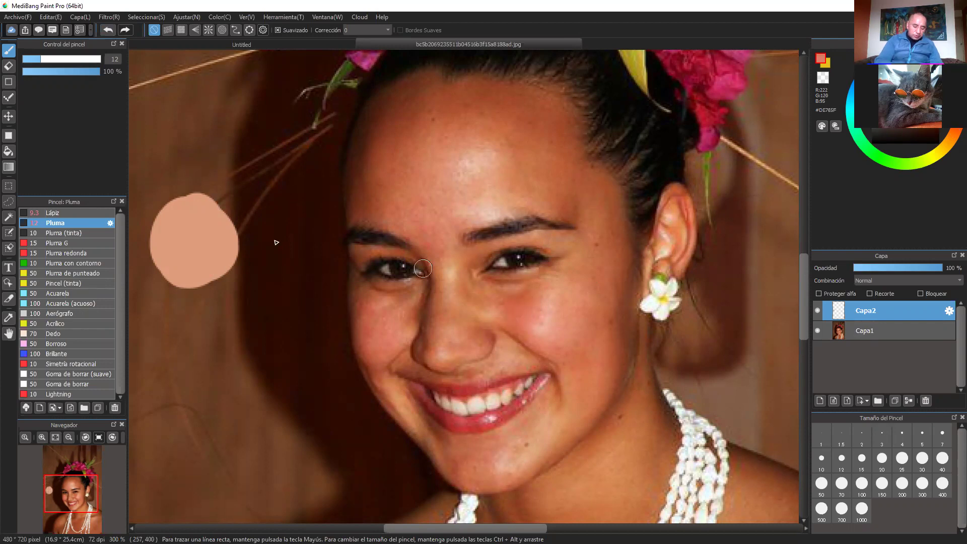
{"action": "mouse_move", "coordinate": [186, 174]}
{"action": "left_mouse_down"}
{"action": "mouse_move", "coordinate": [206, 176]}
{"action": "mouse_move", "coordinate": [183, 188]}
{"action": "mouse_move", "coordinate": [202, 192]}
{"action": "mouse_move", "coordinate": [210, 177]}
{"action": "mouse_move", "coordinate": [202, 168]}
{"action": "mouse_move", "coordinate": [181, 176]}
{"action": "left_mouse_up"}
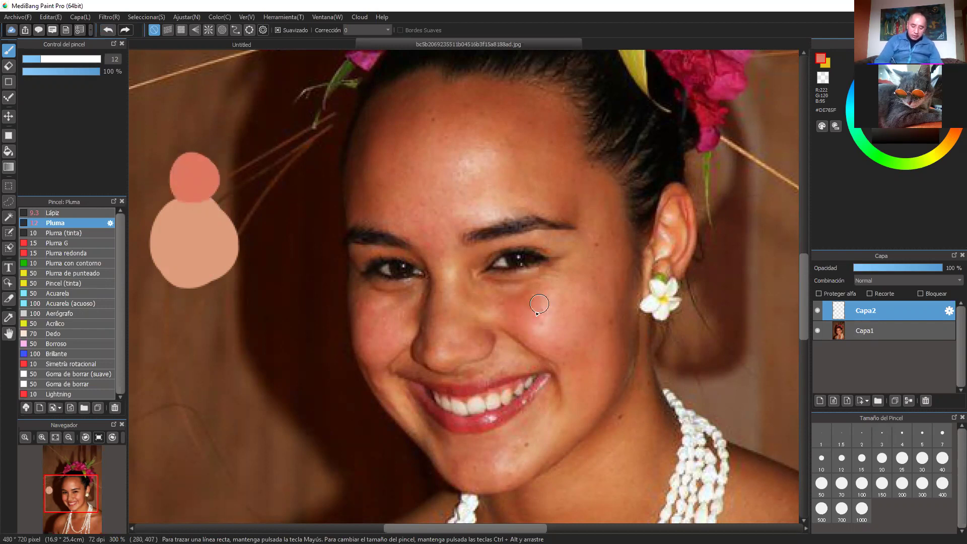
{"action": "left_click", "coordinate": [365, 317], "text": "alt"}
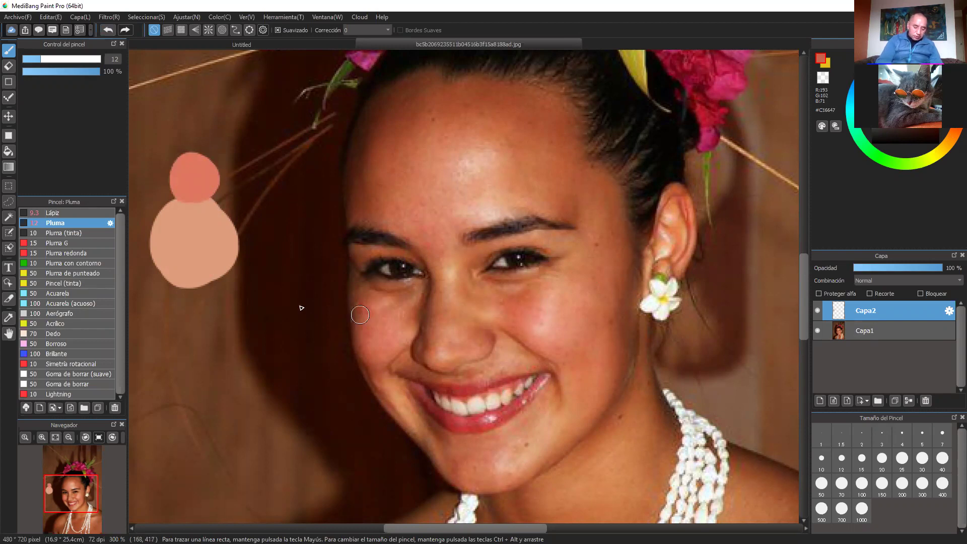
{"action": "left_click_drag", "start_coordinate": [192, 186], "coordinate": [196, 175]}
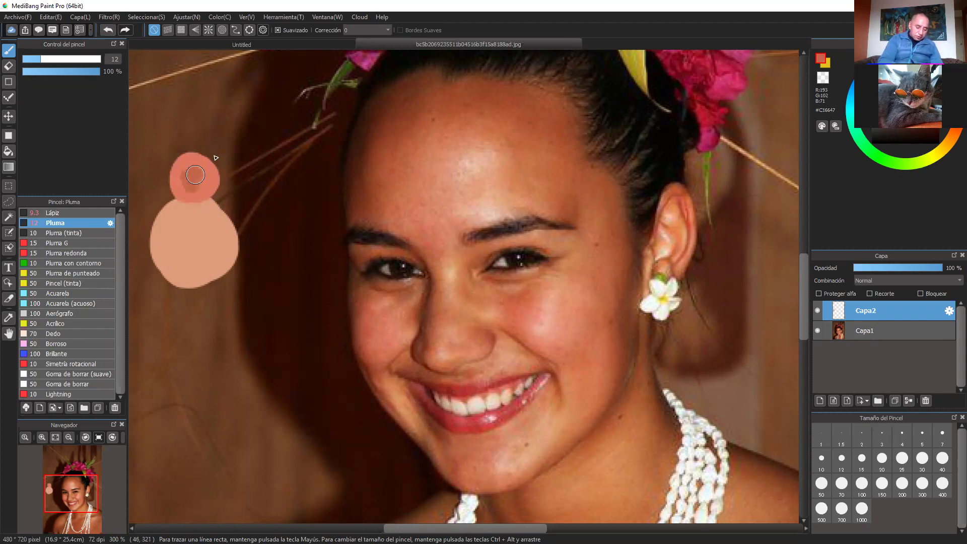
{"action": "left_click", "coordinate": [107, 29]}
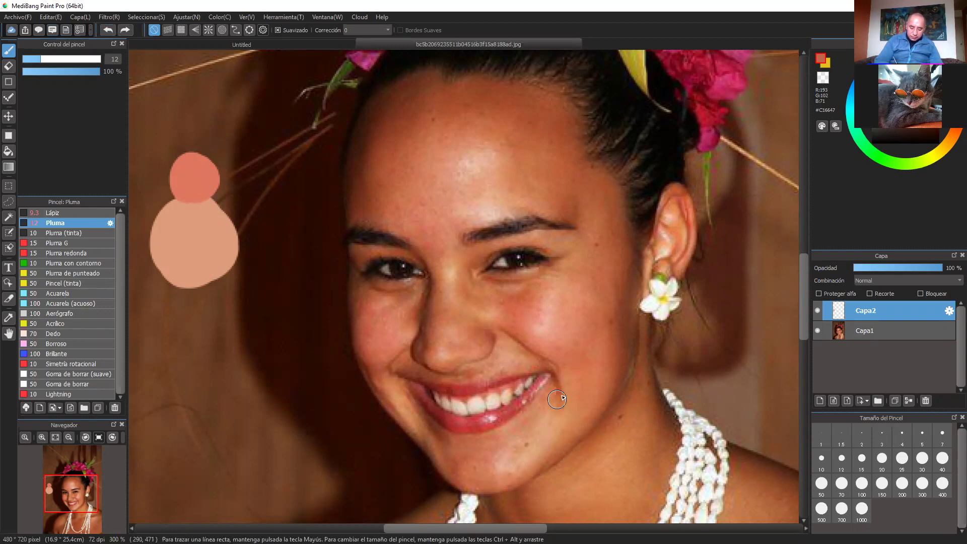
Sample the bright cheek tone #EFB5A1 and paint a round swatch of it below the large one.
{"action": "left_click", "coordinate": [542, 329], "text": "alt"}
{"action": "mouse_move", "coordinate": [202, 285]}
{"action": "left_mouse_down"}
{"action": "mouse_move", "coordinate": [207, 316]}
{"action": "mouse_move", "coordinate": [190, 312]}
{"action": "left_mouse_up"}
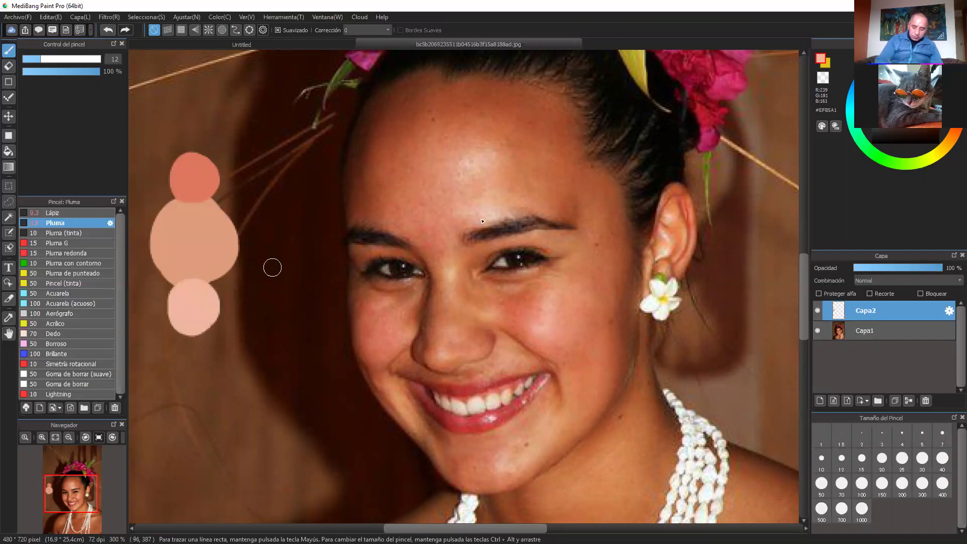
{"action": "left_click", "coordinate": [471, 162], "text": "alt"}
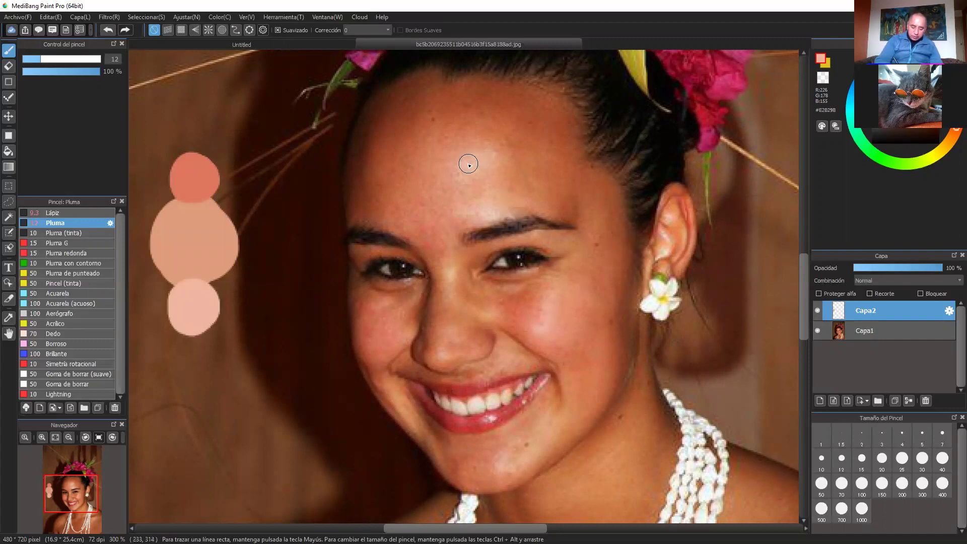
{"action": "mouse_move", "coordinate": [226, 360]}
{"action": "left_mouse_down"}
{"action": "mouse_move", "coordinate": [180, 346]}
{"action": "mouse_move", "coordinate": [195, 371]}
{"action": "left_mouse_up"}
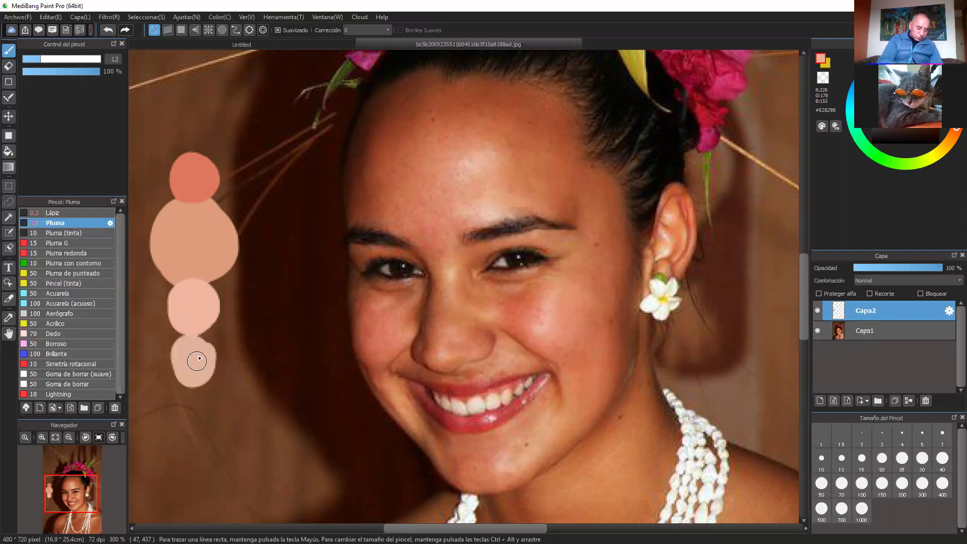
{"action": "key", "text": "ctrl+z"}
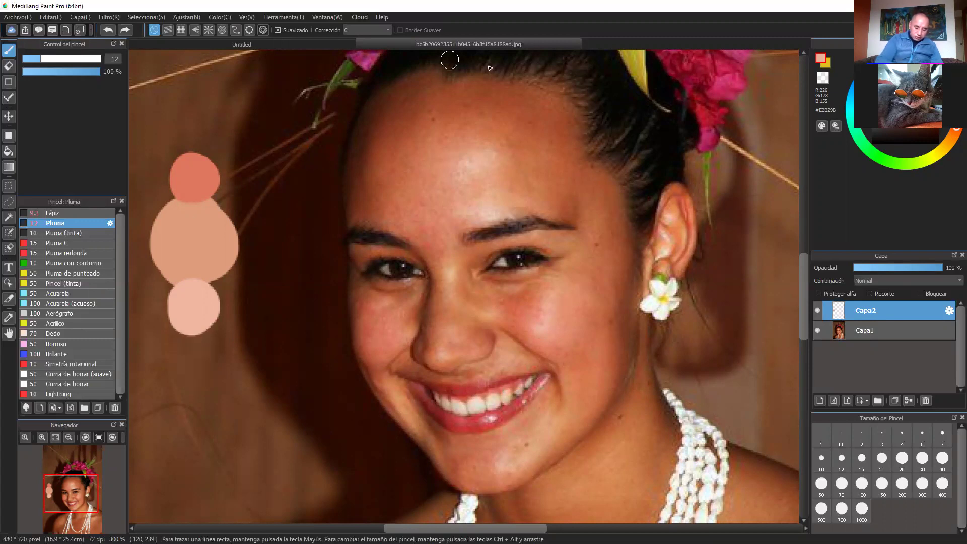
Sample the light forehead tone #ECC9B6 from the photo and paint a round swatch of it at the lower end of the skin-tone column.
{"action": "left_click", "coordinate": [108, 29]}
{"action": "left_click", "coordinate": [125, 30]}
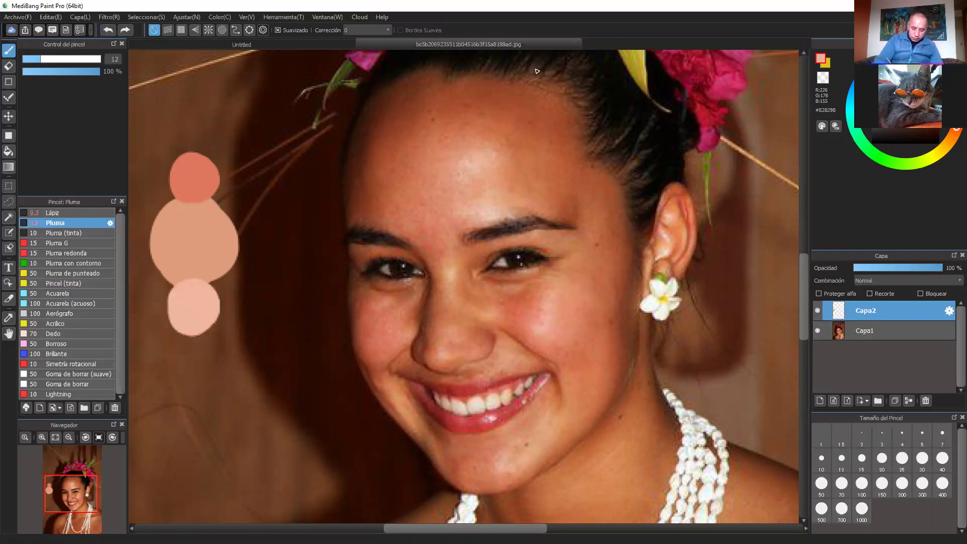
{"action": "left_click", "coordinate": [494, 217], "text": "alt"}
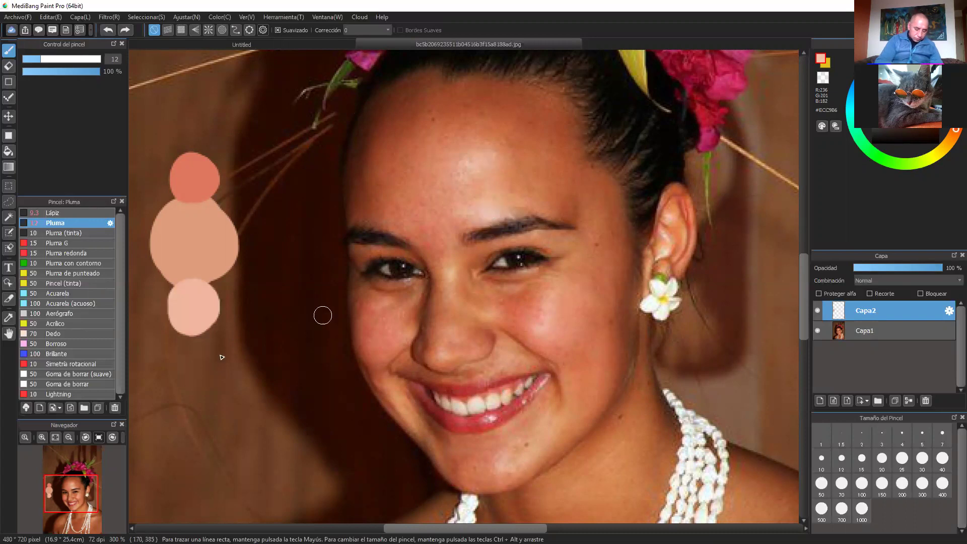
{"action": "mouse_move", "coordinate": [190, 355]}
{"action": "left_mouse_down"}
{"action": "mouse_move", "coordinate": [195, 341]}
{"action": "mouse_move", "coordinate": [175, 353]}
{"action": "left_mouse_up"}
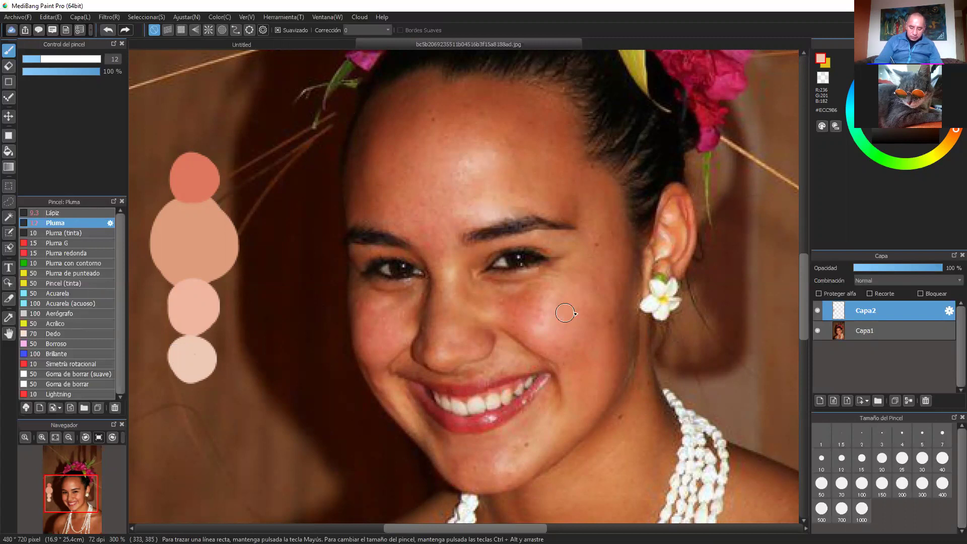
Sample darker skin tones from the shaded side of the cheek, #B55D37 through #5D2F17, and paint them as stacked swatches above the coral one.
{"action": "left_click", "coordinate": [578, 357], "text": "alt"}
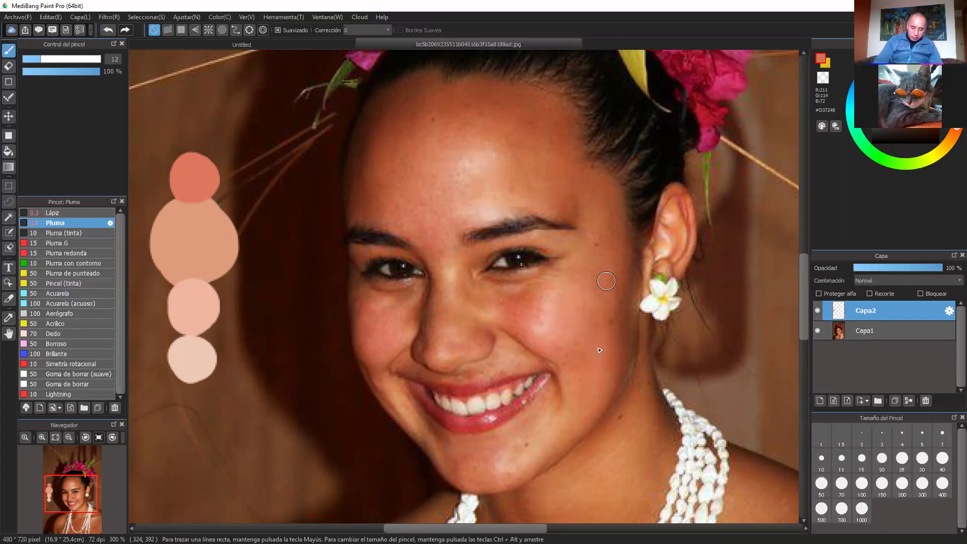
{"action": "left_click", "coordinate": [614, 369], "text": "alt"}
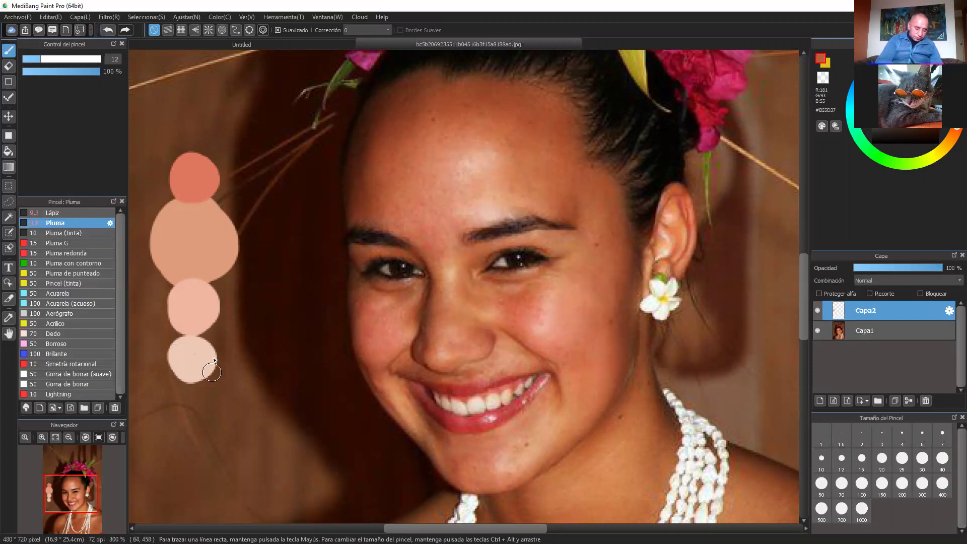
{"action": "mouse_move", "coordinate": [183, 132]}
{"action": "left_mouse_down"}
{"action": "mouse_move", "coordinate": [201, 147]}
{"action": "mouse_move", "coordinate": [204, 122]}
{"action": "mouse_move", "coordinate": [273, 123]}
{"action": "mouse_move", "coordinate": [194, 90]}
{"action": "mouse_move", "coordinate": [212, 98]}
{"action": "mouse_move", "coordinate": [203, 85]}
{"action": "mouse_move", "coordinate": [213, 74]}
{"action": "mouse_move", "coordinate": [194, 83]}
{"action": "left_mouse_up"}
{"action": "left_click", "coordinate": [626, 347], "text": "alt"}
{"action": "left_click", "coordinate": [634, 340], "text": "alt"}
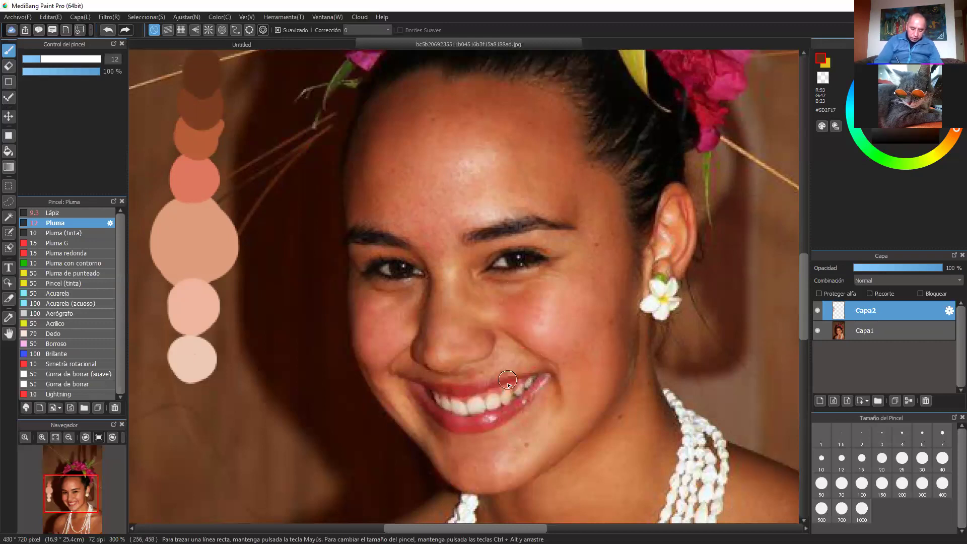
Sample the lip colors #CC3338, #5C150F and #F7BFBE and paint a separate group of round swatches below the skin tones.
{"action": "left_click", "coordinate": [468, 422], "text": "alt"}
{"action": "left_click", "coordinate": [468, 425], "text": "alt"}
{"action": "mouse_move", "coordinate": [202, 427]}
{"action": "left_mouse_down"}
{"action": "mouse_move", "coordinate": [205, 451]}
{"action": "mouse_move", "coordinate": [204, 421]}
{"action": "left_mouse_up"}
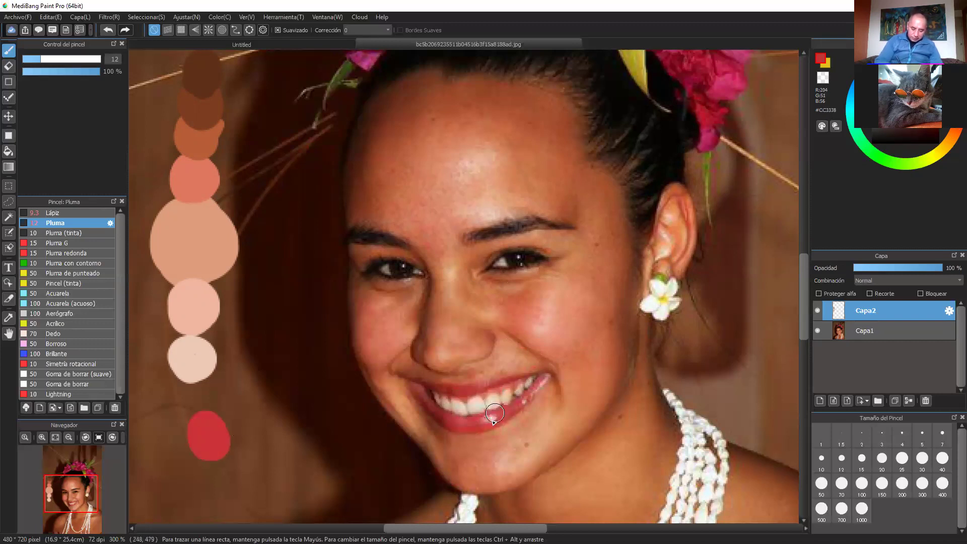
{"action": "left_click", "coordinate": [438, 417], "text": "alt"}
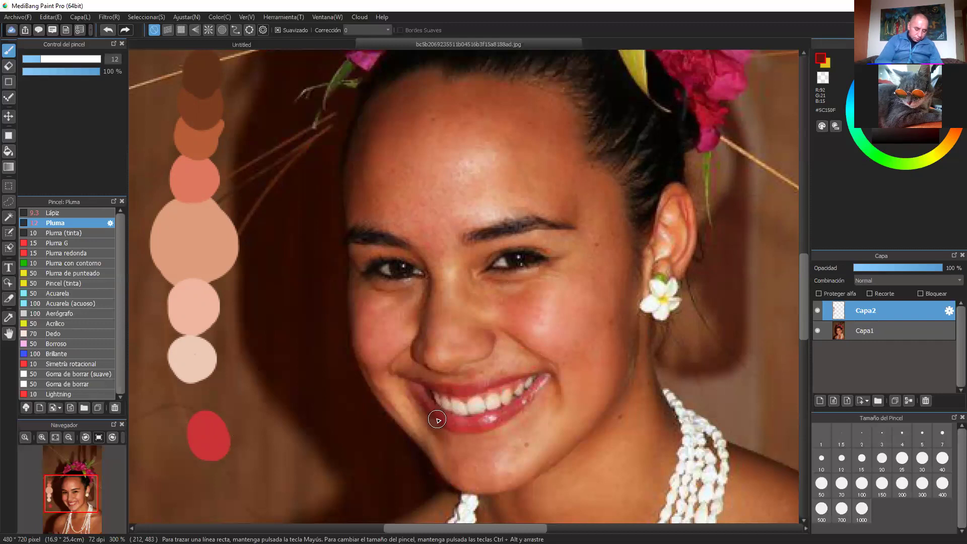
{"action": "mouse_move", "coordinate": [213, 469]}
{"action": "left_mouse_down"}
{"action": "mouse_move", "coordinate": [195, 468]}
{"action": "mouse_move", "coordinate": [202, 491]}
{"action": "mouse_move", "coordinate": [214, 488]}
{"action": "left_mouse_up"}
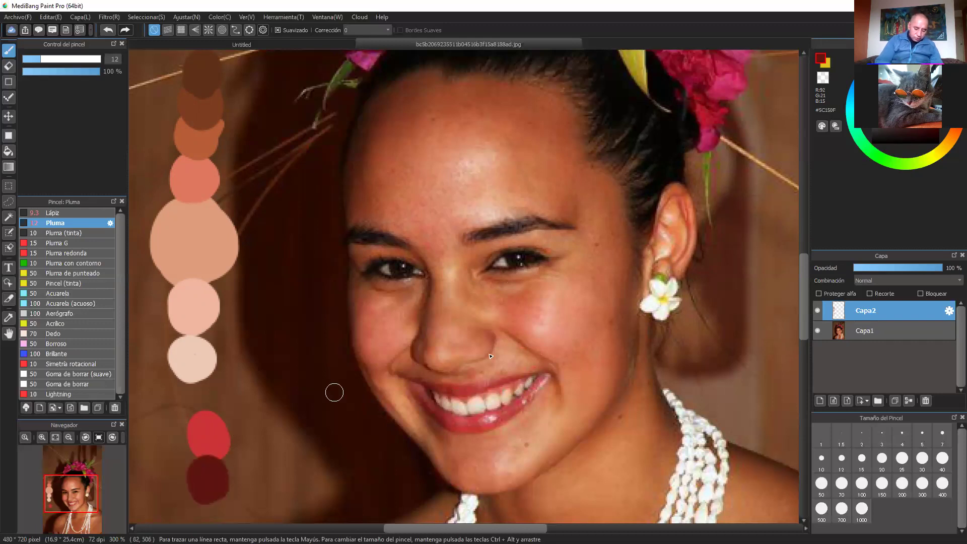
{"action": "left_click", "coordinate": [493, 417], "text": "alt"}
{"action": "mouse_move", "coordinate": [229, 403]}
{"action": "left_mouse_down"}
{"action": "mouse_move", "coordinate": [216, 407]}
{"action": "mouse_move", "coordinate": [229, 399]}
{"action": "left_mouse_up"}
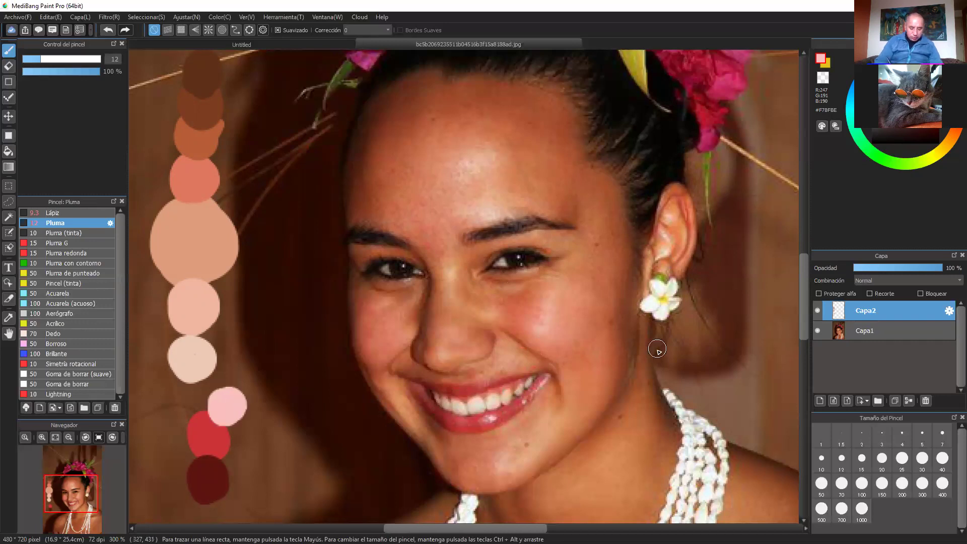
Toggle the visibility of the swatch layer Capa2 repeatedly to compare the photo with and without the palette.
{"action": "mouse_move", "coordinate": [690, 295]}
{"action": "left_mouse_down"}
{"action": "mouse_move", "coordinate": [647, 340]}
{"action": "mouse_move", "coordinate": [651, 308]}
{"action": "mouse_move", "coordinate": [705, 298]}
{"action": "mouse_move", "coordinate": [701, 257]}
{"action": "mouse_move", "coordinate": [686, 282]}
{"action": "mouse_move", "coordinate": [689, 249]}
{"action": "left_mouse_up"}
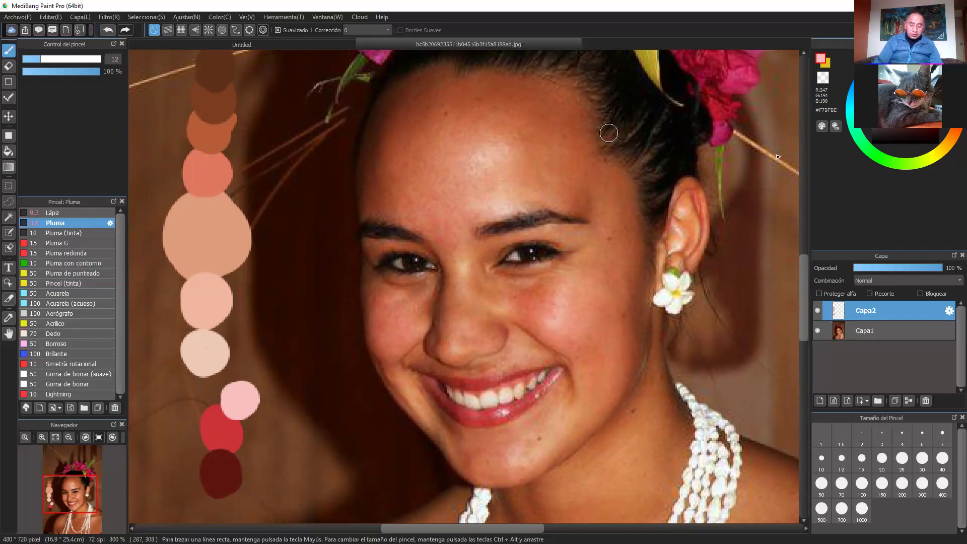
{"action": "left_click_drag", "start_coordinate": [755, 173], "coordinate": [751, 211]}
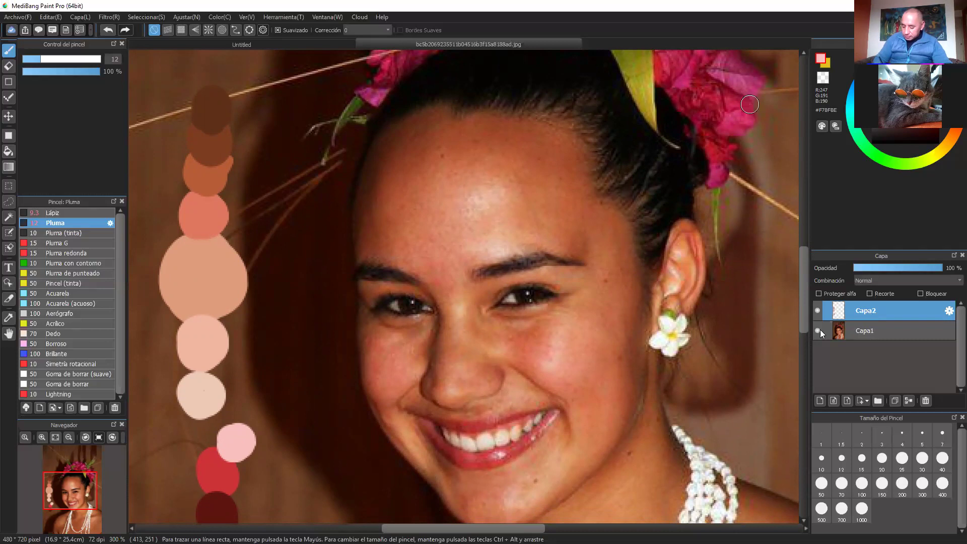
{"action": "left_click", "coordinate": [817, 311]}
{"action": "left_click", "coordinate": [818, 312]}
{"action": "left_click", "coordinate": [819, 314]}
{"action": "left_click", "coordinate": [819, 315]}
{"action": "left_click", "coordinate": [819, 315]}
{"action": "left_click", "coordinate": [817, 310]}
{"action": "left_click", "coordinate": [818, 309]}
{"action": "left_click", "coordinate": [817, 310]}
{"action": "left_click", "coordinate": [817, 308]}
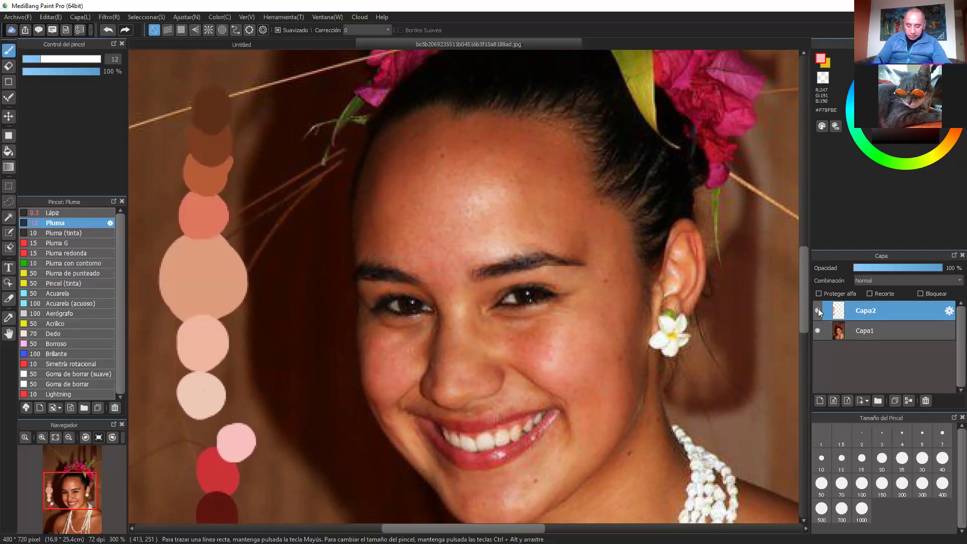
{"action": "left_click", "coordinate": [818, 310]}
{"action": "left_click", "coordinate": [817, 307]}
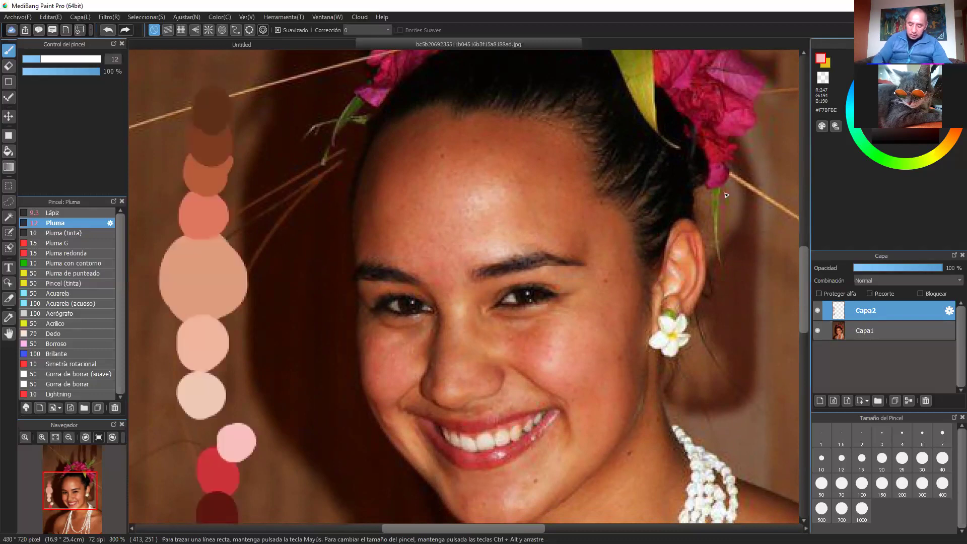
Sample hair black #040402, flower magenta #C22365, leaf yellow and dark green #384611, and paint small swatches of them above the skin tones.
{"action": "left_click", "coordinate": [508, 66], "text": "alt"}
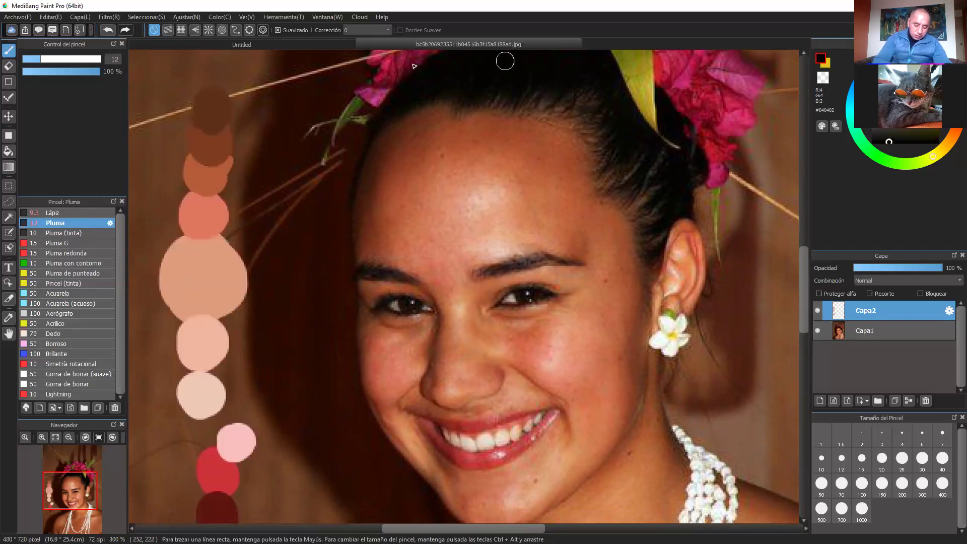
{"action": "left_click_drag", "start_coordinate": [244, 80], "coordinate": [256, 81]}
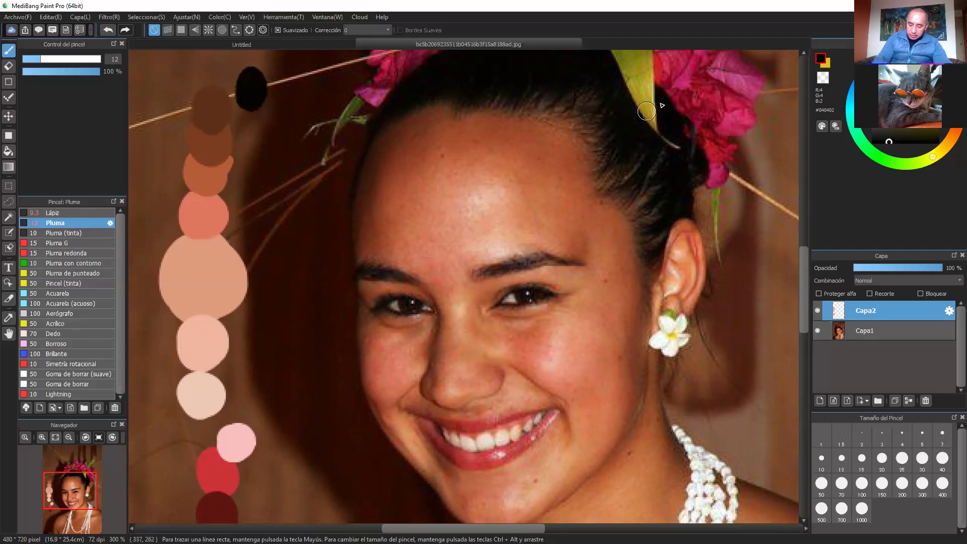
{"action": "left_click", "coordinate": [685, 74], "text": "alt"}
{"action": "left_click", "coordinate": [684, 75], "text": "alt"}
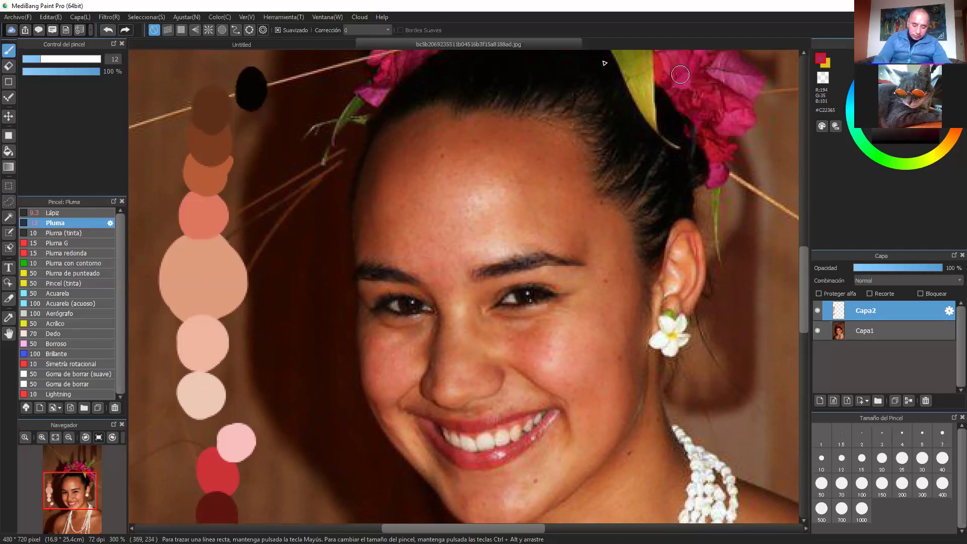
{"action": "mouse_move", "coordinate": [230, 70]}
{"action": "left_mouse_down"}
{"action": "mouse_move", "coordinate": [355, 107]}
{"action": "mouse_move", "coordinate": [272, 62]}
{"action": "left_mouse_up"}
{"action": "left_click", "coordinate": [645, 63], "text": "alt"}
{"action": "left_click", "coordinate": [353, 107], "text": "alt"}
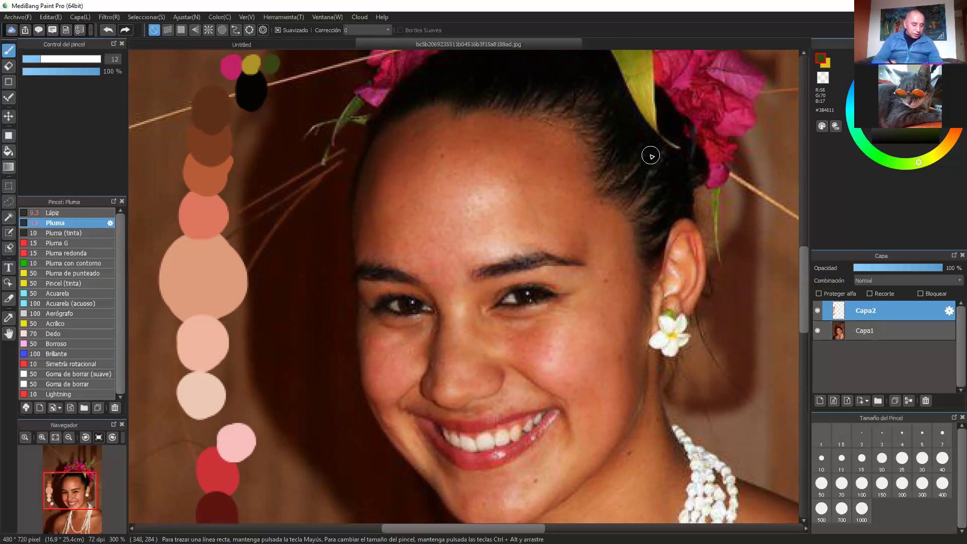
Paint the woman's nose with the large swatch's mid tone and add lighter palette-tone highlights along the bridge and tip.
{"action": "left_click_drag", "start_coordinate": [764, 279], "coordinate": [789, 279]}
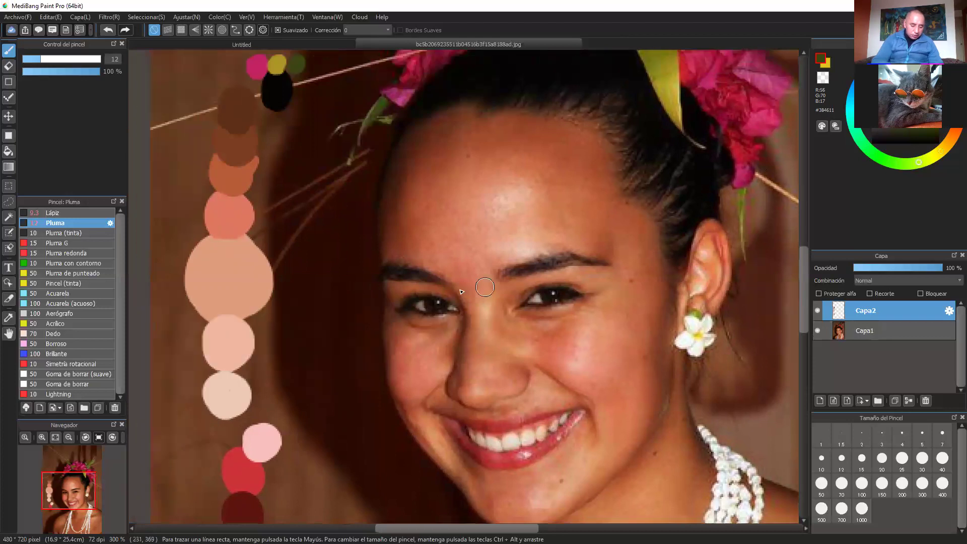
{"action": "left_click", "coordinate": [244, 272], "text": "alt"}
{"action": "left_click_drag", "start_coordinate": [480, 329], "coordinate": [476, 382]}
{"action": "mouse_move", "coordinate": [480, 346]}
{"action": "left_mouse_down"}
{"action": "mouse_move", "coordinate": [476, 295]}
{"action": "mouse_move", "coordinate": [479, 363]}
{"action": "mouse_move", "coordinate": [492, 366]}
{"action": "mouse_move", "coordinate": [498, 355]}
{"action": "mouse_move", "coordinate": [456, 323]}
{"action": "mouse_move", "coordinate": [493, 331]}
{"action": "mouse_move", "coordinate": [486, 323]}
{"action": "mouse_move", "coordinate": [482, 386]}
{"action": "mouse_move", "coordinate": [495, 386]}
{"action": "mouse_move", "coordinate": [491, 370]}
{"action": "mouse_move", "coordinate": [497, 387]}
{"action": "mouse_move", "coordinate": [518, 345]}
{"action": "left_mouse_up"}
{"action": "left_click", "coordinate": [233, 342], "text": "alt"}
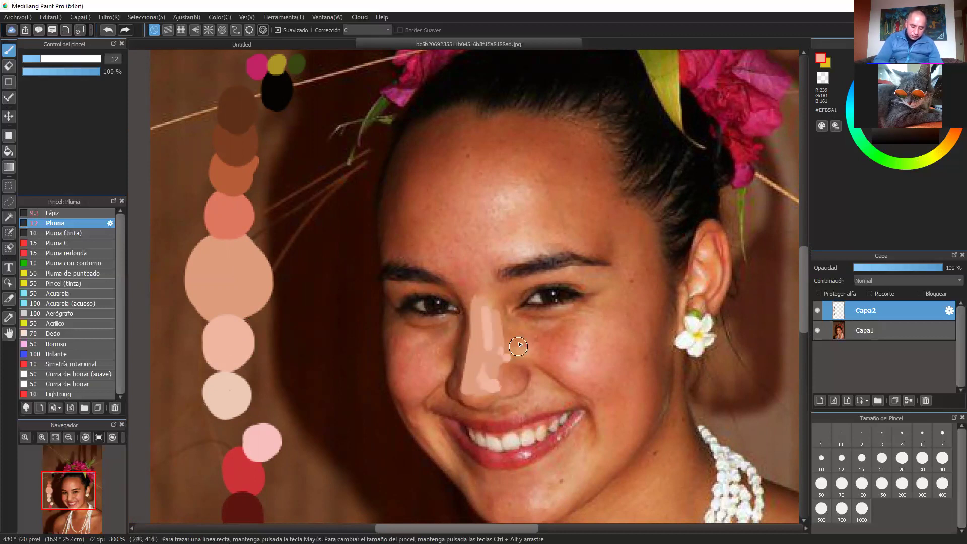
Pick the coral swatch #DE785F and paint the shaded side and nostril of the woman's nose with it.
{"action": "left_click", "coordinate": [233, 220], "text": "alt"}
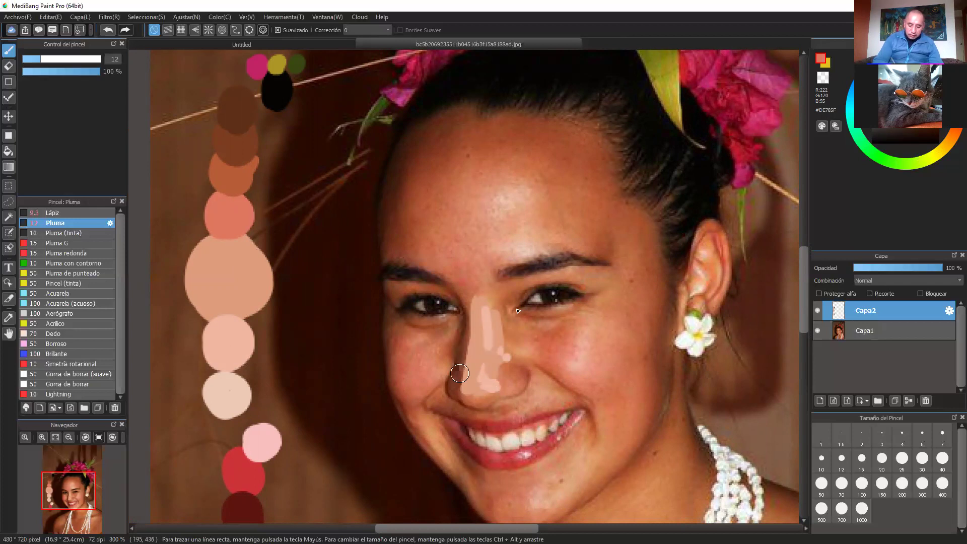
{"action": "left_click", "coordinate": [502, 375]}
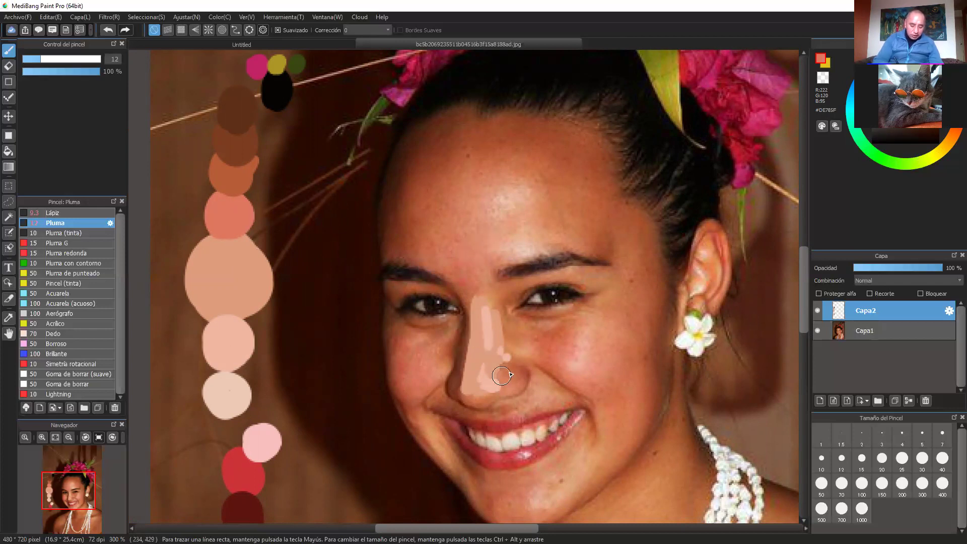
{"action": "left_click", "coordinate": [235, 346], "text": "alt"}
{"action": "left_click", "coordinate": [234, 230], "text": "alt"}
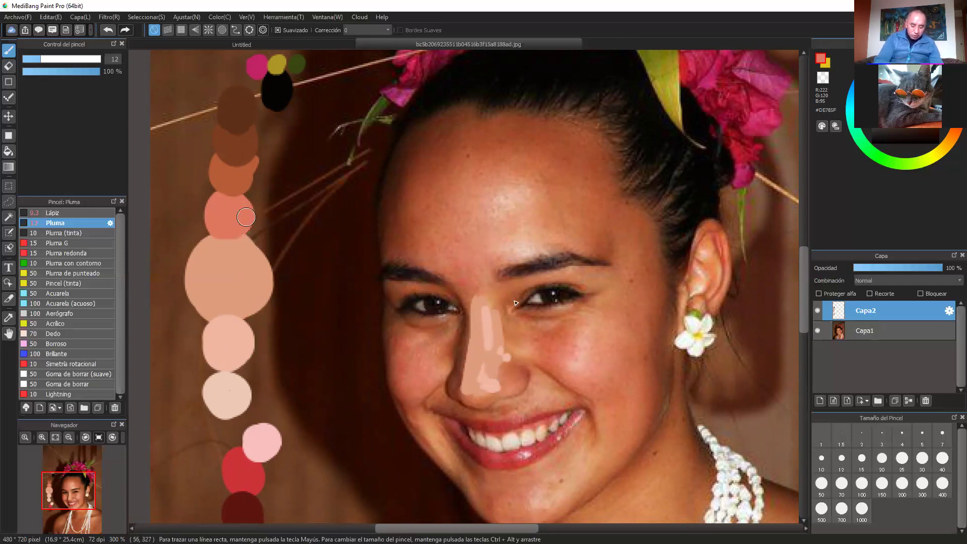
{"action": "mouse_move", "coordinate": [511, 362]}
{"action": "left_mouse_down"}
{"action": "mouse_move", "coordinate": [523, 377]}
{"action": "mouse_move", "coordinate": [517, 391]}
{"action": "left_mouse_up"}
{"action": "mouse_move", "coordinate": [504, 334]}
{"action": "left_mouse_down"}
{"action": "mouse_move", "coordinate": [513, 365]}
{"action": "mouse_move", "coordinate": [459, 383]}
{"action": "left_mouse_up"}
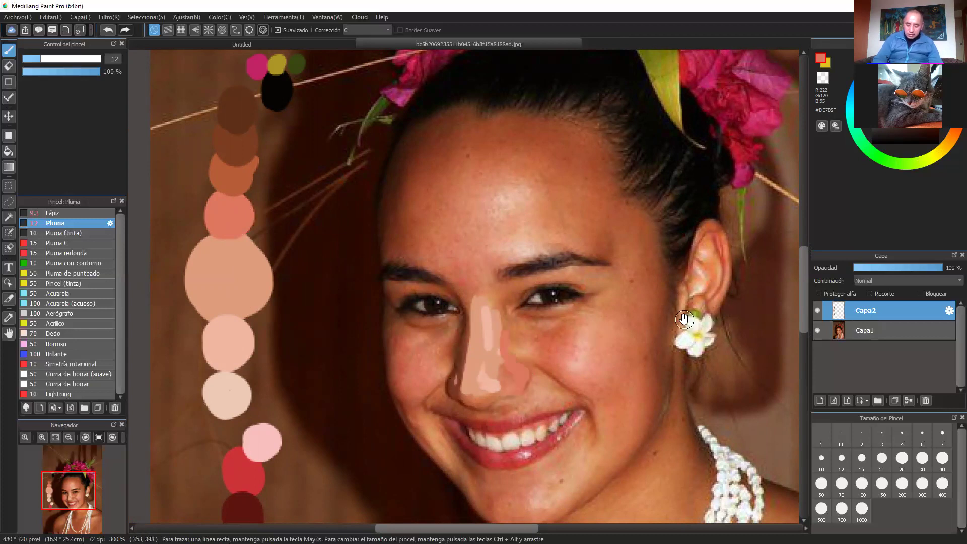
Paint coral #DE785F shading strokes on the outer cheek and temple beside the woman's flower earring.
{"action": "left_click_drag", "start_coordinate": [582, 240], "coordinate": [546, 220]}
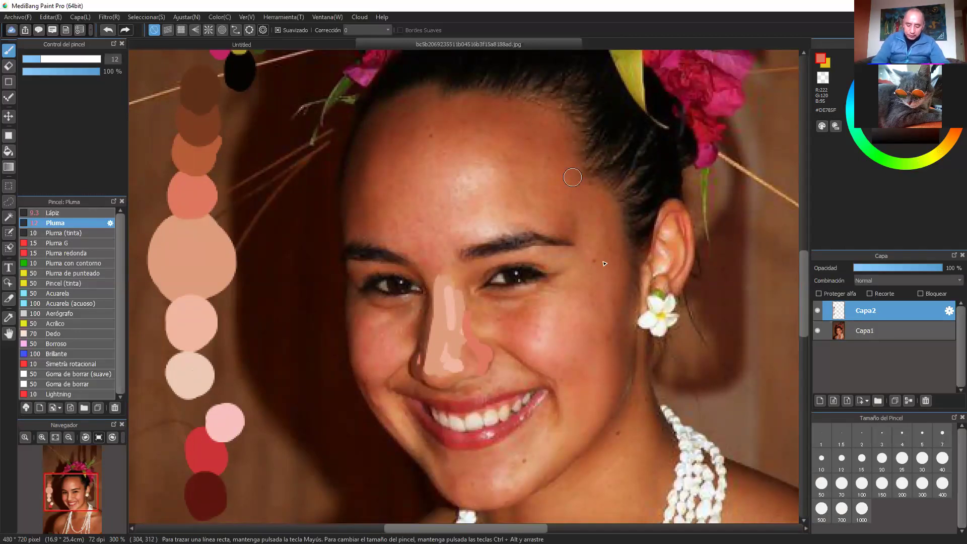
{"action": "left_click_drag", "start_coordinate": [597, 281], "coordinate": [598, 344]}
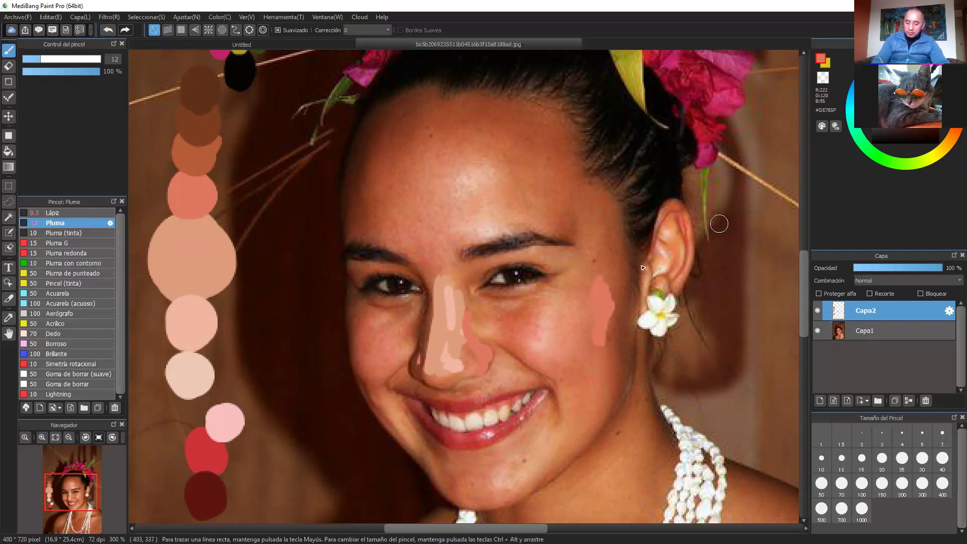
{"action": "mouse_move", "coordinate": [587, 229]}
{"action": "left_mouse_down"}
{"action": "mouse_move", "coordinate": [612, 302]}
{"action": "mouse_move", "coordinate": [636, 259]}
{"action": "mouse_move", "coordinate": [648, 282]}
{"action": "left_mouse_up"}
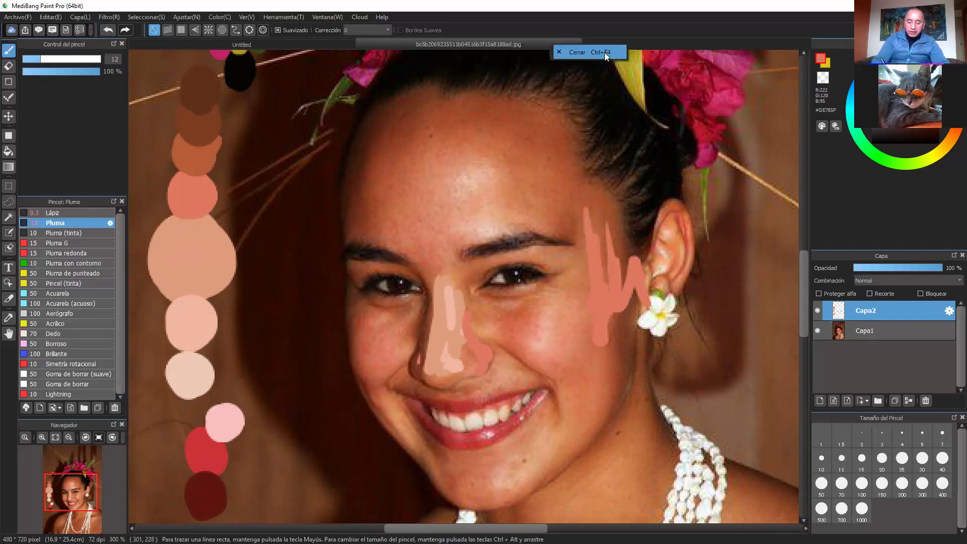
Close the photo of the woman without saving its changes.
{"action": "left_click", "coordinate": [611, 47]}
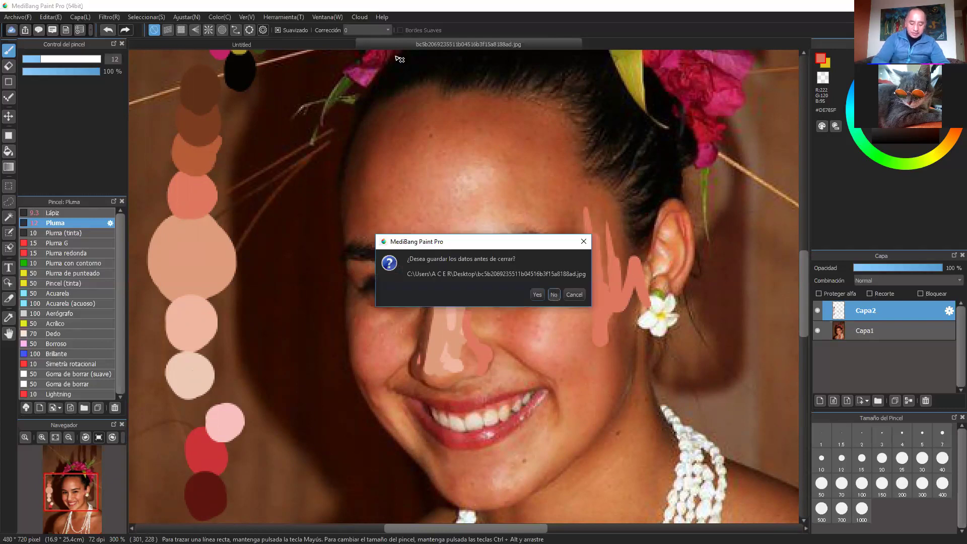
{"action": "left_click", "coordinate": [553, 293]}
Sample skin tone #EEC49C on the old man's portrait and taper the pale highlight stroke on the cheek beside the lit nostril.
{"action": "left_click_drag", "start_coordinate": [575, 318], "coordinate": [555, 332]}
{"action": "left_click_drag", "start_coordinate": [722, 309], "coordinate": [552, 318]}
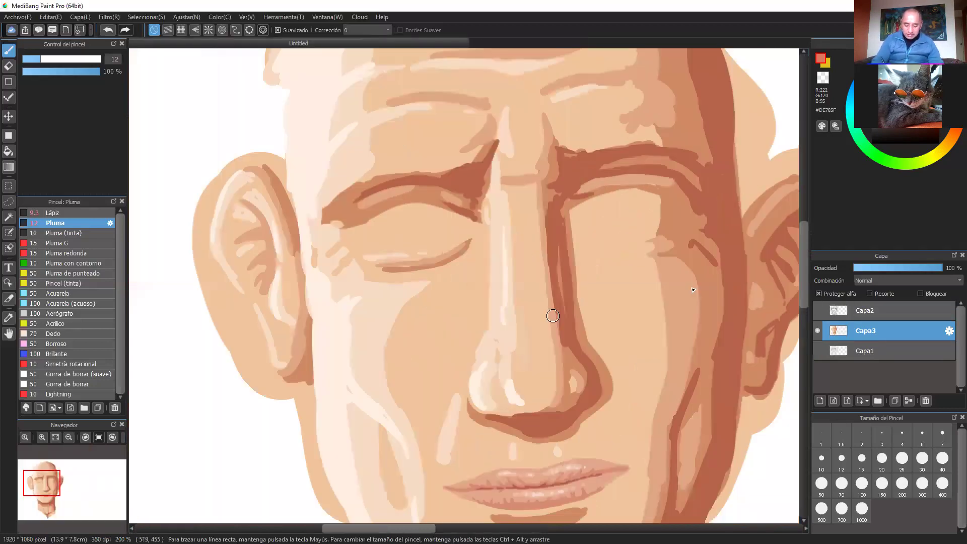
{"action": "key", "text": "ctrl+minus"}
{"action": "left_click_drag", "start_coordinate": [628, 360], "coordinate": [662, 373]}
{"action": "key", "text": "ctrl+plus"}
{"action": "key", "text": "ctrl+plus"}
{"action": "key", "text": "ctrl+minus"}
{"action": "scroll", "coordinate": [625, 266], "scroll_direction": "down", "scroll_amount": 3}
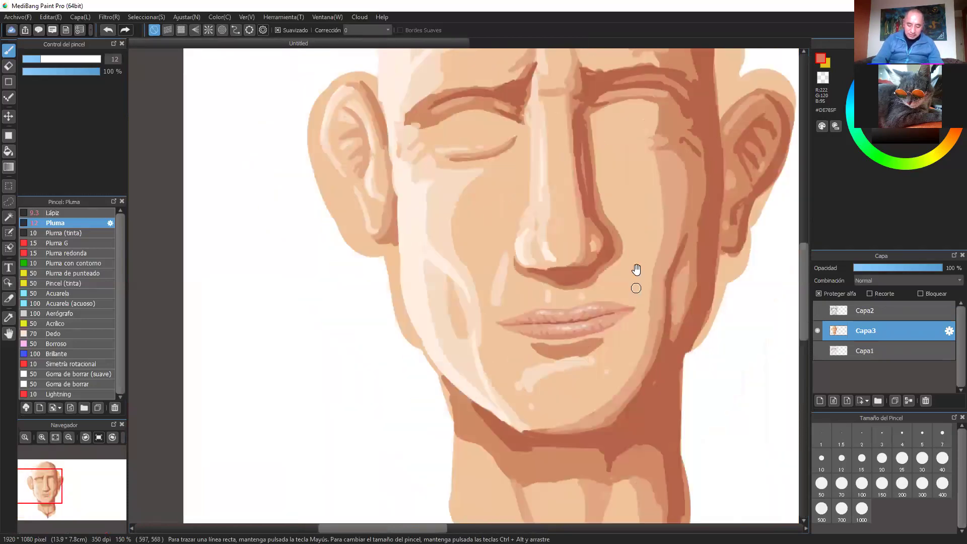
{"action": "scroll", "coordinate": [673, 281], "scroll_direction": "up", "scroll_amount": 2}
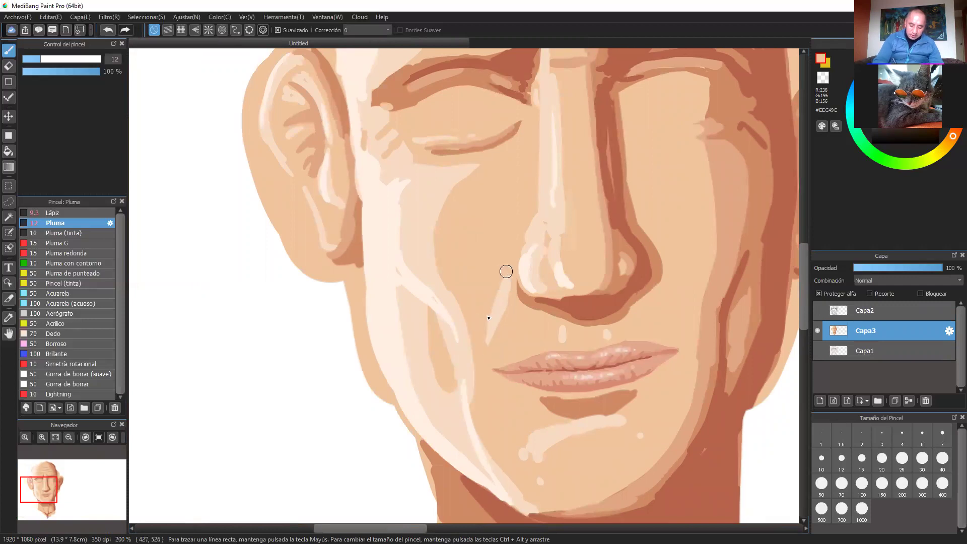
{"action": "scroll", "coordinate": [486, 347], "scroll_direction": "down", "scroll_amount": 2}
{"action": "scroll", "coordinate": [486, 331], "scroll_direction": "up", "scroll_amount": 1}
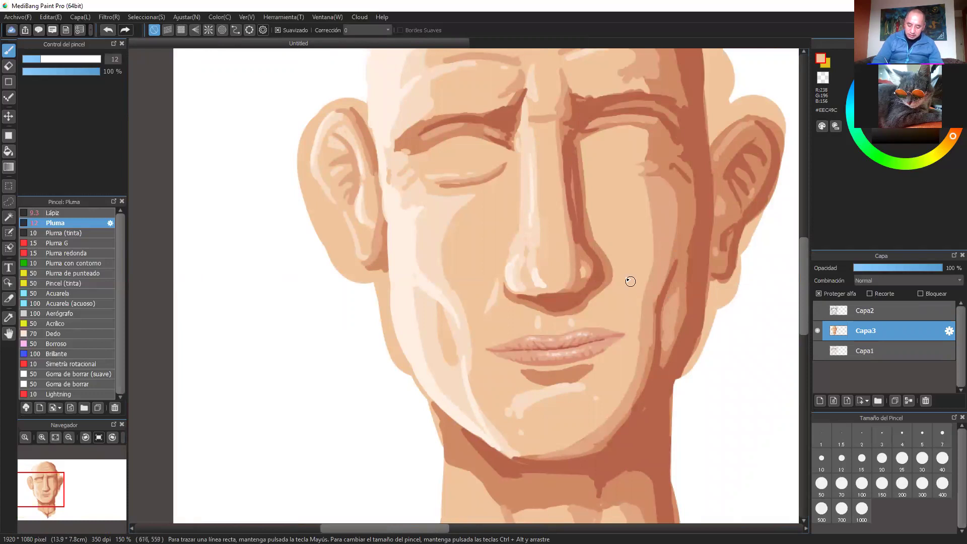
Sample the dark shadow tone #B5624B and paint a crease running down from the shaded nostril toward the mouth.
{"action": "left_click", "coordinate": [609, 295], "text": "alt"}
{"action": "left_click", "coordinate": [600, 276], "text": "alt"}
{"action": "scroll", "coordinate": [607, 280], "scroll_direction": "down", "scroll_amount": 1}
{"action": "scroll", "coordinate": [649, 319], "scroll_direction": "up", "scroll_amount": 2}
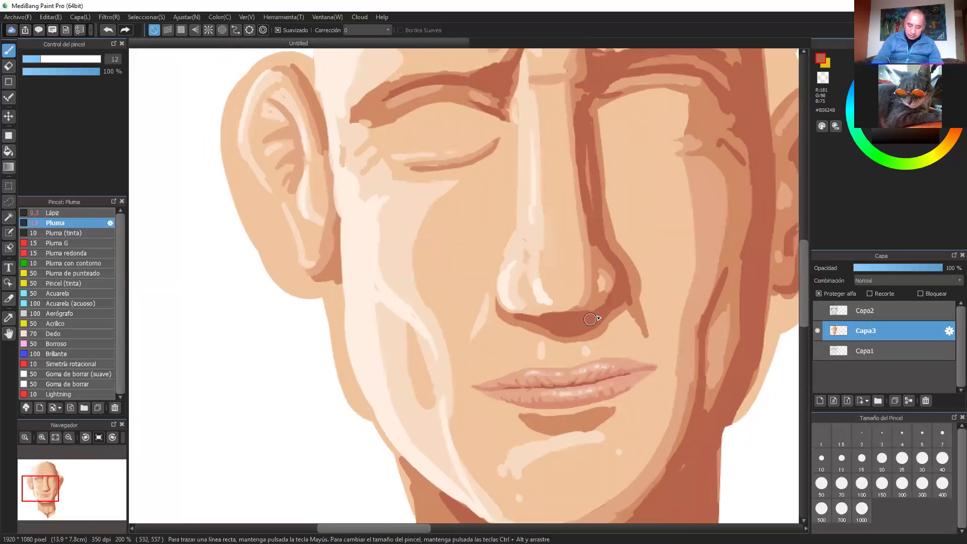
Sample shadow tone #CE8A64 and light tone #EFC8A3 from the nose and touch up the shading around both nostrils.
{"action": "left_click", "coordinate": [598, 299], "text": "alt"}
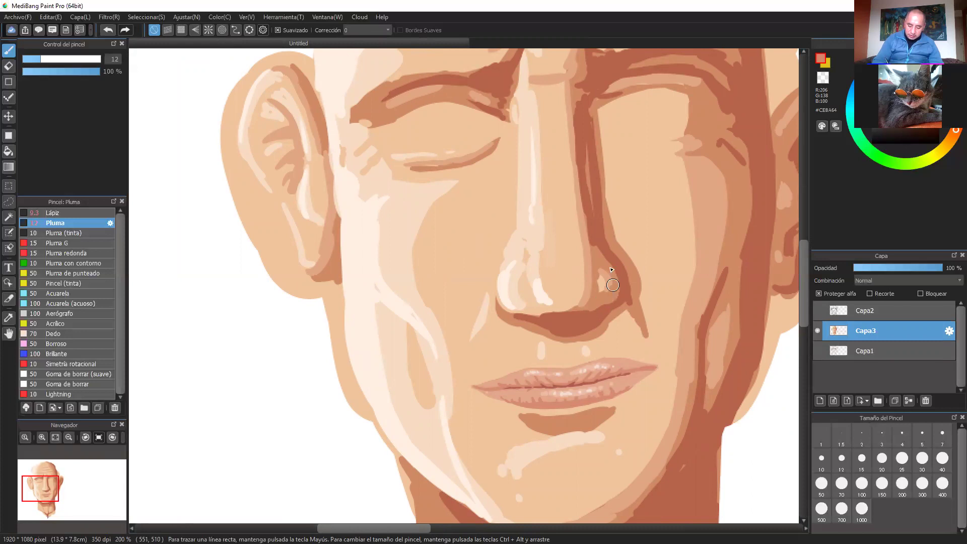
{"action": "left_click", "coordinate": [522, 283], "text": "alt"}
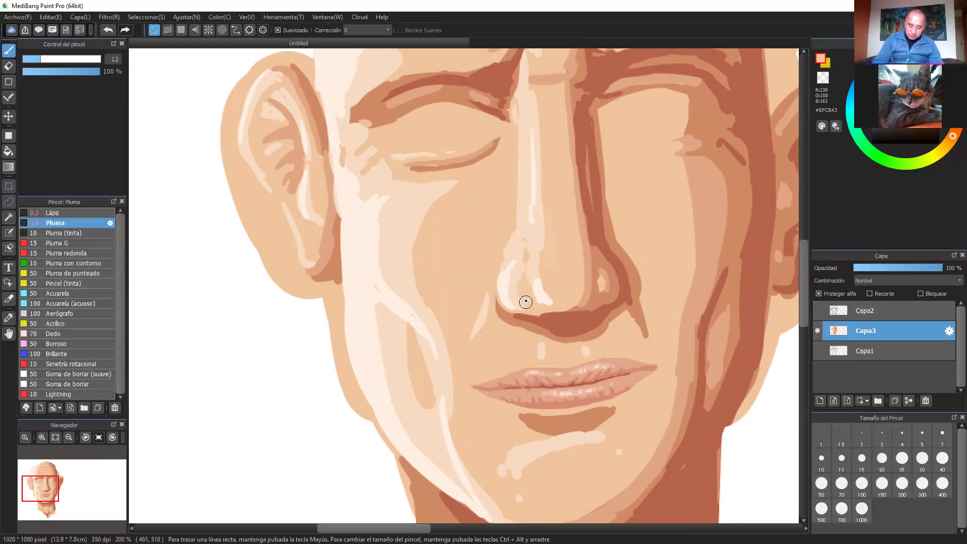
{"action": "key", "text": "ctrl+minus"}
{"action": "key", "text": "ctrl+plus"}
{"action": "key", "text": "ctrl+minus"}
{"action": "left_click_drag", "start_coordinate": [618, 284], "coordinate": [554, 272]}
{"action": "key", "text": "ctrl+minus"}
{"action": "key", "text": "ctrl+minus"}
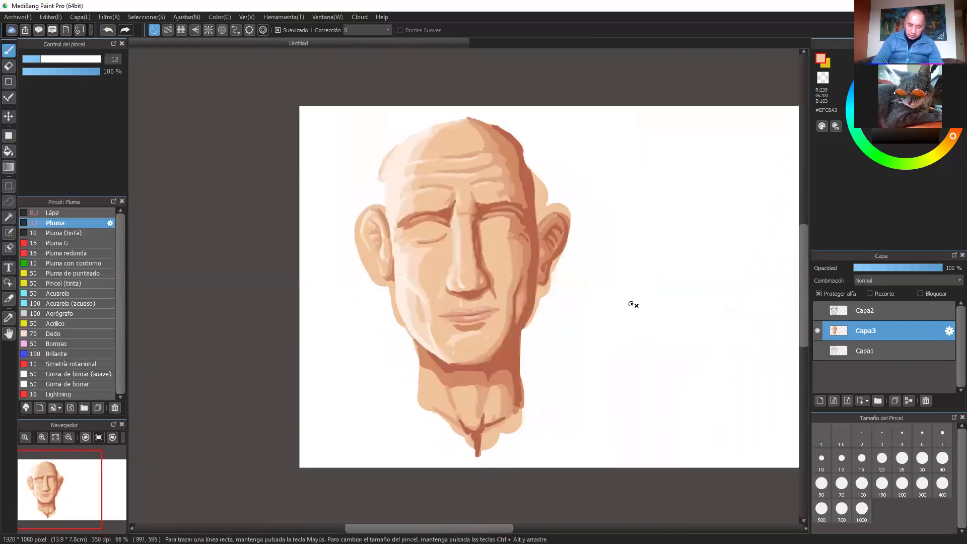
Sample #CE8A64 from the shadow below the mouth and extend it up to the lower lip's edge.
{"action": "key", "text": "ctrl+plus"}
{"action": "key", "text": "ctrl+plus"}
{"action": "scroll", "coordinate": [629, 301], "scroll_direction": "up", "scroll_amount": 3}
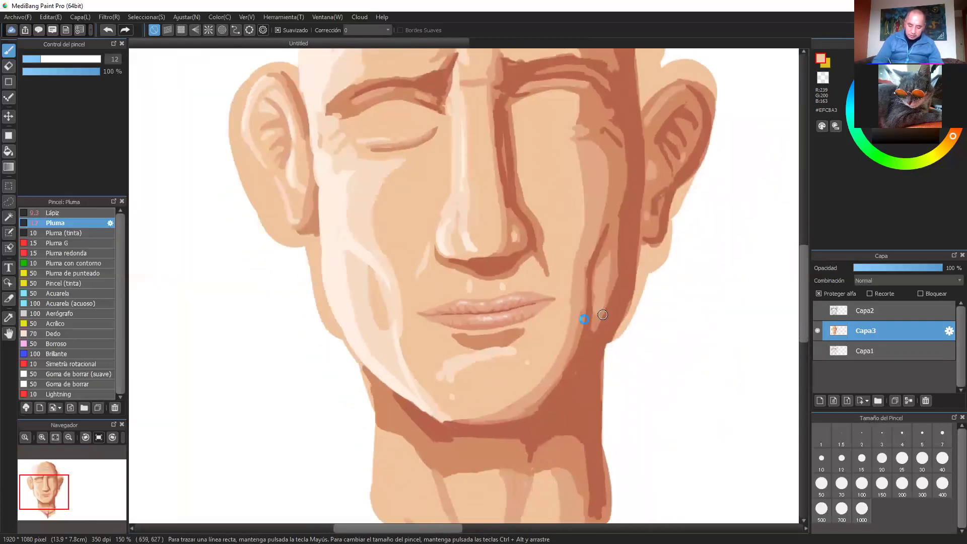
{"action": "key", "text": "ctrl+plus"}
{"action": "left_click_drag", "start_coordinate": [653, 363], "coordinate": [643, 290]}
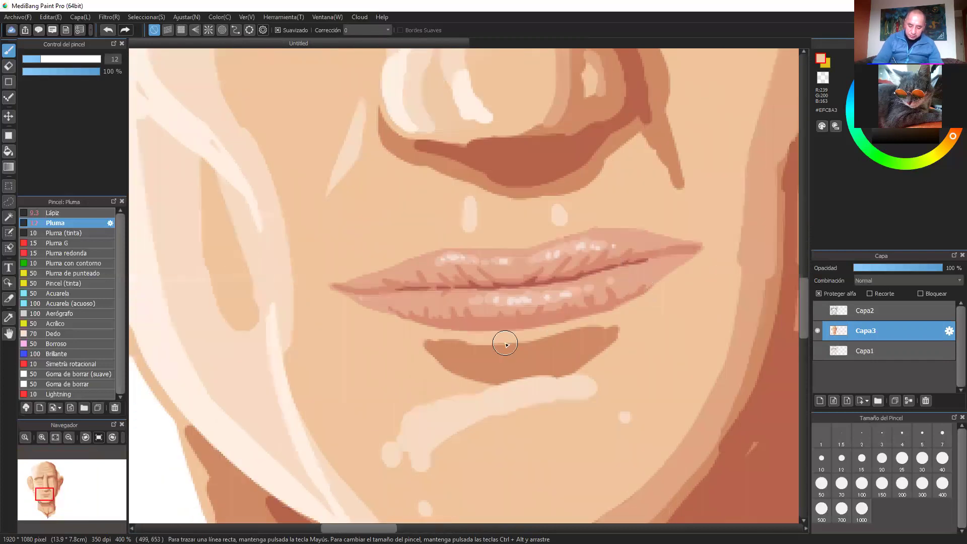
{"action": "right_click", "coordinate": [505, 353]}
{"action": "mouse_move", "coordinate": [433, 335]}
{"action": "left_mouse_down"}
{"action": "mouse_move", "coordinate": [520, 335]}
{"action": "mouse_move", "coordinate": [615, 319]}
{"action": "mouse_move", "coordinate": [625, 306]}
{"action": "left_mouse_up"}
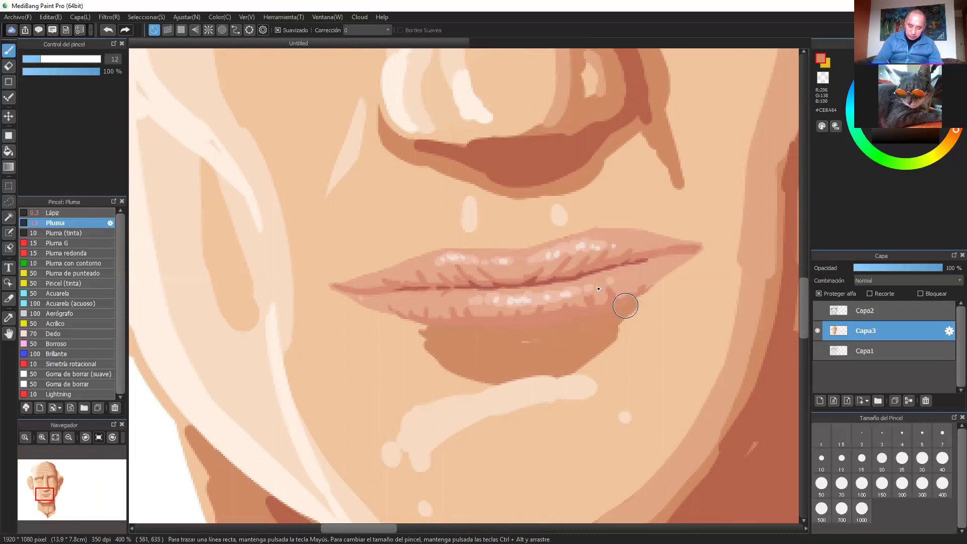
Sample dark red #AF5B50 from the lips and paint a thin contour line along the lower lip's bottom edge.
{"action": "right_click", "coordinate": [533, 283]}
{"action": "mouse_move", "coordinate": [460, 325]}
{"action": "left_mouse_down"}
{"action": "mouse_move", "coordinate": [590, 316]}
{"action": "mouse_move", "coordinate": [540, 331]}
{"action": "mouse_move", "coordinate": [593, 317]}
{"action": "left_mouse_up"}
{"action": "left_click_drag", "start_coordinate": [440, 326], "coordinate": [496, 327]}
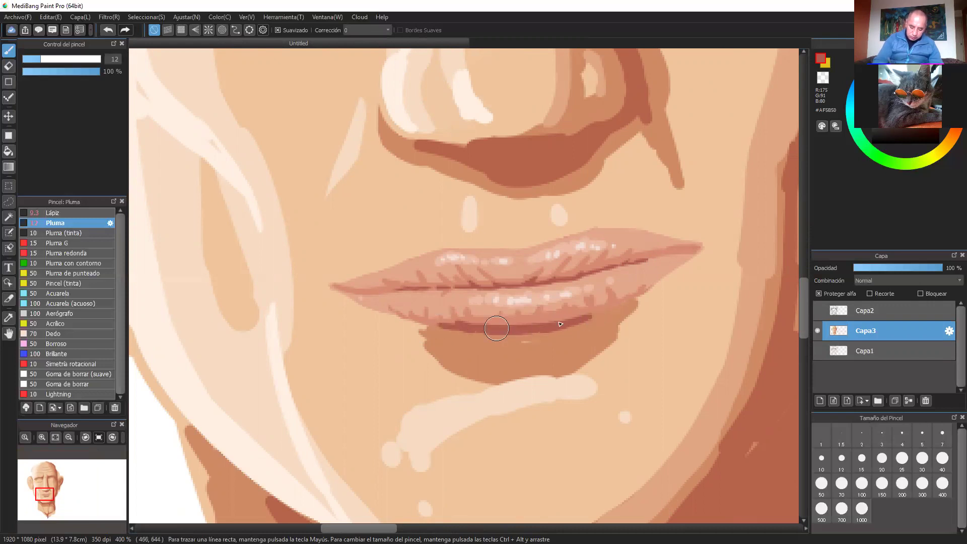
{"action": "left_click_drag", "start_coordinate": [586, 316], "coordinate": [606, 310]}
Sample skin tone #EEC49C and trim the lower edge of the shadow beneath the lower lip into a thinner curve.
{"action": "scroll", "coordinate": [650, 294], "scroll_direction": "down", "scroll_amount": 3}
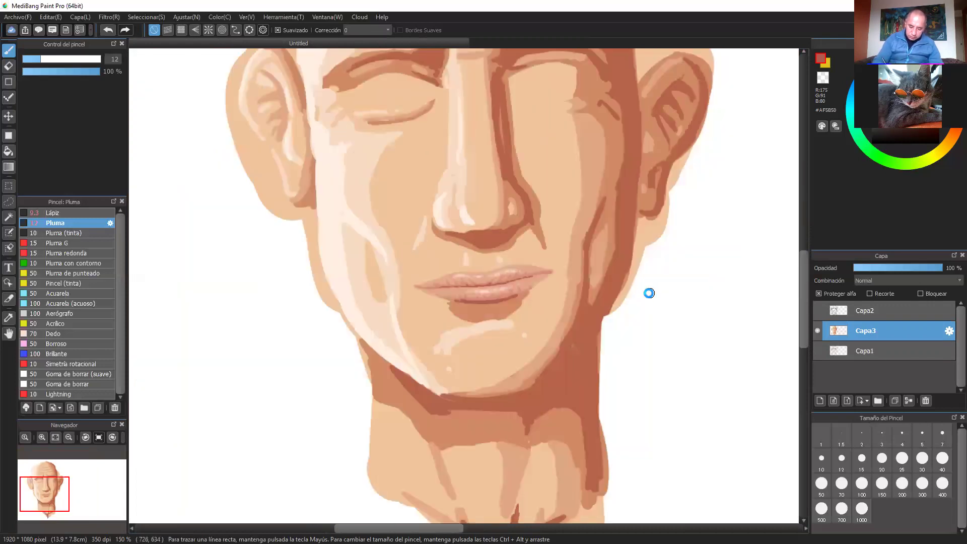
{"action": "scroll", "coordinate": [649, 292], "scroll_direction": "up", "scroll_amount": 3}
{"action": "right_click", "coordinate": [630, 330]}
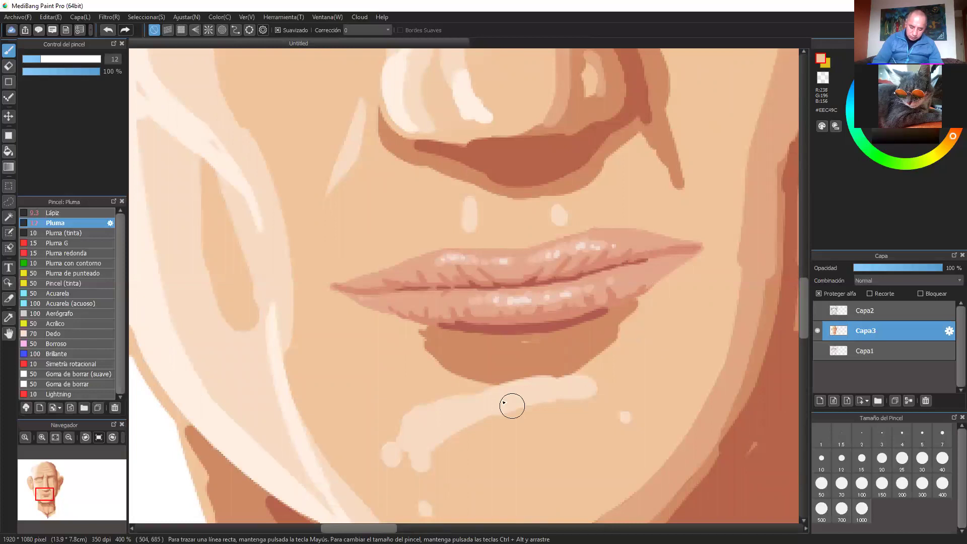
{"action": "mouse_move", "coordinate": [477, 376]}
{"action": "left_mouse_down"}
{"action": "mouse_move", "coordinate": [413, 359]}
{"action": "mouse_move", "coordinate": [516, 376]}
{"action": "left_mouse_up"}
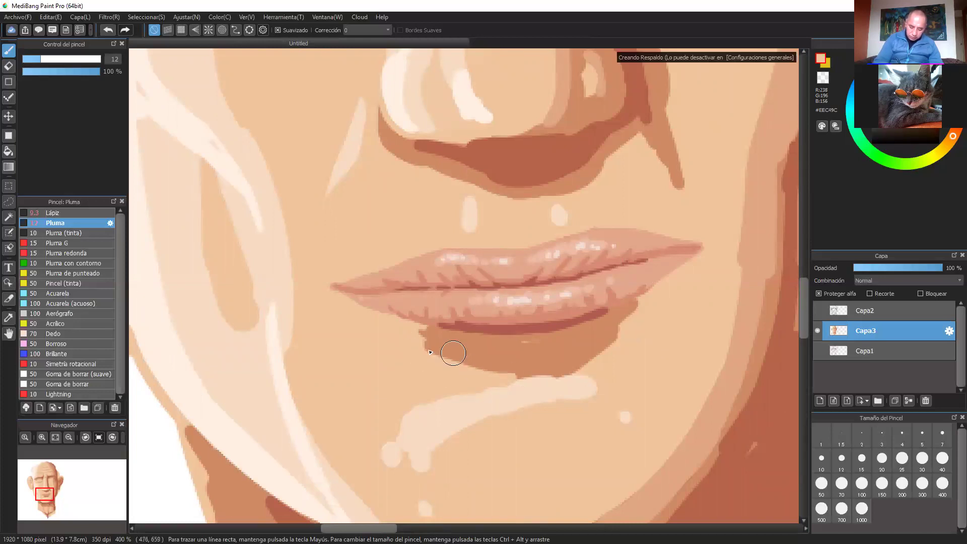
{"action": "left_click_drag", "start_coordinate": [437, 351], "coordinate": [522, 365]}
{"action": "left_click_drag", "start_coordinate": [460, 356], "coordinate": [607, 359]}
{"action": "mouse_move", "coordinate": [507, 363]}
{"action": "left_mouse_down"}
{"action": "mouse_move", "coordinate": [632, 334]}
{"action": "mouse_move", "coordinate": [590, 352]}
{"action": "mouse_move", "coordinate": [676, 295]}
{"action": "mouse_move", "coordinate": [611, 334]}
{"action": "mouse_move", "coordinate": [633, 308]}
{"action": "mouse_move", "coordinate": [613, 319]}
{"action": "mouse_move", "coordinate": [671, 278]}
{"action": "left_mouse_up"}
Extend the #CE8A64 lip shadow to the mouth corner on the lit side and reshape its lower edge with skin tone.
{"action": "left_click", "coordinate": [609, 328], "text": "alt"}
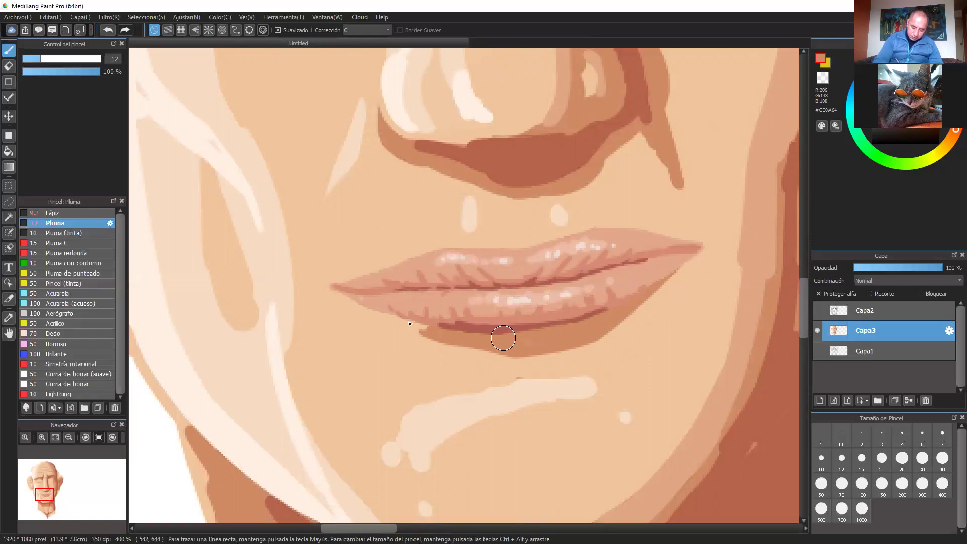
{"action": "left_click_drag", "start_coordinate": [358, 302], "coordinate": [456, 330]}
{"action": "right_click", "coordinate": [471, 350]}
{"action": "left_click_drag", "start_coordinate": [393, 330], "coordinate": [494, 359]}
{"action": "mouse_move", "coordinate": [390, 328]}
{"action": "left_mouse_down"}
{"action": "mouse_move", "coordinate": [495, 348]}
{"action": "mouse_move", "coordinate": [639, 333]}
{"action": "mouse_move", "coordinate": [587, 342]}
{"action": "mouse_move", "coordinate": [658, 312]}
{"action": "mouse_move", "coordinate": [567, 350]}
{"action": "mouse_move", "coordinate": [673, 294]}
{"action": "left_mouse_up"}
{"action": "left_click", "coordinate": [523, 334], "text": "alt"}
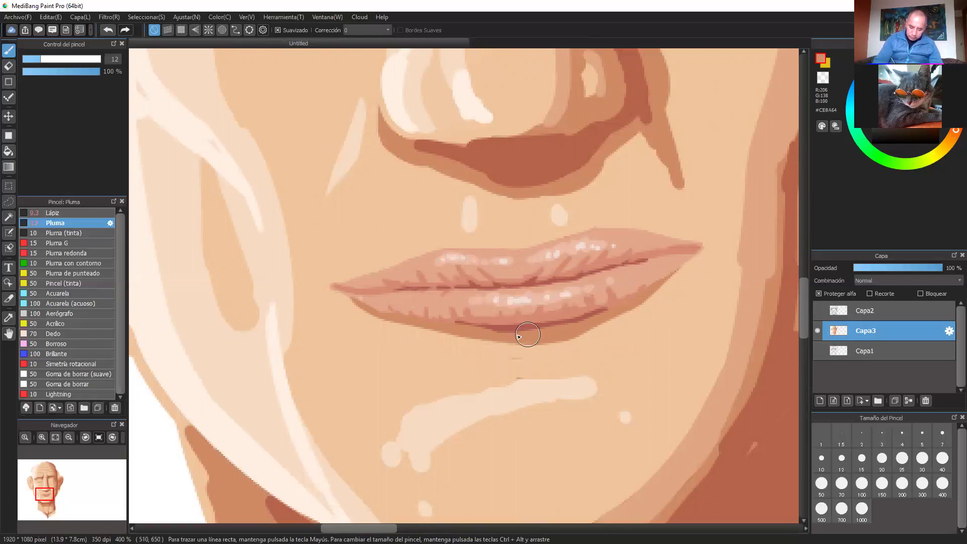
{"action": "left_click_drag", "start_coordinate": [430, 327], "coordinate": [559, 336]}
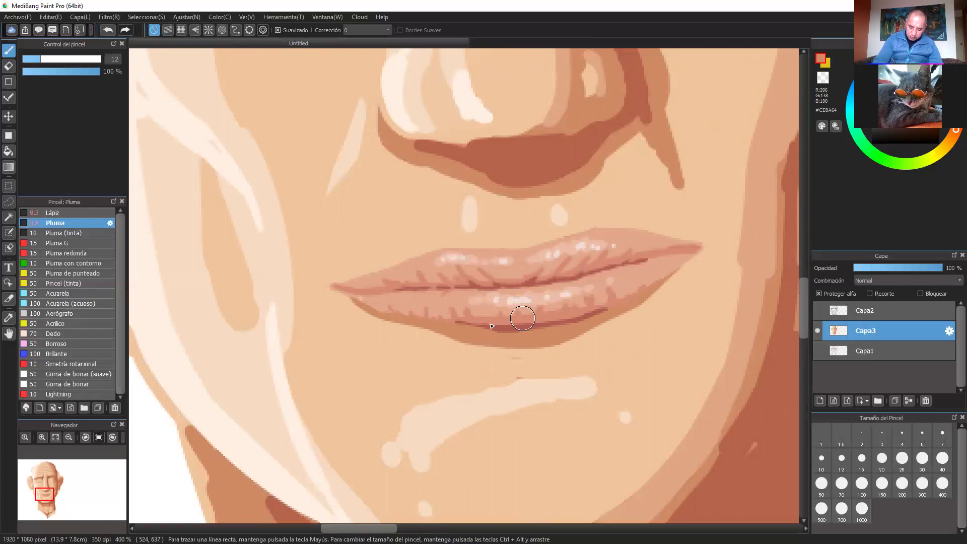
Sample #AF5B50 and add small dark creases along the lower lip's bottom edge.
{"action": "left_click", "coordinate": [508, 328], "text": "alt"}
{"action": "left_click_drag", "start_coordinate": [507, 328], "coordinate": [583, 317]}
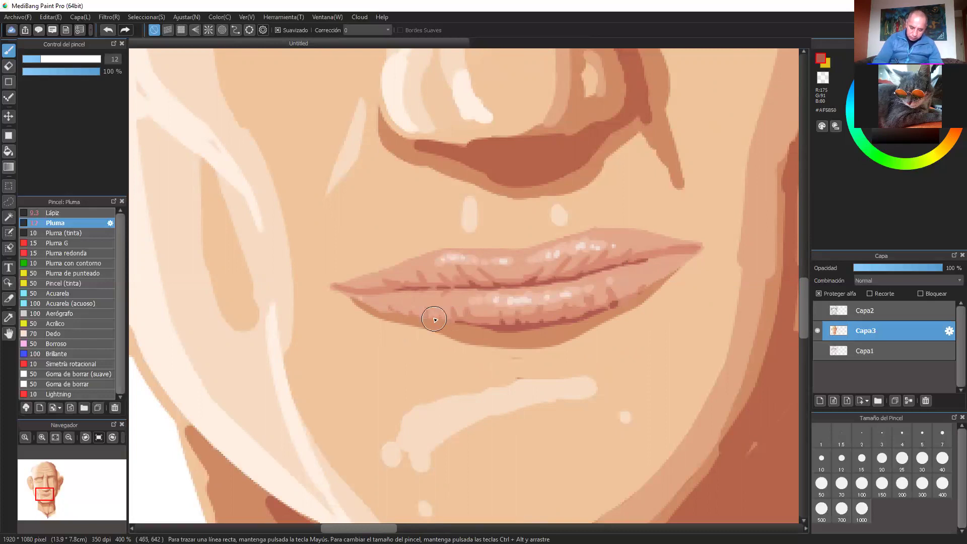
{"action": "left_click_drag", "start_coordinate": [660, 286], "coordinate": [659, 228]}
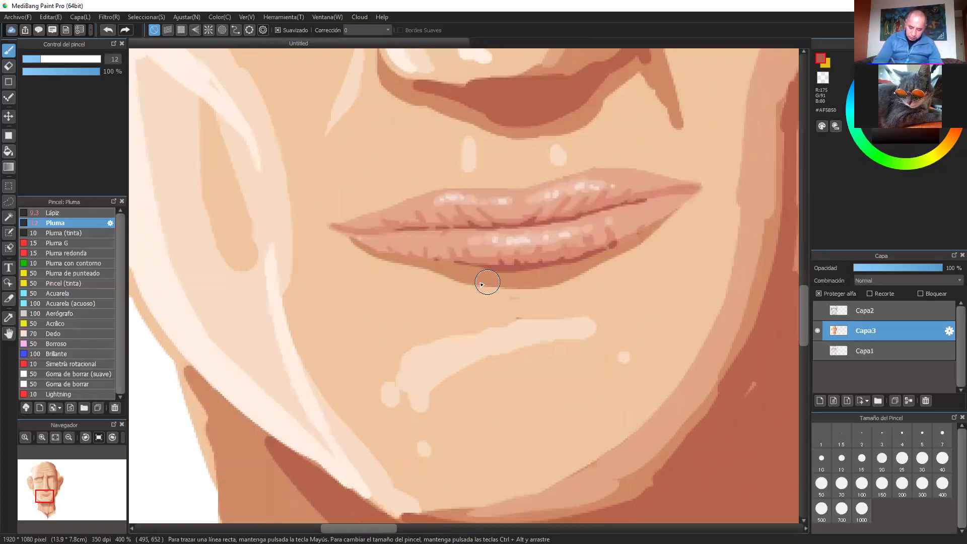
{"action": "mouse_move", "coordinate": [458, 277]}
{"action": "left_mouse_down"}
{"action": "mouse_move", "coordinate": [520, 292]}
{"action": "mouse_move", "coordinate": [489, 270]}
{"action": "mouse_move", "coordinate": [544, 275]}
{"action": "mouse_move", "coordinate": [464, 276]}
{"action": "mouse_move", "coordinate": [495, 292]}
{"action": "mouse_move", "coordinate": [452, 271]}
{"action": "mouse_move", "coordinate": [534, 291]}
{"action": "mouse_move", "coordinate": [505, 289]}
{"action": "mouse_move", "coordinate": [620, 255]}
{"action": "left_mouse_up"}
Thicken the shadow beneath the lower lip with sampled #CE8A64 and add a short stroke just below it.
{"action": "right_click", "coordinate": [544, 276]}
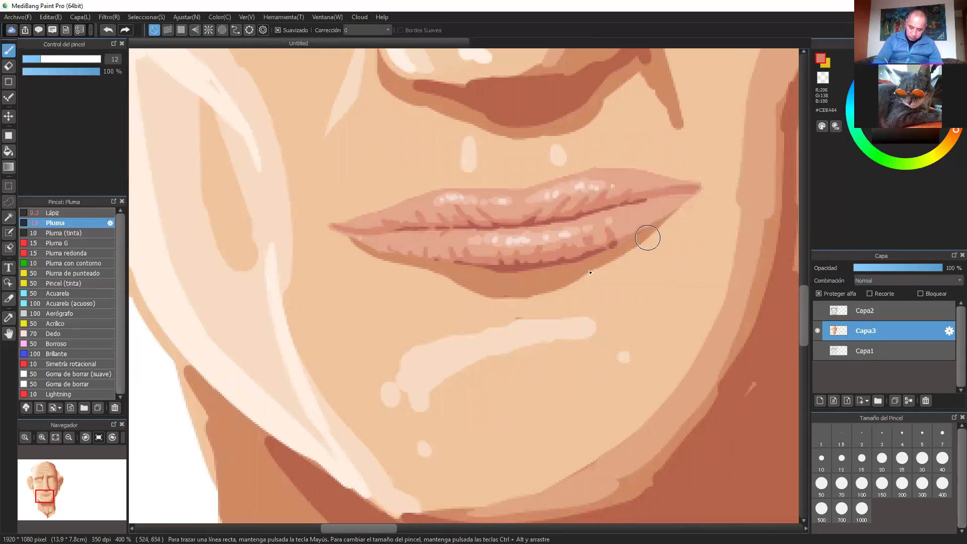
{"action": "left_click_drag", "start_coordinate": [401, 259], "coordinate": [488, 285]}
{"action": "scroll", "coordinate": [579, 247], "scroll_direction": "down", "scroll_amount": 1}
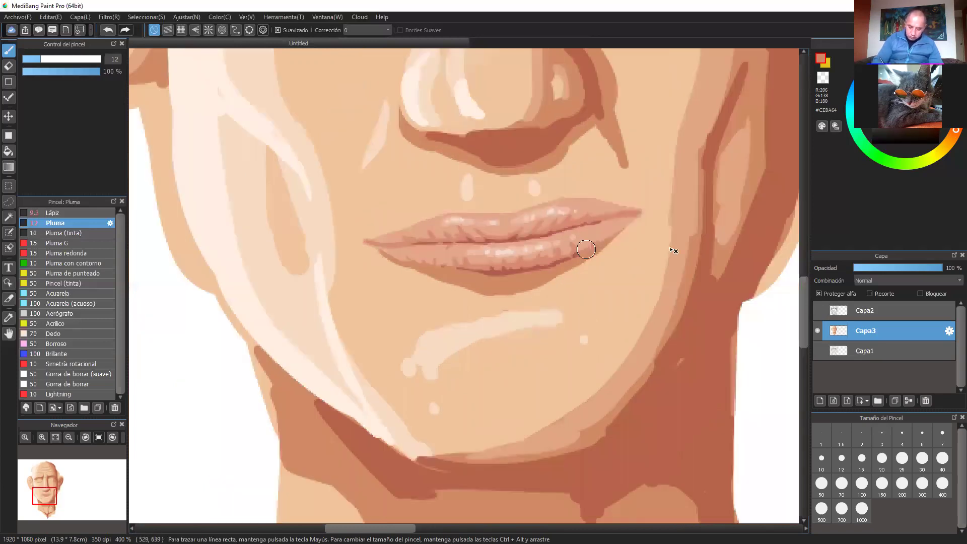
{"action": "scroll", "coordinate": [663, 253], "scroll_direction": "up", "scroll_amount": 2}
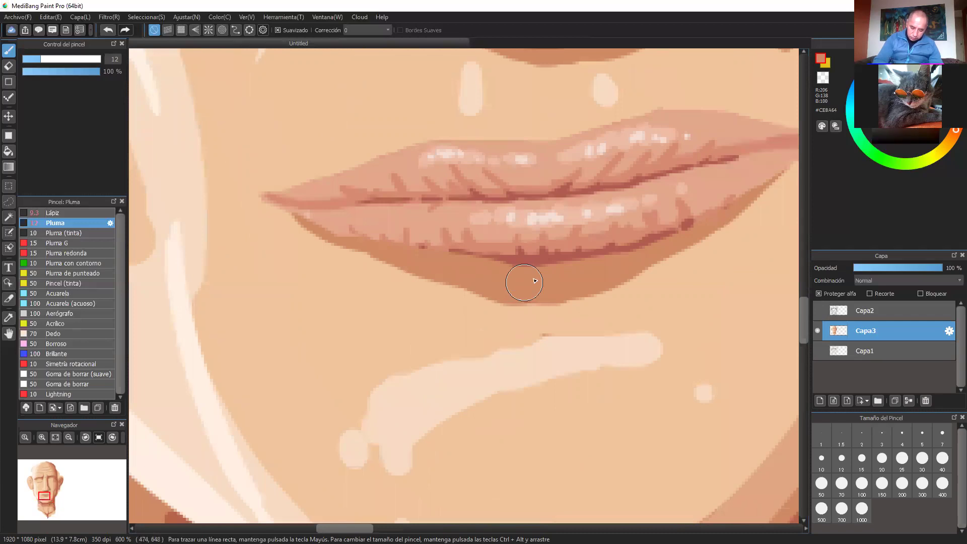
{"action": "left_click_drag", "start_coordinate": [516, 314], "coordinate": [438, 307]}
Sample skin tone #EEC49C, trim the shadow beneath the lower lip and paint over the pale chin highlight.
{"action": "left_click", "coordinate": [307, 248], "text": "alt"}
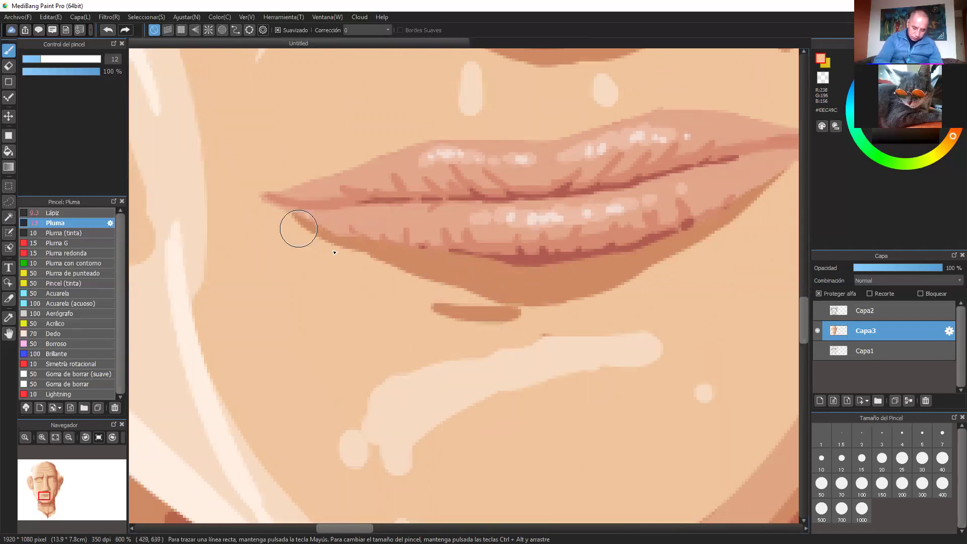
{"action": "mouse_move", "coordinate": [456, 302]}
{"action": "left_mouse_down"}
{"action": "mouse_move", "coordinate": [498, 318]}
{"action": "mouse_move", "coordinate": [466, 299]}
{"action": "mouse_move", "coordinate": [624, 303]}
{"action": "mouse_move", "coordinate": [457, 297]}
{"action": "mouse_move", "coordinate": [682, 289]}
{"action": "mouse_move", "coordinate": [576, 299]}
{"action": "mouse_move", "coordinate": [650, 283]}
{"action": "left_mouse_up"}
{"action": "mouse_move", "coordinate": [729, 222]}
{"action": "left_mouse_down"}
{"action": "mouse_move", "coordinate": [647, 273]}
{"action": "mouse_move", "coordinate": [669, 269]}
{"action": "mouse_move", "coordinate": [475, 294]}
{"action": "left_mouse_up"}
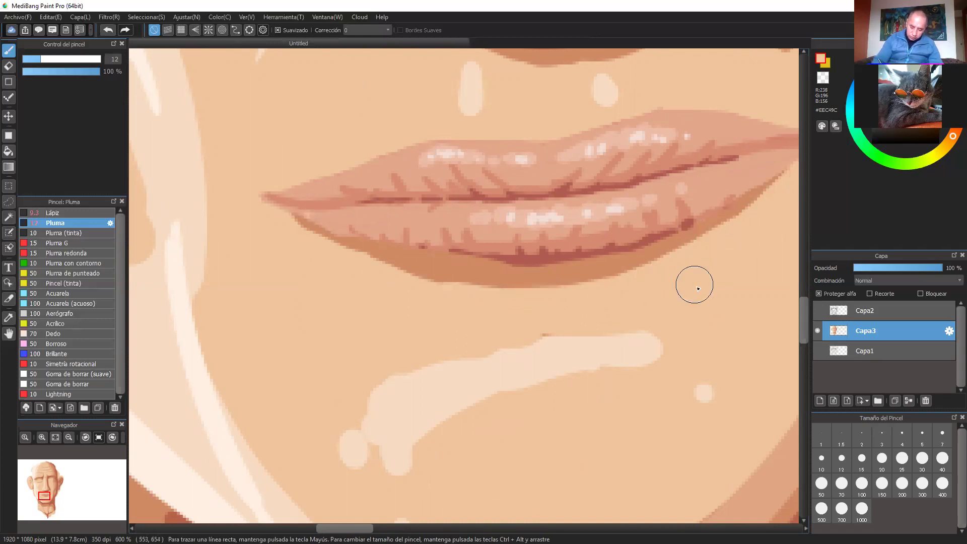
{"action": "scroll", "coordinate": [705, 292], "scroll_direction": "down", "scroll_amount": 3}
{"action": "mouse_move", "coordinate": [438, 341]}
{"action": "left_mouse_down"}
{"action": "mouse_move", "coordinate": [368, 373]}
{"action": "mouse_move", "coordinate": [403, 295]}
{"action": "mouse_move", "coordinate": [459, 233]}
{"action": "mouse_move", "coordinate": [626, 192]}
{"action": "left_mouse_up"}
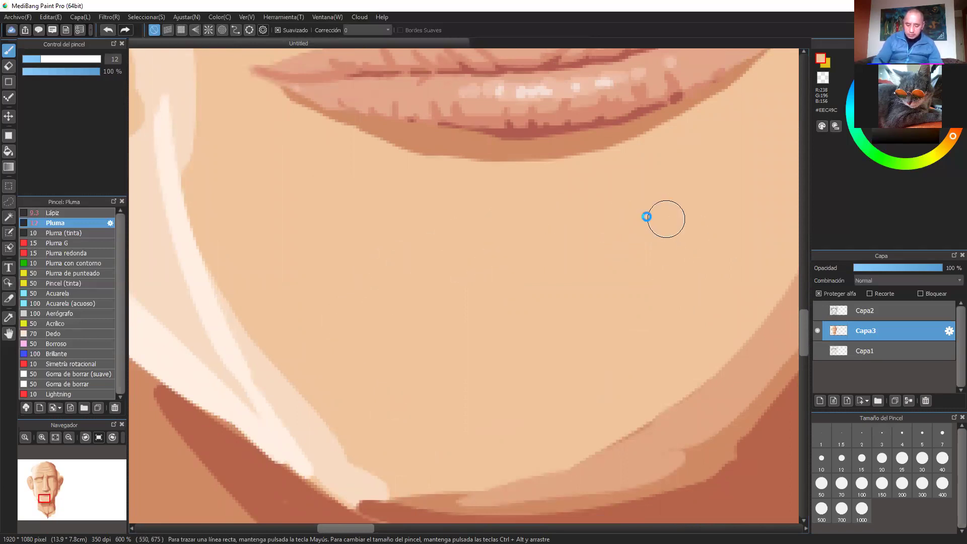
Sample the light tone #F6DBC2 from the lit cheek and paint a slim highlight on the chin just below the lip shadow.
{"action": "scroll", "coordinate": [612, 360], "scroll_direction": "down", "scroll_amount": 2}
{"action": "scroll", "coordinate": [653, 237], "scroll_direction": "down", "scroll_amount": 2}
{"action": "scroll", "coordinate": [653, 237], "scroll_direction": "up", "scroll_amount": 2}
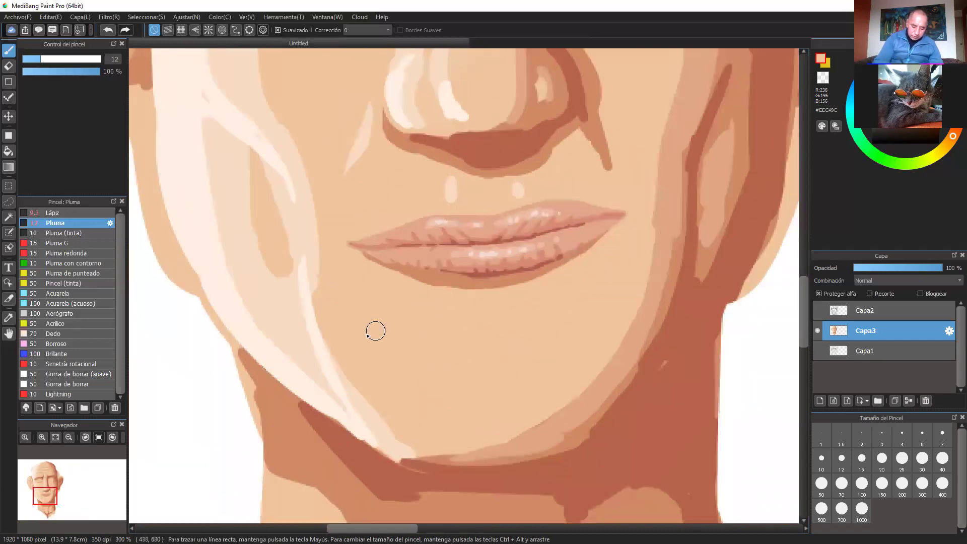
{"action": "left_click", "coordinate": [288, 314], "text": "alt"}
{"action": "left_click_drag", "start_coordinate": [436, 313], "coordinate": [502, 295]}
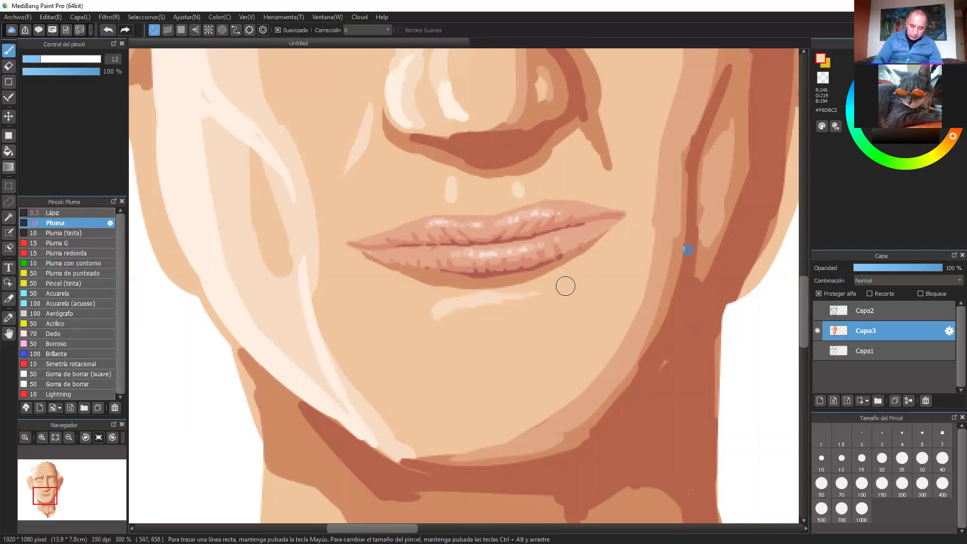
Examine the portrait's overall light and shadow from the neck to the forehead and shaded ear.
{"action": "scroll", "coordinate": [686, 258], "scroll_direction": "down", "scroll_amount": 2}
{"action": "left_click_drag", "start_coordinate": [658, 263], "coordinate": [719, 232]}
{"action": "scroll", "coordinate": [675, 252], "scroll_direction": "up", "scroll_amount": 2}
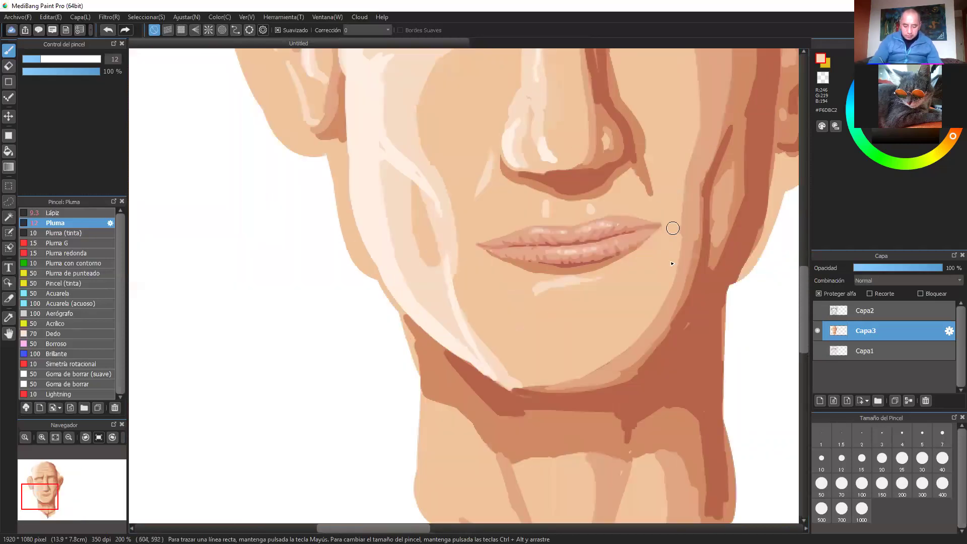
{"action": "scroll", "coordinate": [690, 222], "scroll_direction": "down", "scroll_amount": 1}
{"action": "scroll", "coordinate": [692, 218], "scroll_direction": "down", "scroll_amount": 1}
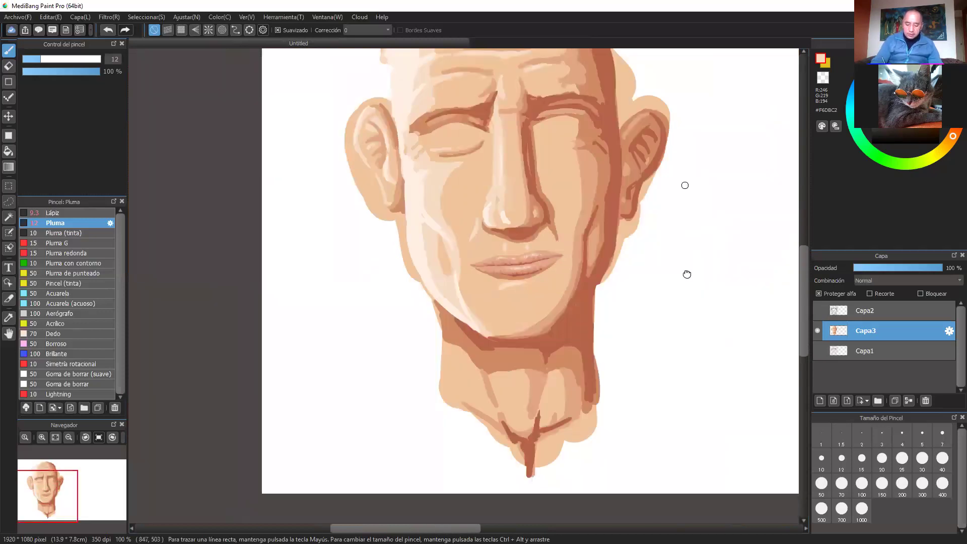
{"action": "scroll", "coordinate": [719, 222], "scroll_direction": "up", "scroll_amount": 2}
{"action": "scroll", "coordinate": [710, 283], "scroll_direction": "down", "scroll_amount": 1}
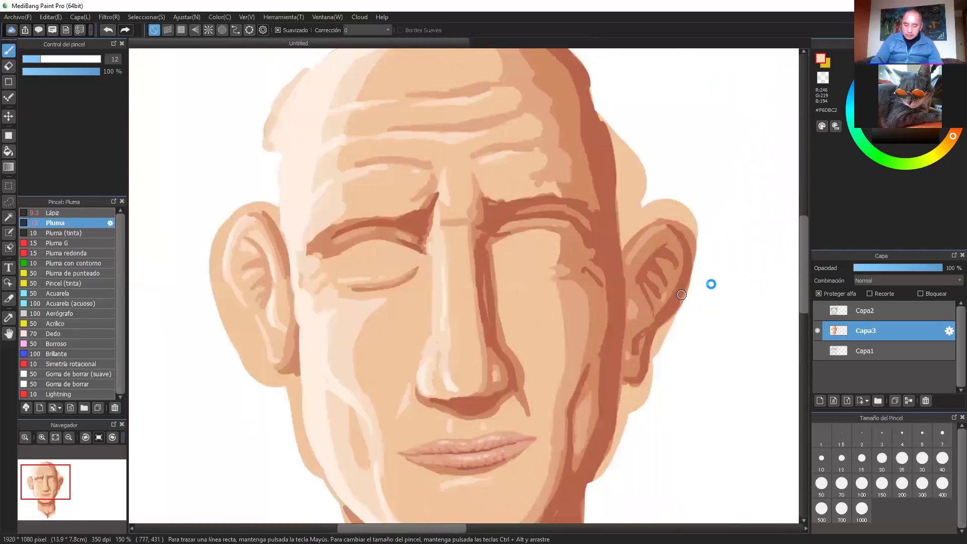
{"action": "scroll", "coordinate": [730, 309], "scroll_direction": "up", "scroll_amount": 3}
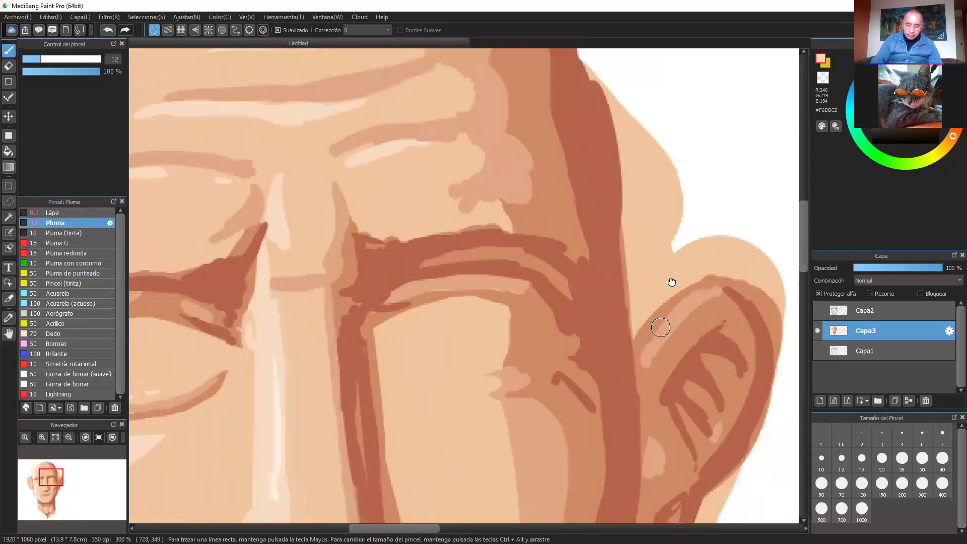
{"action": "scroll", "coordinate": [671, 281], "scroll_direction": "down", "scroll_amount": 2}
{"action": "scroll", "coordinate": [686, 305], "scroll_direction": "down", "scroll_amount": 1}
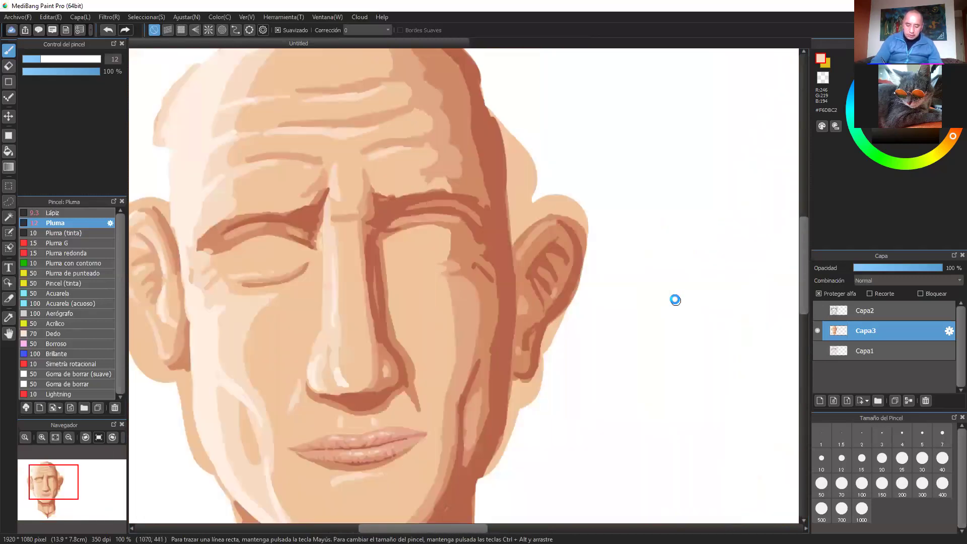
Sample dark tone #B5624B and fill in the inner folds, rim and lobe shadows of the ear on the shaded side.
{"action": "scroll", "coordinate": [674, 300], "scroll_direction": "up", "scroll_amount": 2}
{"action": "right_click", "coordinate": [588, 229]}
{"action": "mouse_move", "coordinate": [585, 230]}
{"action": "left_mouse_down"}
{"action": "mouse_move", "coordinate": [597, 204]}
{"action": "mouse_move", "coordinate": [587, 227]}
{"action": "mouse_move", "coordinate": [598, 238]}
{"action": "mouse_move", "coordinate": [599, 206]}
{"action": "mouse_move", "coordinate": [605, 241]}
{"action": "mouse_move", "coordinate": [593, 257]}
{"action": "mouse_move", "coordinate": [603, 269]}
{"action": "mouse_move", "coordinate": [579, 245]}
{"action": "mouse_move", "coordinate": [589, 300]}
{"action": "mouse_move", "coordinate": [567, 278]}
{"action": "mouse_move", "coordinate": [571, 317]}
{"action": "mouse_move", "coordinate": [565, 302]}
{"action": "mouse_move", "coordinate": [561, 326]}
{"action": "left_mouse_up"}
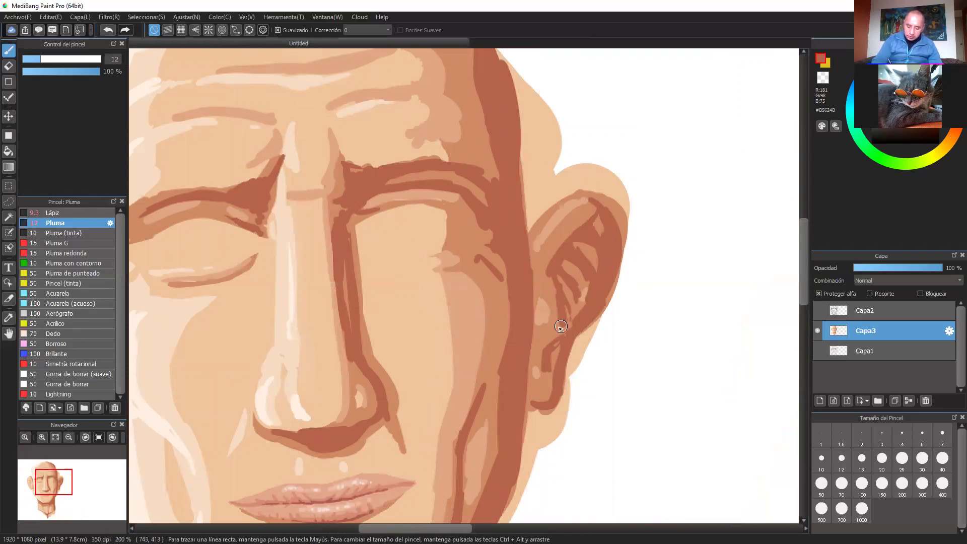
{"action": "mouse_move", "coordinate": [552, 362]}
{"action": "left_mouse_down"}
{"action": "mouse_move", "coordinate": [548, 251]}
{"action": "mouse_move", "coordinate": [574, 223]}
{"action": "mouse_move", "coordinate": [620, 237]}
{"action": "left_mouse_up"}
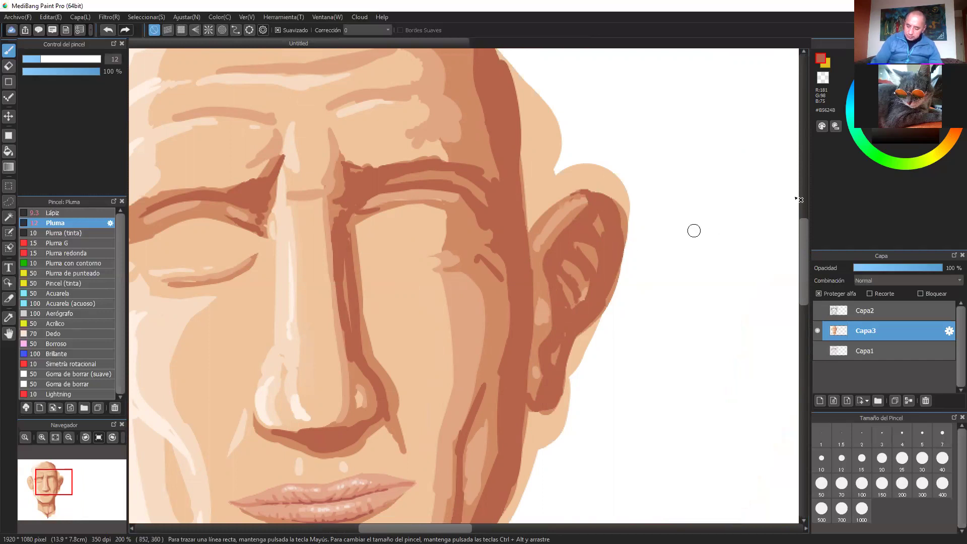
Deepen the folds, outer rim and lobe of the shaded ear with darker brown #9E4D37 strokes.
{"action": "mouse_move", "coordinate": [593, 205]}
{"action": "left_mouse_down"}
{"action": "mouse_move", "coordinate": [554, 265]}
{"action": "mouse_move", "coordinate": [556, 315]}
{"action": "left_mouse_up"}
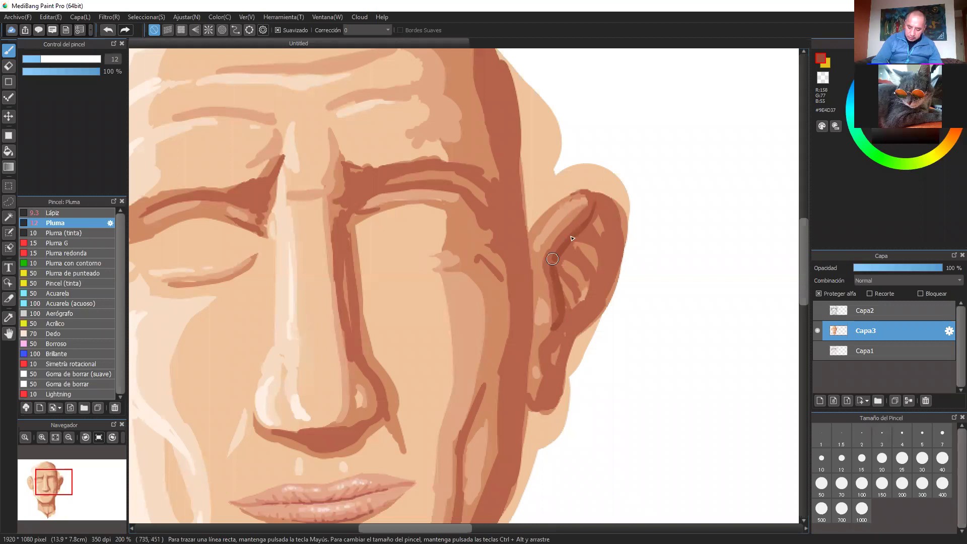
{"action": "mouse_move", "coordinate": [600, 192]}
{"action": "left_mouse_down"}
{"action": "mouse_move", "coordinate": [619, 227]}
{"action": "mouse_move", "coordinate": [605, 278]}
{"action": "left_mouse_up"}
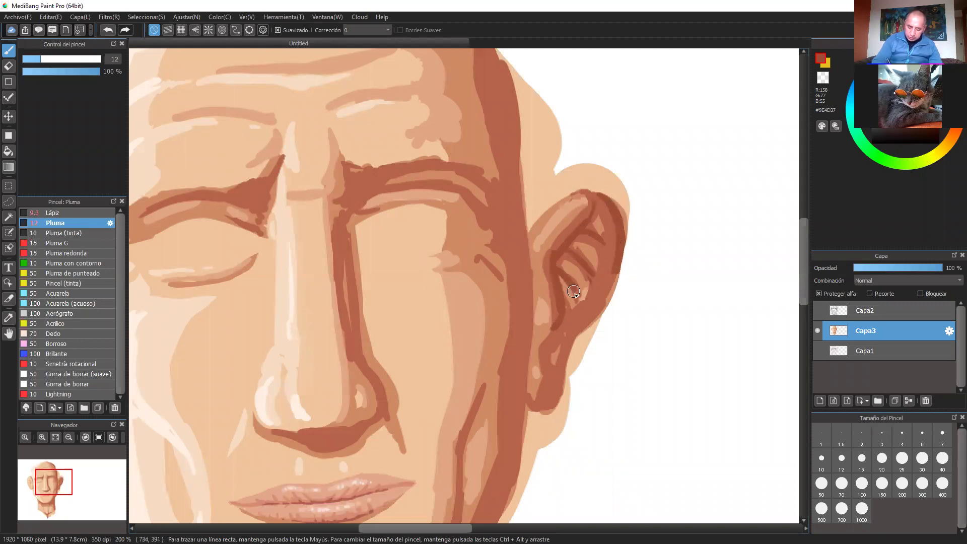
{"action": "mouse_move", "coordinate": [547, 365]}
{"action": "left_mouse_down"}
{"action": "mouse_move", "coordinate": [568, 360]}
{"action": "mouse_move", "coordinate": [552, 397]}
{"action": "mouse_move", "coordinate": [563, 366]}
{"action": "left_mouse_up"}
{"action": "mouse_move", "coordinate": [575, 324]}
{"action": "left_mouse_down"}
{"action": "mouse_move", "coordinate": [615, 241]}
{"action": "mouse_move", "coordinate": [592, 296]}
{"action": "mouse_move", "coordinate": [610, 221]}
{"action": "mouse_move", "coordinate": [591, 200]}
{"action": "mouse_move", "coordinate": [610, 234]}
{"action": "mouse_move", "coordinate": [599, 288]}
{"action": "left_mouse_up"}
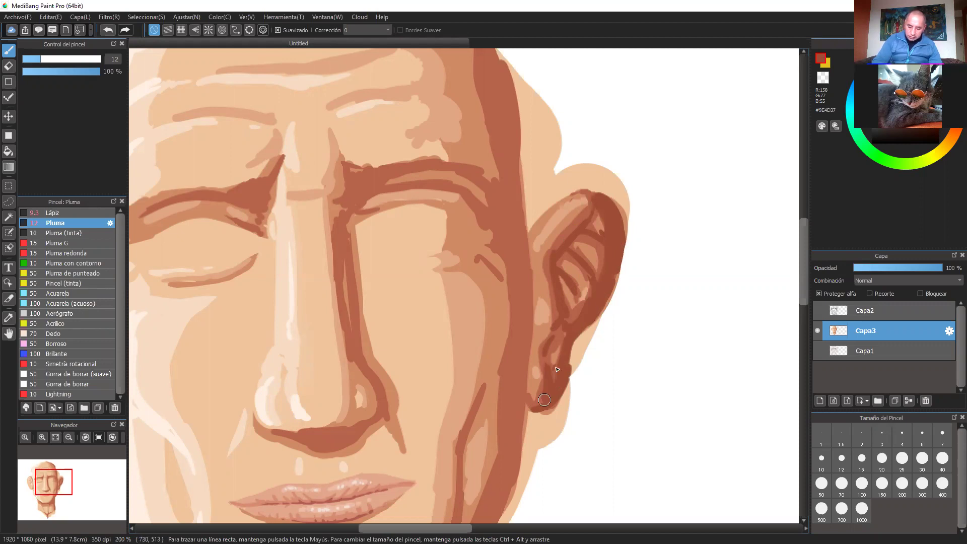
Darken the outer edge of the shaded cheek and jaw with #9E4D37 strokes from beside the ear down toward the chin.
{"action": "scroll", "coordinate": [557, 369], "scroll_direction": "down", "scroll_amount": 4}
{"action": "scroll", "coordinate": [592, 356], "scroll_direction": "up", "scroll_amount": 3}
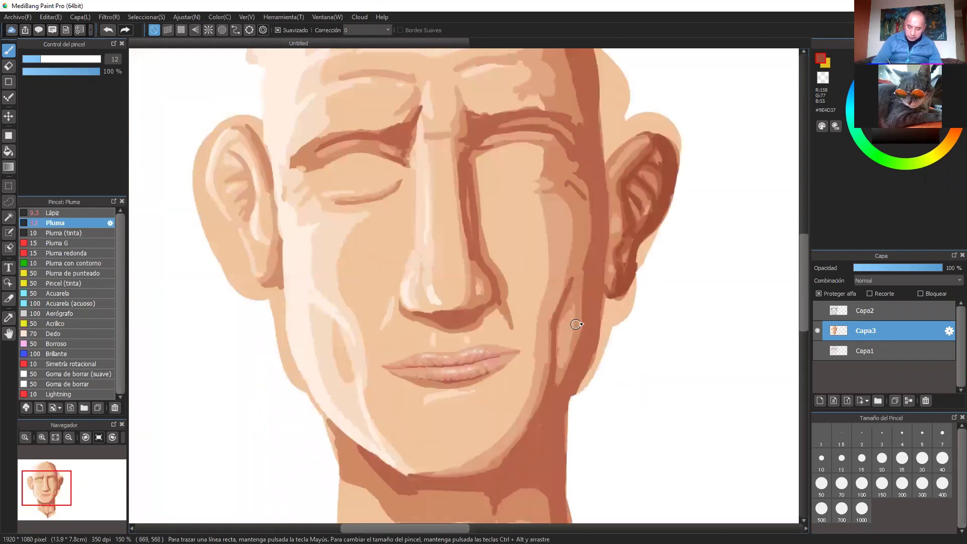
{"action": "left_click_drag", "start_coordinate": [588, 364], "coordinate": [586, 311]}
{"action": "left_click_drag", "start_coordinate": [597, 222], "coordinate": [602, 192]}
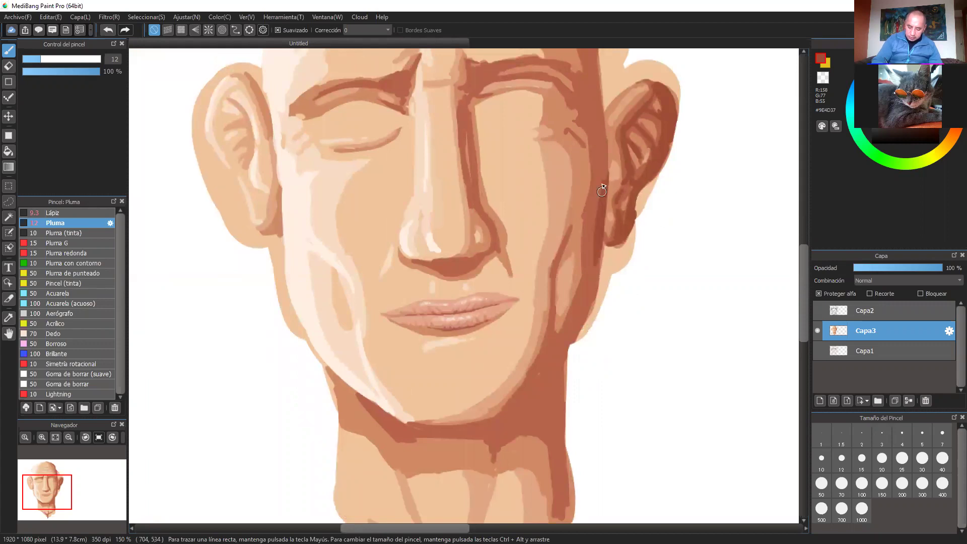
{"action": "mouse_move", "coordinate": [595, 264]}
{"action": "left_mouse_down"}
{"action": "mouse_move", "coordinate": [556, 353]}
{"action": "mouse_move", "coordinate": [535, 375]}
{"action": "mouse_move", "coordinate": [595, 284]}
{"action": "mouse_move", "coordinate": [534, 374]}
{"action": "mouse_move", "coordinate": [587, 297]}
{"action": "mouse_move", "coordinate": [571, 324]}
{"action": "left_mouse_up"}
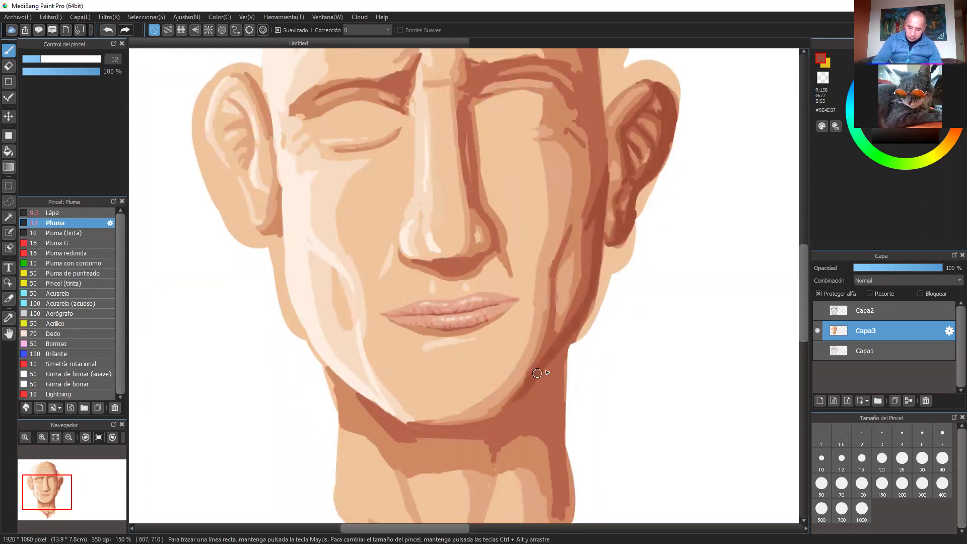
Paint the deepest shadows in #793321 under the jawline, along the shaded ear and cheek edges, and down the neck's shaded side.
{"action": "left_click_drag", "start_coordinate": [552, 373], "coordinate": [513, 347]}
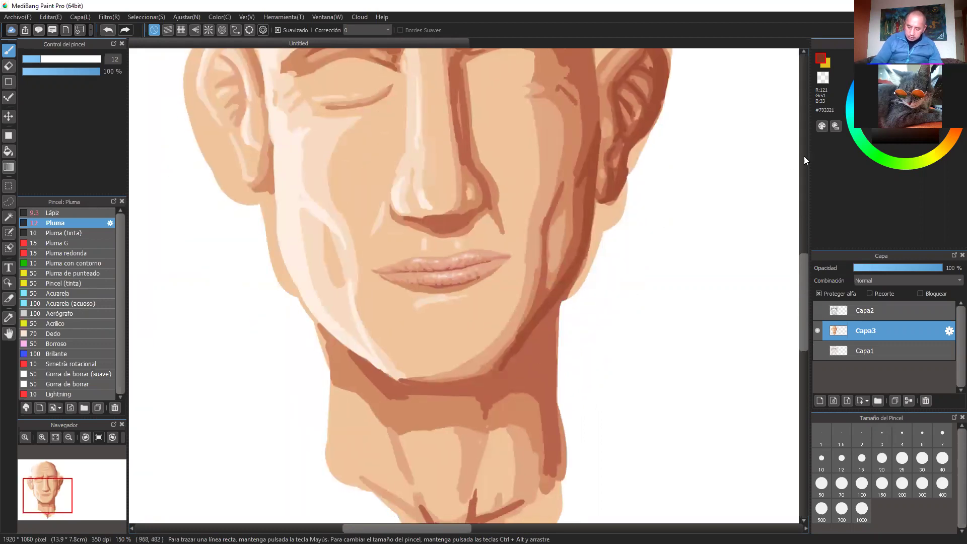
{"action": "mouse_move", "coordinate": [411, 385]}
{"action": "left_mouse_down"}
{"action": "mouse_move", "coordinate": [515, 372]}
{"action": "mouse_move", "coordinate": [439, 385]}
{"action": "mouse_move", "coordinate": [482, 381]}
{"action": "mouse_move", "coordinate": [540, 316]}
{"action": "mouse_move", "coordinate": [508, 367]}
{"action": "mouse_move", "coordinate": [554, 316]}
{"action": "left_mouse_up"}
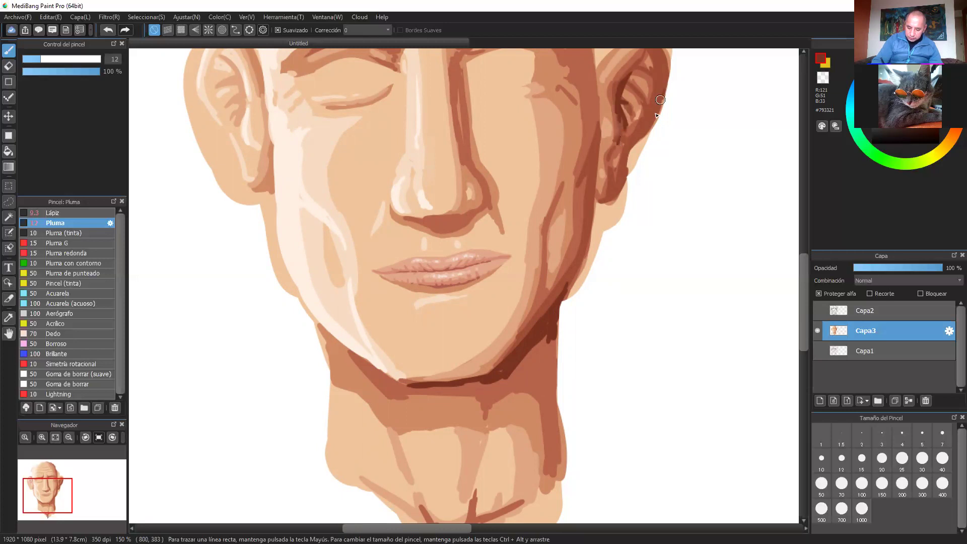
{"action": "left_click_drag", "start_coordinate": [594, 172], "coordinate": [590, 232]}
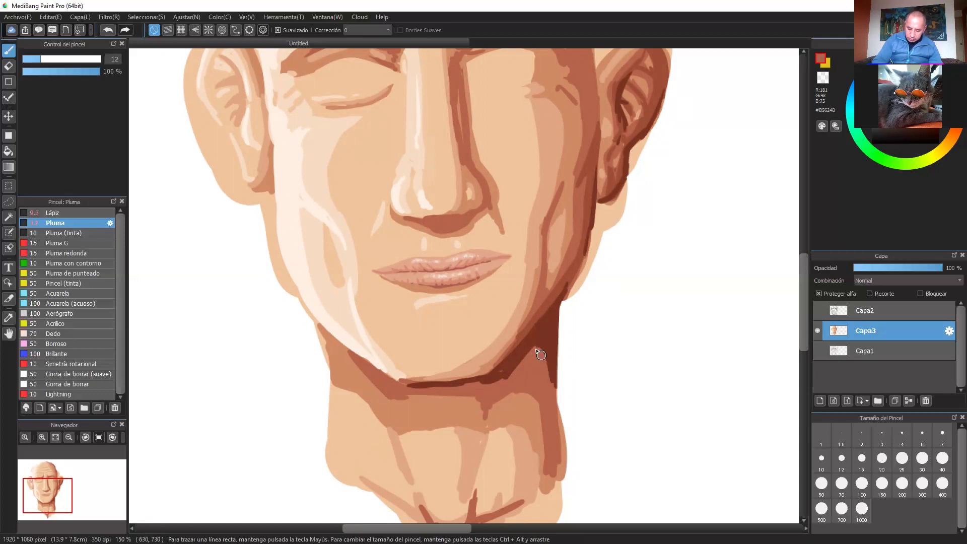
{"action": "left_click_drag", "start_coordinate": [552, 351], "coordinate": [559, 460]}
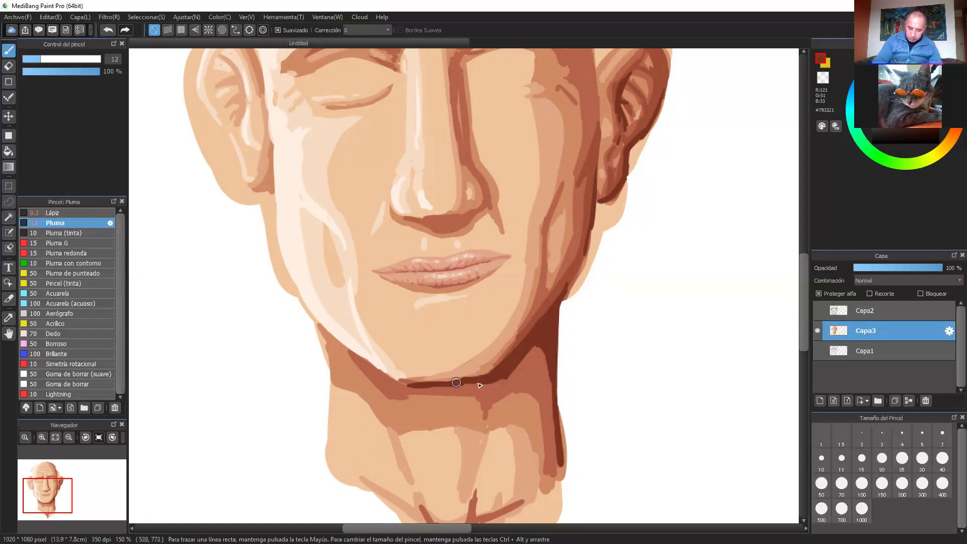
Deepen the shadow along the underside of the nose tip with the dark tone #793321.
{"action": "scroll", "coordinate": [567, 306], "scroll_direction": "down", "scroll_amount": 3}
{"action": "scroll", "coordinate": [628, 223], "scroll_direction": "up", "scroll_amount": 2}
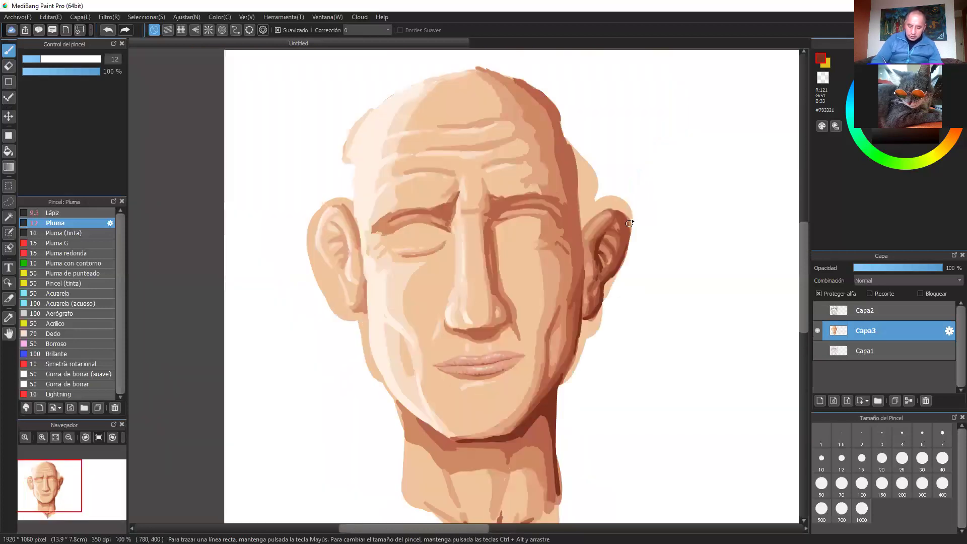
{"action": "left_click_drag", "start_coordinate": [627, 218], "coordinate": [661, 283]}
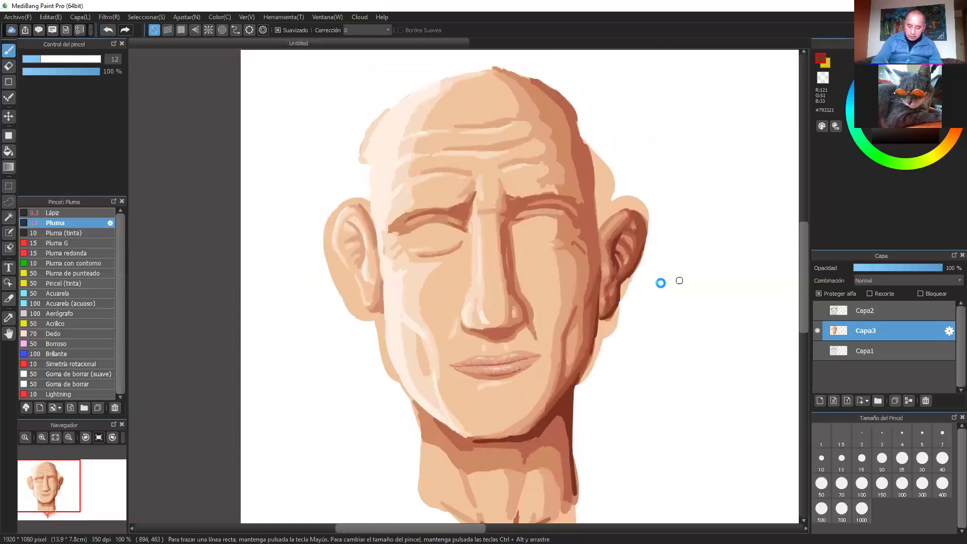
{"action": "scroll", "coordinate": [565, 307], "scroll_direction": "up", "scroll_amount": 1}
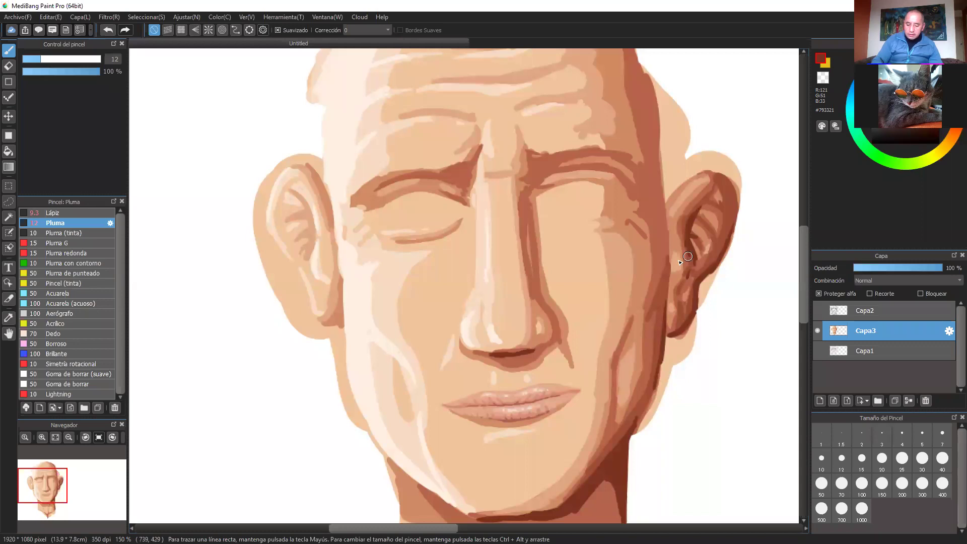
{"action": "left_click_drag", "start_coordinate": [654, 252], "coordinate": [625, 237]}
{"action": "left_click_drag", "start_coordinate": [683, 261], "coordinate": [669, 248]}
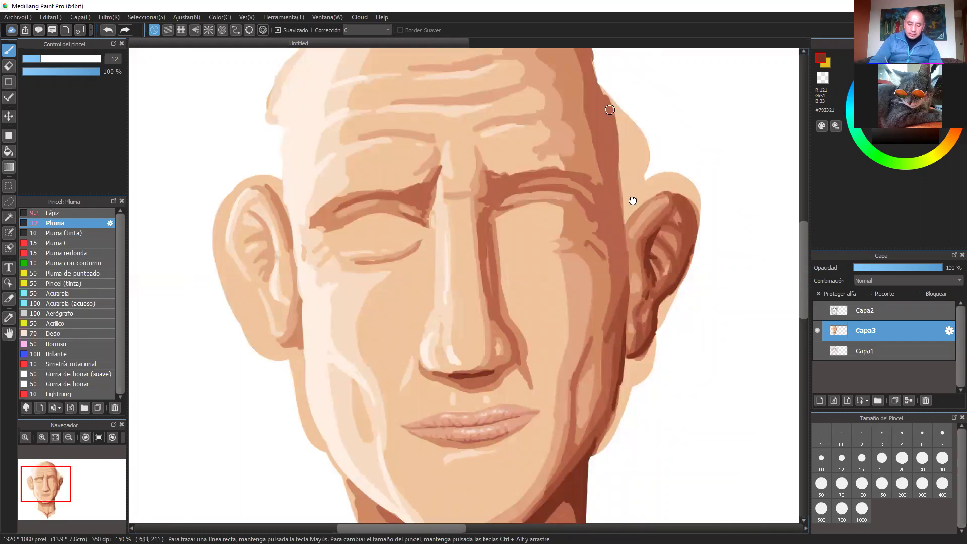
Blend the tone edges on the shaded and lit sides of the upper forehead with the Borroso brush at size 39.
{"action": "left_click_drag", "start_coordinate": [610, 109], "coordinate": [619, 217]}
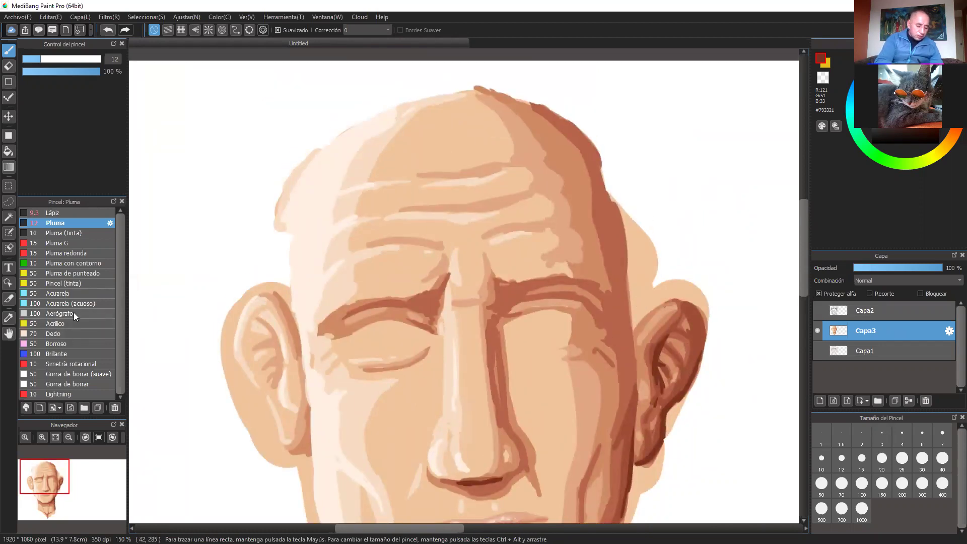
{"action": "left_click", "coordinate": [72, 344]}
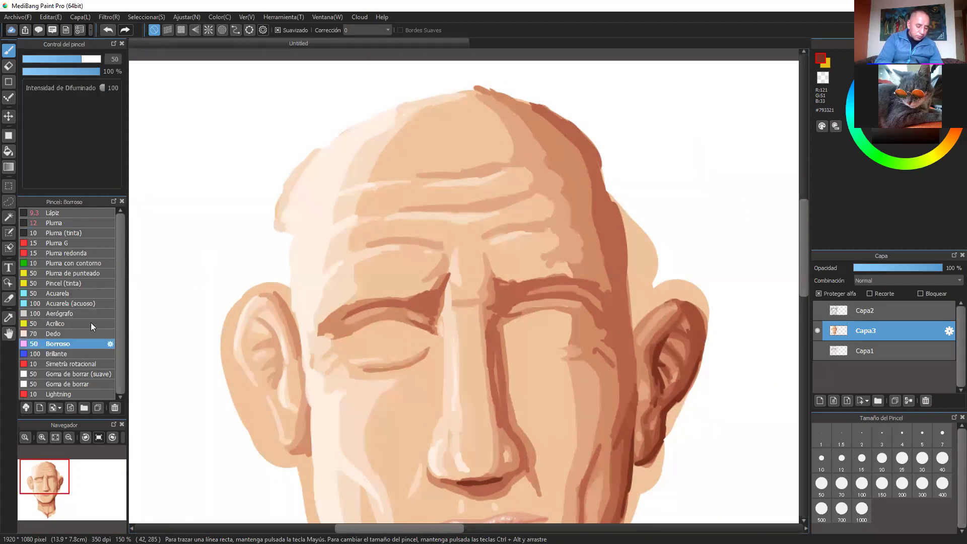
{"action": "scroll", "coordinate": [529, 166], "scroll_direction": "up", "scroll_amount": 2}
{"action": "left_click_drag", "start_coordinate": [603, 197], "coordinate": [525, 316]}
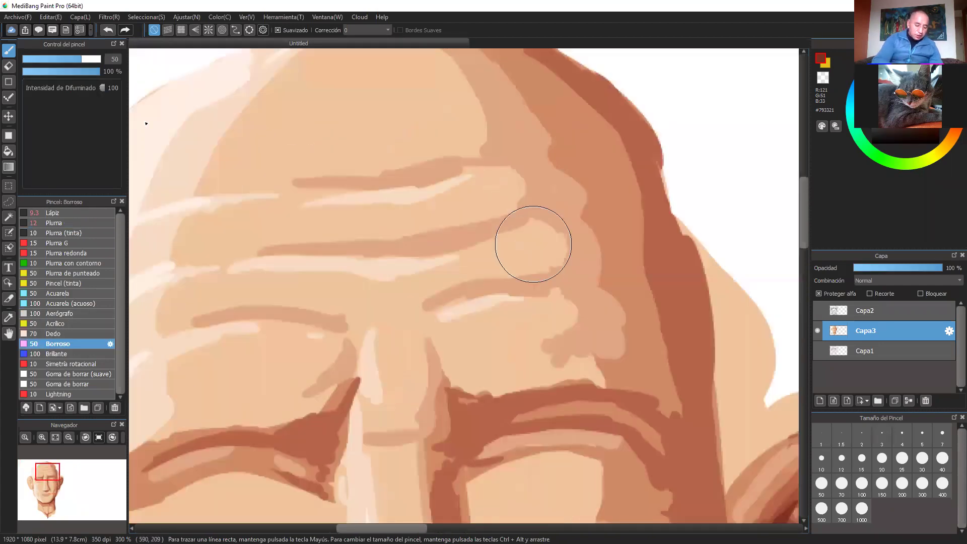
{"action": "left_click", "coordinate": [43, 59]}
{"action": "left_click_drag", "start_coordinate": [506, 153], "coordinate": [534, 237]}
{"action": "left_click", "coordinate": [74, 59]}
{"action": "mouse_move", "coordinate": [467, 144]}
{"action": "left_mouse_down"}
{"action": "mouse_move", "coordinate": [493, 179]}
{"action": "mouse_move", "coordinate": [442, 118]}
{"action": "mouse_move", "coordinate": [502, 206]}
{"action": "mouse_move", "coordinate": [498, 183]}
{"action": "mouse_move", "coordinate": [512, 223]}
{"action": "mouse_move", "coordinate": [461, 128]}
{"action": "mouse_move", "coordinate": [492, 168]}
{"action": "mouse_move", "coordinate": [434, 107]}
{"action": "mouse_move", "coordinate": [476, 154]}
{"action": "mouse_move", "coordinate": [515, 233]}
{"action": "mouse_move", "coordinate": [514, 212]}
{"action": "mouse_move", "coordinate": [542, 160]}
{"action": "mouse_move", "coordinate": [563, 202]}
{"action": "mouse_move", "coordinate": [480, 116]}
{"action": "mouse_move", "coordinate": [531, 155]}
{"action": "left_mouse_up"}
{"action": "mouse_move", "coordinate": [557, 203]}
{"action": "left_mouse_down"}
{"action": "mouse_move", "coordinate": [564, 192]}
{"action": "mouse_move", "coordinate": [488, 127]}
{"action": "mouse_move", "coordinate": [537, 180]}
{"action": "mouse_move", "coordinate": [538, 129]}
{"action": "left_mouse_up"}
{"action": "mouse_move", "coordinate": [602, 195]}
{"action": "left_mouse_down"}
{"action": "mouse_move", "coordinate": [551, 129]}
{"action": "mouse_move", "coordinate": [617, 200]}
{"action": "mouse_move", "coordinate": [545, 140]}
{"action": "mouse_move", "coordinate": [629, 212]}
{"action": "mouse_move", "coordinate": [618, 246]}
{"action": "mouse_move", "coordinate": [557, 186]}
{"action": "mouse_move", "coordinate": [568, 220]}
{"action": "mouse_move", "coordinate": [459, 120]}
{"action": "mouse_move", "coordinate": [497, 139]}
{"action": "mouse_move", "coordinate": [538, 185]}
{"action": "mouse_move", "coordinate": [431, 100]}
{"action": "mouse_move", "coordinate": [469, 115]}
{"action": "mouse_move", "coordinate": [553, 194]}
{"action": "mouse_move", "coordinate": [565, 153]}
{"action": "mouse_move", "coordinate": [633, 234]}
{"action": "left_mouse_up"}
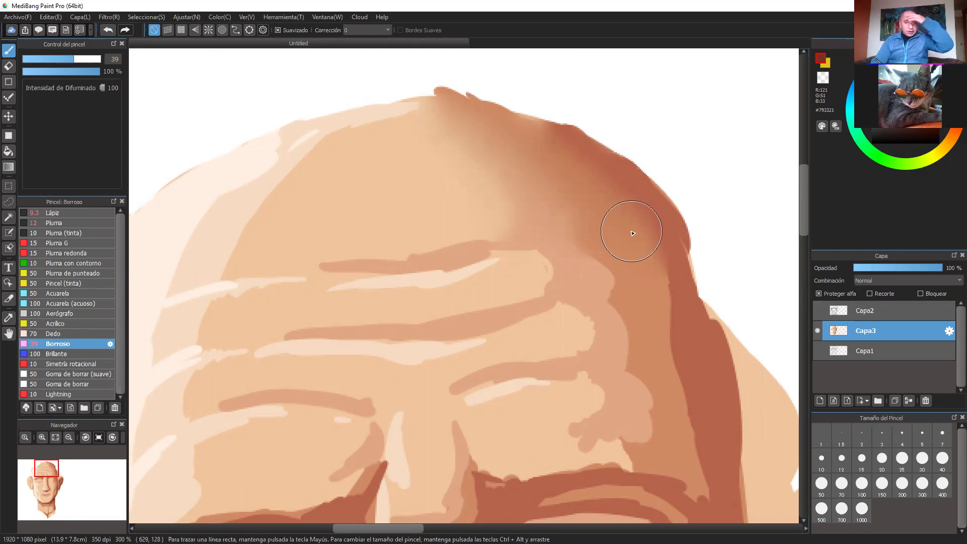
{"action": "mouse_move", "coordinate": [387, 135]}
{"action": "left_mouse_down"}
{"action": "mouse_move", "coordinate": [287, 162]}
{"action": "mouse_move", "coordinate": [301, 160]}
{"action": "left_mouse_up"}
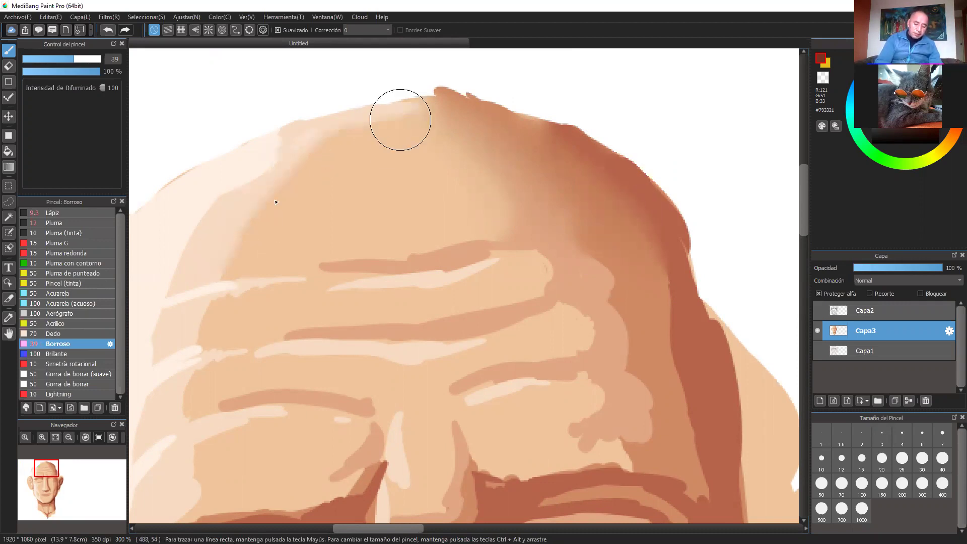
{"action": "mouse_move", "coordinate": [171, 263]}
{"action": "left_mouse_down"}
{"action": "mouse_move", "coordinate": [284, 136]}
{"action": "mouse_move", "coordinate": [313, 129]}
{"action": "mouse_move", "coordinate": [198, 226]}
{"action": "mouse_move", "coordinate": [238, 227]}
{"action": "mouse_move", "coordinate": [289, 182]}
{"action": "mouse_move", "coordinate": [248, 174]}
{"action": "mouse_move", "coordinate": [254, 194]}
{"action": "left_mouse_up"}
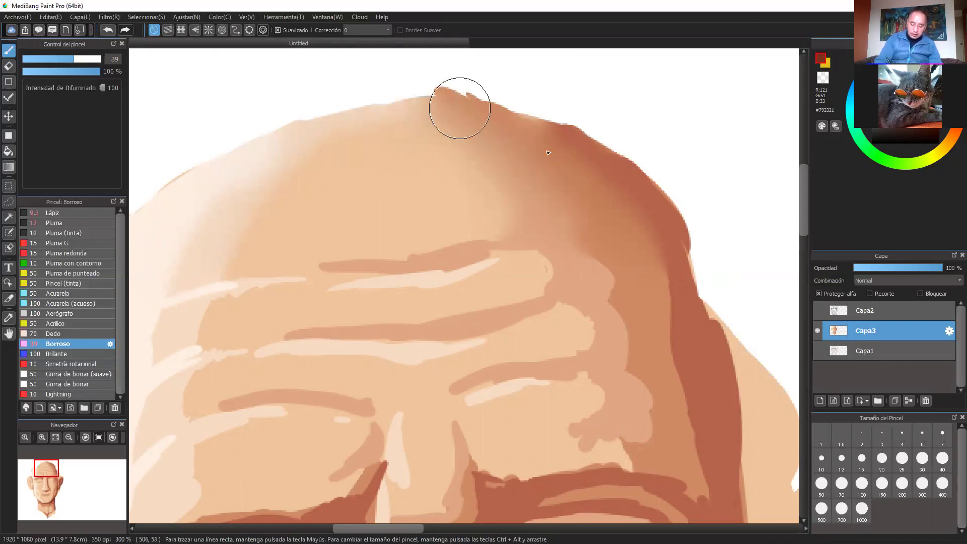
Examine the blended crown against the whole face.
{"action": "key", "text": "space"}
{"action": "mouse_move", "coordinate": [604, 302]}
{"action": "left_mouse_down"}
{"action": "mouse_move", "coordinate": [563, 218]}
{"action": "mouse_move", "coordinate": [576, 225]}
{"action": "left_mouse_up"}
{"action": "mouse_move", "coordinate": [503, 237]}
{"action": "left_mouse_down"}
{"action": "mouse_move", "coordinate": [615, 282]}
{"action": "mouse_move", "coordinate": [625, 309]}
{"action": "left_mouse_up"}
{"action": "mouse_move", "coordinate": [346, 225]}
{"action": "left_mouse_down"}
{"action": "mouse_move", "coordinate": [264, 270]}
{"action": "mouse_move", "coordinate": [332, 177]}
{"action": "mouse_move", "coordinate": [317, 255]}
{"action": "mouse_move", "coordinate": [341, 236]}
{"action": "left_mouse_up"}
{"action": "key", "text": "ctrl+minus"}
{"action": "key", "text": "ctrl+minus"}
{"action": "key", "text": "ctrl+minus"}
{"action": "key", "text": "ctrl+minus"}
{"action": "key", "text": "space"}
{"action": "left_click_drag", "start_coordinate": [591, 320], "coordinate": [611, 267]}
{"action": "key", "text": "ctrl+plus"}
{"action": "key", "text": "ctrl+plus"}
{"action": "key", "text": "space"}
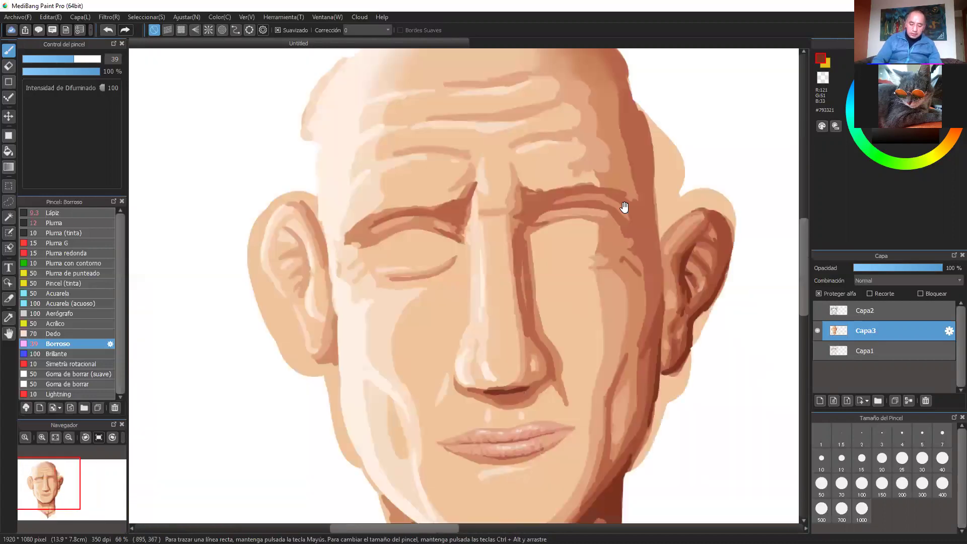
Soften the uppermost forehead wrinkle, its highlight and its shaded end with the Borroso brush at sizes 12, 13.5 and 34.
{"action": "scroll", "coordinate": [624, 207], "scroll_direction": "up", "scroll_amount": 6}
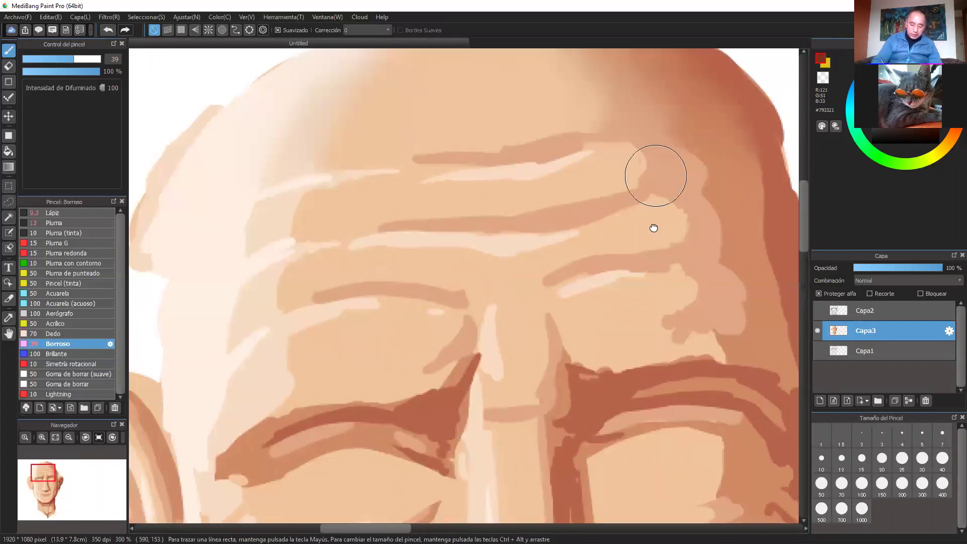
{"action": "left_click_drag", "start_coordinate": [653, 228], "coordinate": [648, 280]}
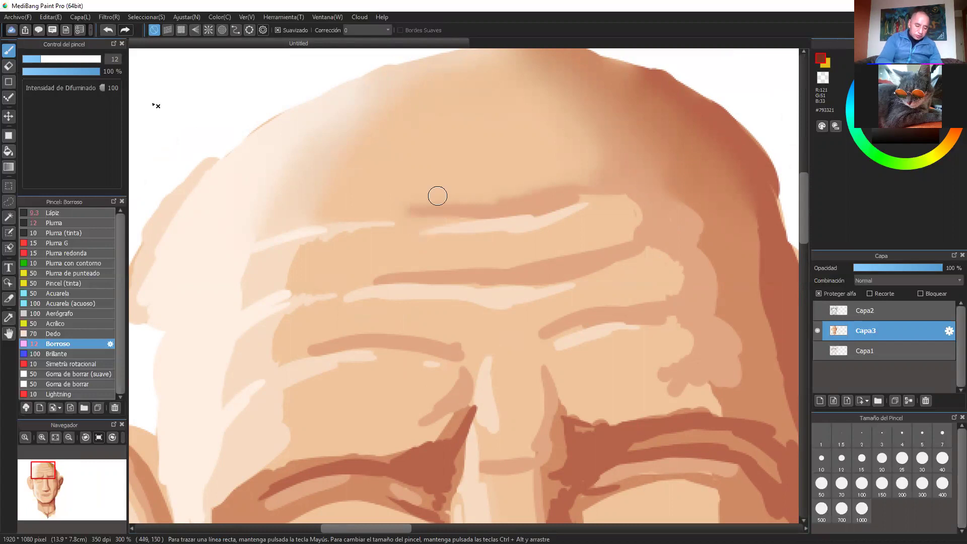
{"action": "mouse_move", "coordinate": [434, 227]}
{"action": "left_mouse_down"}
{"action": "mouse_move", "coordinate": [495, 222]}
{"action": "mouse_move", "coordinate": [505, 231]}
{"action": "mouse_move", "coordinate": [516, 210]}
{"action": "mouse_move", "coordinate": [533, 214]}
{"action": "left_mouse_up"}
{"action": "left_click", "coordinate": [42, 59]}
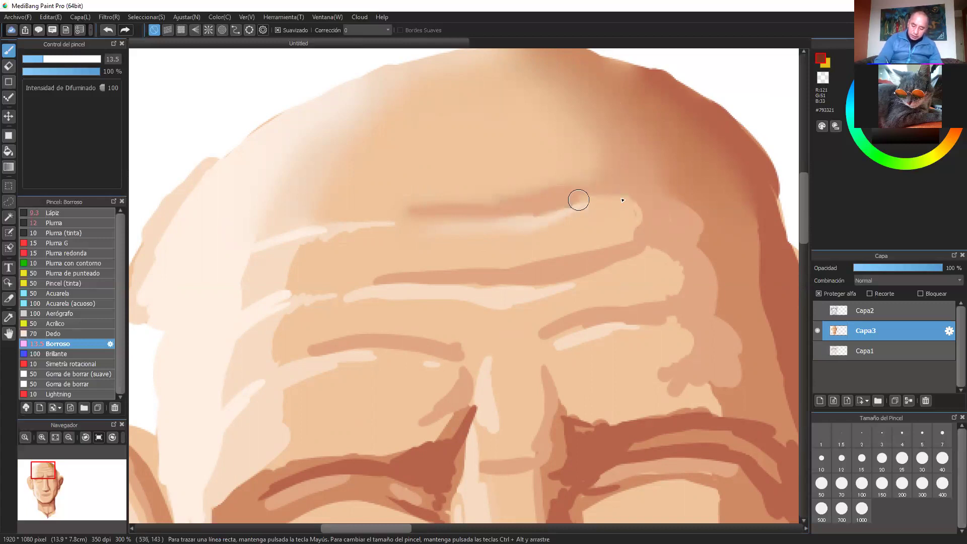
{"action": "left_click", "coordinate": [69, 59]}
{"action": "mouse_move", "coordinate": [624, 225]}
{"action": "left_mouse_down"}
{"action": "mouse_move", "coordinate": [642, 198]}
{"action": "mouse_move", "coordinate": [621, 218]}
{"action": "mouse_move", "coordinate": [646, 228]}
{"action": "left_mouse_up"}
{"action": "mouse_move", "coordinate": [562, 185]}
{"action": "left_mouse_down"}
{"action": "mouse_move", "coordinate": [582, 177]}
{"action": "mouse_move", "coordinate": [497, 195]}
{"action": "left_mouse_up"}
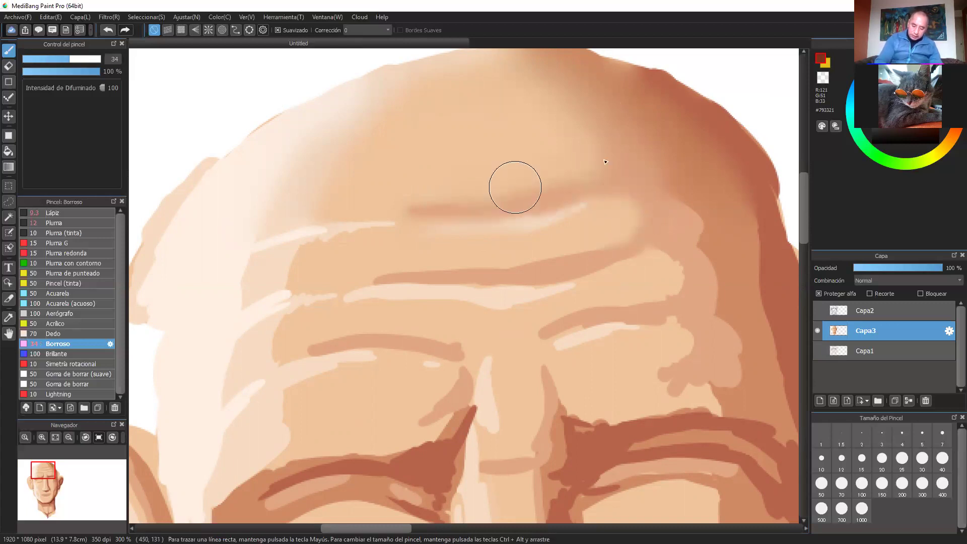
Smooth the tone transitions across the shaded temple and side of the forehead, enlarging the blur brush to 111.
{"action": "mouse_move", "coordinate": [679, 196]}
{"action": "left_mouse_down"}
{"action": "mouse_move", "coordinate": [708, 217]}
{"action": "mouse_move", "coordinate": [718, 204]}
{"action": "mouse_move", "coordinate": [694, 207]}
{"action": "mouse_move", "coordinate": [677, 230]}
{"action": "mouse_move", "coordinate": [701, 228]}
{"action": "mouse_move", "coordinate": [696, 196]}
{"action": "mouse_move", "coordinate": [669, 184]}
{"action": "mouse_move", "coordinate": [711, 203]}
{"action": "mouse_move", "coordinate": [709, 224]}
{"action": "mouse_move", "coordinate": [648, 277]}
{"action": "mouse_move", "coordinate": [682, 245]}
{"action": "mouse_move", "coordinate": [700, 261]}
{"action": "mouse_move", "coordinate": [677, 292]}
{"action": "mouse_move", "coordinate": [664, 296]}
{"action": "mouse_move", "coordinate": [694, 249]}
{"action": "mouse_move", "coordinate": [686, 254]}
{"action": "mouse_move", "coordinate": [724, 287]}
{"action": "mouse_move", "coordinate": [708, 300]}
{"action": "mouse_move", "coordinate": [698, 275]}
{"action": "mouse_move", "coordinate": [712, 262]}
{"action": "mouse_move", "coordinate": [731, 286]}
{"action": "mouse_move", "coordinate": [728, 307]}
{"action": "mouse_move", "coordinate": [715, 240]}
{"action": "mouse_move", "coordinate": [663, 194]}
{"action": "mouse_move", "coordinate": [728, 274]}
{"action": "mouse_move", "coordinate": [687, 227]}
{"action": "mouse_move", "coordinate": [712, 300]}
{"action": "left_mouse_up"}
{"action": "left_click_drag", "start_coordinate": [774, 331], "coordinate": [684, 263]}
{"action": "mouse_move", "coordinate": [585, 272]}
{"action": "left_mouse_down"}
{"action": "mouse_move", "coordinate": [602, 280]}
{"action": "mouse_move", "coordinate": [595, 288]}
{"action": "mouse_move", "coordinate": [643, 228]}
{"action": "mouse_move", "coordinate": [660, 309]}
{"action": "mouse_move", "coordinate": [655, 119]}
{"action": "mouse_move", "coordinate": [682, 297]}
{"action": "mouse_move", "coordinate": [587, 183]}
{"action": "left_mouse_up"}
{"action": "left_click", "coordinate": [94, 59]}
{"action": "mouse_move", "coordinate": [632, 223]}
{"action": "left_mouse_down"}
{"action": "mouse_move", "coordinate": [635, 133]}
{"action": "mouse_move", "coordinate": [664, 190]}
{"action": "mouse_move", "coordinate": [670, 238]}
{"action": "mouse_move", "coordinate": [637, 118]}
{"action": "mouse_move", "coordinate": [700, 346]}
{"action": "mouse_move", "coordinate": [650, 110]}
{"action": "mouse_move", "coordinate": [583, 108]}
{"action": "left_mouse_up"}
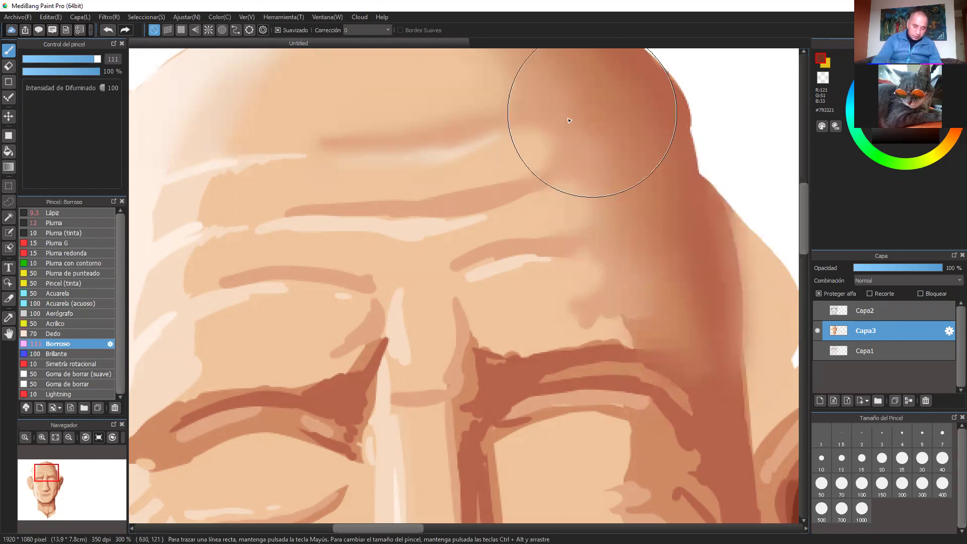
Soften the middle forehead wrinkle and the creases above the brows with blur brush sizes 41, 29 and 18.
{"action": "left_click", "coordinate": [75, 59]}
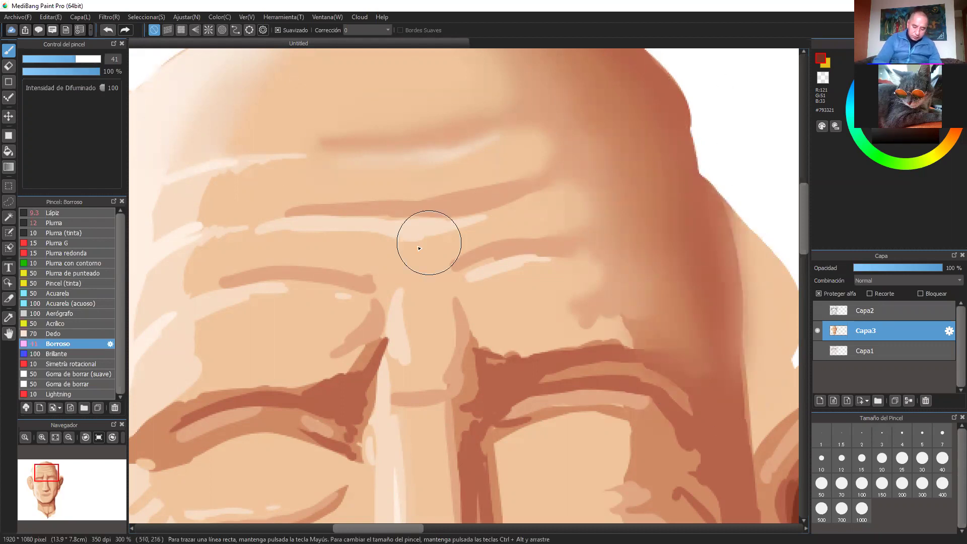
{"action": "left_click", "coordinate": [65, 59]}
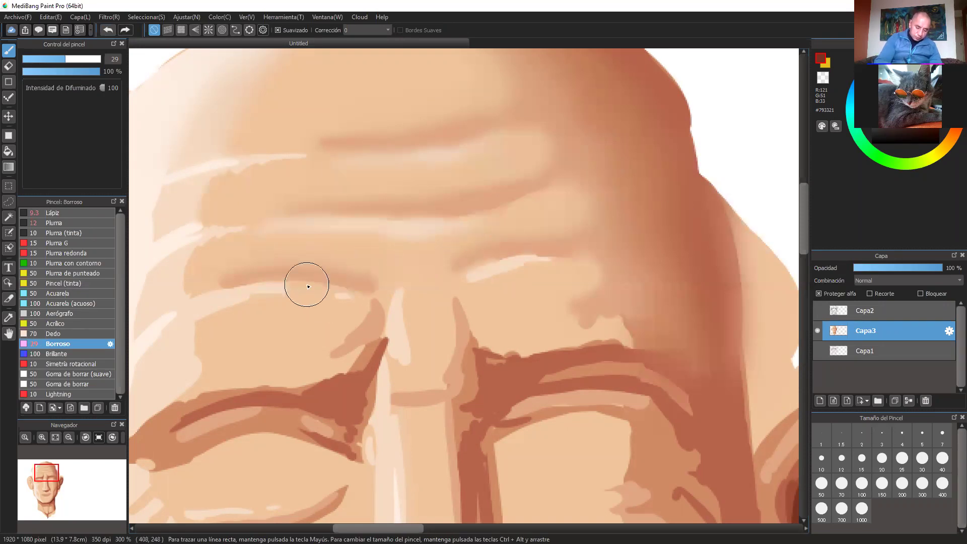
{"action": "left_click", "coordinate": [46, 72]}
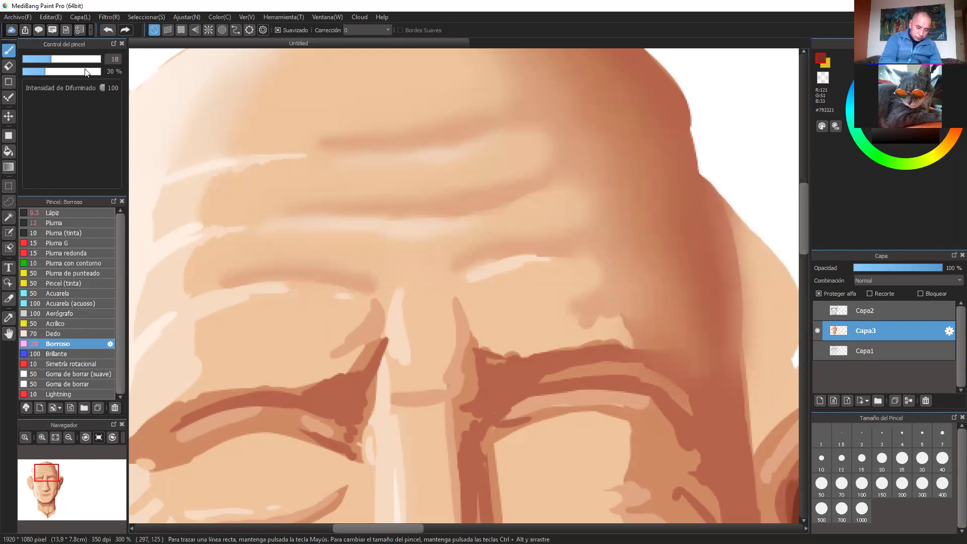
{"action": "left_click_drag", "start_coordinate": [86, 72], "coordinate": [103, 72]}
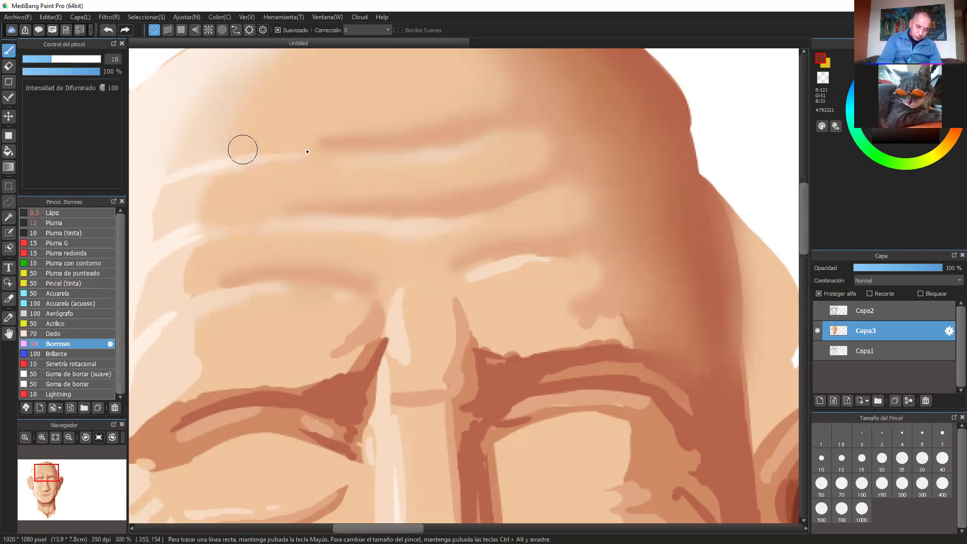
Blend the light tones and wrinkle ends on the lit side of the forehead and temple with the blur brush at size 47.
{"action": "key", "text": "ctrl+minus"}
{"action": "key", "text": "ctrl+minus"}
{"action": "scroll", "coordinate": [660, 203], "scroll_direction": "up", "scroll_amount": 1}
{"action": "scroll", "coordinate": [707, 317], "scroll_direction": "down", "scroll_amount": 1}
{"action": "scroll", "coordinate": [710, 316], "scroll_direction": "up", "scroll_amount": 2}
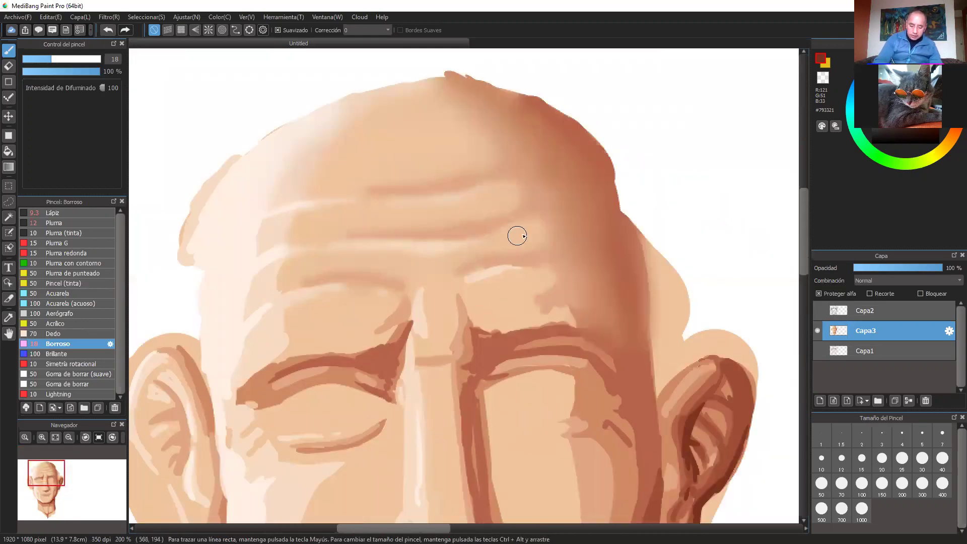
{"action": "scroll", "coordinate": [654, 256], "scroll_direction": "down", "scroll_amount": 3}
{"action": "scroll", "coordinate": [660, 262], "scroll_direction": "up", "scroll_amount": 4}
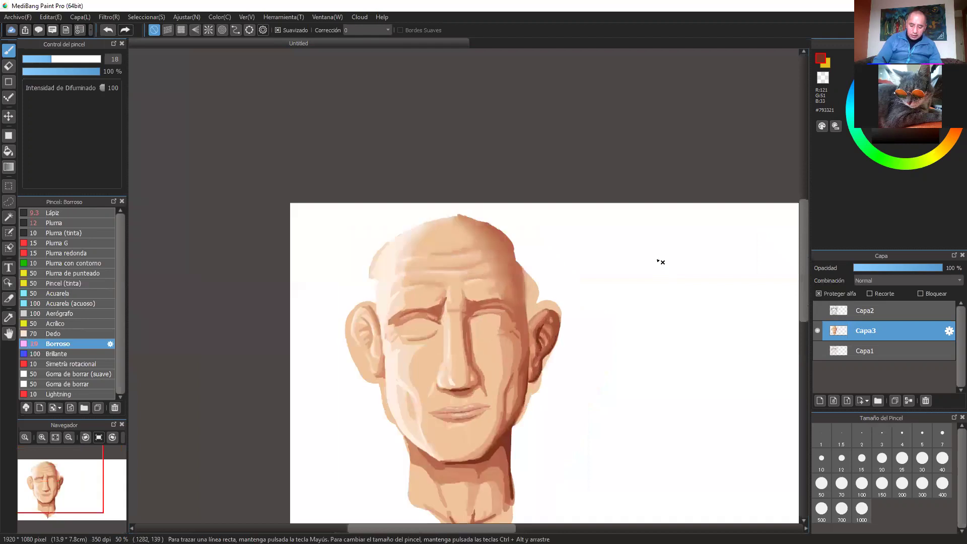
{"action": "left_click_drag", "start_coordinate": [75, 59], "coordinate": [89, 59]}
{"action": "mouse_move", "coordinate": [289, 160]}
{"action": "left_mouse_down"}
{"action": "mouse_move", "coordinate": [259, 201]}
{"action": "mouse_move", "coordinate": [295, 157]}
{"action": "mouse_move", "coordinate": [289, 111]}
{"action": "left_mouse_up"}
{"action": "left_click", "coordinate": [80, 59]}
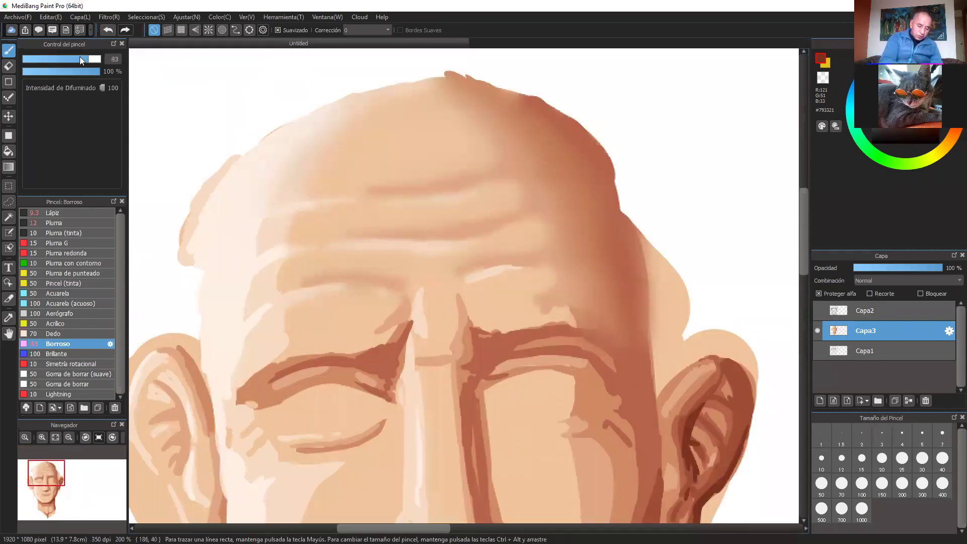
{"action": "mouse_move", "coordinate": [271, 235]}
{"action": "left_mouse_down"}
{"action": "mouse_move", "coordinate": [324, 226]}
{"action": "mouse_move", "coordinate": [300, 223]}
{"action": "mouse_move", "coordinate": [251, 286]}
{"action": "mouse_move", "coordinate": [257, 281]}
{"action": "mouse_move", "coordinate": [239, 309]}
{"action": "mouse_move", "coordinate": [275, 261]}
{"action": "mouse_move", "coordinate": [320, 245]}
{"action": "mouse_move", "coordinate": [291, 267]}
{"action": "mouse_move", "coordinate": [224, 383]}
{"action": "mouse_move", "coordinate": [260, 326]}
{"action": "mouse_move", "coordinate": [308, 312]}
{"action": "mouse_move", "coordinate": [274, 351]}
{"action": "mouse_move", "coordinate": [334, 224]}
{"action": "mouse_move", "coordinate": [283, 271]}
{"action": "mouse_move", "coordinate": [293, 266]}
{"action": "mouse_move", "coordinate": [280, 234]}
{"action": "mouse_move", "coordinate": [327, 219]}
{"action": "mouse_move", "coordinate": [292, 190]}
{"action": "mouse_move", "coordinate": [265, 289]}
{"action": "mouse_move", "coordinate": [289, 274]}
{"action": "mouse_move", "coordinate": [296, 282]}
{"action": "mouse_move", "coordinate": [270, 344]}
{"action": "mouse_move", "coordinate": [300, 324]}
{"action": "mouse_move", "coordinate": [261, 347]}
{"action": "mouse_move", "coordinate": [323, 309]}
{"action": "mouse_move", "coordinate": [231, 351]}
{"action": "left_mouse_up"}
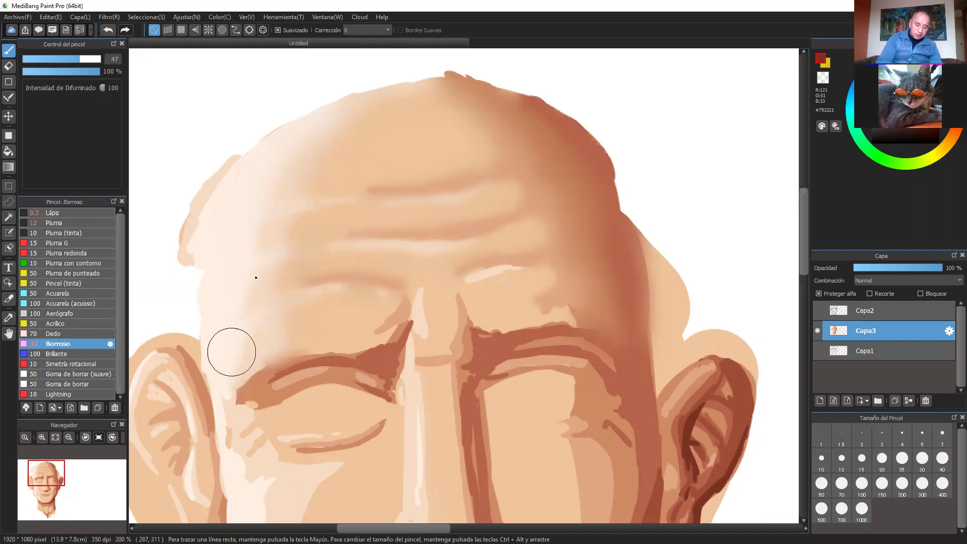
Soften the highlight above the shaded-side eyebrow with the blur brush at size 19.
{"action": "key", "text": "ctrl+minus"}
{"action": "left_click_drag", "start_coordinate": [651, 340], "coordinate": [661, 226]}
{"action": "key", "text": "ctrl+plus"}
{"action": "key", "text": "ctrl+plus"}
{"action": "key", "text": "ctrl+plus"}
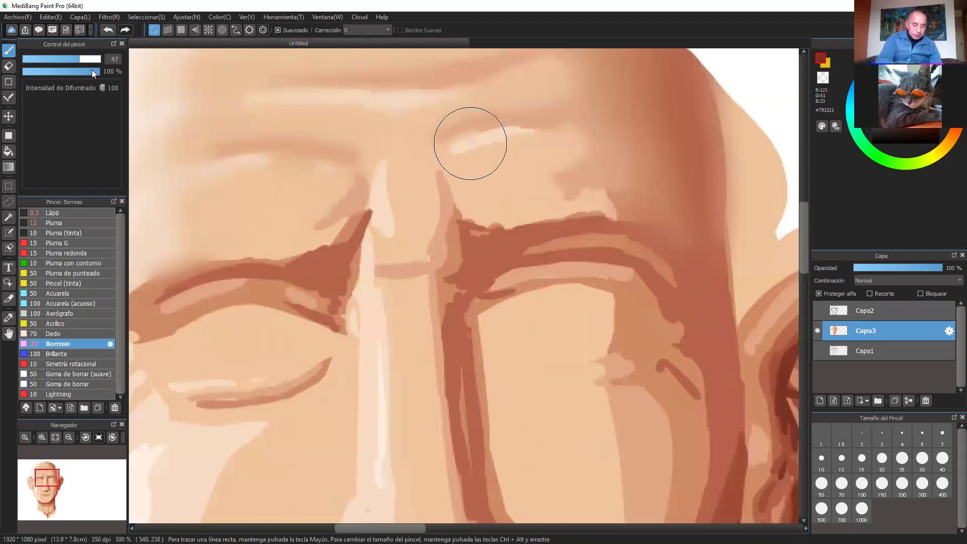
{"action": "left_click", "coordinate": [51, 59]}
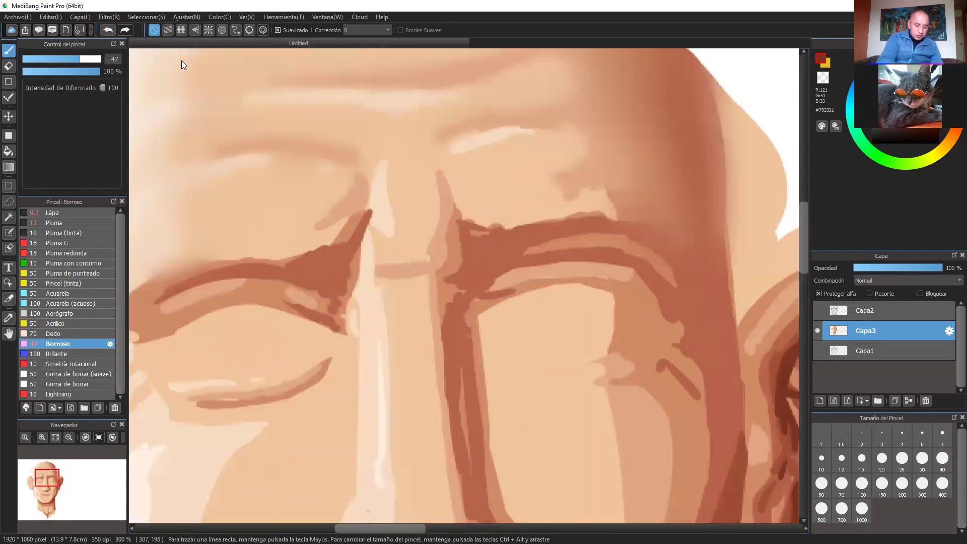
{"action": "left_click_drag", "start_coordinate": [613, 233], "coordinate": [580, 380]}
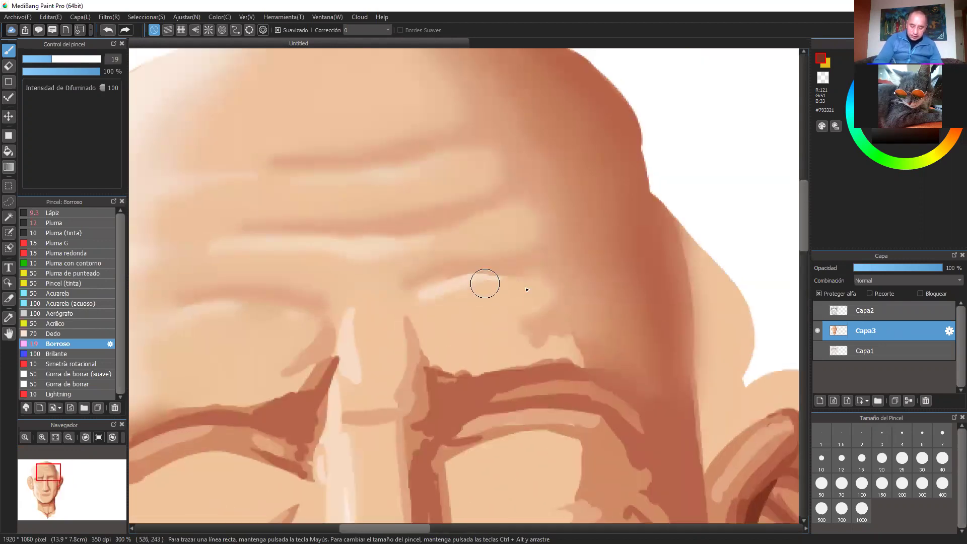
{"action": "mouse_move", "coordinate": [500, 273]}
{"action": "left_mouse_down"}
{"action": "mouse_move", "coordinate": [513, 281]}
{"action": "mouse_move", "coordinate": [453, 294]}
{"action": "left_mouse_up"}
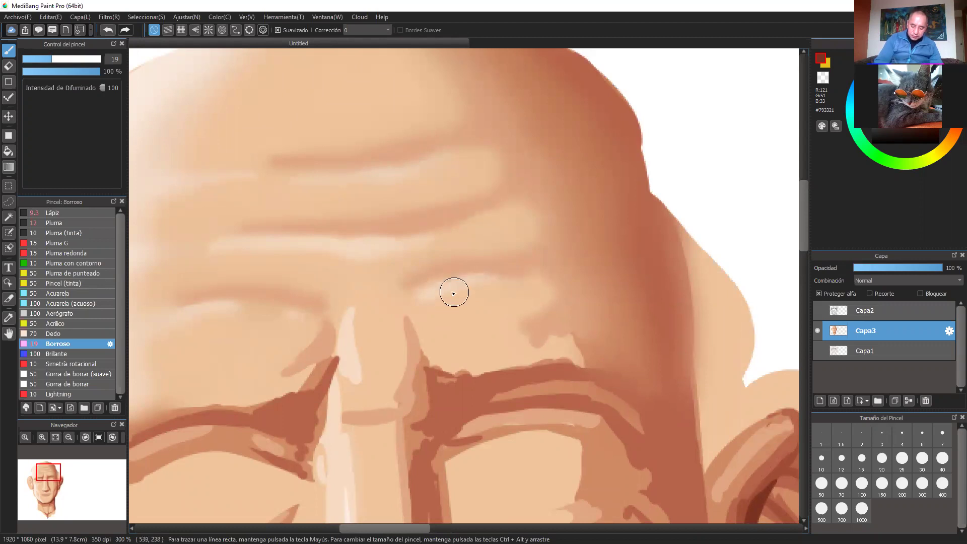
Soften the frown creases between the brows and the upper edge of the shaded eyebrow with blur brush sizes 10.8 and 23.
{"action": "mouse_move", "coordinate": [573, 307]}
{"action": "left_mouse_down"}
{"action": "mouse_move", "coordinate": [554, 345]}
{"action": "mouse_move", "coordinate": [583, 334]}
{"action": "mouse_move", "coordinate": [356, 328]}
{"action": "mouse_move", "coordinate": [366, 345]}
{"action": "mouse_move", "coordinate": [335, 321]}
{"action": "mouse_move", "coordinate": [339, 371]}
{"action": "mouse_move", "coordinate": [354, 378]}
{"action": "mouse_move", "coordinate": [351, 331]}
{"action": "left_mouse_up"}
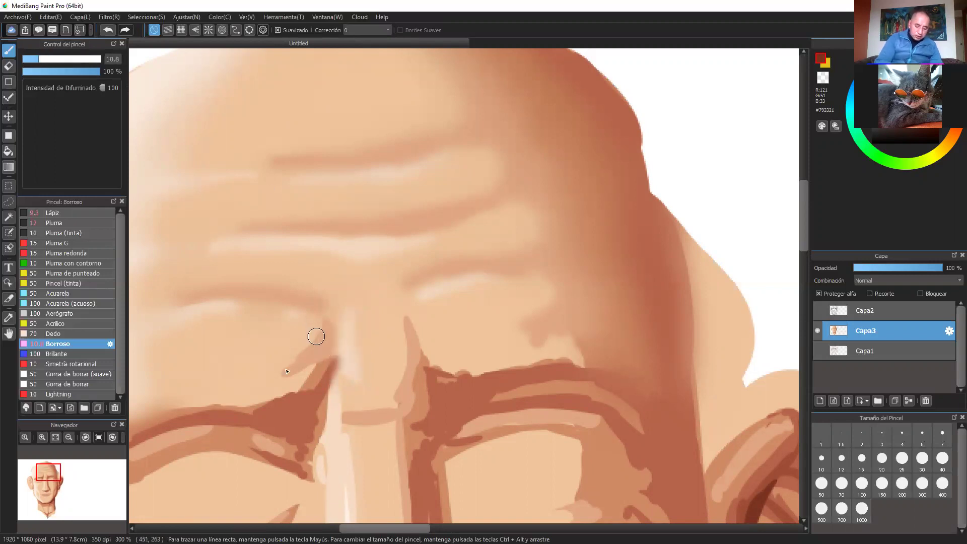
{"action": "mouse_move", "coordinate": [300, 337]}
{"action": "left_mouse_down"}
{"action": "mouse_move", "coordinate": [322, 333]}
{"action": "mouse_move", "coordinate": [293, 355]}
{"action": "mouse_move", "coordinate": [313, 333]}
{"action": "mouse_move", "coordinate": [303, 380]}
{"action": "mouse_move", "coordinate": [295, 377]}
{"action": "mouse_move", "coordinate": [345, 336]}
{"action": "mouse_move", "coordinate": [355, 377]}
{"action": "mouse_move", "coordinate": [389, 371]}
{"action": "mouse_move", "coordinate": [402, 335]}
{"action": "mouse_move", "coordinate": [426, 359]}
{"action": "left_mouse_up"}
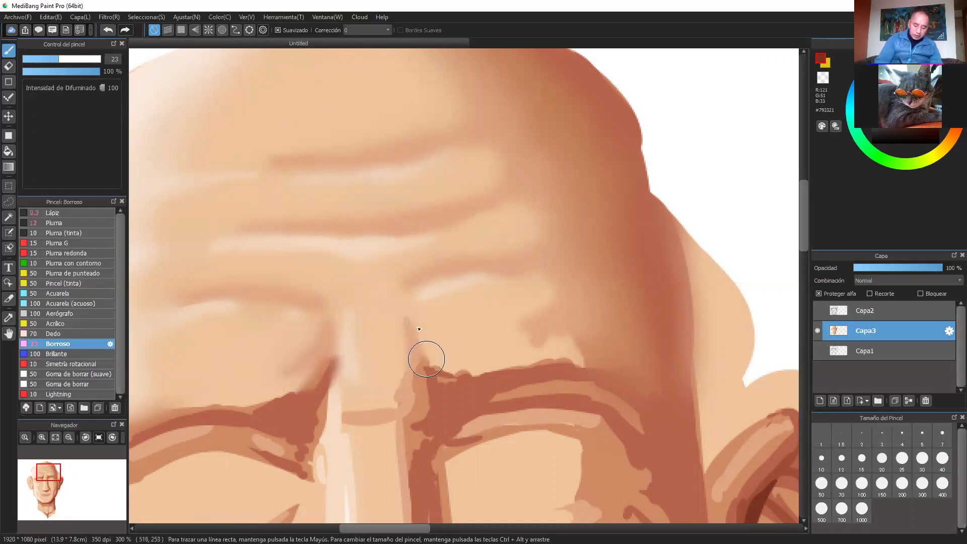
{"action": "left_click_drag", "start_coordinate": [393, 398], "coordinate": [395, 403]}
{"action": "left_click_drag", "start_coordinate": [625, 331], "coordinate": [519, 248]}
{"action": "mouse_move", "coordinate": [419, 259]}
{"action": "left_mouse_down"}
{"action": "mouse_move", "coordinate": [463, 259]}
{"action": "mouse_move", "coordinate": [485, 277]}
{"action": "mouse_move", "coordinate": [372, 286]}
{"action": "left_mouse_up"}
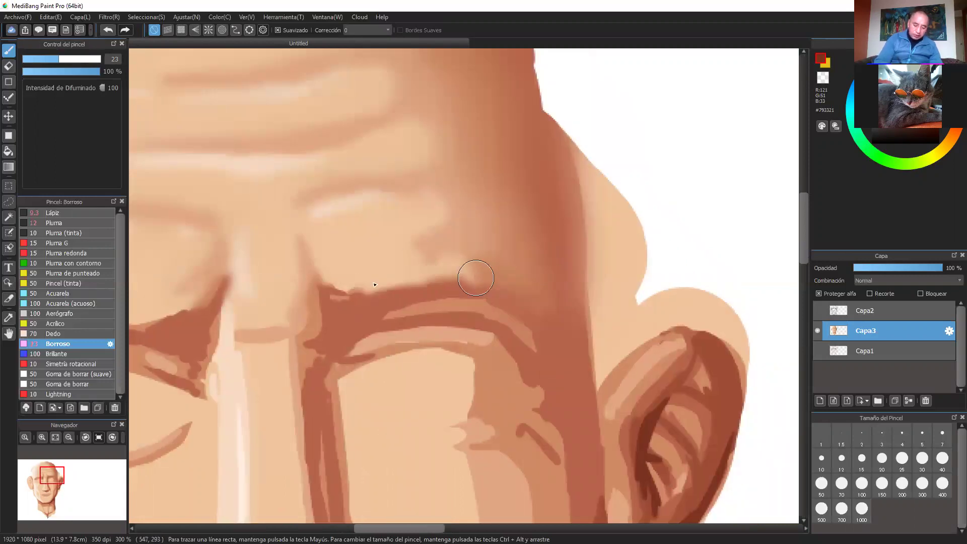
Smooth the light tones and small creases at the outer corner of the lit-side eye with the blur brush at size 42.
{"action": "key", "text": "ctrl+minus"}
{"action": "key", "text": "ctrl+minus"}
{"action": "key", "text": "ctrl+minus"}
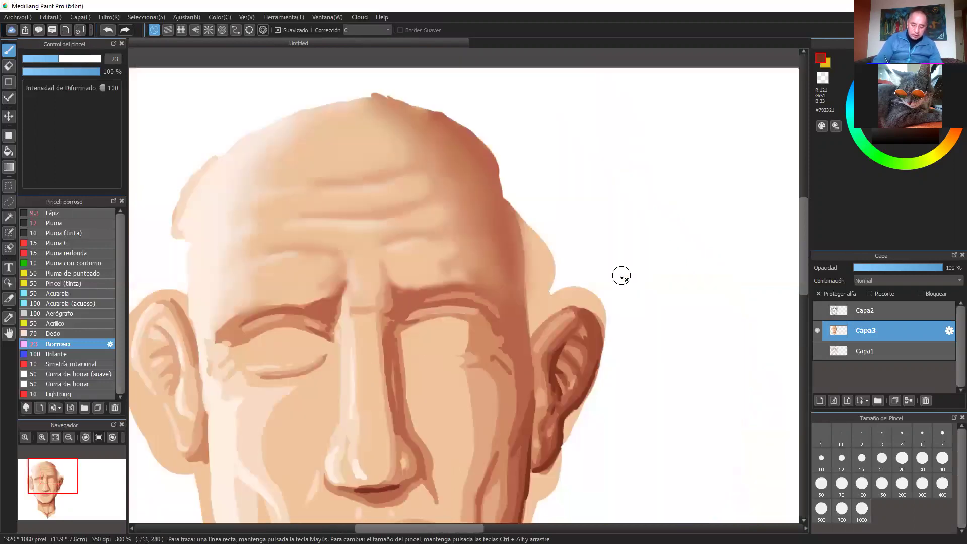
{"action": "key", "text": "ctrl+plus"}
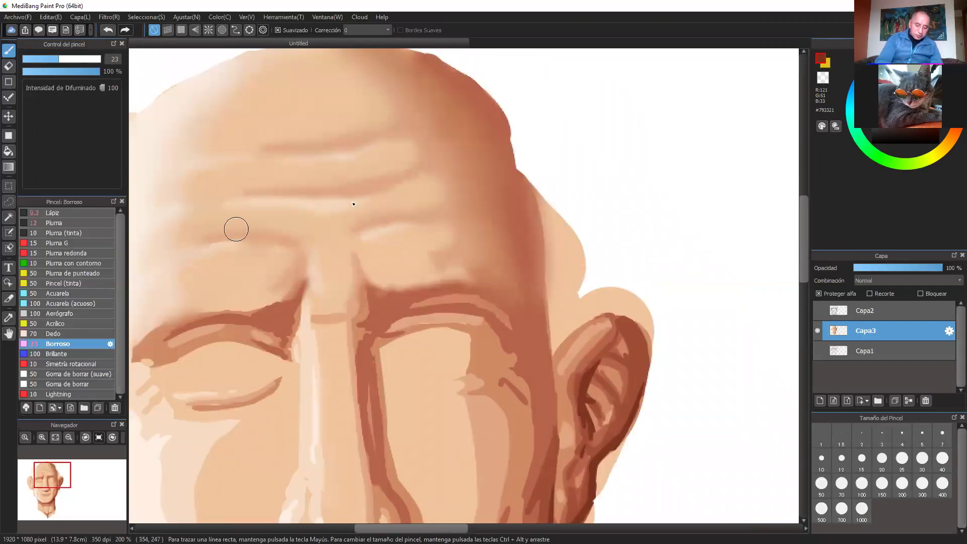
{"action": "left_click_drag", "start_coordinate": [585, 336], "coordinate": [576, 323]}
{"action": "left_click_drag", "start_coordinate": [595, 413], "coordinate": [615, 313]}
{"action": "left_click_drag", "start_coordinate": [445, 252], "coordinate": [553, 295]}
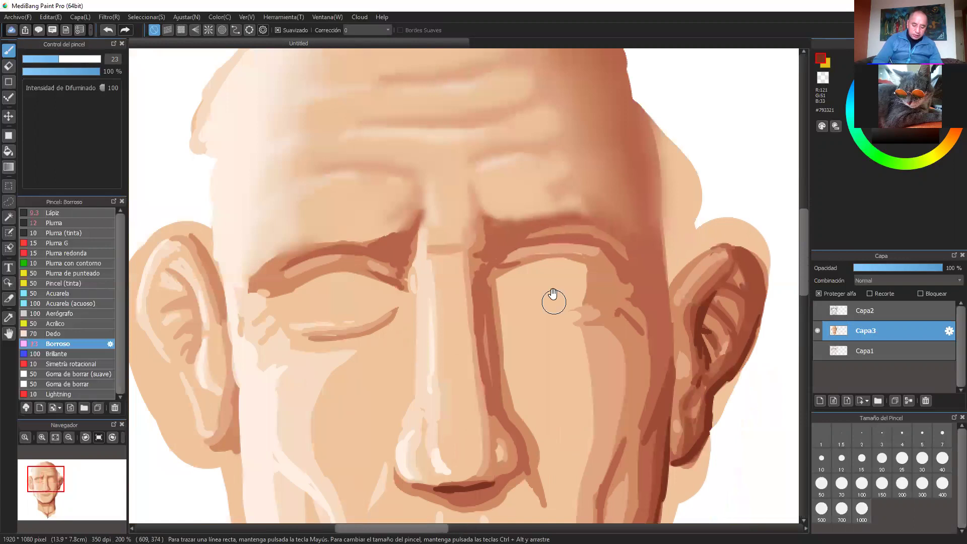
{"action": "scroll", "coordinate": [552, 294], "scroll_direction": "down", "scroll_amount": 3}
{"action": "scroll", "coordinate": [552, 295], "scroll_direction": "left", "scroll_amount": 1}
{"action": "key", "text": "ctrl+plus"}
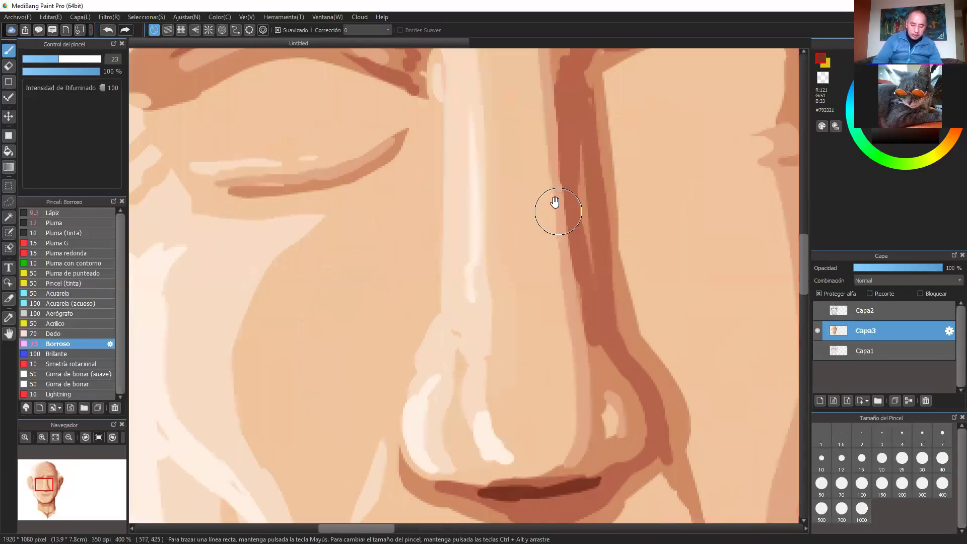
{"action": "left_click_drag", "start_coordinate": [555, 202], "coordinate": [614, 318]}
{"action": "left_click_drag", "start_coordinate": [373, 207], "coordinate": [477, 282]}
{"action": "mouse_move", "coordinate": [314, 225]}
{"action": "left_mouse_down"}
{"action": "mouse_move", "coordinate": [282, 249]}
{"action": "mouse_move", "coordinate": [261, 284]}
{"action": "left_mouse_up"}
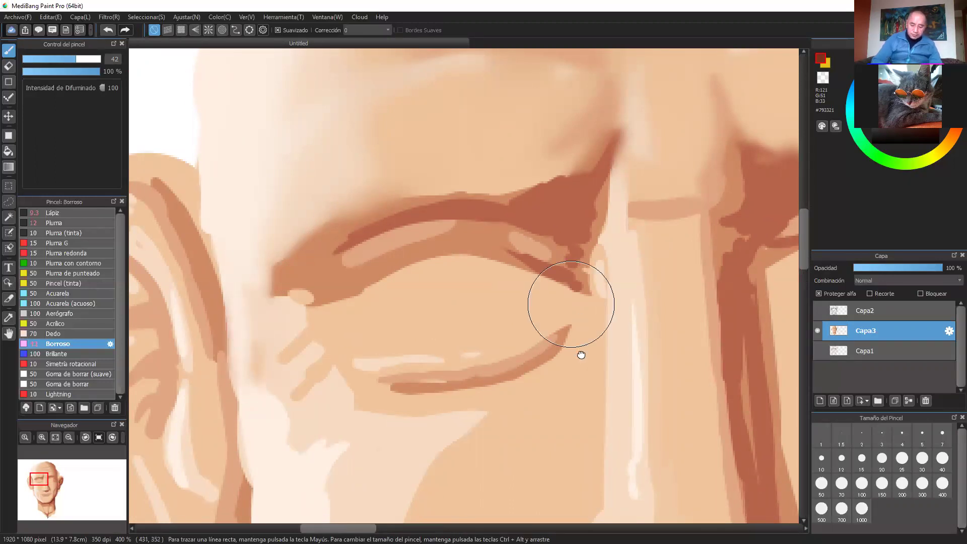
{"action": "left_click_drag", "start_coordinate": [580, 354], "coordinate": [550, 300]}
{"action": "left_click_drag", "start_coordinate": [285, 288], "coordinate": [259, 305]}
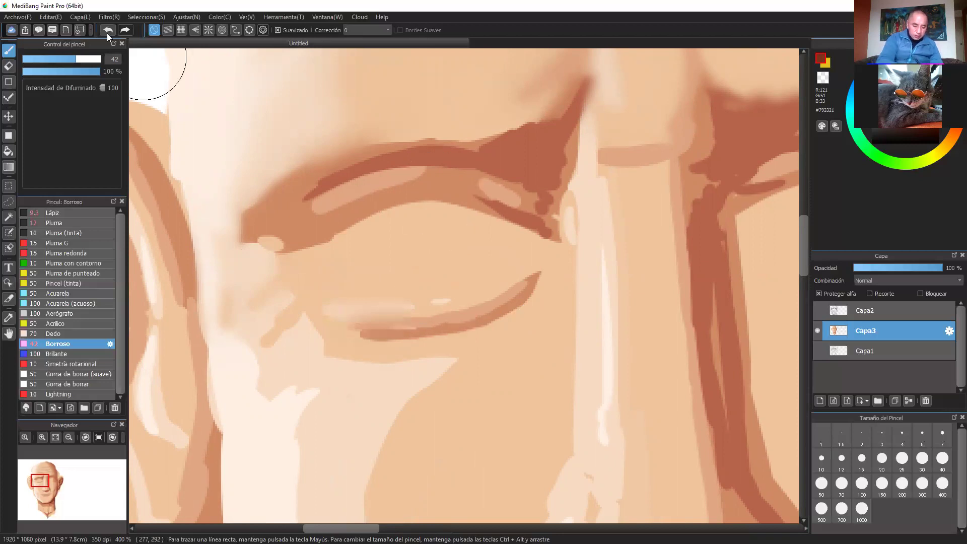
Blend the edges of the light tones along the nose bridge and tip with blur brush sizes 11.1 and 16.
{"action": "left_click_drag", "start_coordinate": [606, 336], "coordinate": [561, 273]}
{"action": "left_click_drag", "start_coordinate": [79, 59], "coordinate": [38, 59]}
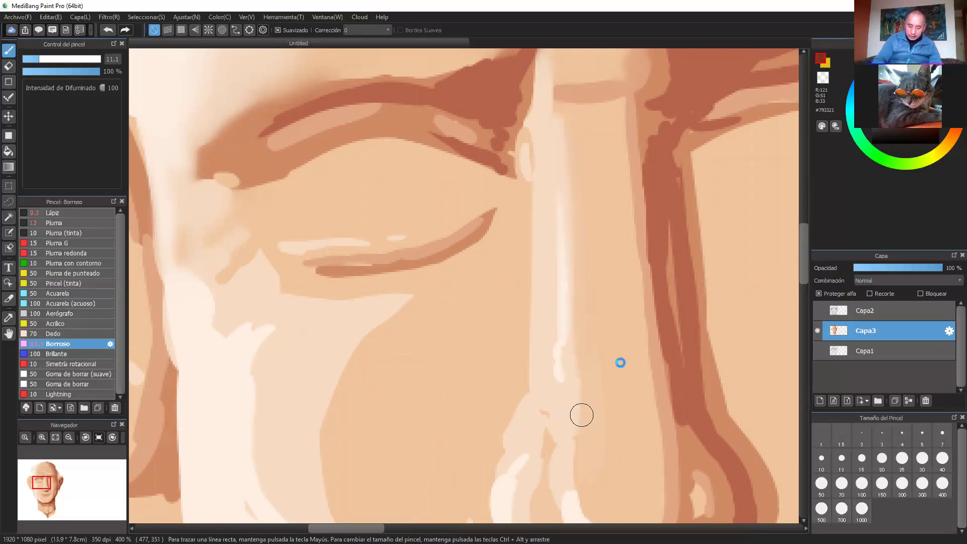
{"action": "left_click_drag", "start_coordinate": [626, 376], "coordinate": [597, 242]}
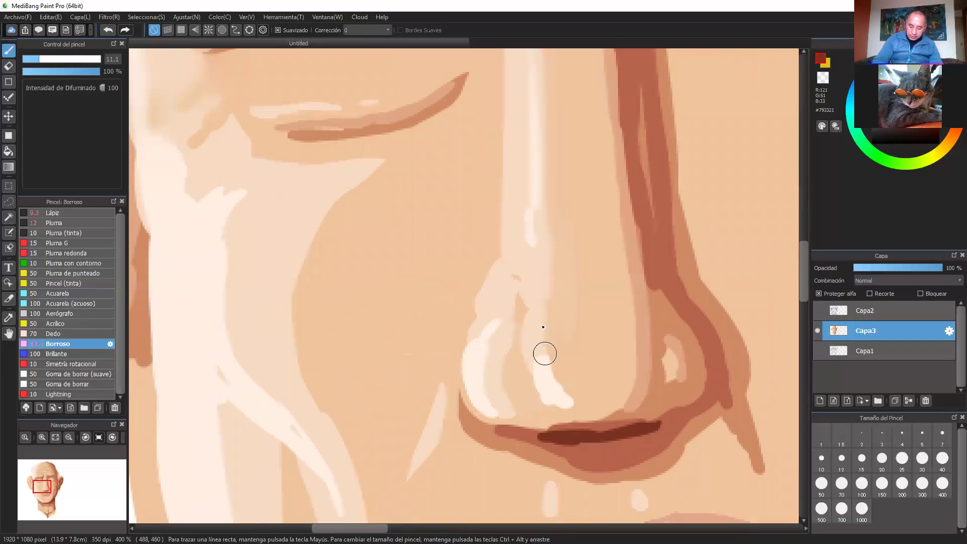
{"action": "left_click", "coordinate": [48, 59]}
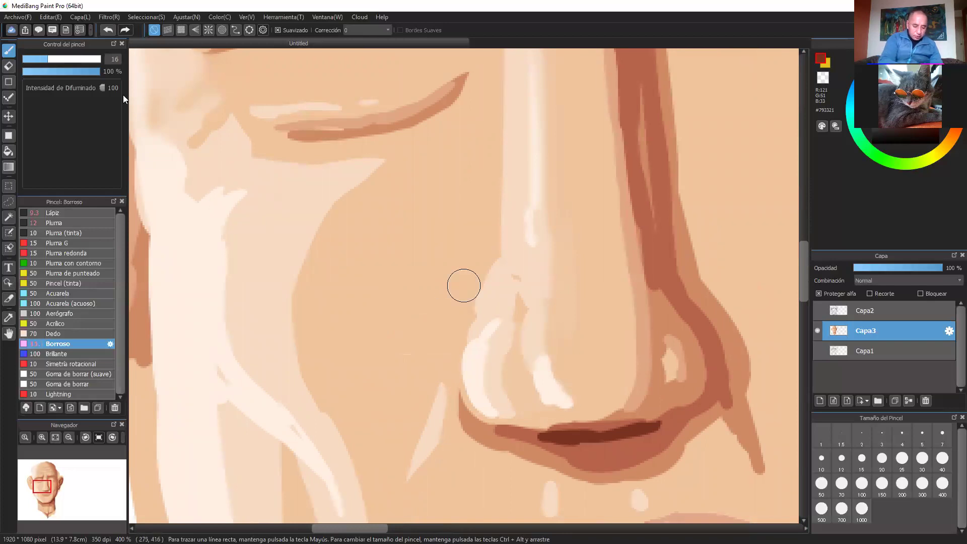
{"action": "mouse_move", "coordinate": [558, 387]}
{"action": "left_mouse_down"}
{"action": "mouse_move", "coordinate": [570, 407]}
{"action": "mouse_move", "coordinate": [568, 333]}
{"action": "mouse_move", "coordinate": [542, 349]}
{"action": "mouse_move", "coordinate": [547, 386]}
{"action": "mouse_move", "coordinate": [575, 331]}
{"action": "mouse_move", "coordinate": [559, 373]}
{"action": "mouse_move", "coordinate": [545, 341]}
{"action": "mouse_move", "coordinate": [580, 341]}
{"action": "mouse_move", "coordinate": [555, 364]}
{"action": "mouse_move", "coordinate": [577, 347]}
{"action": "mouse_move", "coordinate": [545, 393]}
{"action": "mouse_move", "coordinate": [577, 393]}
{"action": "mouse_move", "coordinate": [540, 281]}
{"action": "mouse_move", "coordinate": [521, 325]}
{"action": "mouse_move", "coordinate": [519, 294]}
{"action": "mouse_move", "coordinate": [501, 387]}
{"action": "mouse_move", "coordinate": [518, 411]}
{"action": "mouse_move", "coordinate": [474, 357]}
{"action": "left_mouse_up"}
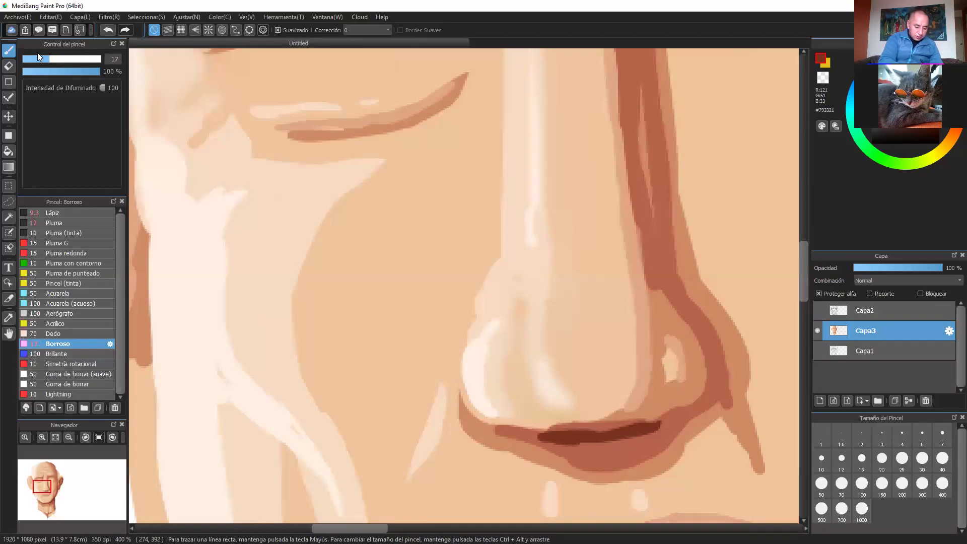
Soften the highlights on the lit nostril wing and nose tip with blur brush sizes 9.9, 18 and 12.6.
{"action": "left_click_drag", "start_coordinate": [43, 59], "coordinate": [31, 59]}
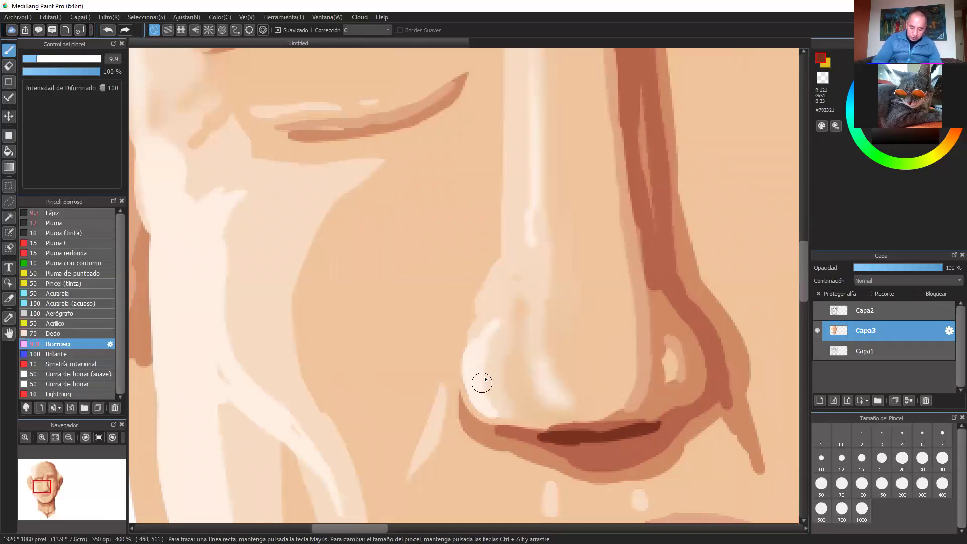
{"action": "left_click_drag", "start_coordinate": [54, 59], "coordinate": [51, 59]}
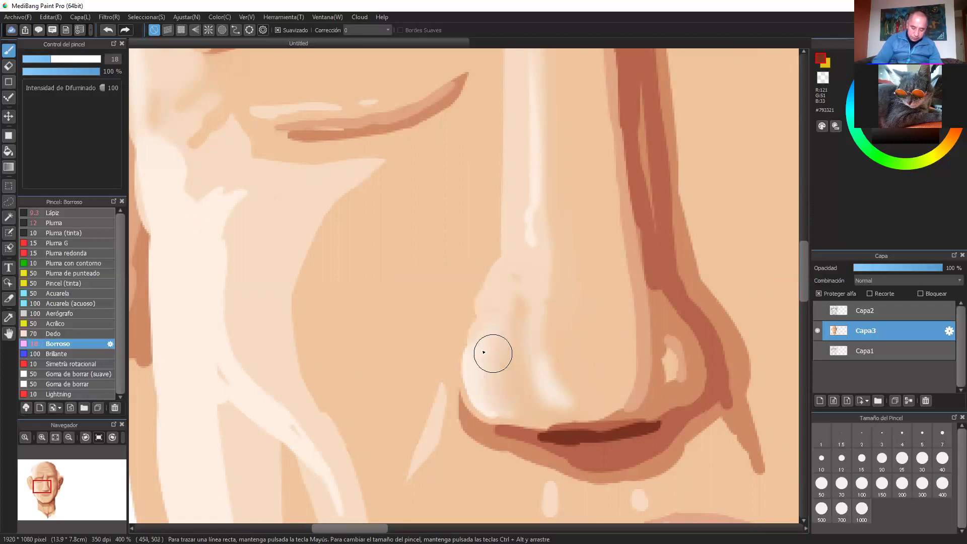
{"action": "left_click_drag", "start_coordinate": [36, 58], "coordinate": [31, 57]}
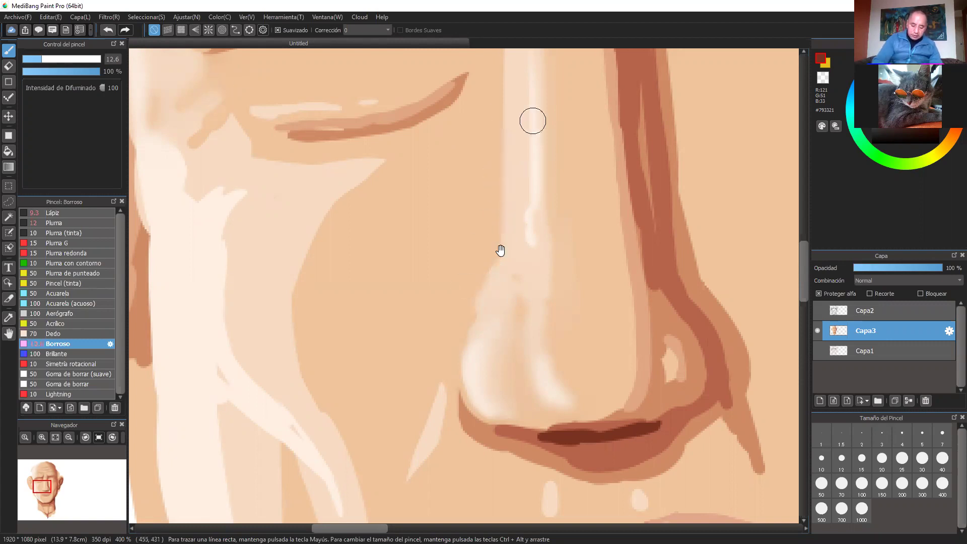
Blend the nose bridge highlight and the lit side of the nose into the cheek, enlarging the blur brush to 18 and 43.
{"action": "scroll", "coordinate": [496, 250], "scroll_direction": "up", "scroll_amount": 3}
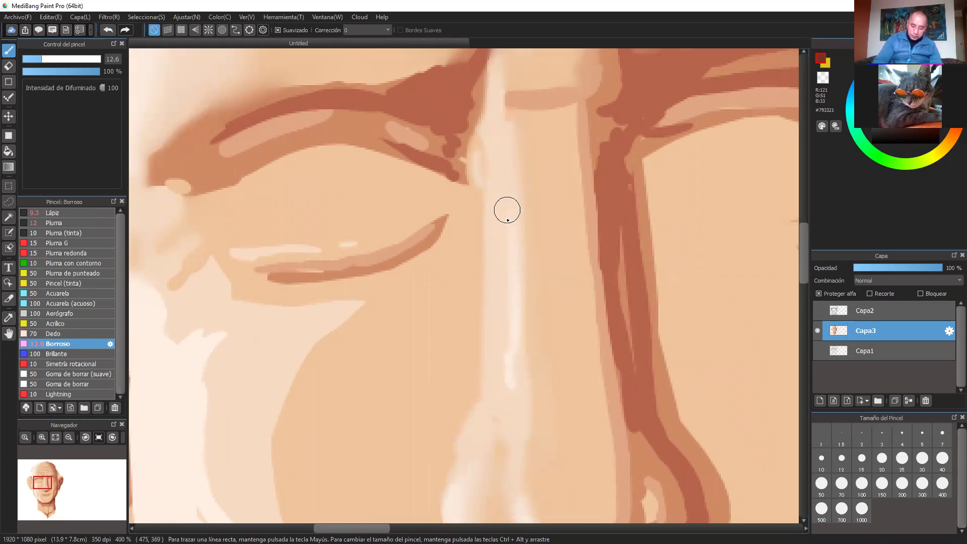
{"action": "scroll", "coordinate": [526, 371], "scroll_direction": "down", "scroll_amount": 3}
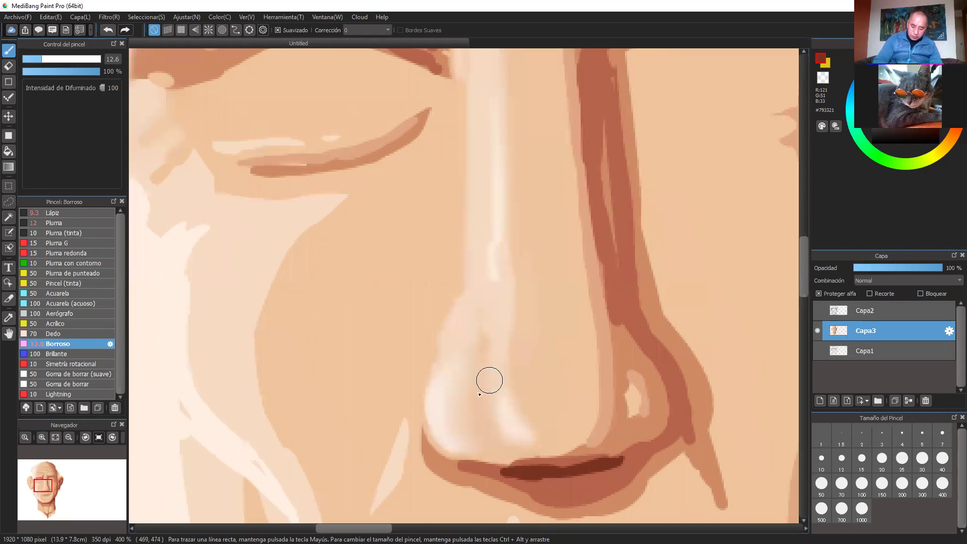
{"action": "scroll", "coordinate": [475, 307], "scroll_direction": "down", "scroll_amount": 4}
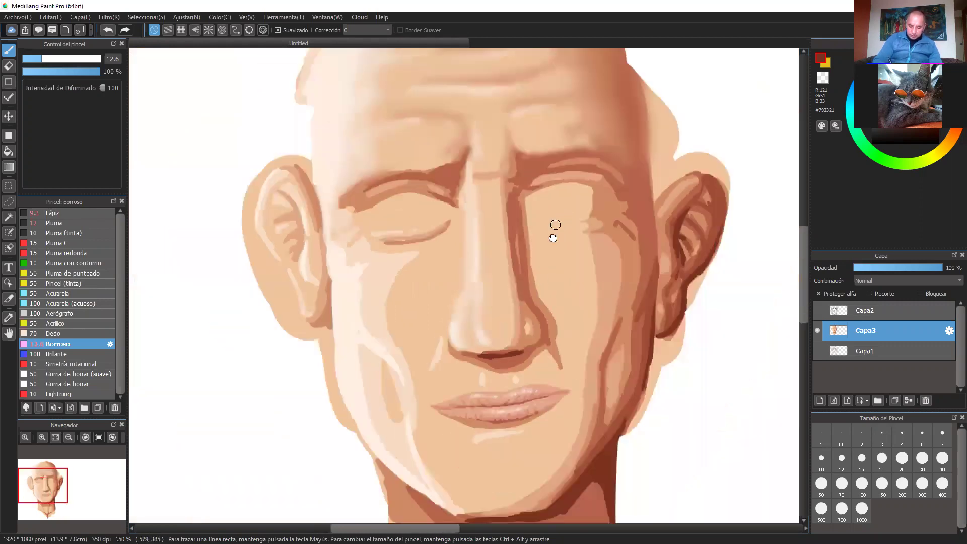
{"action": "scroll", "coordinate": [482, 289], "scroll_direction": "up", "scroll_amount": 4}
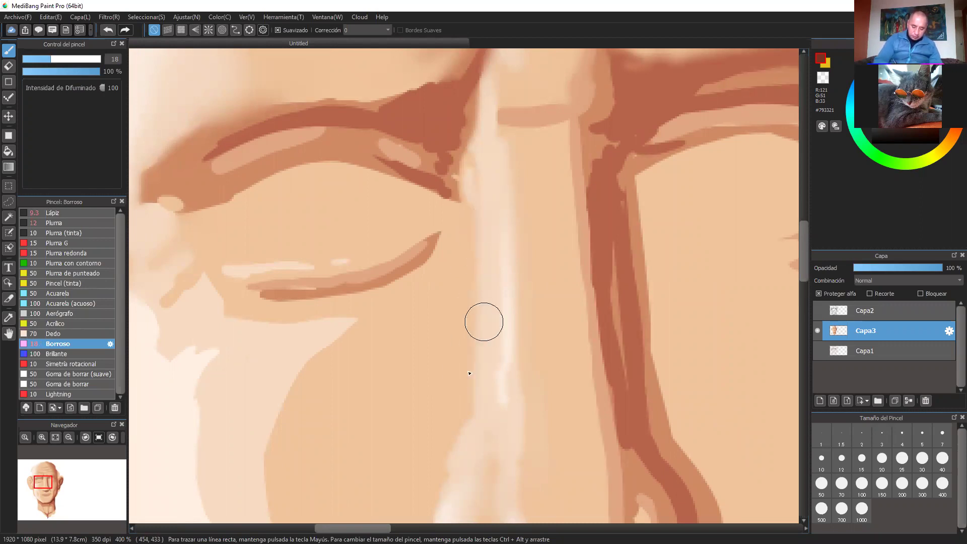
{"action": "left_click", "coordinate": [76, 59]}
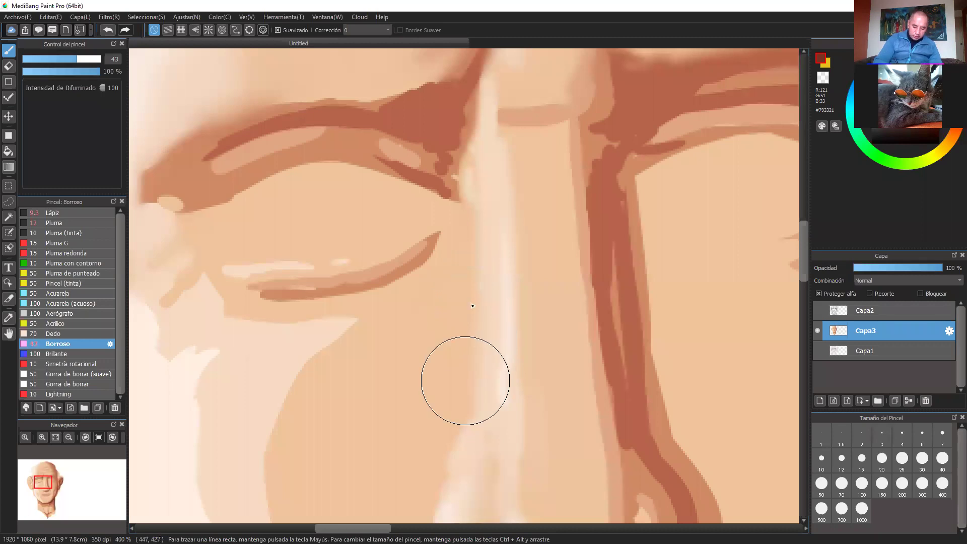
{"action": "scroll", "coordinate": [498, 238], "scroll_direction": "down", "scroll_amount": 5}
{"action": "scroll", "coordinate": [500, 239], "scroll_direction": "up", "scroll_amount": 1}
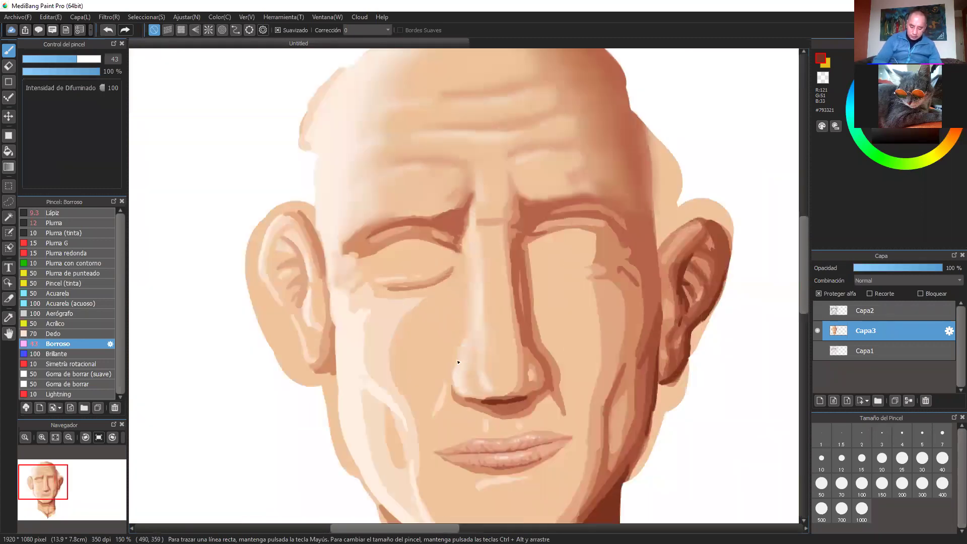
Blend the light tones of the lit cheek below the eye with the blur brush at size 58.
{"action": "mouse_move", "coordinate": [457, 339]}
{"action": "left_mouse_down"}
{"action": "mouse_move", "coordinate": [418, 334]}
{"action": "mouse_move", "coordinate": [391, 344]}
{"action": "mouse_move", "coordinate": [398, 380]}
{"action": "mouse_move", "coordinate": [354, 305]}
{"action": "mouse_move", "coordinate": [399, 364]}
{"action": "mouse_move", "coordinate": [398, 342]}
{"action": "mouse_move", "coordinate": [424, 306]}
{"action": "mouse_move", "coordinate": [400, 368]}
{"action": "mouse_move", "coordinate": [408, 401]}
{"action": "mouse_move", "coordinate": [392, 331]}
{"action": "mouse_move", "coordinate": [464, 285]}
{"action": "mouse_move", "coordinate": [353, 298]}
{"action": "mouse_move", "coordinate": [370, 356]}
{"action": "mouse_move", "coordinate": [369, 314]}
{"action": "mouse_move", "coordinate": [376, 325]}
{"action": "mouse_move", "coordinate": [352, 316]}
{"action": "left_mouse_up"}
{"action": "left_click", "coordinate": [88, 59]}
{"action": "key", "text": "ctrl+minus"}
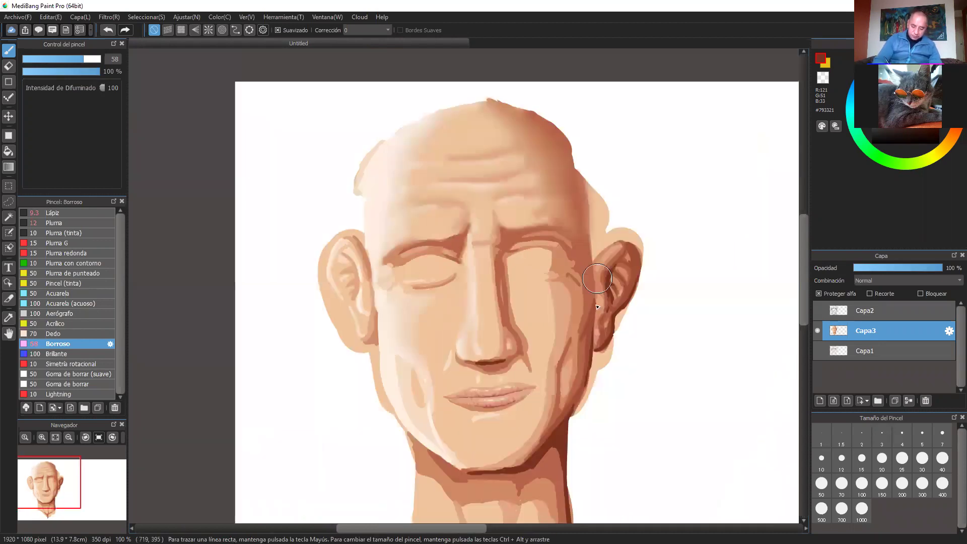
{"action": "left_click_drag", "start_coordinate": [554, 372], "coordinate": [550, 284]}
{"action": "scroll", "coordinate": [553, 286], "scroll_direction": "up", "scroll_amount": 1}
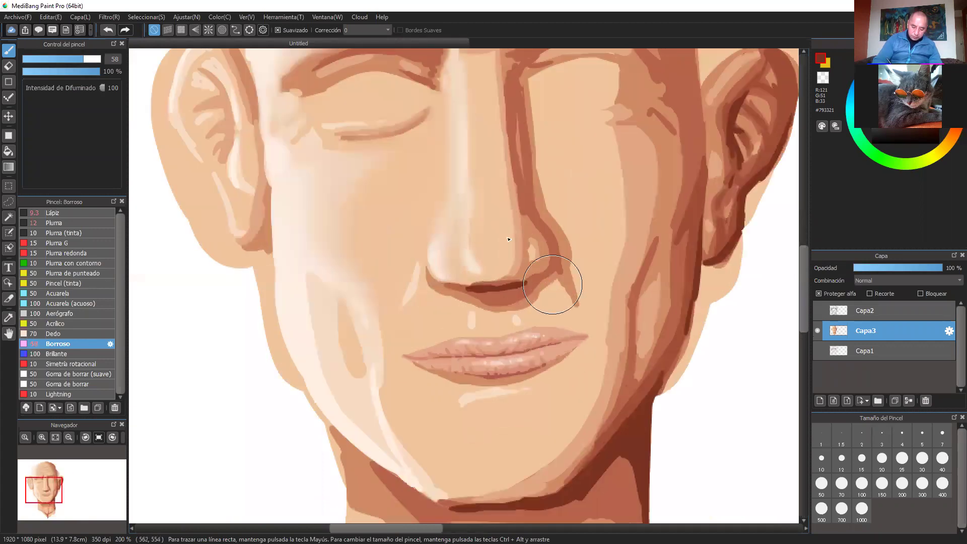
Soften the edges of the lit cheek's hollow and the highlight beside it, reducing the blur brush to 15.
{"action": "key", "text": "ctrl+plus"}
{"action": "key", "text": "ctrl+plus"}
{"action": "left_click_drag", "start_coordinate": [258, 163], "coordinate": [571, 379]}
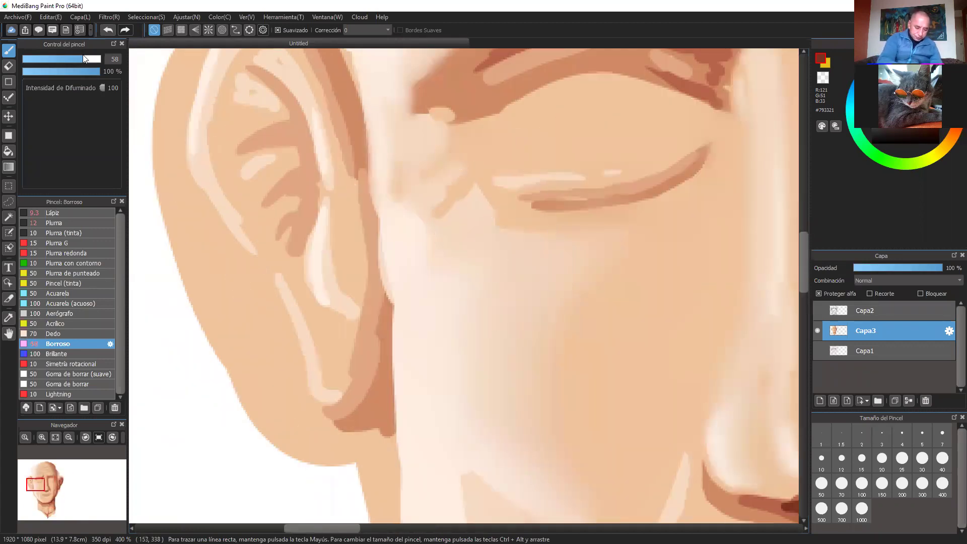
{"action": "left_click_drag", "start_coordinate": [559, 336], "coordinate": [514, 135]}
{"action": "mouse_move", "coordinate": [427, 277]}
{"action": "left_mouse_down"}
{"action": "mouse_move", "coordinate": [452, 350]}
{"action": "mouse_move", "coordinate": [406, 199]}
{"action": "left_mouse_up"}
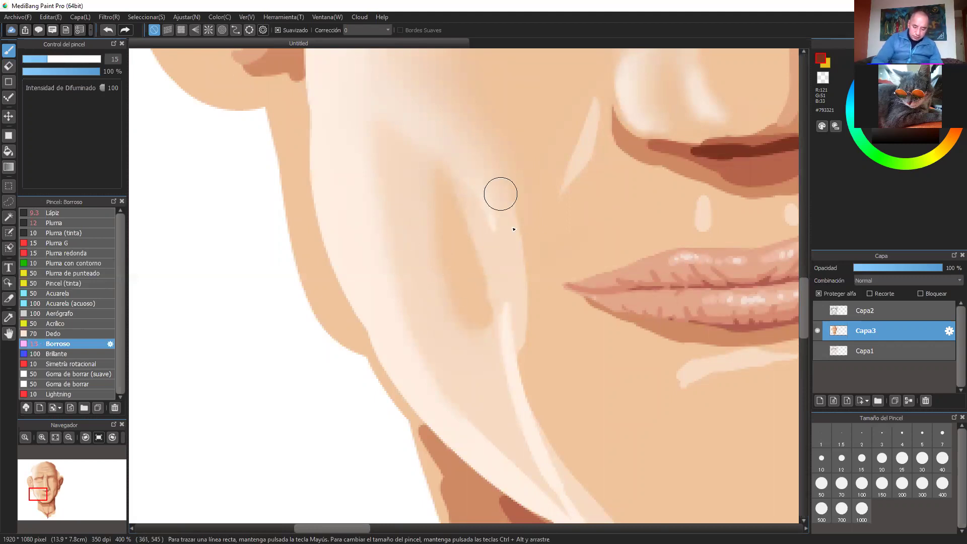
Soften the highlight running down the lit cheek to the jawline and chin with the blur brush at size 23.
{"action": "left_click", "coordinate": [58, 59]}
{"action": "left_click_drag", "start_coordinate": [510, 307], "coordinate": [533, 417]}
{"action": "mouse_move", "coordinate": [594, 417]}
{"action": "left_mouse_down"}
{"action": "mouse_move", "coordinate": [498, 222]}
{"action": "mouse_move", "coordinate": [488, 219]}
{"action": "left_mouse_up"}
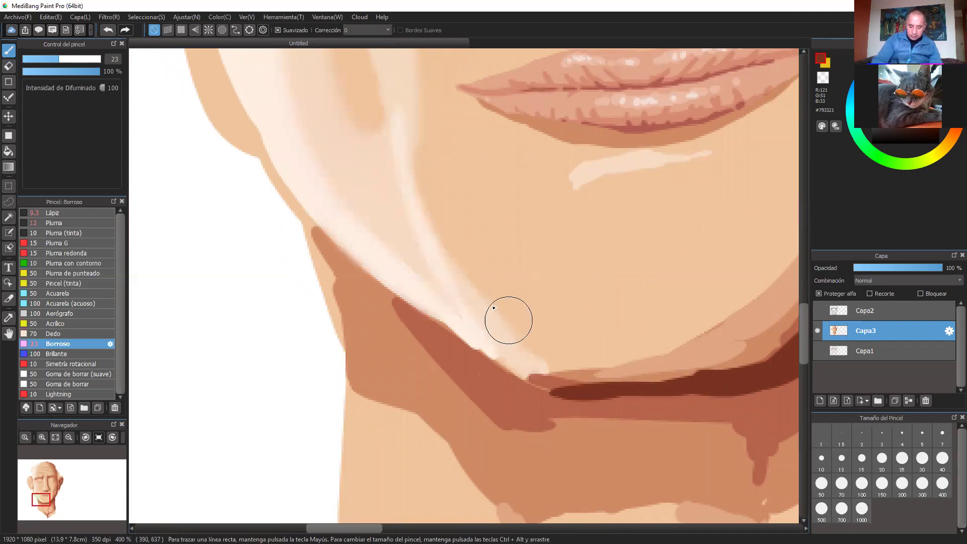
{"action": "scroll", "coordinate": [589, 212], "scroll_direction": "down", "scroll_amount": 4}
{"action": "scroll", "coordinate": [585, 209], "scroll_direction": "up", "scroll_amount": 2}
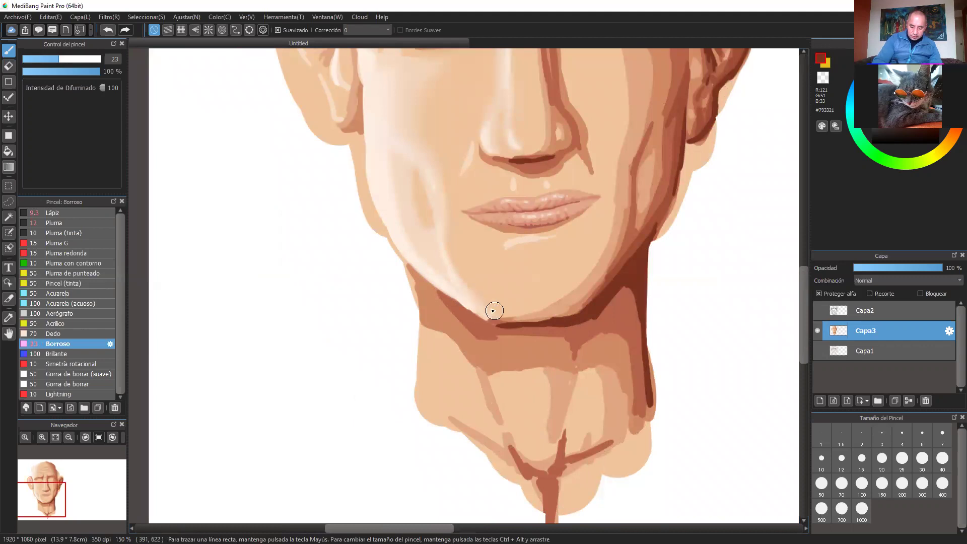
Blend the shadow edge of the chin and the inner edge of the shaded cheek with the blur brush at size 44.
{"action": "left_click_drag", "start_coordinate": [544, 354], "coordinate": [474, 439]}
{"action": "left_click", "coordinate": [77, 59]}
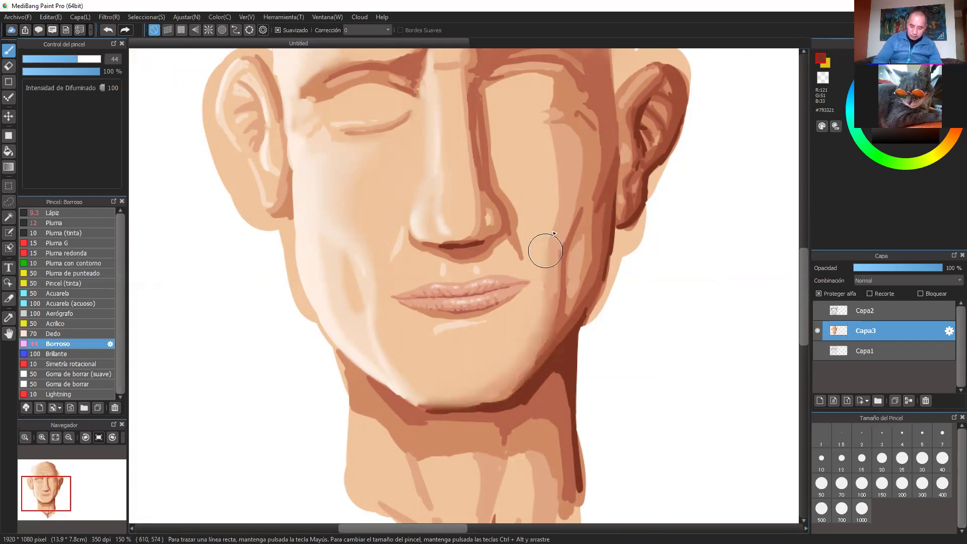
{"action": "mouse_move", "coordinate": [555, 178]}
{"action": "left_mouse_down"}
{"action": "mouse_move", "coordinate": [560, 220]}
{"action": "mouse_move", "coordinate": [543, 114]}
{"action": "left_mouse_up"}
Soften the nose's side shadow, the shaded eyebrow and the creases at the outer eye corner with the blur brush at size 17.
{"action": "left_click", "coordinate": [50, 60]}
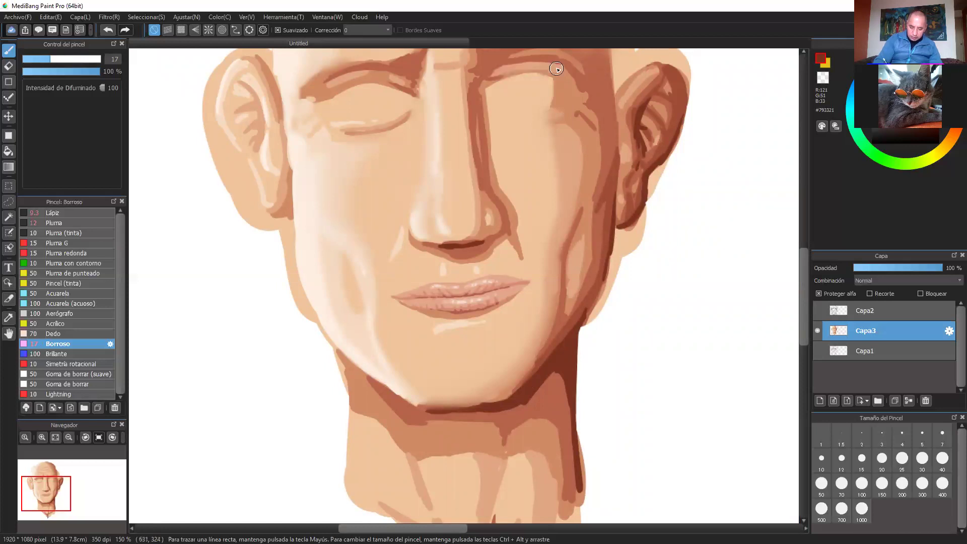
{"action": "scroll", "coordinate": [551, 183], "scroll_direction": "up", "scroll_amount": 3}
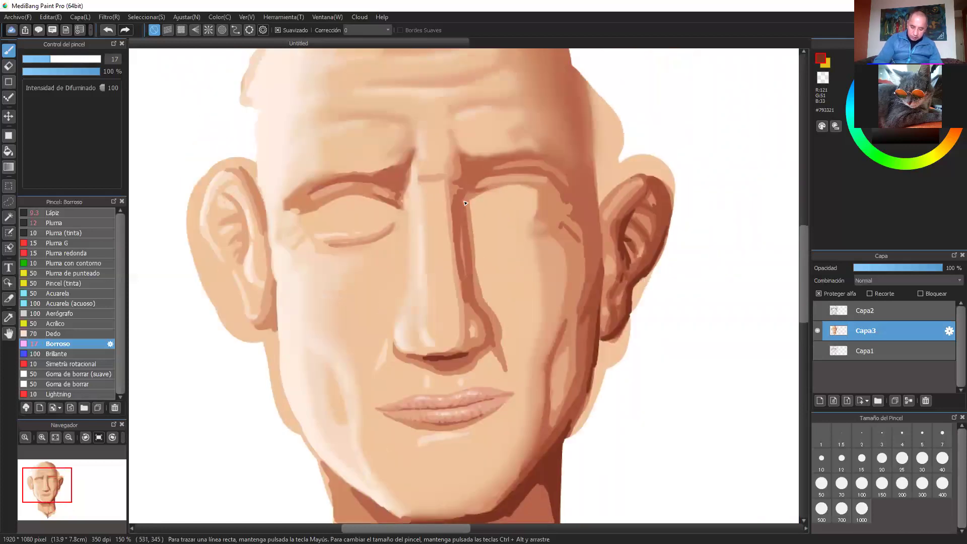
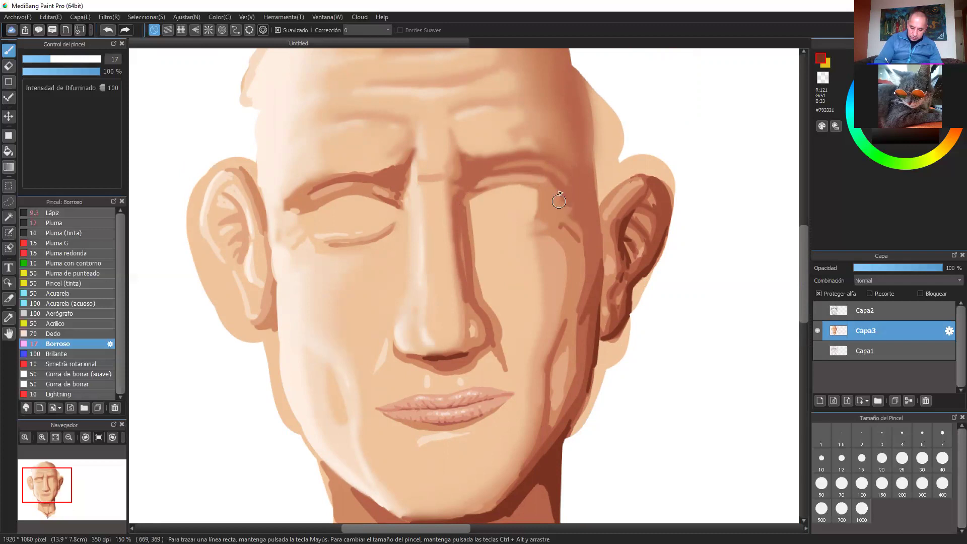
{"action": "left_click_drag", "start_coordinate": [572, 232], "coordinate": [564, 226]}
Blend the shaded cheek with the blur brush at size 55 and soften the nose's shadow edge and nostril fold at sizes 10.5 and 15.
{"action": "mouse_move", "coordinate": [491, 203]}
{"action": "left_mouse_down"}
{"action": "mouse_move", "coordinate": [564, 306]}
{"action": "mouse_move", "coordinate": [540, 262]}
{"action": "mouse_move", "coordinate": [536, 302]}
{"action": "mouse_move", "coordinate": [566, 263]}
{"action": "mouse_move", "coordinate": [546, 312]}
{"action": "mouse_move", "coordinate": [528, 432]}
{"action": "left_mouse_up"}
{"action": "left_click_drag", "start_coordinate": [537, 315], "coordinate": [543, 337]}
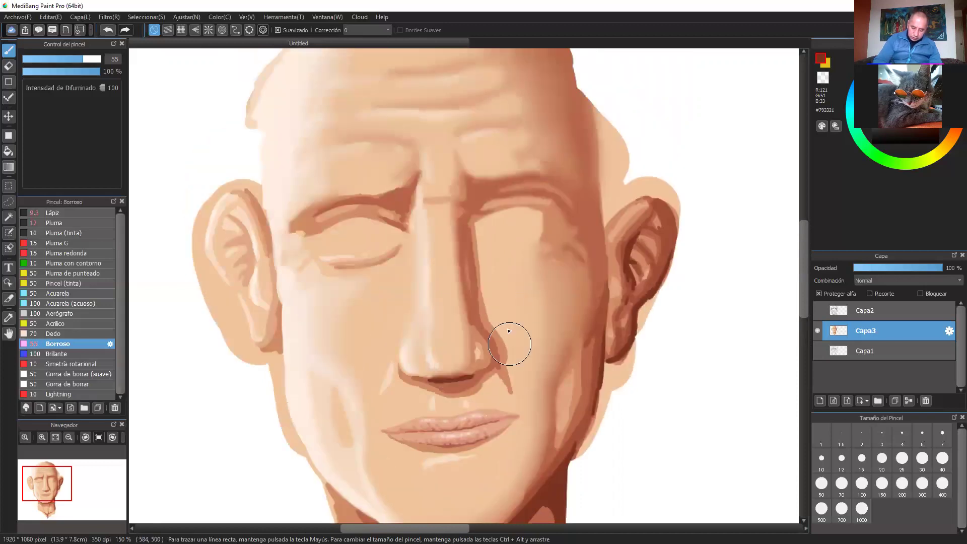
{"action": "left_click_drag", "start_coordinate": [78, 59], "coordinate": [37, 58]}
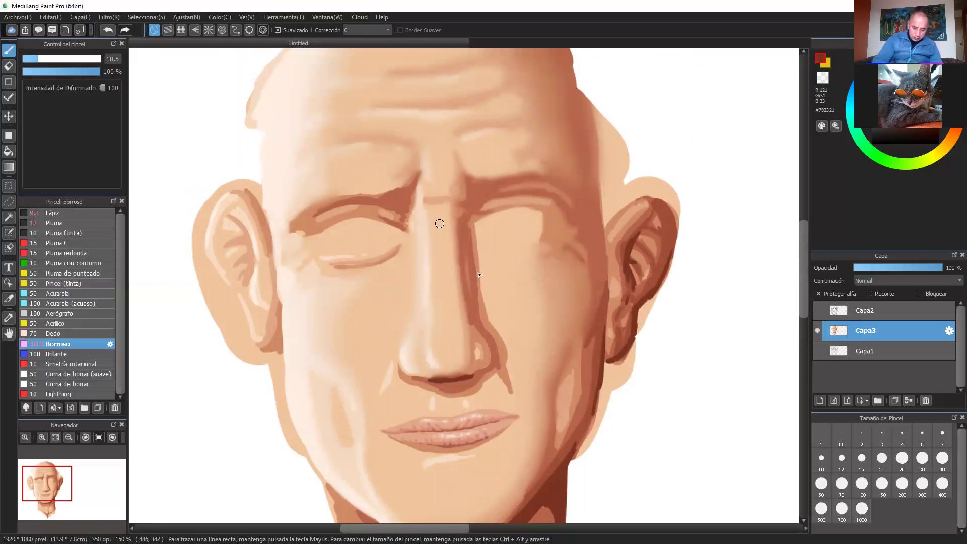
{"action": "left_click", "coordinate": [46, 59]}
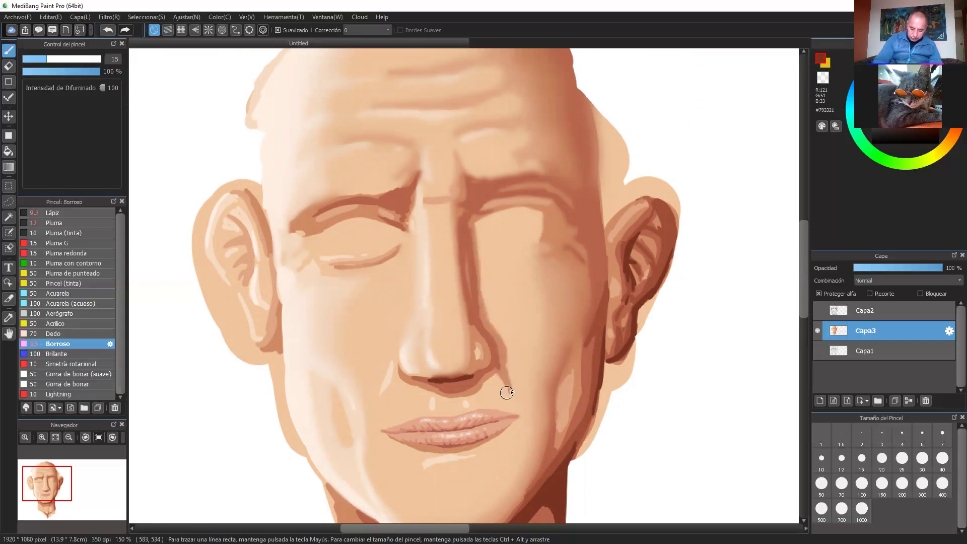
Blend the fold beside the shaded nostril and the shadow under the nose with the blur brush at sizes 37, 11.4 and 18.
{"action": "left_click", "coordinate": [72, 59]}
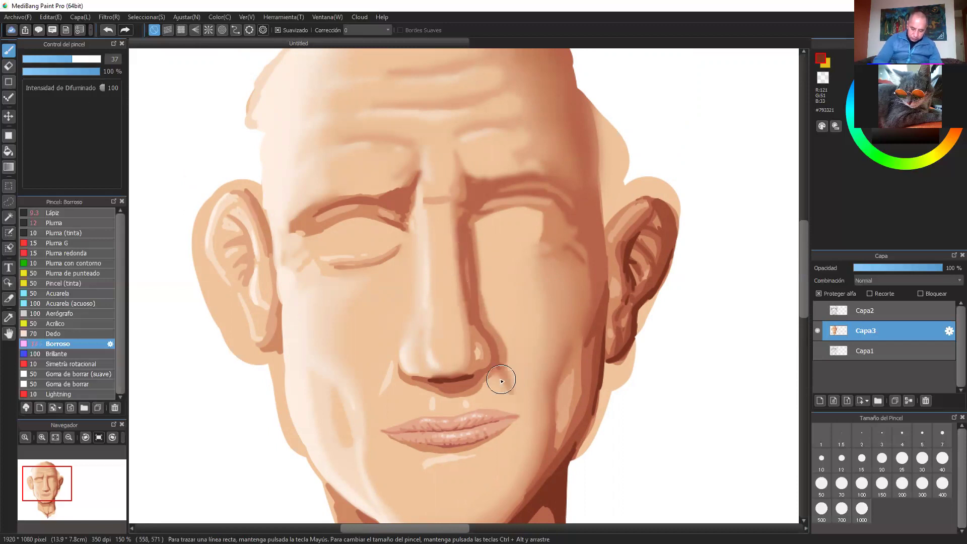
{"action": "left_click", "coordinate": [49, 59]}
{"action": "left_click", "coordinate": [40, 59]}
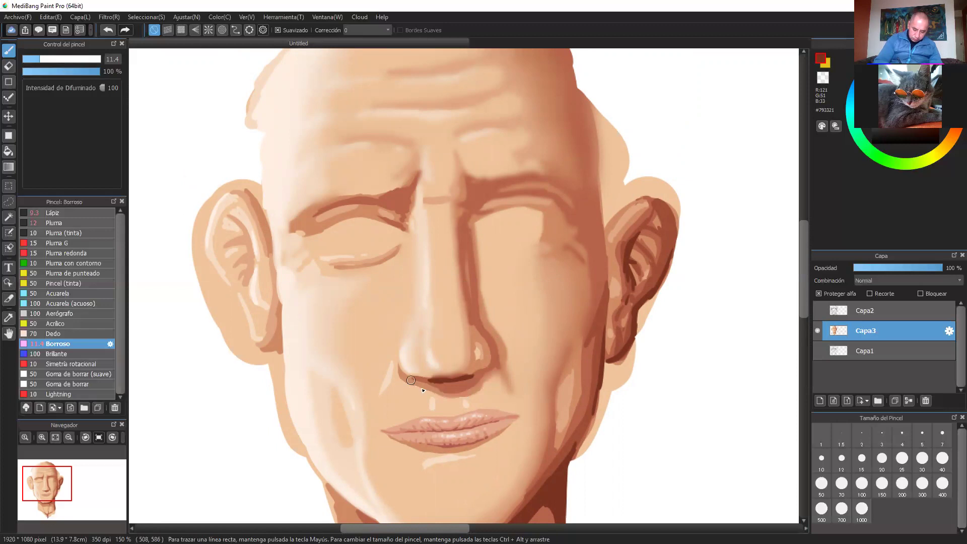
{"action": "left_click", "coordinate": [50, 59]}
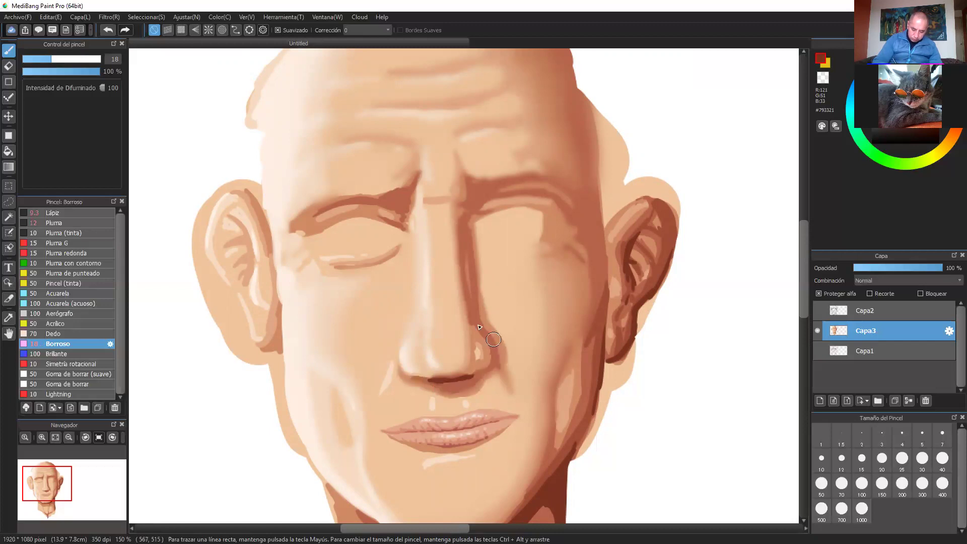
{"action": "left_click", "coordinate": [35, 59]}
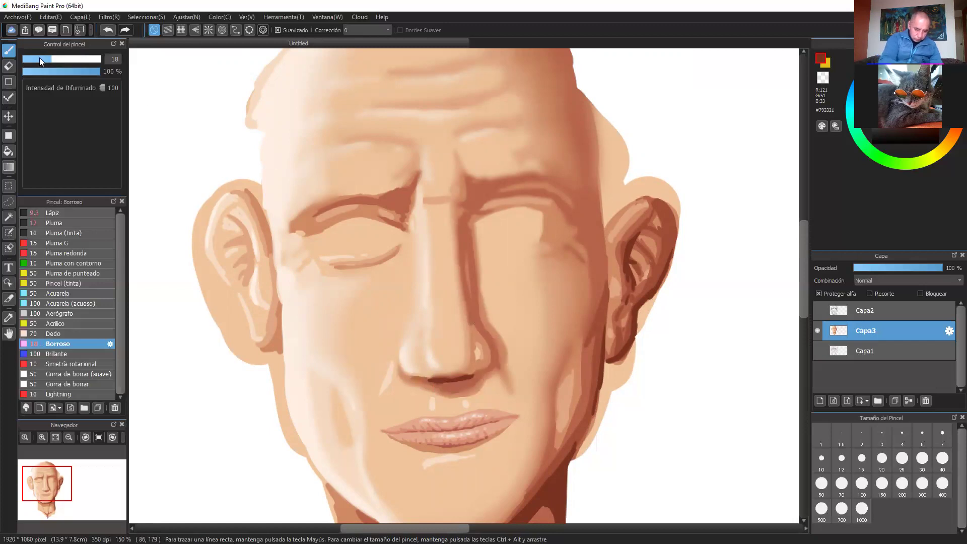
Soften the small highlight on the shaded nostril and its surrounding tones with the blur brush at sizes 7.4 and 14.5.
{"action": "key", "text": "ctrl+plus"}
{"action": "key", "text": "ctrl+plus"}
{"action": "key", "text": "ctrl+plus"}
{"action": "left_click_drag", "start_coordinate": [568, 406], "coordinate": [555, 264]}
{"action": "left_click", "coordinate": [33, 59]}
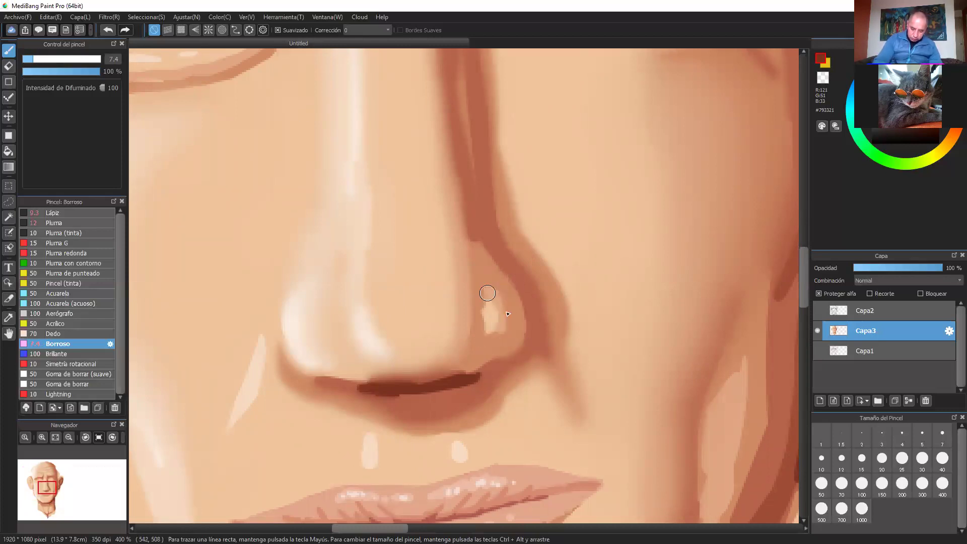
{"action": "left_click", "coordinate": [44, 59]}
{"action": "mouse_move", "coordinate": [494, 319]}
{"action": "left_mouse_down"}
{"action": "mouse_move", "coordinate": [492, 295]}
{"action": "mouse_move", "coordinate": [478, 308]}
{"action": "mouse_move", "coordinate": [493, 343]}
{"action": "mouse_move", "coordinate": [492, 303]}
{"action": "mouse_move", "coordinate": [468, 252]}
{"action": "left_mouse_up"}
Smooth the shadow along the side of the nose up to the brow with the blur brush at sizes 14.5 and 27.
{"action": "scroll", "coordinate": [473, 242], "scroll_direction": "up", "scroll_amount": 3}
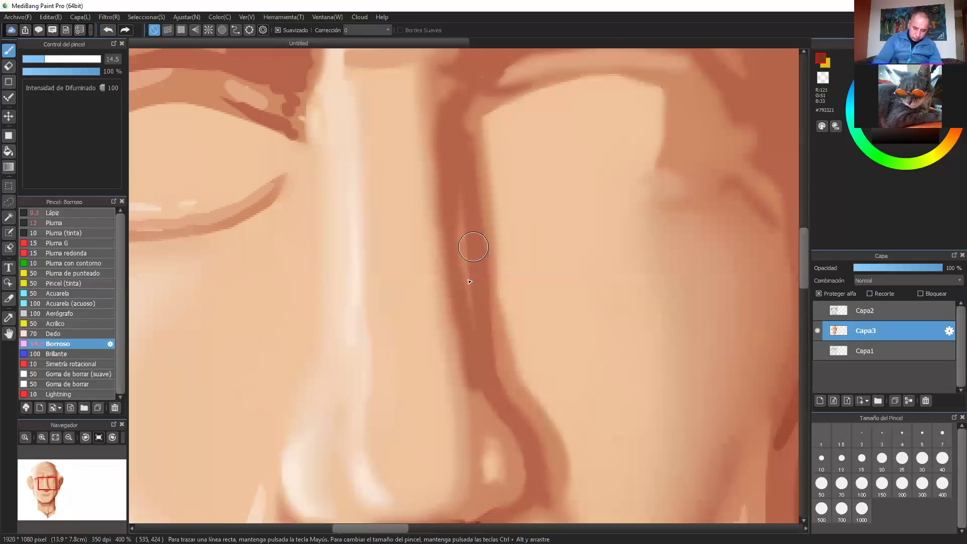
{"action": "left_click_drag", "start_coordinate": [463, 259], "coordinate": [465, 225]}
{"action": "left_click_drag", "start_coordinate": [499, 349], "coordinate": [511, 386]}
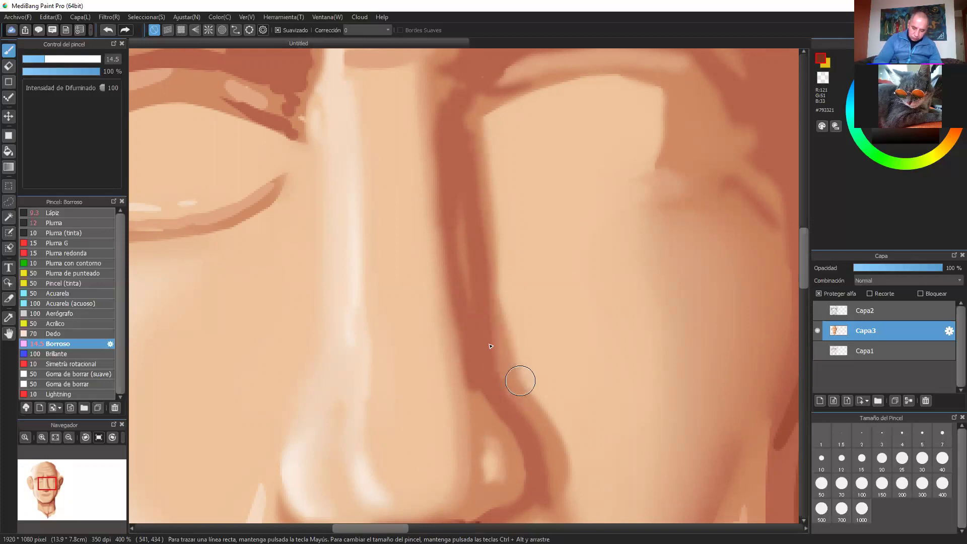
{"action": "left_click", "coordinate": [72, 62]}
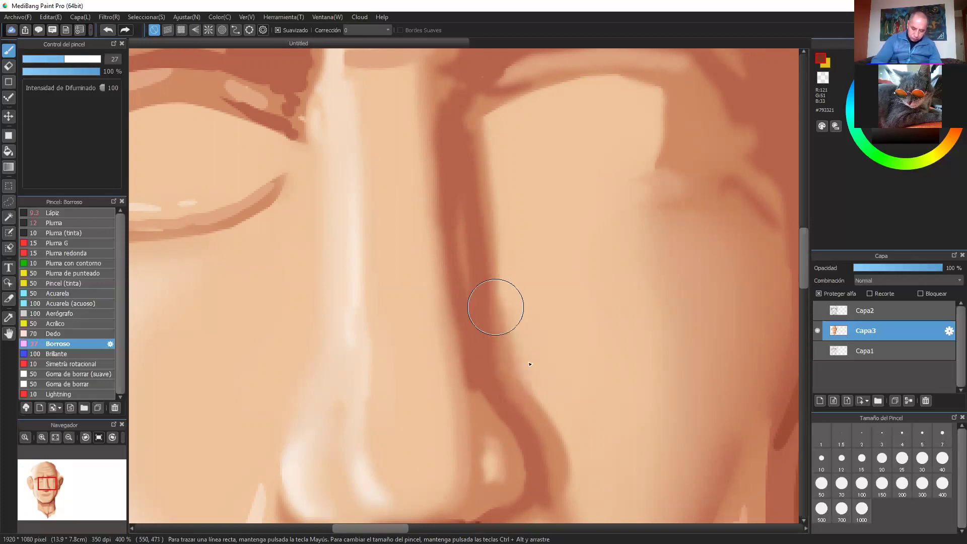
{"action": "mouse_move", "coordinate": [470, 140]}
{"action": "left_mouse_down"}
{"action": "mouse_move", "coordinate": [524, 262]}
{"action": "mouse_move", "coordinate": [494, 279]}
{"action": "mouse_move", "coordinate": [494, 202]}
{"action": "left_mouse_up"}
{"action": "scroll", "coordinate": [471, 136], "scroll_direction": "down", "scroll_amount": 8}
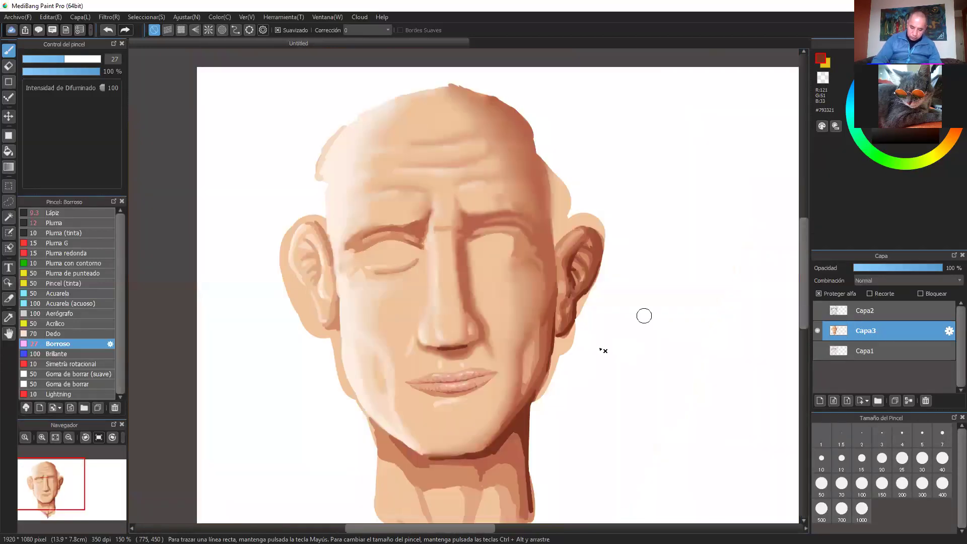
Sample the dark brown #793321 under the nose and paint the crease around the shaded nostril with the Pluma brush at size 12.
{"action": "scroll", "coordinate": [579, 310], "scroll_direction": "up", "scroll_amount": 8}
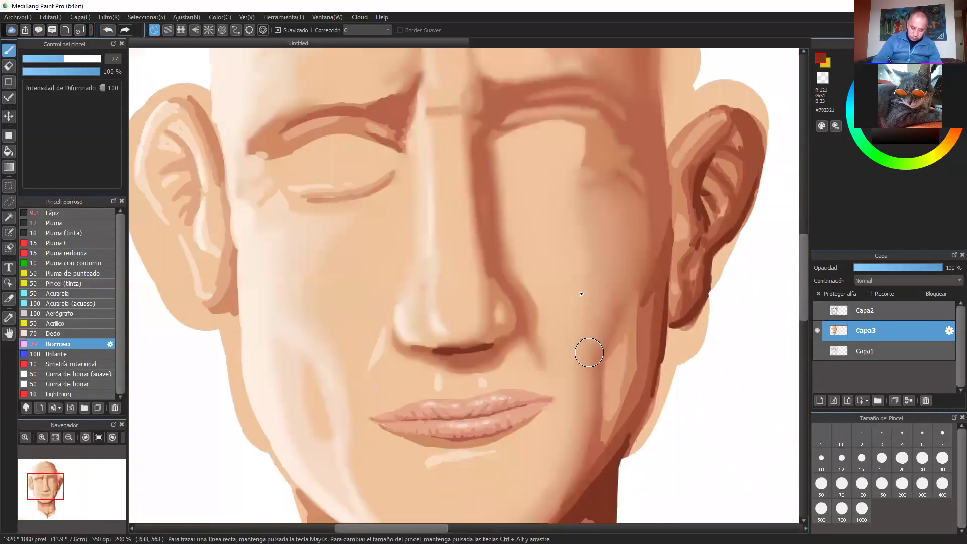
{"action": "mouse_move", "coordinate": [594, 234]}
{"action": "left_mouse_down"}
{"action": "mouse_move", "coordinate": [528, 218]}
{"action": "mouse_move", "coordinate": [562, 253]}
{"action": "mouse_move", "coordinate": [492, 285]}
{"action": "left_mouse_up"}
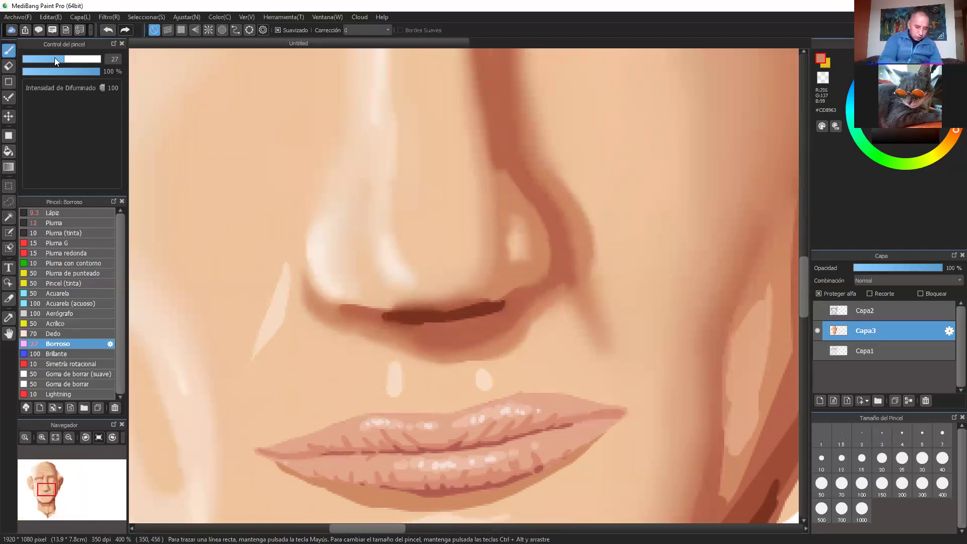
{"action": "right_click", "coordinate": [480, 309]}
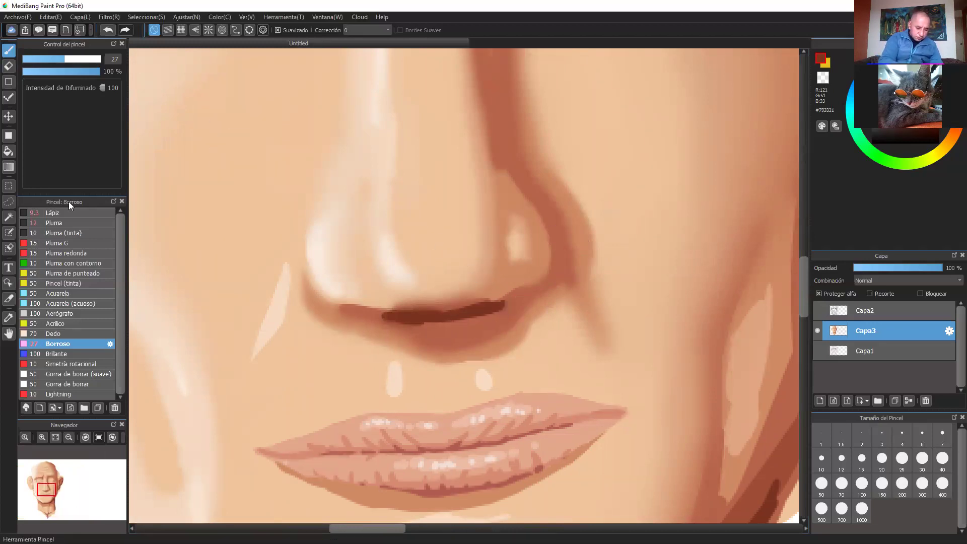
{"action": "left_click", "coordinate": [58, 223]}
{"action": "mouse_move", "coordinate": [513, 298]}
{"action": "left_mouse_down"}
{"action": "mouse_move", "coordinate": [538, 286]}
{"action": "mouse_move", "coordinate": [557, 231]}
{"action": "mouse_move", "coordinate": [559, 262]}
{"action": "mouse_move", "coordinate": [553, 224]}
{"action": "mouse_move", "coordinate": [556, 272]}
{"action": "left_mouse_up"}
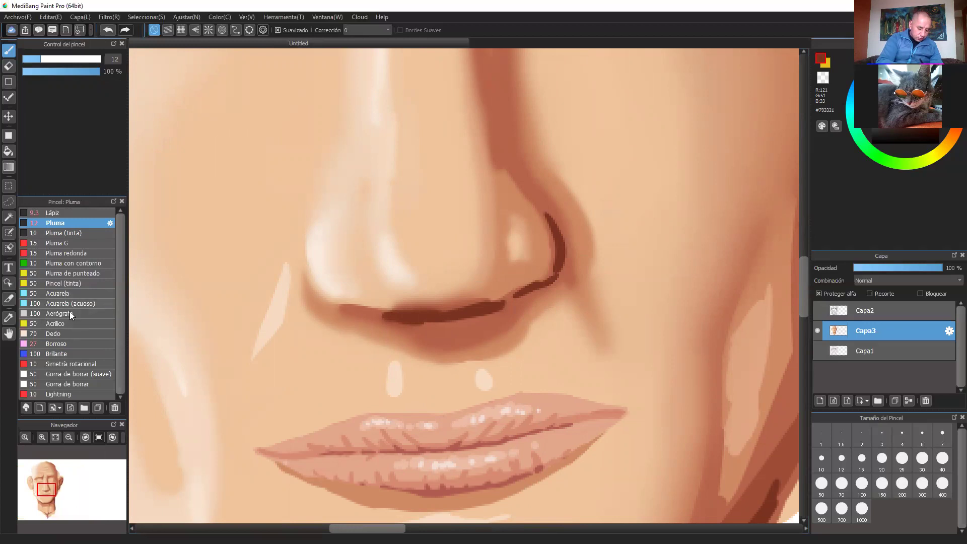
Blend the dark nostril crease and the line under the nose with the blur brush at sizes 27 and 17.
{"action": "left_click", "coordinate": [71, 343]}
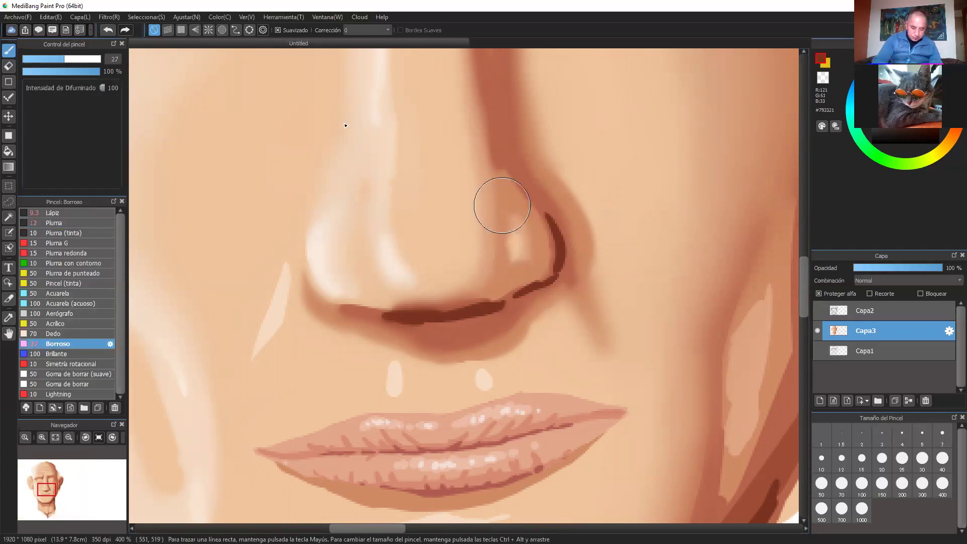
{"action": "mouse_move", "coordinate": [563, 227]}
{"action": "left_mouse_down"}
{"action": "mouse_move", "coordinate": [495, 160]}
{"action": "mouse_move", "coordinate": [534, 229]}
{"action": "mouse_move", "coordinate": [536, 267]}
{"action": "mouse_move", "coordinate": [547, 261]}
{"action": "mouse_move", "coordinate": [474, 297]}
{"action": "mouse_move", "coordinate": [578, 223]}
{"action": "mouse_move", "coordinate": [555, 216]}
{"action": "mouse_move", "coordinate": [541, 193]}
{"action": "mouse_move", "coordinate": [571, 268]}
{"action": "mouse_move", "coordinate": [565, 229]}
{"action": "mouse_move", "coordinate": [553, 277]}
{"action": "mouse_move", "coordinate": [537, 289]}
{"action": "mouse_move", "coordinate": [554, 282]}
{"action": "mouse_move", "coordinate": [532, 185]}
{"action": "mouse_move", "coordinate": [535, 299]}
{"action": "mouse_move", "coordinate": [505, 311]}
{"action": "mouse_move", "coordinate": [372, 313]}
{"action": "mouse_move", "coordinate": [462, 328]}
{"action": "mouse_move", "coordinate": [383, 314]}
{"action": "mouse_move", "coordinate": [533, 310]}
{"action": "mouse_move", "coordinate": [445, 323]}
{"action": "mouse_move", "coordinate": [373, 319]}
{"action": "mouse_move", "coordinate": [326, 301]}
{"action": "mouse_move", "coordinate": [402, 316]}
{"action": "mouse_move", "coordinate": [363, 311]}
{"action": "left_mouse_up"}
{"action": "key", "text": "ctrl+minus"}
{"action": "key", "text": "ctrl+minus"}
{"action": "key", "text": "ctrl+minus"}
{"action": "key", "text": "ctrl+minus"}
{"action": "key", "text": "ctrl+minus"}
{"action": "key", "text": "ctrl+minus"}
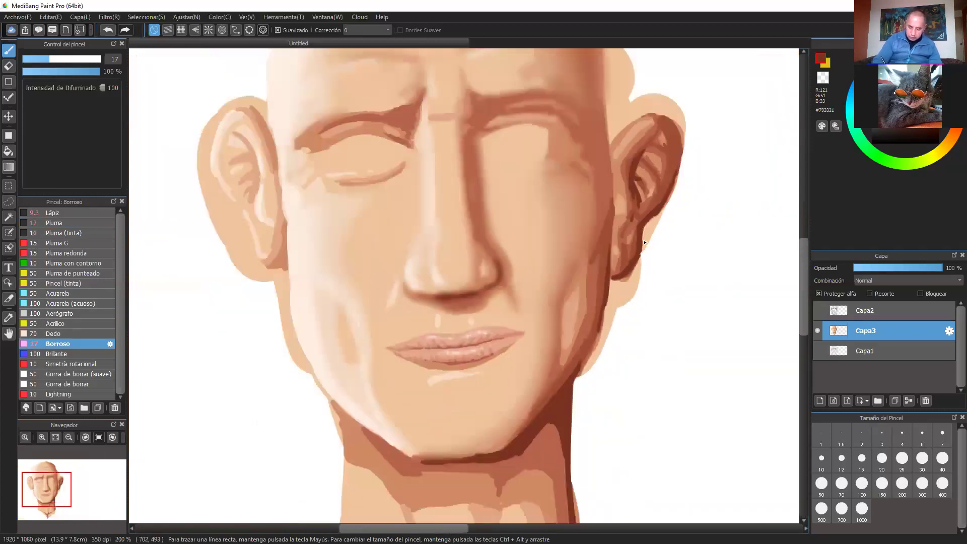
Undo the last blur under the nose and soften the dark line there again with the blur brush at size 7.7.
{"action": "key", "text": "ctrl+plus"}
{"action": "key", "text": "ctrl+plus"}
{"action": "scroll", "coordinate": [644, 242], "scroll_direction": "up", "scroll_amount": 3}
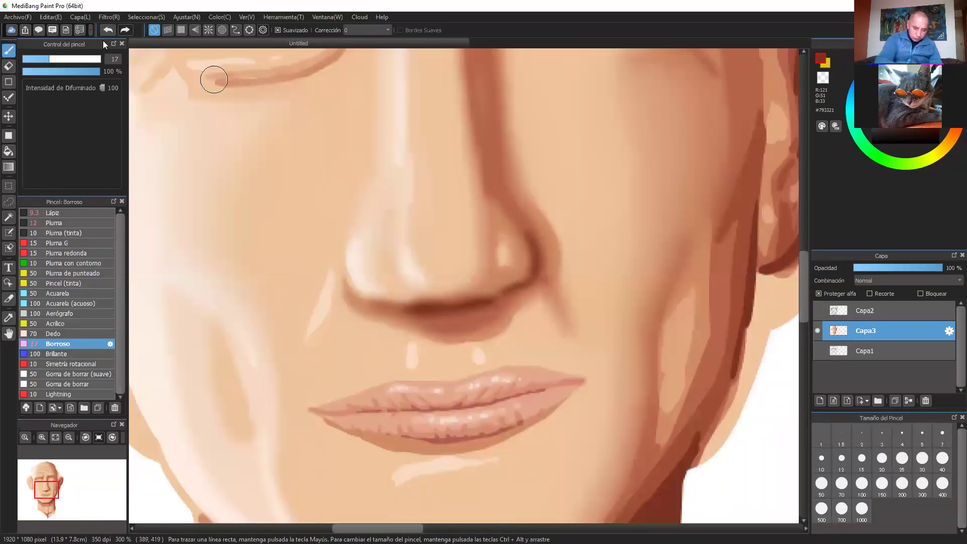
{"action": "left_click", "coordinate": [110, 29]}
{"action": "scroll", "coordinate": [302, 133], "scroll_direction": "up", "scroll_amount": 2}
{"action": "left_click_drag", "start_coordinate": [367, 329], "coordinate": [279, 323]}
{"action": "left_click_drag", "start_coordinate": [396, 345], "coordinate": [313, 331]}
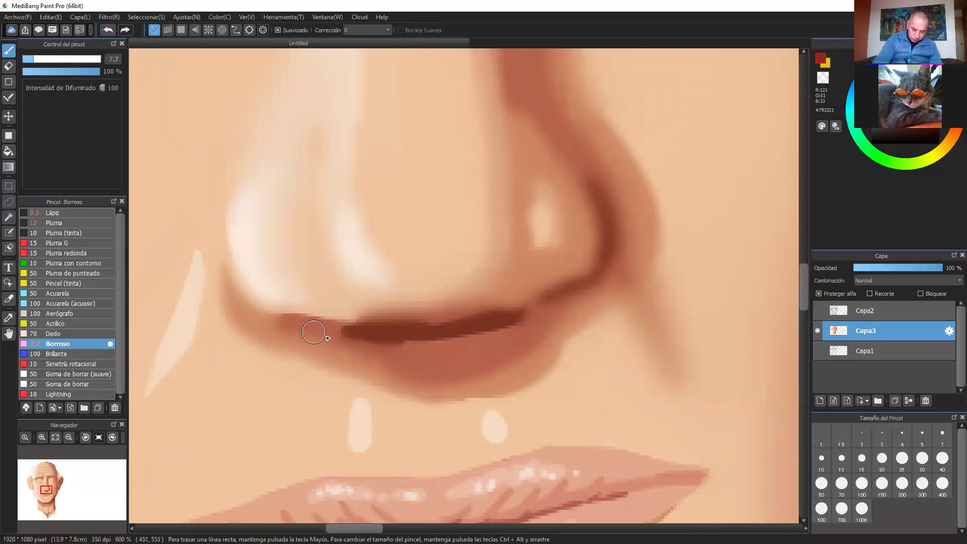
{"action": "left_click_drag", "start_coordinate": [503, 330], "coordinate": [393, 345]}
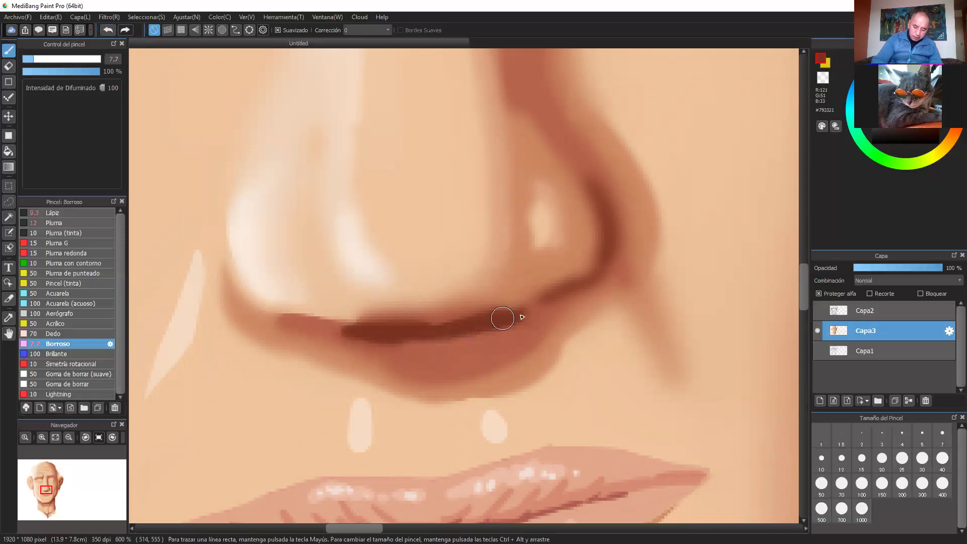
Paint #AA5B43 along the top of the dark line under the nose and #BA7252 along the shaded nostril's lower edge with Pluma, size 12.
{"action": "right_click", "coordinate": [431, 266]}
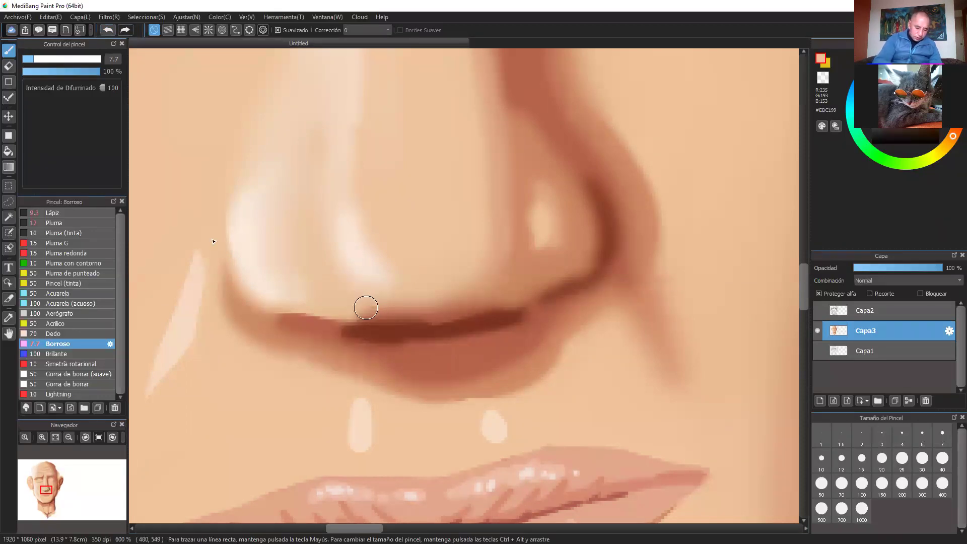
{"action": "left_click", "coordinate": [63, 222]}
{"action": "right_click", "coordinate": [478, 304]}
{"action": "mouse_move", "coordinate": [358, 311]}
{"action": "left_mouse_down"}
{"action": "mouse_move", "coordinate": [382, 316]}
{"action": "mouse_move", "coordinate": [356, 309]}
{"action": "left_mouse_up"}
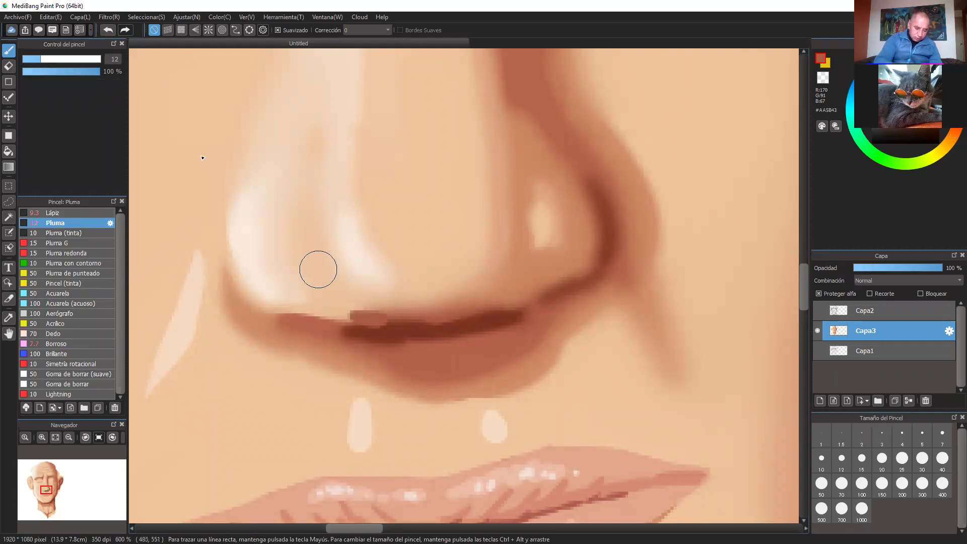
{"action": "left_click", "coordinate": [110, 28]}
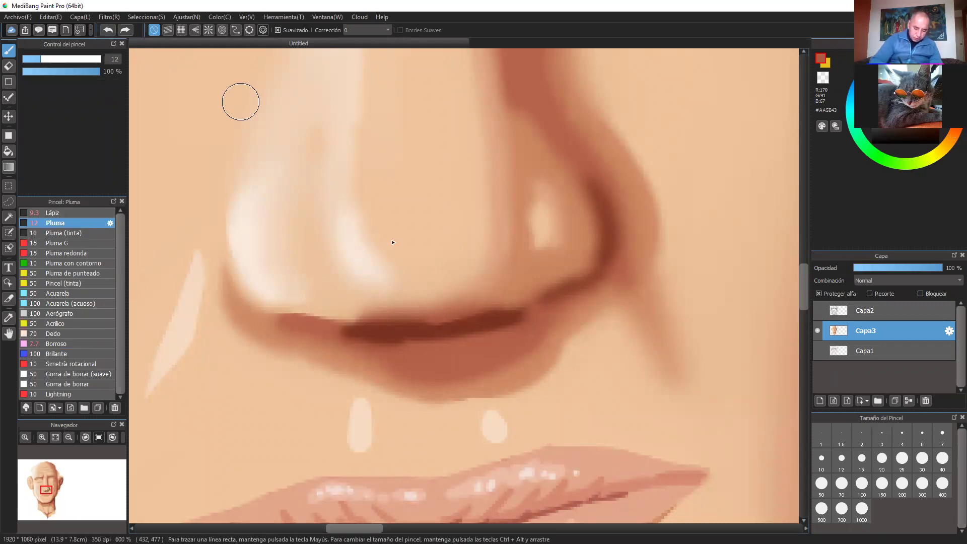
{"action": "mouse_move", "coordinate": [381, 319]}
{"action": "left_mouse_down"}
{"action": "mouse_move", "coordinate": [479, 317]}
{"action": "mouse_move", "coordinate": [524, 302]}
{"action": "left_mouse_up"}
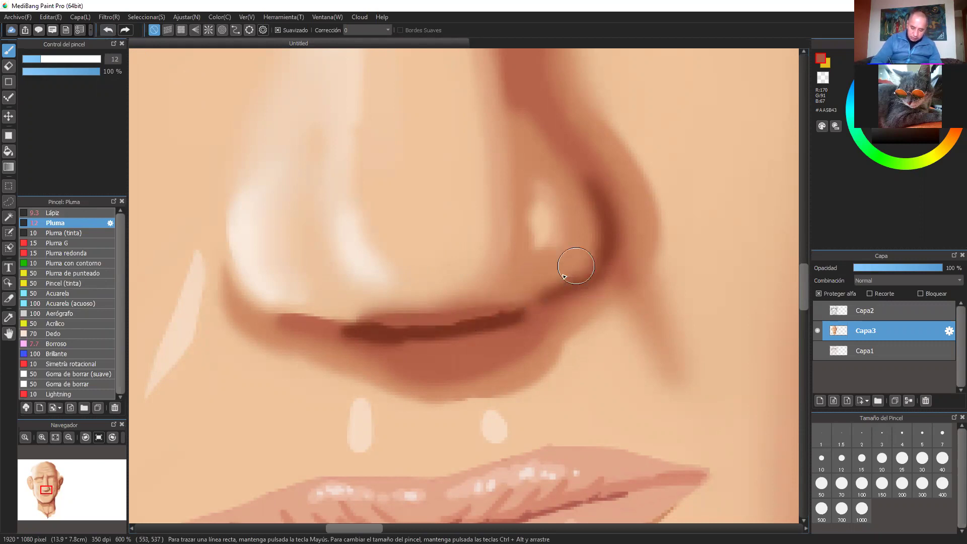
{"action": "right_click", "coordinate": [536, 296]}
{"action": "left_click_drag", "start_coordinate": [540, 296], "coordinate": [592, 250]}
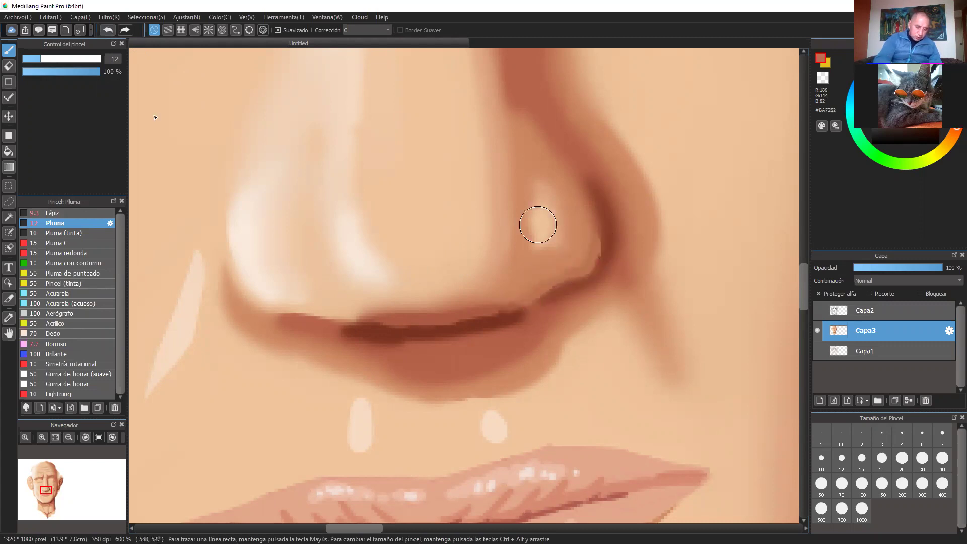
Blend the new tones along the nose's lower edge with the blur brush at sizes 5.3 and 10.2.
{"action": "left_click", "coordinate": [77, 343]}
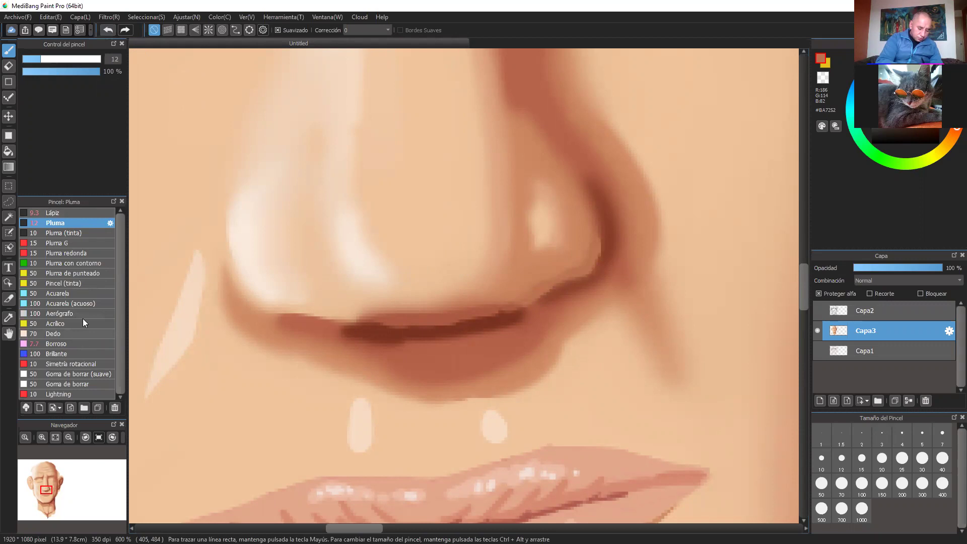
{"action": "left_click", "coordinate": [28, 59]}
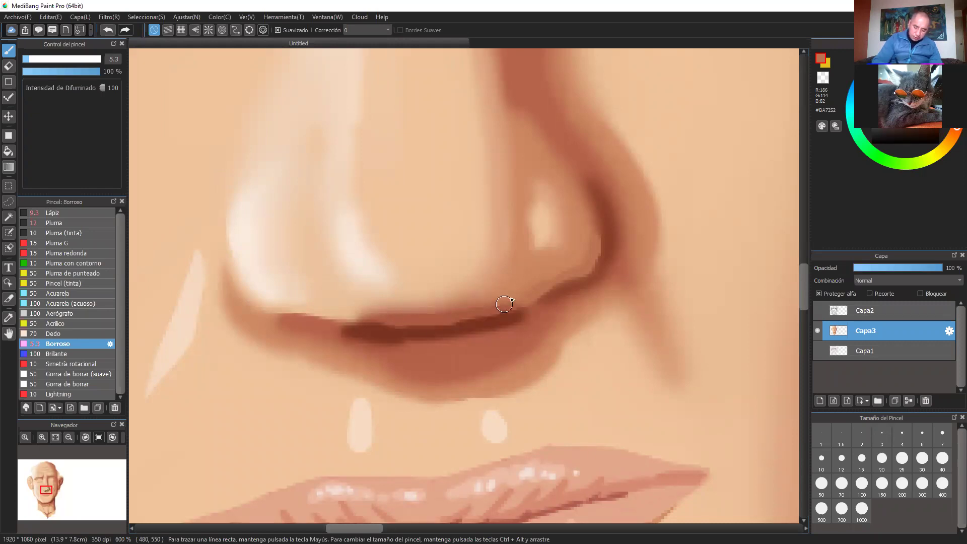
{"action": "left_click_drag", "start_coordinate": [34, 60], "coordinate": [45, 59]}
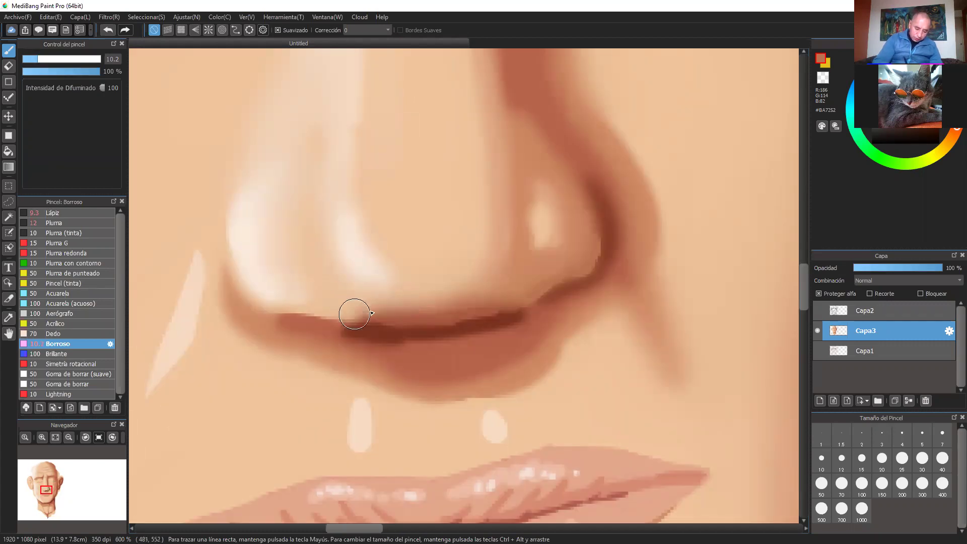
{"action": "scroll", "coordinate": [372, 313], "scroll_direction": "down", "scroll_amount": 2}
{"action": "scroll", "coordinate": [589, 292], "scroll_direction": "down", "scroll_amount": 2}
{"action": "scroll", "coordinate": [611, 324], "scroll_direction": "up", "scroll_amount": 2}
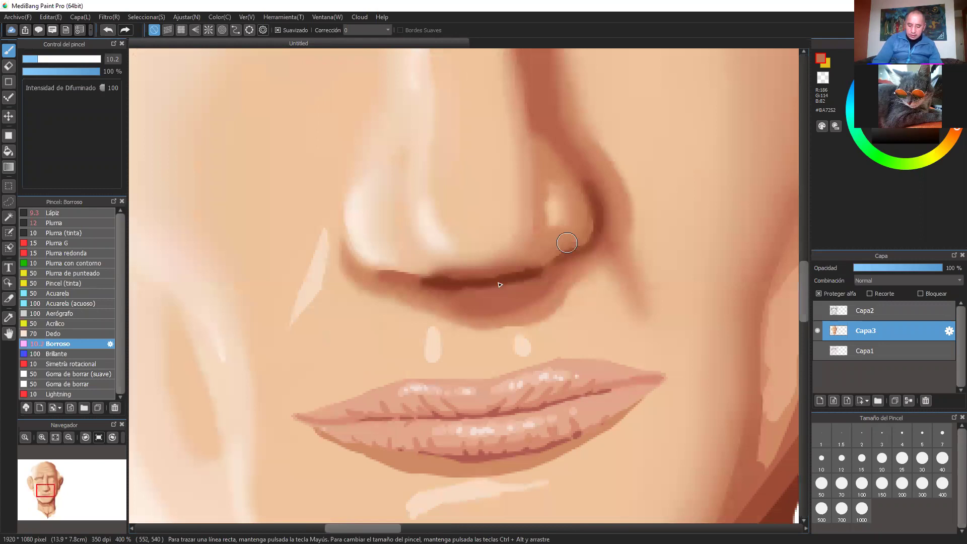
Refine the dark line under the nose tip and the shaded nostril's crease with the blur brush at sizes 10.2 and 4.7.
{"action": "scroll", "coordinate": [564, 237], "scroll_direction": "up", "scroll_amount": 2}
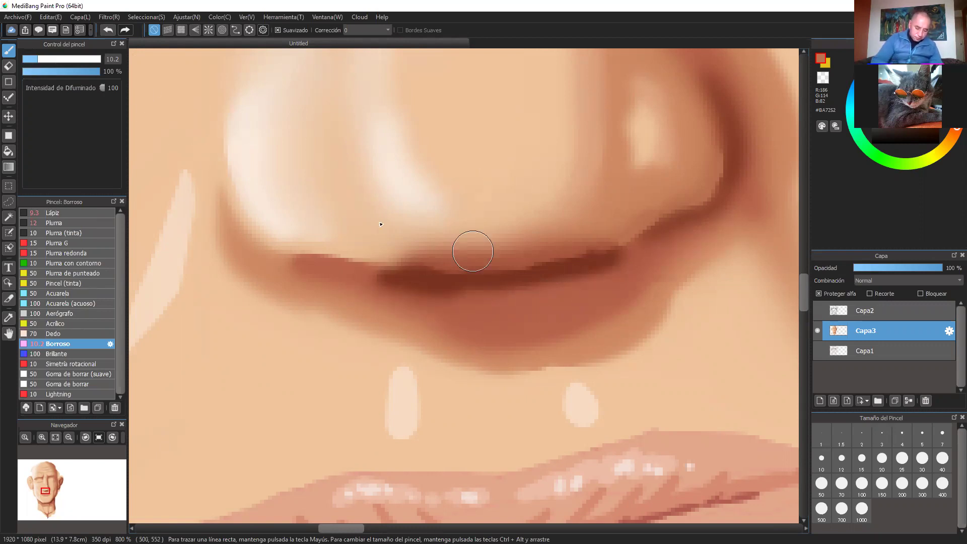
{"action": "left_click_drag", "start_coordinate": [30, 58], "coordinate": [28, 58]}
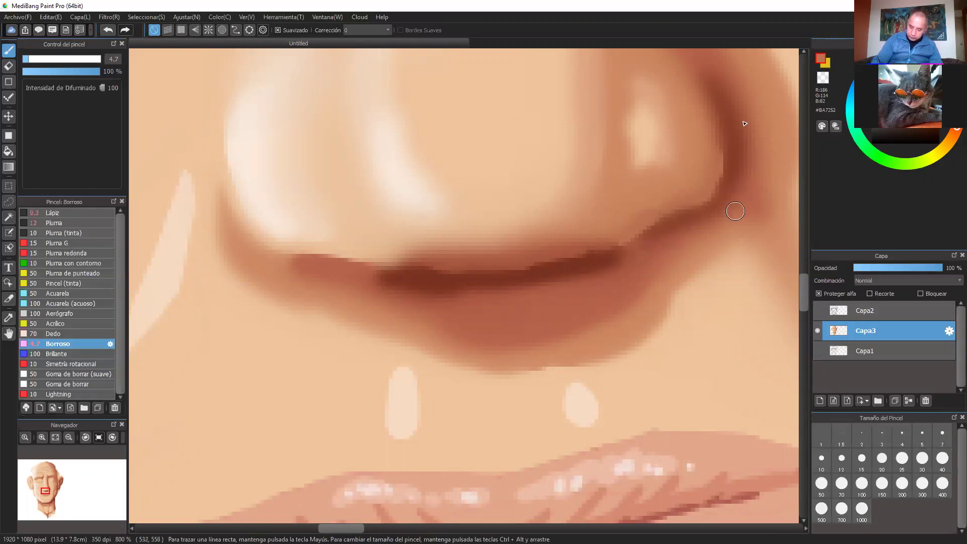
{"action": "scroll", "coordinate": [702, 210], "scroll_direction": "down", "scroll_amount": 8}
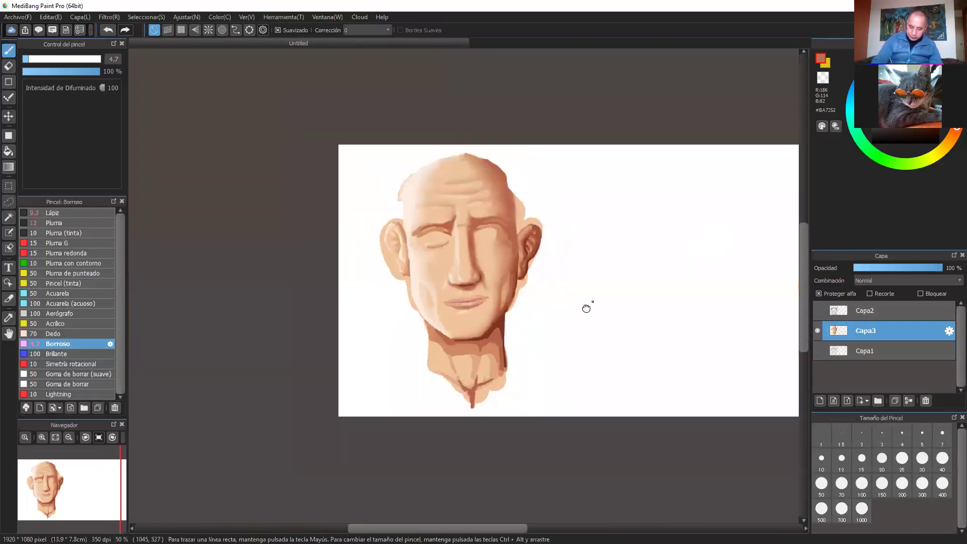
Soften the lower eyelid crease and highlight of the lit eye with the blur brush at sizes 4.7 and 8.9.
{"action": "scroll", "coordinate": [591, 297], "scroll_direction": "up", "scroll_amount": 3}
{"action": "left_click_drag", "start_coordinate": [621, 275], "coordinate": [631, 332]}
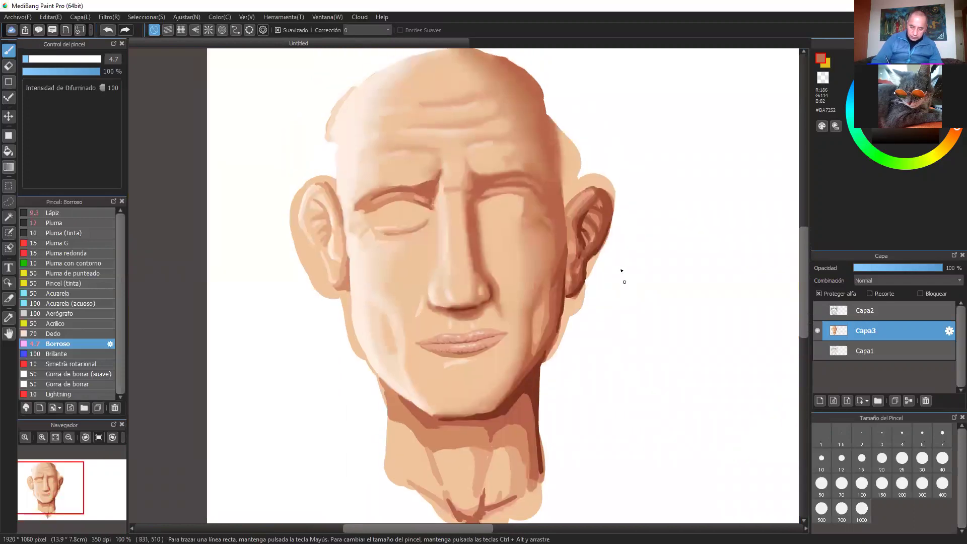
{"action": "scroll", "coordinate": [622, 272], "scroll_direction": "up", "scroll_amount": 4}
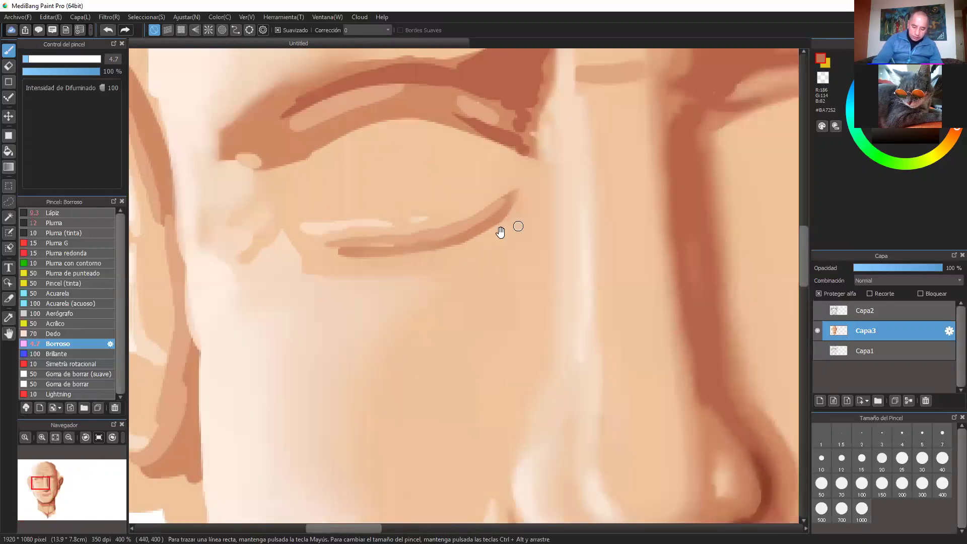
{"action": "scroll", "coordinate": [500, 232], "scroll_direction": "up", "scroll_amount": 2}
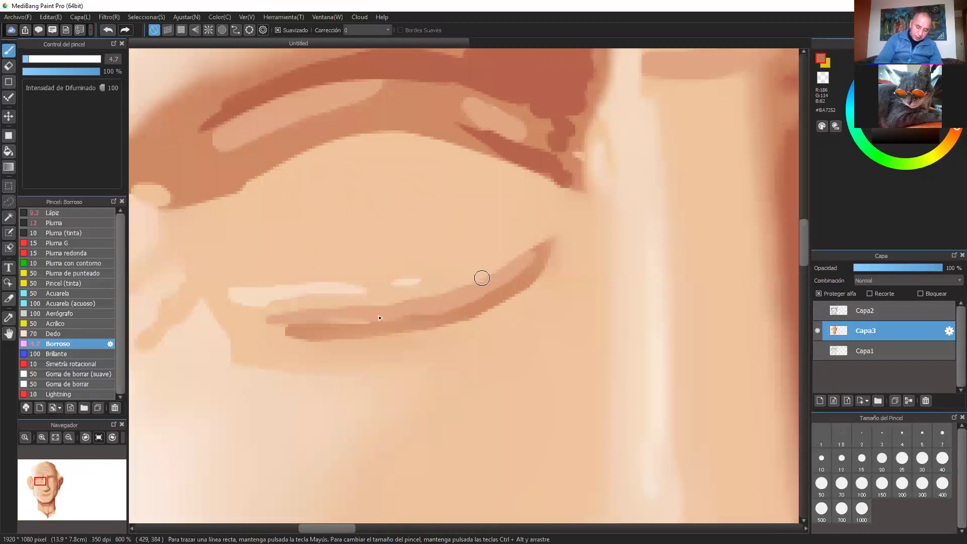
{"action": "left_click", "coordinate": [39, 59]}
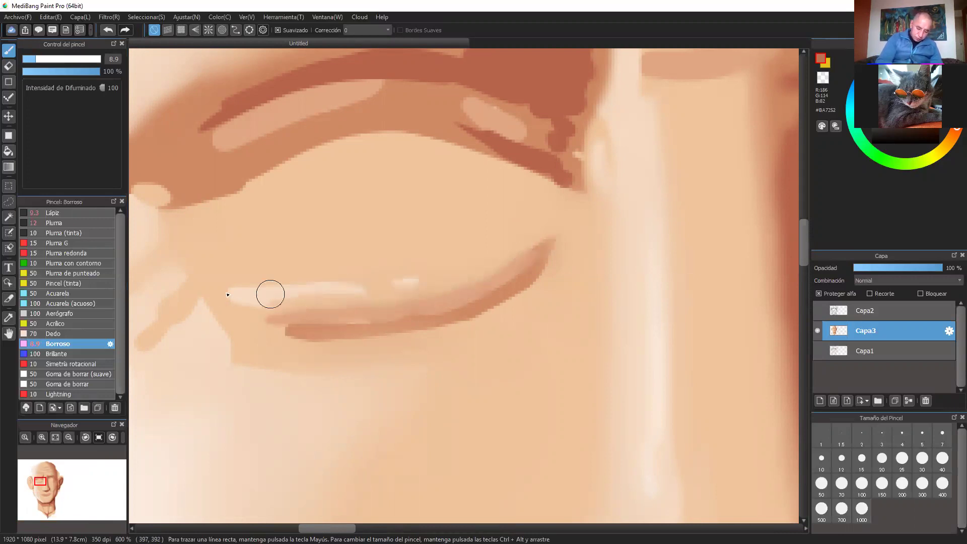
{"action": "mouse_move", "coordinate": [508, 264]}
{"action": "left_mouse_down"}
{"action": "mouse_move", "coordinate": [528, 247]}
{"action": "mouse_move", "coordinate": [564, 265]}
{"action": "mouse_move", "coordinate": [542, 250]}
{"action": "mouse_move", "coordinate": [461, 305]}
{"action": "mouse_move", "coordinate": [266, 333]}
{"action": "mouse_move", "coordinate": [407, 322]}
{"action": "mouse_move", "coordinate": [483, 295]}
{"action": "mouse_move", "coordinate": [553, 244]}
{"action": "mouse_move", "coordinate": [431, 312]}
{"action": "mouse_move", "coordinate": [282, 333]}
{"action": "mouse_move", "coordinate": [560, 300]}
{"action": "mouse_move", "coordinate": [509, 318]}
{"action": "mouse_move", "coordinate": [536, 268]}
{"action": "mouse_move", "coordinate": [484, 329]}
{"action": "mouse_move", "coordinate": [523, 288]}
{"action": "mouse_move", "coordinate": [474, 312]}
{"action": "mouse_move", "coordinate": [302, 314]}
{"action": "left_mouse_up"}
{"action": "scroll", "coordinate": [594, 250], "scroll_direction": "down", "scroll_amount": 8}
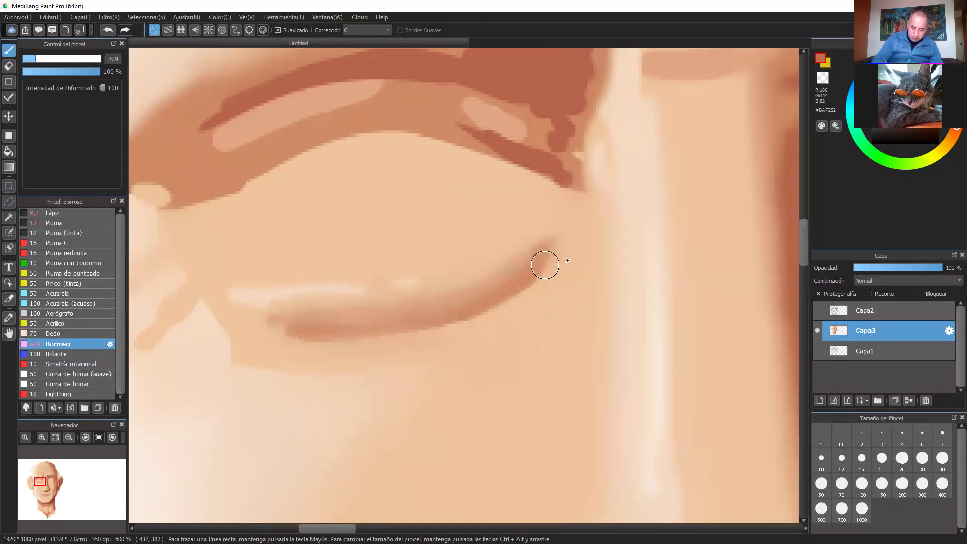
Refine the inner end of the lit eye's lower eyelid crease with the blur brush at size 8.9.
{"action": "scroll", "coordinate": [653, 273], "scroll_direction": "up", "scroll_amount": 4}
{"action": "scroll", "coordinate": [491, 323], "scroll_direction": "up", "scroll_amount": 5}
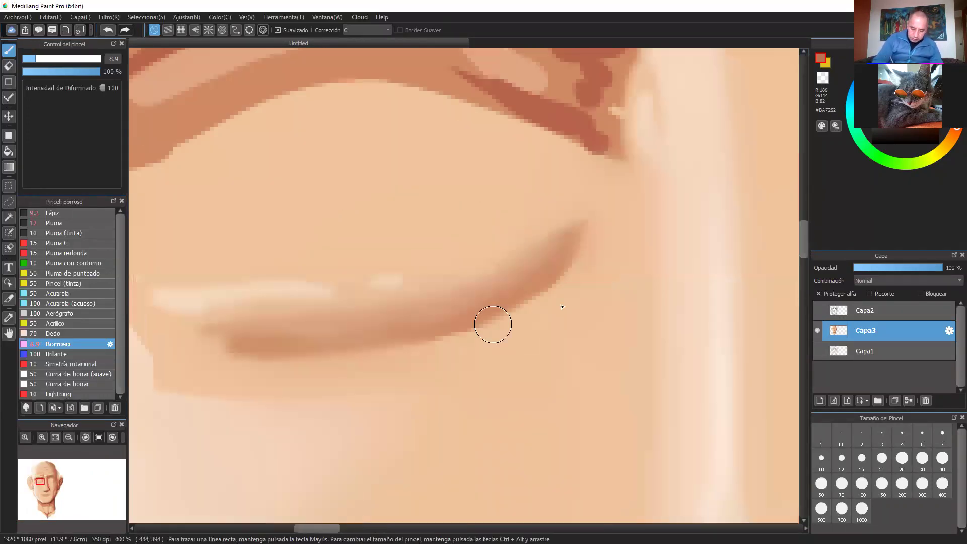
{"action": "scroll", "coordinate": [423, 369], "scroll_direction": "down", "scroll_amount": 3}
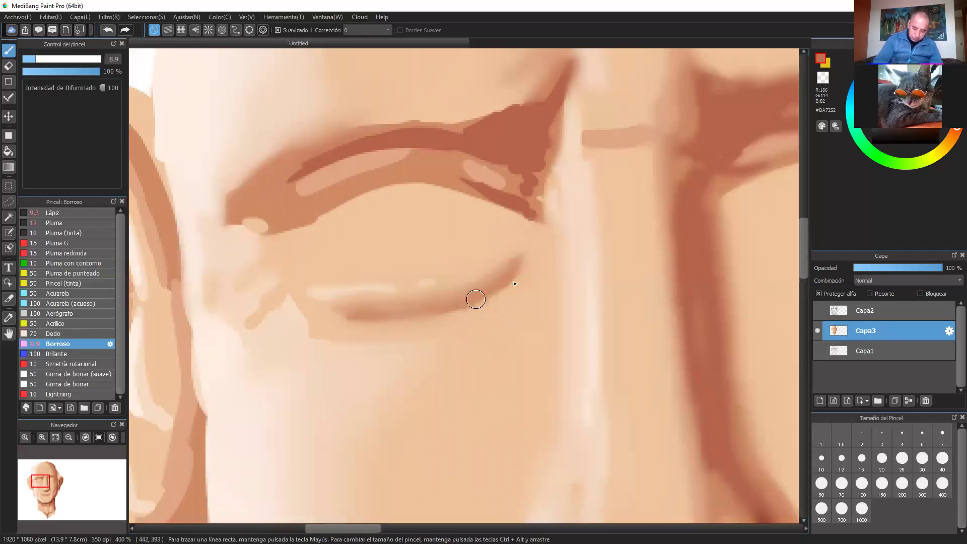
{"action": "scroll", "coordinate": [511, 267], "scroll_direction": "down", "scroll_amount": 3}
{"action": "scroll", "coordinate": [484, 305], "scroll_direction": "up", "scroll_amount": 3}
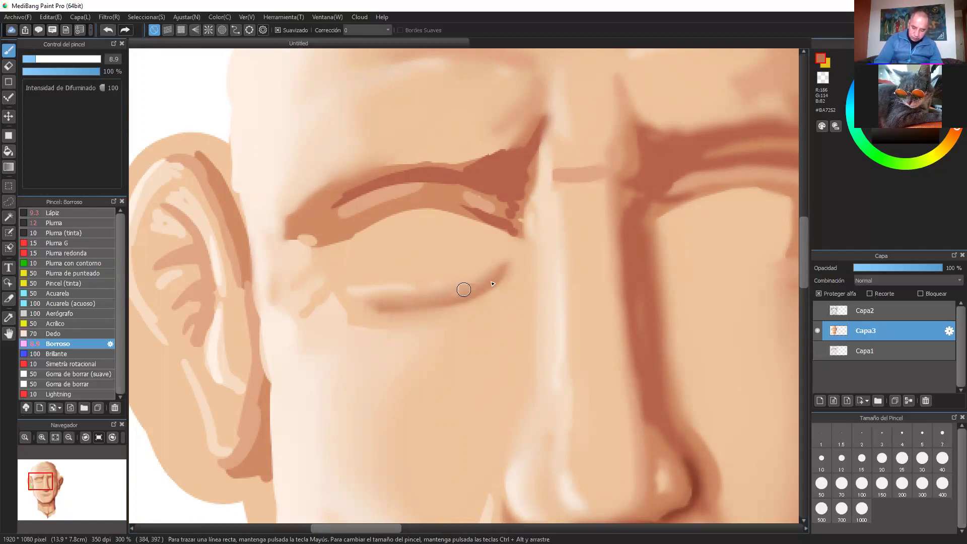
{"action": "scroll", "coordinate": [489, 274], "scroll_direction": "down", "scroll_amount": 1}
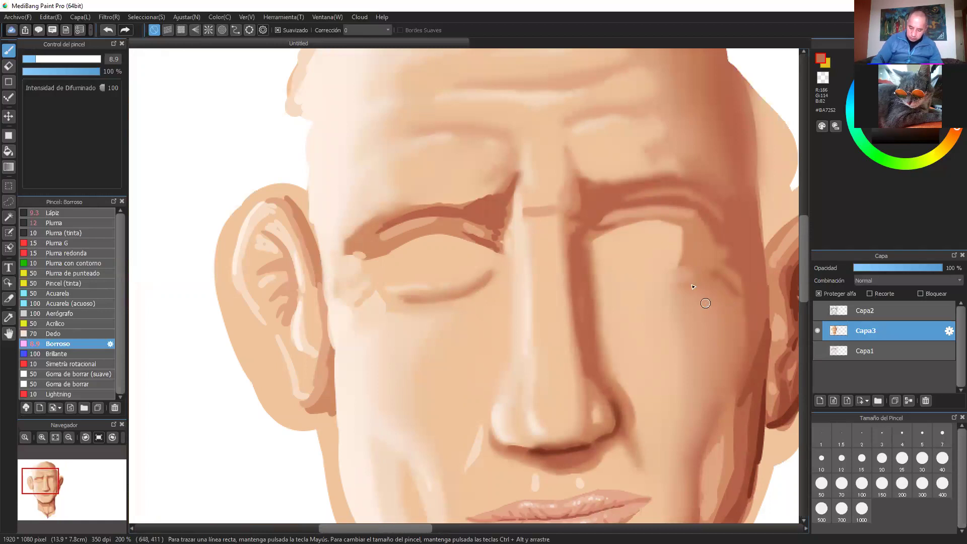
Soften the light fold beside the lit nostril and the highlights above the upper lip with the blur brush at size 9.9.
{"action": "left_click_drag", "start_coordinate": [720, 318], "coordinate": [517, 371]}
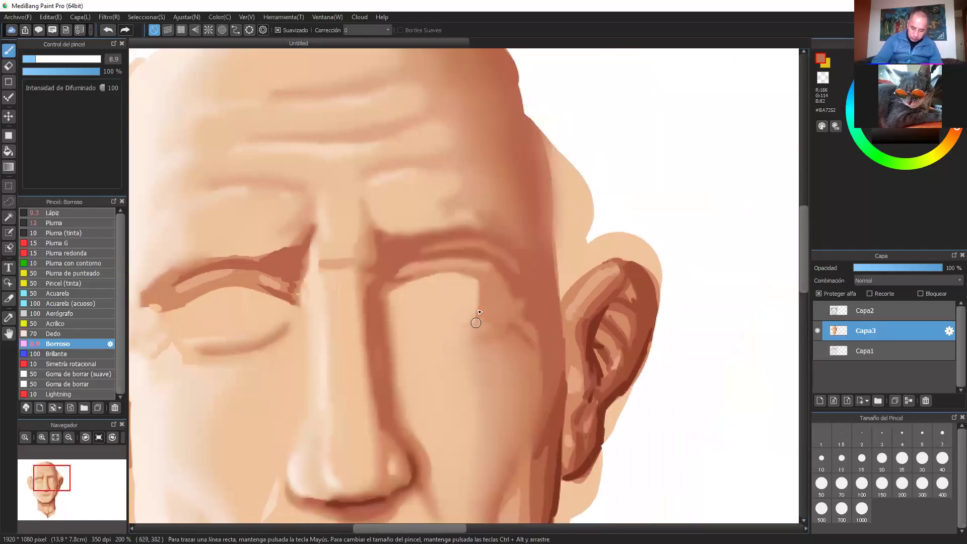
{"action": "scroll", "coordinate": [475, 301], "scroll_direction": "down", "scroll_amount": 1}
{"action": "scroll", "coordinate": [540, 387], "scroll_direction": "down", "scroll_amount": 1}
{"action": "left_click_drag", "start_coordinate": [541, 380], "coordinate": [570, 282]}
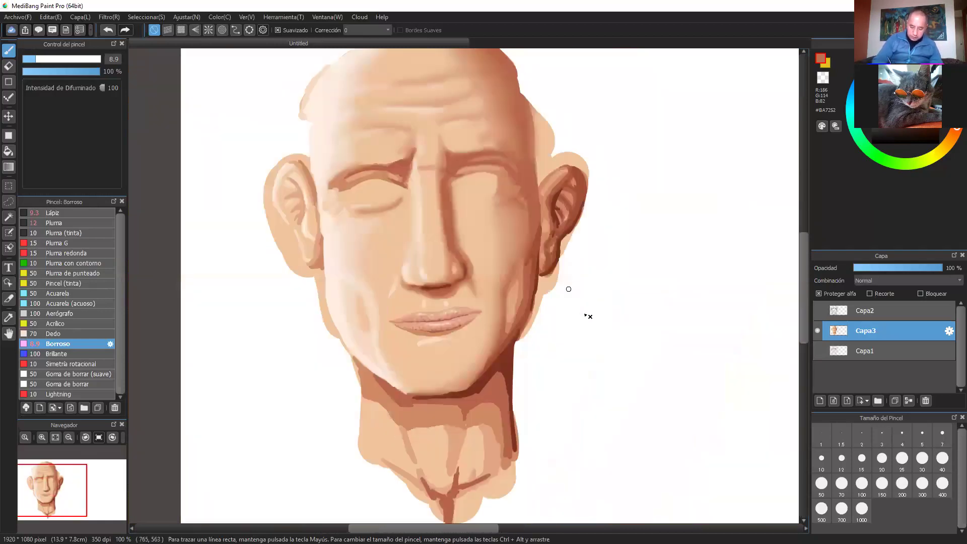
{"action": "scroll", "coordinate": [570, 302], "scroll_direction": "up", "scroll_amount": 1}
{"action": "scroll", "coordinate": [477, 315], "scroll_direction": "up", "scroll_amount": 2}
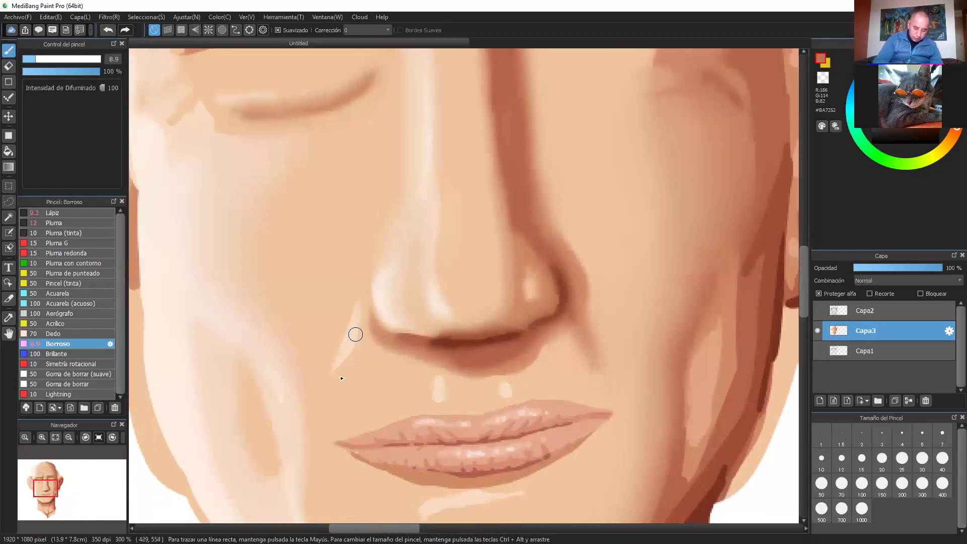
{"action": "left_click_drag", "start_coordinate": [40, 63], "coordinate": [50, 60]}
{"action": "mouse_move", "coordinate": [358, 309]}
{"action": "left_mouse_down"}
{"action": "mouse_move", "coordinate": [348, 350]}
{"action": "mouse_move", "coordinate": [338, 343]}
{"action": "left_mouse_up"}
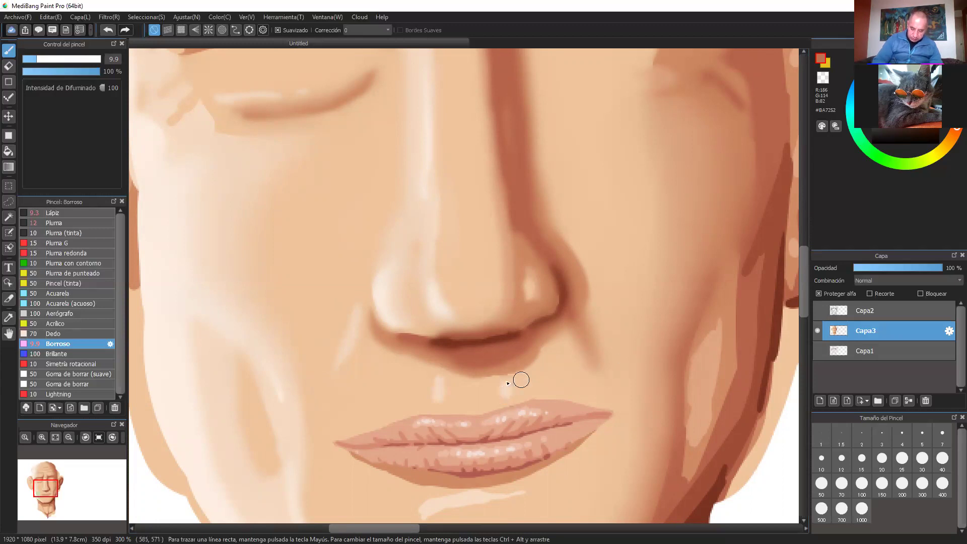
Blend the shaded cheek's shadow tones and highlight with the blur brush, enlarging it to size 48.
{"action": "mouse_move", "coordinate": [662, 354]}
{"action": "left_mouse_down"}
{"action": "mouse_move", "coordinate": [561, 328]}
{"action": "mouse_move", "coordinate": [502, 296]}
{"action": "left_mouse_up"}
{"action": "left_click", "coordinate": [52, 59]}
{"action": "left_click_drag", "start_coordinate": [516, 253], "coordinate": [504, 234]}
{"action": "mouse_move", "coordinate": [491, 281]}
{"action": "left_mouse_down"}
{"action": "mouse_move", "coordinate": [500, 337]}
{"action": "mouse_move", "coordinate": [524, 225]}
{"action": "mouse_move", "coordinate": [479, 427]}
{"action": "left_mouse_up"}
{"action": "left_click", "coordinate": [80, 59]}
{"action": "mouse_move", "coordinate": [540, 212]}
{"action": "left_mouse_down"}
{"action": "mouse_move", "coordinate": [518, 283]}
{"action": "mouse_move", "coordinate": [555, 136]}
{"action": "mouse_move", "coordinate": [536, 190]}
{"action": "left_mouse_up"}
{"action": "key", "text": "space"}
{"action": "left_click_drag", "start_coordinate": [533, 267], "coordinate": [530, 291]}
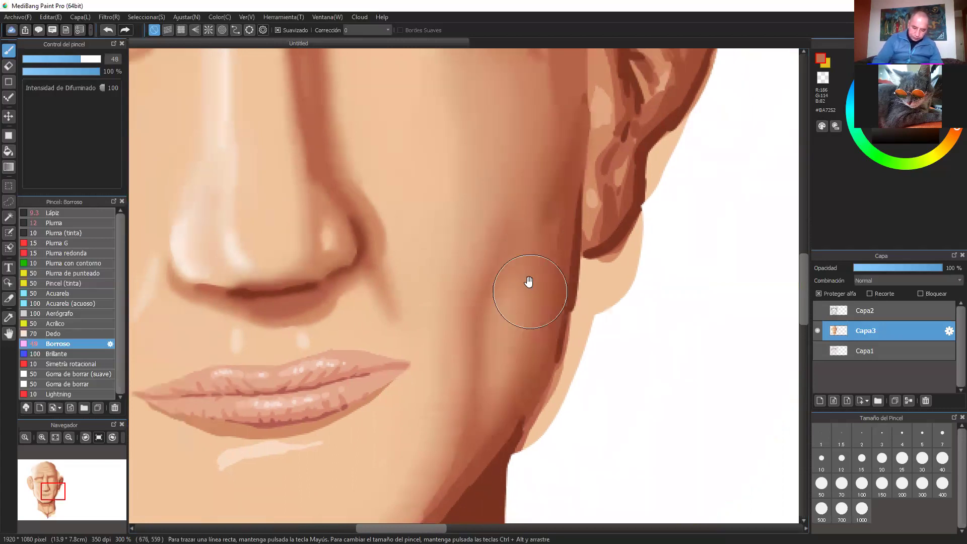
Blend the dark edge of the shaded side of the face from the ear down to the jaw with the blur brush at size 16.
{"action": "left_click_drag", "start_coordinate": [61, 59], "coordinate": [64, 59]}
{"action": "left_click_drag", "start_coordinate": [576, 102], "coordinate": [572, 127]}
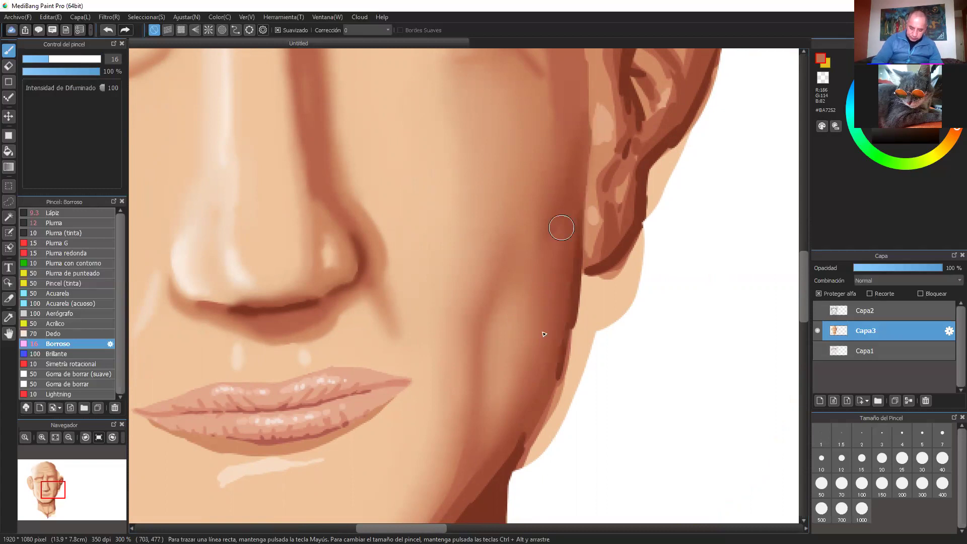
{"action": "mouse_move", "coordinate": [556, 222]}
{"action": "left_mouse_down"}
{"action": "mouse_move", "coordinate": [562, 331]}
{"action": "mouse_move", "coordinate": [571, 298]}
{"action": "mouse_move", "coordinate": [558, 346]}
{"action": "left_mouse_up"}
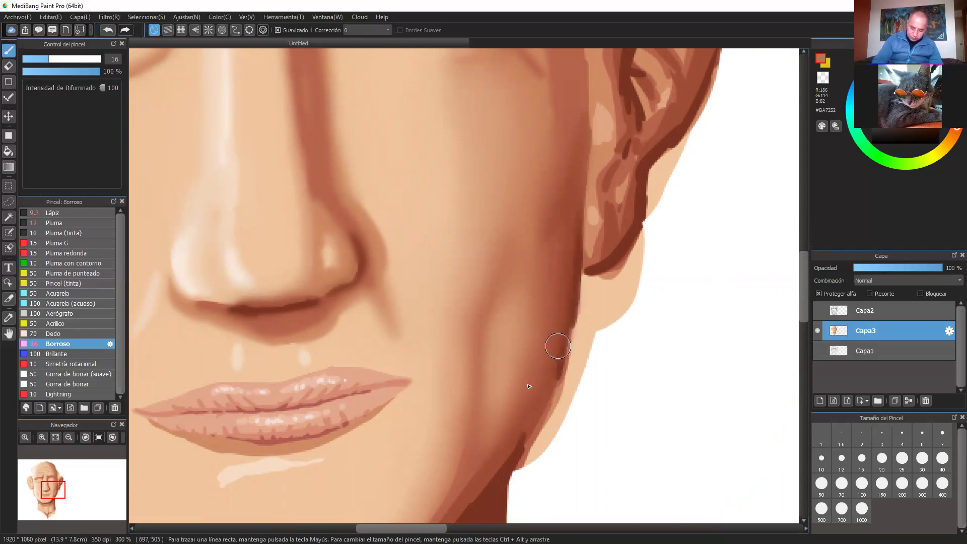
{"action": "left_click_drag", "start_coordinate": [533, 411], "coordinate": [546, 277]}
{"action": "mouse_move", "coordinate": [491, 315]}
{"action": "left_mouse_down"}
{"action": "mouse_move", "coordinate": [400, 429]}
{"action": "mouse_move", "coordinate": [340, 471]}
{"action": "mouse_move", "coordinate": [394, 454]}
{"action": "left_mouse_up"}
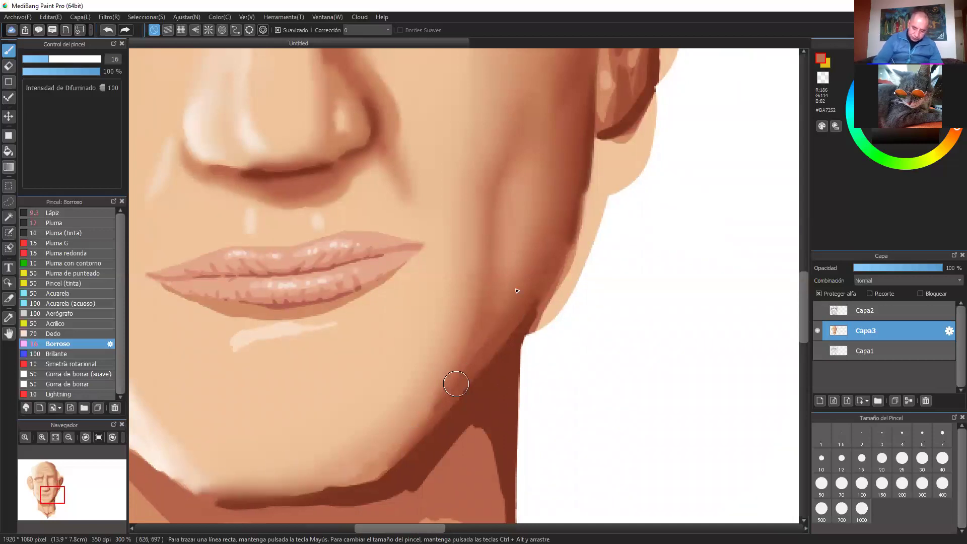
{"action": "left_click_drag", "start_coordinate": [456, 384], "coordinate": [486, 331]}
Smooth the shadow transition along the shaded jaw toward the chin with the blur brush at size 28.
{"action": "left_click", "coordinate": [62, 59]}
{"action": "left_click_drag", "start_coordinate": [63, 58], "coordinate": [64, 59]}
{"action": "left_click_drag", "start_coordinate": [477, 296], "coordinate": [438, 379]}
{"action": "left_click_drag", "start_coordinate": [494, 297], "coordinate": [422, 398]}
{"action": "mouse_move", "coordinate": [483, 317]}
{"action": "left_mouse_down"}
{"action": "mouse_move", "coordinate": [452, 368]}
{"action": "mouse_move", "coordinate": [371, 418]}
{"action": "left_mouse_up"}
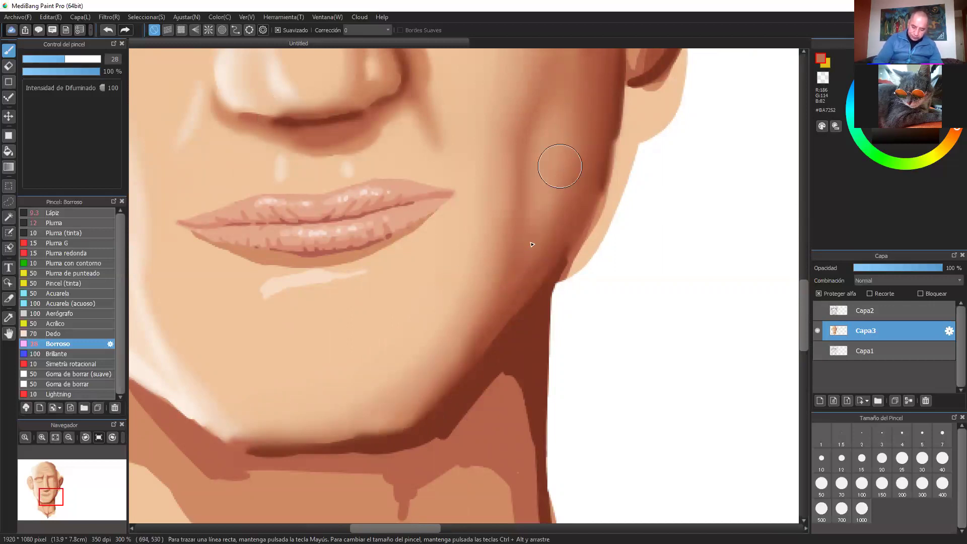
Soften the chin highlight below the lower lip with the blur brush at size 9.9.
{"action": "key", "text": "ctrl+minus"}
{"action": "key", "text": "ctrl+minus"}
{"action": "left_click_drag", "start_coordinate": [492, 246], "coordinate": [491, 309]}
{"action": "key", "text": "ctrl+plus"}
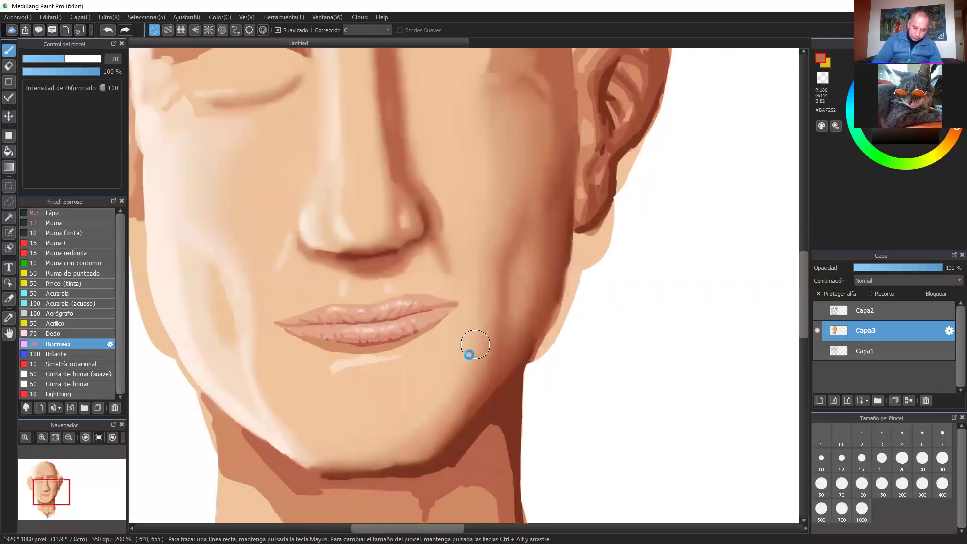
{"action": "scroll", "coordinate": [469, 354], "scroll_direction": "up", "scroll_amount": 3}
{"action": "mouse_move", "coordinate": [369, 361]}
{"action": "left_mouse_down"}
{"action": "mouse_move", "coordinate": [525, 325]}
{"action": "mouse_move", "coordinate": [385, 353]}
{"action": "mouse_move", "coordinate": [411, 301]}
{"action": "mouse_move", "coordinate": [374, 338]}
{"action": "mouse_move", "coordinate": [375, 327]}
{"action": "mouse_move", "coordinate": [365, 333]}
{"action": "mouse_move", "coordinate": [536, 295]}
{"action": "mouse_move", "coordinate": [543, 284]}
{"action": "mouse_move", "coordinate": [485, 306]}
{"action": "mouse_move", "coordinate": [555, 274]}
{"action": "left_mouse_up"}
{"action": "mouse_move", "coordinate": [434, 312]}
{"action": "left_mouse_down"}
{"action": "mouse_move", "coordinate": [337, 306]}
{"action": "mouse_move", "coordinate": [407, 312]}
{"action": "mouse_move", "coordinate": [330, 293]}
{"action": "left_mouse_up"}
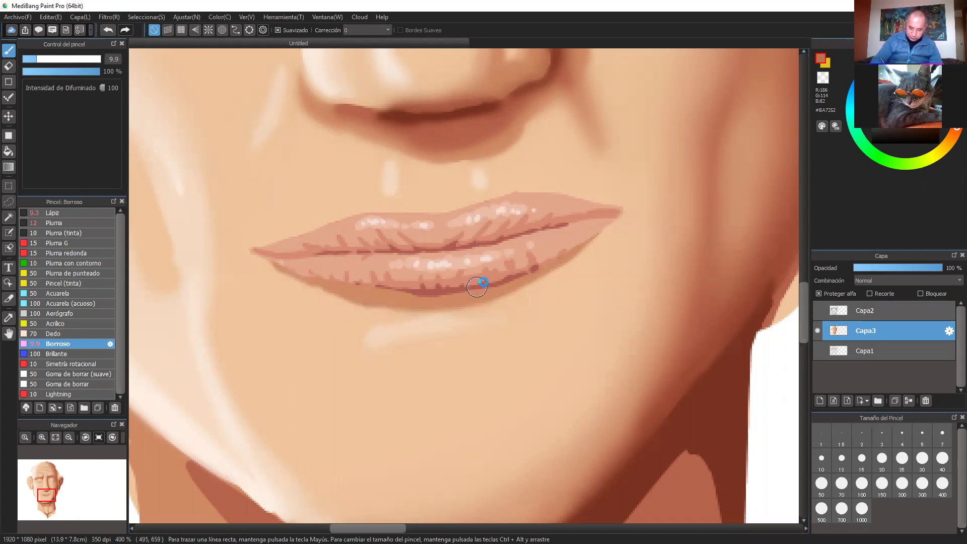
Soften the upper edge of the shaded eyebrow's shadow with the blur brush at size 17, undoing the last unwanted stroke.
{"action": "scroll", "coordinate": [481, 280], "scroll_direction": "down", "scroll_amount": 4}
{"action": "left_click_drag", "start_coordinate": [592, 359], "coordinate": [695, 419]}
{"action": "left_click_drag", "start_coordinate": [649, 332], "coordinate": [697, 341]}
{"action": "scroll", "coordinate": [696, 341], "scroll_direction": "down", "scroll_amount": 1}
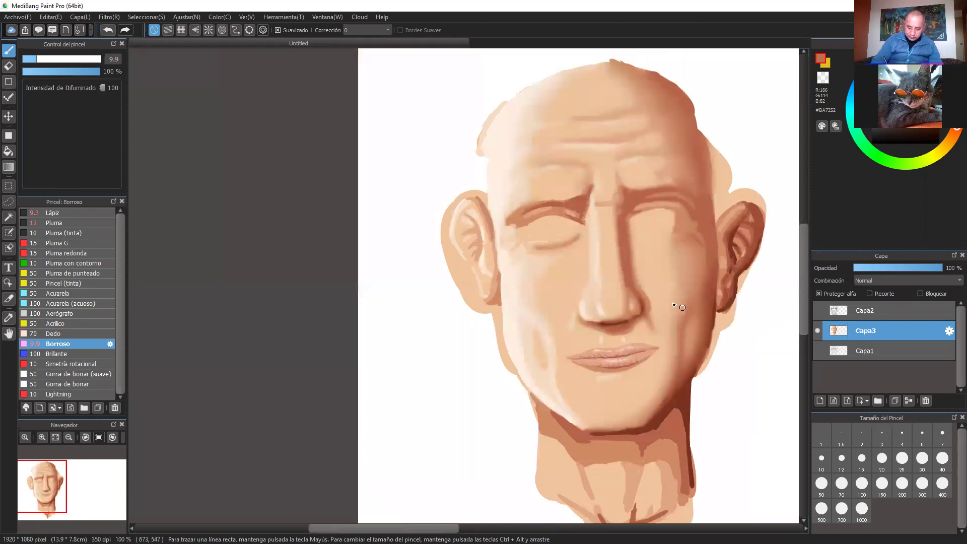
{"action": "scroll", "coordinate": [680, 304], "scroll_direction": "up", "scroll_amount": 4}
{"action": "left_click_drag", "start_coordinate": [625, 311], "coordinate": [478, 303]}
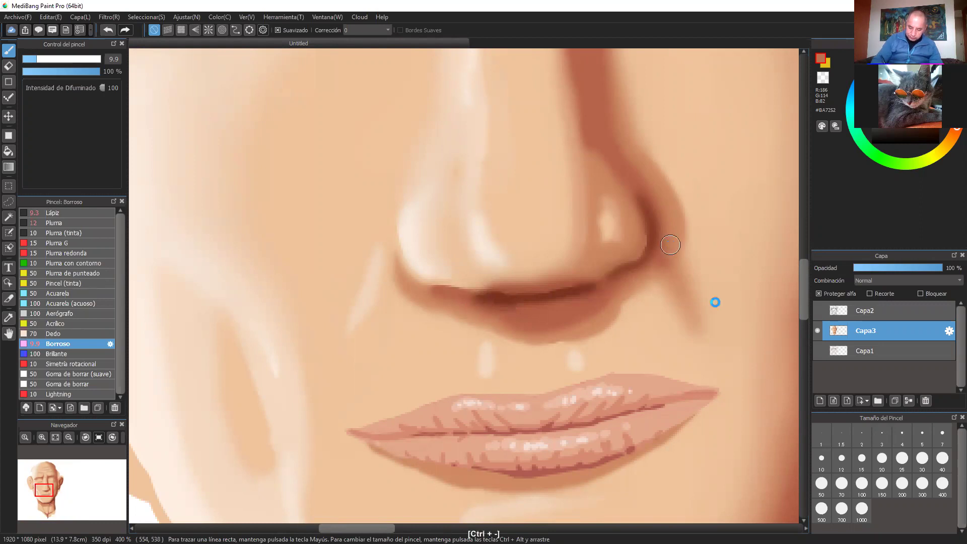
{"action": "scroll", "coordinate": [680, 317], "scroll_direction": "down", "scroll_amount": 5}
{"action": "scroll", "coordinate": [626, 375], "scroll_direction": "up", "scroll_amount": 3}
{"action": "scroll", "coordinate": [642, 280], "scroll_direction": "up", "scroll_amount": 3}
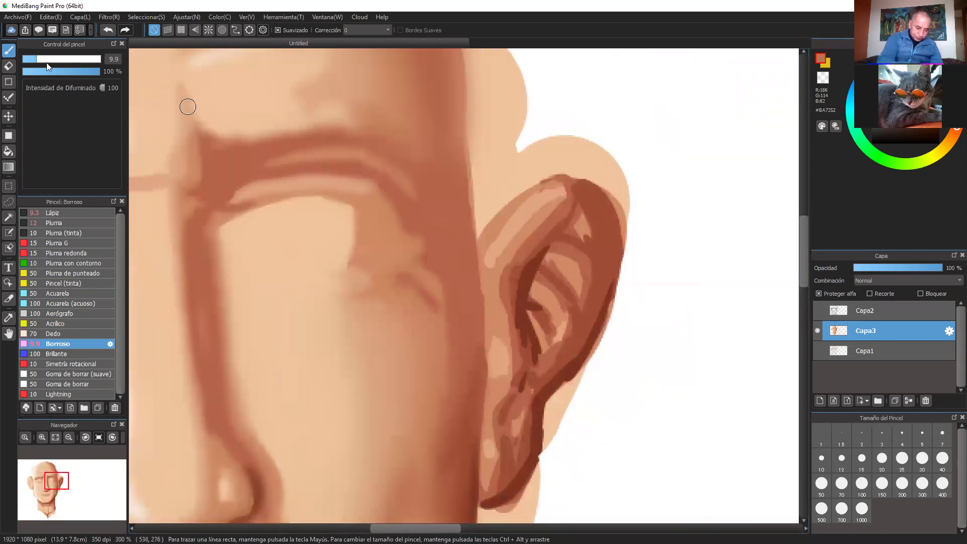
{"action": "mouse_move", "coordinate": [491, 297]}
{"action": "left_mouse_down"}
{"action": "mouse_move", "coordinate": [476, 265]}
{"action": "mouse_move", "coordinate": [484, 344]}
{"action": "mouse_move", "coordinate": [464, 215]}
{"action": "left_mouse_up"}
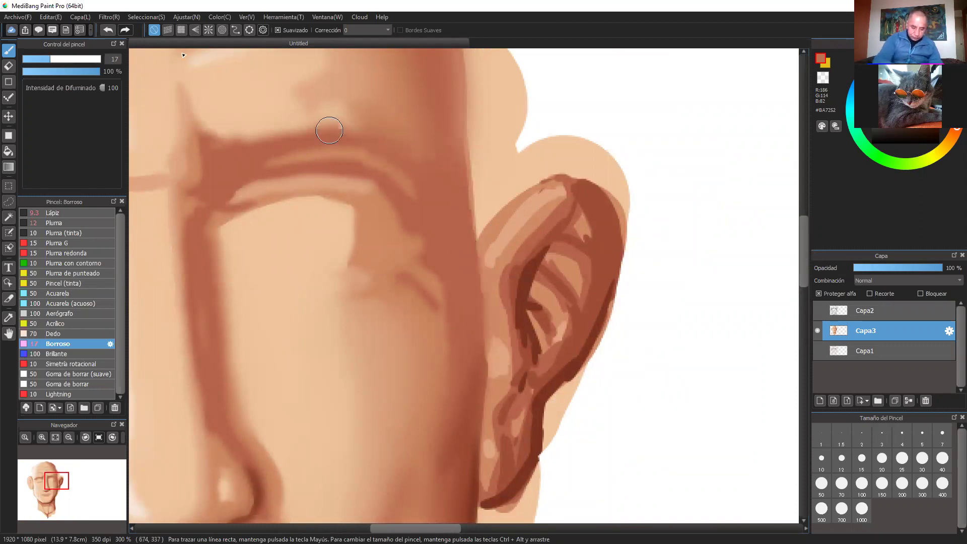
{"action": "left_click", "coordinate": [107, 30]}
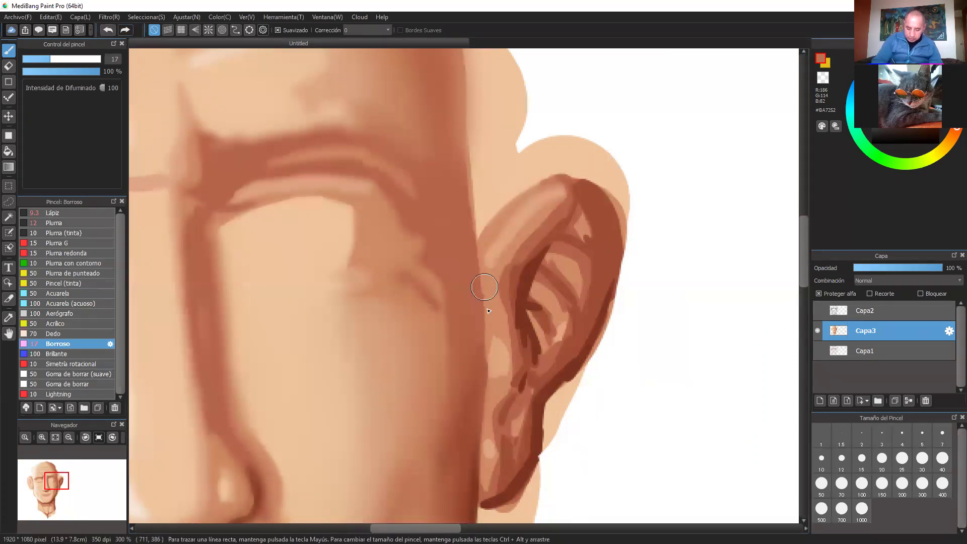
Blend the tones of the shaded ear's front rim and the area beside the cheek with the blur brush at size 17.
{"action": "left_click_drag", "start_coordinate": [495, 366], "coordinate": [508, 253]}
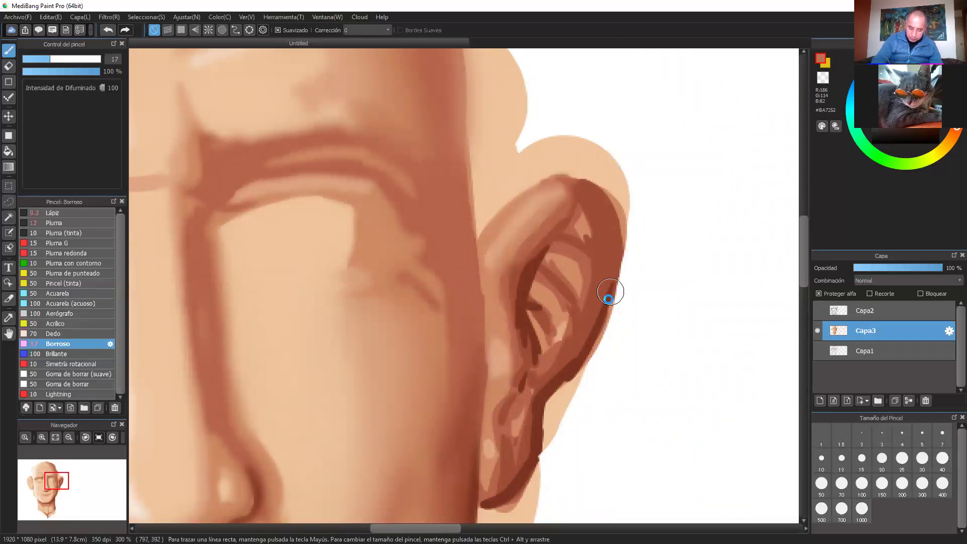
{"action": "scroll", "coordinate": [509, 244], "scroll_direction": "down", "scroll_amount": 3}
{"action": "mouse_move", "coordinate": [506, 212]}
{"action": "left_mouse_down"}
{"action": "mouse_move", "coordinate": [508, 131]}
{"action": "mouse_move", "coordinate": [494, 142]}
{"action": "mouse_move", "coordinate": [521, 101]}
{"action": "mouse_move", "coordinate": [496, 137]}
{"action": "mouse_move", "coordinate": [562, 79]}
{"action": "left_mouse_up"}
{"action": "mouse_move", "coordinate": [501, 309]}
{"action": "left_mouse_down"}
{"action": "mouse_move", "coordinate": [503, 260]}
{"action": "mouse_move", "coordinate": [492, 331]}
{"action": "mouse_move", "coordinate": [511, 233]}
{"action": "mouse_move", "coordinate": [503, 262]}
{"action": "left_mouse_up"}
Blend the shaded ear's upper rim, small triangular highlight and inner folds with the blur brush at size 12.3.
{"action": "left_click", "coordinate": [41, 59]}
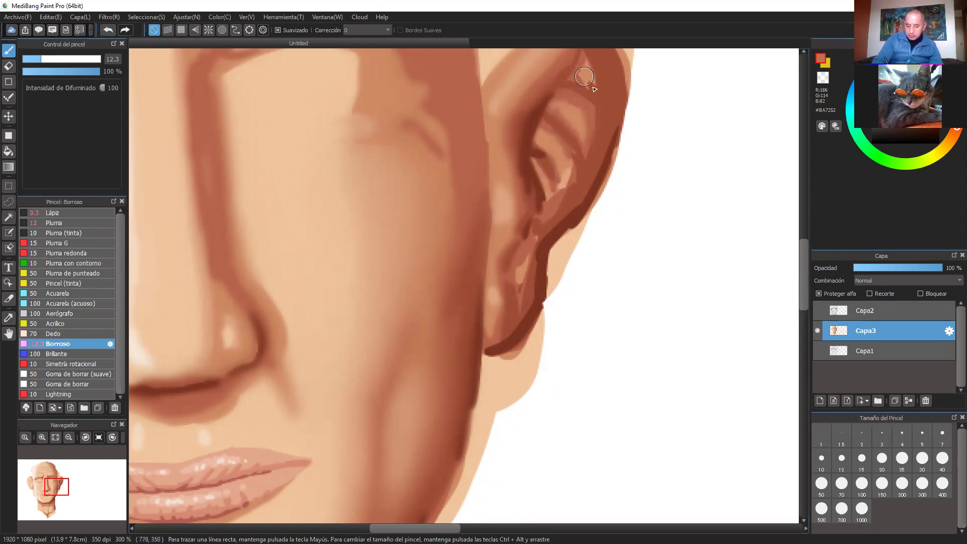
{"action": "scroll", "coordinate": [584, 126], "scroll_direction": "up", "scroll_amount": 2}
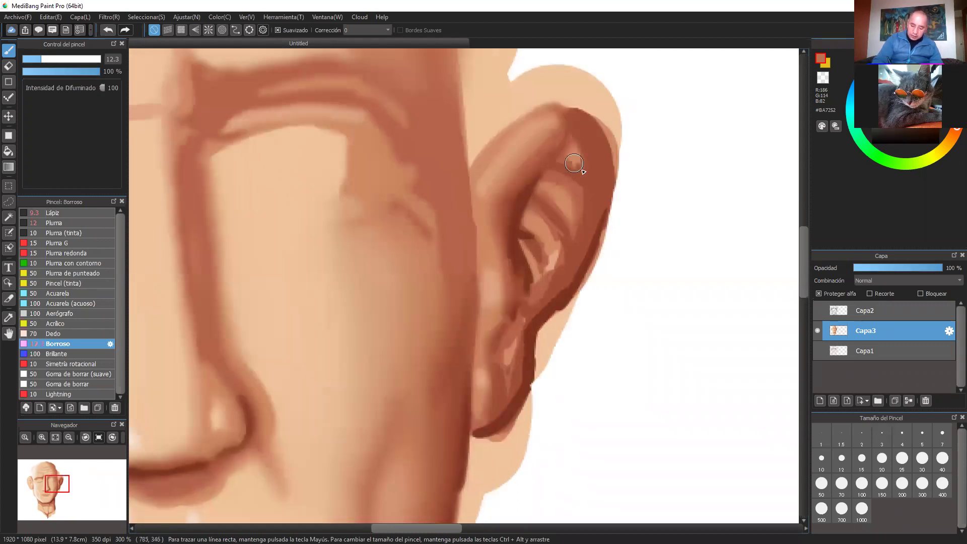
{"action": "left_click_drag", "start_coordinate": [563, 116], "coordinate": [547, 132]}
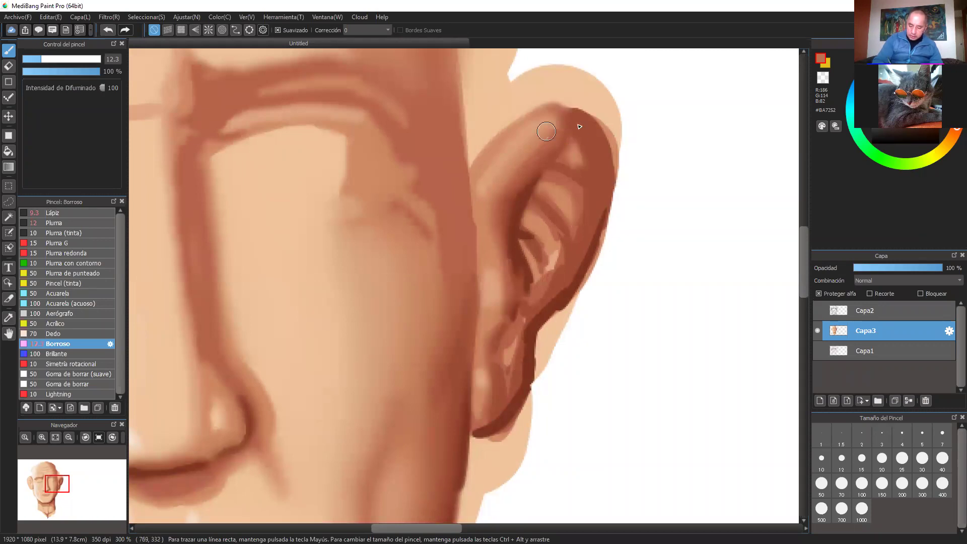
{"action": "mouse_move", "coordinate": [583, 168]}
{"action": "left_mouse_down"}
{"action": "mouse_move", "coordinate": [592, 188]}
{"action": "mouse_move", "coordinate": [577, 189]}
{"action": "mouse_move", "coordinate": [587, 197]}
{"action": "mouse_move", "coordinate": [558, 161]}
{"action": "mouse_move", "coordinate": [579, 206]}
{"action": "left_mouse_up"}
{"action": "mouse_move", "coordinate": [560, 273]}
{"action": "left_mouse_down"}
{"action": "mouse_move", "coordinate": [527, 275]}
{"action": "mouse_move", "coordinate": [534, 293]}
{"action": "mouse_move", "coordinate": [549, 280]}
{"action": "mouse_move", "coordinate": [510, 360]}
{"action": "mouse_move", "coordinate": [516, 339]}
{"action": "mouse_move", "coordinate": [505, 344]}
{"action": "mouse_move", "coordinate": [511, 392]}
{"action": "mouse_move", "coordinate": [501, 361]}
{"action": "left_mouse_up"}
Smooth the shaded ear's outer rim, lower edge and lobe with the blur brush at size 12.3.
{"action": "mouse_move", "coordinate": [539, 309]}
{"action": "left_mouse_down"}
{"action": "mouse_move", "coordinate": [582, 269]}
{"action": "mouse_move", "coordinate": [563, 290]}
{"action": "mouse_move", "coordinate": [600, 198]}
{"action": "mouse_move", "coordinate": [603, 216]}
{"action": "left_mouse_up"}
{"action": "mouse_move", "coordinate": [566, 291]}
{"action": "left_mouse_down"}
{"action": "mouse_move", "coordinate": [527, 328]}
{"action": "mouse_move", "coordinate": [551, 303]}
{"action": "mouse_move", "coordinate": [553, 285]}
{"action": "mouse_move", "coordinate": [516, 392]}
{"action": "left_mouse_up"}
{"action": "mouse_move", "coordinate": [493, 427]}
{"action": "left_mouse_down"}
{"action": "mouse_move", "coordinate": [509, 395]}
{"action": "mouse_move", "coordinate": [518, 351]}
{"action": "mouse_move", "coordinate": [529, 350]}
{"action": "mouse_move", "coordinate": [529, 314]}
{"action": "mouse_move", "coordinate": [510, 399]}
{"action": "mouse_move", "coordinate": [480, 422]}
{"action": "left_mouse_up"}
{"action": "mouse_move", "coordinate": [597, 194]}
{"action": "left_mouse_down"}
{"action": "mouse_move", "coordinate": [601, 218]}
{"action": "mouse_move", "coordinate": [585, 261]}
{"action": "left_mouse_up"}
{"action": "mouse_move", "coordinate": [530, 330]}
{"action": "left_mouse_down"}
{"action": "mouse_move", "coordinate": [521, 367]}
{"action": "mouse_move", "coordinate": [643, 274]}
{"action": "left_mouse_up"}
Blend the dark shadow under the jaw and chin into the neck with the blur brush at size 23.
{"action": "key", "text": "ctrl+minus"}
{"action": "key", "text": "ctrl+minus"}
{"action": "mouse_move", "coordinate": [606, 302]}
{"action": "left_mouse_down"}
{"action": "mouse_move", "coordinate": [614, 360]}
{"action": "mouse_move", "coordinate": [600, 244]}
{"action": "left_mouse_up"}
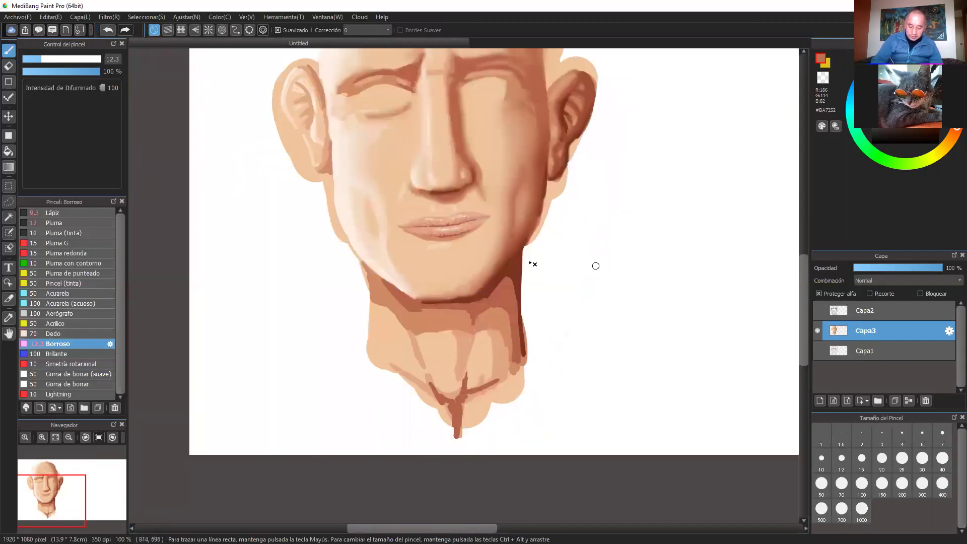
{"action": "key", "text": "ctrl+plus"}
{"action": "left_click_drag", "start_coordinate": [654, 289], "coordinate": [599, 316]}
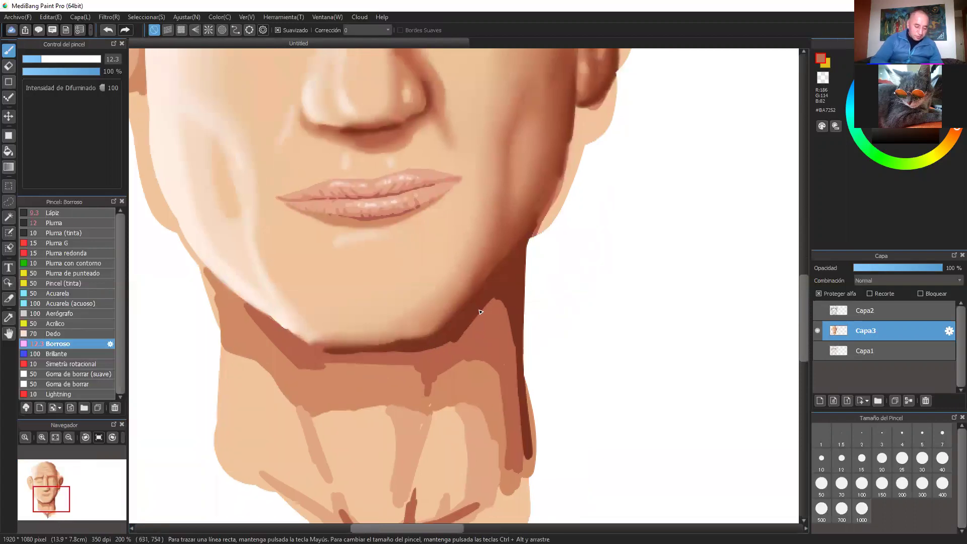
{"action": "left_click", "coordinate": [59, 59]}
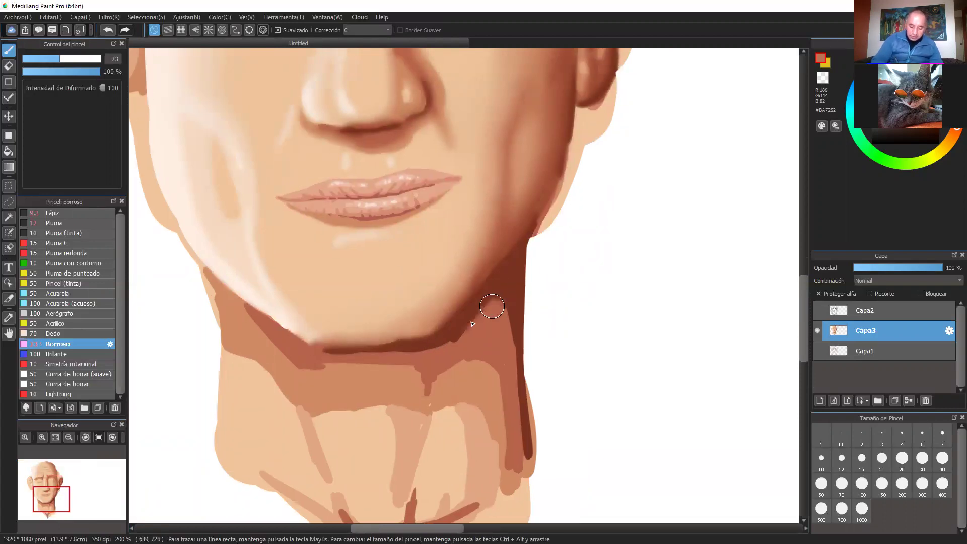
{"action": "left_click_drag", "start_coordinate": [465, 333], "coordinate": [496, 295]}
{"action": "mouse_move", "coordinate": [490, 333]}
{"action": "left_mouse_down"}
{"action": "mouse_move", "coordinate": [499, 284]}
{"action": "mouse_move", "coordinate": [436, 347]}
{"action": "left_mouse_up"}
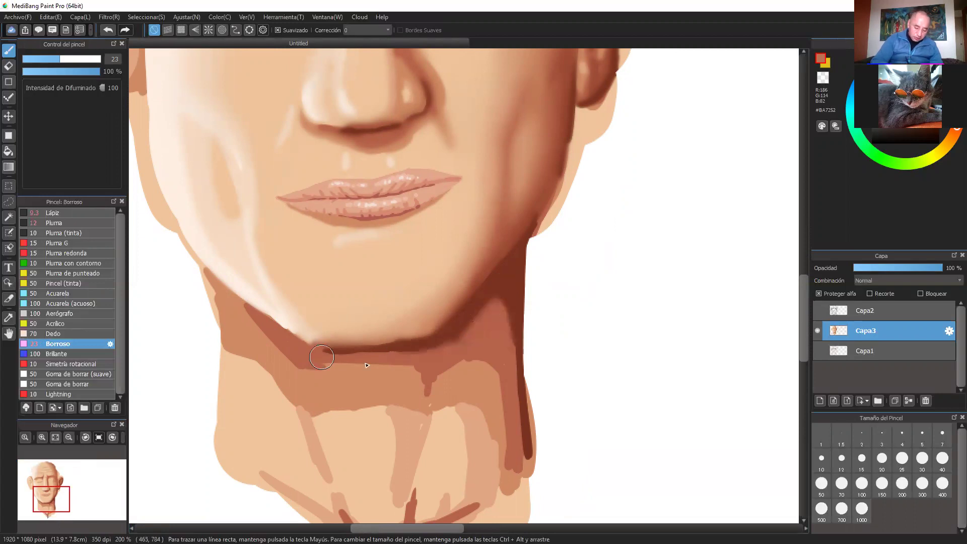
{"action": "left_click_drag", "start_coordinate": [331, 357], "coordinate": [421, 352]}
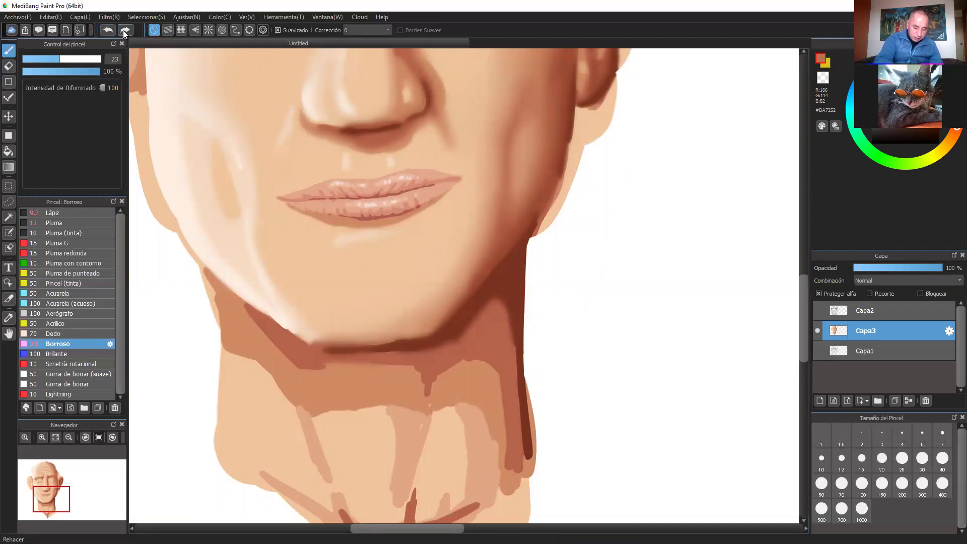
Soften the lit-side end of the dark line under the chin with the blur brush, reducing it to size 11.1.
{"action": "scroll", "coordinate": [473, 373], "scroll_direction": "up", "scroll_amount": 2}
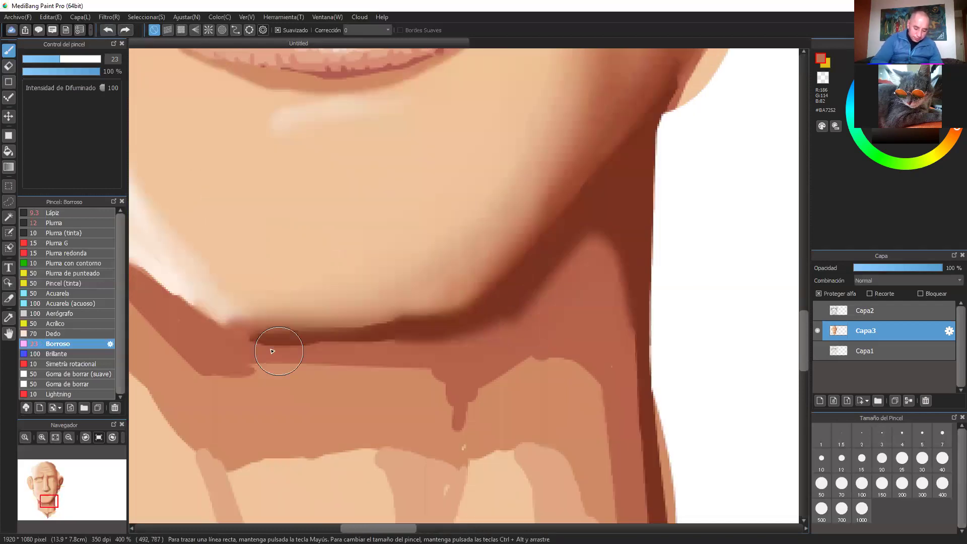
{"action": "left_click_drag", "start_coordinate": [52, 62], "coordinate": [50, 61]}
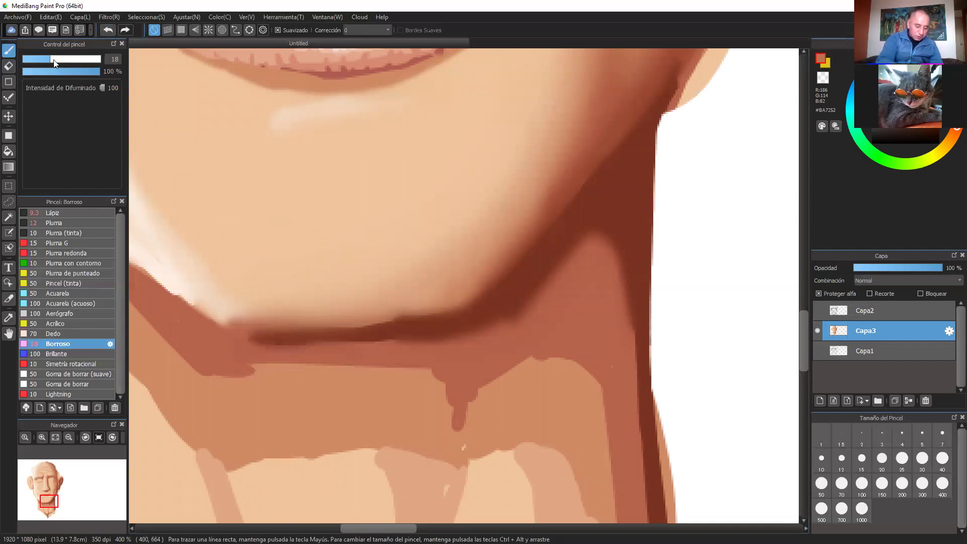
{"action": "left_click_drag", "start_coordinate": [289, 349], "coordinate": [336, 348]}
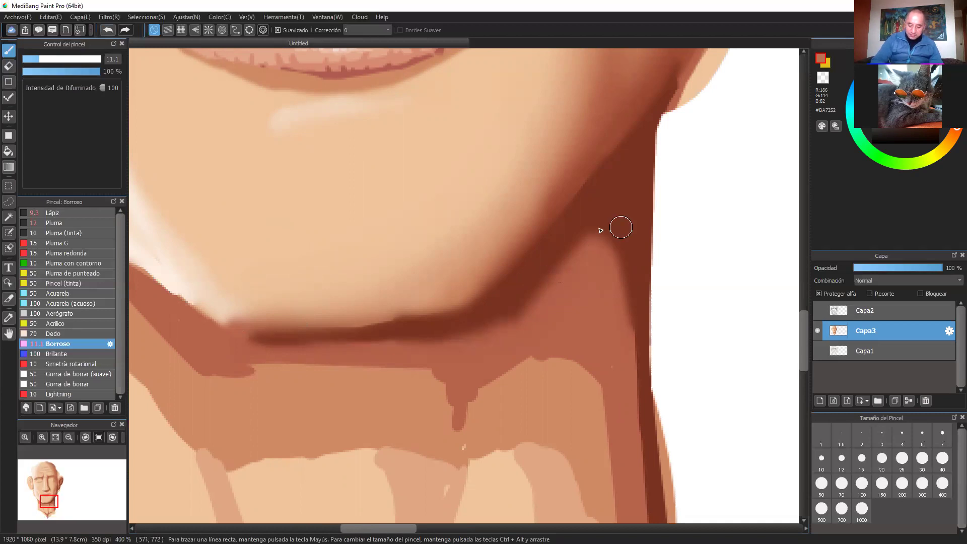
Blend the reddish shadow band below the chin and lit jaw into the neck with the blur brush at sizes 11.1 and 19.
{"action": "left_click_drag", "start_coordinate": [472, 315], "coordinate": [645, 337]}
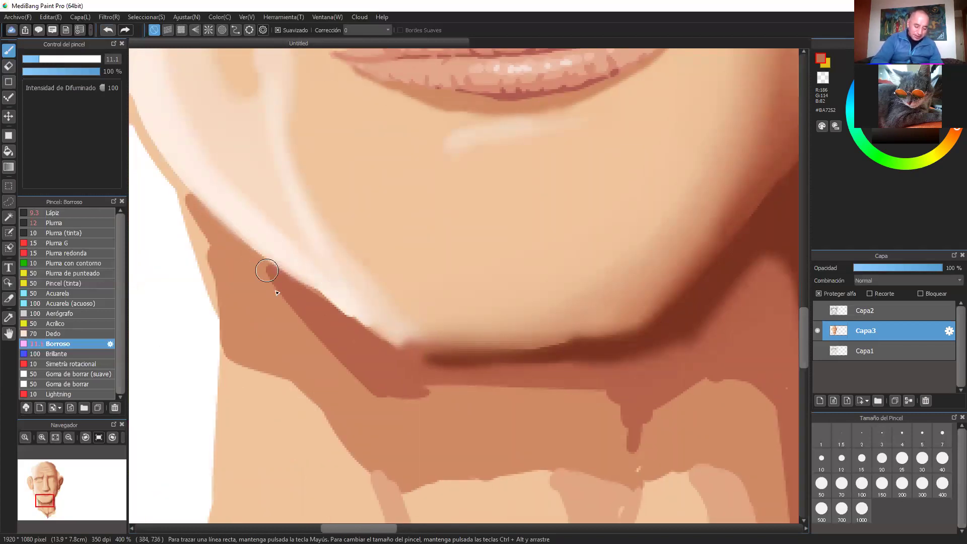
{"action": "left_click", "coordinate": [52, 60]}
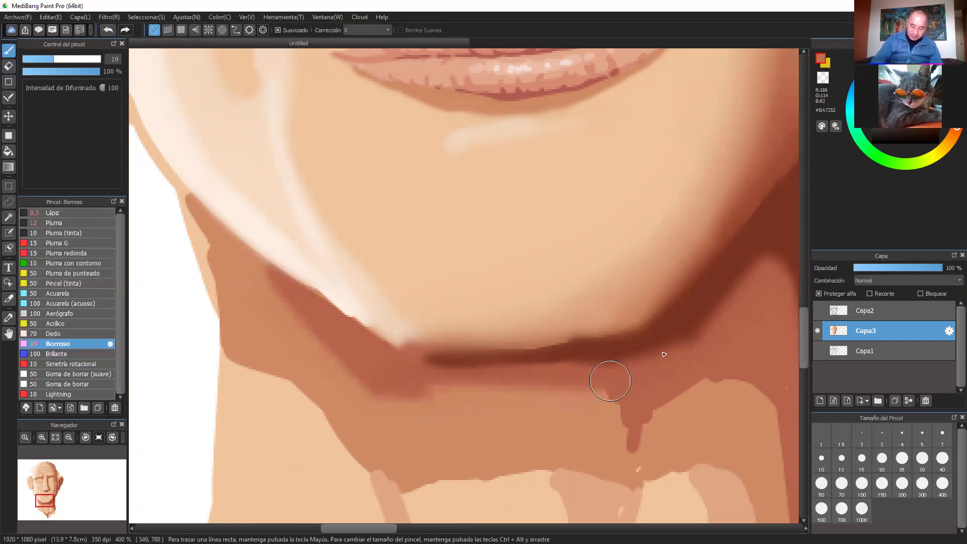
{"action": "left_click_drag", "start_coordinate": [693, 410], "coordinate": [634, 366]}
{"action": "mouse_move", "coordinate": [566, 410]}
{"action": "left_mouse_down"}
{"action": "mouse_move", "coordinate": [560, 349]}
{"action": "mouse_move", "coordinate": [603, 359]}
{"action": "mouse_move", "coordinate": [645, 325]}
{"action": "mouse_move", "coordinate": [578, 377]}
{"action": "mouse_move", "coordinate": [425, 304]}
{"action": "mouse_move", "coordinate": [542, 369]}
{"action": "left_mouse_up"}
Blend the neck shadow beneath the chin and toward the shaded side with a larger blur brush.
{"action": "left_click", "coordinate": [72, 59]}
{"action": "mouse_move", "coordinate": [625, 351]}
{"action": "left_mouse_down"}
{"action": "mouse_move", "coordinate": [614, 350]}
{"action": "mouse_move", "coordinate": [656, 326]}
{"action": "left_mouse_up"}
{"action": "left_click_drag", "start_coordinate": [703, 367], "coordinate": [692, 362]}
{"action": "mouse_move", "coordinate": [664, 426]}
{"action": "left_mouse_down"}
{"action": "mouse_move", "coordinate": [579, 332]}
{"action": "mouse_move", "coordinate": [537, 320]}
{"action": "left_mouse_up"}
{"action": "mouse_move", "coordinate": [585, 258]}
{"action": "left_mouse_down"}
{"action": "mouse_move", "coordinate": [598, 320]}
{"action": "mouse_move", "coordinate": [537, 277]}
{"action": "mouse_move", "coordinate": [538, 325]}
{"action": "mouse_move", "coordinate": [508, 319]}
{"action": "left_mouse_up"}
{"action": "left_click_drag", "start_coordinate": [554, 388], "coordinate": [544, 288]}
{"action": "mouse_move", "coordinate": [497, 244]}
{"action": "left_mouse_down"}
{"action": "mouse_move", "coordinate": [488, 368]}
{"action": "mouse_move", "coordinate": [483, 233]}
{"action": "mouse_move", "coordinate": [583, 259]}
{"action": "mouse_move", "coordinate": [613, 346]}
{"action": "left_mouse_up"}
Smooth the vertical shadow bands on the shaded side of the neck with the blur brush at size 20.
{"action": "left_click", "coordinate": [43, 59]}
{"action": "left_click", "coordinate": [54, 59]}
{"action": "left_click_drag", "start_coordinate": [597, 119], "coordinate": [629, 324]}
{"action": "left_click_drag", "start_coordinate": [611, 231], "coordinate": [623, 398]}
{"action": "mouse_move", "coordinate": [611, 166]}
{"action": "left_mouse_down"}
{"action": "mouse_move", "coordinate": [620, 380]}
{"action": "mouse_move", "coordinate": [583, 248]}
{"action": "left_mouse_up"}
{"action": "left_click_drag", "start_coordinate": [609, 338], "coordinate": [589, 207]}
Blend the lower edge of the neck shadow and the neck tendons below it with the blur brush at size 20.
{"action": "mouse_move", "coordinate": [417, 204]}
{"action": "left_mouse_down"}
{"action": "mouse_move", "coordinate": [406, 248]}
{"action": "mouse_move", "coordinate": [408, 236]}
{"action": "mouse_move", "coordinate": [358, 254]}
{"action": "mouse_move", "coordinate": [396, 240]}
{"action": "mouse_move", "coordinate": [374, 320]}
{"action": "mouse_move", "coordinate": [340, 341]}
{"action": "mouse_move", "coordinate": [347, 438]}
{"action": "left_mouse_up"}
{"action": "mouse_move", "coordinate": [390, 393]}
{"action": "left_mouse_down"}
{"action": "mouse_move", "coordinate": [381, 455]}
{"action": "mouse_move", "coordinate": [374, 448]}
{"action": "left_mouse_up"}
{"action": "left_click_drag", "start_coordinate": [476, 332], "coordinate": [592, 348]}
{"action": "left_click_drag", "start_coordinate": [598, 274], "coordinate": [648, 315]}
{"action": "mouse_move", "coordinate": [380, 297]}
{"action": "left_mouse_down"}
{"action": "mouse_move", "coordinate": [468, 298]}
{"action": "mouse_move", "coordinate": [451, 283]}
{"action": "mouse_move", "coordinate": [380, 296]}
{"action": "mouse_move", "coordinate": [465, 291]}
{"action": "mouse_move", "coordinate": [435, 271]}
{"action": "mouse_move", "coordinate": [375, 311]}
{"action": "mouse_move", "coordinate": [295, 269]}
{"action": "mouse_move", "coordinate": [260, 220]}
{"action": "mouse_move", "coordinate": [201, 177]}
{"action": "mouse_move", "coordinate": [218, 195]}
{"action": "mouse_move", "coordinate": [181, 174]}
{"action": "mouse_move", "coordinate": [313, 290]}
{"action": "mouse_move", "coordinate": [181, 140]}
{"action": "mouse_move", "coordinate": [181, 186]}
{"action": "mouse_move", "coordinate": [233, 114]}
{"action": "mouse_move", "coordinate": [292, 183]}
{"action": "mouse_move", "coordinate": [293, 249]}
{"action": "mouse_move", "coordinate": [308, 295]}
{"action": "mouse_move", "coordinate": [366, 309]}
{"action": "mouse_move", "coordinate": [399, 424]}
{"action": "mouse_move", "coordinate": [382, 404]}
{"action": "mouse_move", "coordinate": [350, 292]}
{"action": "mouse_move", "coordinate": [339, 292]}
{"action": "mouse_move", "coordinate": [337, 312]}
{"action": "left_mouse_up"}
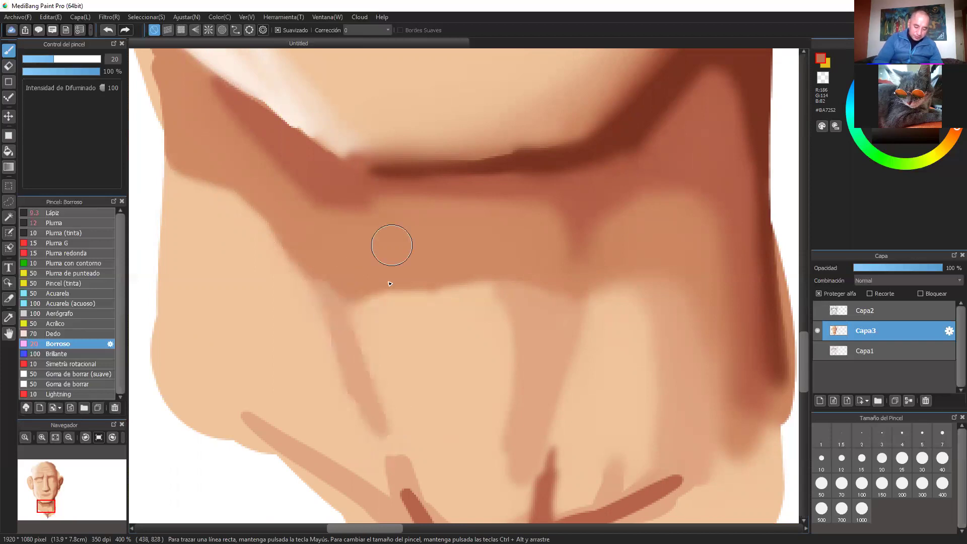
Enlarge the blur brush to size 42 and soften the neck tendons and the shadow edges across the middle of the neck.
{"action": "scroll", "coordinate": [579, 322], "scroll_direction": "down", "scroll_amount": 2}
{"action": "scroll", "coordinate": [619, 288], "scroll_direction": "down", "scroll_amount": 3}
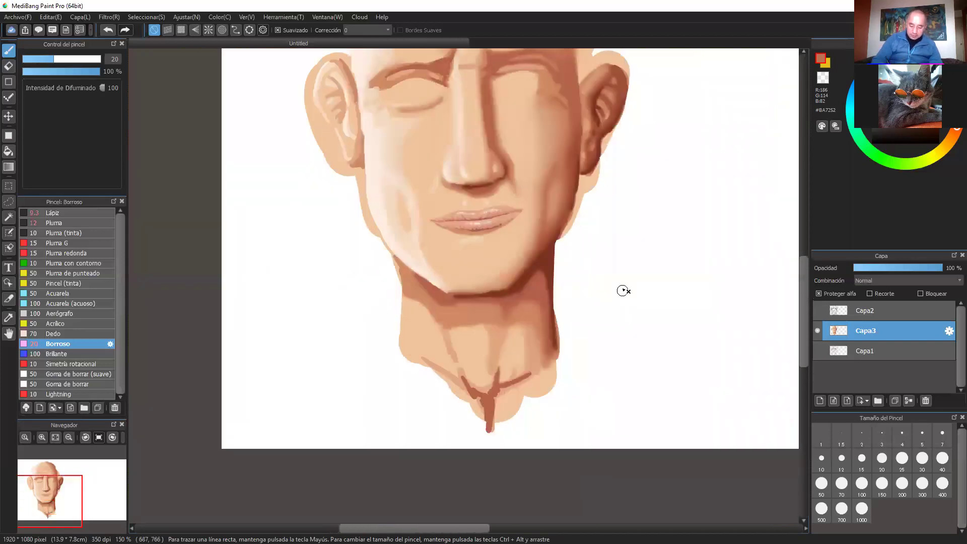
{"action": "scroll", "coordinate": [617, 291], "scroll_direction": "up", "scroll_amount": 3}
{"action": "scroll", "coordinate": [571, 304], "scroll_direction": "up", "scroll_amount": 3}
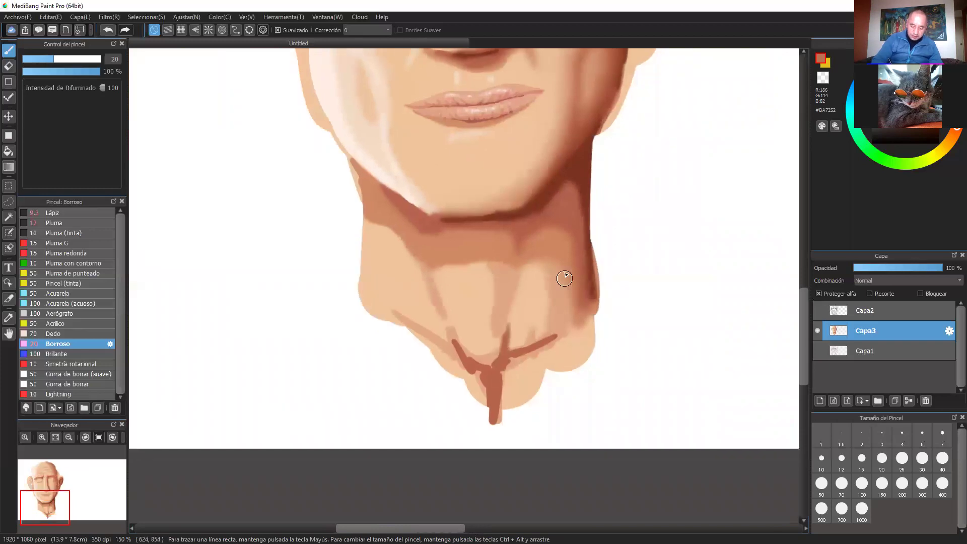
{"action": "left_click", "coordinate": [83, 60]}
{"action": "left_click", "coordinate": [76, 59]}
{"action": "mouse_move", "coordinate": [502, 316]}
{"action": "left_mouse_down"}
{"action": "mouse_move", "coordinate": [491, 219]}
{"action": "mouse_move", "coordinate": [499, 289]}
{"action": "mouse_move", "coordinate": [503, 237]}
{"action": "left_mouse_up"}
{"action": "mouse_move", "coordinate": [410, 251]}
{"action": "left_mouse_down"}
{"action": "mouse_move", "coordinate": [418, 284]}
{"action": "mouse_move", "coordinate": [396, 230]}
{"action": "mouse_move", "coordinate": [428, 293]}
{"action": "left_mouse_up"}
{"action": "mouse_move", "coordinate": [572, 258]}
{"action": "left_mouse_down"}
{"action": "mouse_move", "coordinate": [553, 239]}
{"action": "mouse_move", "coordinate": [570, 266]}
{"action": "mouse_move", "coordinate": [571, 304]}
{"action": "mouse_move", "coordinate": [609, 262]}
{"action": "mouse_move", "coordinate": [555, 257]}
{"action": "mouse_move", "coordinate": [562, 284]}
{"action": "left_mouse_up"}
{"action": "left_click_drag", "start_coordinate": [348, 172], "coordinate": [380, 215]}
{"action": "mouse_move", "coordinate": [445, 218]}
{"action": "left_mouse_down"}
{"action": "mouse_move", "coordinate": [453, 220]}
{"action": "mouse_move", "coordinate": [443, 217]}
{"action": "left_mouse_up"}
{"action": "left_click_drag", "start_coordinate": [560, 234], "coordinate": [556, 220]}
Smooth the broad shadow beneath the chin and toward the shaded side of the neck with the blur brush at size 42.
{"action": "key", "text": "ctrl+minus"}
{"action": "key", "text": "ctrl+minus"}
{"action": "key", "text": "ctrl+minus"}
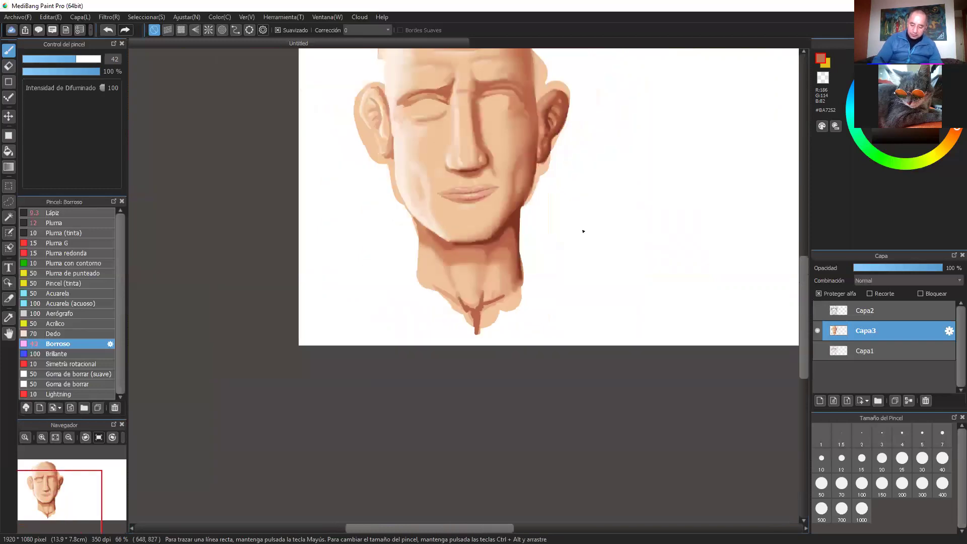
{"action": "key", "text": "ctrl+plus"}
{"action": "key", "text": "ctrl+plus"}
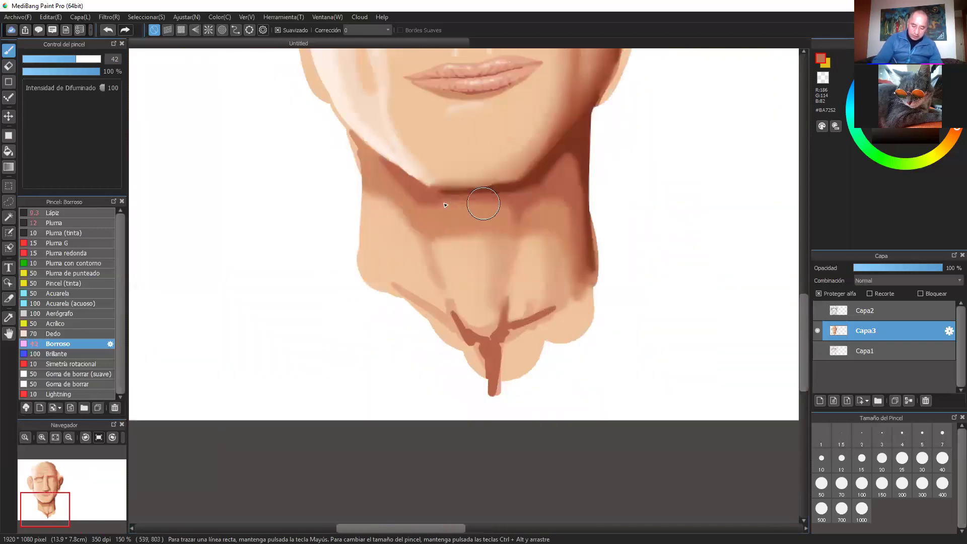
{"action": "mouse_move", "coordinate": [479, 206]}
{"action": "left_mouse_down"}
{"action": "mouse_move", "coordinate": [380, 171]}
{"action": "mouse_move", "coordinate": [413, 208]}
{"action": "left_mouse_up"}
{"action": "mouse_move", "coordinate": [560, 214]}
{"action": "left_mouse_down"}
{"action": "mouse_move", "coordinate": [544, 199]}
{"action": "mouse_move", "coordinate": [569, 208]}
{"action": "left_mouse_up"}
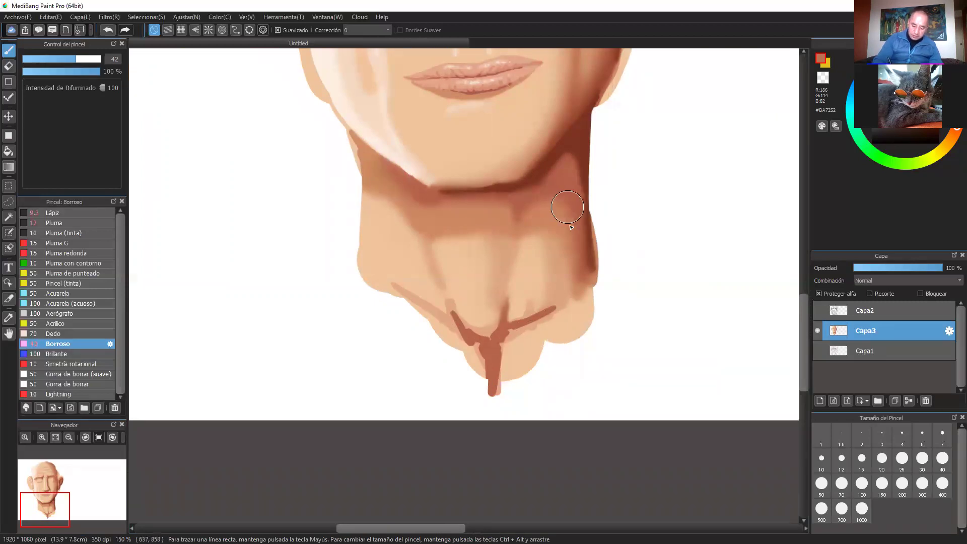
{"action": "mouse_move", "coordinate": [569, 165]}
{"action": "left_mouse_down"}
{"action": "mouse_move", "coordinate": [546, 173]}
{"action": "mouse_move", "coordinate": [603, 149]}
{"action": "left_mouse_up"}
Soften the reddish collarbone lines and the central stroke at the base of the neck with the blur brush at size 20.
{"action": "scroll", "coordinate": [609, 243], "scroll_direction": "down", "scroll_amount": 4}
{"action": "scroll", "coordinate": [606, 244], "scroll_direction": "up", "scroll_amount": 2}
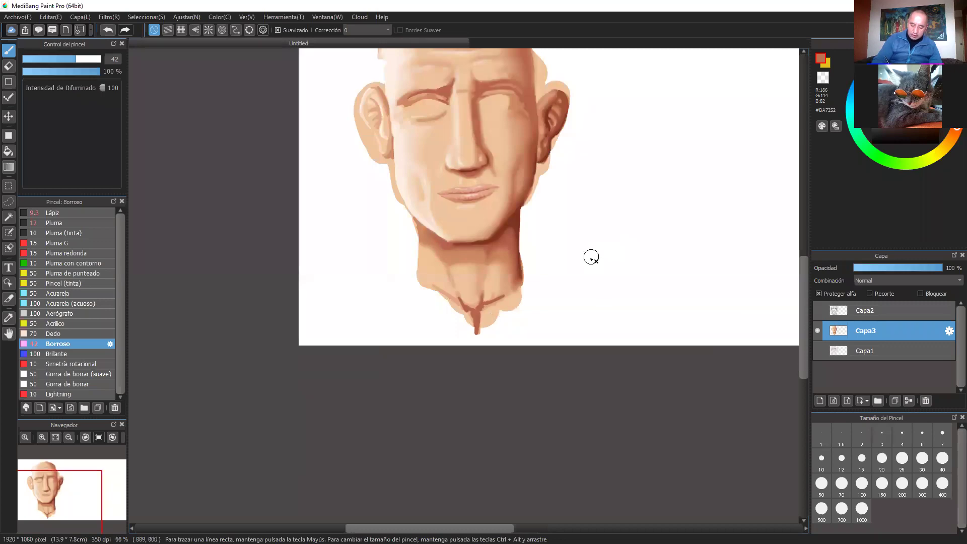
{"action": "scroll", "coordinate": [590, 258], "scroll_direction": "up", "scroll_amount": 1}
{"action": "key", "text": "ctrl+equal"}
{"action": "key", "text": "ctrl+equal"}
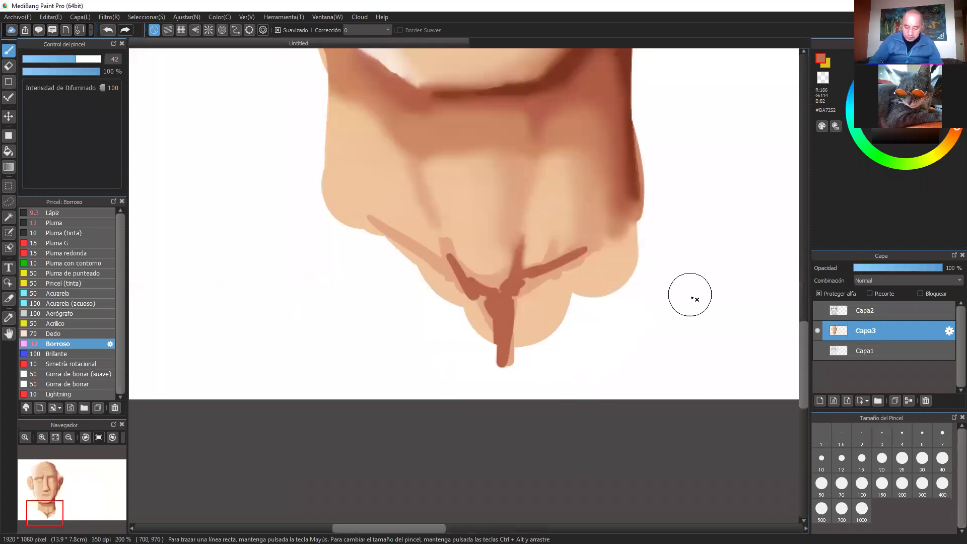
{"action": "key", "text": "ctrl+equal"}
{"action": "left_click", "coordinate": [54, 59]}
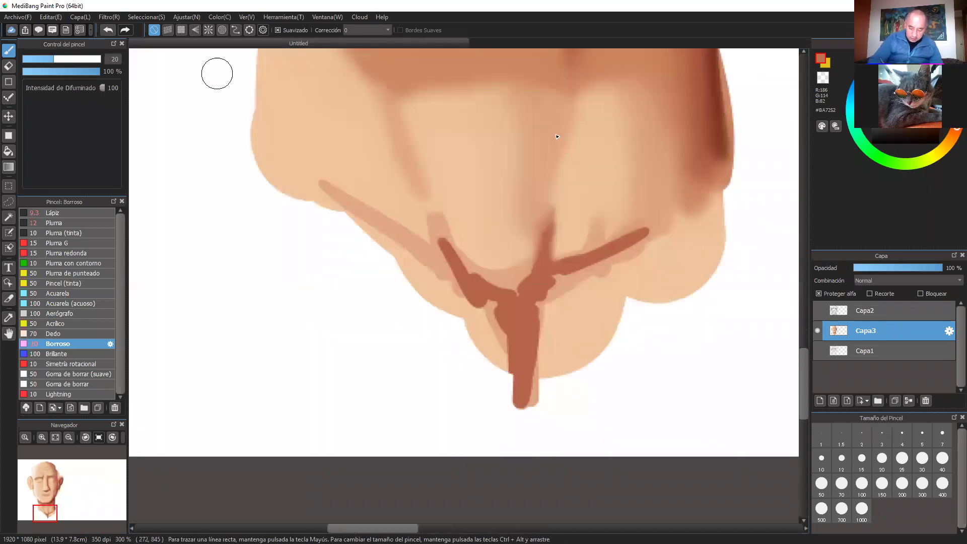
{"action": "mouse_move", "coordinate": [562, 231]}
{"action": "left_mouse_down"}
{"action": "mouse_move", "coordinate": [622, 209]}
{"action": "mouse_move", "coordinate": [567, 275]}
{"action": "mouse_move", "coordinate": [643, 237]}
{"action": "mouse_move", "coordinate": [559, 275]}
{"action": "mouse_move", "coordinate": [542, 296]}
{"action": "mouse_move", "coordinate": [526, 411]}
{"action": "left_mouse_up"}
{"action": "mouse_move", "coordinate": [476, 304]}
{"action": "left_mouse_down"}
{"action": "mouse_move", "coordinate": [492, 318]}
{"action": "mouse_move", "coordinate": [485, 320]}
{"action": "left_mouse_up"}
{"action": "mouse_move", "coordinate": [458, 262]}
{"action": "left_mouse_down"}
{"action": "mouse_move", "coordinate": [524, 297]}
{"action": "mouse_move", "coordinate": [506, 300]}
{"action": "mouse_move", "coordinate": [530, 256]}
{"action": "mouse_move", "coordinate": [501, 281]}
{"action": "mouse_move", "coordinate": [503, 253]}
{"action": "mouse_move", "coordinate": [460, 245]}
{"action": "mouse_move", "coordinate": [410, 193]}
{"action": "mouse_move", "coordinate": [393, 227]}
{"action": "mouse_move", "coordinate": [444, 262]}
{"action": "mouse_move", "coordinate": [312, 168]}
{"action": "mouse_move", "coordinate": [397, 231]}
{"action": "mouse_move", "coordinate": [402, 222]}
{"action": "mouse_move", "coordinate": [362, 206]}
{"action": "mouse_move", "coordinate": [380, 239]}
{"action": "mouse_move", "coordinate": [452, 292]}
{"action": "mouse_move", "coordinate": [418, 249]}
{"action": "mouse_move", "coordinate": [502, 359]}
{"action": "mouse_move", "coordinate": [537, 330]}
{"action": "mouse_move", "coordinate": [546, 352]}
{"action": "mouse_move", "coordinate": [585, 277]}
{"action": "mouse_move", "coordinate": [686, 236]}
{"action": "mouse_move", "coordinate": [695, 196]}
{"action": "mouse_move", "coordinate": [696, 263]}
{"action": "mouse_move", "coordinate": [712, 252]}
{"action": "mouse_move", "coordinate": [728, 187]}
{"action": "mouse_move", "coordinate": [604, 304]}
{"action": "left_mouse_up"}
{"action": "mouse_move", "coordinate": [555, 358]}
{"action": "left_mouse_down"}
{"action": "mouse_move", "coordinate": [531, 358]}
{"action": "mouse_move", "coordinate": [568, 212]}
{"action": "mouse_move", "coordinate": [541, 250]}
{"action": "mouse_move", "coordinate": [543, 233]}
{"action": "mouse_move", "coordinate": [606, 210]}
{"action": "left_mouse_up"}
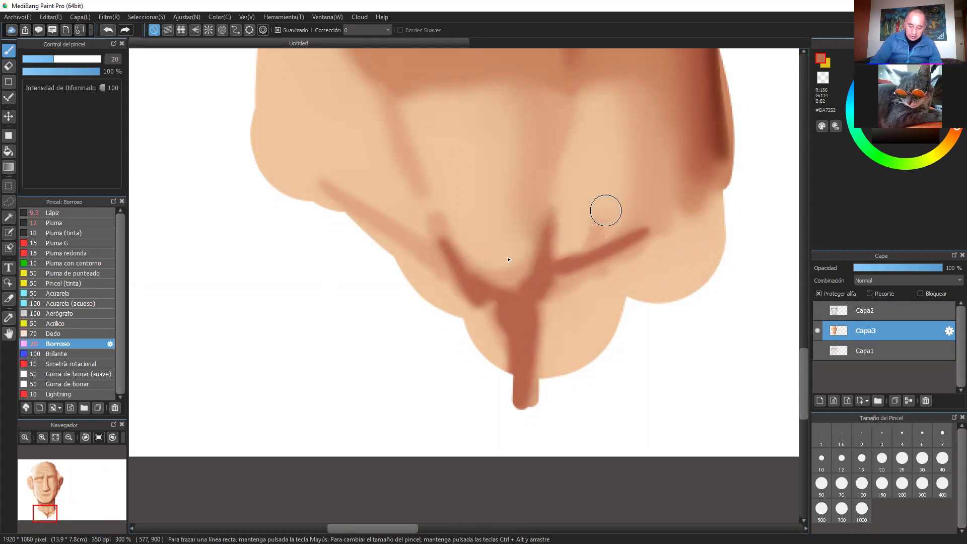
{"action": "left_click", "coordinate": [507, 258]}
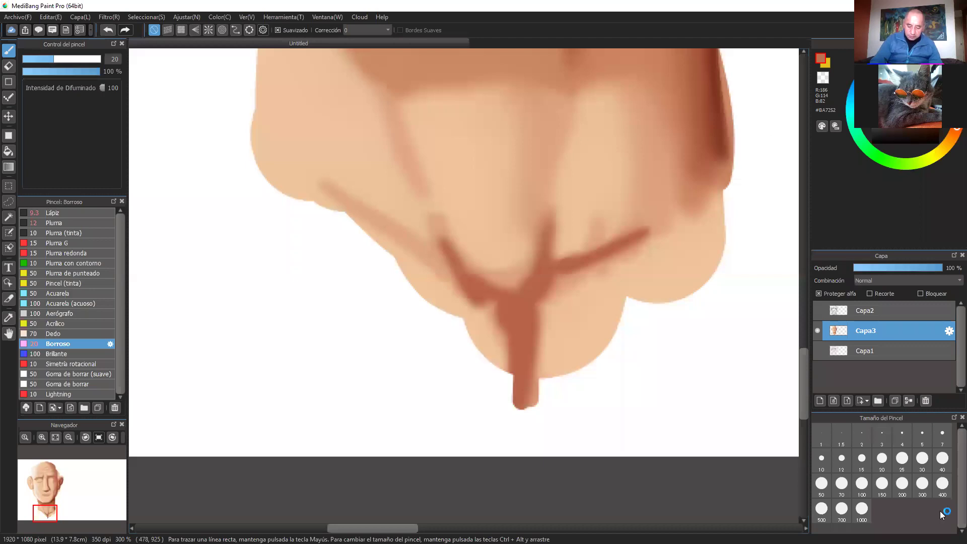
Examine the whole portrait from forehead to neck for areas that still need blending.
{"action": "key", "text": "ctrl+minus"}
{"action": "key", "text": "ctrl+minus"}
{"action": "key", "text": "ctrl+minus"}
{"action": "key", "text": "ctrl+minus"}
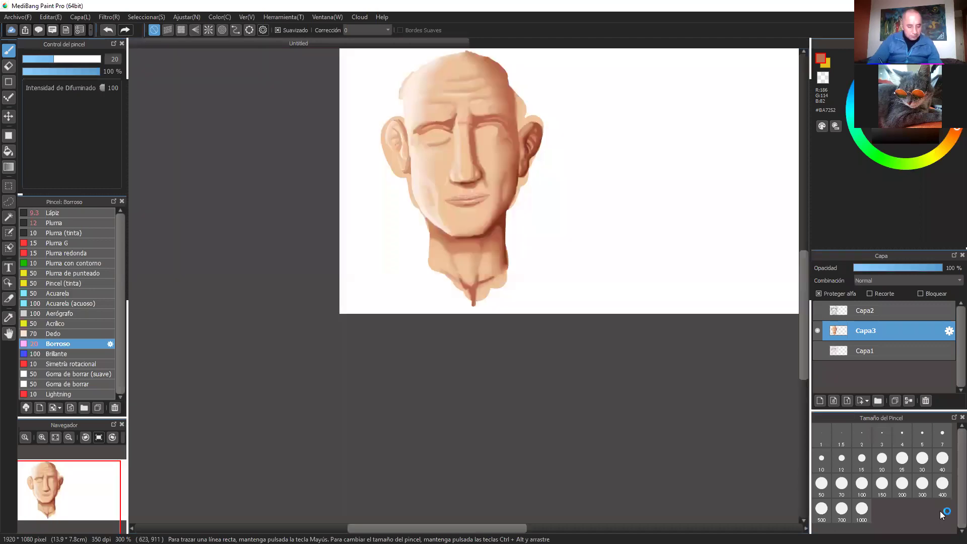
{"action": "scroll", "coordinate": [796, 481], "scroll_direction": "up", "scroll_amount": 10}
{"action": "key", "text": "ctrl+plus"}
{"action": "key", "text": "ctrl+plus"}
{"action": "key", "text": "ctrl+plus"}
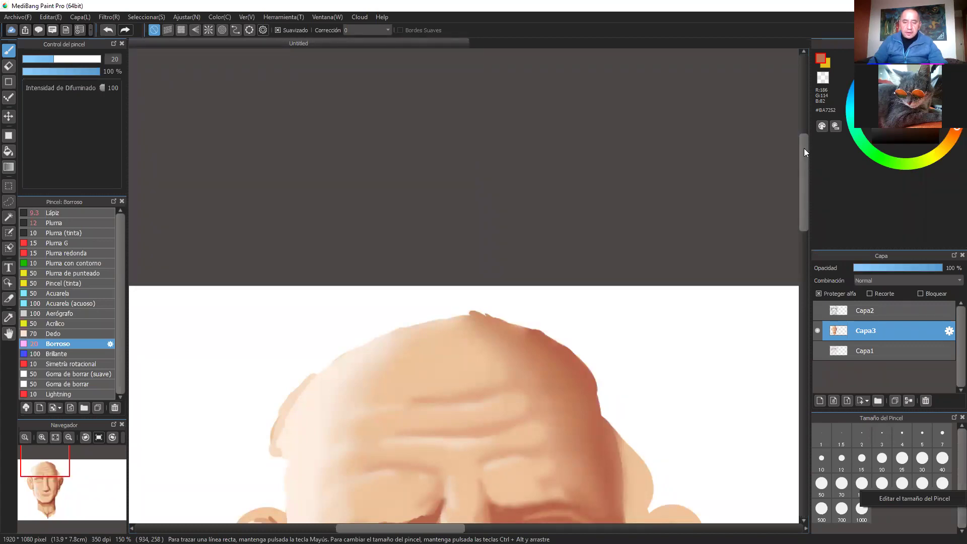
{"action": "scroll", "coordinate": [804, 150], "scroll_direction": "up", "scroll_amount": 2}
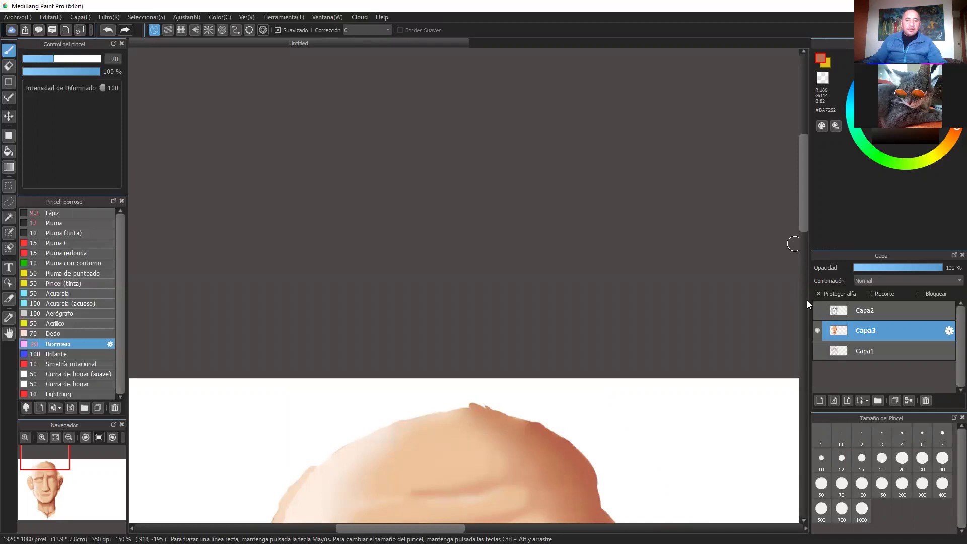
{"action": "scroll", "coordinate": [775, 166], "scroll_direction": "down", "scroll_amount": 5}
{"action": "scroll", "coordinate": [775, 165], "scroll_direction": "down", "scroll_amount": 3}
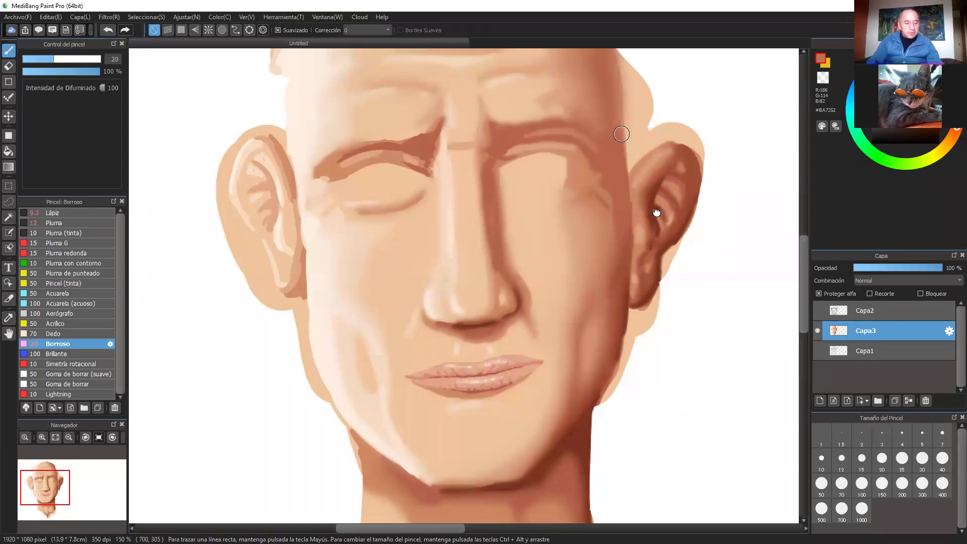
{"action": "scroll", "coordinate": [676, 228], "scroll_direction": "up", "scroll_amount": 1}
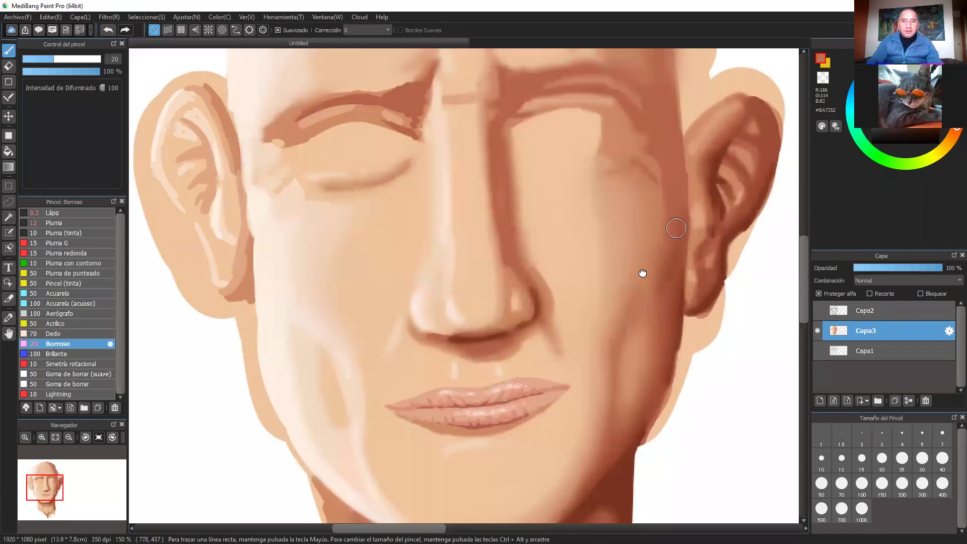
{"action": "scroll", "coordinate": [643, 272], "scroll_direction": "up", "scroll_amount": 1}
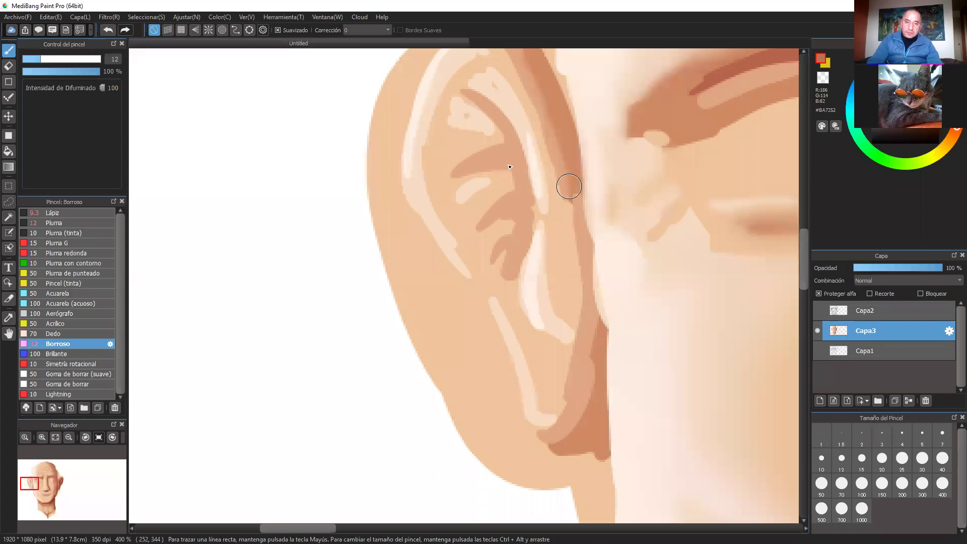
Blend the rim highlight, inner folds and shadow of the lit-side ear with the blur brush at size 12.
{"action": "left_click_drag", "start_coordinate": [424, 93], "coordinate": [436, 184]}
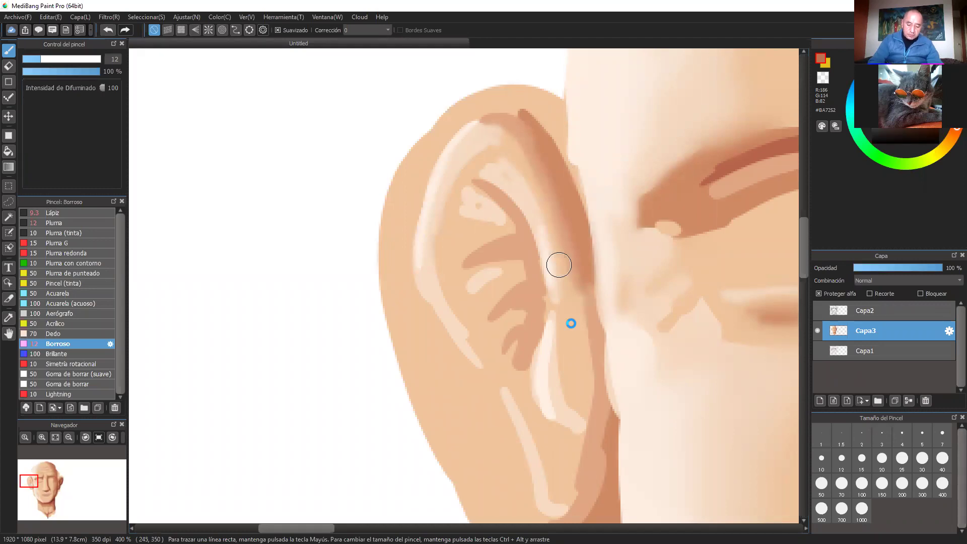
{"action": "left_click_drag", "start_coordinate": [578, 354], "coordinate": [566, 245]}
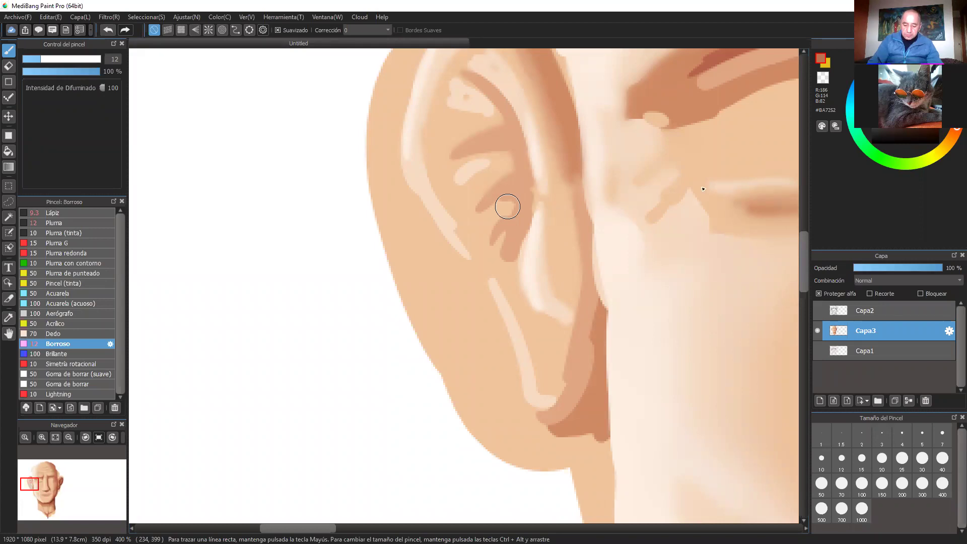
{"action": "scroll", "coordinate": [703, 188], "scroll_direction": "down", "scroll_amount": 5}
{"action": "mouse_move", "coordinate": [697, 214]}
{"action": "left_mouse_down"}
{"action": "mouse_move", "coordinate": [632, 190]}
{"action": "mouse_move", "coordinate": [656, 180]}
{"action": "left_mouse_up"}
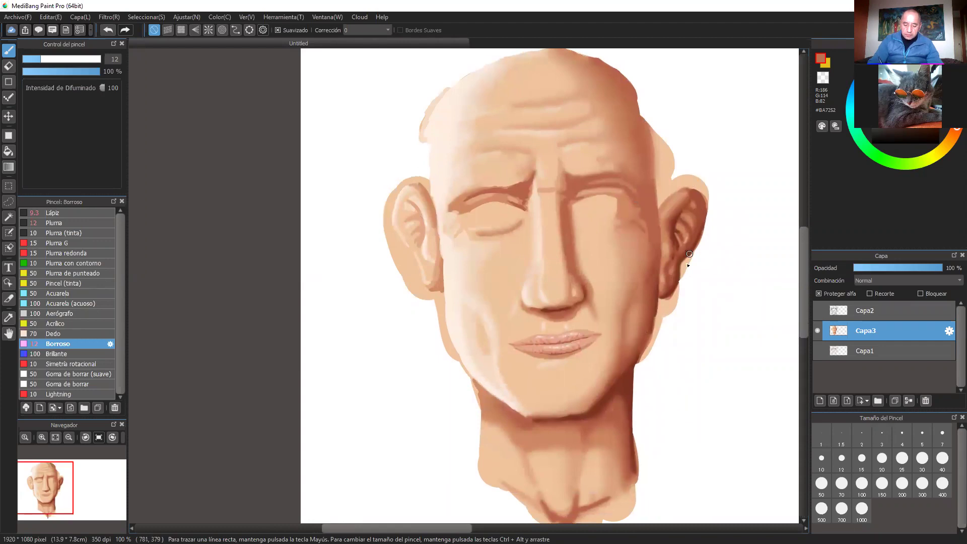
{"action": "left_click_drag", "start_coordinate": [686, 241], "coordinate": [691, 317]}
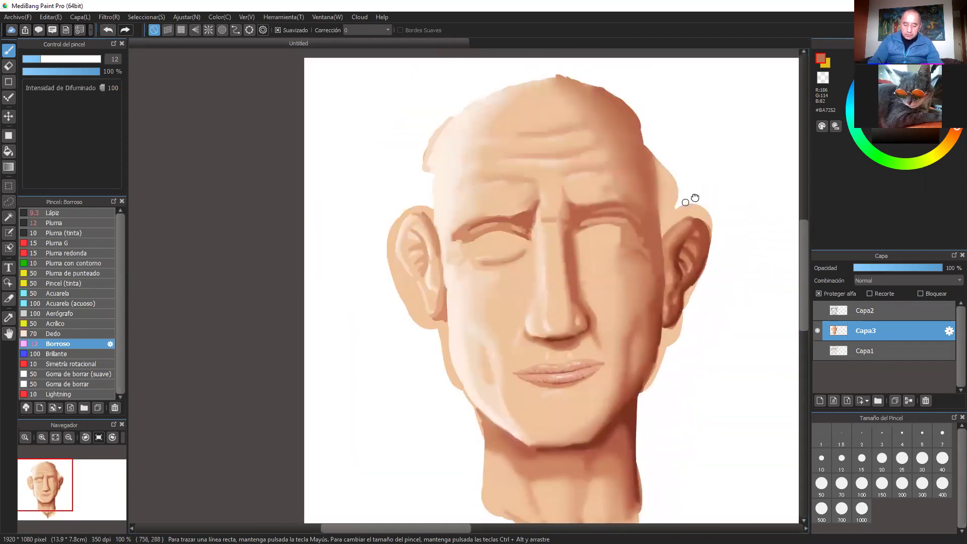
{"action": "left_click_drag", "start_coordinate": [690, 201], "coordinate": [717, 203]}
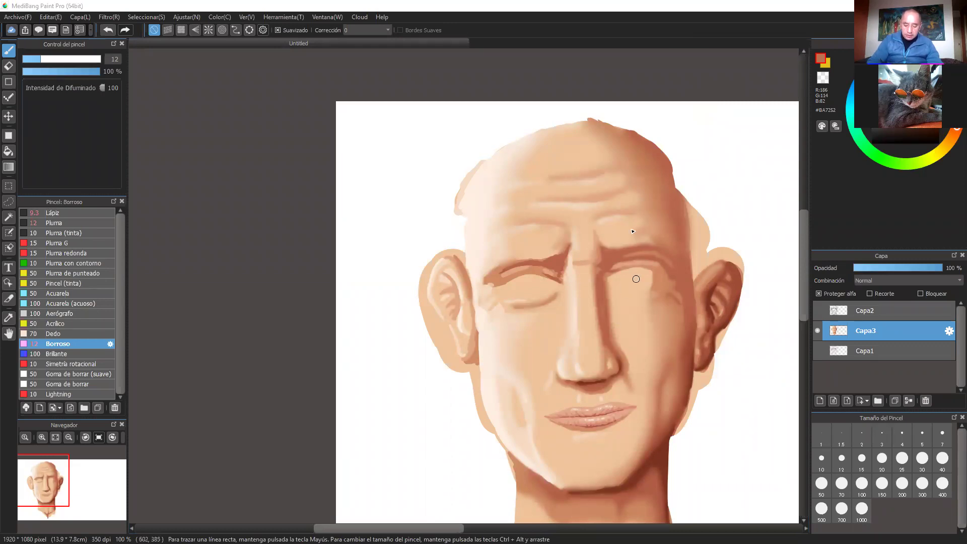
{"action": "left_click_drag", "start_coordinate": [723, 200], "coordinate": [749, 124]}
{"action": "key", "text": "ctrl+plus"}
{"action": "key", "text": "ctrl+plus"}
{"action": "key", "text": "ctrl+plus"}
{"action": "left_click_drag", "start_coordinate": [663, 186], "coordinate": [689, 332]}
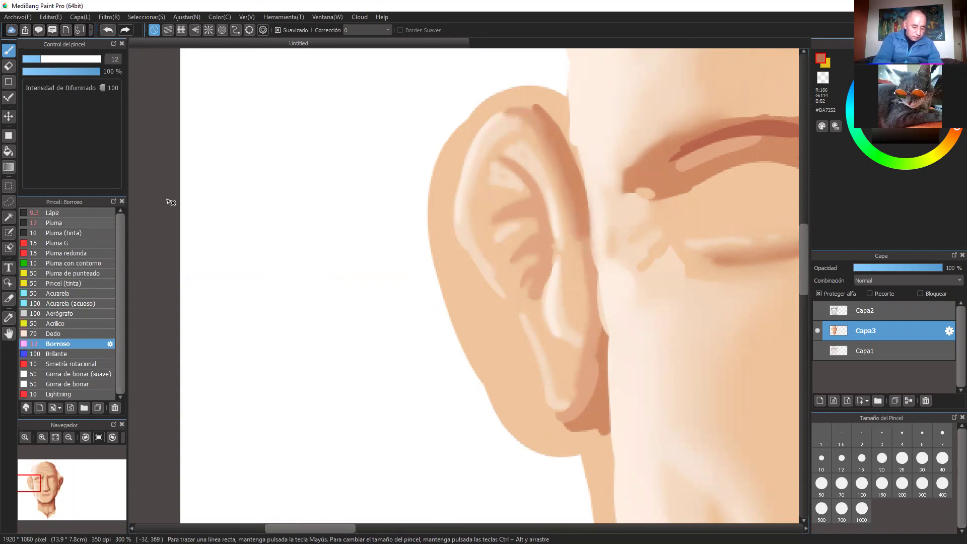
Retouch the upper rim of the lit-side ear with the Pluma brush in sampled skin tone #EEC49C, and blend it with the blur brush.
{"action": "left_click", "coordinate": [76, 223]}
{"action": "left_click", "coordinate": [503, 124], "text": "alt"}
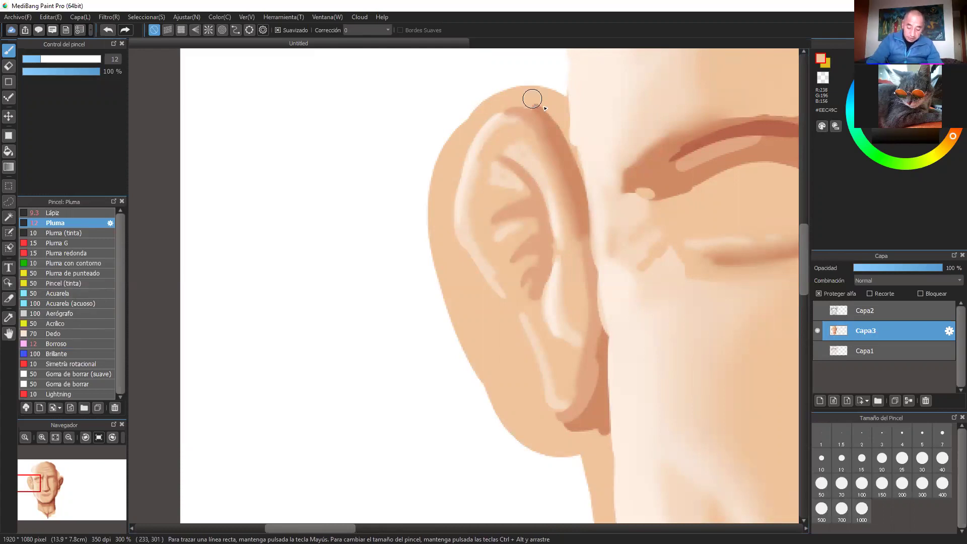
{"action": "left_click", "coordinate": [66, 344]}
{"action": "mouse_move", "coordinate": [496, 130]}
{"action": "left_mouse_down"}
{"action": "mouse_move", "coordinate": [508, 129]}
{"action": "mouse_move", "coordinate": [509, 116]}
{"action": "mouse_move", "coordinate": [547, 130]}
{"action": "left_mouse_up"}
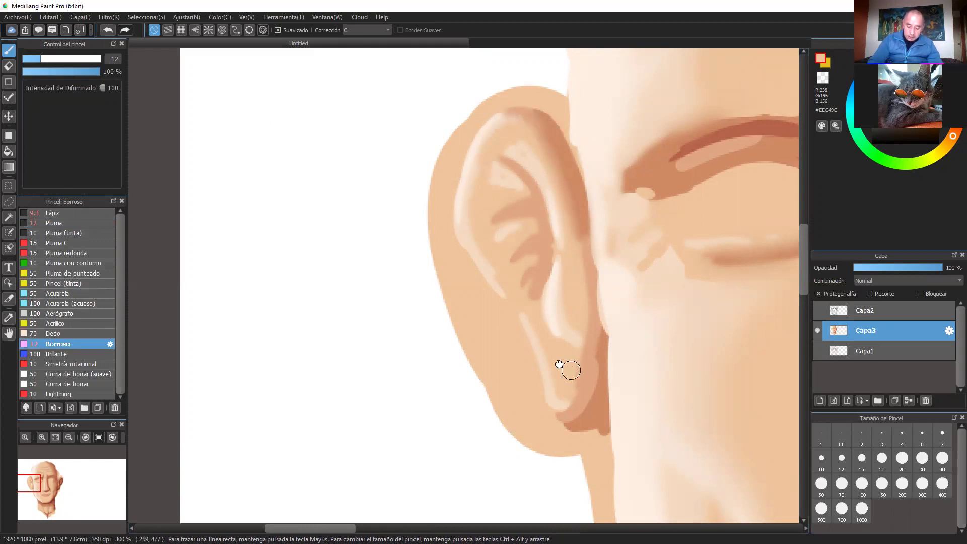
Soften the highlights and shadow around the lit-side earlobe with the blur brush at size 12.
{"action": "left_click_drag", "start_coordinate": [558, 364], "coordinate": [549, 330]}
{"action": "mouse_move", "coordinate": [548, 382]}
{"action": "left_mouse_down"}
{"action": "mouse_move", "coordinate": [585, 353]}
{"action": "mouse_move", "coordinate": [565, 314]}
{"action": "mouse_move", "coordinate": [579, 298]}
{"action": "mouse_move", "coordinate": [552, 382]}
{"action": "mouse_move", "coordinate": [579, 389]}
{"action": "left_mouse_up"}
{"action": "left_click_drag", "start_coordinate": [573, 308], "coordinate": [573, 404]}
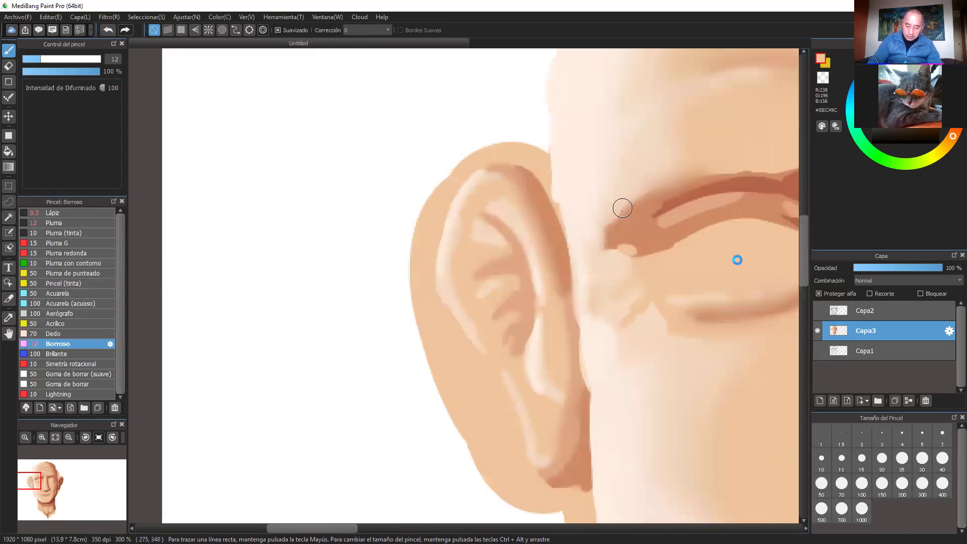
Examine the jawline, chin edge and neck shading both close up and at full-portrait scale.
{"action": "scroll", "coordinate": [737, 260], "scroll_direction": "down", "scroll_amount": 4}
{"action": "left_click_drag", "start_coordinate": [715, 306], "coordinate": [632, 299]}
{"action": "scroll", "coordinate": [664, 272], "scroll_direction": "up", "scroll_amount": 2}
{"action": "left_click_drag", "start_coordinate": [655, 353], "coordinate": [683, 226]}
{"action": "scroll", "coordinate": [558, 352], "scroll_direction": "up", "scroll_amount": 1}
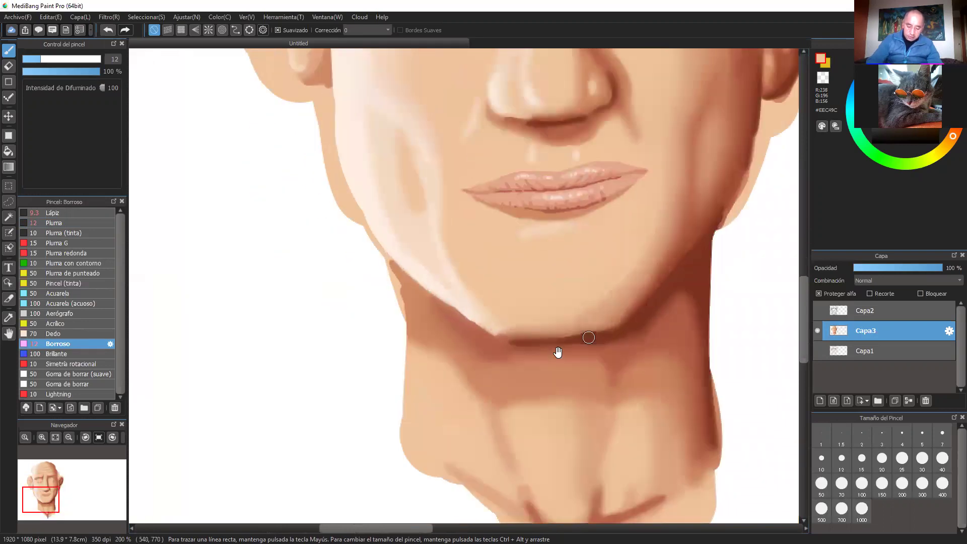
{"action": "scroll", "coordinate": [541, 334], "scroll_direction": "up", "scroll_amount": 1}
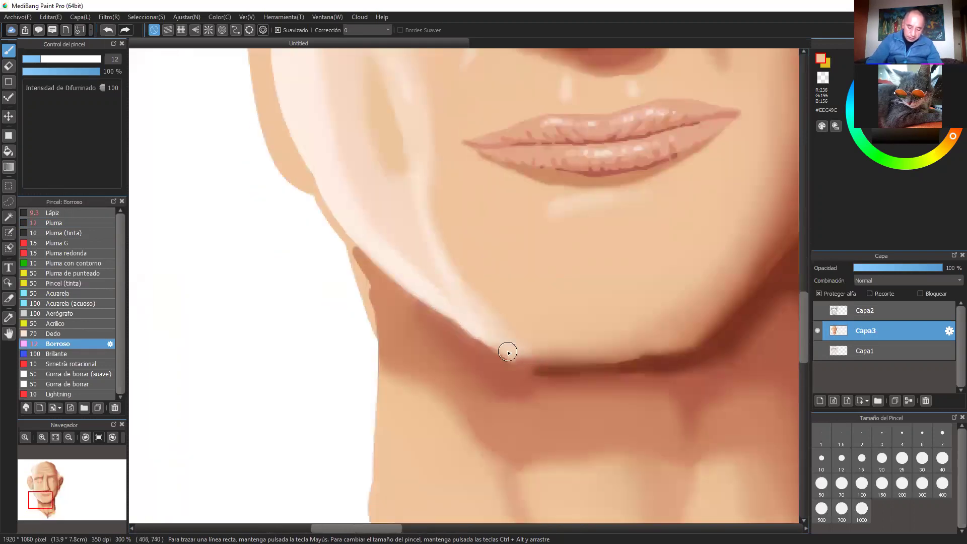
{"action": "scroll", "coordinate": [730, 325], "scroll_direction": "down", "scroll_amount": 5}
{"action": "scroll", "coordinate": [468, 290], "scroll_direction": "up", "scroll_amount": 4}
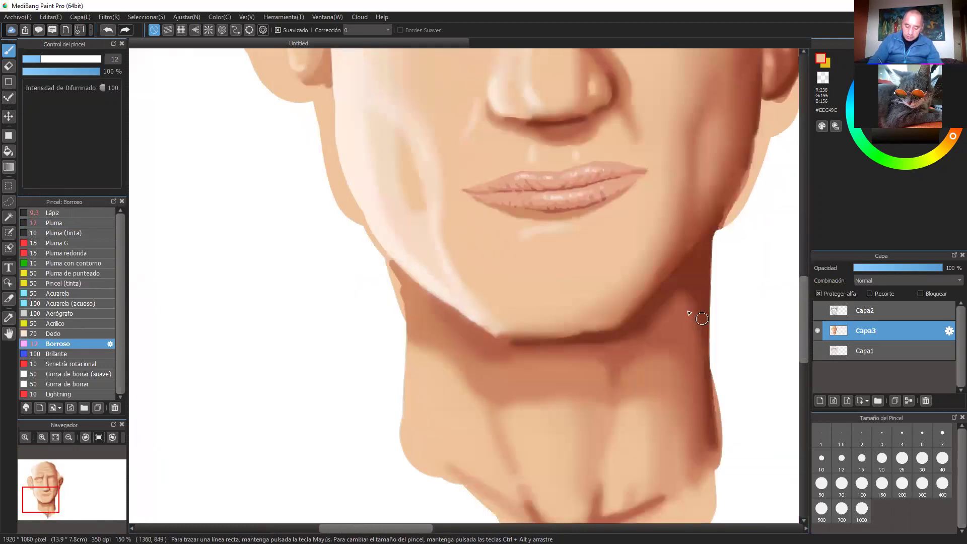
{"action": "scroll", "coordinate": [705, 270], "scroll_direction": "down", "scroll_amount": 4}
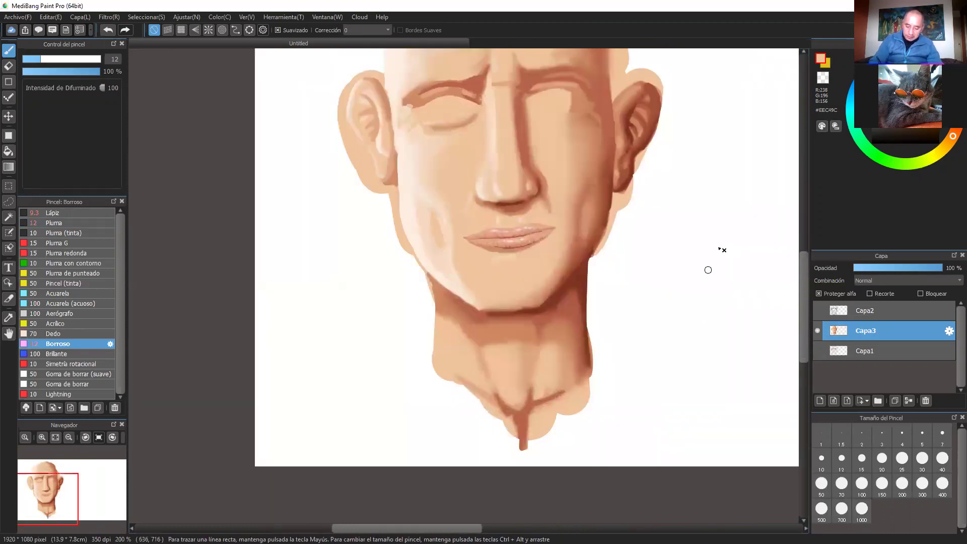
{"action": "scroll", "coordinate": [632, 271], "scroll_direction": "up", "scroll_amount": 4}
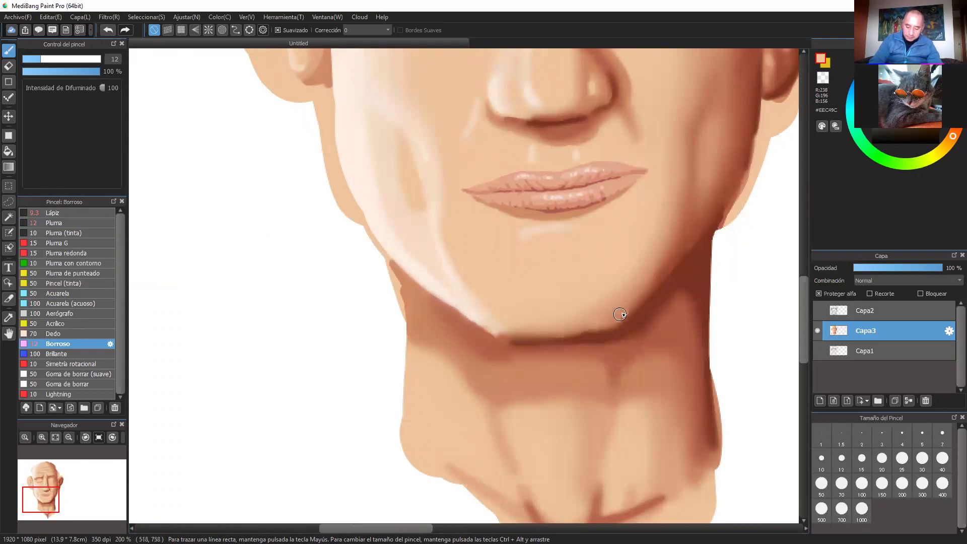
{"action": "scroll", "coordinate": [724, 294], "scroll_direction": "down", "scroll_amount": 3}
{"action": "scroll", "coordinate": [705, 317], "scroll_direction": "up", "scroll_amount": 3}
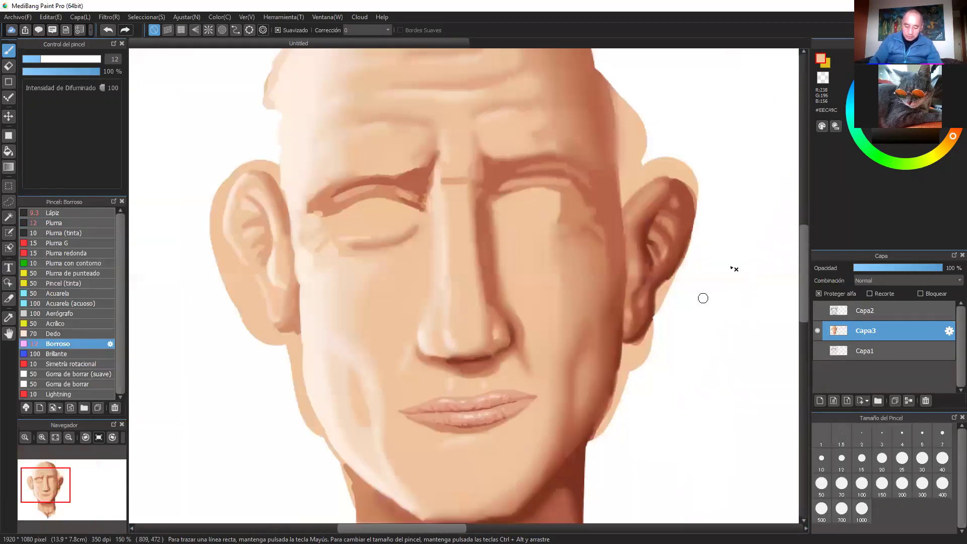
Paint the crease beneath the shadow-side eye with the Pluma brush in #CE8A64, using the Capa2 sketch as guide, and extend its outer end in #C9855F.
{"action": "scroll", "coordinate": [731, 262], "scroll_direction": "up", "scroll_amount": 1}
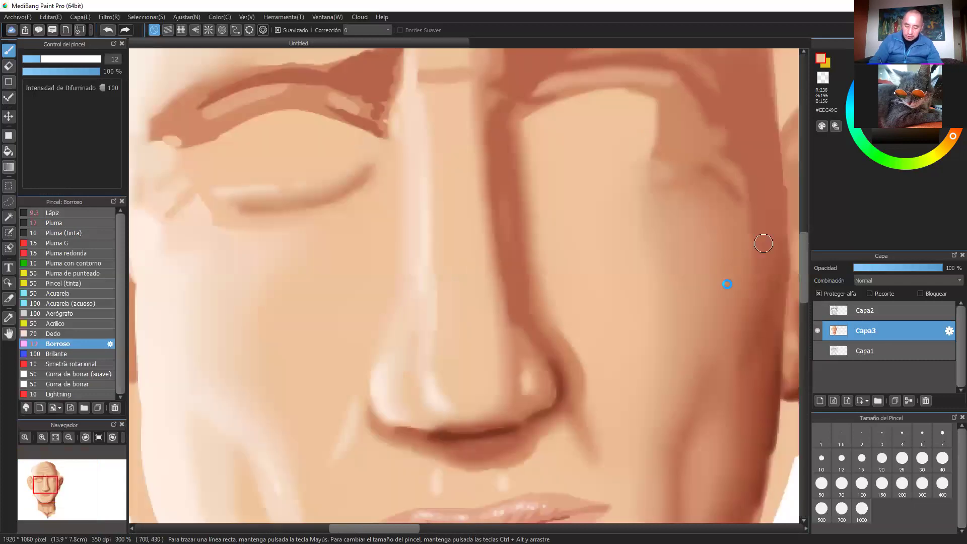
{"action": "scroll", "coordinate": [725, 283], "scroll_direction": "up", "scroll_amount": 1}
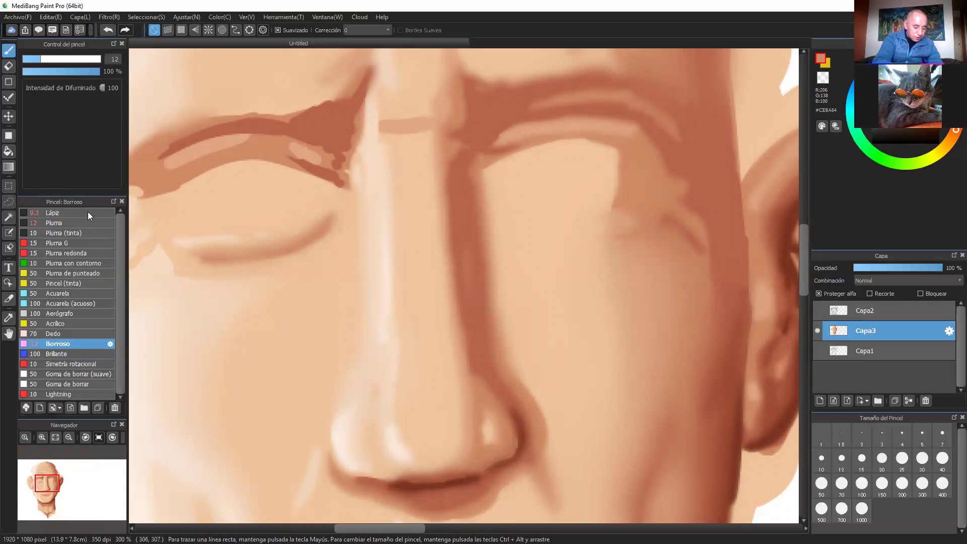
{"action": "left_click", "coordinate": [65, 224]}
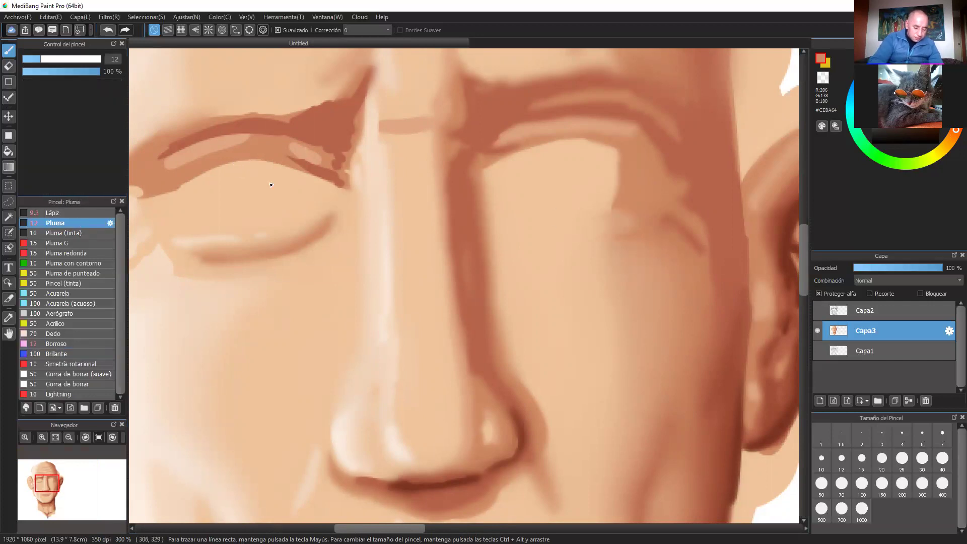
{"action": "left_click", "coordinate": [817, 310]}
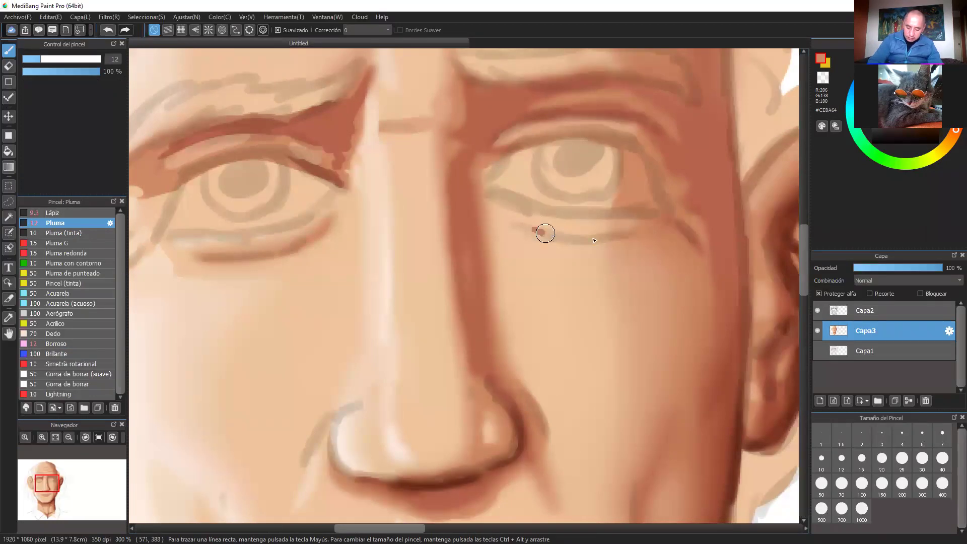
{"action": "left_click_drag", "start_coordinate": [545, 233], "coordinate": [620, 240]}
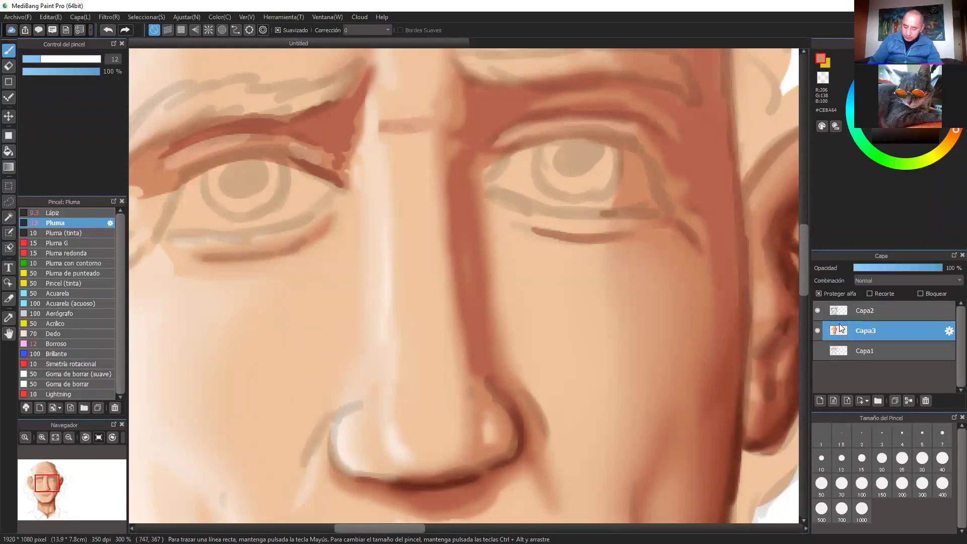
{"action": "left_click", "coordinate": [819, 310]}
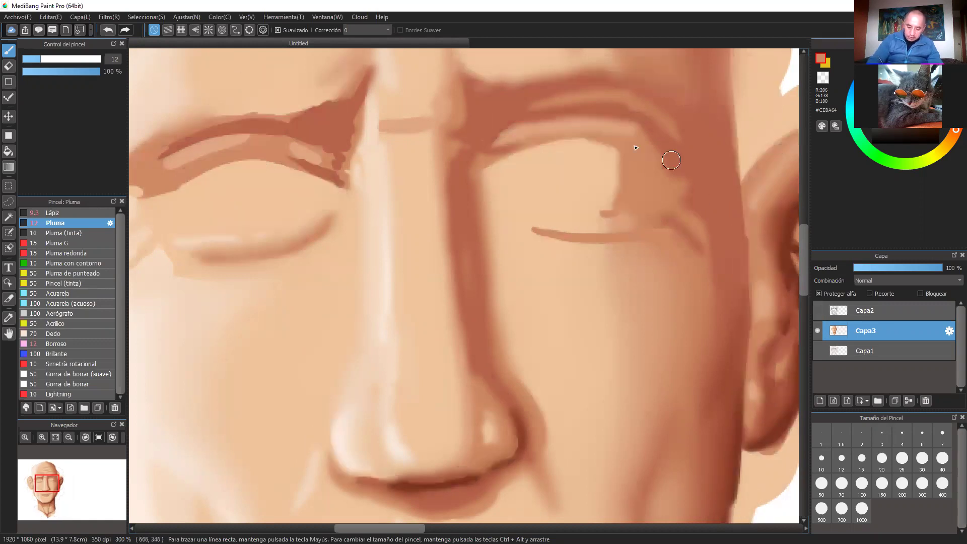
{"action": "right_click", "coordinate": [650, 214]}
{"action": "left_click_drag", "start_coordinate": [654, 222], "coordinate": [671, 230]}
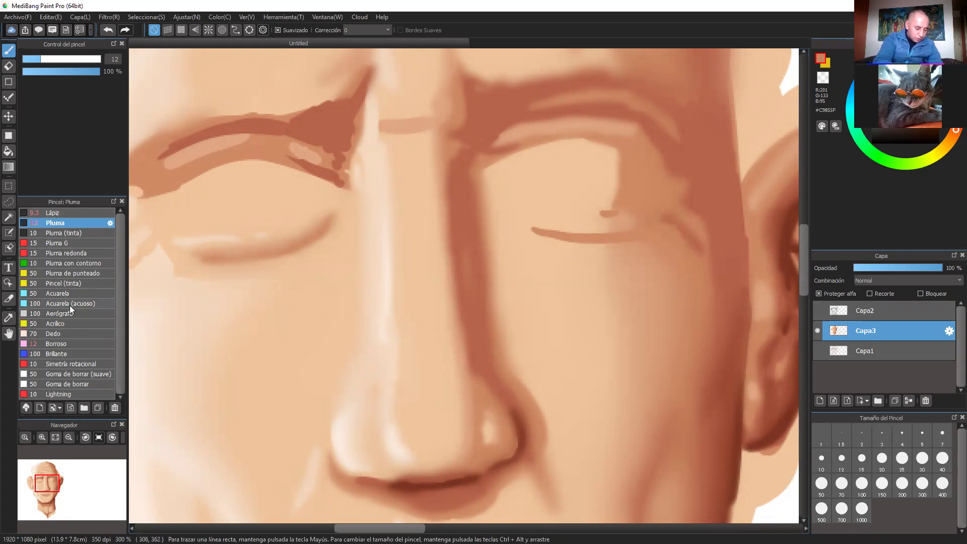
Blend the crease beneath the shadow-side eye and the inner end of the lit-side one with the blur brush at sizes 12 and 26.
{"action": "left_click", "coordinate": [71, 344]}
{"action": "mouse_move", "coordinate": [544, 229]}
{"action": "left_mouse_down"}
{"action": "mouse_move", "coordinate": [586, 239]}
{"action": "mouse_move", "coordinate": [517, 226]}
{"action": "mouse_move", "coordinate": [587, 240]}
{"action": "mouse_move", "coordinate": [626, 239]}
{"action": "mouse_move", "coordinate": [582, 237]}
{"action": "mouse_move", "coordinate": [621, 233]}
{"action": "mouse_move", "coordinate": [657, 253]}
{"action": "mouse_move", "coordinate": [590, 217]}
{"action": "mouse_move", "coordinate": [639, 201]}
{"action": "mouse_move", "coordinate": [634, 215]}
{"action": "mouse_move", "coordinate": [694, 263]}
{"action": "mouse_move", "coordinate": [649, 215]}
{"action": "mouse_move", "coordinate": [675, 210]}
{"action": "left_mouse_up"}
{"action": "scroll", "coordinate": [636, 265], "scroll_direction": "down", "scroll_amount": 3}
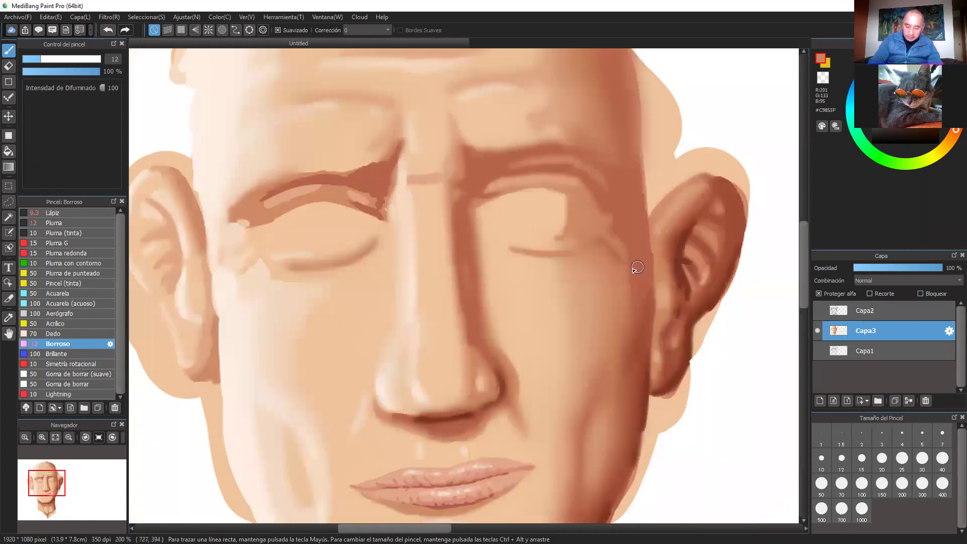
{"action": "scroll", "coordinate": [635, 263], "scroll_direction": "up", "scroll_amount": 2}
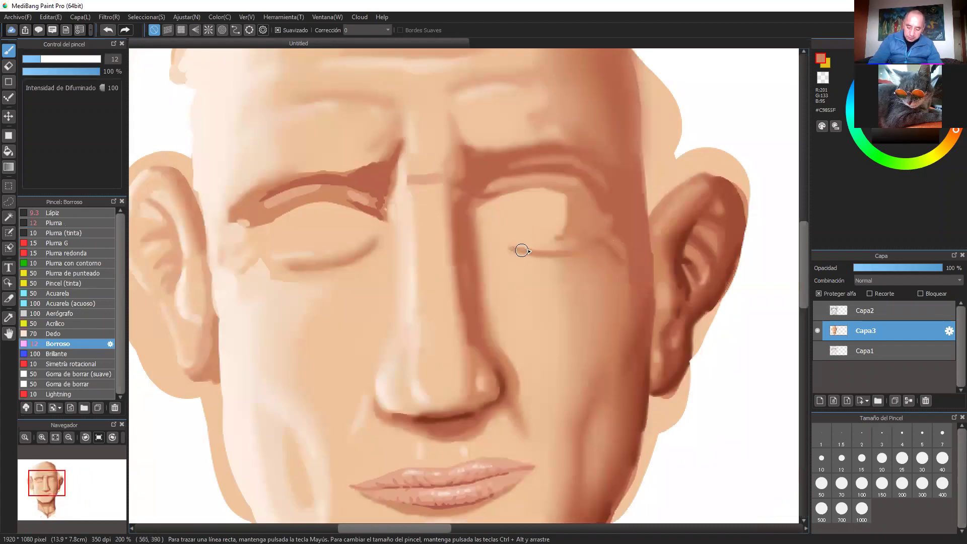
{"action": "scroll", "coordinate": [530, 225], "scroll_direction": "up", "scroll_amount": 1}
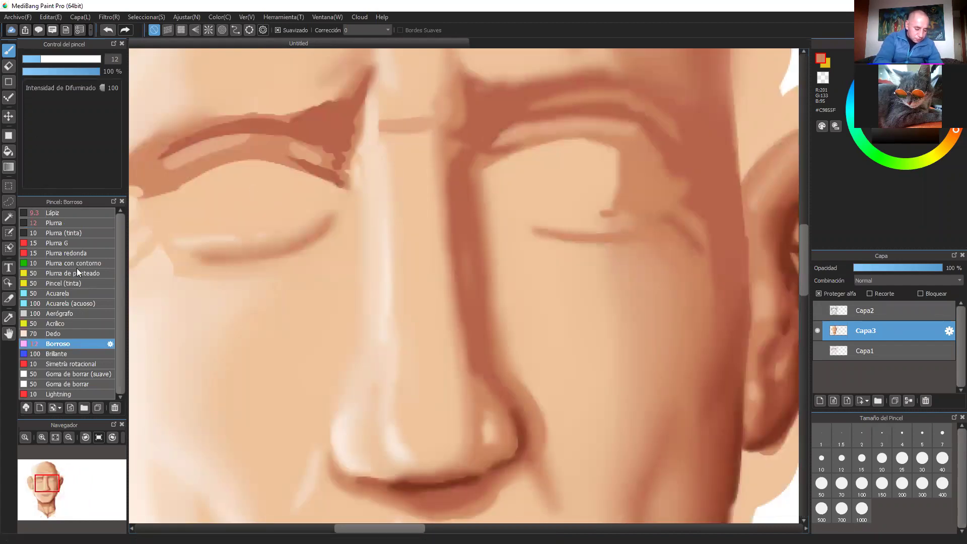
{"action": "left_click", "coordinate": [62, 59]}
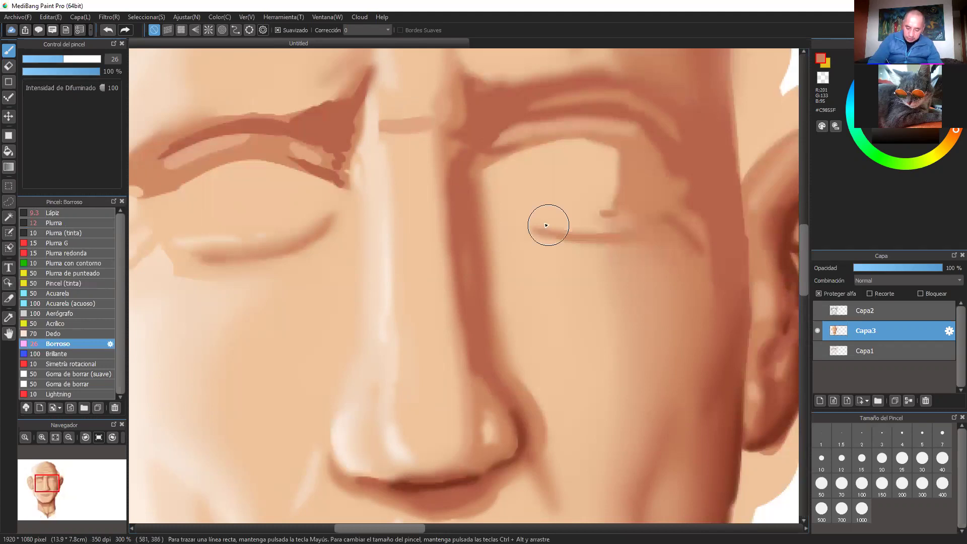
{"action": "left_click_drag", "start_coordinate": [588, 224], "coordinate": [563, 221]}
{"action": "left_click_drag", "start_coordinate": [334, 216], "coordinate": [305, 231]}
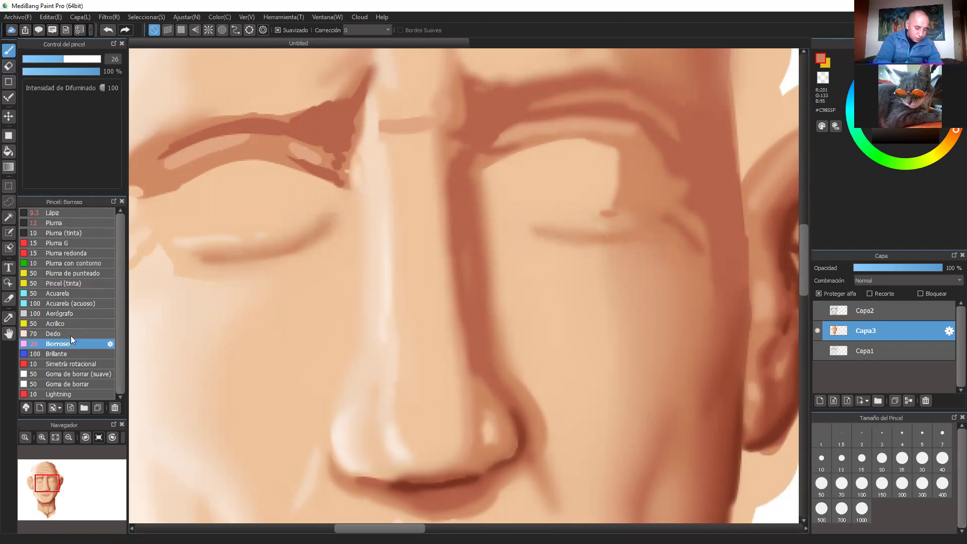
Soften the upper eyelid fold and brow shadow of the lit-side eye with the blur brush at size 13.2.
{"action": "left_click", "coordinate": [43, 59]}
{"action": "key", "text": "space"}
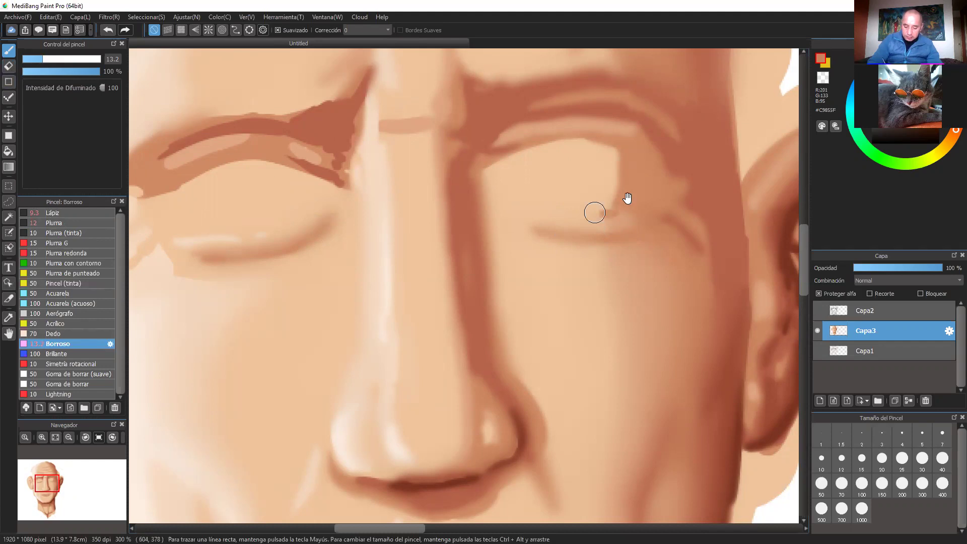
{"action": "left_click_drag", "start_coordinate": [625, 198], "coordinate": [664, 285]}
{"action": "left_click_drag", "start_coordinate": [483, 269], "coordinate": [601, 290]}
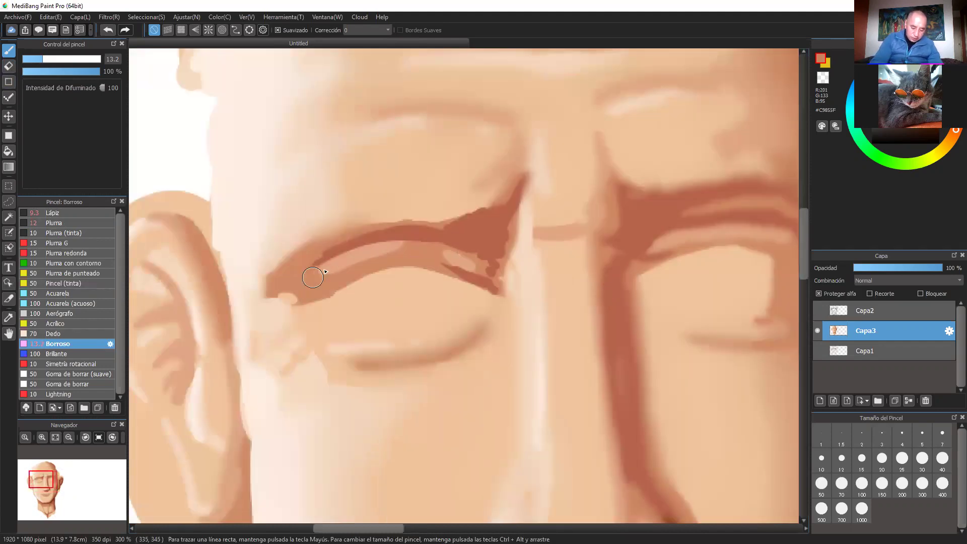
{"action": "mouse_move", "coordinate": [389, 254]}
{"action": "left_mouse_down"}
{"action": "mouse_move", "coordinate": [403, 247]}
{"action": "mouse_move", "coordinate": [318, 255]}
{"action": "mouse_move", "coordinate": [282, 287]}
{"action": "mouse_move", "coordinate": [295, 296]}
{"action": "mouse_move", "coordinate": [258, 291]}
{"action": "mouse_move", "coordinate": [310, 265]}
{"action": "mouse_move", "coordinate": [308, 309]}
{"action": "mouse_move", "coordinate": [453, 239]}
{"action": "left_mouse_up"}
{"action": "mouse_move", "coordinate": [476, 285]}
{"action": "left_mouse_down"}
{"action": "mouse_move", "coordinate": [417, 239]}
{"action": "mouse_move", "coordinate": [454, 254]}
{"action": "mouse_move", "coordinate": [474, 256]}
{"action": "mouse_move", "coordinate": [459, 244]}
{"action": "mouse_move", "coordinate": [482, 247]}
{"action": "mouse_move", "coordinate": [491, 280]}
{"action": "mouse_move", "coordinate": [506, 221]}
{"action": "mouse_move", "coordinate": [437, 222]}
{"action": "mouse_move", "coordinate": [453, 219]}
{"action": "mouse_move", "coordinate": [441, 227]}
{"action": "mouse_move", "coordinate": [450, 256]}
{"action": "mouse_move", "coordinate": [430, 256]}
{"action": "left_mouse_up"}
{"action": "right_click", "coordinate": [468, 278]}
{"action": "mouse_move", "coordinate": [384, 237]}
{"action": "left_mouse_down"}
{"action": "mouse_move", "coordinate": [400, 224]}
{"action": "mouse_move", "coordinate": [435, 224]}
{"action": "left_mouse_up"}
Examine the face at several scales and compare the painted eyes with the Capa2 sketch.
{"action": "scroll", "coordinate": [684, 339], "scroll_direction": "down", "scroll_amount": 4}
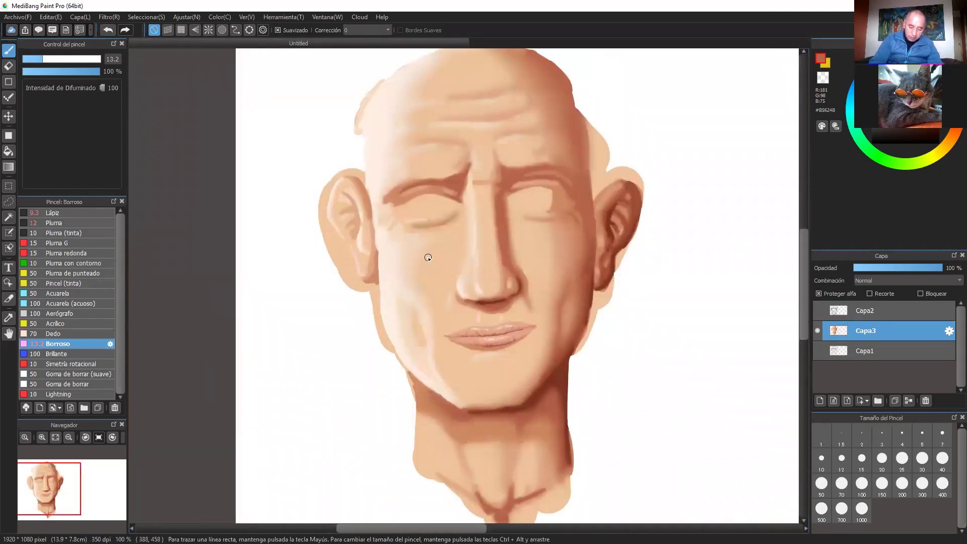
{"action": "scroll", "coordinate": [427, 242], "scroll_direction": "up", "scroll_amount": 2}
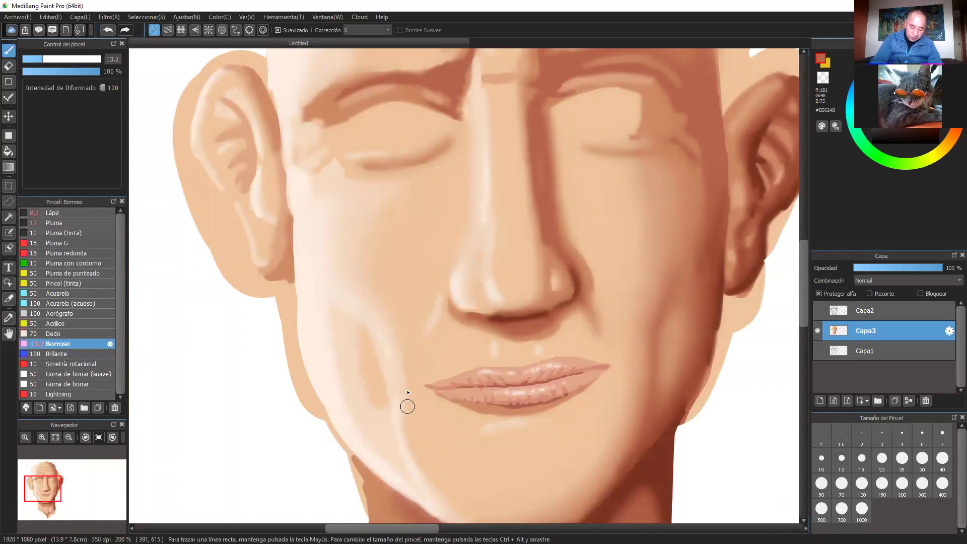
{"action": "scroll", "coordinate": [434, 331], "scroll_direction": "down", "scroll_amount": 1}
{"action": "left_click_drag", "start_coordinate": [666, 320], "coordinate": [621, 393]}
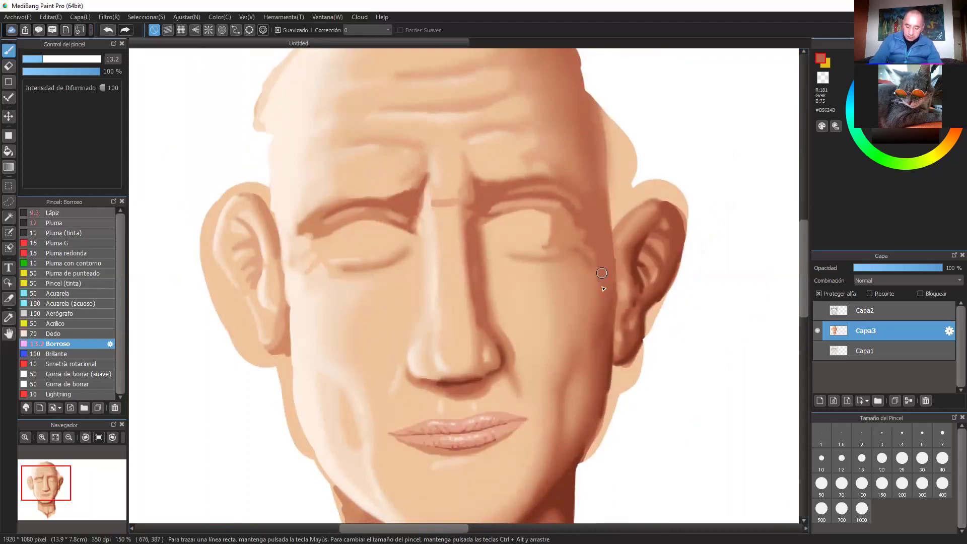
{"action": "left_click_drag", "start_coordinate": [612, 235], "coordinate": [568, 270]}
{"action": "scroll", "coordinate": [463, 257], "scroll_direction": "up", "scroll_amount": 1}
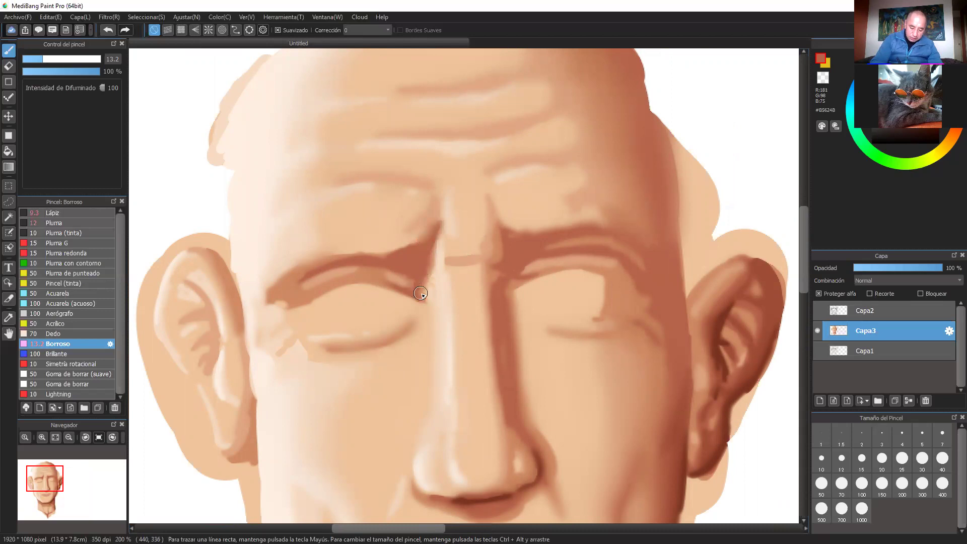
{"action": "left_click_drag", "start_coordinate": [697, 341], "coordinate": [653, 344]}
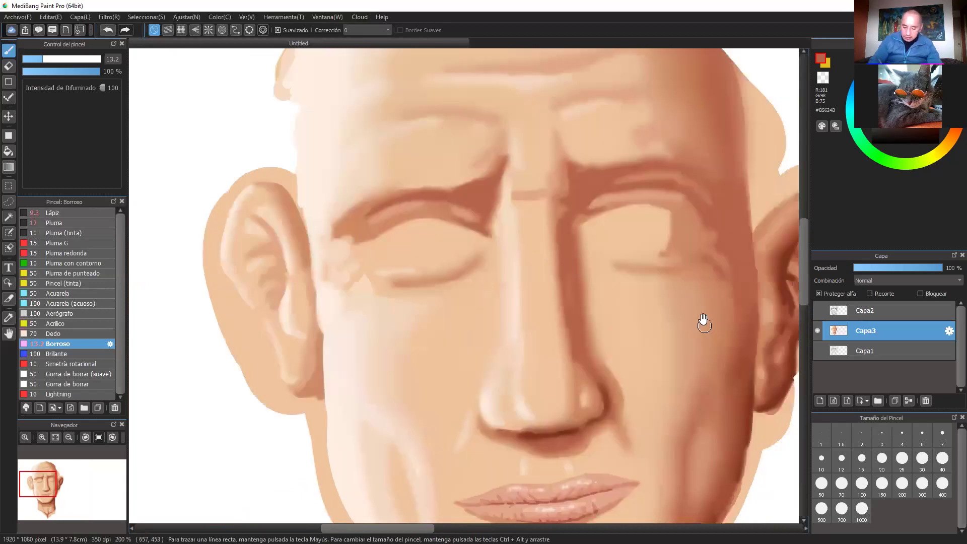
{"action": "left_click", "coordinate": [818, 309]}
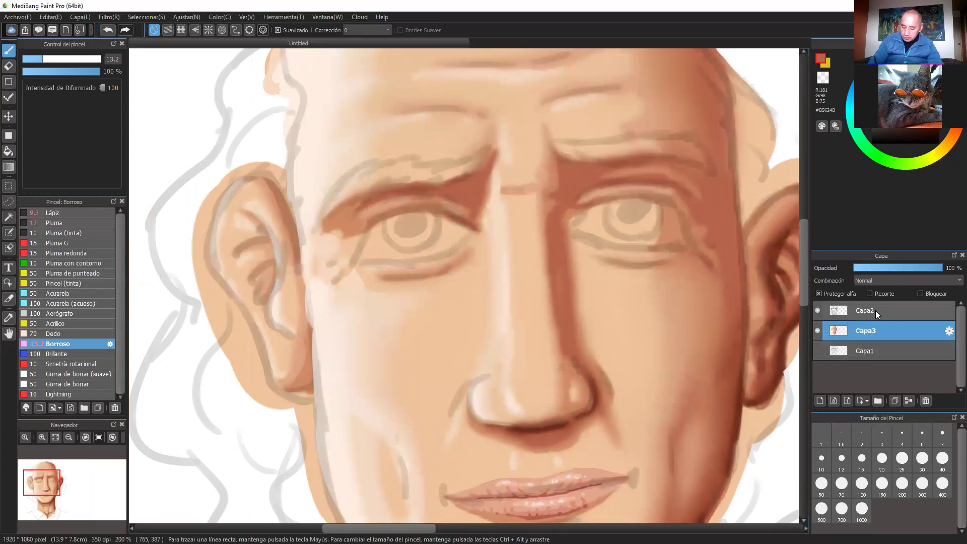
{"action": "left_click", "coordinate": [875, 310]}
{"action": "left_click", "coordinate": [820, 310]}
Soften the skin patches at the outer corner of the lit-side eye on Capa3 with the blur brush at size 8.
{"action": "key", "text": "ctrl+minus"}
{"action": "key", "text": "ctrl+minus"}
{"action": "key", "text": "ctrl+plus"}
{"action": "key", "text": "ctrl+plus"}
{"action": "key", "text": "ctrl+plus"}
{"action": "key", "text": "ctrl+plus"}
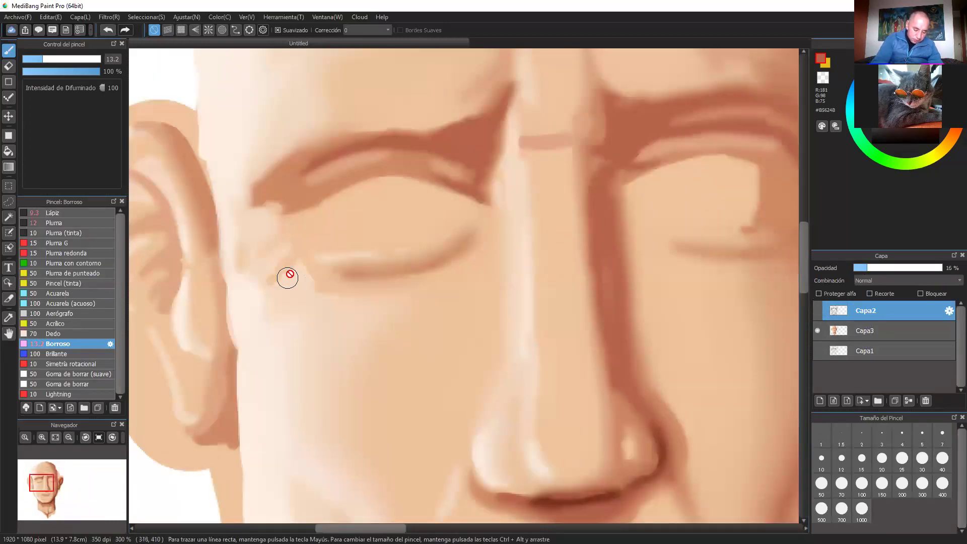
{"action": "left_click", "coordinate": [871, 332]}
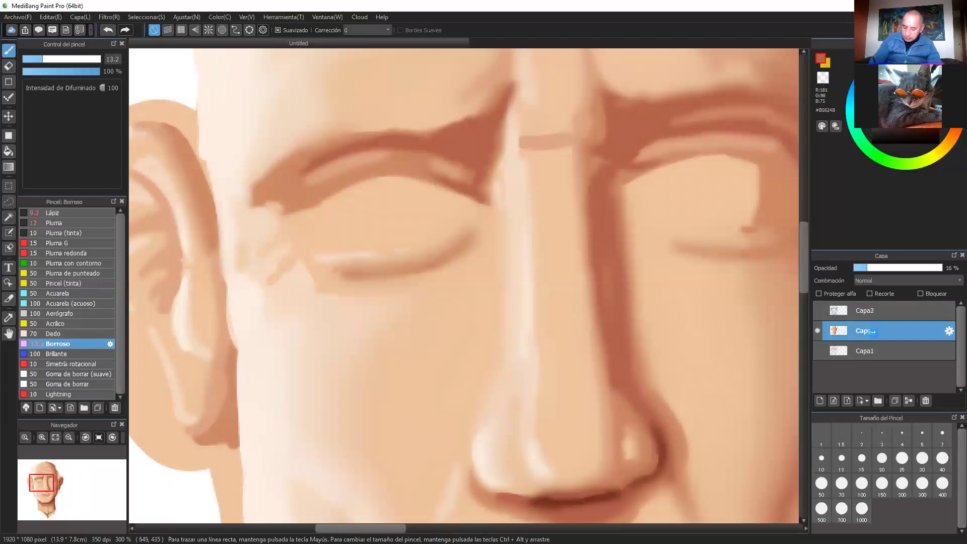
{"action": "left_click", "coordinate": [34, 59]}
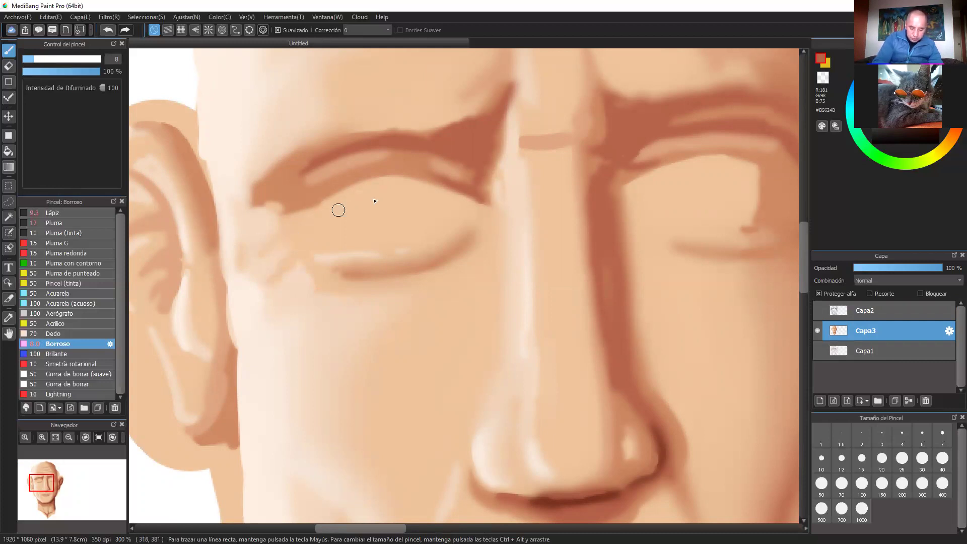
Examine the blended eye area, cheeks and jaw against the whole portrait at different scales.
{"action": "key", "text": "ctrl+plus"}
{"action": "key", "text": "ctrl+minus"}
{"action": "key", "text": "ctrl+minus"}
{"action": "key", "text": "ctrl+minus"}
{"action": "left_click_drag", "start_coordinate": [658, 342], "coordinate": [642, 244]}
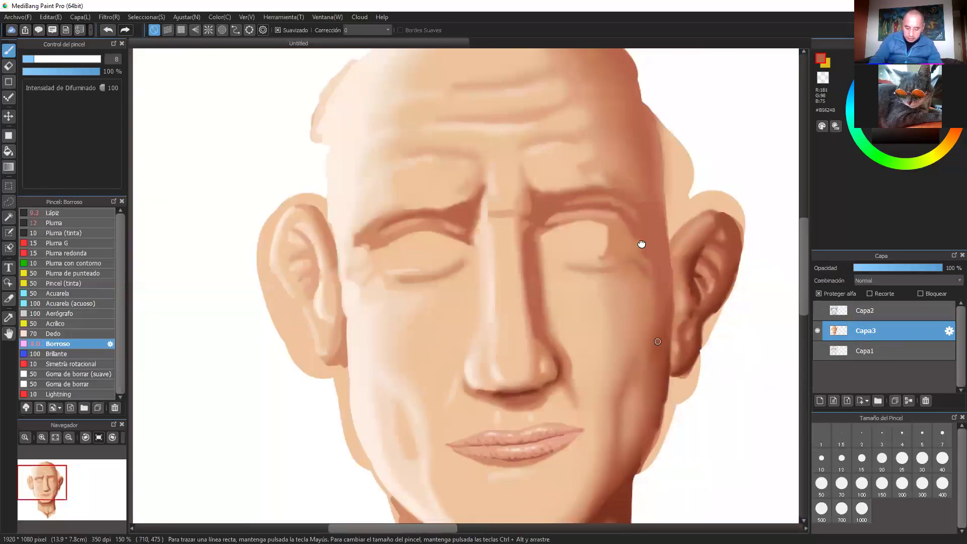
{"action": "scroll", "coordinate": [642, 243], "scroll_direction": "down", "scroll_amount": 2}
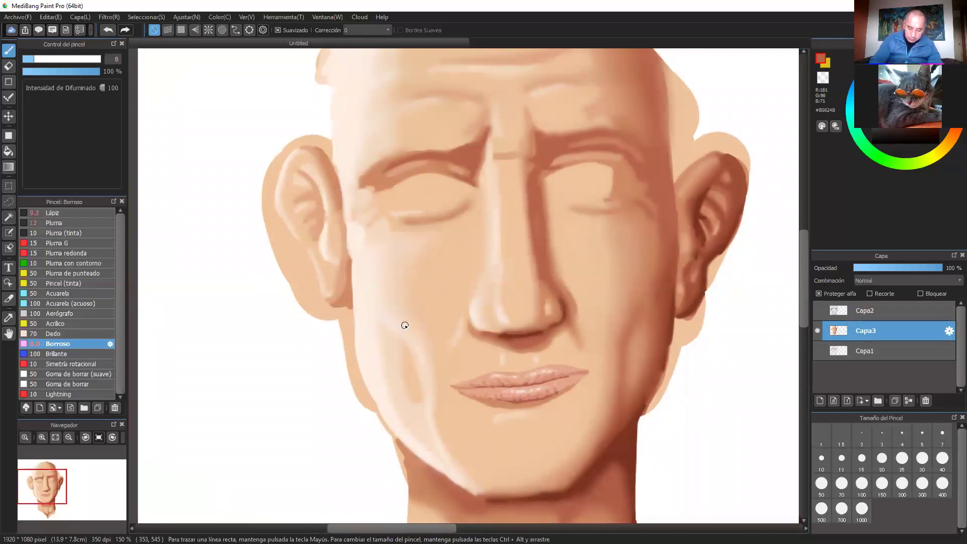
{"action": "key", "text": "ctrl+minus"}
{"action": "key", "text": "ctrl+minus"}
{"action": "key", "text": "ctrl+minus"}
{"action": "key", "text": "ctrl+plus"}
{"action": "key", "text": "ctrl+plus"}
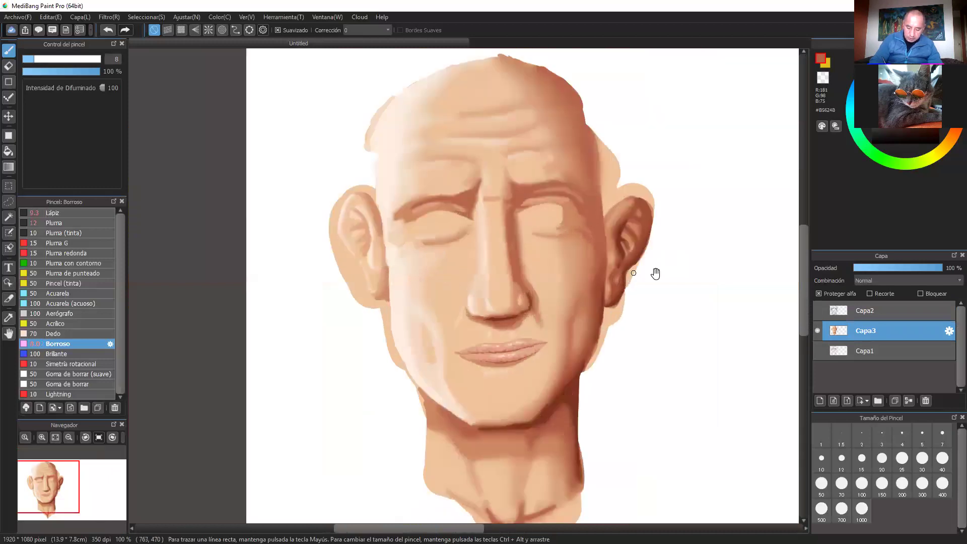
{"action": "left_click_drag", "start_coordinate": [656, 273], "coordinate": [641, 242]}
Blend the creases and highlights of the upper lip with the blur brush at size 8.9.
{"action": "key", "text": "ctrl+plus"}
{"action": "key", "text": "ctrl+plus"}
{"action": "key", "text": "ctrl+plus"}
{"action": "left_click_drag", "start_coordinate": [644, 146], "coordinate": [621, 291]}
{"action": "key", "text": "ctrl+plus"}
{"action": "key", "text": "ctrl+plus"}
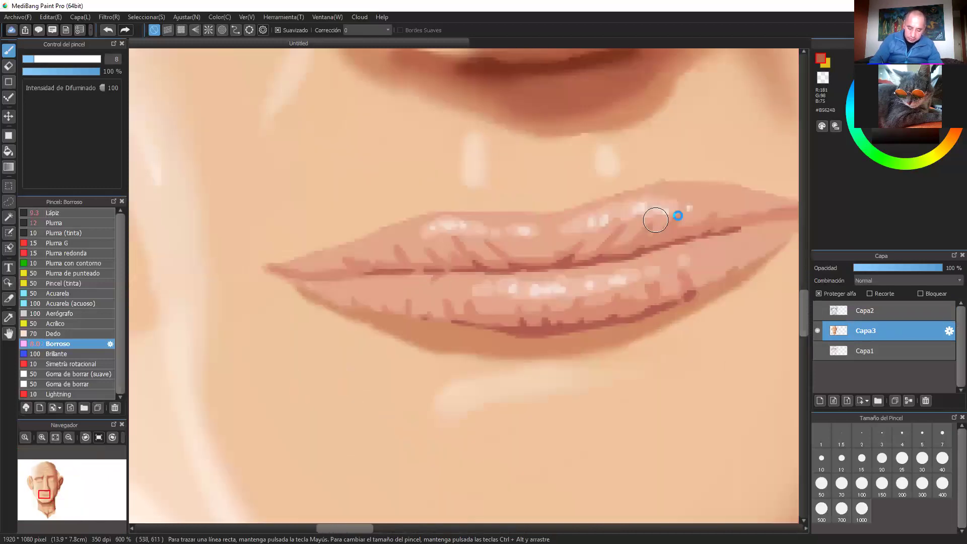
{"action": "left_click_drag", "start_coordinate": [665, 224], "coordinate": [692, 253]}
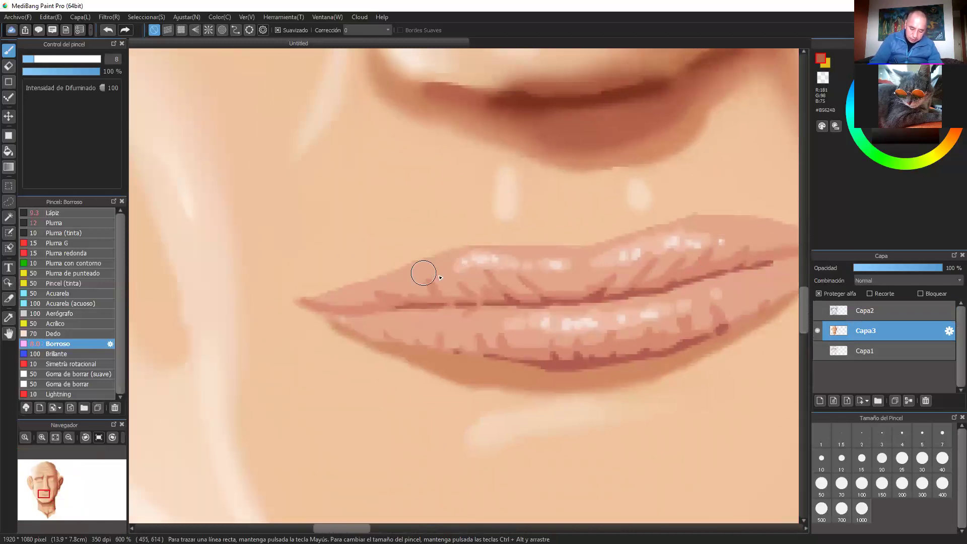
{"action": "left_click", "coordinate": [30, 59]}
{"action": "left_click", "coordinate": [35, 60]}
{"action": "left_click", "coordinate": [39, 60]}
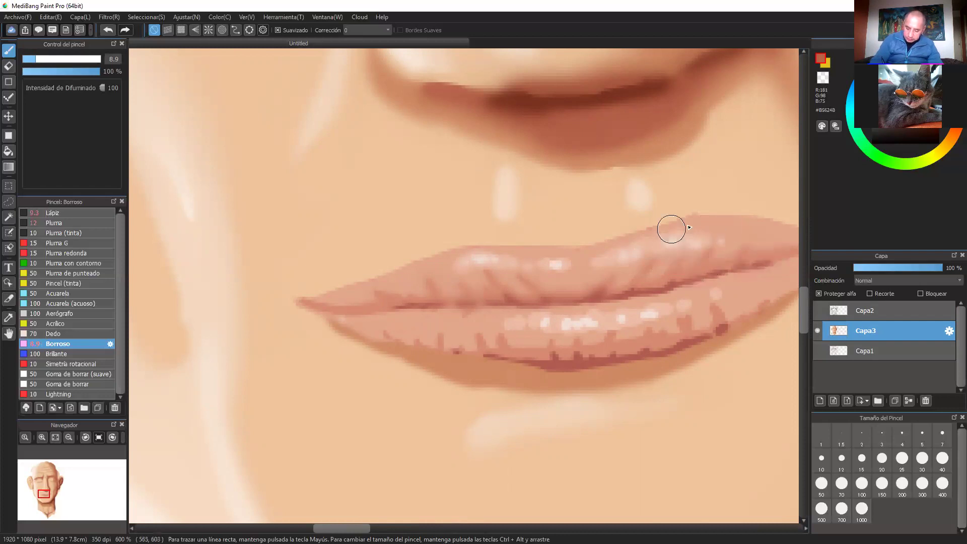
Smooth the lower lip's highlights and creases with the blur brush at size 8.9, and refine the line between the lips.
{"action": "scroll", "coordinate": [716, 263], "scroll_direction": "right", "scroll_amount": 3}
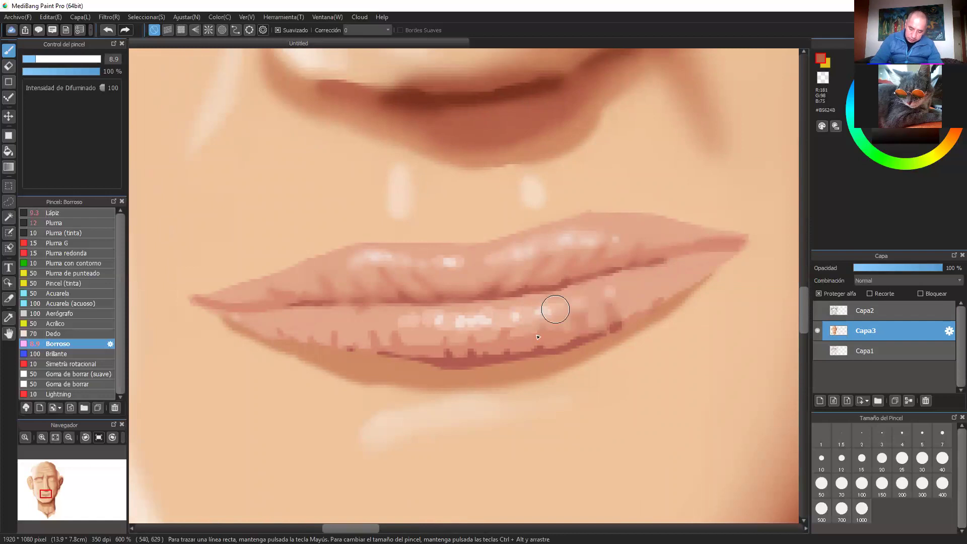
{"action": "mouse_move", "coordinate": [498, 350]}
{"action": "left_mouse_down"}
{"action": "mouse_move", "coordinate": [459, 322]}
{"action": "mouse_move", "coordinate": [444, 348]}
{"action": "mouse_move", "coordinate": [413, 316]}
{"action": "mouse_move", "coordinate": [394, 341]}
{"action": "mouse_move", "coordinate": [367, 319]}
{"action": "mouse_move", "coordinate": [335, 343]}
{"action": "mouse_move", "coordinate": [327, 326]}
{"action": "mouse_move", "coordinate": [291, 332]}
{"action": "left_mouse_up"}
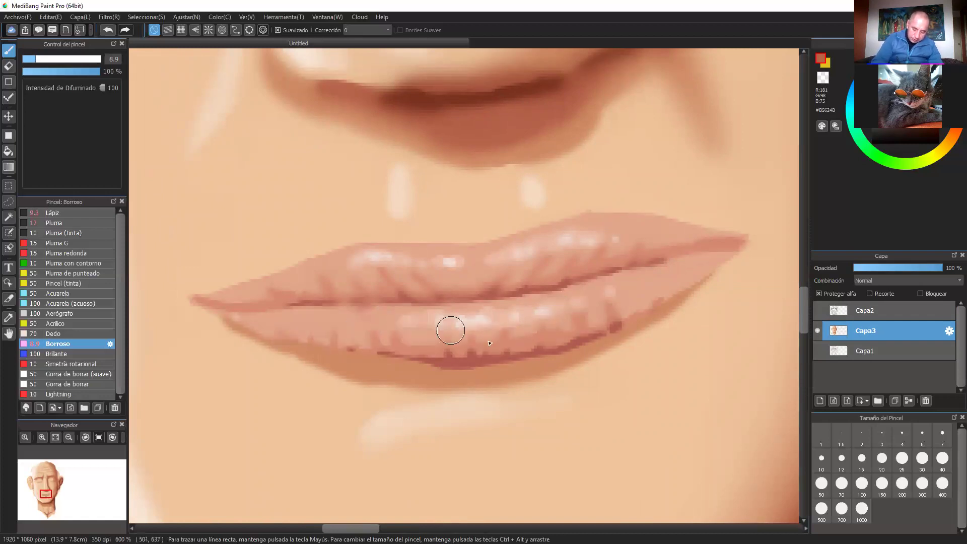
{"action": "mouse_move", "coordinate": [402, 266]}
{"action": "left_mouse_down"}
{"action": "mouse_move", "coordinate": [422, 290]}
{"action": "mouse_move", "coordinate": [346, 268]}
{"action": "mouse_move", "coordinate": [321, 285]}
{"action": "mouse_move", "coordinate": [242, 298]}
{"action": "mouse_move", "coordinate": [494, 288]}
{"action": "mouse_move", "coordinate": [672, 255]}
{"action": "mouse_move", "coordinate": [613, 264]}
{"action": "mouse_move", "coordinate": [679, 238]}
{"action": "mouse_move", "coordinate": [683, 250]}
{"action": "mouse_move", "coordinate": [656, 270]}
{"action": "left_mouse_up"}
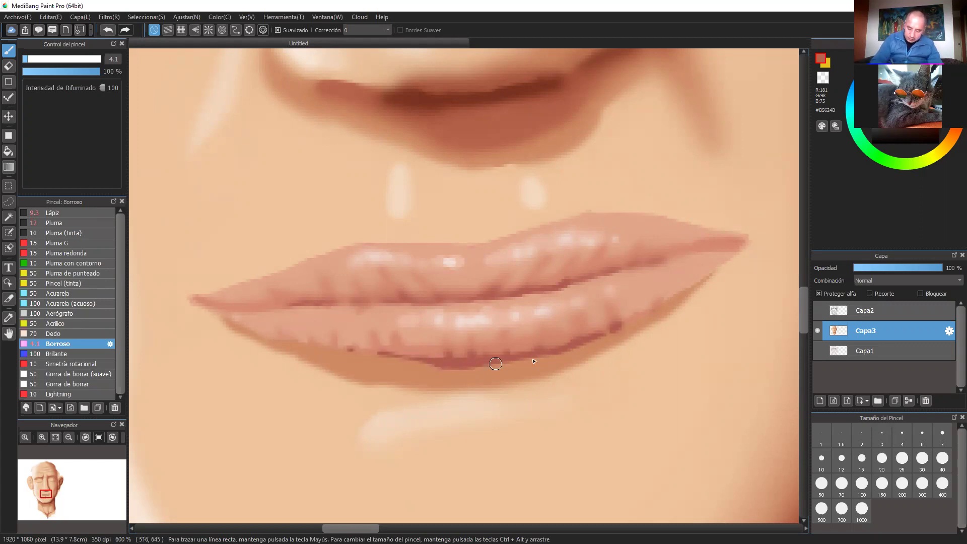
Soften the lower lip's edge and the upper lip's contour on Capa3 with the blur brush at size 15.
{"action": "scroll", "coordinate": [662, 305], "scroll_direction": "down", "scroll_amount": 3}
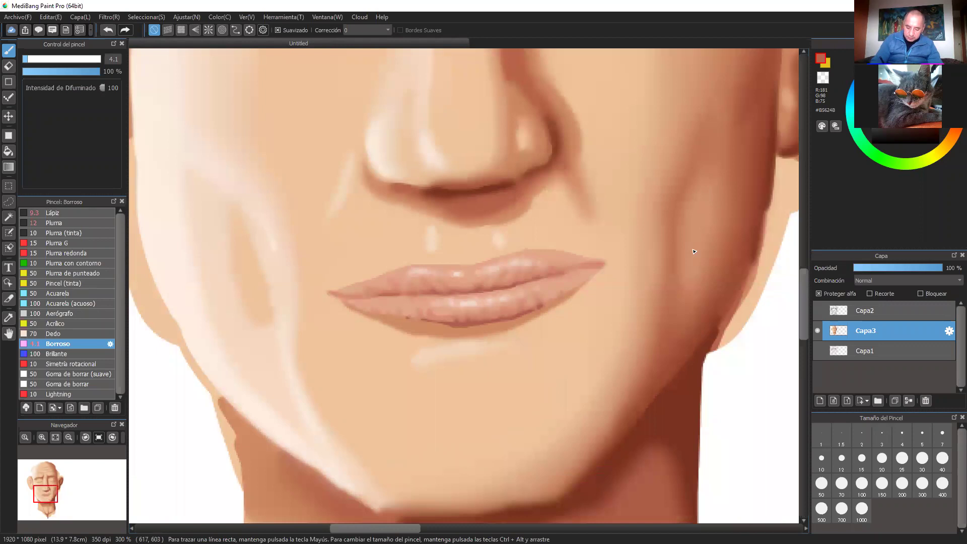
{"action": "scroll", "coordinate": [653, 258], "scroll_direction": "up", "scroll_amount": 1}
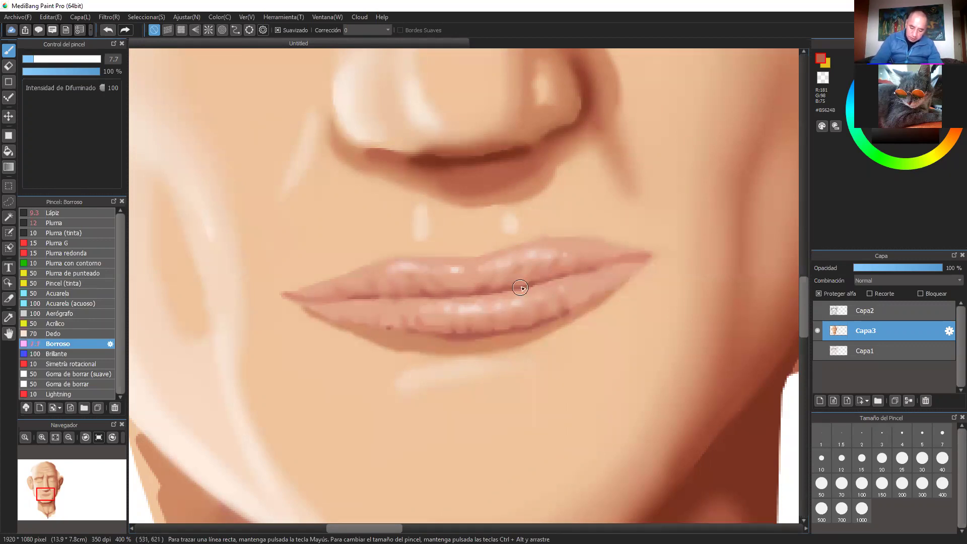
{"action": "left_click", "coordinate": [52, 62]}
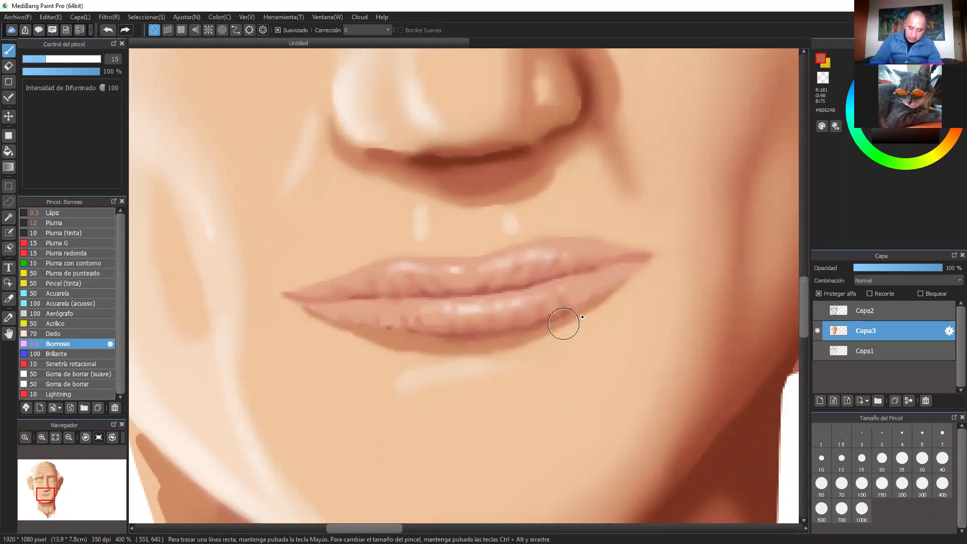
{"action": "scroll", "coordinate": [702, 260], "scroll_direction": "down", "scroll_amount": 3}
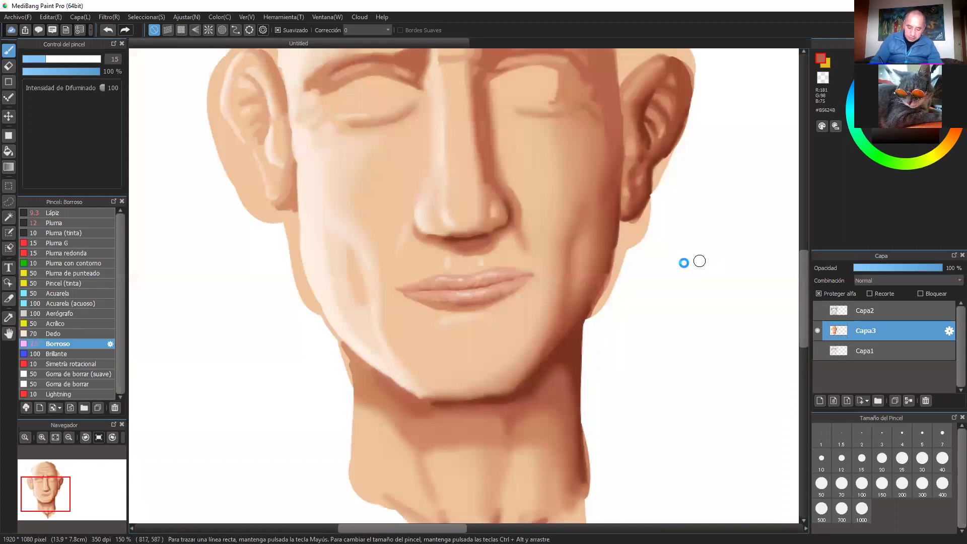
{"action": "scroll", "coordinate": [465, 287], "scroll_direction": "up", "scroll_amount": 2}
{"action": "mouse_move", "coordinate": [351, 309]}
{"action": "left_mouse_down"}
{"action": "mouse_move", "coordinate": [411, 338]}
{"action": "mouse_move", "coordinate": [376, 315]}
{"action": "mouse_move", "coordinate": [410, 330]}
{"action": "left_mouse_up"}
{"action": "mouse_move", "coordinate": [543, 320]}
{"action": "left_mouse_down"}
{"action": "mouse_move", "coordinate": [604, 273]}
{"action": "mouse_move", "coordinate": [552, 306]}
{"action": "mouse_move", "coordinate": [580, 286]}
{"action": "left_mouse_up"}
{"action": "mouse_move", "coordinate": [564, 239]}
{"action": "left_mouse_down"}
{"action": "mouse_move", "coordinate": [598, 257]}
{"action": "mouse_move", "coordinate": [528, 248]}
{"action": "mouse_move", "coordinate": [471, 263]}
{"action": "mouse_move", "coordinate": [417, 261]}
{"action": "mouse_move", "coordinate": [334, 292]}
{"action": "mouse_move", "coordinate": [336, 278]}
{"action": "mouse_move", "coordinate": [323, 291]}
{"action": "left_mouse_up"}
Blend the shaded-side lip corner and the line between the lips with the blur brush at size 15.
{"action": "key", "text": "ctrl+minus"}
{"action": "key", "text": "ctrl+minus"}
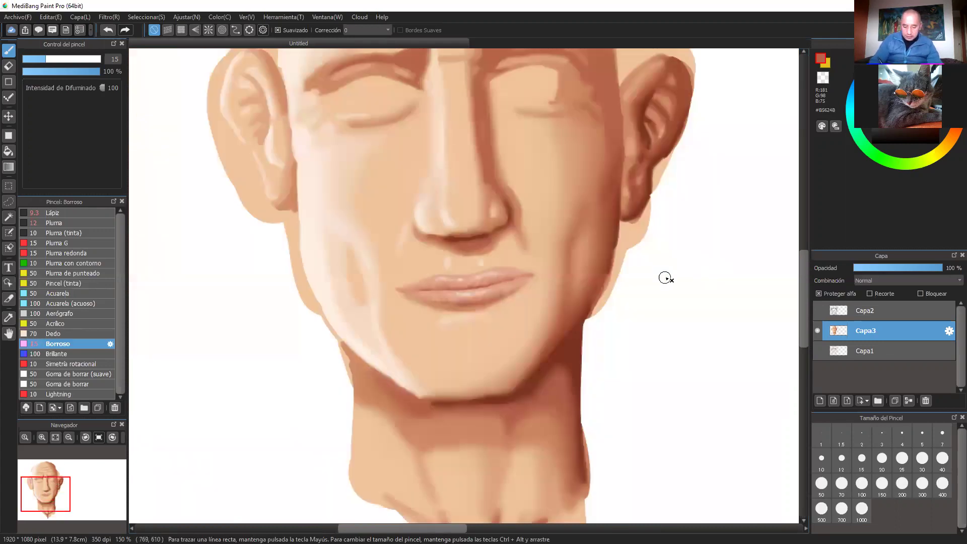
{"action": "key", "text": "ctrl+minus"}
{"action": "key", "text": "ctrl+minus"}
{"action": "key", "text": "ctrl+plus"}
{"action": "key", "text": "ctrl+plus"}
{"action": "key", "text": "ctrl+plus"}
{"action": "key", "text": "ctrl+plus"}
{"action": "key", "text": "ctrl+plus"}
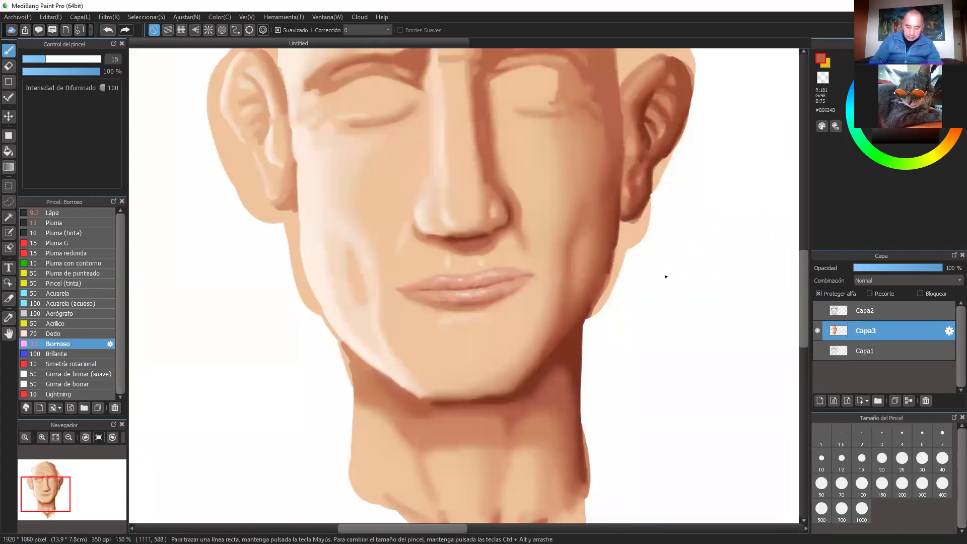
{"action": "mouse_move", "coordinate": [548, 262]}
{"action": "left_mouse_down"}
{"action": "mouse_move", "coordinate": [611, 254]}
{"action": "mouse_move", "coordinate": [584, 265]}
{"action": "left_mouse_up"}
{"action": "mouse_move", "coordinate": [403, 286]}
{"action": "left_mouse_down"}
{"action": "mouse_move", "coordinate": [395, 304]}
{"action": "mouse_move", "coordinate": [449, 308]}
{"action": "mouse_move", "coordinate": [597, 278]}
{"action": "mouse_move", "coordinate": [572, 297]}
{"action": "left_mouse_up"}
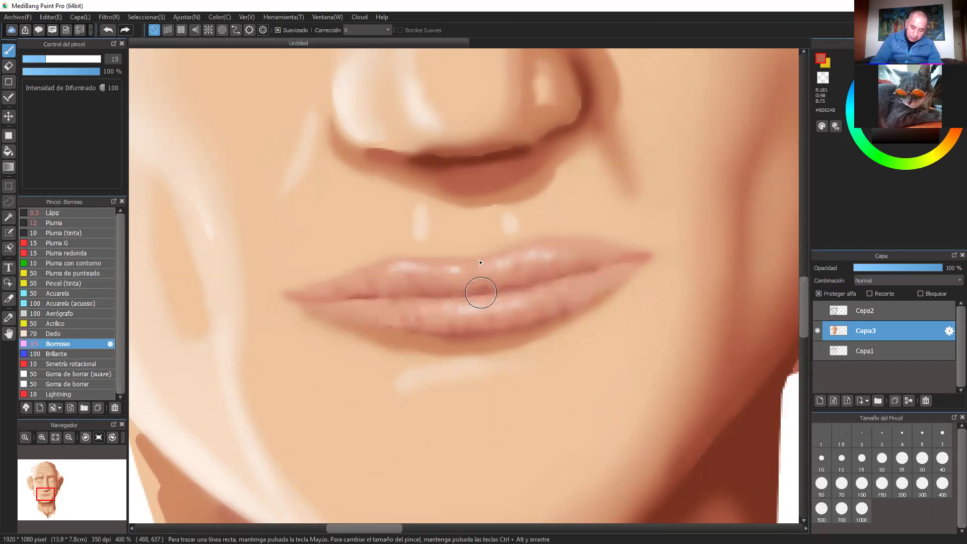
Examine the blended lips against the whole face at different scales.
{"action": "key", "text": "ctrl+minus"}
{"action": "key", "text": "ctrl+minus"}
{"action": "key", "text": "ctrl+minus"}
{"action": "key", "text": "ctrl+minus"}
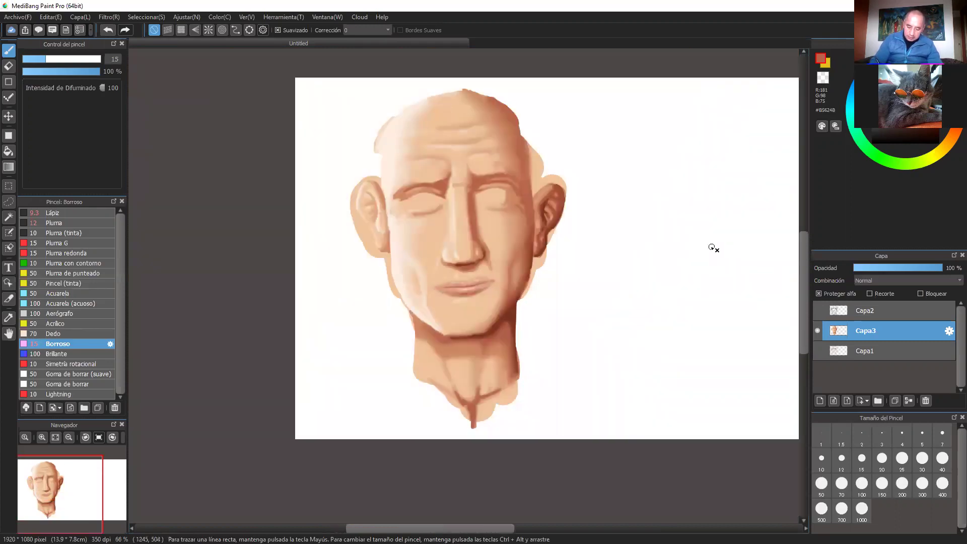
{"action": "key", "text": "ctrl+plus"}
{"action": "key", "text": "ctrl+plus"}
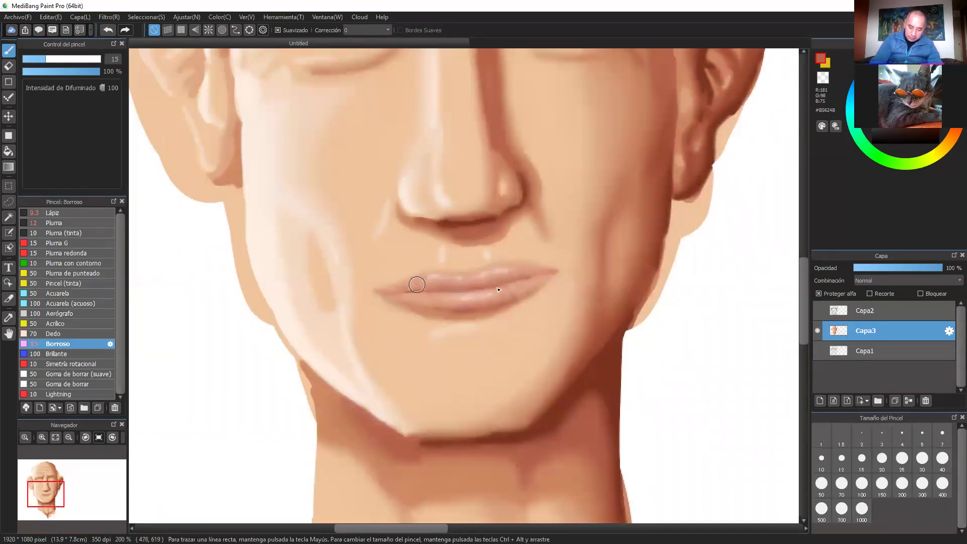
{"action": "left_click_drag", "start_coordinate": [634, 213], "coordinate": [650, 301]}
{"action": "key", "text": "ctrl+minus"}
{"action": "key", "text": "ctrl+minus"}
{"action": "key", "text": "ctrl+minus"}
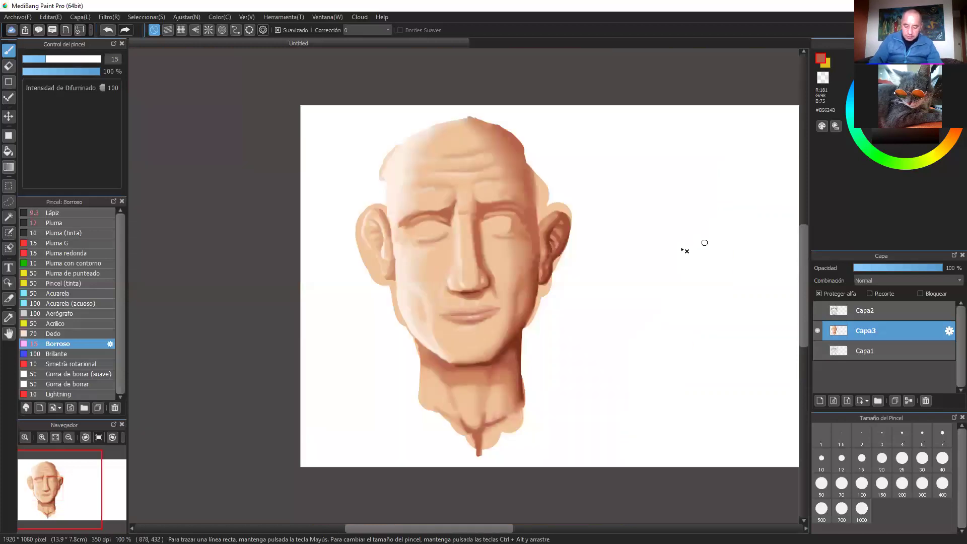
{"action": "key", "text": "ctrl+plus"}
{"action": "key", "text": "ctrl+plus"}
{"action": "key", "text": "ctrl+plus"}
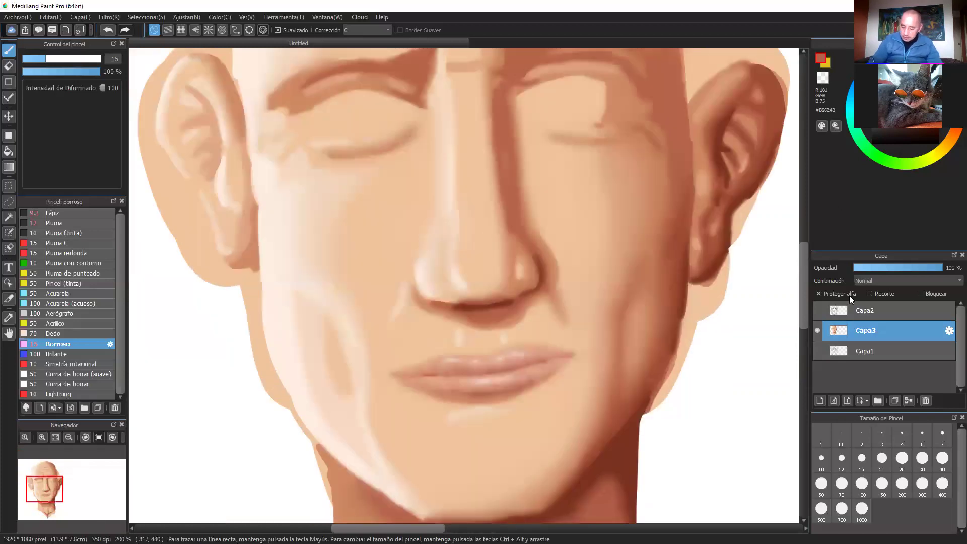
Show the Capa2 sketch and fill the whites of both eyes on Capa3 with #FFFFFF using the Pluma brush at size 12.
{"action": "left_click", "coordinate": [817, 311]}
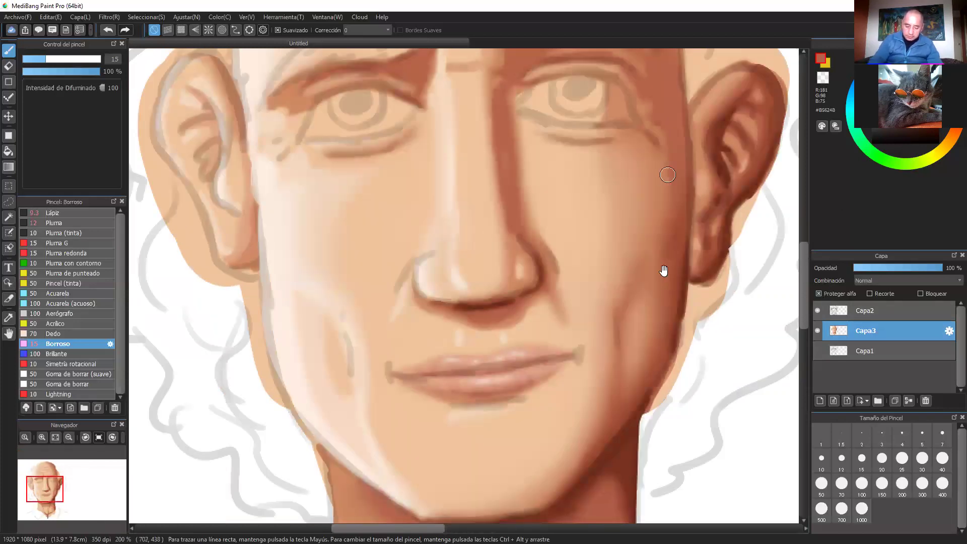
{"action": "scroll", "coordinate": [774, 245], "scroll_direction": "up", "scroll_amount": 3}
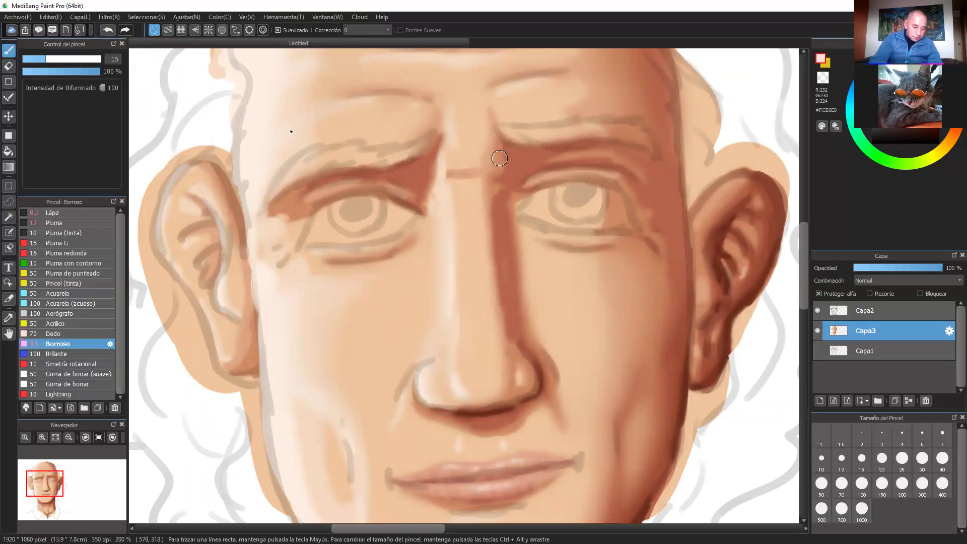
{"action": "left_click", "coordinate": [63, 222]}
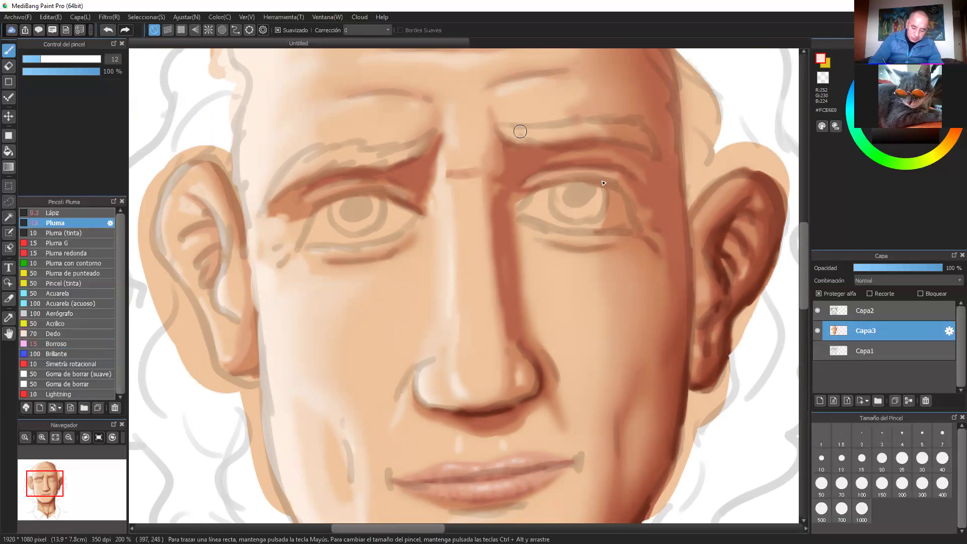
{"action": "left_click_drag", "start_coordinate": [567, 197], "coordinate": [594, 195]}
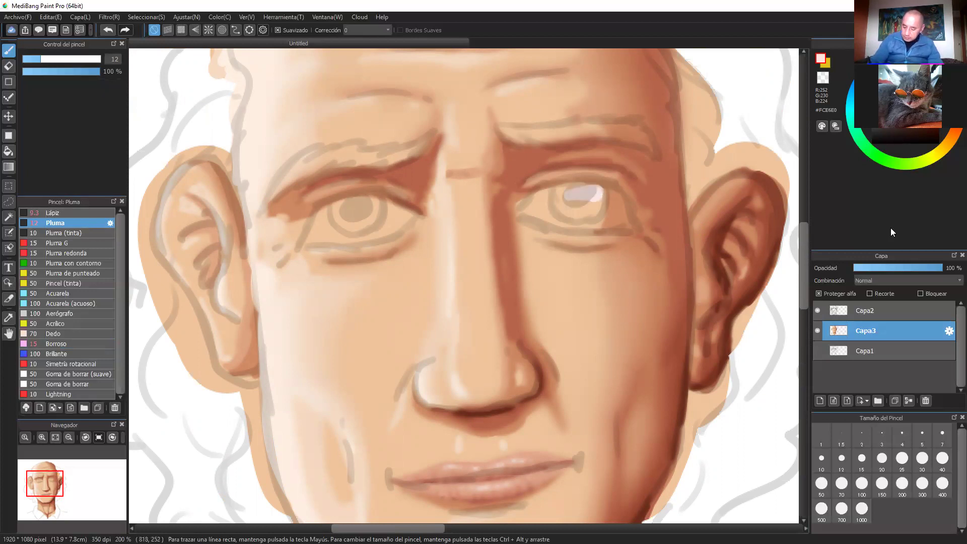
{"action": "left_click", "coordinate": [873, 77]}
{"action": "mouse_move", "coordinate": [567, 194]}
{"action": "left_mouse_down"}
{"action": "mouse_move", "coordinate": [600, 193]}
{"action": "mouse_move", "coordinate": [552, 188]}
{"action": "mouse_move", "coordinate": [524, 209]}
{"action": "mouse_move", "coordinate": [557, 218]}
{"action": "mouse_move", "coordinate": [545, 201]}
{"action": "mouse_move", "coordinate": [568, 222]}
{"action": "mouse_move", "coordinate": [534, 205]}
{"action": "mouse_move", "coordinate": [584, 209]}
{"action": "mouse_move", "coordinate": [598, 193]}
{"action": "mouse_move", "coordinate": [552, 219]}
{"action": "mouse_move", "coordinate": [616, 223]}
{"action": "left_mouse_up"}
{"action": "mouse_move", "coordinate": [589, 194]}
{"action": "left_mouse_down"}
{"action": "mouse_move", "coordinate": [610, 220]}
{"action": "mouse_move", "coordinate": [620, 219]}
{"action": "mouse_move", "coordinate": [617, 195]}
{"action": "mouse_move", "coordinate": [619, 219]}
{"action": "left_mouse_up"}
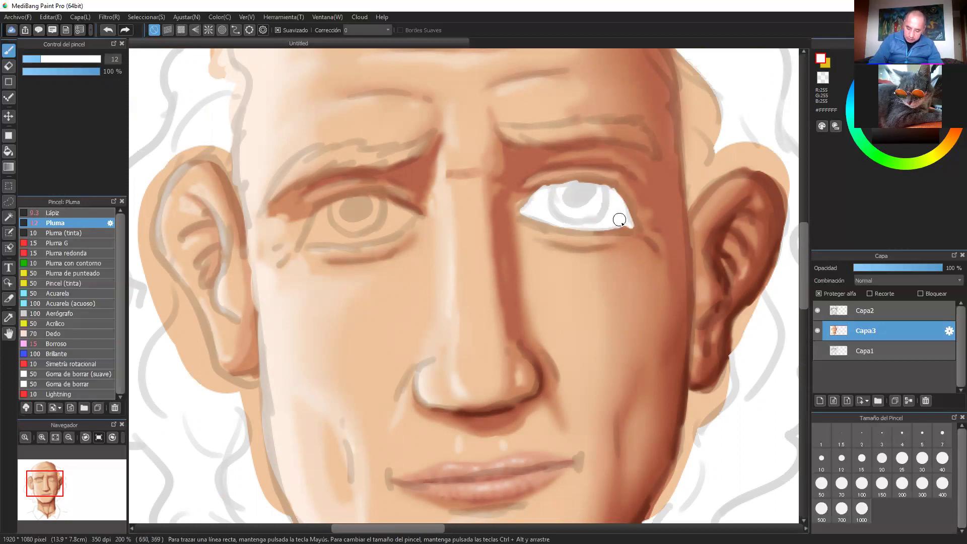
{"action": "mouse_move", "coordinate": [411, 216]}
{"action": "left_mouse_down"}
{"action": "mouse_move", "coordinate": [356, 198]}
{"action": "mouse_move", "coordinate": [314, 221]}
{"action": "mouse_move", "coordinate": [306, 242]}
{"action": "mouse_move", "coordinate": [357, 239]}
{"action": "mouse_move", "coordinate": [411, 213]}
{"action": "mouse_move", "coordinate": [335, 205]}
{"action": "mouse_move", "coordinate": [354, 201]}
{"action": "mouse_move", "coordinate": [345, 224]}
{"action": "mouse_move", "coordinate": [398, 225]}
{"action": "left_mouse_up"}
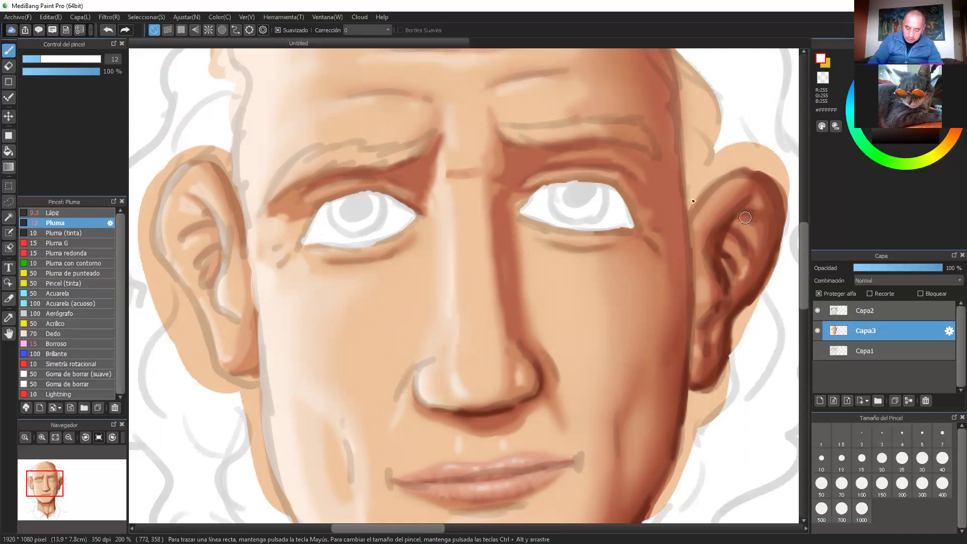
Paint both irises in teal #89CCBB with the Pluma brush at size 12, following the sketched circles.
{"action": "left_click_drag", "start_coordinate": [590, 190], "coordinate": [592, 186]}
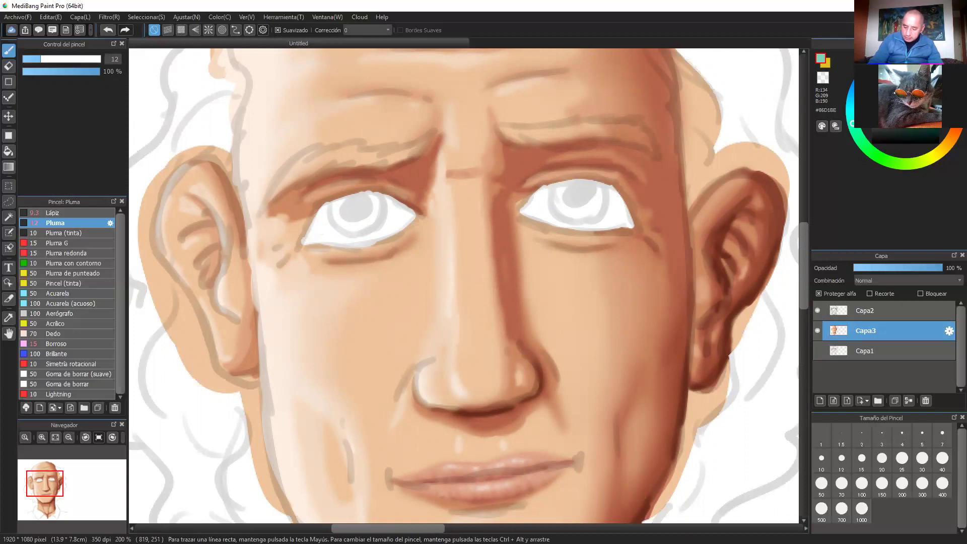
{"action": "mouse_move", "coordinate": [572, 194]}
{"action": "left_mouse_down"}
{"action": "mouse_move", "coordinate": [564, 199]}
{"action": "mouse_move", "coordinate": [562, 186]}
{"action": "mouse_move", "coordinate": [572, 217]}
{"action": "mouse_move", "coordinate": [594, 219]}
{"action": "mouse_move", "coordinate": [601, 192]}
{"action": "mouse_move", "coordinate": [595, 208]}
{"action": "mouse_move", "coordinate": [602, 201]}
{"action": "mouse_move", "coordinate": [568, 190]}
{"action": "left_mouse_up"}
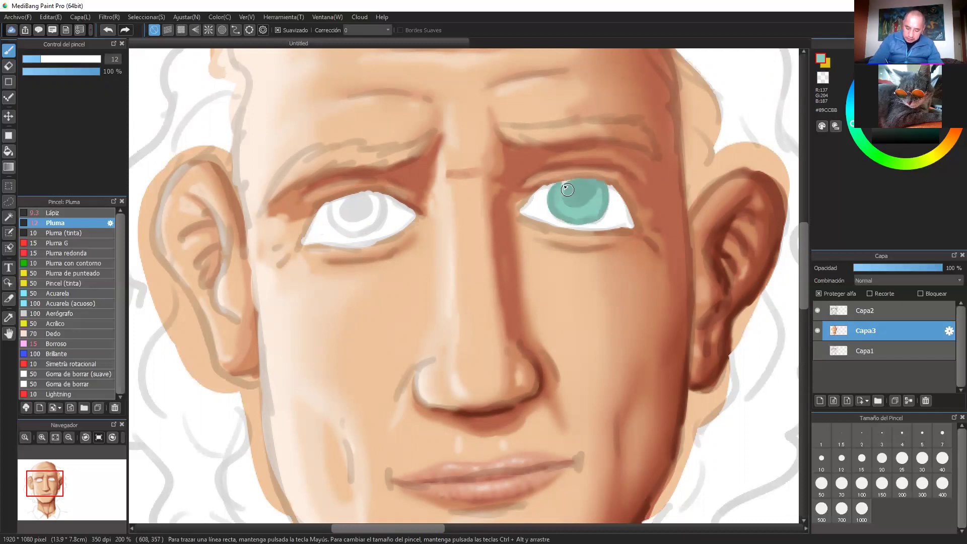
{"action": "mouse_move", "coordinate": [337, 202]}
{"action": "left_mouse_down"}
{"action": "mouse_move", "coordinate": [351, 225]}
{"action": "mouse_move", "coordinate": [329, 206]}
{"action": "mouse_move", "coordinate": [361, 229]}
{"action": "mouse_move", "coordinate": [382, 205]}
{"action": "mouse_move", "coordinate": [345, 199]}
{"action": "mouse_move", "coordinate": [351, 211]}
{"action": "mouse_move", "coordinate": [375, 201]}
{"action": "mouse_move", "coordinate": [377, 210]}
{"action": "mouse_move", "coordinate": [370, 219]}
{"action": "mouse_move", "coordinate": [343, 216]}
{"action": "left_mouse_up"}
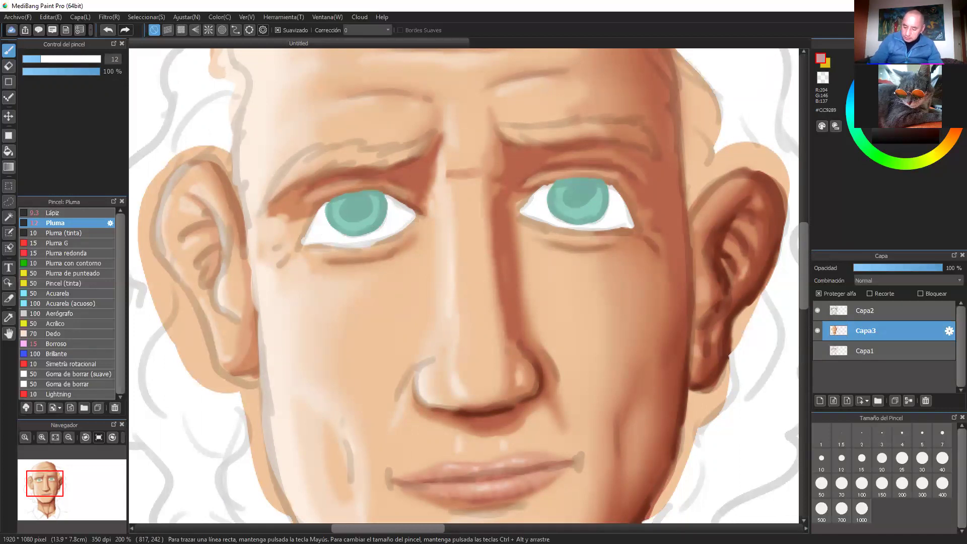
Paint the pupils of both eyes in dark grey #494242, extending them up to the upper lids.
{"action": "mouse_move", "coordinate": [578, 187]}
{"action": "left_mouse_down"}
{"action": "mouse_move", "coordinate": [577, 199]}
{"action": "mouse_move", "coordinate": [587, 191]}
{"action": "left_mouse_up"}
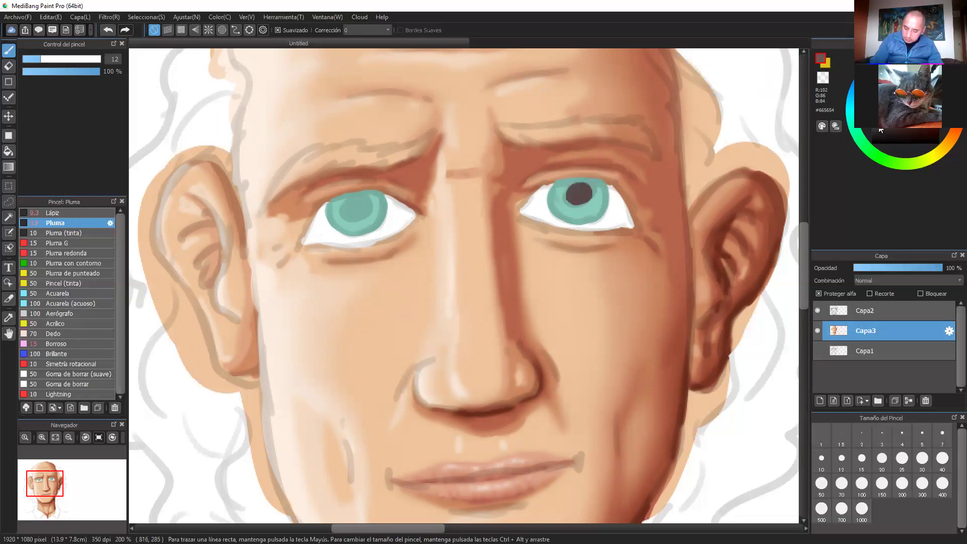
{"action": "mouse_move", "coordinate": [585, 187]}
{"action": "left_mouse_down"}
{"action": "mouse_move", "coordinate": [570, 192]}
{"action": "mouse_move", "coordinate": [586, 194]}
{"action": "left_mouse_up"}
{"action": "left_click_drag", "start_coordinate": [352, 200], "coordinate": [354, 205]}
{"action": "mouse_move", "coordinate": [569, 190]}
{"action": "left_mouse_down"}
{"action": "mouse_move", "coordinate": [576, 184]}
{"action": "mouse_move", "coordinate": [582, 198]}
{"action": "left_mouse_up"}
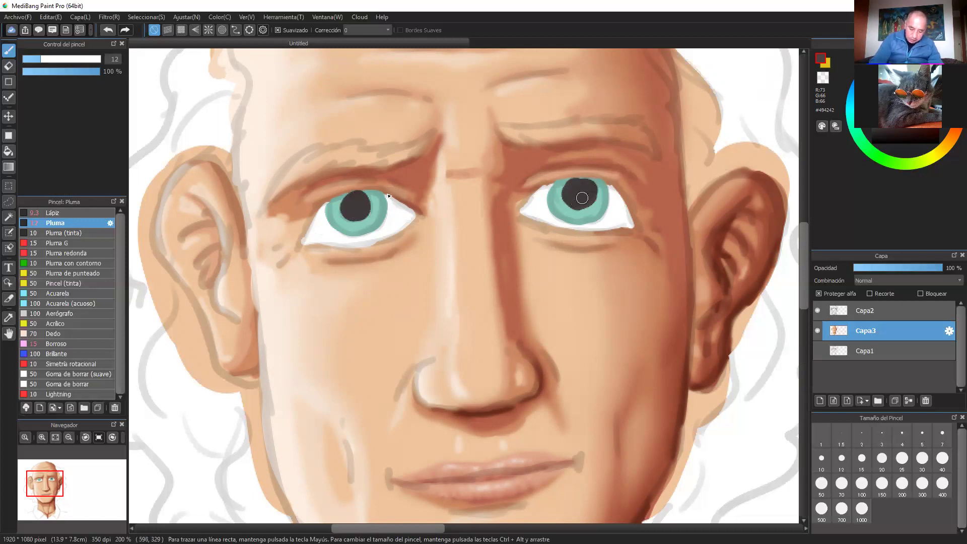
{"action": "left_click_drag", "start_coordinate": [354, 196], "coordinate": [361, 197]}
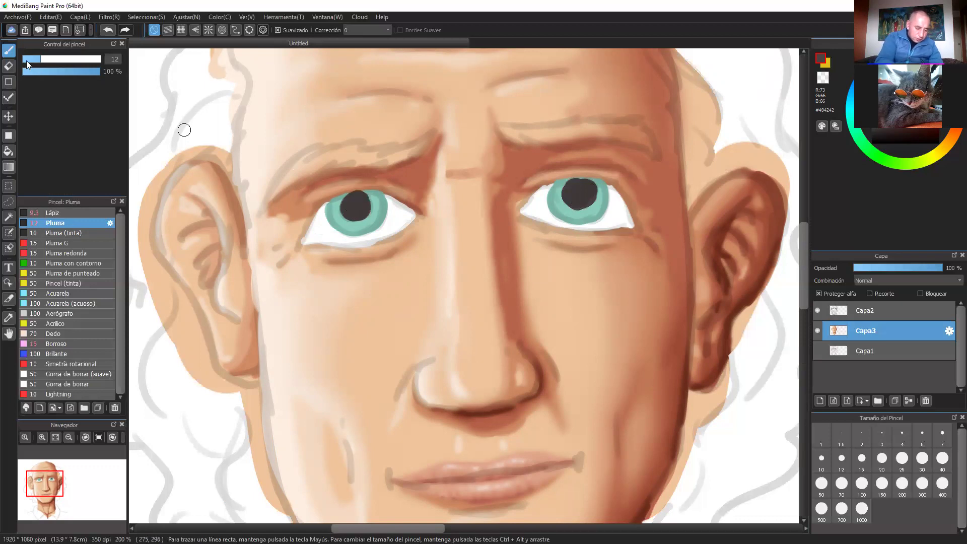
Outline the outer rims of both irises in grey-green #5F706B with the Pluma brush.
{"action": "left_click", "coordinate": [595, 207], "text": "alt"}
{"action": "left_click", "coordinate": [882, 113]}
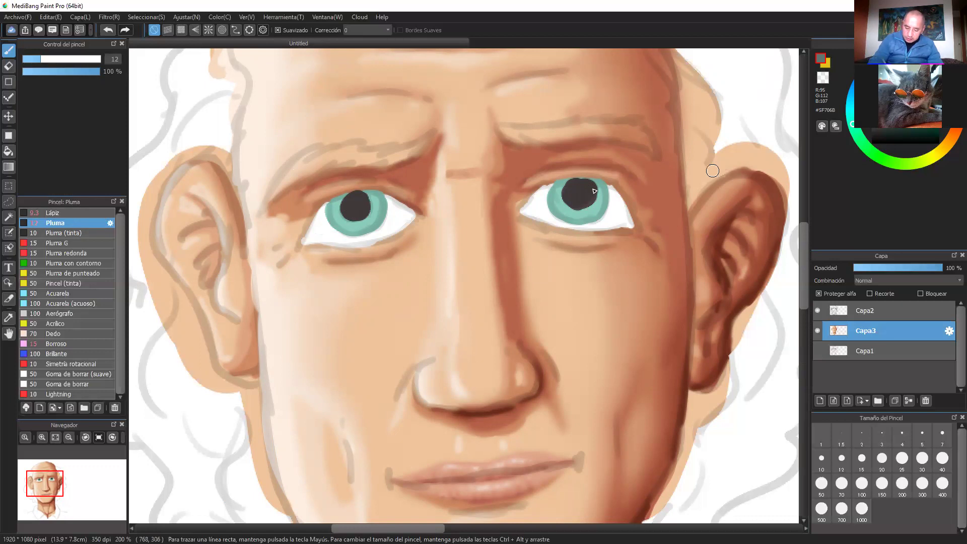
{"action": "left_click_drag", "start_coordinate": [606, 182], "coordinate": [609, 197]}
{"action": "mouse_move", "coordinate": [554, 179]}
{"action": "left_mouse_down"}
{"action": "mouse_move", "coordinate": [555, 216]}
{"action": "mouse_move", "coordinate": [553, 207]}
{"action": "mouse_move", "coordinate": [587, 215]}
{"action": "mouse_move", "coordinate": [570, 220]}
{"action": "mouse_move", "coordinate": [594, 219]}
{"action": "left_mouse_up"}
{"action": "mouse_move", "coordinate": [326, 198]}
{"action": "left_mouse_down"}
{"action": "mouse_move", "coordinate": [327, 220]}
{"action": "mouse_move", "coordinate": [360, 235]}
{"action": "left_mouse_up"}
{"action": "mouse_move", "coordinate": [386, 198]}
{"action": "left_mouse_down"}
{"action": "mouse_move", "coordinate": [374, 222]}
{"action": "mouse_move", "coordinate": [385, 217]}
{"action": "left_mouse_up"}
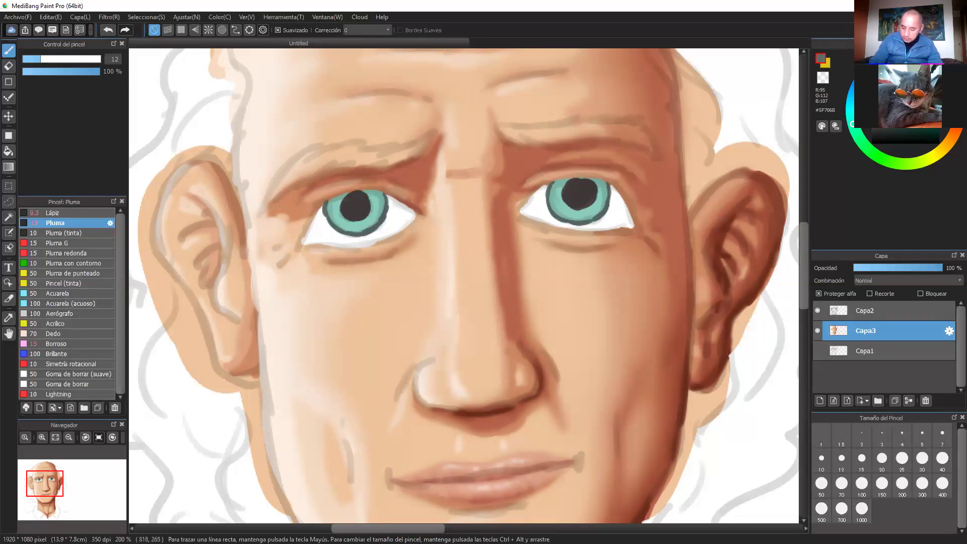
Strengthen the rims of both irises with strokes of deep green #346457.
{"action": "left_click", "coordinate": [904, 118]}
{"action": "left_click_drag", "start_coordinate": [386, 194], "coordinate": [382, 219]}
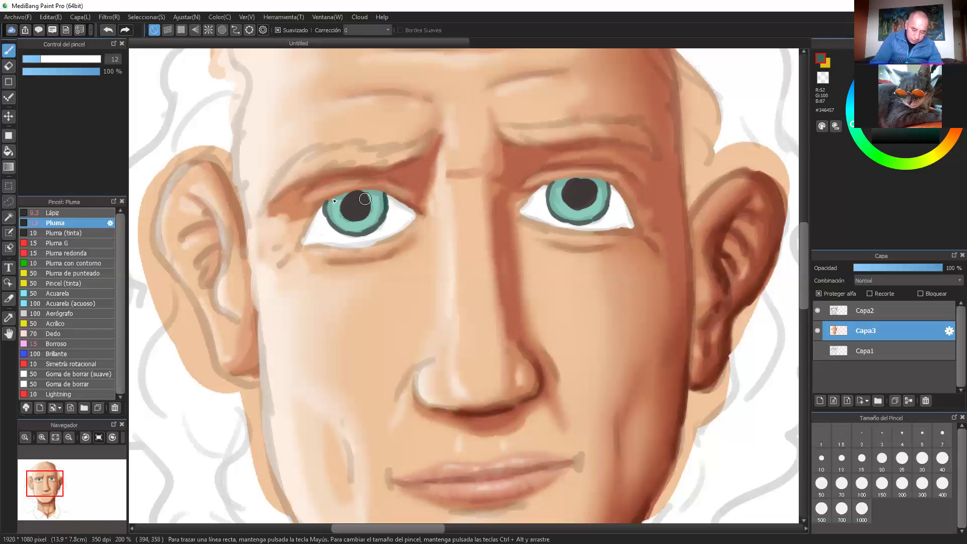
{"action": "mouse_move", "coordinate": [324, 204]}
{"action": "left_mouse_down"}
{"action": "mouse_move", "coordinate": [348, 234]}
{"action": "mouse_move", "coordinate": [381, 222]}
{"action": "left_mouse_up"}
{"action": "mouse_move", "coordinate": [550, 184]}
{"action": "left_mouse_down"}
{"action": "mouse_move", "coordinate": [584, 223]}
{"action": "mouse_move", "coordinate": [610, 187]}
{"action": "mouse_move", "coordinate": [599, 216]}
{"action": "left_mouse_up"}
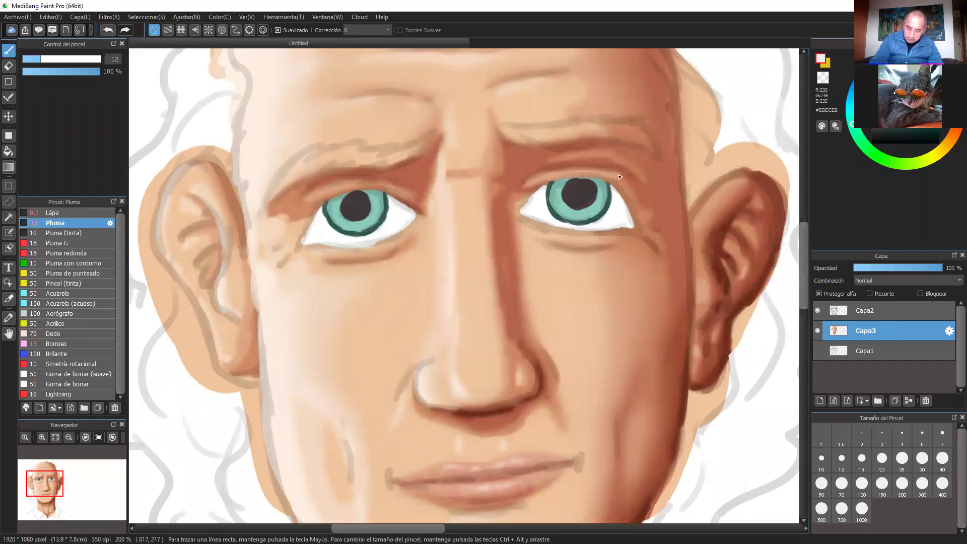
Add small light highlights in #EBECEB over the iris and pupil of both eyes.
{"action": "left_click_drag", "start_coordinate": [554, 191], "coordinate": [554, 196]}
{"action": "left_click", "coordinate": [568, 192]}
{"action": "left_click", "coordinate": [575, 190]}
{"action": "left_click_drag", "start_coordinate": [333, 207], "coordinate": [337, 203]}
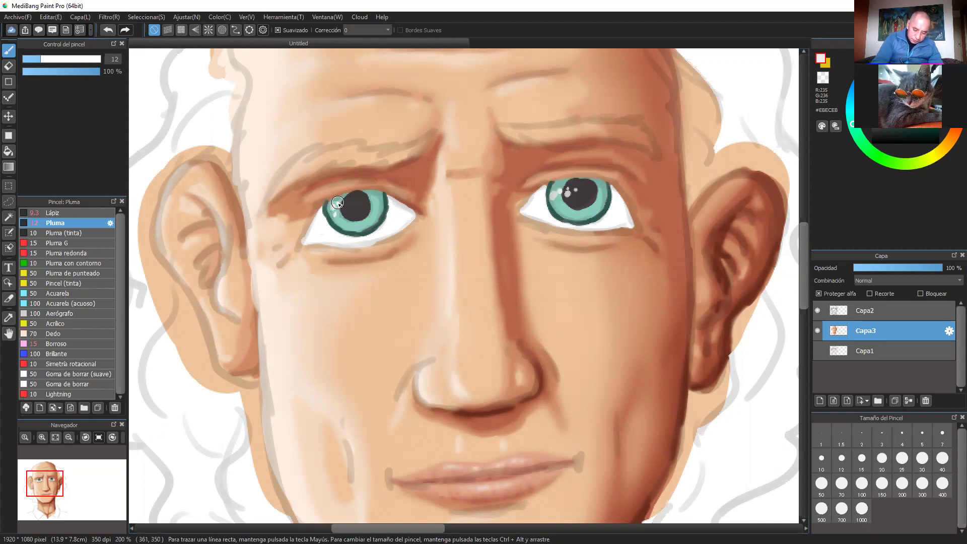
{"action": "scroll", "coordinate": [703, 211], "scroll_direction": "up", "scroll_amount": 3}
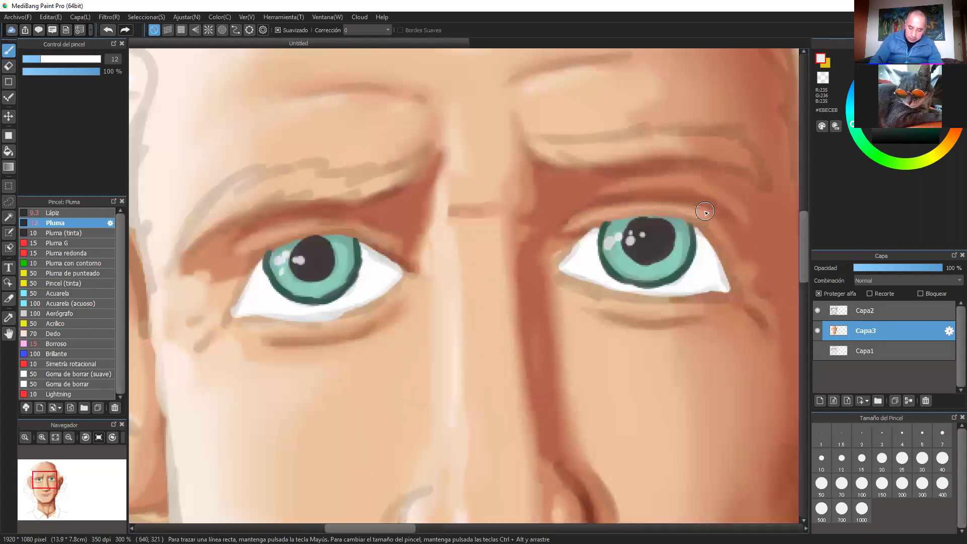
{"action": "scroll", "coordinate": [702, 208], "scroll_direction": "down", "scroll_amount": 3}
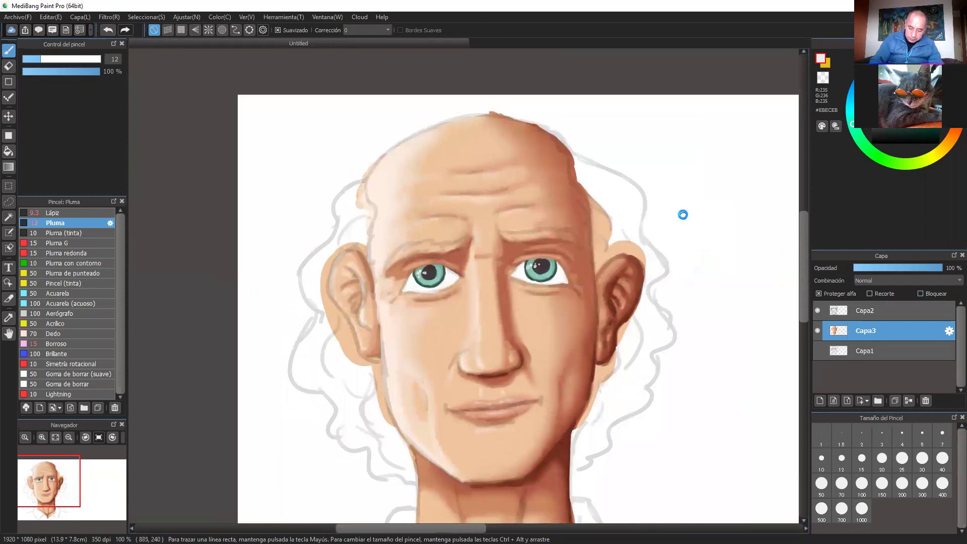
Paint both eyebrows with hair-like strokes in brown #775152, and dab the same color on the hairline at the lit-side temple.
{"action": "scroll", "coordinate": [682, 214], "scroll_direction": "up", "scroll_amount": 1}
{"action": "scroll", "coordinate": [682, 214], "scroll_direction": "up", "scroll_amount": 1}
{"action": "scroll", "coordinate": [633, 257], "scroll_direction": "up", "scroll_amount": 1}
{"action": "left_click_drag", "start_coordinate": [626, 271], "coordinate": [607, 306]}
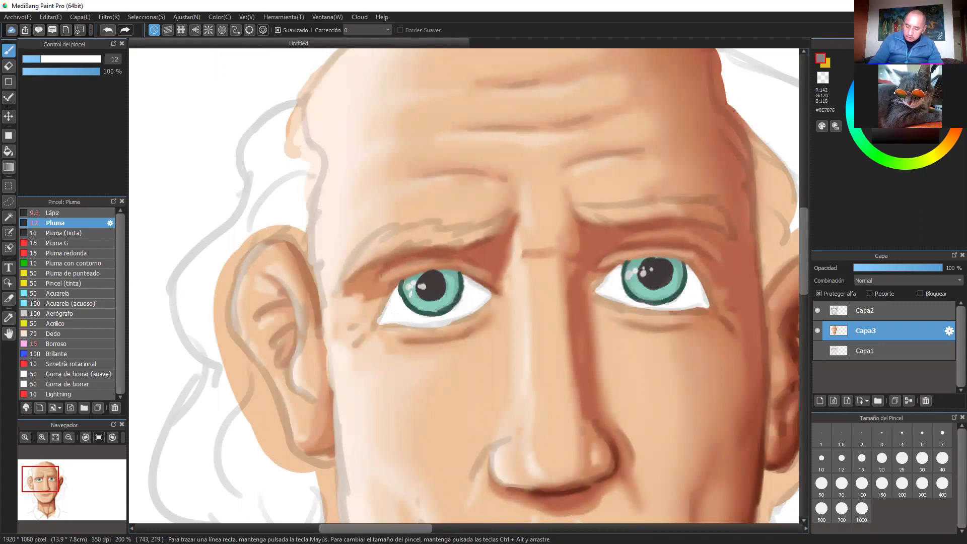
{"action": "mouse_move", "coordinate": [386, 226]}
{"action": "left_mouse_down"}
{"action": "mouse_move", "coordinate": [339, 286]}
{"action": "mouse_move", "coordinate": [370, 249]}
{"action": "mouse_move", "coordinate": [358, 266]}
{"action": "left_mouse_up"}
{"action": "left_click", "coordinate": [960, 108]}
{"action": "mouse_move", "coordinate": [389, 233]}
{"action": "left_mouse_down"}
{"action": "mouse_move", "coordinate": [347, 277]}
{"action": "mouse_move", "coordinate": [398, 227]}
{"action": "mouse_move", "coordinate": [415, 221]}
{"action": "mouse_move", "coordinate": [384, 259]}
{"action": "mouse_move", "coordinate": [442, 216]}
{"action": "mouse_move", "coordinate": [375, 267]}
{"action": "mouse_move", "coordinate": [460, 222]}
{"action": "mouse_move", "coordinate": [469, 225]}
{"action": "mouse_move", "coordinate": [453, 250]}
{"action": "mouse_move", "coordinate": [515, 215]}
{"action": "mouse_move", "coordinate": [490, 237]}
{"action": "mouse_move", "coordinate": [476, 221]}
{"action": "mouse_move", "coordinate": [440, 247]}
{"action": "left_mouse_up"}
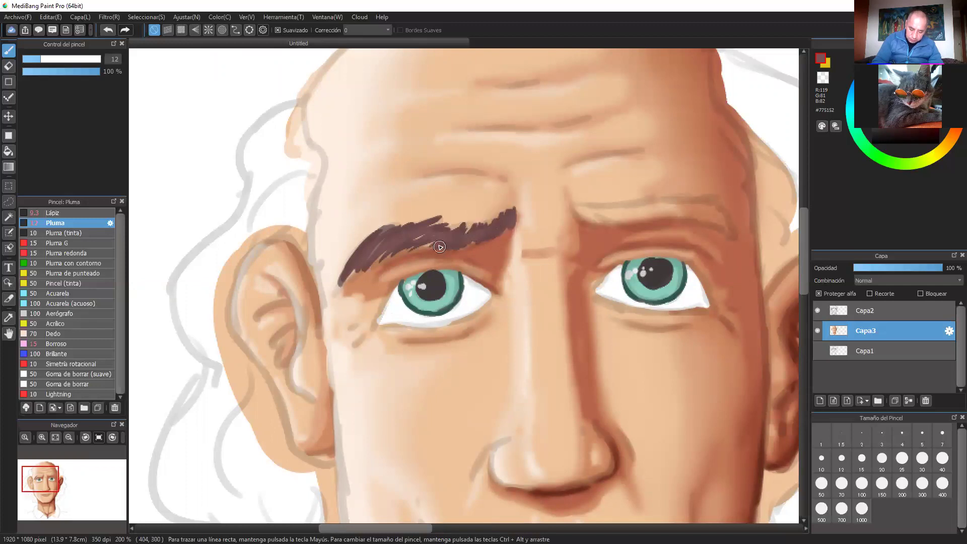
{"action": "mouse_move", "coordinate": [569, 199]}
{"action": "left_mouse_down"}
{"action": "mouse_move", "coordinate": [595, 216]}
{"action": "mouse_move", "coordinate": [617, 209]}
{"action": "mouse_move", "coordinate": [643, 223]}
{"action": "mouse_move", "coordinate": [611, 214]}
{"action": "mouse_move", "coordinate": [607, 202]}
{"action": "mouse_move", "coordinate": [681, 196]}
{"action": "mouse_move", "coordinate": [644, 211]}
{"action": "mouse_move", "coordinate": [619, 205]}
{"action": "mouse_move", "coordinate": [655, 205]}
{"action": "mouse_move", "coordinate": [654, 218]}
{"action": "mouse_move", "coordinate": [664, 203]}
{"action": "mouse_move", "coordinate": [690, 218]}
{"action": "mouse_move", "coordinate": [692, 205]}
{"action": "mouse_move", "coordinate": [665, 213]}
{"action": "mouse_move", "coordinate": [676, 197]}
{"action": "mouse_move", "coordinate": [712, 216]}
{"action": "mouse_move", "coordinate": [706, 199]}
{"action": "mouse_move", "coordinate": [699, 211]}
{"action": "mouse_move", "coordinate": [716, 208]}
{"action": "mouse_move", "coordinate": [699, 203]}
{"action": "mouse_move", "coordinate": [730, 227]}
{"action": "mouse_move", "coordinate": [712, 205]}
{"action": "left_mouse_up"}
{"action": "left_click_drag", "start_coordinate": [765, 272], "coordinate": [829, 319]}
{"action": "left_click_drag", "start_coordinate": [369, 143], "coordinate": [346, 150]}
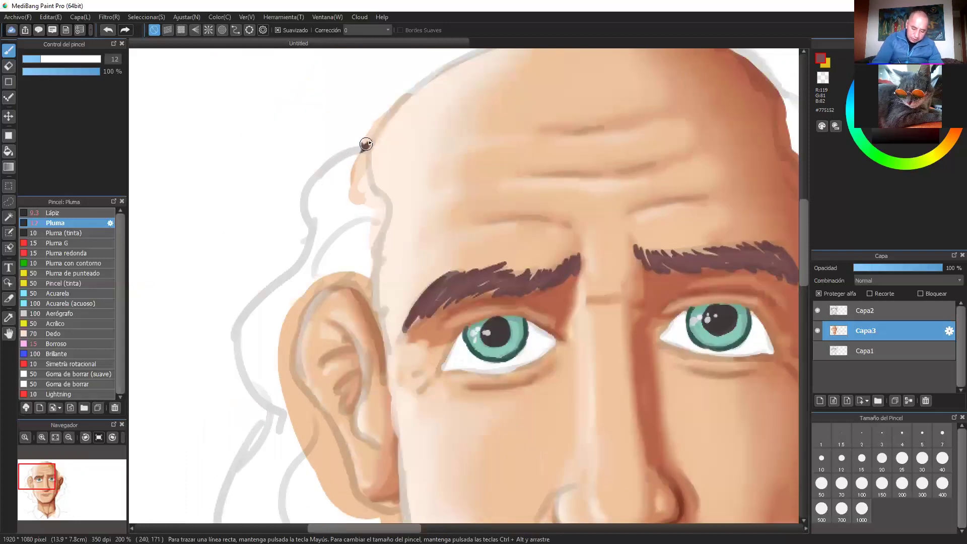
{"action": "left_click_drag", "start_coordinate": [682, 286], "coordinate": [681, 216]}
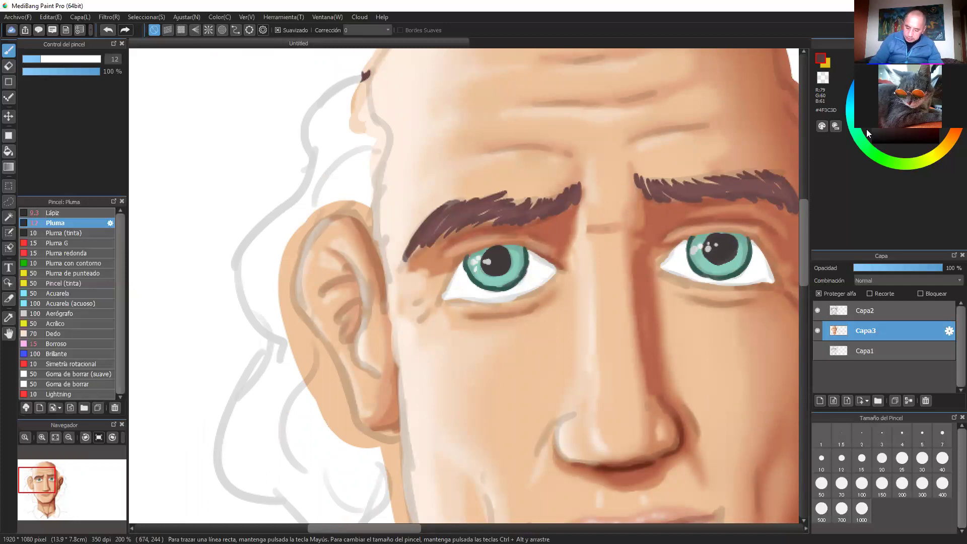
{"action": "mouse_move", "coordinate": [555, 264]}
{"action": "left_mouse_down"}
{"action": "mouse_move", "coordinate": [530, 246]}
{"action": "mouse_move", "coordinate": [487, 245]}
{"action": "mouse_move", "coordinate": [518, 244]}
{"action": "mouse_move", "coordinate": [466, 255]}
{"action": "mouse_move", "coordinate": [438, 297]}
{"action": "left_mouse_up"}
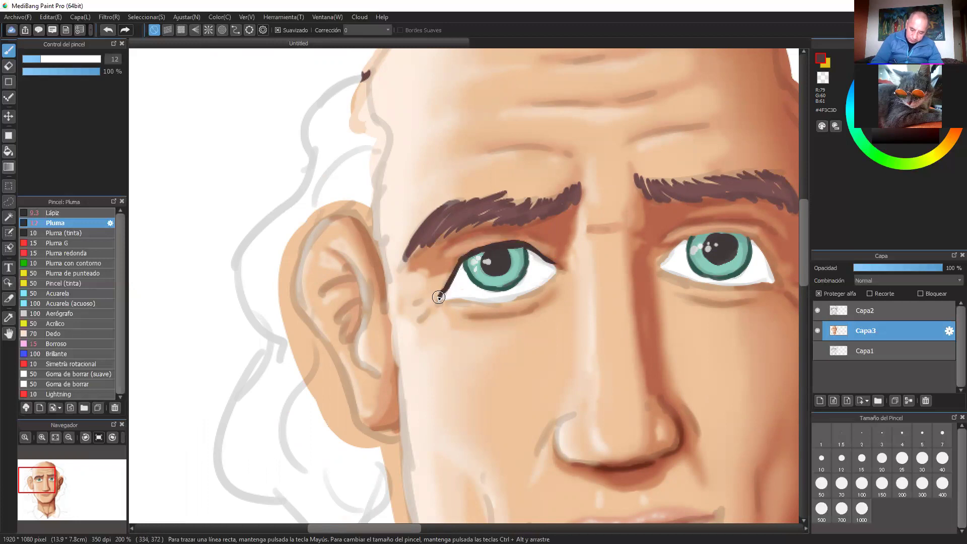
{"action": "left_click", "coordinate": [111, 30]}
{"action": "left_click", "coordinate": [116, 29]}
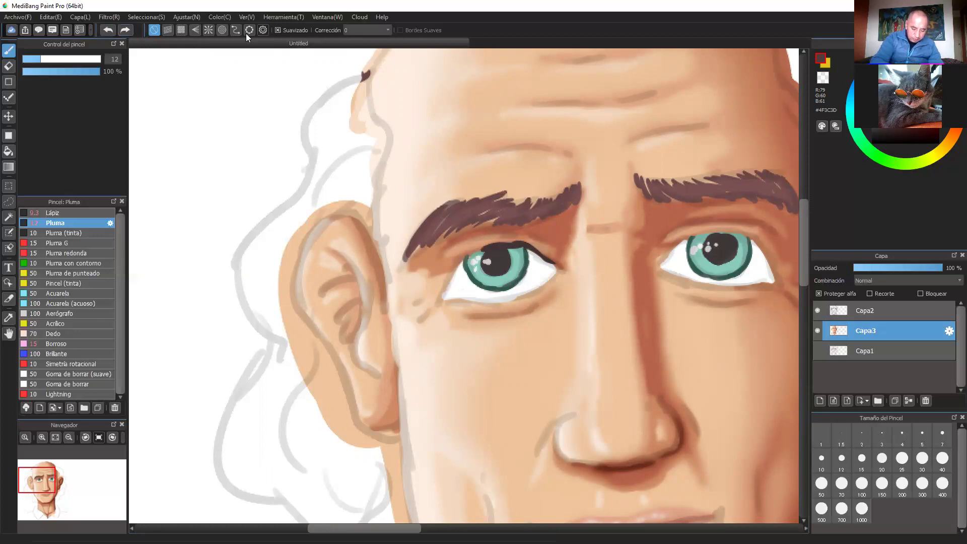
{"action": "left_click", "coordinate": [109, 29]}
{"action": "left_click", "coordinate": [110, 28]}
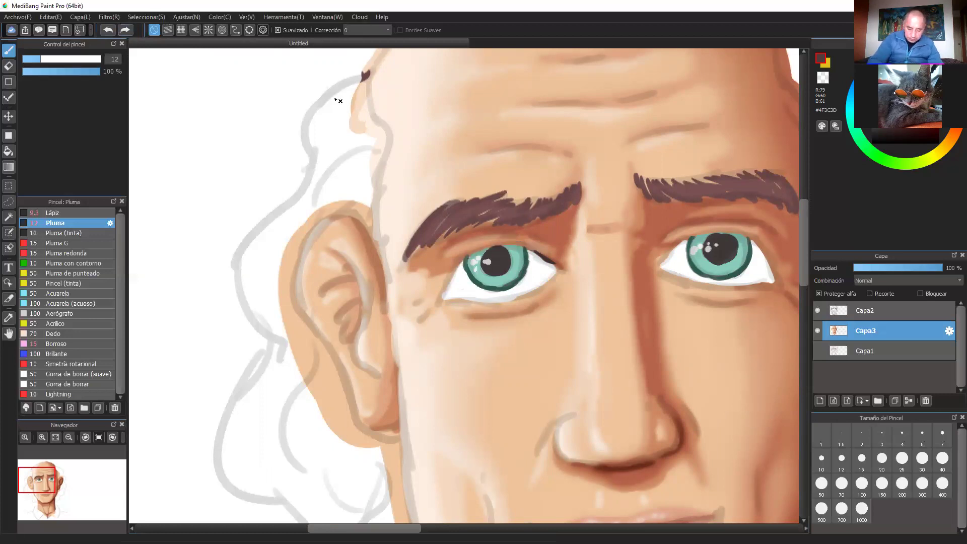
{"action": "left_click", "coordinate": [110, 30]}
Sample the pink #DB9285 from the lips and dab it on the inner and outer corners of both eyes.
{"action": "left_click_drag", "start_coordinate": [629, 262], "coordinate": [554, 139]}
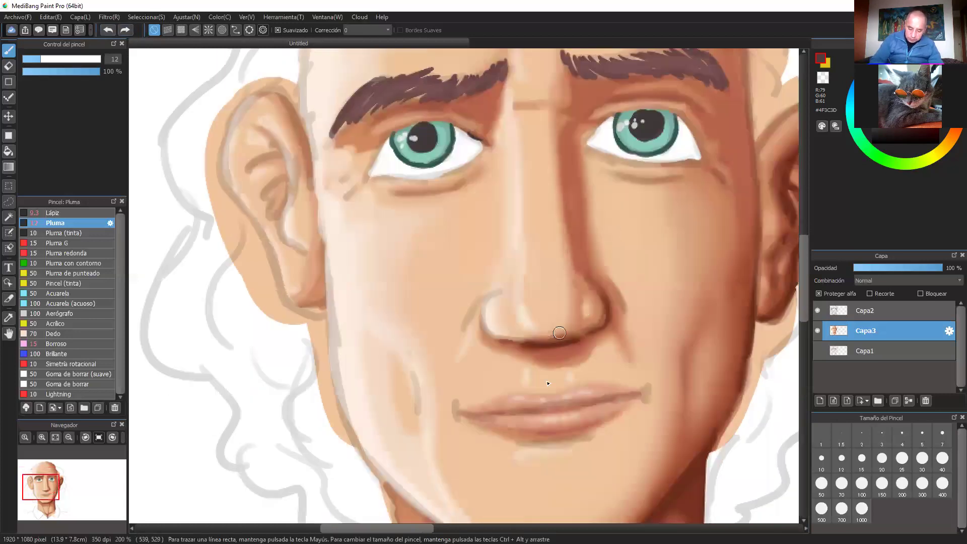
{"action": "left_click", "coordinate": [569, 423], "text": "alt"}
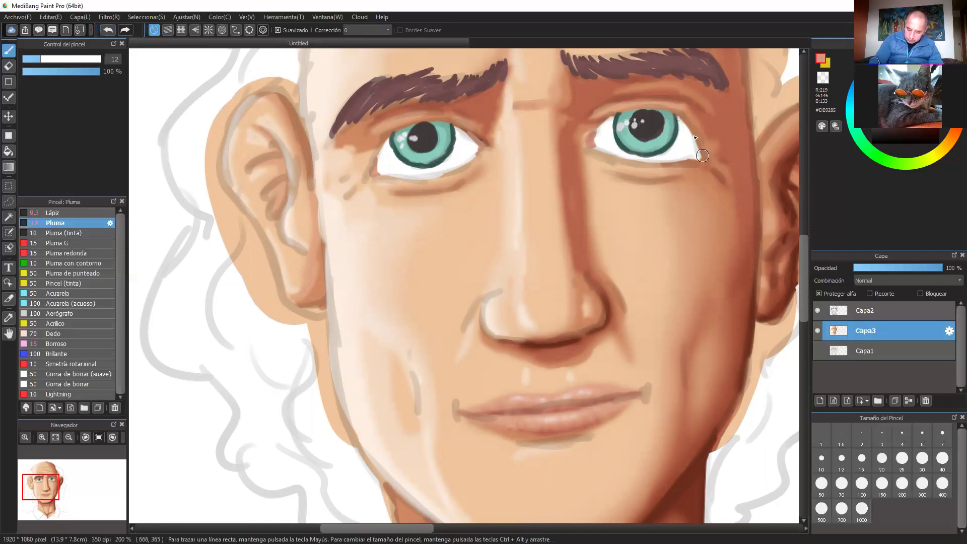
{"action": "left_click_drag", "start_coordinate": [479, 149], "coordinate": [476, 146]}
{"action": "left_click_drag", "start_coordinate": [375, 170], "coordinate": [376, 173]}
Line the upper and lower lids of the shaded-side eye in dark brown #4D3E3C with the Pluma brush.
{"action": "left_click", "coordinate": [879, 130]}
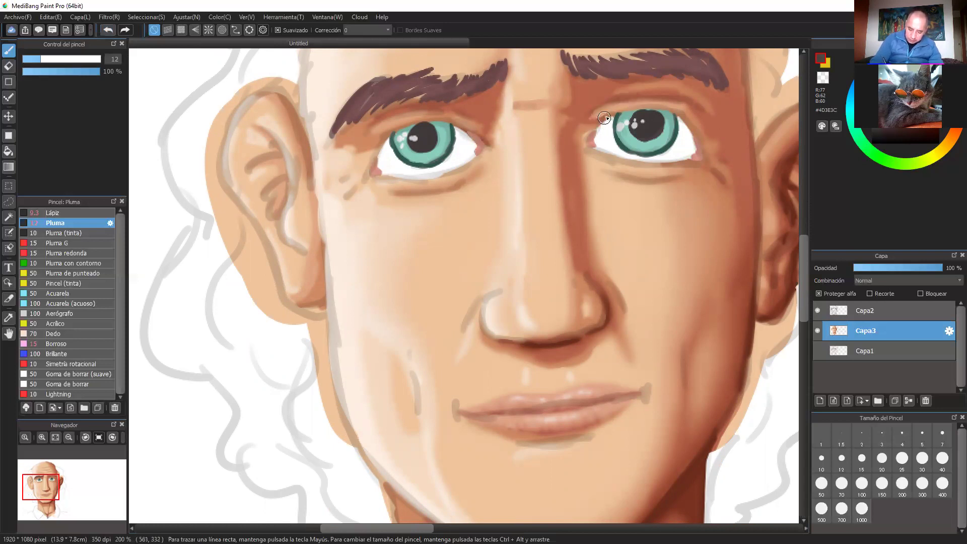
{"action": "mouse_move", "coordinate": [607, 116]}
{"action": "left_mouse_down"}
{"action": "mouse_move", "coordinate": [585, 140]}
{"action": "mouse_move", "coordinate": [608, 115]}
{"action": "mouse_move", "coordinate": [596, 127]}
{"action": "mouse_move", "coordinate": [640, 108]}
{"action": "mouse_move", "coordinate": [609, 115]}
{"action": "mouse_move", "coordinate": [678, 106]}
{"action": "mouse_move", "coordinate": [634, 107]}
{"action": "mouse_move", "coordinate": [684, 116]}
{"action": "mouse_move", "coordinate": [706, 156]}
{"action": "mouse_move", "coordinate": [654, 164]}
{"action": "left_mouse_up"}
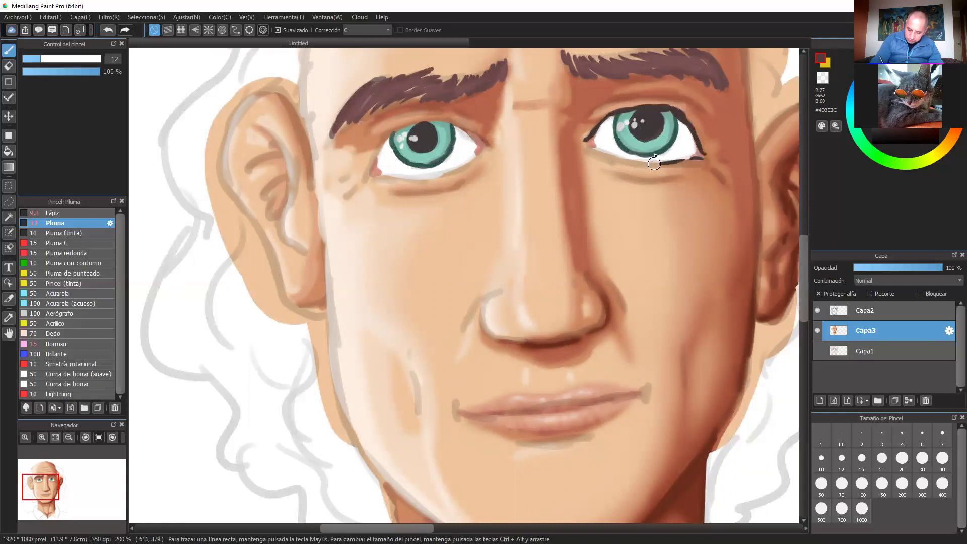
{"action": "mouse_move", "coordinate": [587, 148]}
{"action": "left_mouse_down"}
{"action": "mouse_move", "coordinate": [659, 164]}
{"action": "mouse_move", "coordinate": [628, 156]}
{"action": "mouse_move", "coordinate": [695, 157]}
{"action": "left_mouse_up"}
Line the upper and lower lids of the lit-side eye in #4D3E3C, and try short lower lashes at brush size 5.3.
{"action": "mouse_move", "coordinate": [483, 139]}
{"action": "left_mouse_down"}
{"action": "mouse_move", "coordinate": [418, 123]}
{"action": "mouse_move", "coordinate": [435, 120]}
{"action": "mouse_move", "coordinate": [392, 133]}
{"action": "mouse_move", "coordinate": [364, 176]}
{"action": "mouse_move", "coordinate": [380, 156]}
{"action": "mouse_move", "coordinate": [367, 179]}
{"action": "mouse_move", "coordinate": [396, 176]}
{"action": "left_mouse_up"}
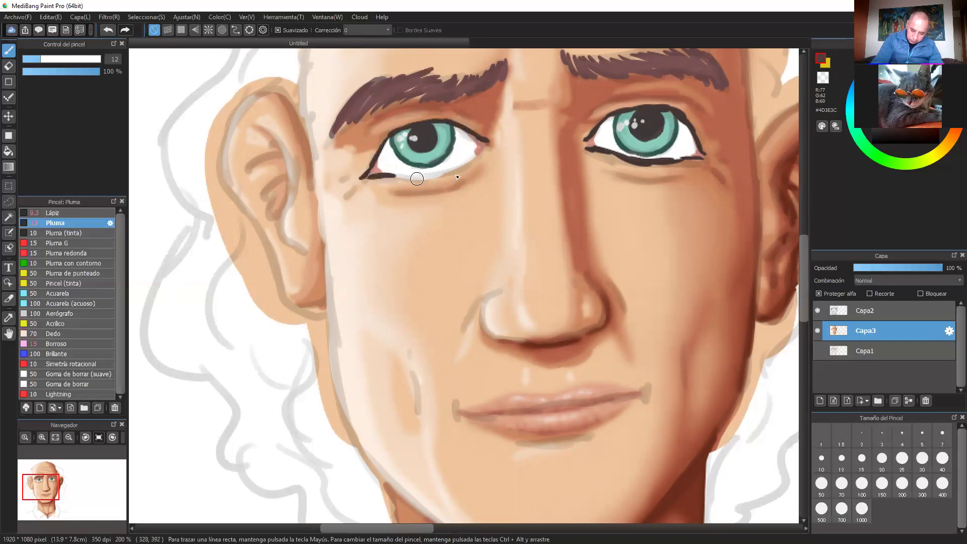
{"action": "mouse_move", "coordinate": [482, 150]}
{"action": "left_mouse_down"}
{"action": "mouse_move", "coordinate": [429, 177]}
{"action": "mouse_move", "coordinate": [386, 174]}
{"action": "mouse_move", "coordinate": [440, 173]}
{"action": "left_mouse_up"}
{"action": "left_click", "coordinate": [29, 59]}
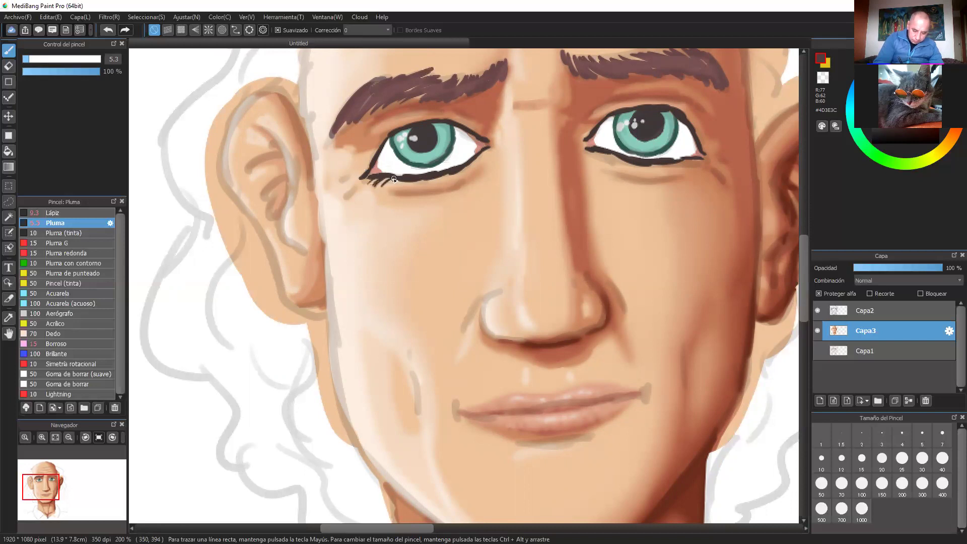
{"action": "left_click", "coordinate": [110, 29]}
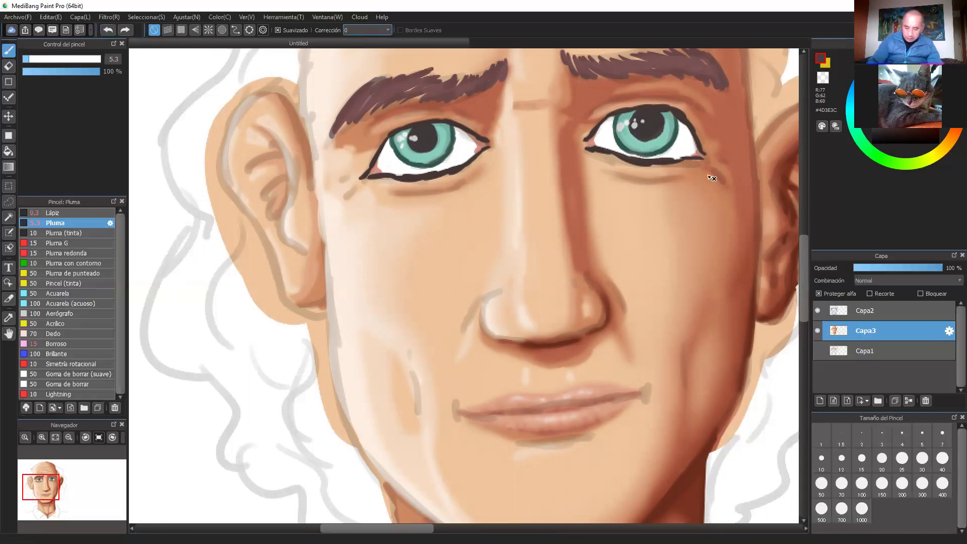
Hide the sketch layer Capa2 to view the painted portrait without its guide lines.
{"action": "key", "text": "ctrl+minus"}
{"action": "key", "text": "ctrl+minus"}
{"action": "key", "text": "ctrl+minus"}
{"action": "left_click_drag", "start_coordinate": [705, 257], "coordinate": [697, 220]}
{"action": "left_click", "coordinate": [817, 310]}
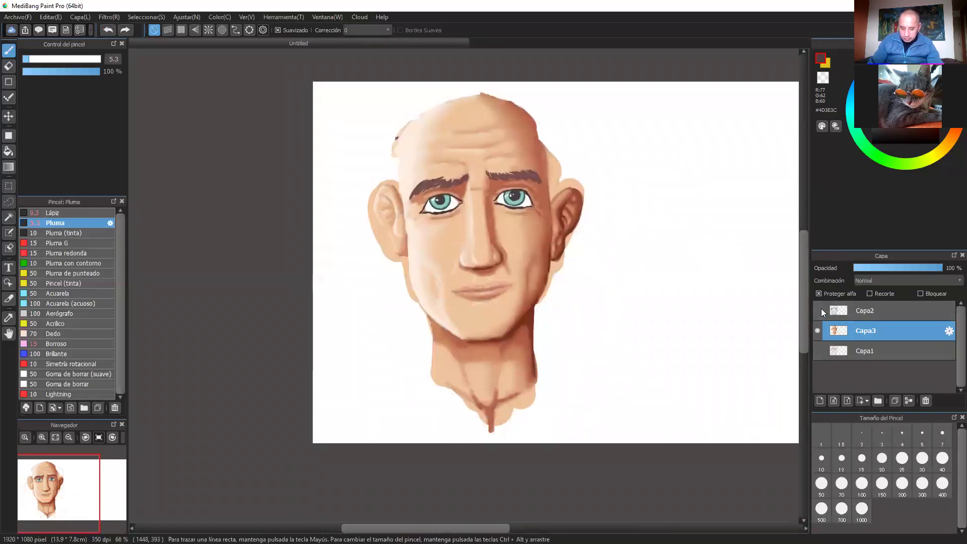
{"action": "key", "text": "ctrl+plus"}
{"action": "left_click_drag", "start_coordinate": [776, 312], "coordinate": [801, 384]}
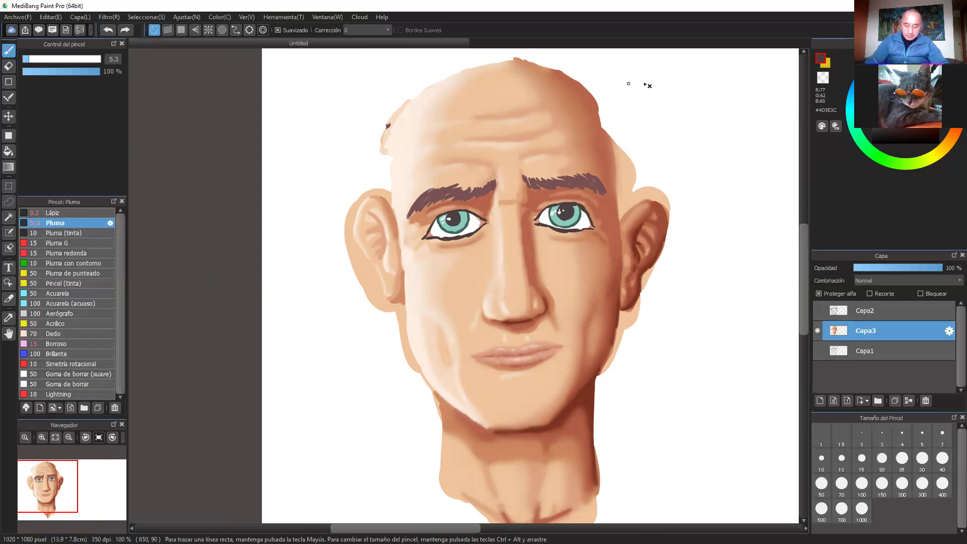
Undo the latest dark lid-line strokes around the lit-side eye.
{"action": "left_click", "coordinate": [109, 30]}
{"action": "left_click", "coordinate": [109, 30]}
{"action": "left_click", "coordinate": [110, 30]}
{"action": "left_click", "coordinate": [110, 30]}
{"action": "left_click", "coordinate": [108, 30]}
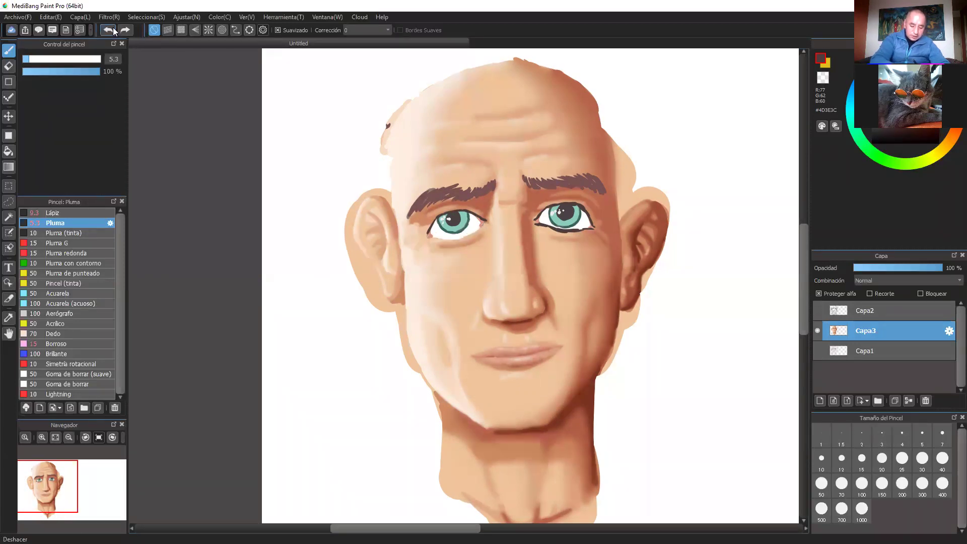